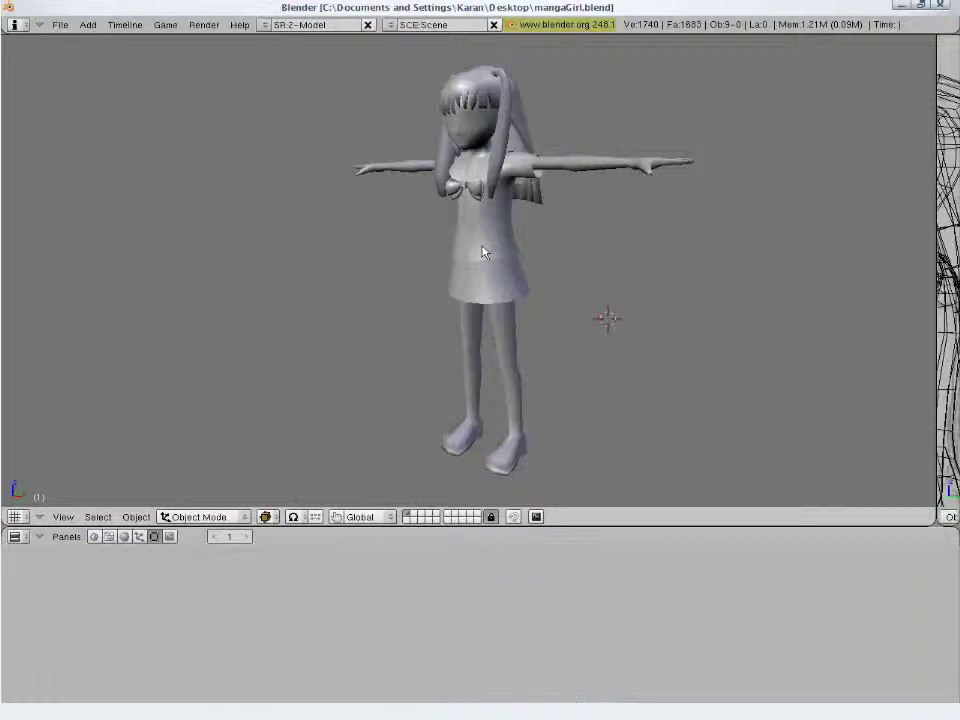
Open the girl's body mesh in edit mode and view the legs from the side around the knee
middle_click_drag(596, 343, 550, 353, "shift")
right_click(472, 385)
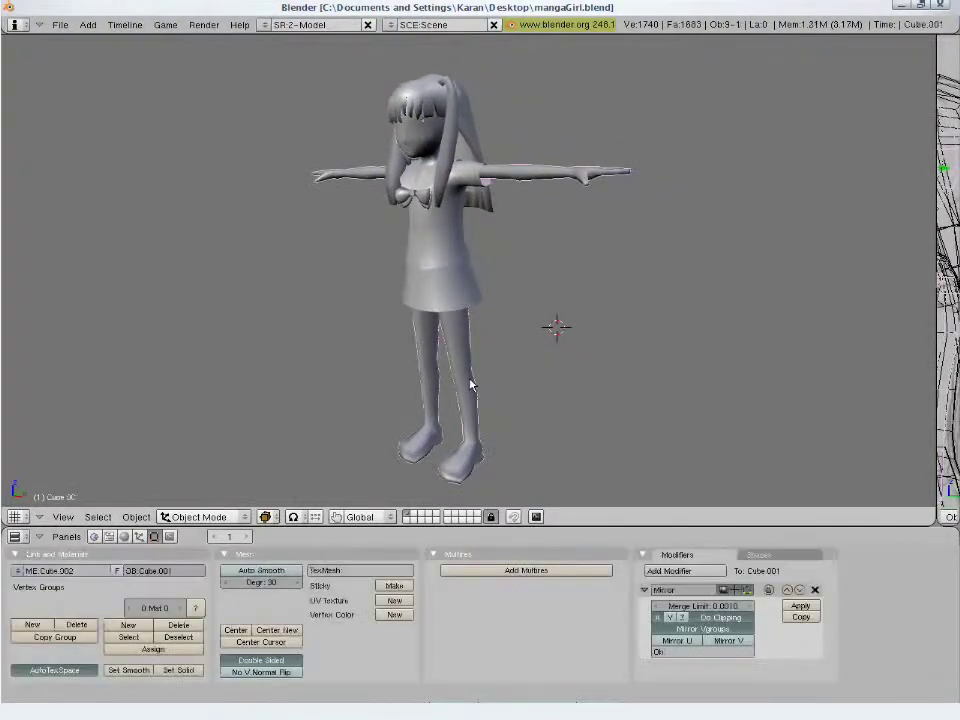
key("KP_1")
key("Tab")
scroll(470, 386, "up", 2)
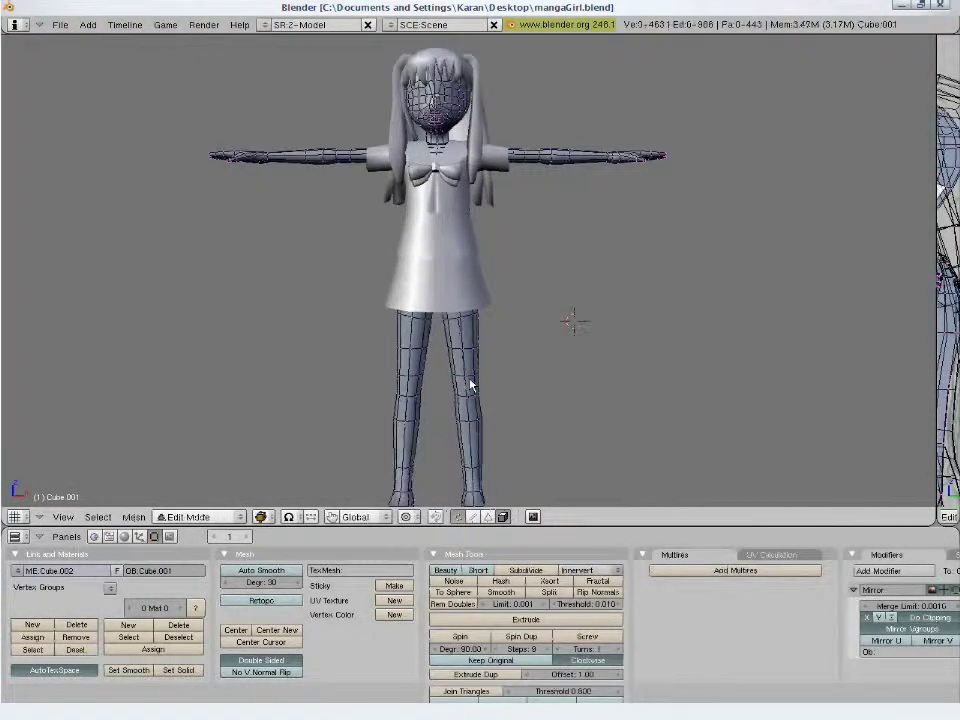
middle_click_drag(513, 396, 487, 320, "shift")
scroll(490, 316, "up", 2)
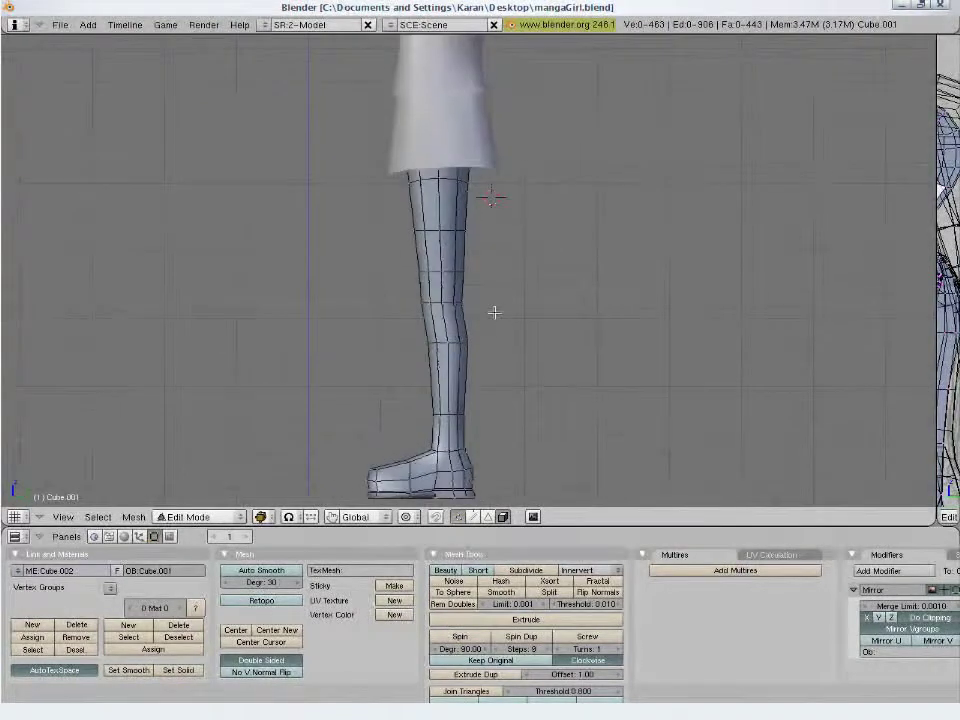
scroll(494, 311, "up", 3)
scroll(494, 311, "down", 2)
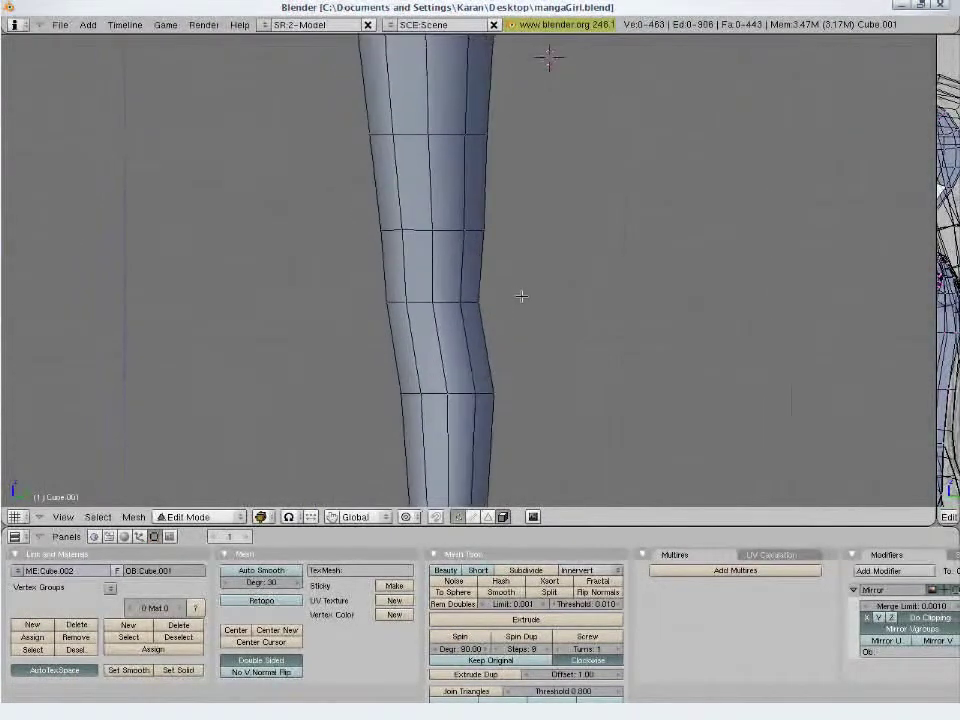
In wireframe display, select the lower leg and foot below the knee, and set the pivot to the 3D cursor placed at the knee
scroll(589, 315, "down", 2)
scroll(588, 314, "down", 2)
key("z")
key("a")
key("a")
key("b")
key("l")
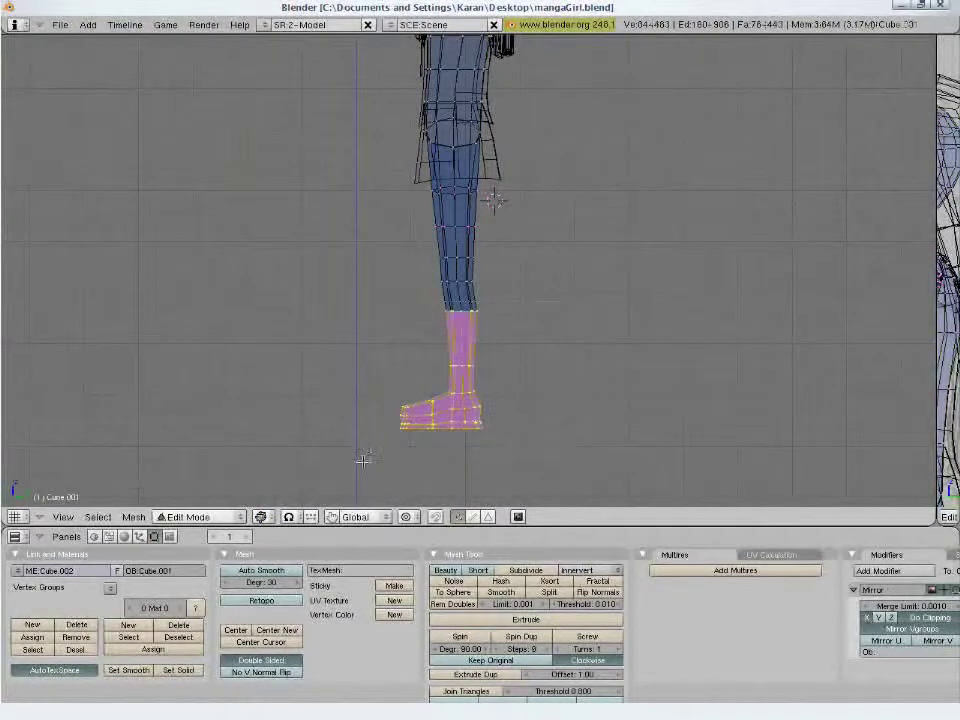
left_click(296, 512)
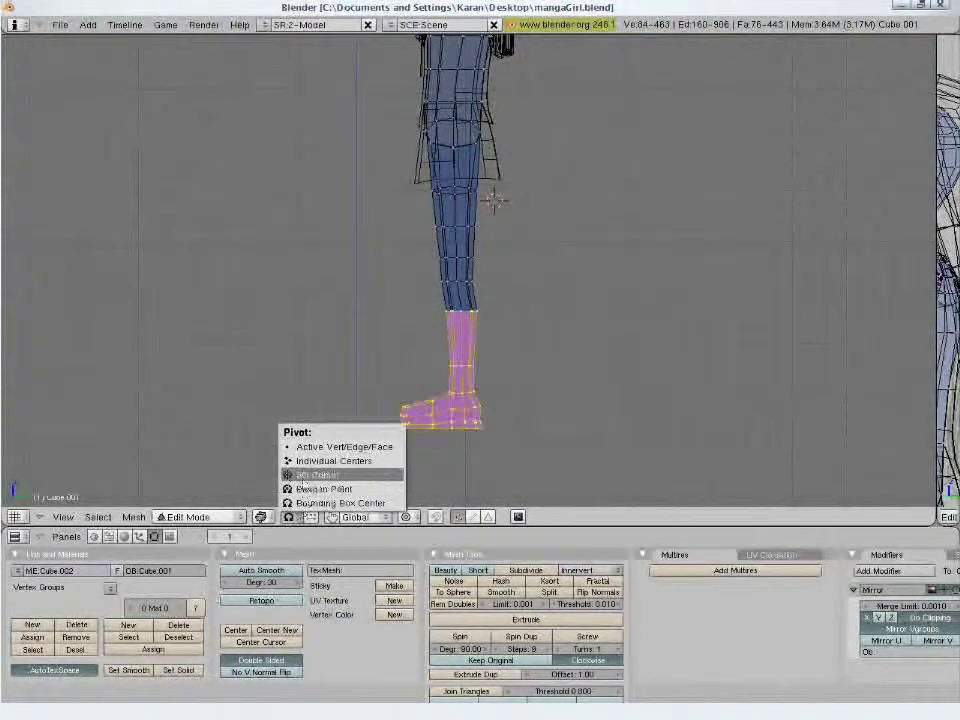
left_click(305, 481)
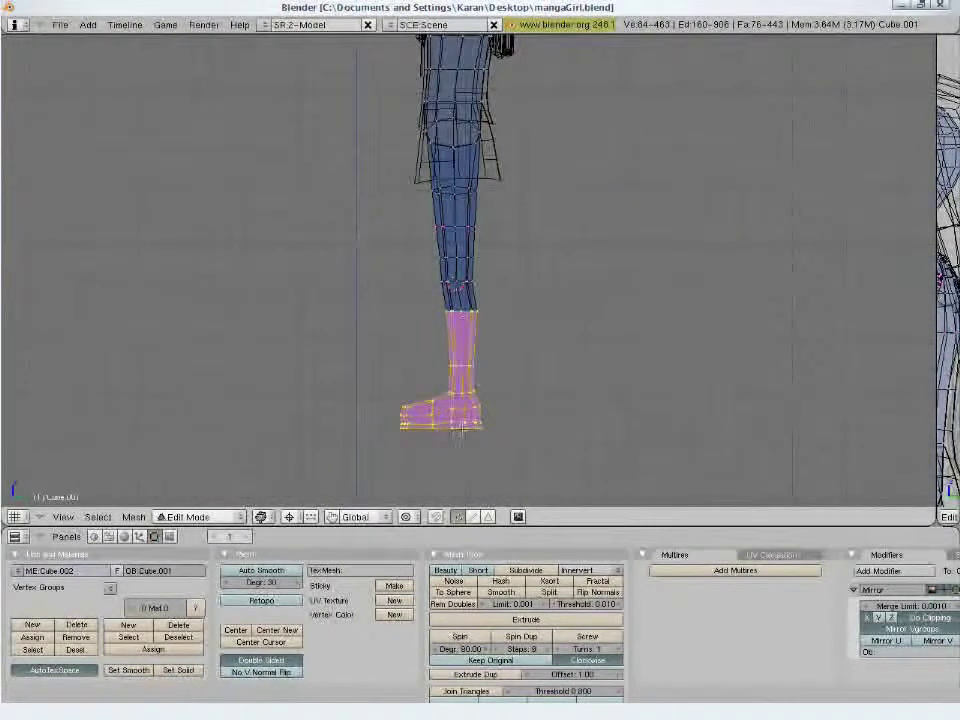
Rotate the selected lower leg backwards about the knee to test how the mesh bends
key("r")
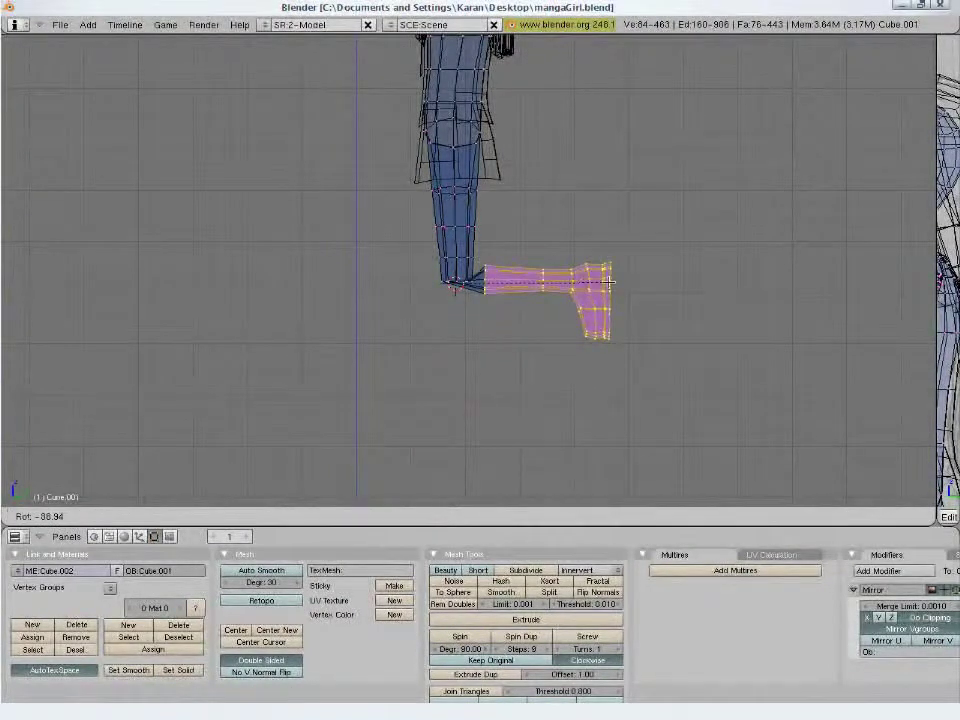
left_click(476, 324)
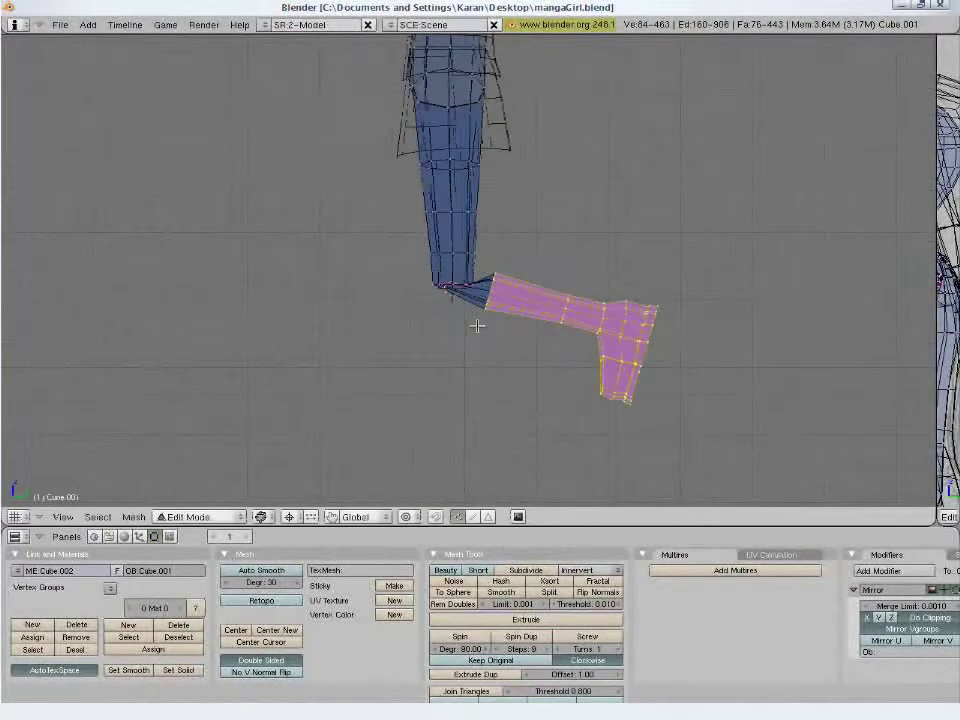
scroll(420, 290, "up", 5)
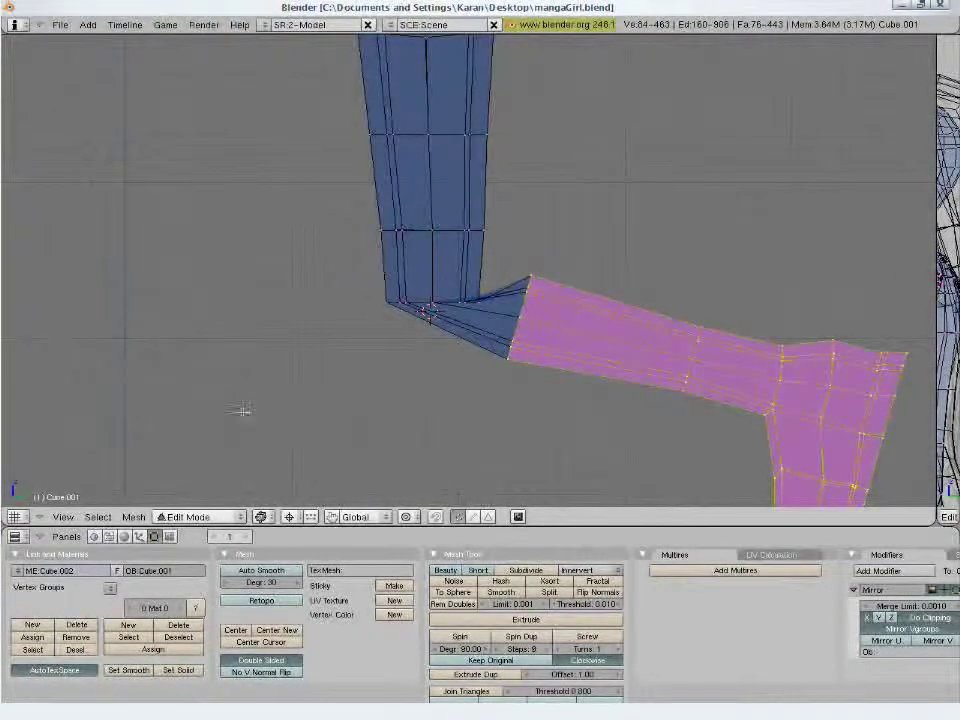
Sketch Grease Pencil strokes along the front and back of the bent knee, and remove them and turn Grease Pencil off
left_click(60, 517)
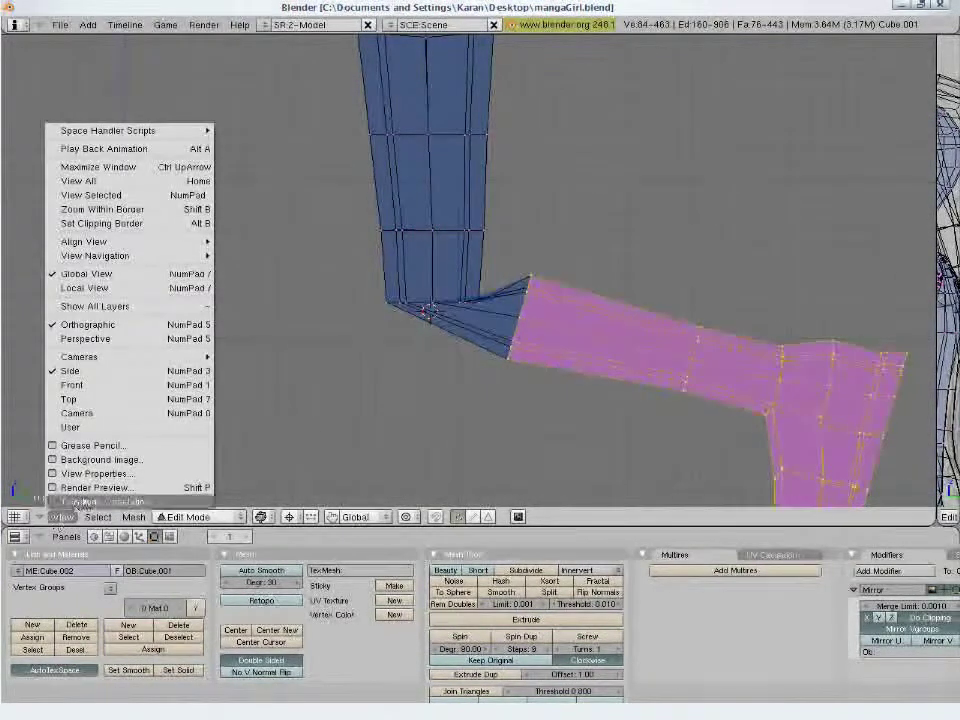
left_click(100, 445)
left_click(116, 402)
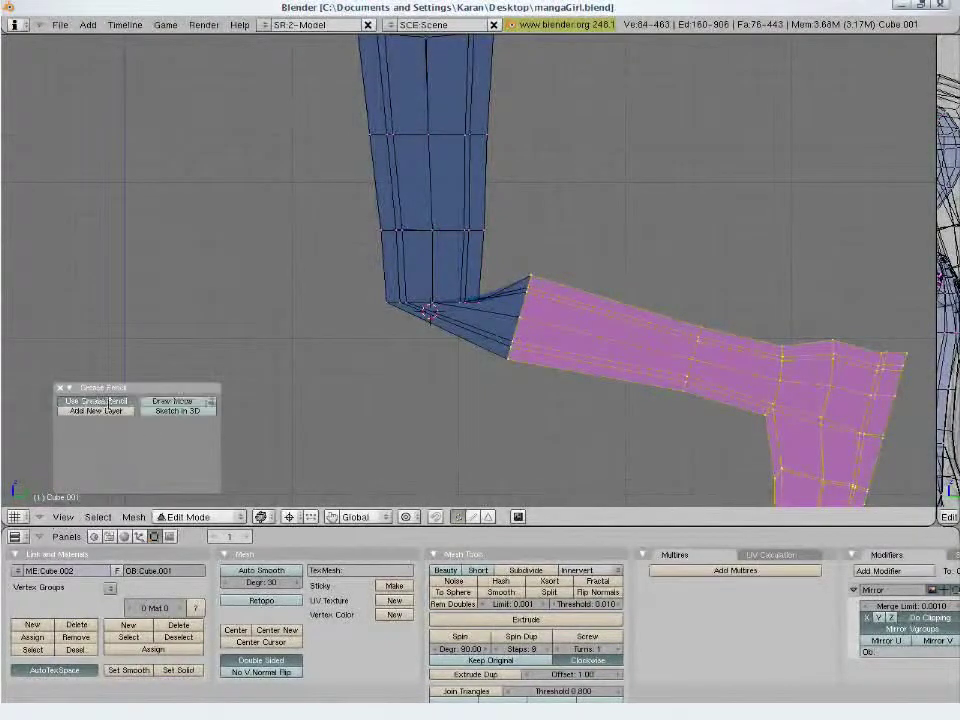
left_click(170, 401)
key("ctrl+z")
mouse_move(378, 279)
left_mouse_down()
mouse_move(381, 321)
mouse_move(430, 355)
left_mouse_up()
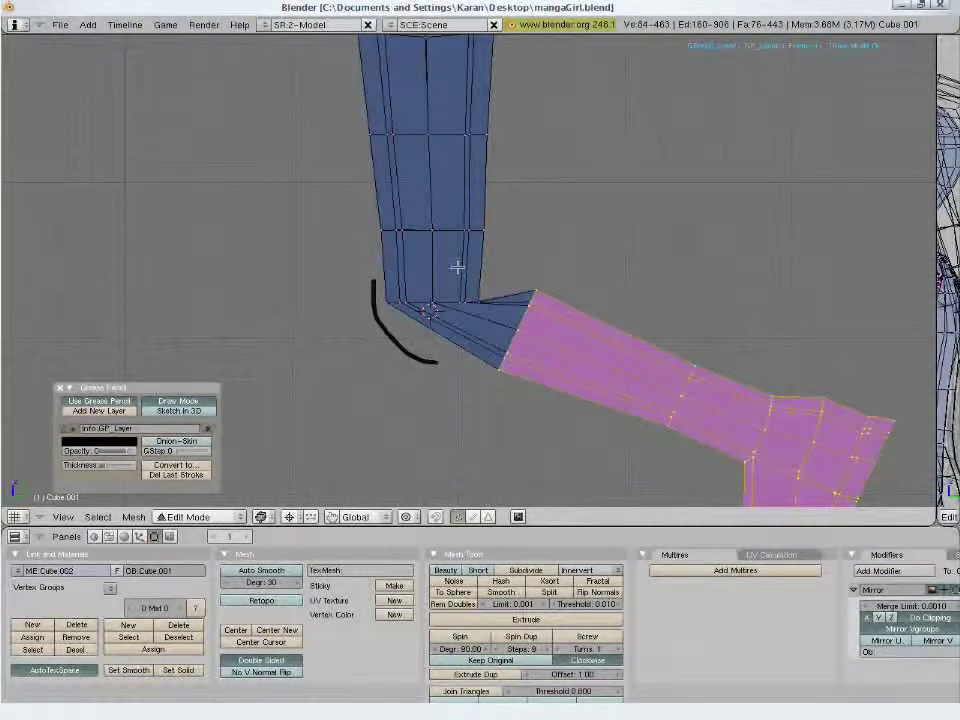
left_click_drag(508, 297, 475, 258)
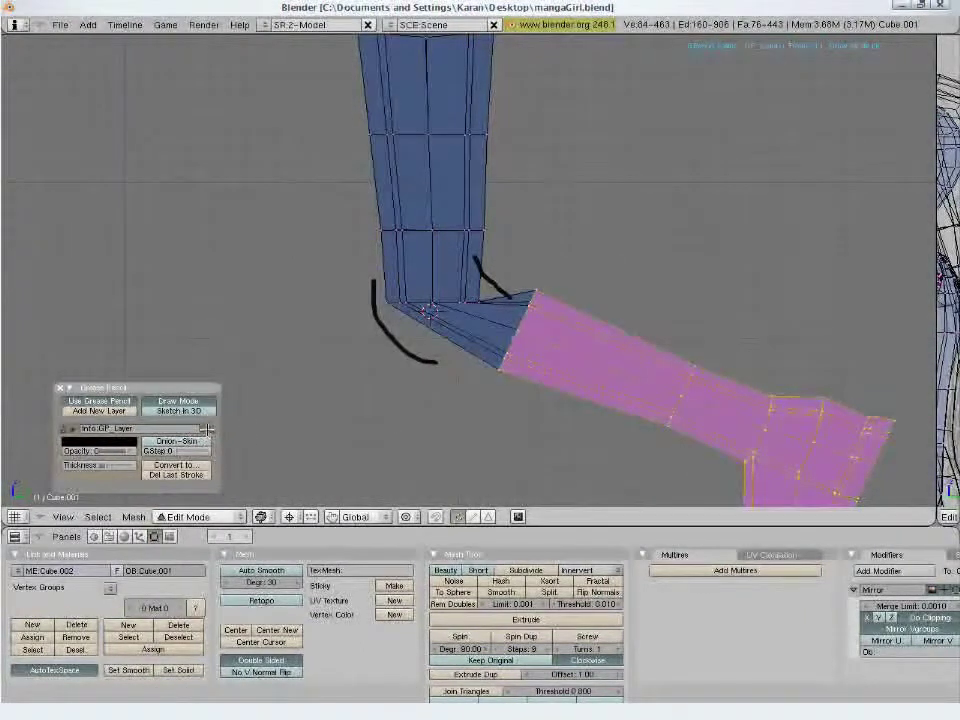
left_click(75, 400)
left_click(60, 387)
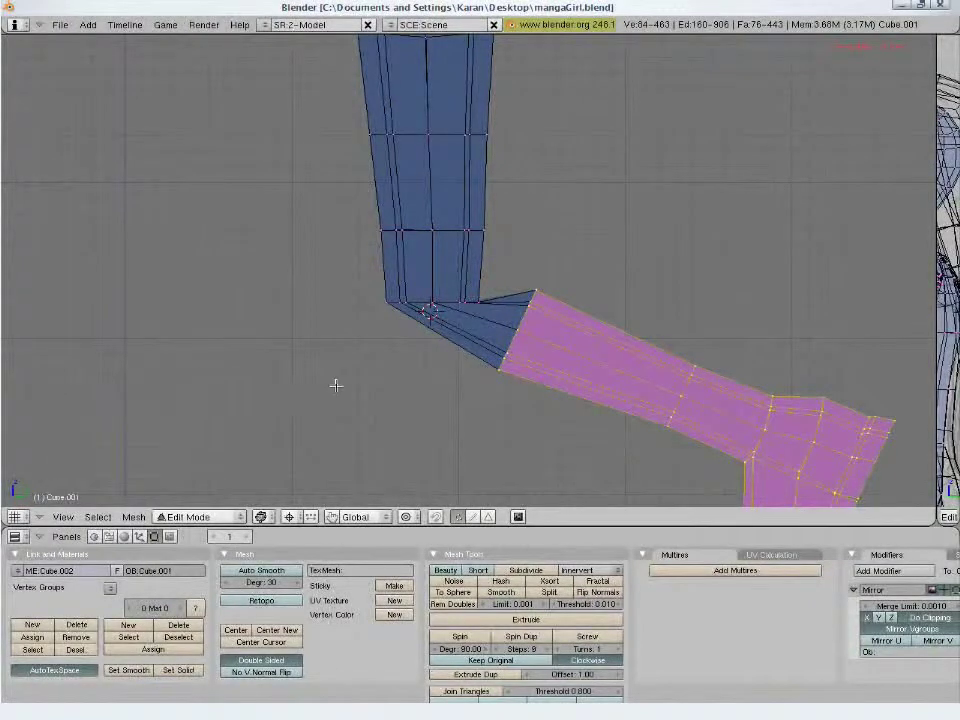
Try a further rotation of the lower leg, and undo the test bend at the knee
middle_click_drag(334, 386, 618, 385)
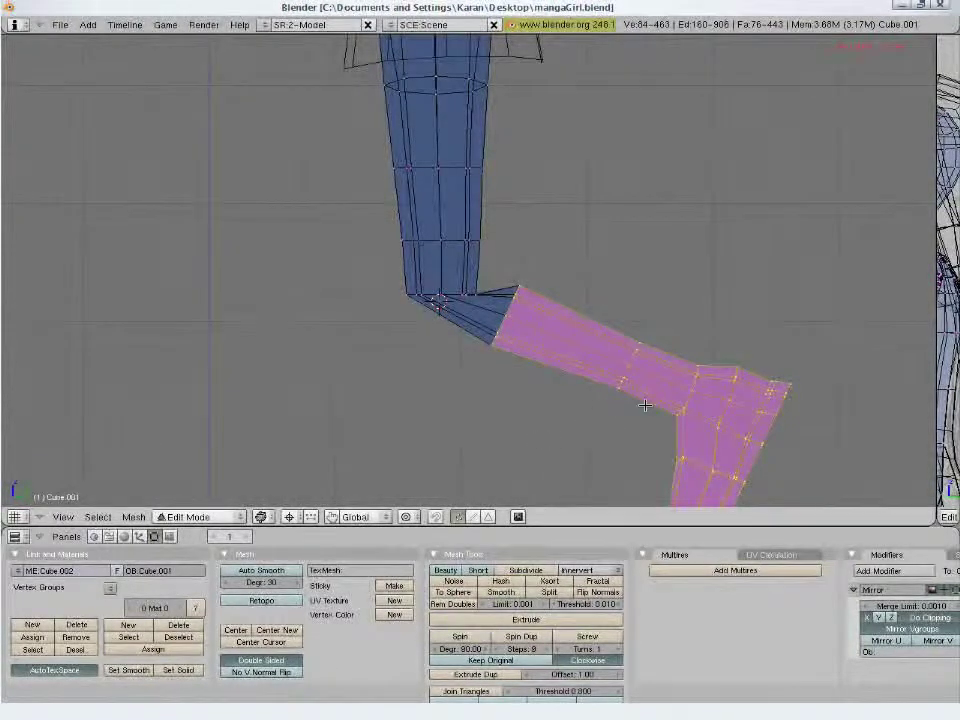
key("r")
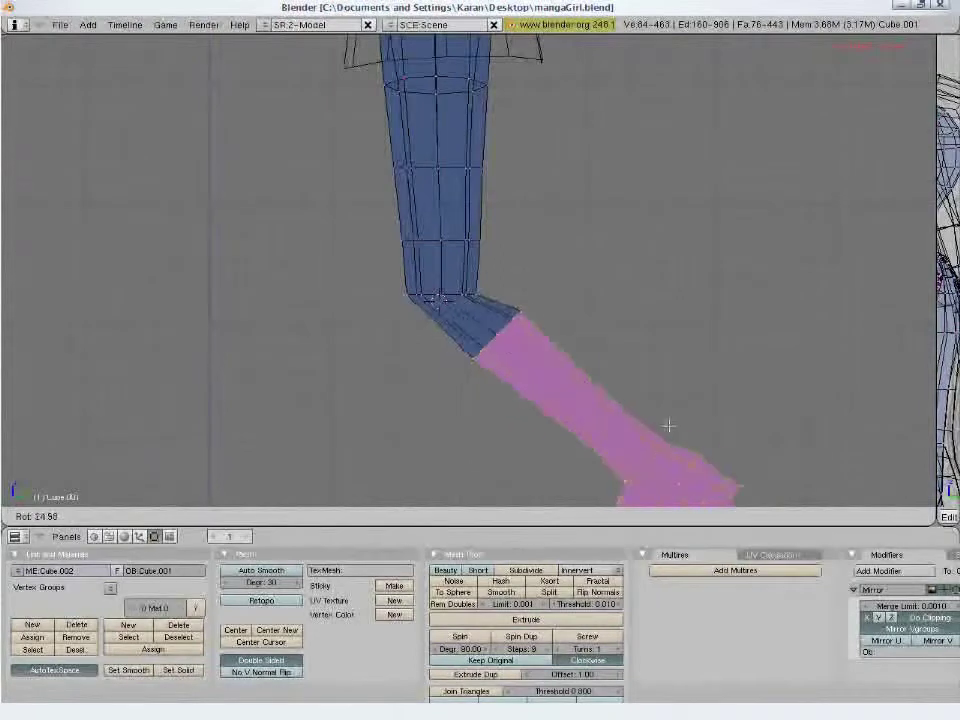
right_click(671, 424)
key("ctrl+z")
key("a")
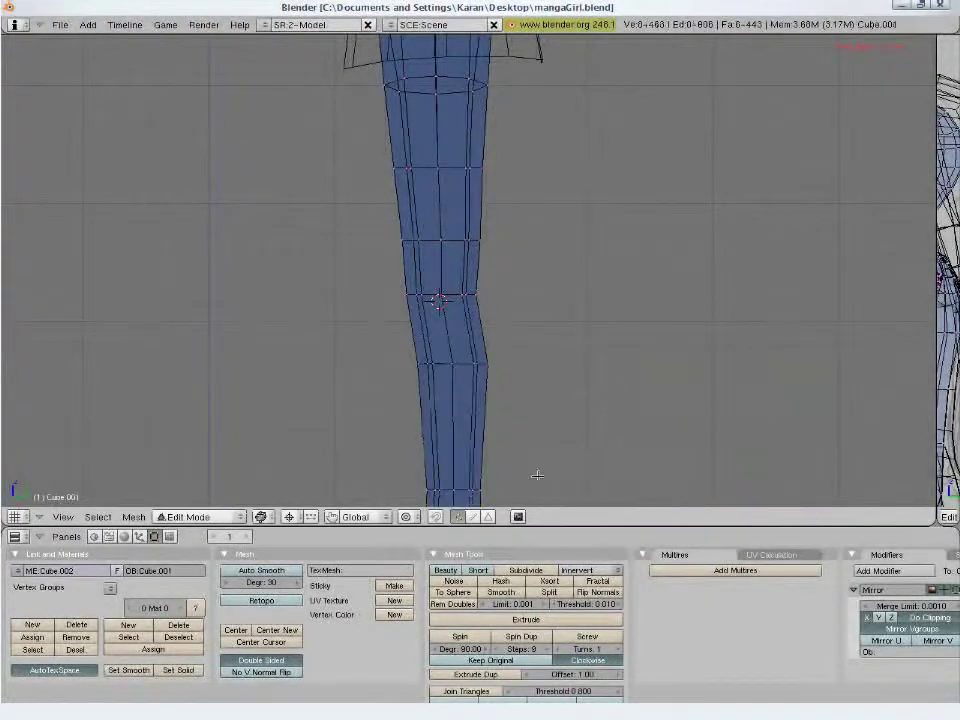
Add two edge loops around the leg, one just below and one just above the existing knee loop
key("ctrl+r")
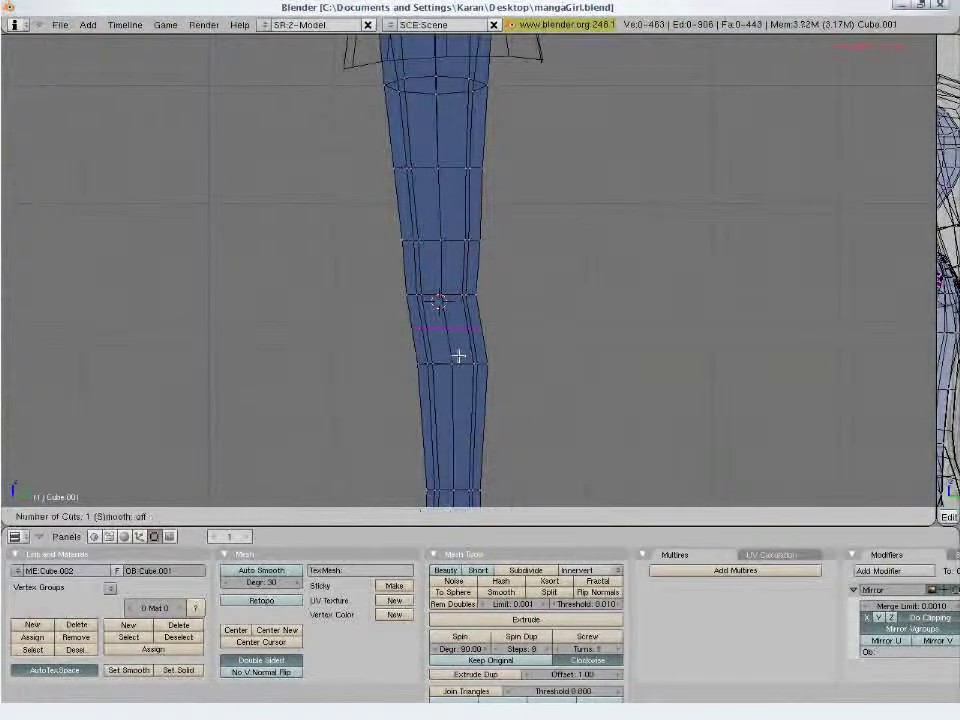
left_click(458, 344)
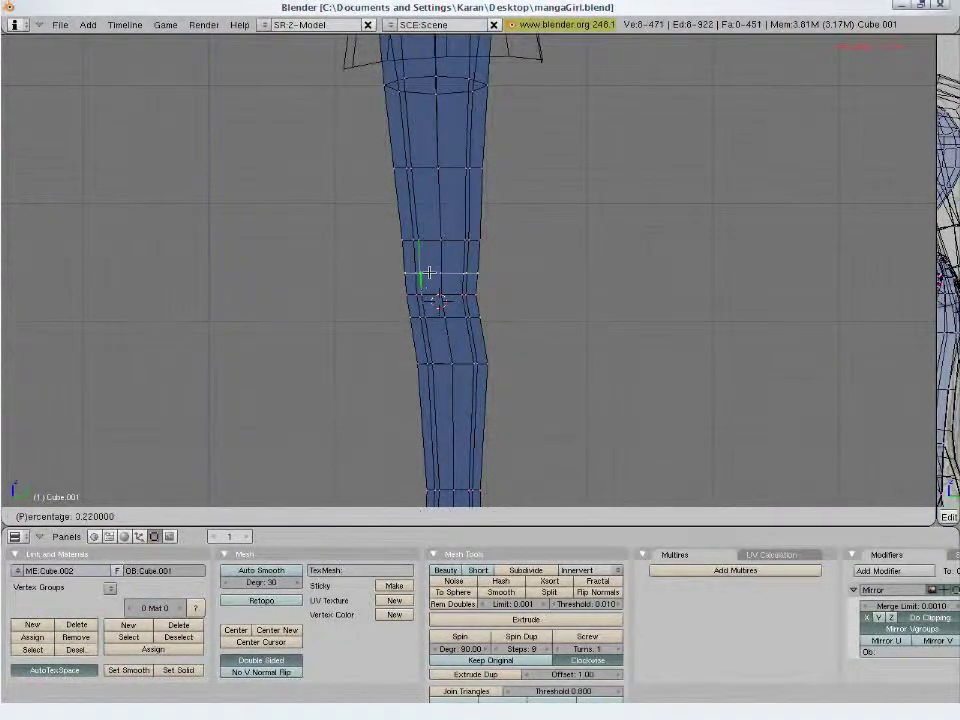
left_click(428, 272)
scroll(465, 355, "down", 3)
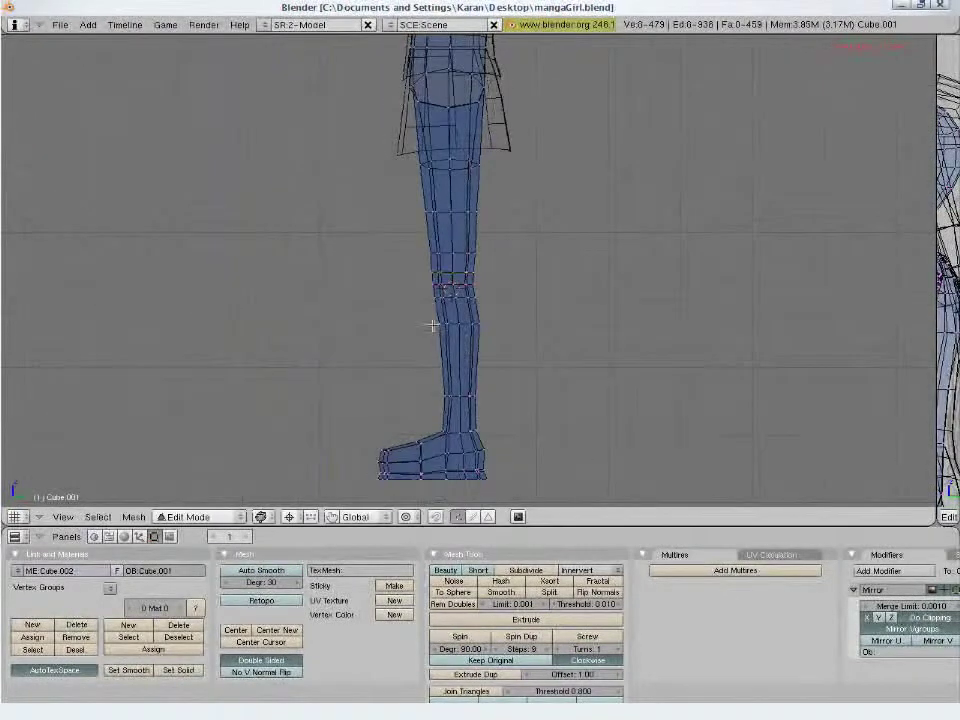
scroll(432, 325, "up", 3)
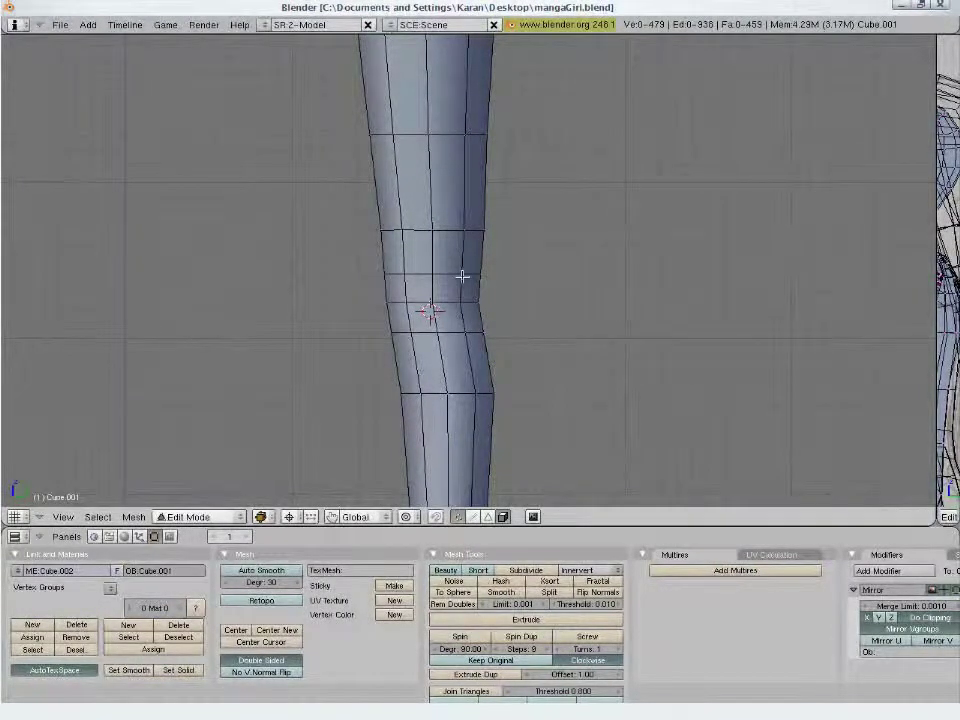
Merge the outer back-of-knee vertex of the middle knee loop with the vertex directly below it, using At First
right_click(465, 305)
right_click(466, 333, "shift")
key("alt+m")
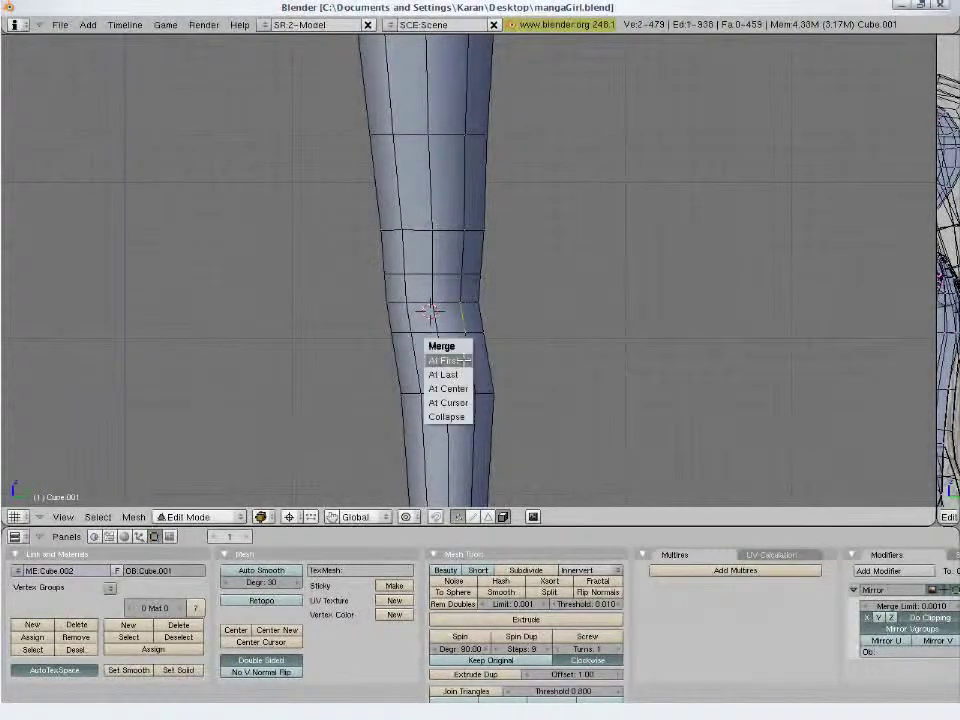
left_click(461, 360)
middle_click_drag(461, 360, 505, 325)
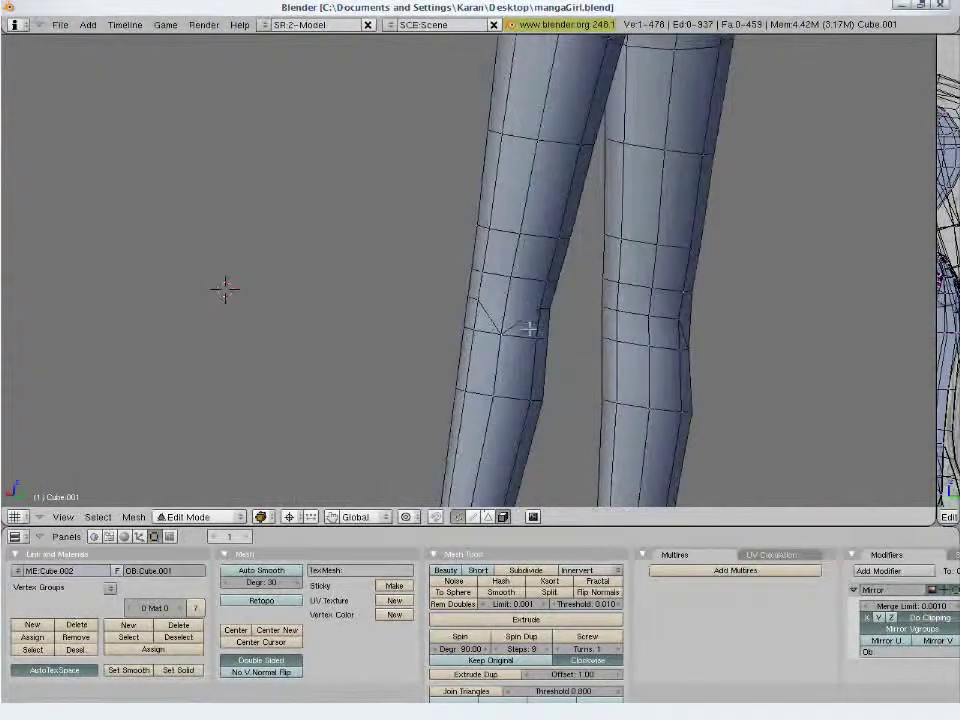
Merge the two remaining back-of-knee vertices of the middle loop with the vertices directly below them
key("alt+m")
left_click(528, 341)
mouse_move(589, 317)
middle_mouse_down()
mouse_move(407, 249)
mouse_move(592, 331)
middle_mouse_up()
right_click(562, 341, "shift")
key("alt+m")
left_click(562, 341)
middle_click_drag(558, 326, 657, 309)
middle_click_drag(444, 262, 520, 378)
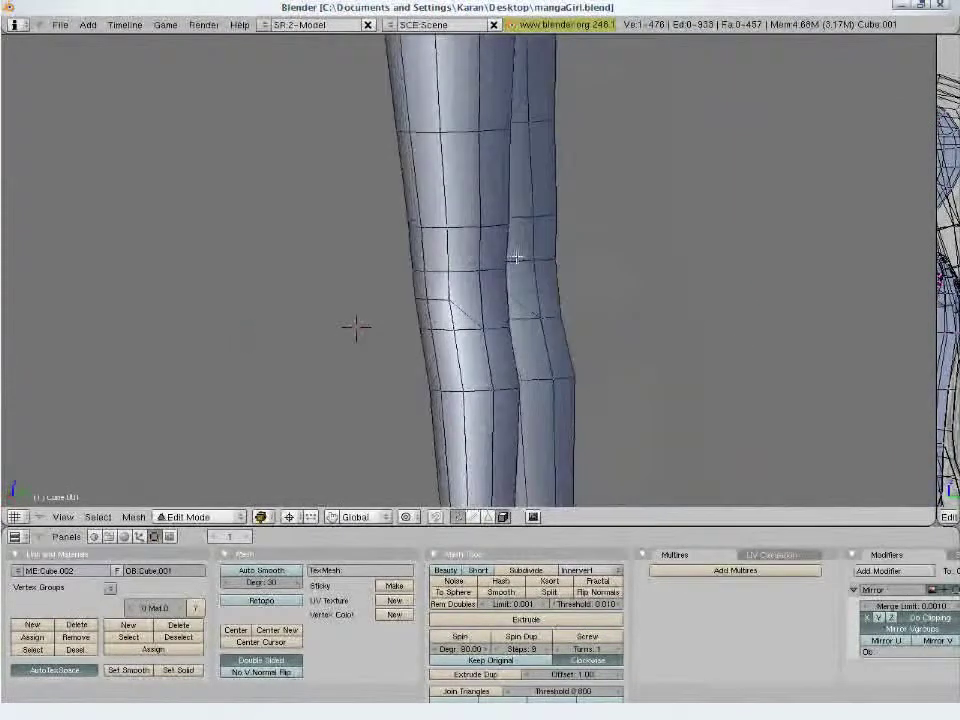
In face select mode, convert the outer stretched quad above the merged knee vertices to triangles
left_click(488, 516)
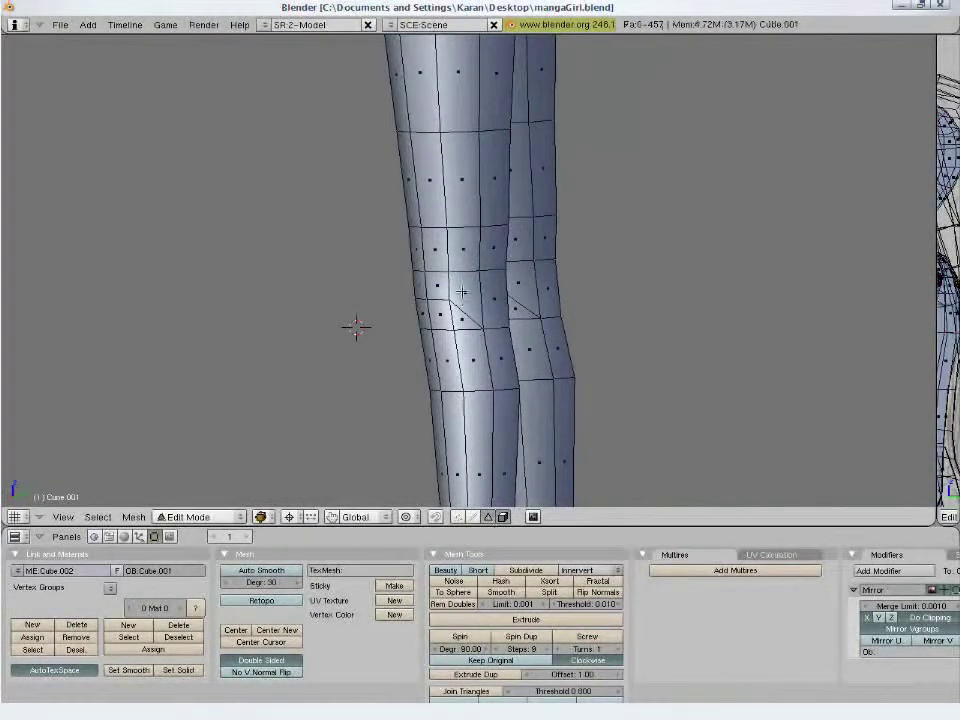
right_click(463, 300)
key("ctrl+t")
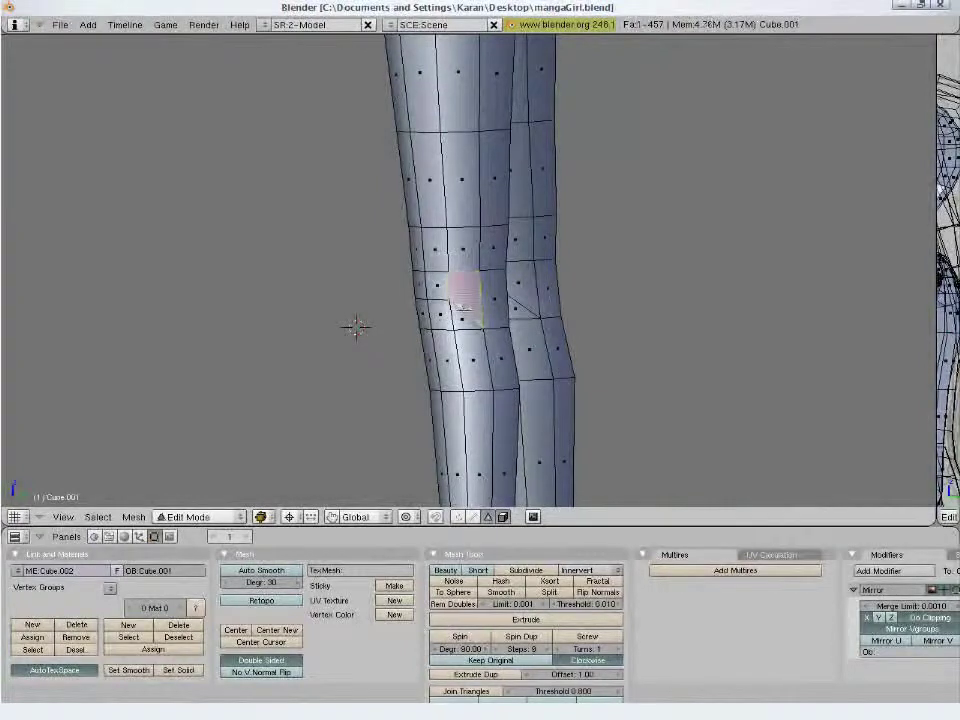
key("a")
Convert the matching stretched quad on the inner side of the knee to triangles, and clear the selection
middle_click_drag(594, 306, 480, 321)
right_click(522, 328)
key("ctrl+r")
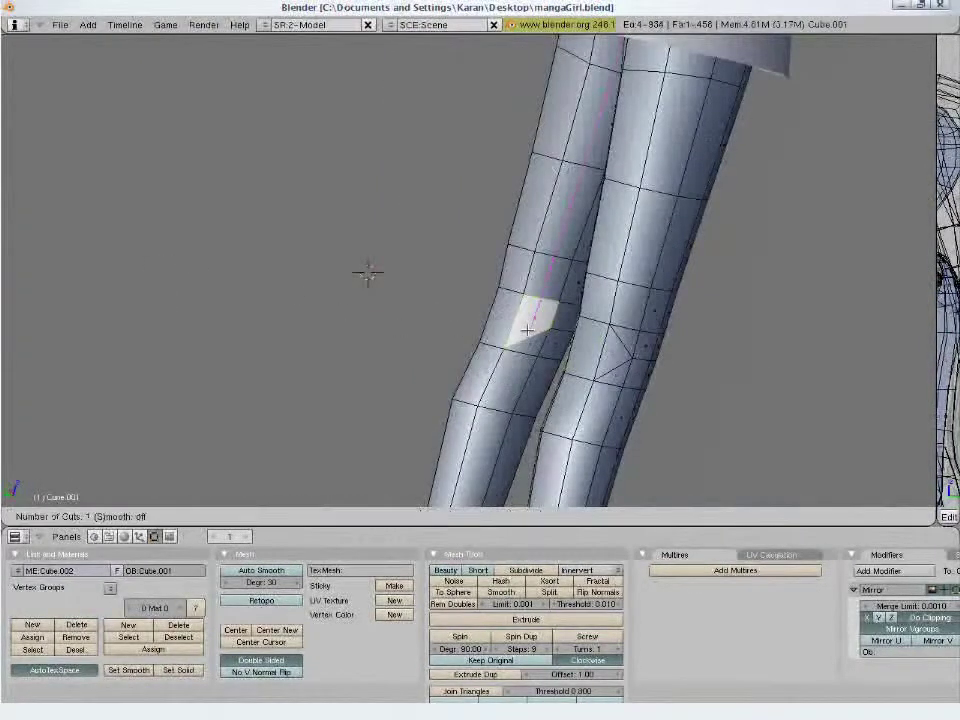
key("Escape")
key("ctrl+t")
middle_click_drag(460, 315, 746, 281)
key("a")
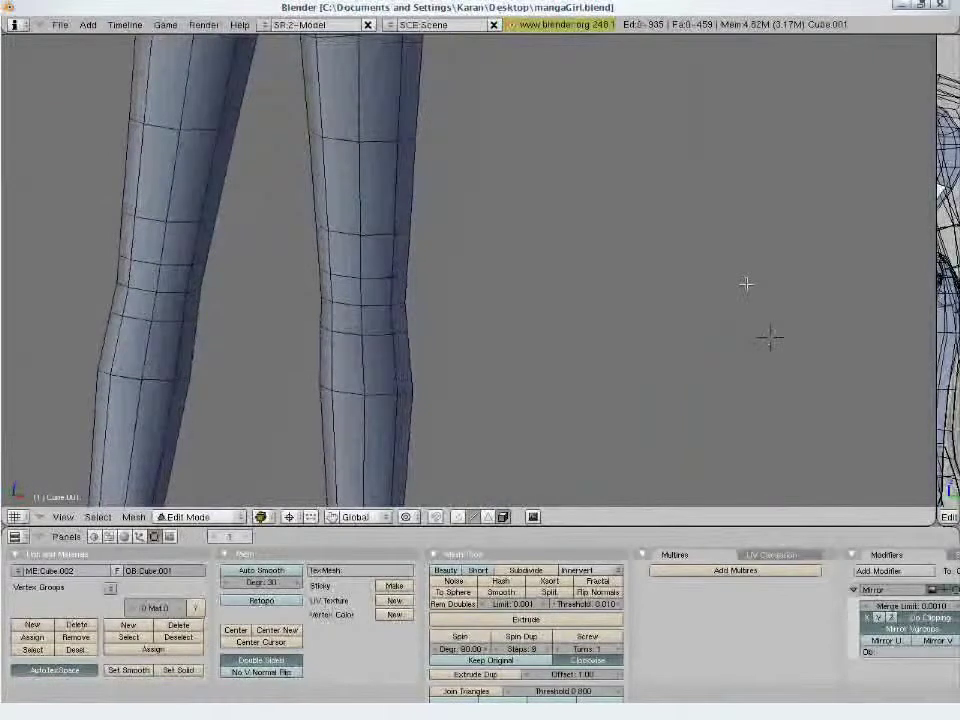
In side view, move the outer side vertex of the loop above the knee slightly down and the one below slightly up
key("KP_3")
right_click(428, 312)
key("g")
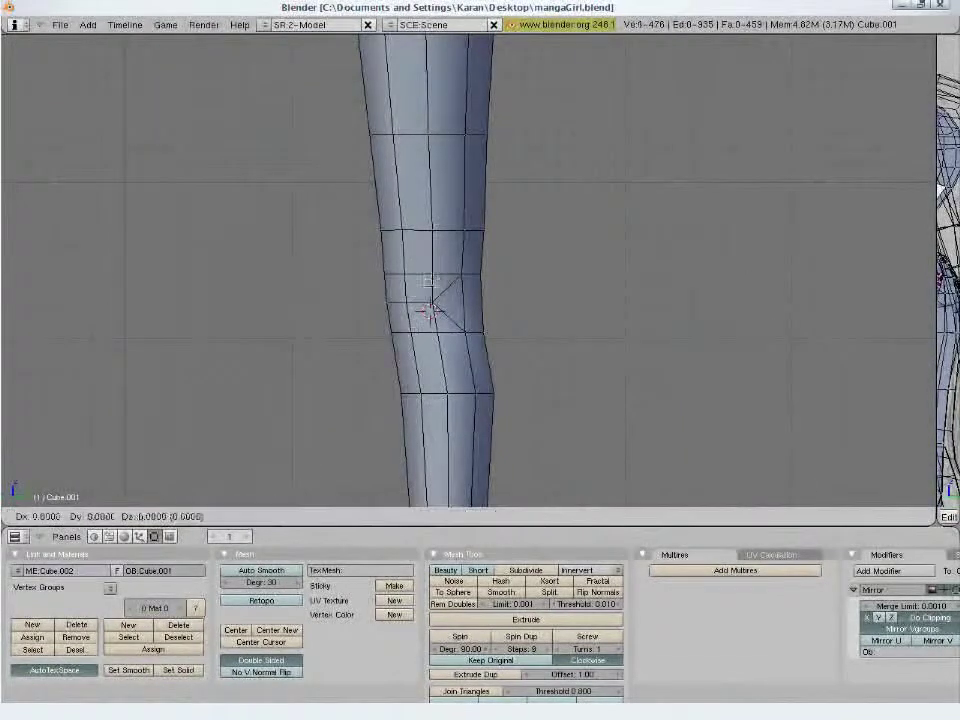
left_click(401, 351)
right_click(437, 336)
key("g")
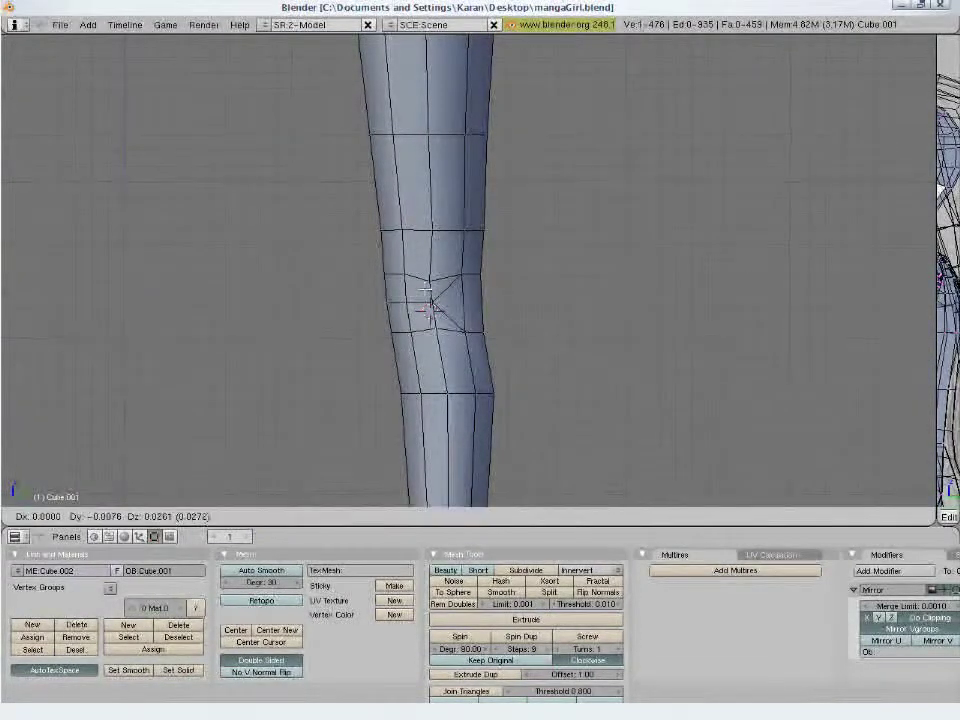
left_click(436, 330)
Using wireframe display, shift the matching inner side vertices above and below the knee toward the middle loop, and restore solid display
key("z")
key("g")
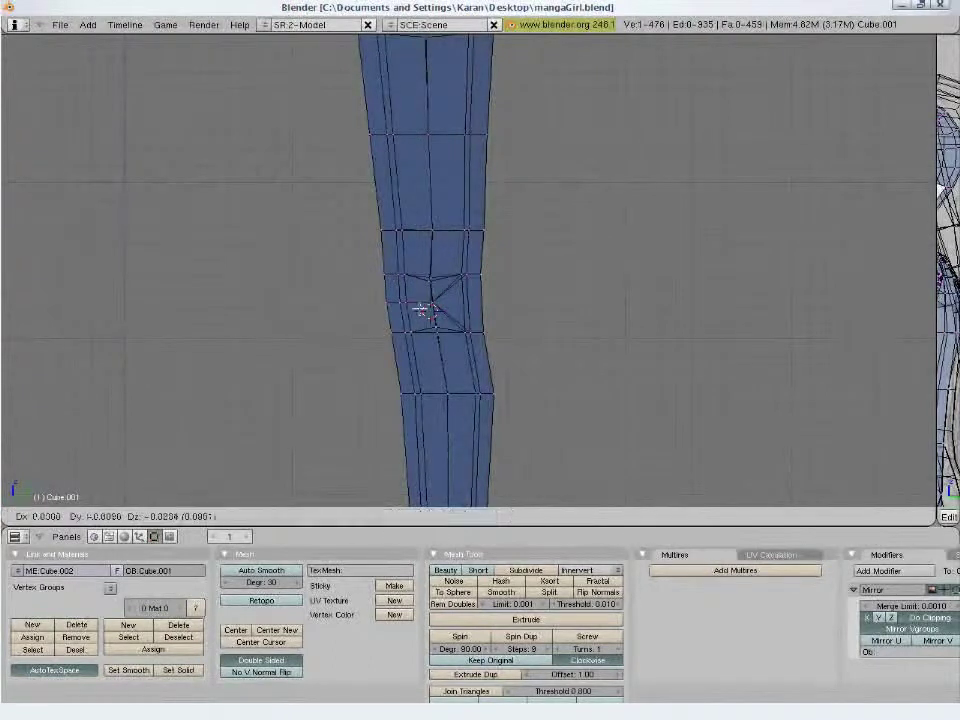
left_click(409, 349)
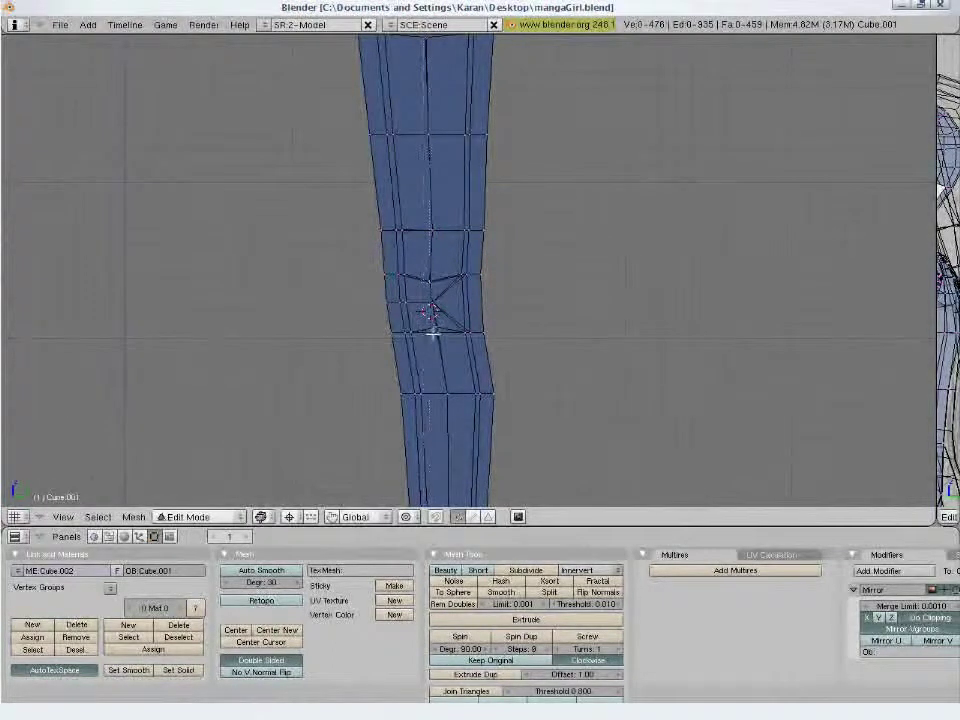
key("g")
left_click(420, 280)
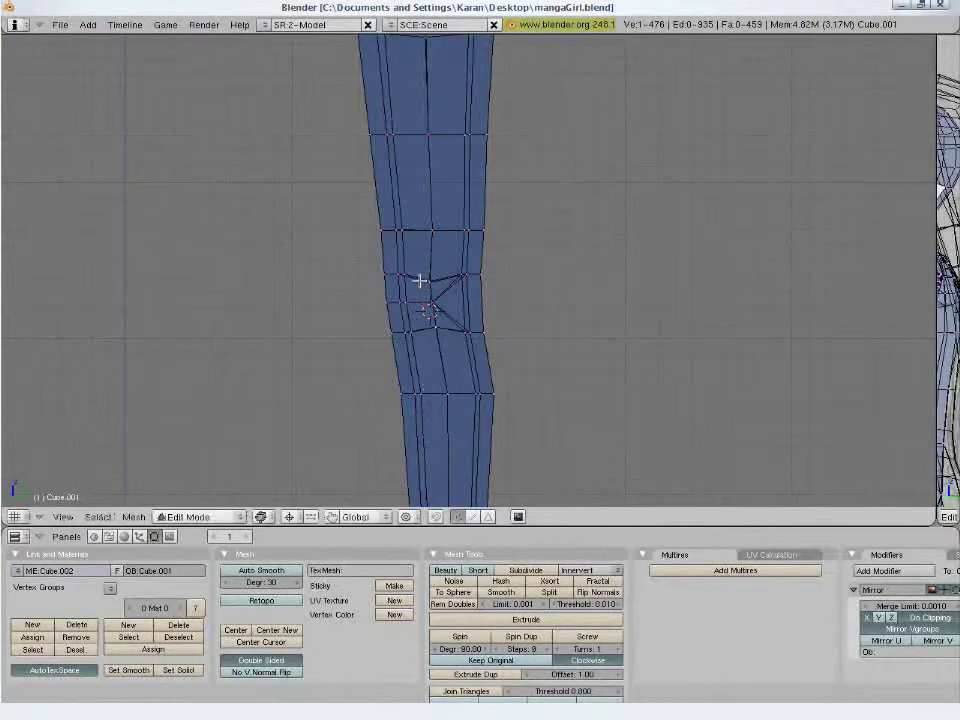
key("z")
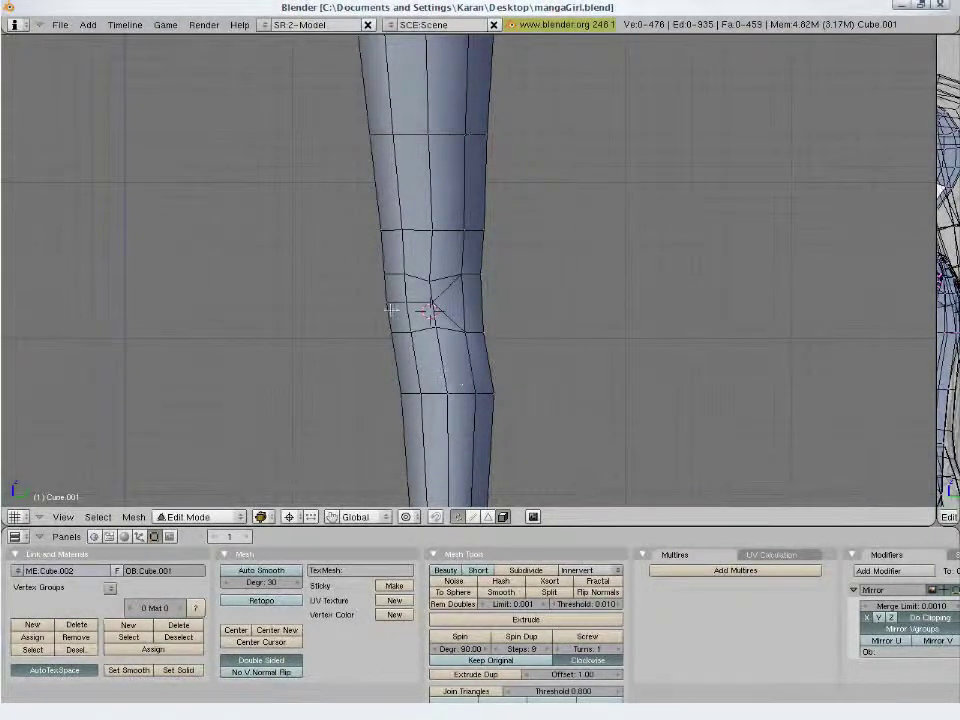
Using wireframe display, move the front vertices of the middle knee loop slightly forward, and restore solid display
key("z")
key("b")
left_click_drag(414, 295, 362, 322)
key("g")
left_click(312, 329)
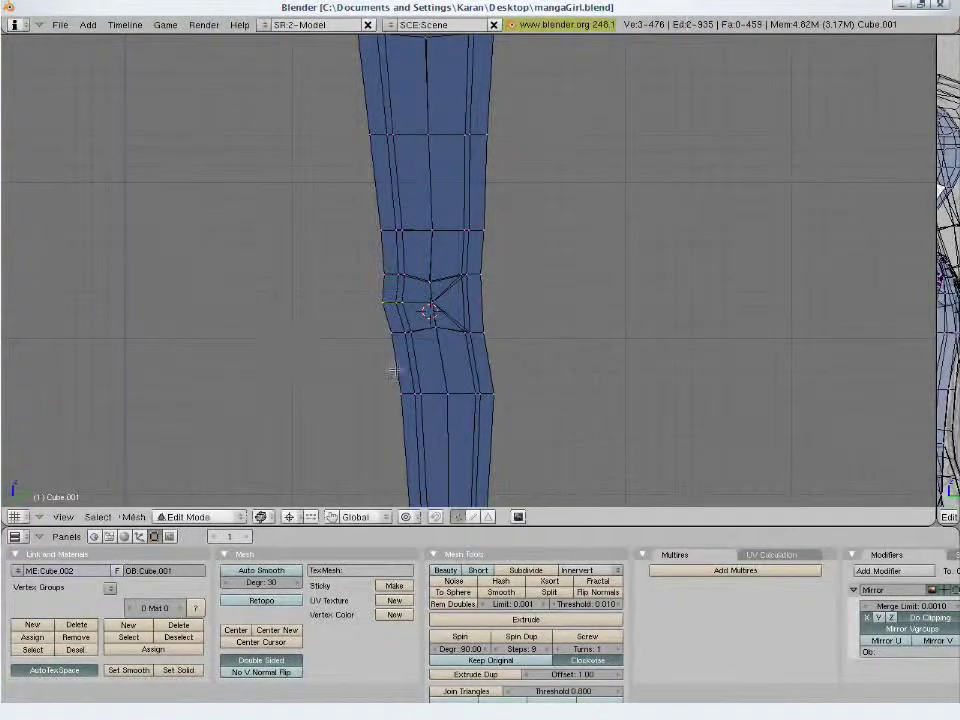
key("alt+z")
In front view, select the inner and outer side vertices of the knee loops above and below the middle loop
middle_click_drag(432, 376, 615, 287)
key("KP_1")
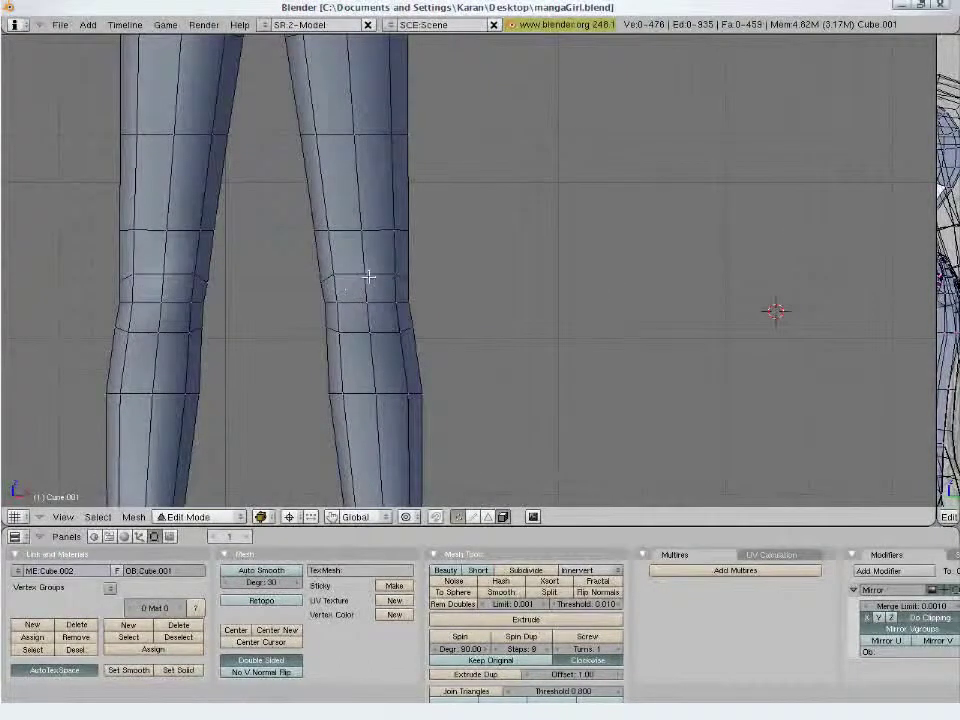
right_click(337, 276)
right_click(321, 282, "shift")
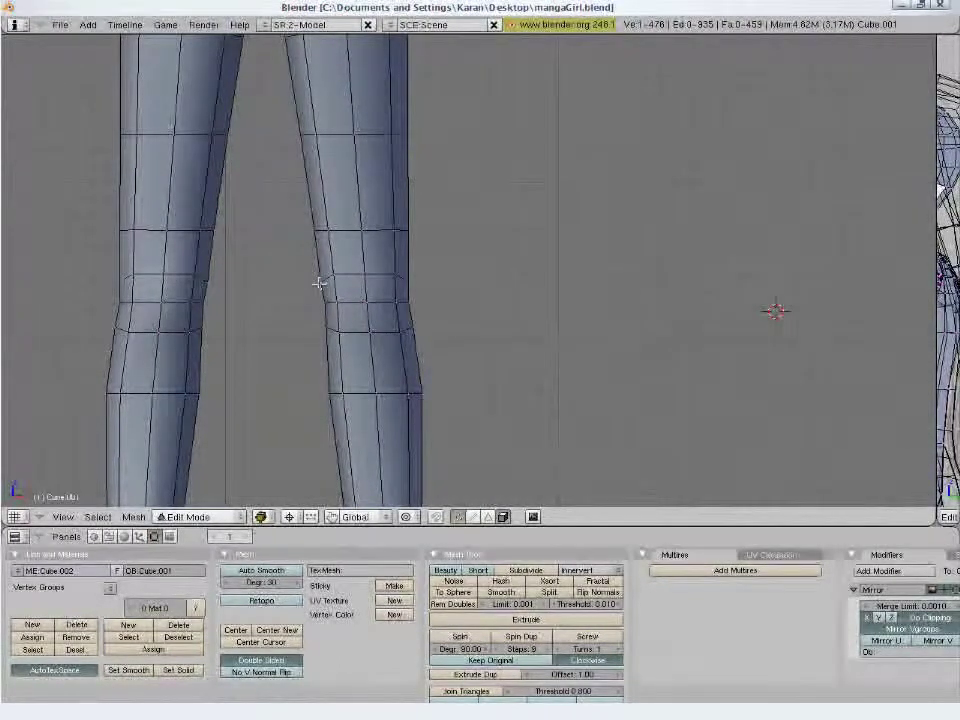
right_click(417, 306, "shift")
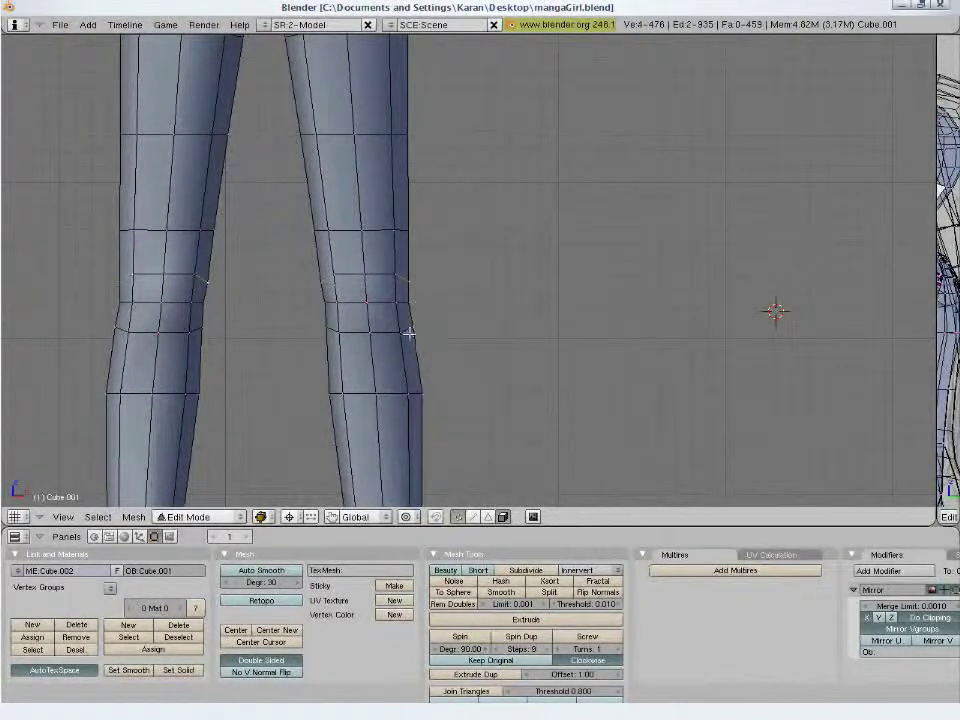
right_click(338, 334, "shift")
right_click(326, 330, "shift")
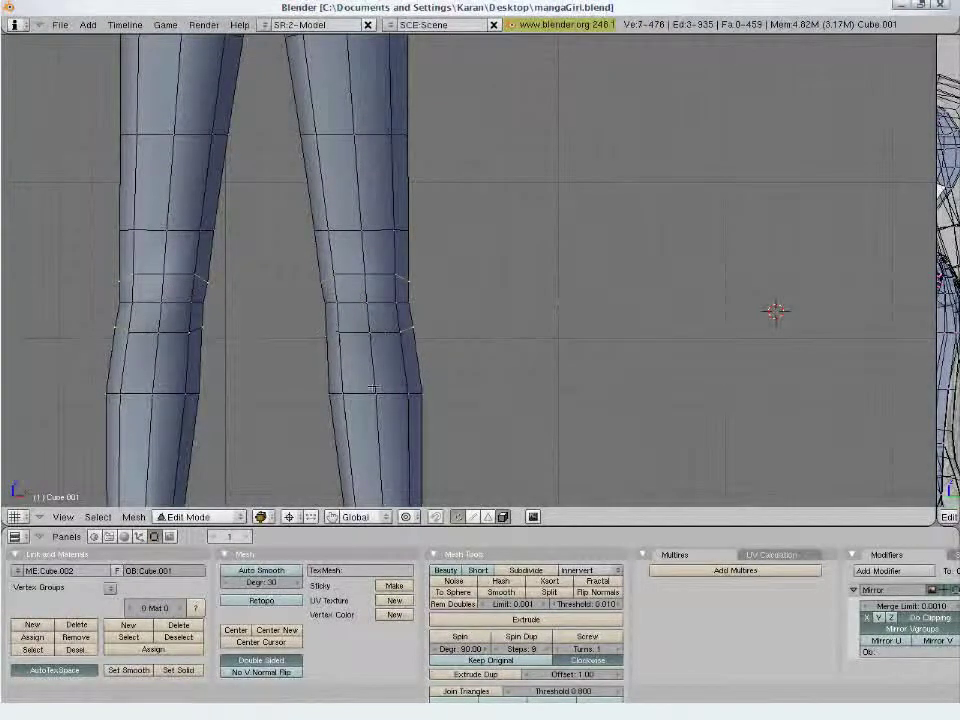
With the pivot at the selection's center, squash the selected knee vertices slightly along Z and scale them uniformly to about 0.9
key("s")
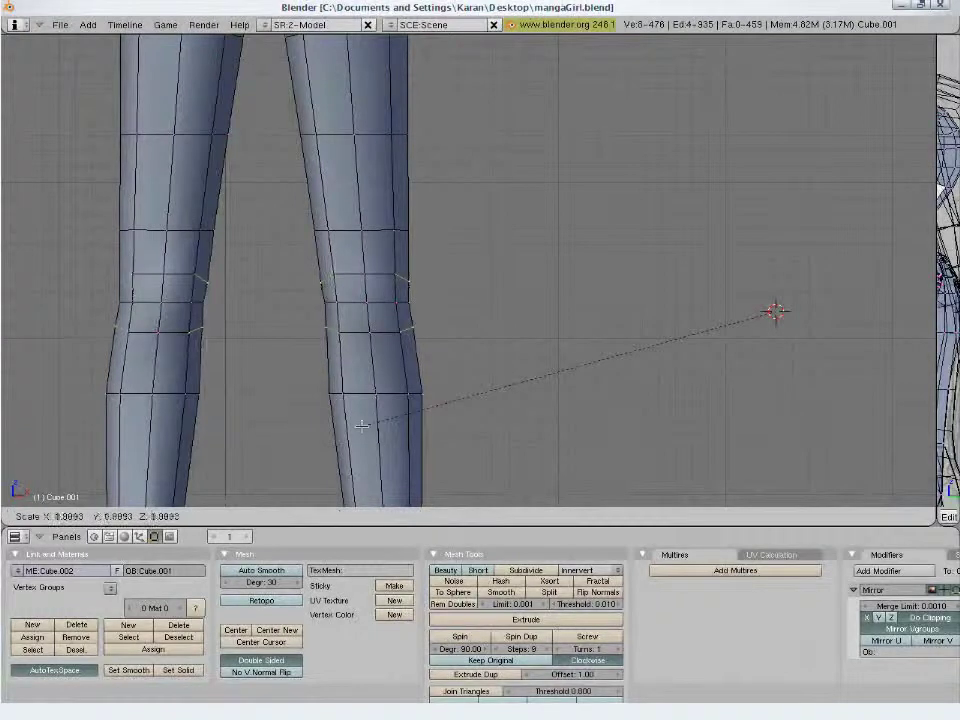
right_click(360, 425)
left_click(289, 517)
left_click(366, 471)
key("s")
key("z")
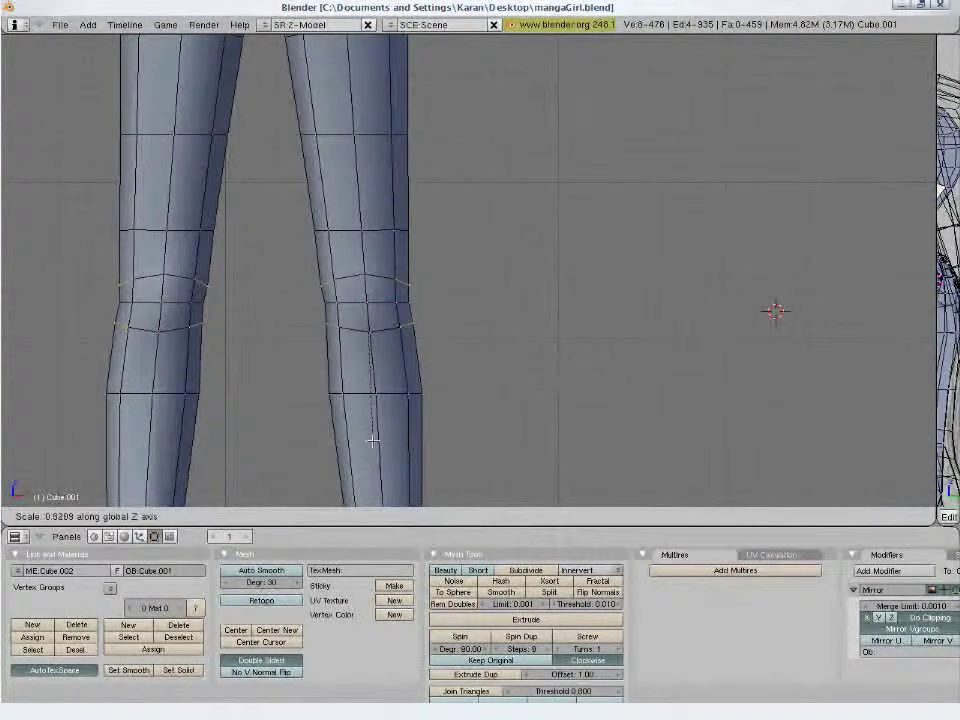
left_click(370, 440)
key("s")
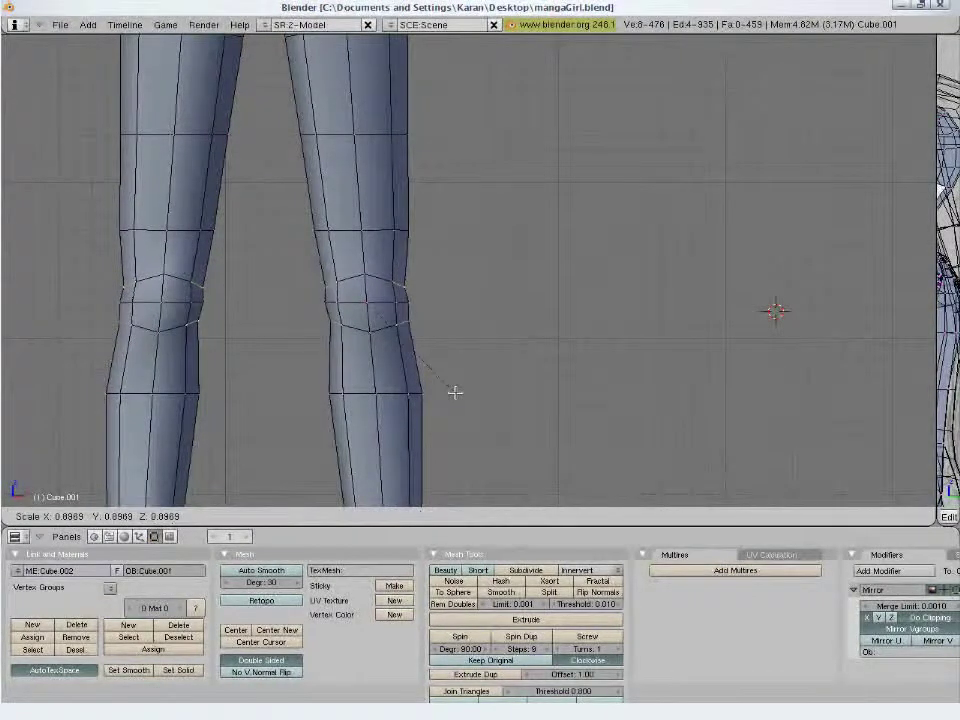
left_click(456, 392)
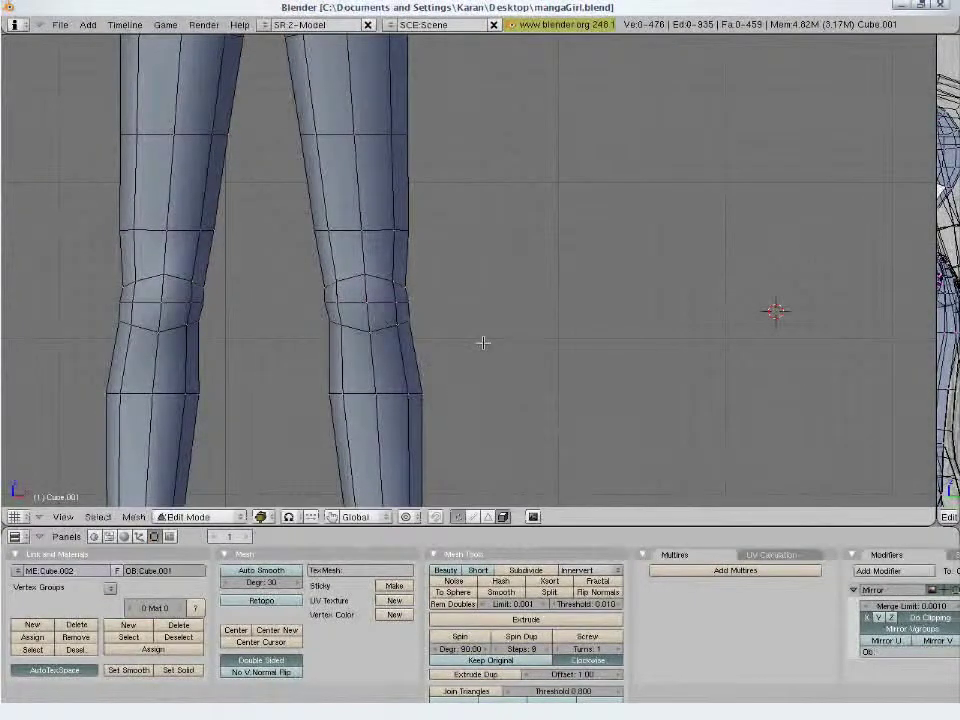
In wireframe side view, box-select all vertices of the lower leg and foot below the knee
key("Tab")
middle_click_drag(523, 327, 281, 317)
key("Tab")
key("a")
key("a")
scroll(482, 358, "down", 2)
scroll(524, 310, "down", 2)
key("b")
left_click_drag(527, 290, 229, 488)
key("z")
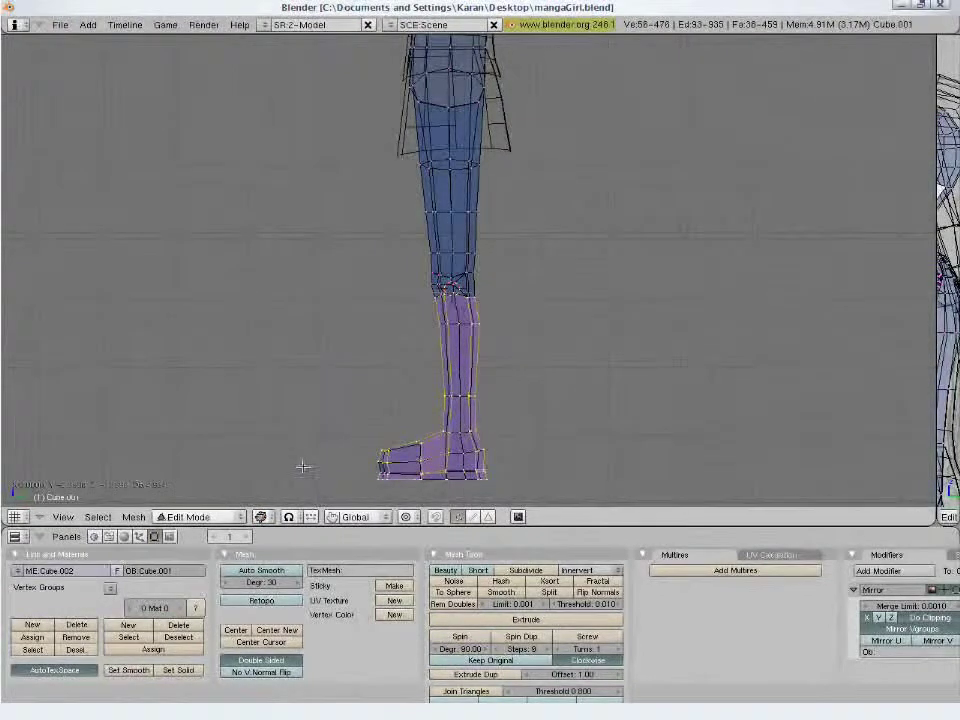
left_click_drag(289, 481, 286, 492)
scroll(475, 460, "up", 2)
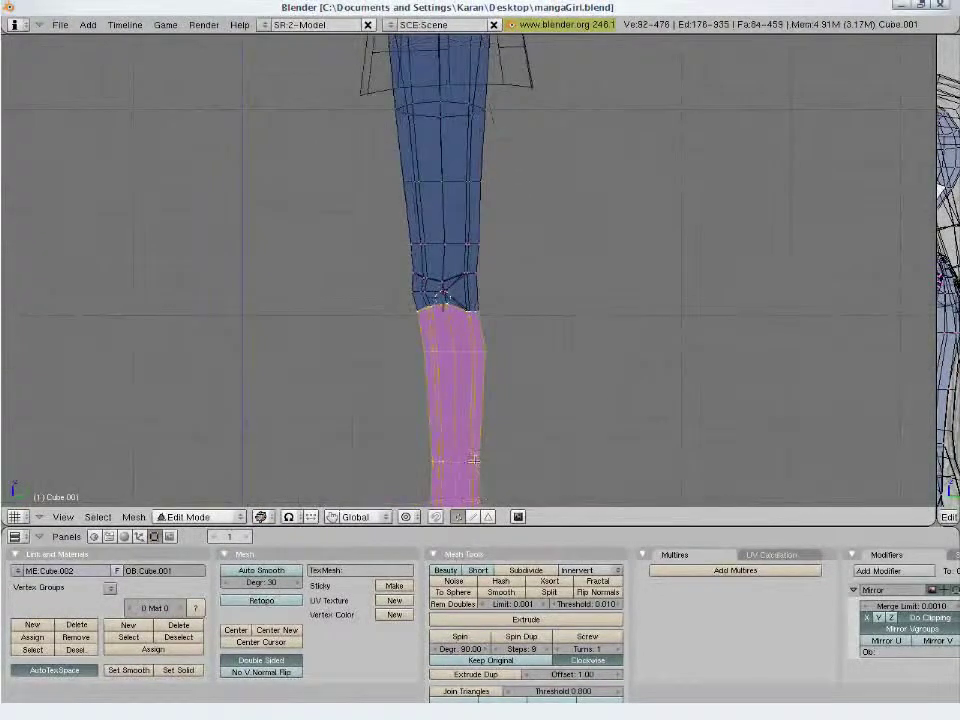
Rotate the lower leg backward about the 3D cursor to test the knee bend, undo the rotation, and clear the selection
left_click(289, 516)
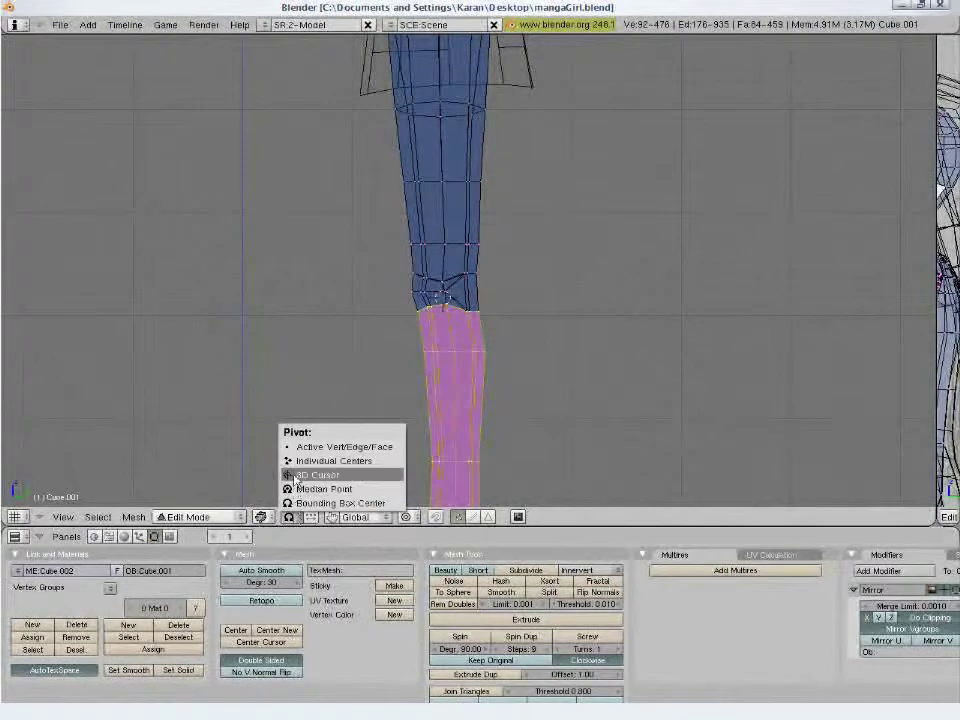
left_click(312, 474)
key("r")
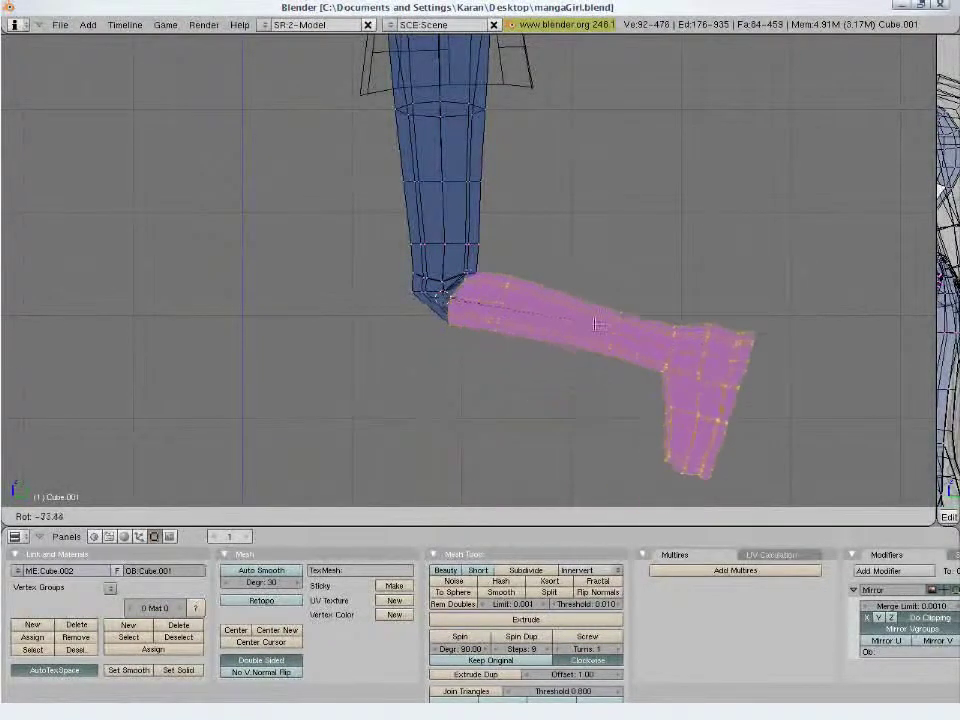
left_click(597, 300)
key("z")
mouse_move(556, 270)
middle_mouse_down()
mouse_move(540, 263)
mouse_move(640, 270)
mouse_move(540, 269)
mouse_move(567, 265)
middle_mouse_up()
key("ctrl+z")
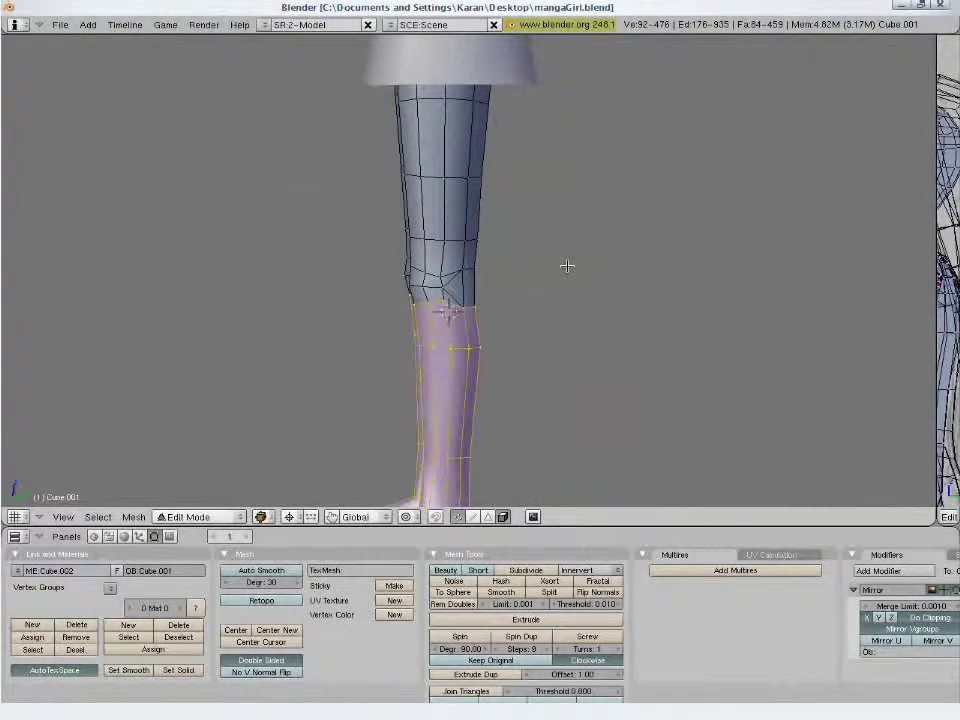
key("a")
Spread the two outermost vertices behind the knee apart by scaling them to about 1.15 around their own center
scroll(520, 340, "up", 2)
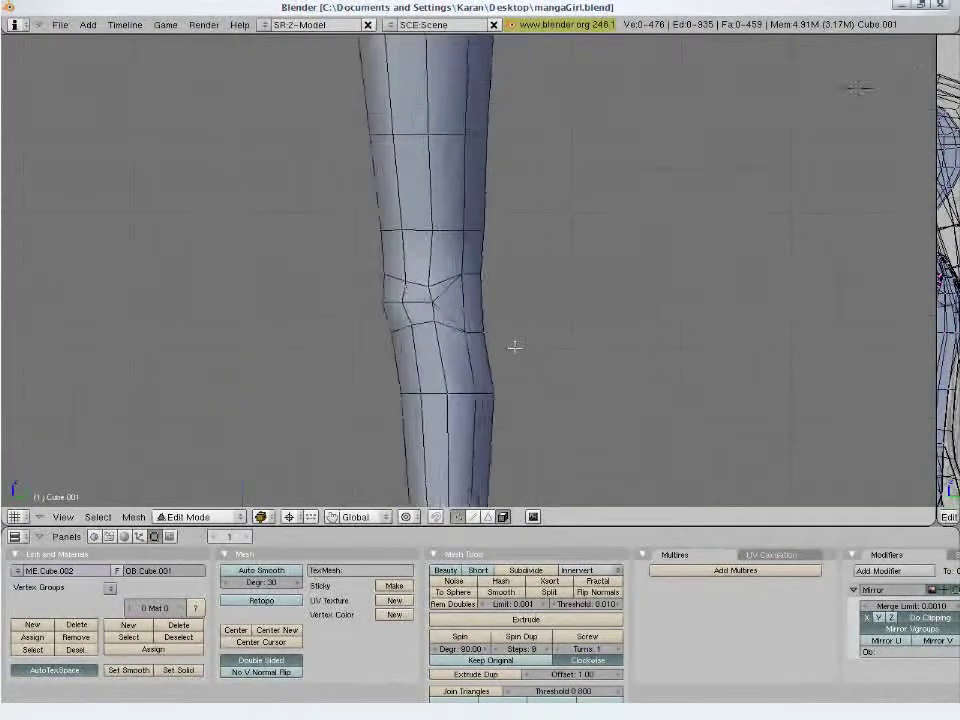
scroll(514, 346, "up", 1)
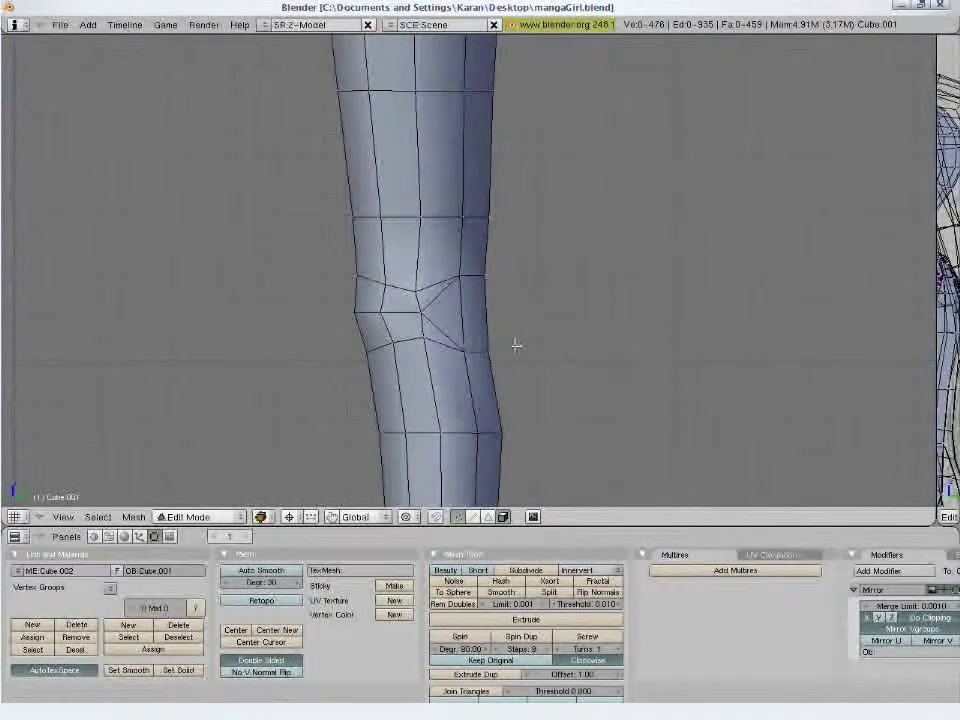
right_click(508, 282)
right_click(506, 349, "shift")
key("s")
right_click(486, 396)
left_click(260, 516)
left_click(369, 471)
key("s")
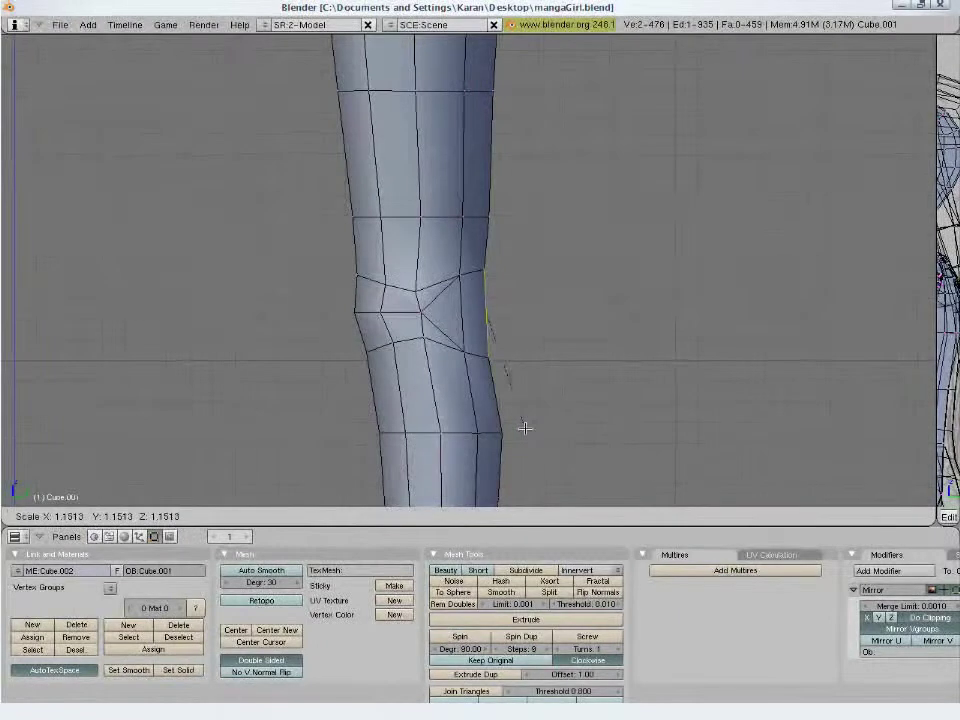
left_click(525, 428)
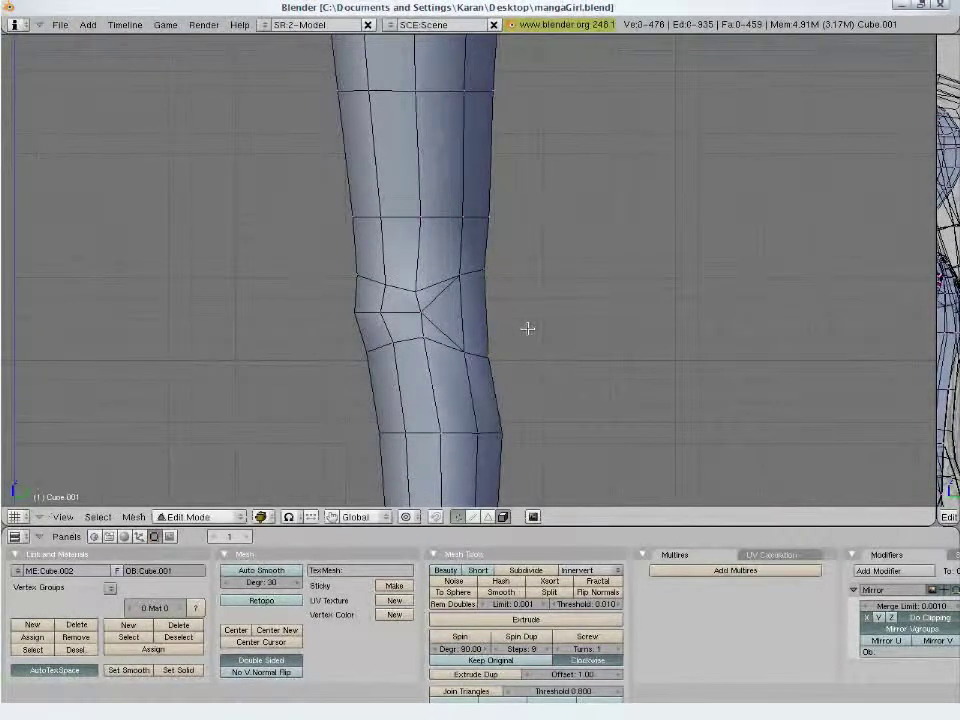
Try to merge the side vertices above and below the middle knee loop into the middle side vertex
right_click(430, 315)
key("alt+m")
left_click(426, 316)
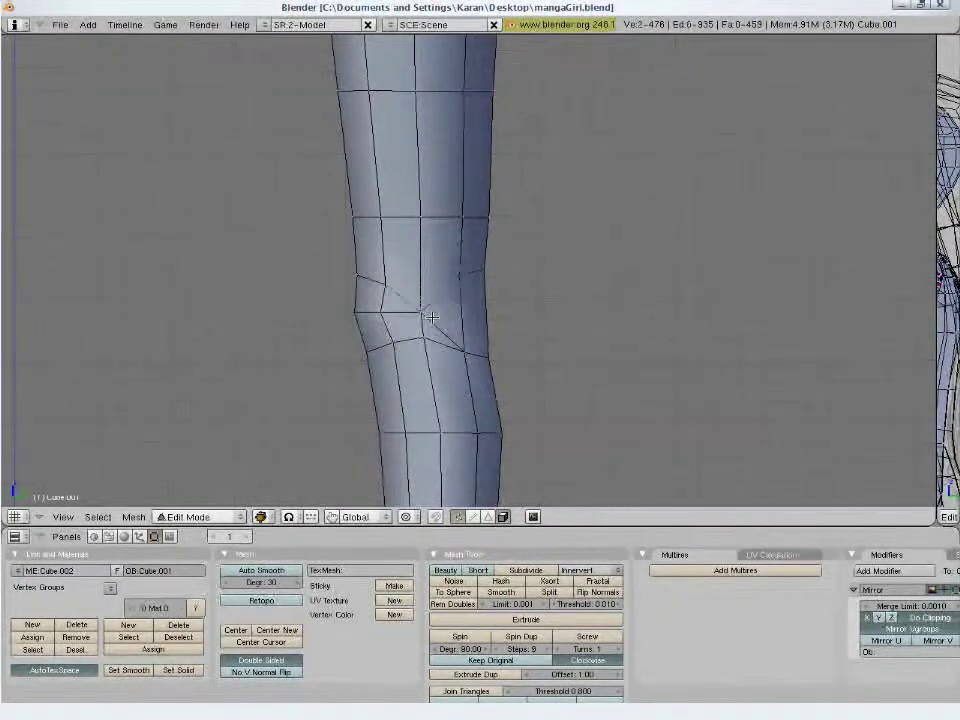
right_click(425, 315, "shift")
key("alt+m")
left_click(425, 316)
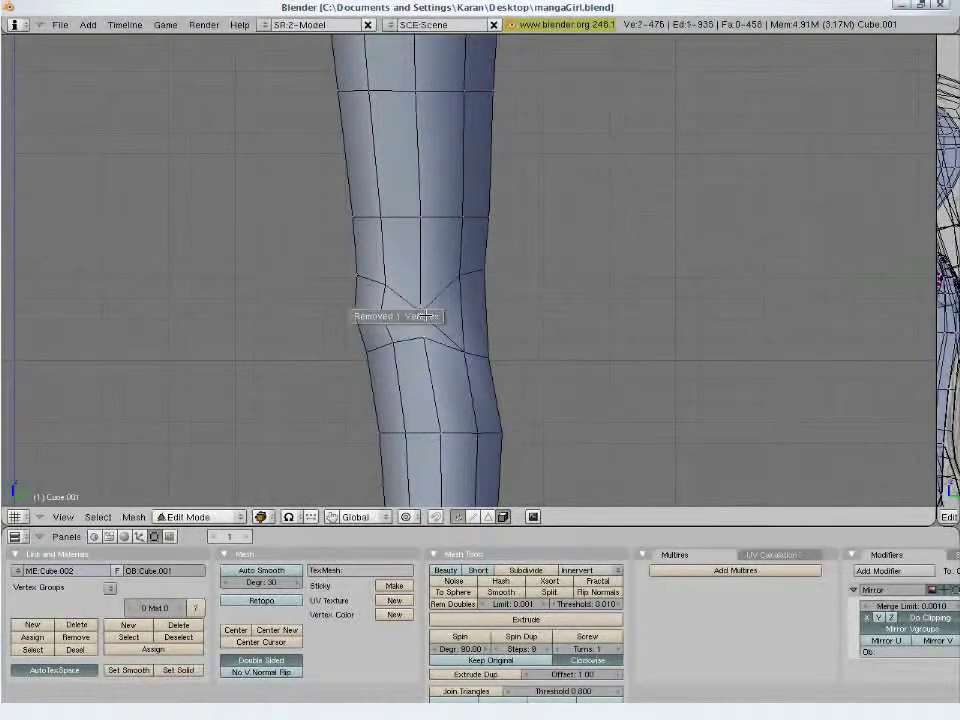
key("a")
scroll(543, 347, "down", 3)
Undo the vertex merges on the side of the knee
key("ctrl+z")
key("ctrl+z")
key("ctrl+z")
key("ctrl+z")
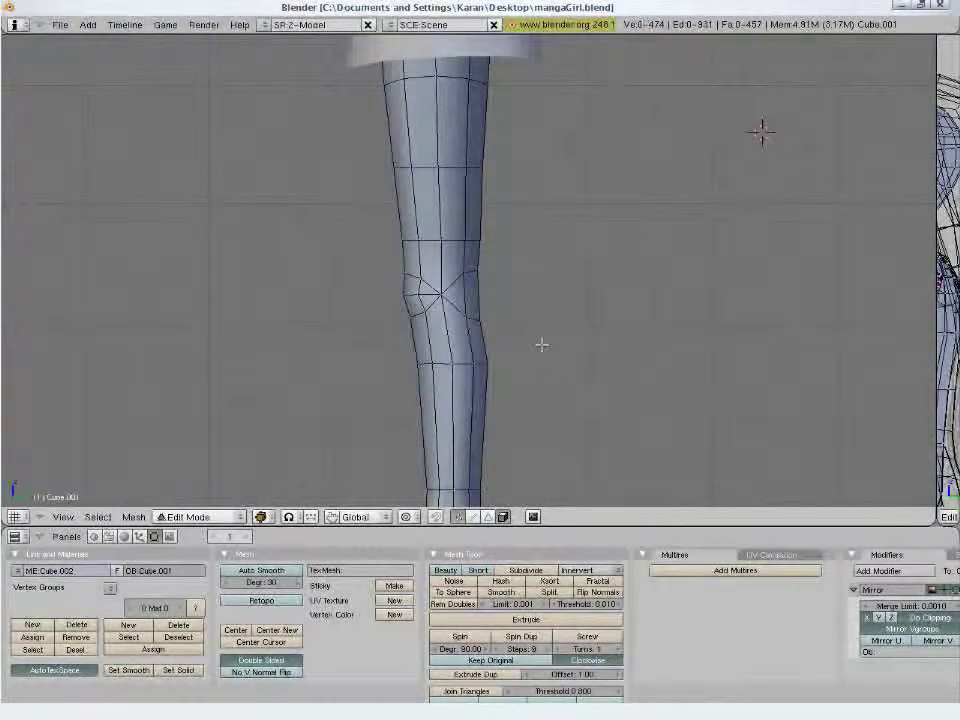
key("ctrl+z")
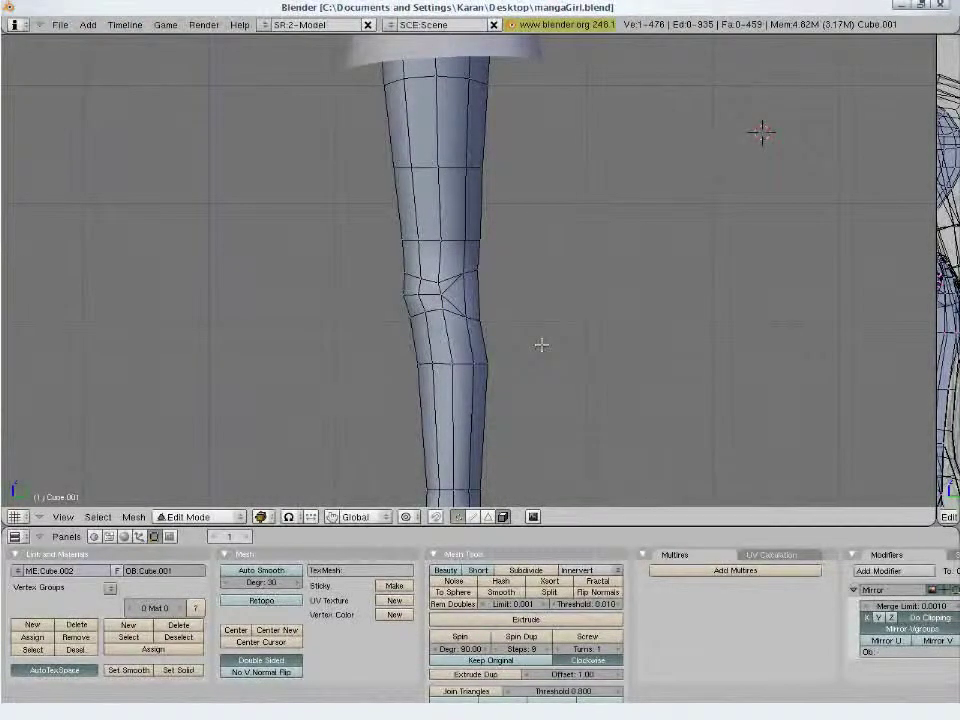
key("ctrl+z")
Add a loop cut around the ankle just above the shoe, slid to about 0.62
middle_click_drag(505, 295, 641, 343, "shift")
middle_click_drag(601, 409, 630, 313, "shift")
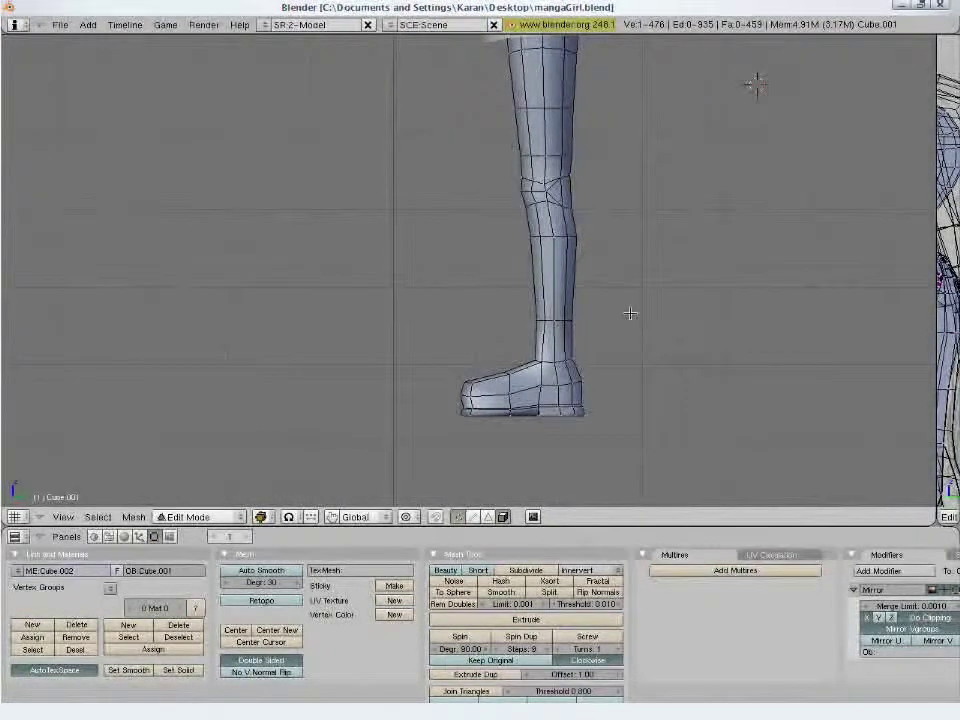
key("ctrl+r")
left_click(553, 354)
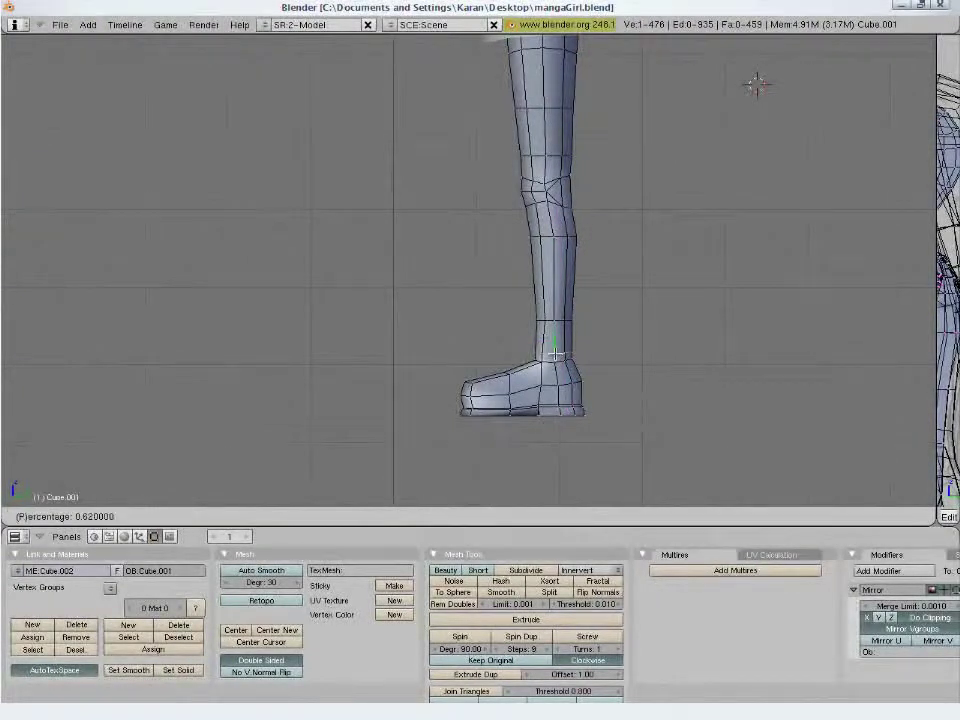
left_click(553, 352)
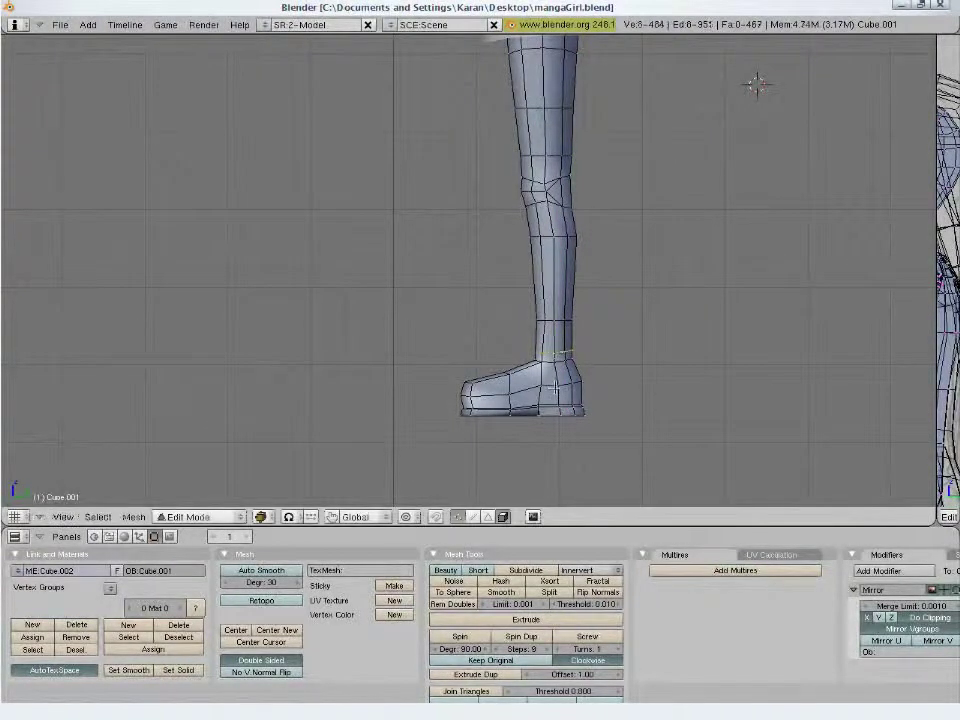
Try a second loop cut between the new ankle loop and the shoe, and undo it
scroll(565, 395, "up", 1)
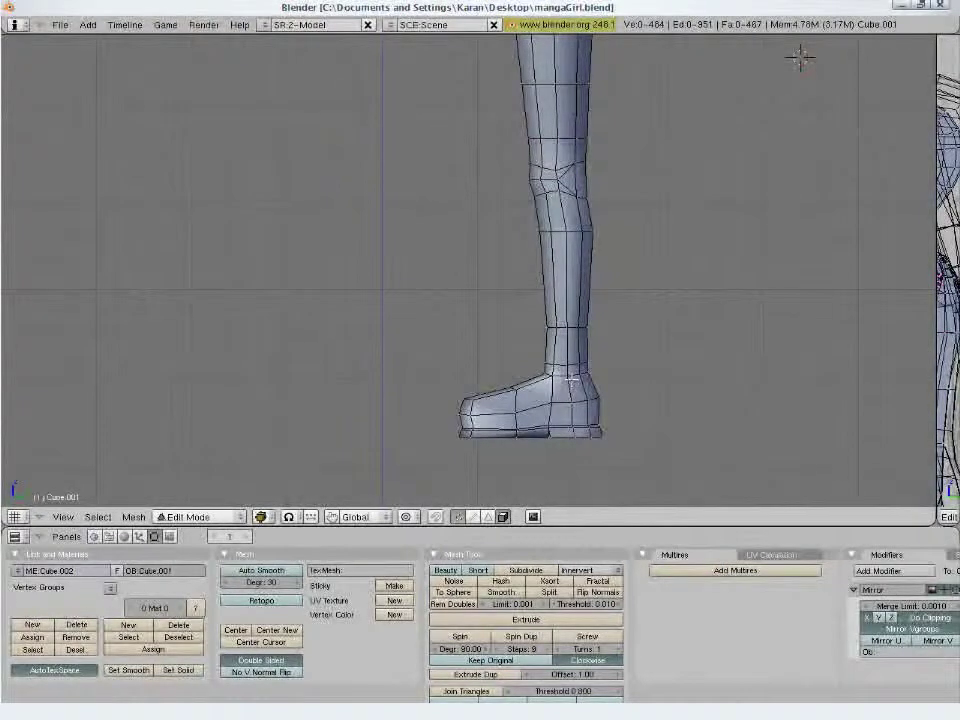
key("ctrl+r")
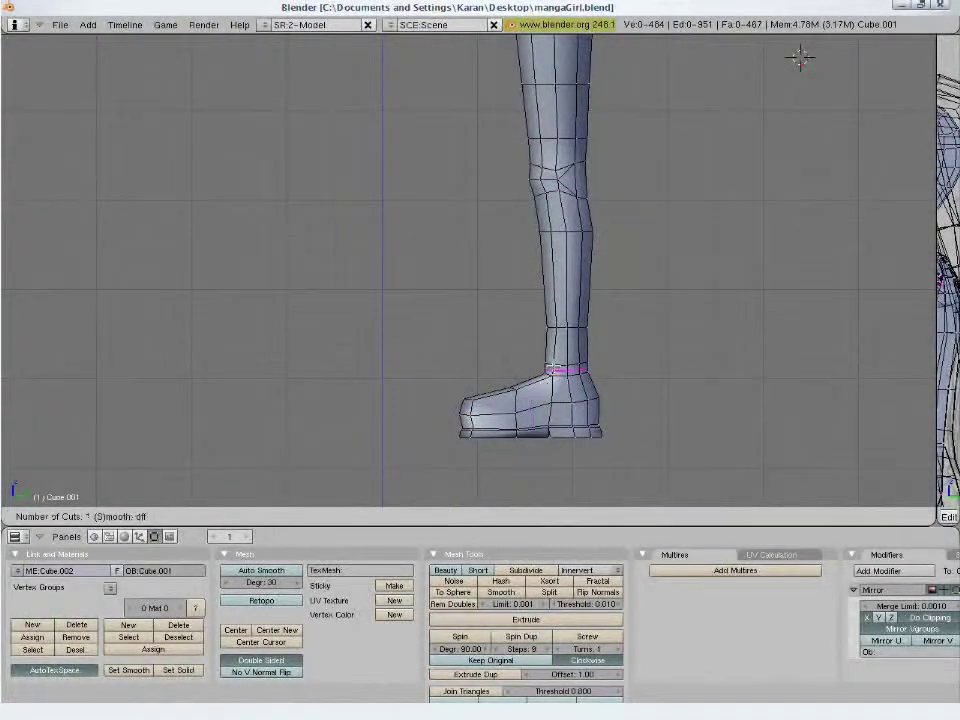
left_click(555, 365)
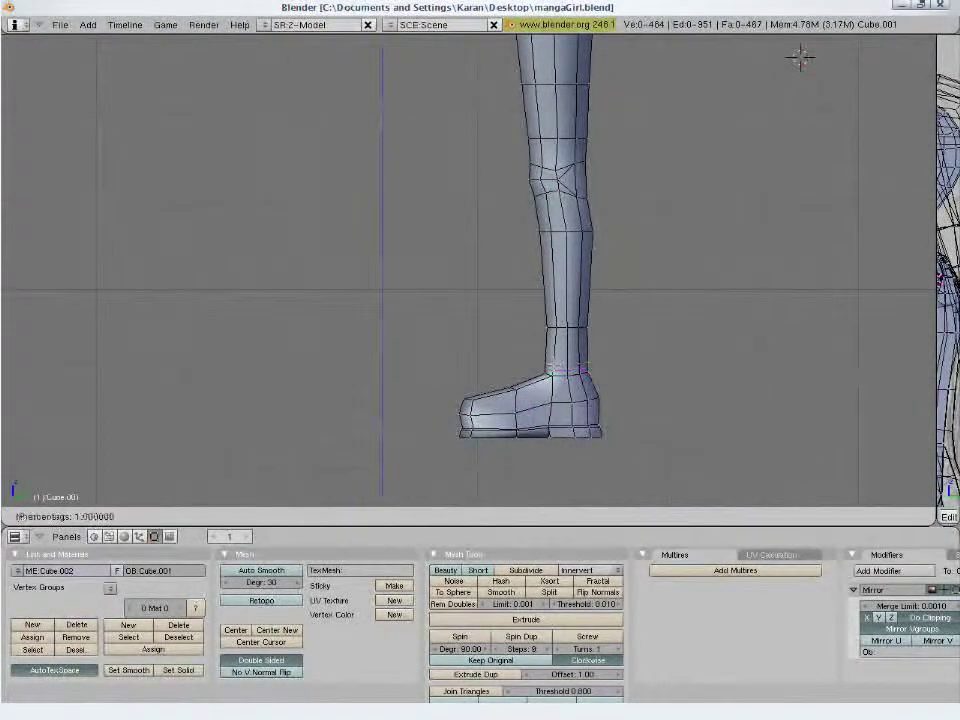
left_click(553, 371)
scroll(645, 375, "up", 3)
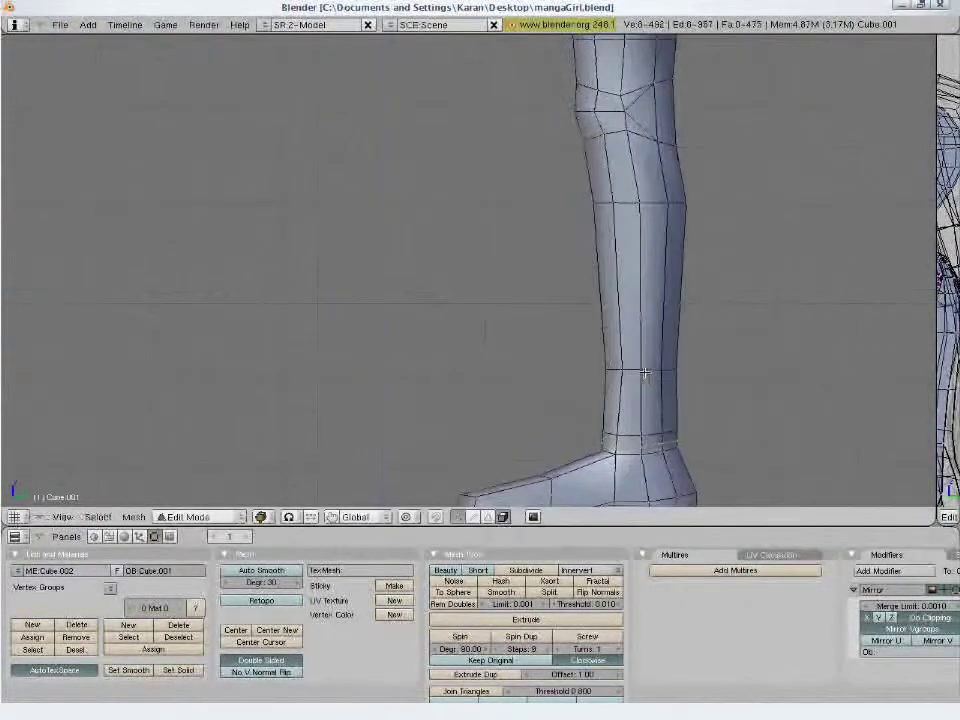
middle_click_drag(672, 404, 582, 334, "shift")
key("ctrl+z")
In front view of the arms, add a loop cut on the shoulder side of the elbow, close to the existing elbow loop
scroll(581, 334, "down", 2)
middle_click_drag(501, 203, 449, 445, "shift")
middle_click_drag(461, 208, 390, 440, "shift")
middle_click_drag(393, 250, 489, 362, "shift")
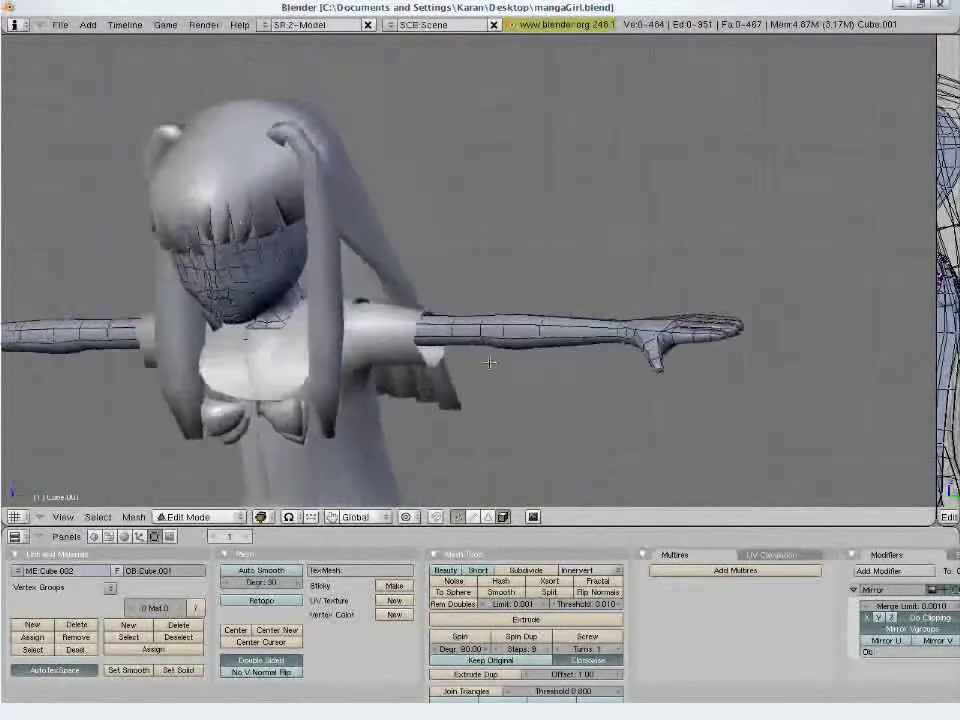
key("KP_7")
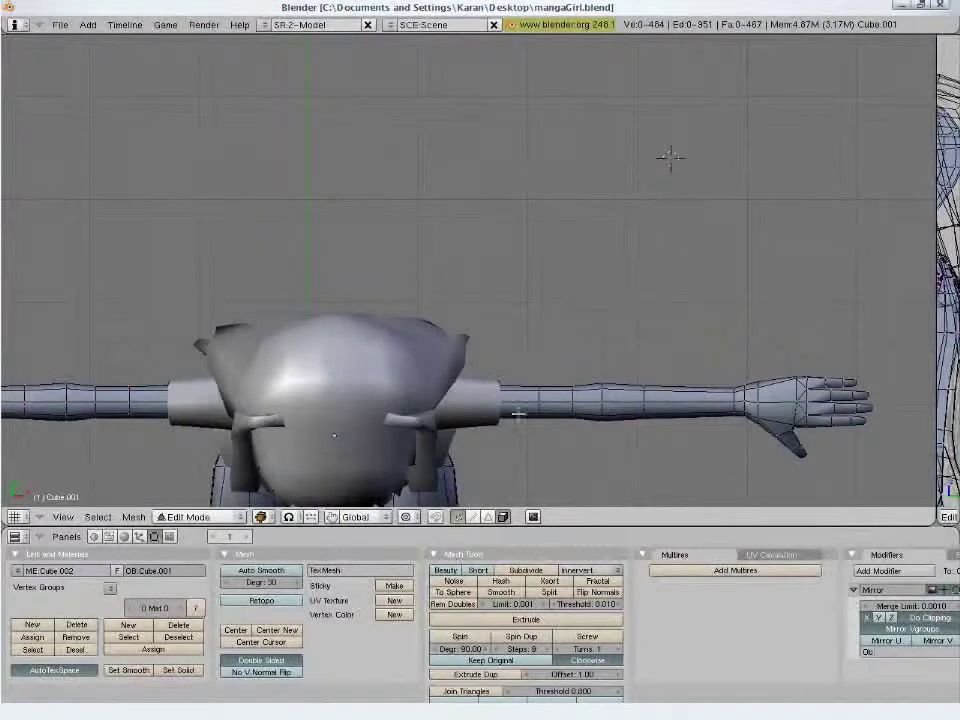
scroll(560, 345, "down", 4, "shift")
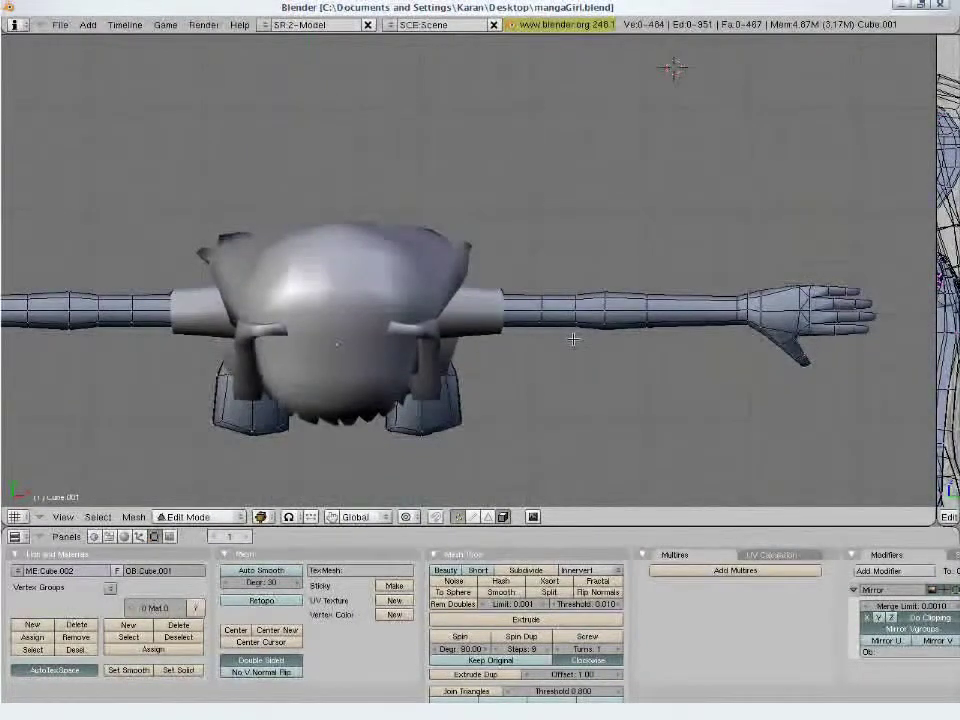
key("KP_1")
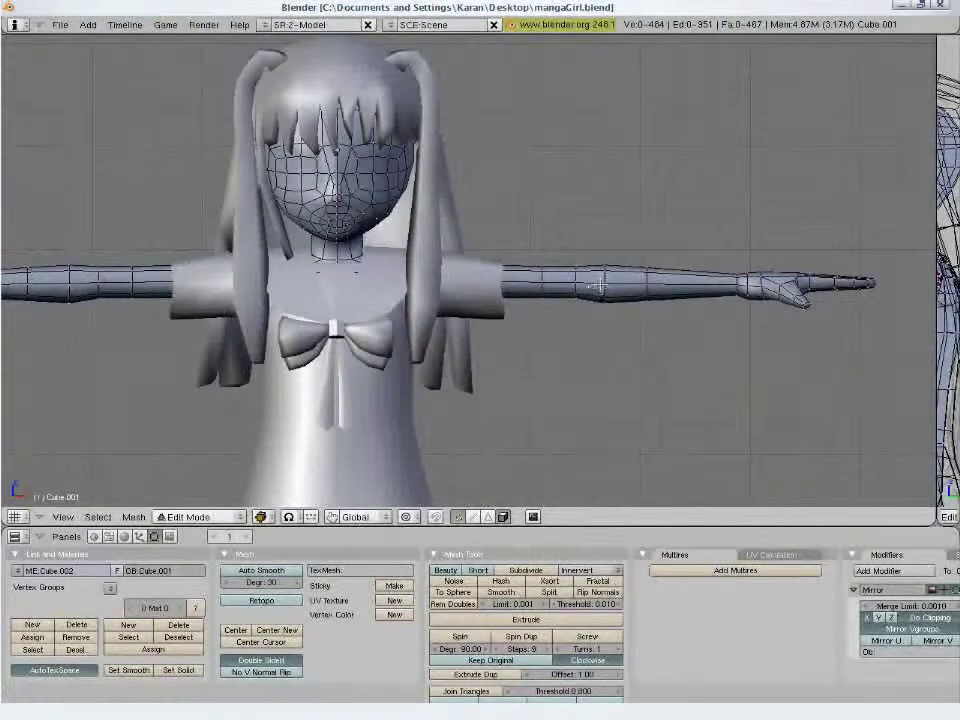
key("ctrl+r")
left_click(595, 284)
left_click(592, 284)
Add a matching loop cut on the hand side of the elbow, close to the existing elbow loop
key("ctrl+r")
left_click(614, 283)
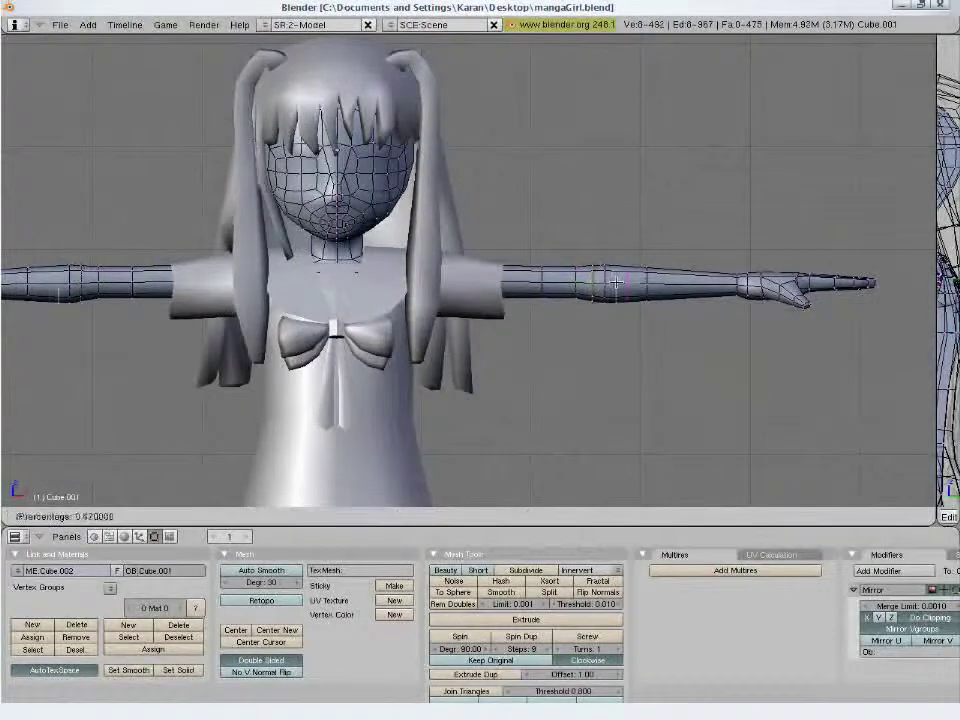
left_click(619, 283)
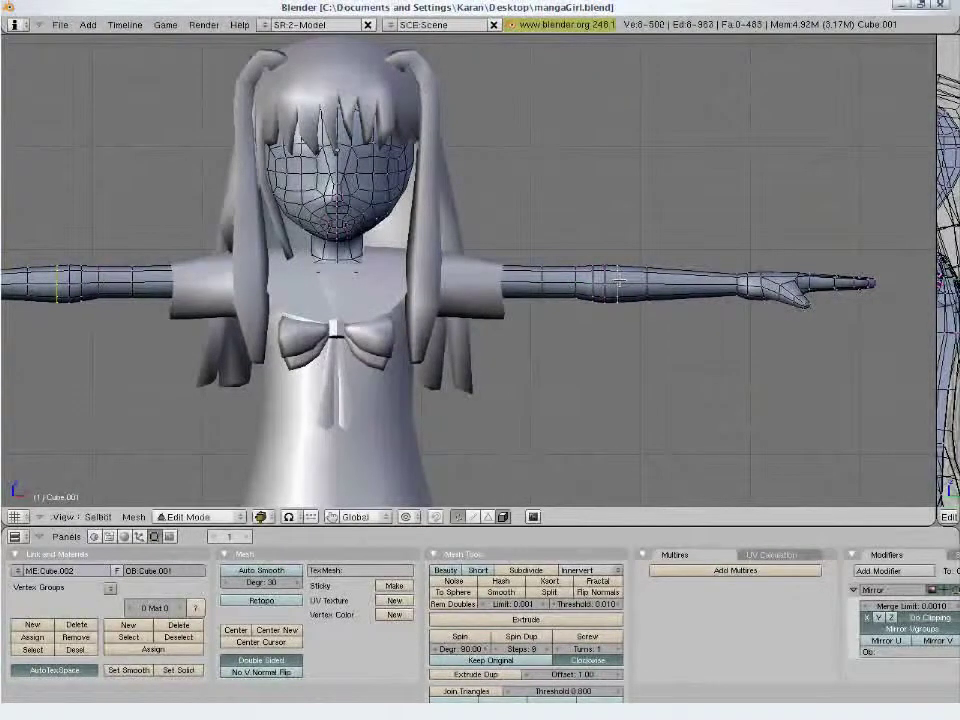
In top-view wireframe, reposition the vertices of the two new elbow loops along the back of the arm to round the elbow
key("KP_7")
scroll(612, 311, "up", 3)
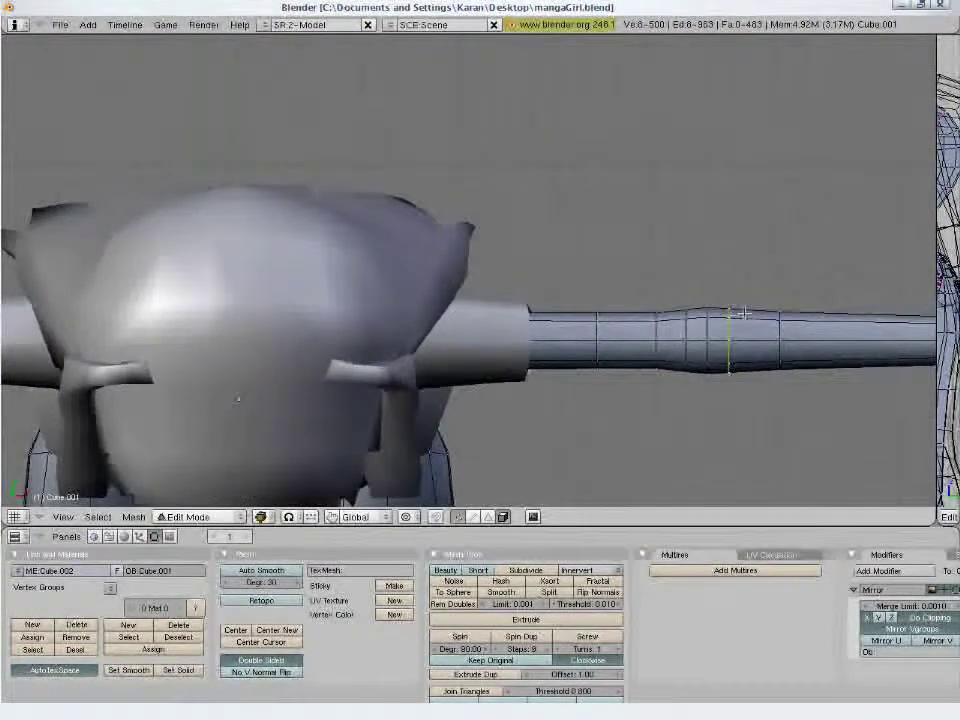
key("z")
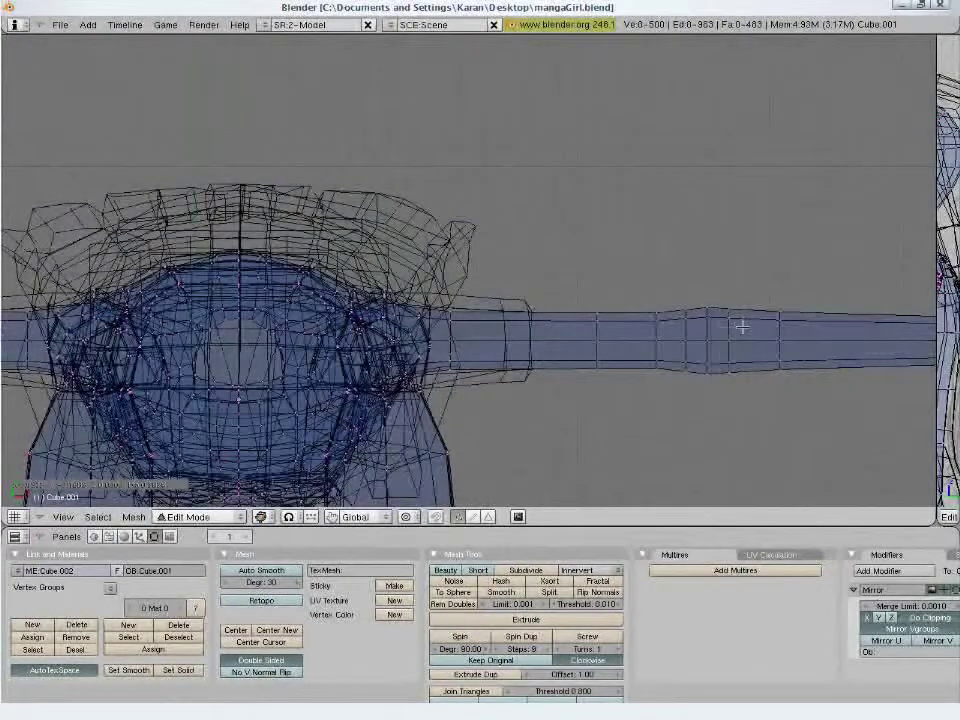
key("g")
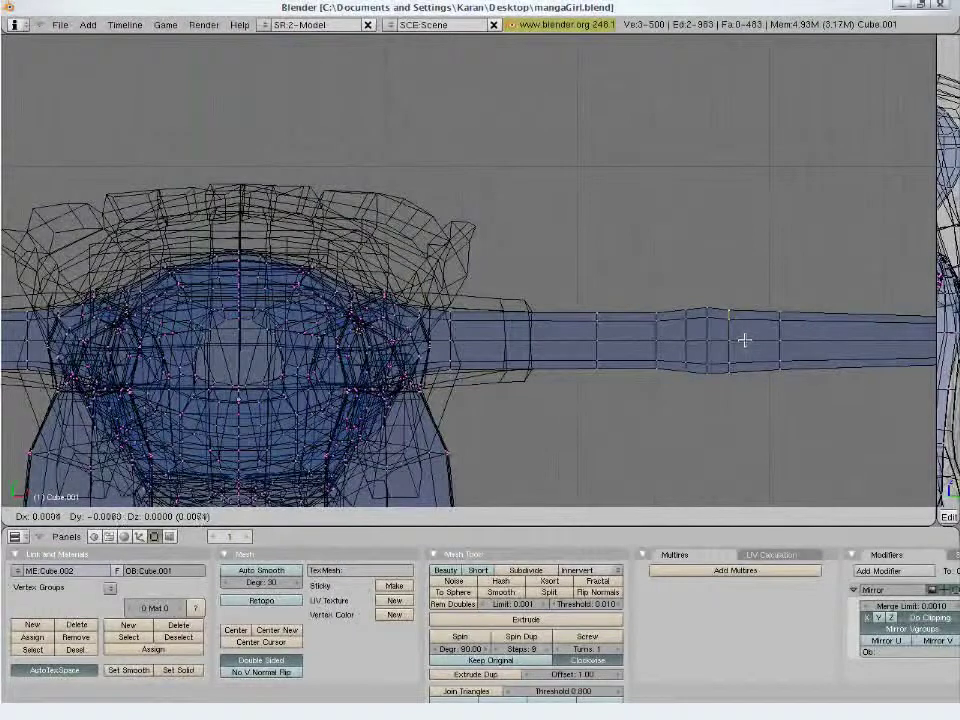
left_click(743, 338)
key("g")
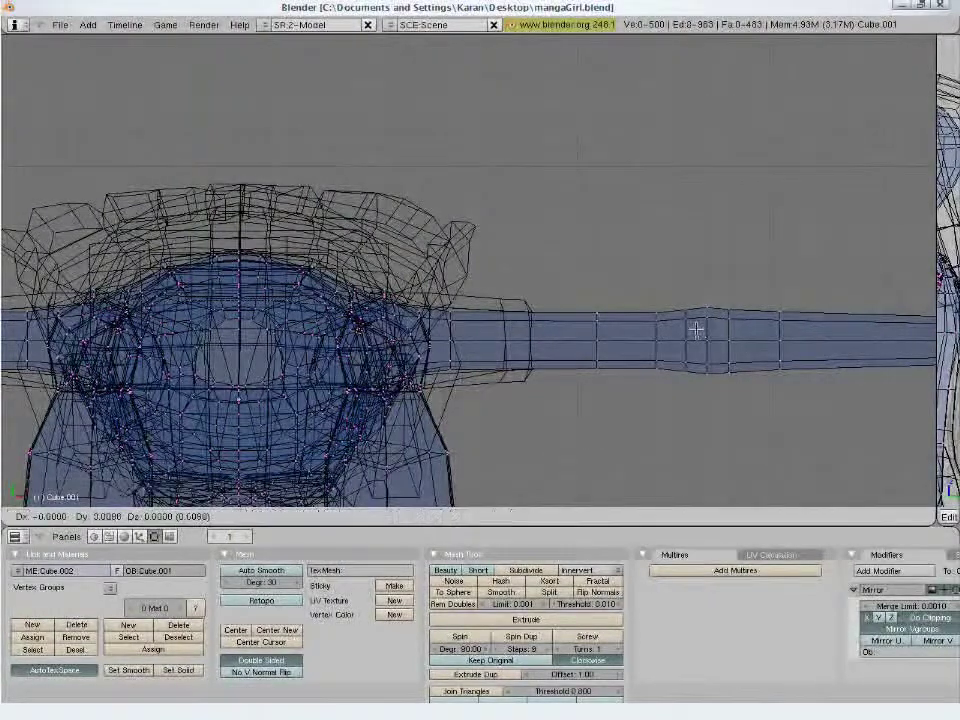
left_click(694, 321)
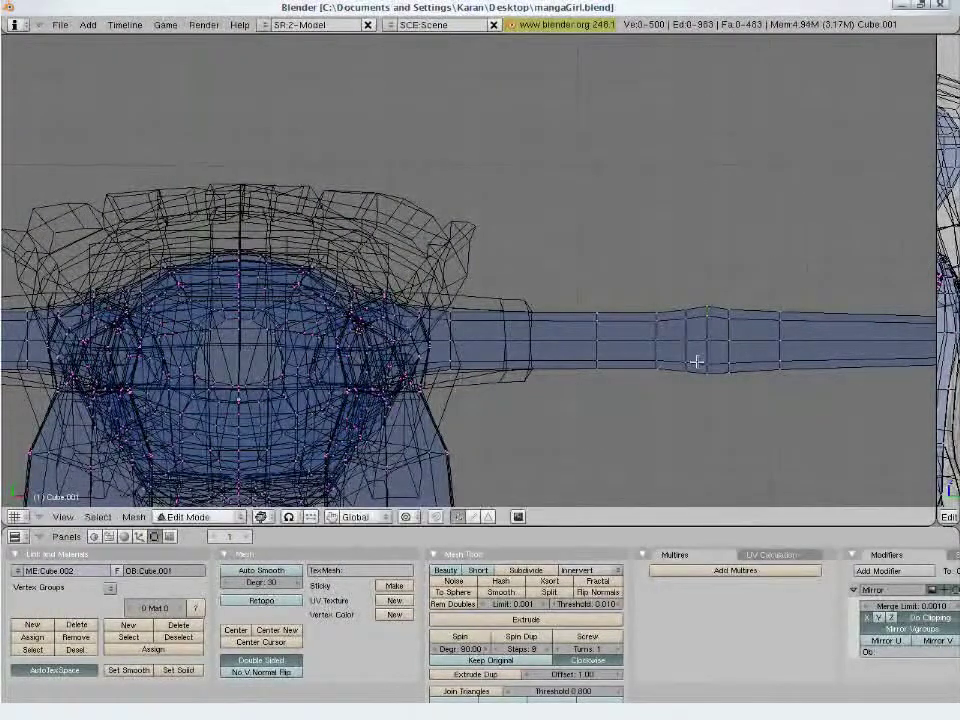
Move the front-side vertices of both new elbow loops inward to flatten the inner elbow, and return to solid shading
key("g")
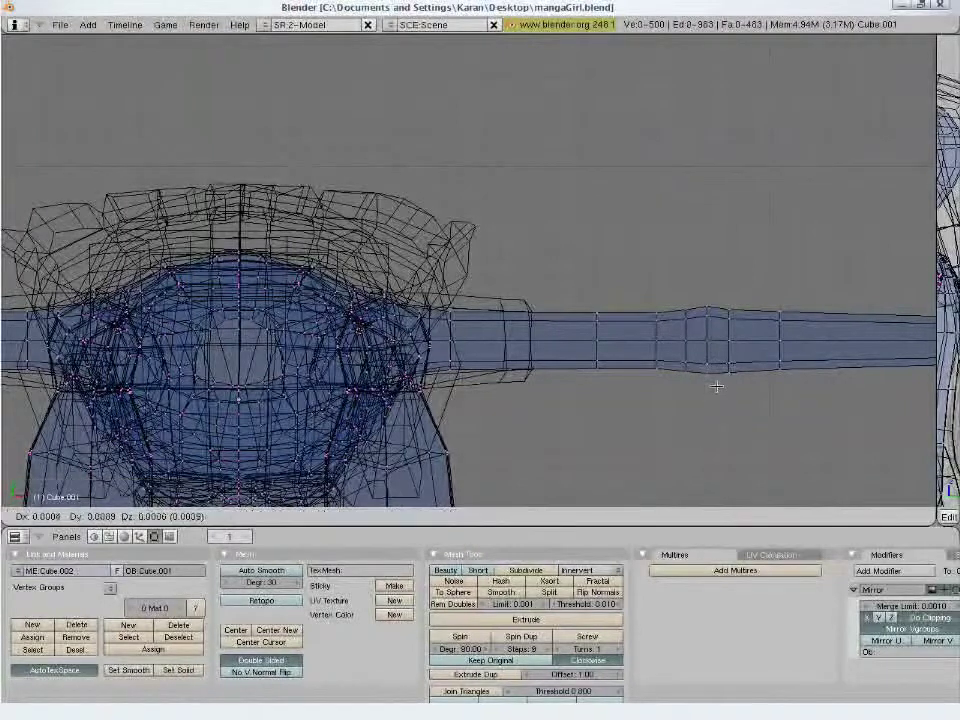
left_click(713, 366)
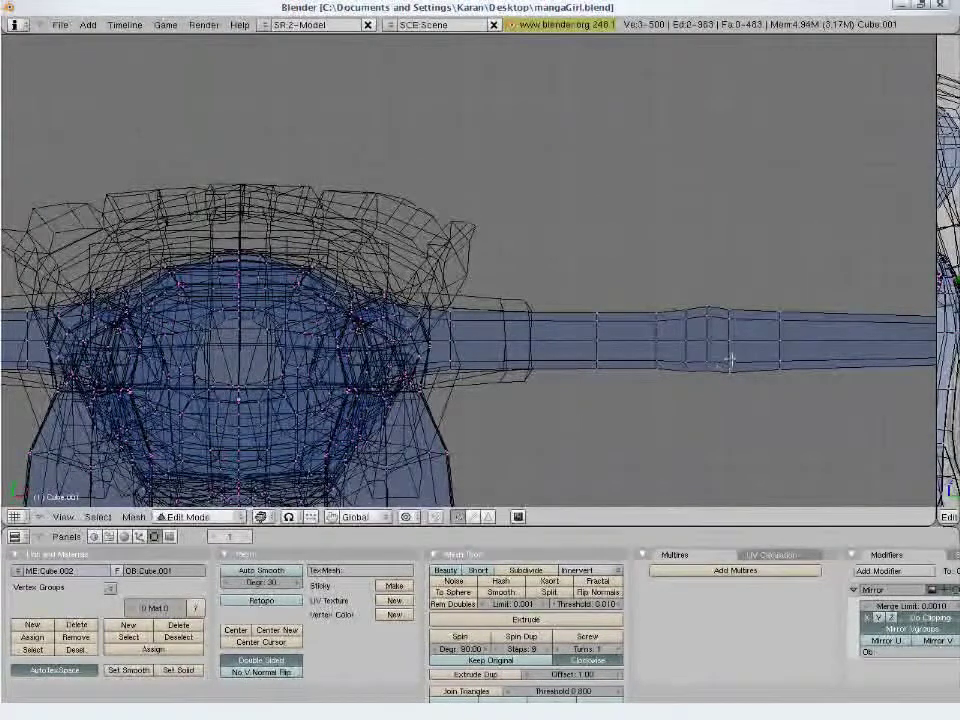
key("g")
left_click(737, 390)
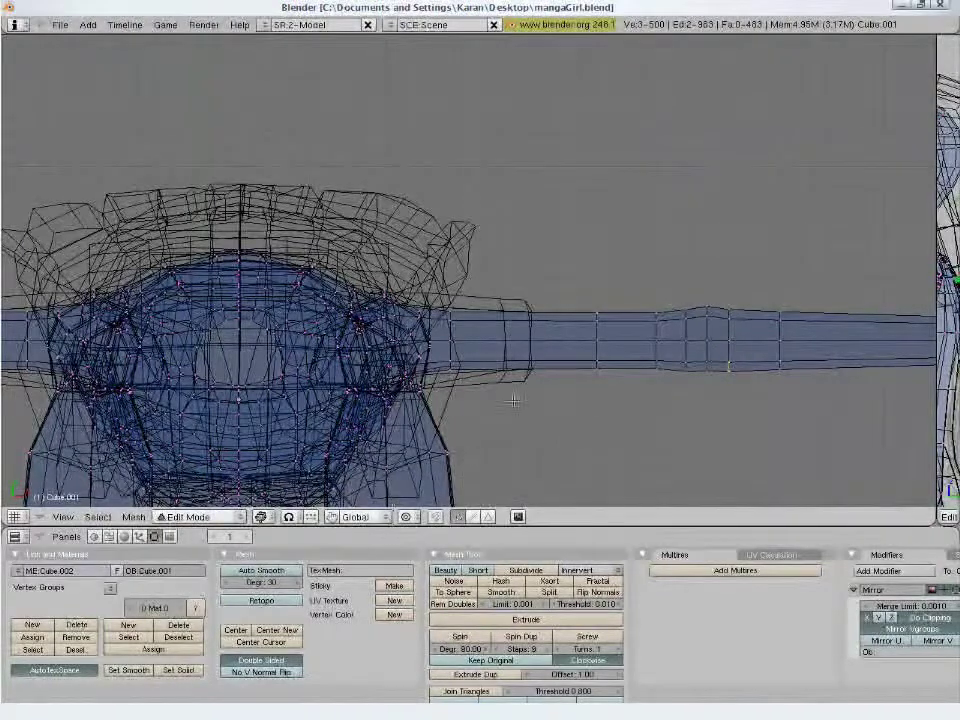
key("z")
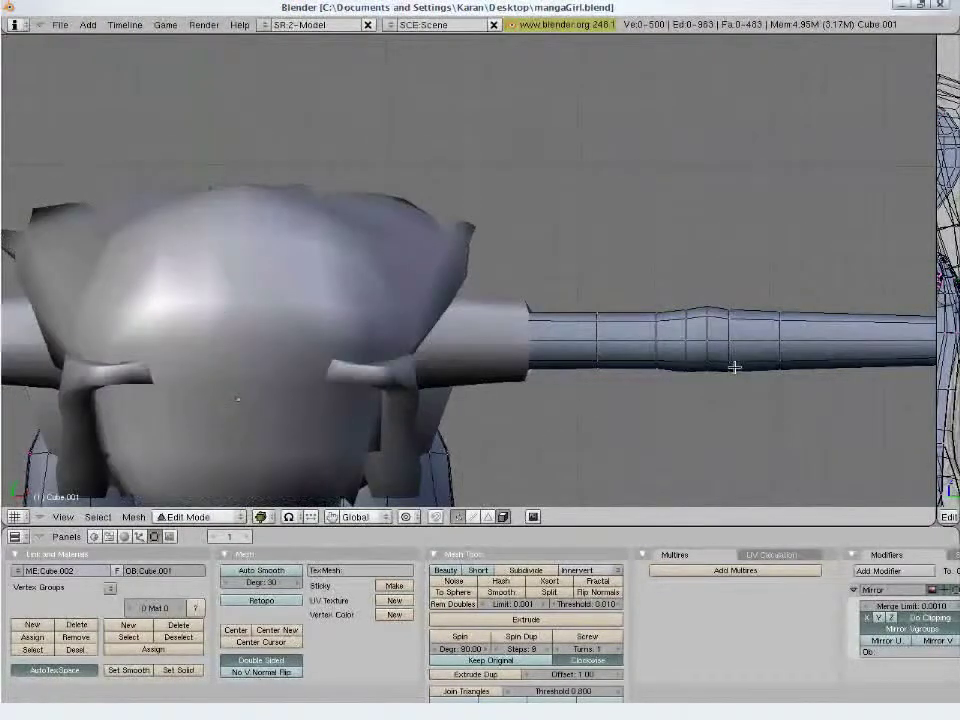
Merge three pairs of vertices at the inner elbow, collapsing the centre loop into the neighbouring hand-side loop there
right_click(713, 362)
right_click(726, 362, "shift")
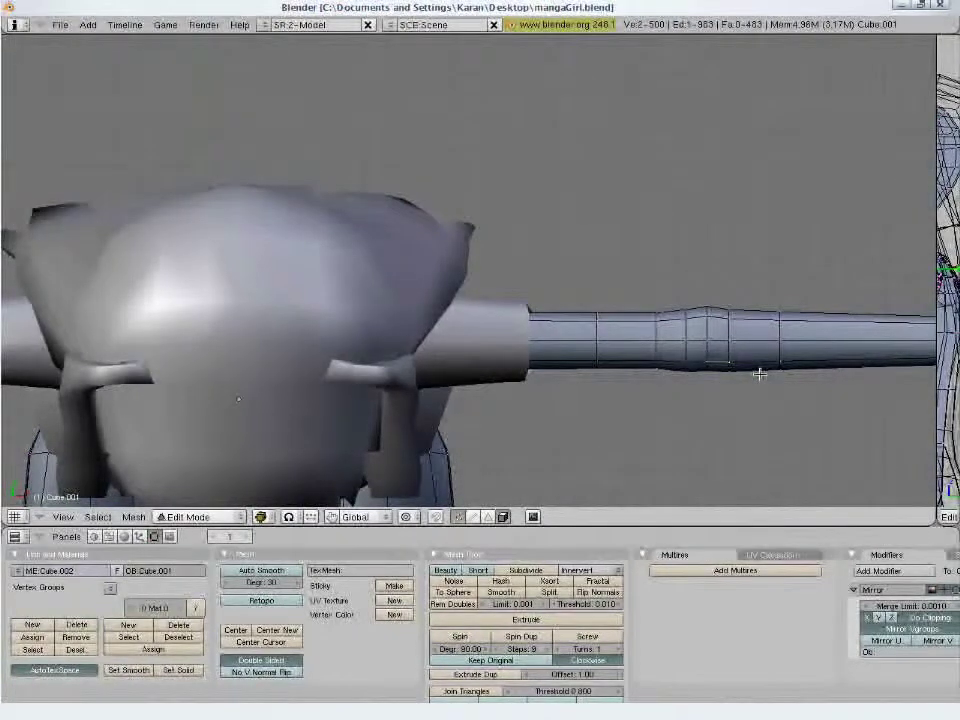
key("alt+m")
left_click(757, 374)
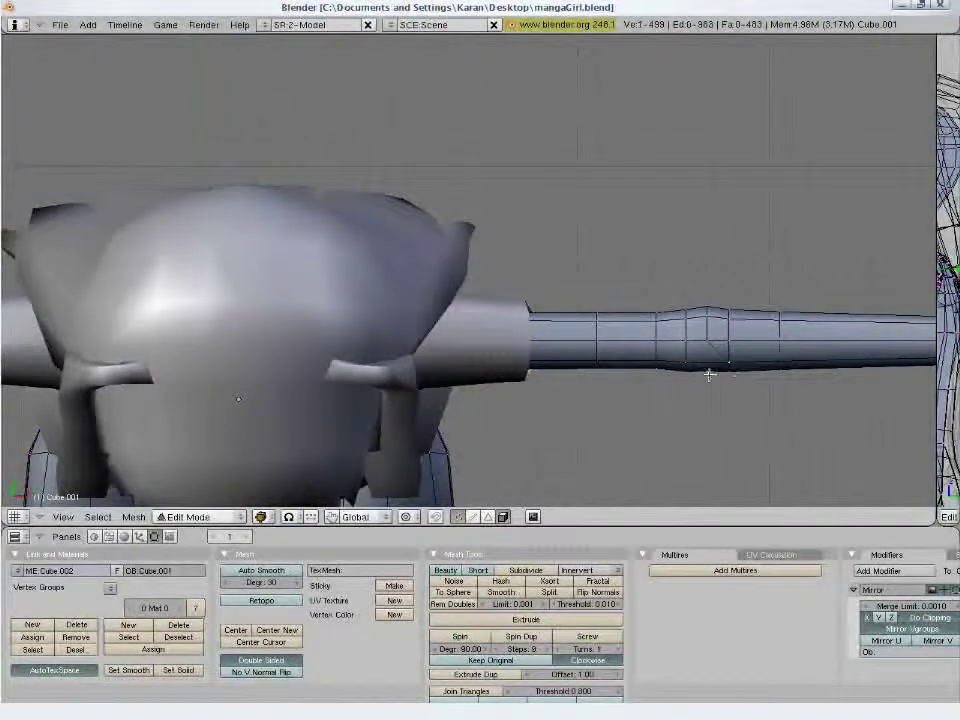
key("alt+m")
left_click(738, 384)
middle_click_drag(738, 384, 459, 268)
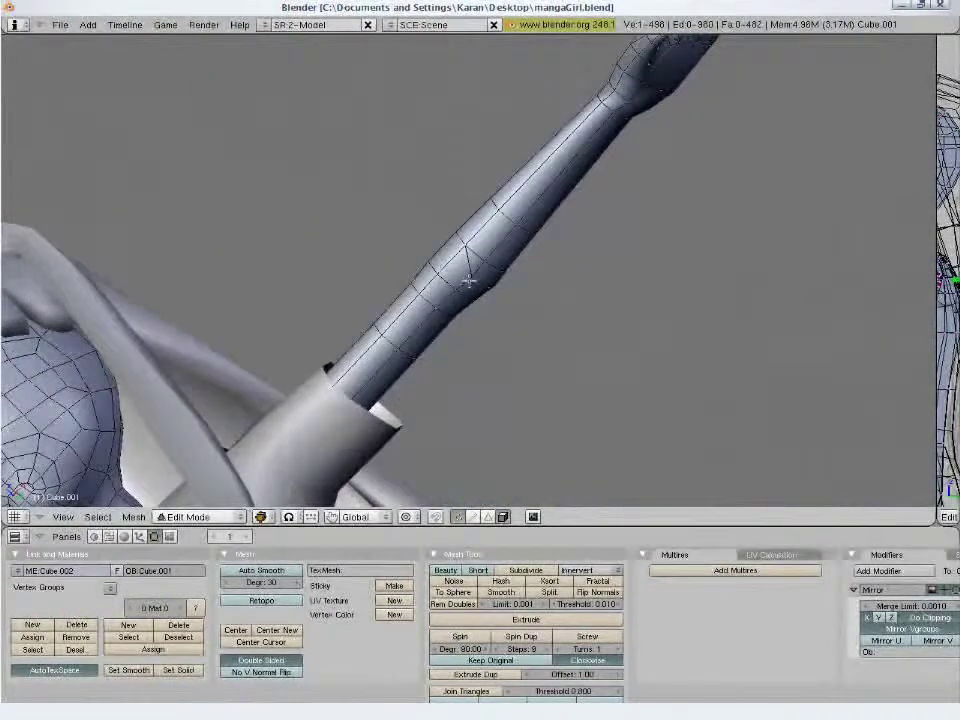
key("alt+m")
left_click(480, 266)
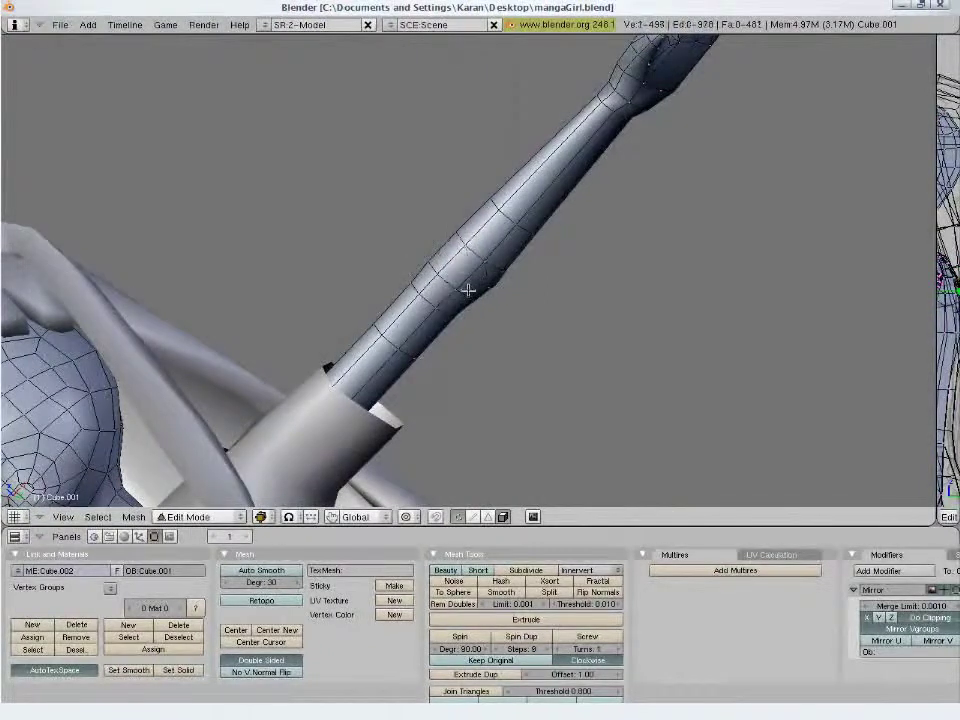
middle_click_drag(483, 291, 558, 427)
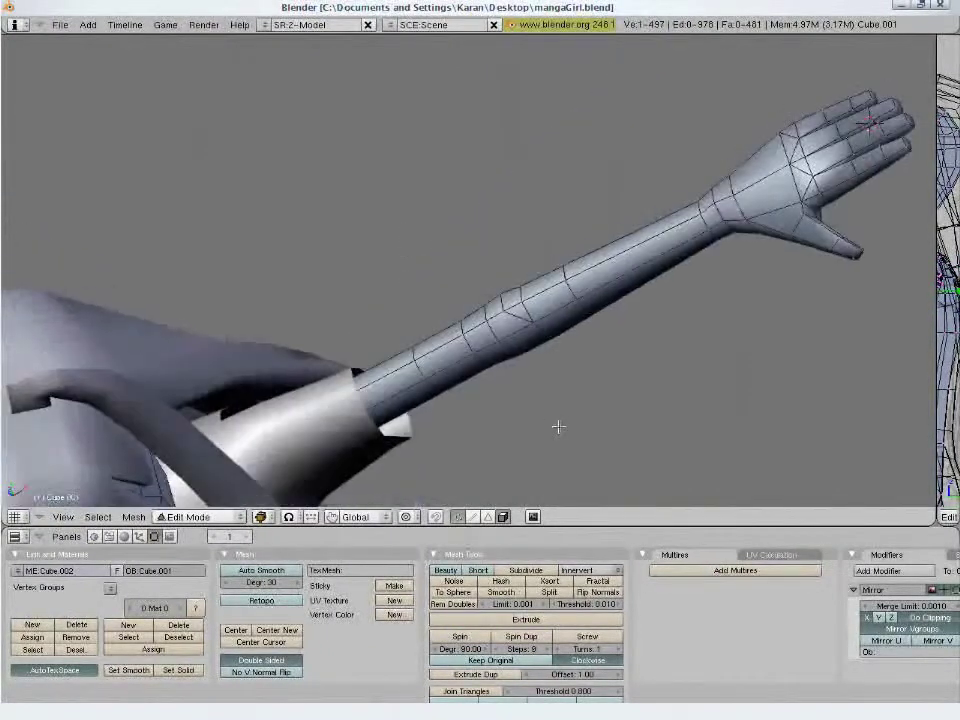
In face select mode, split the two quads beside the merged vertices at the inner elbow into triangles
key("KP_1")
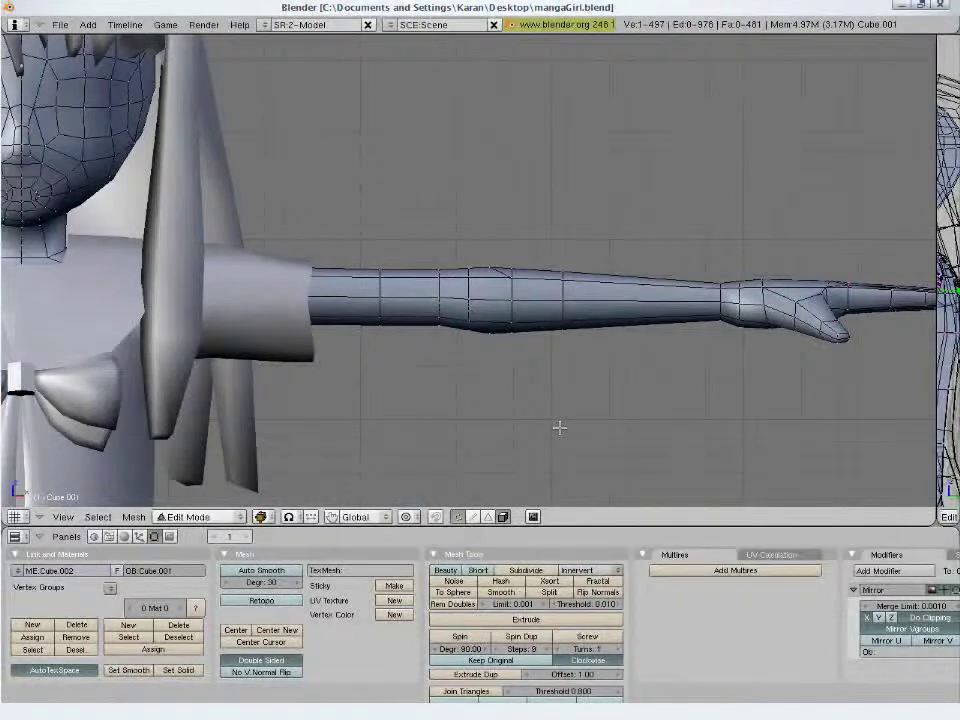
left_click(488, 516)
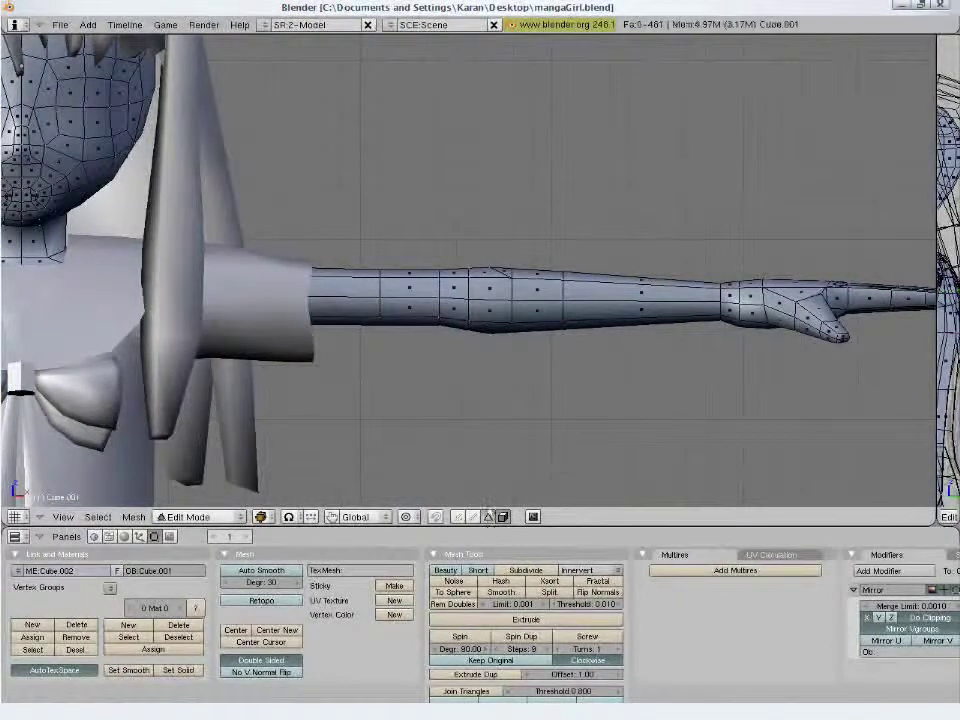
right_click(479, 327)
middle_click_drag(479, 325, 528, 321)
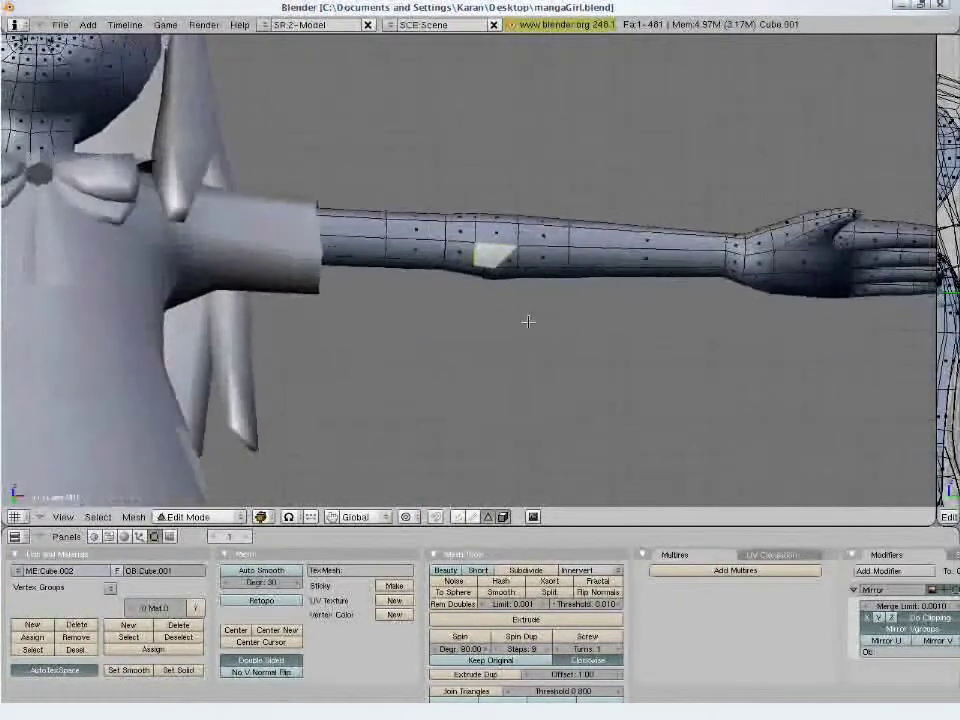
right_click(528, 328, "shift")
middle_click_drag(453, 365, 428, 505)
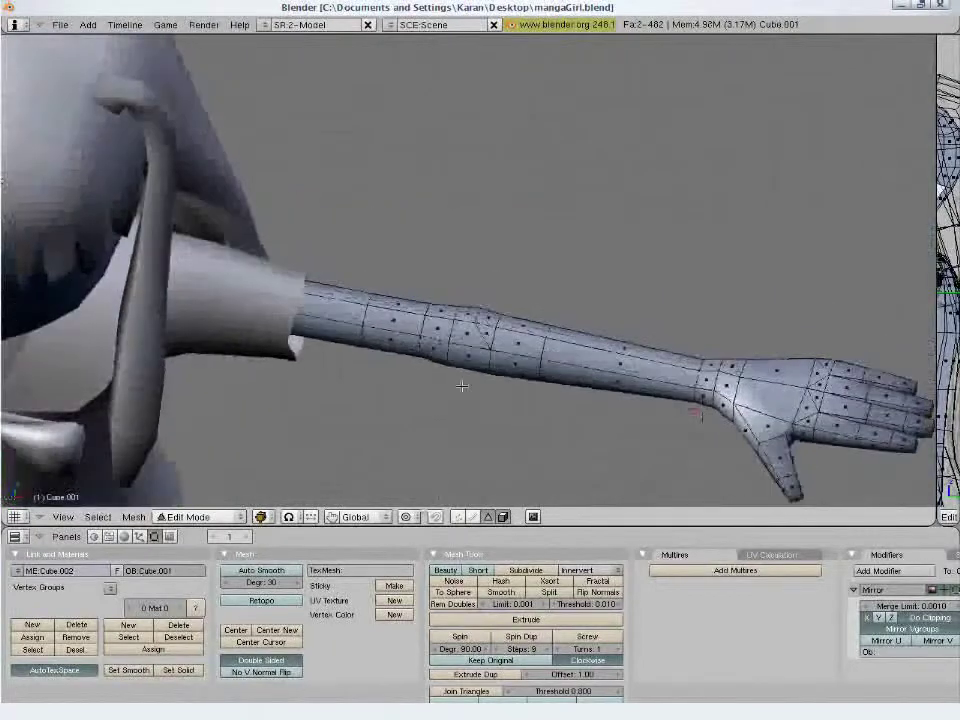
right_click(467, 336)
key("ctrl+t")
key("a")
middle_click_drag(477, 329, 472, 437)
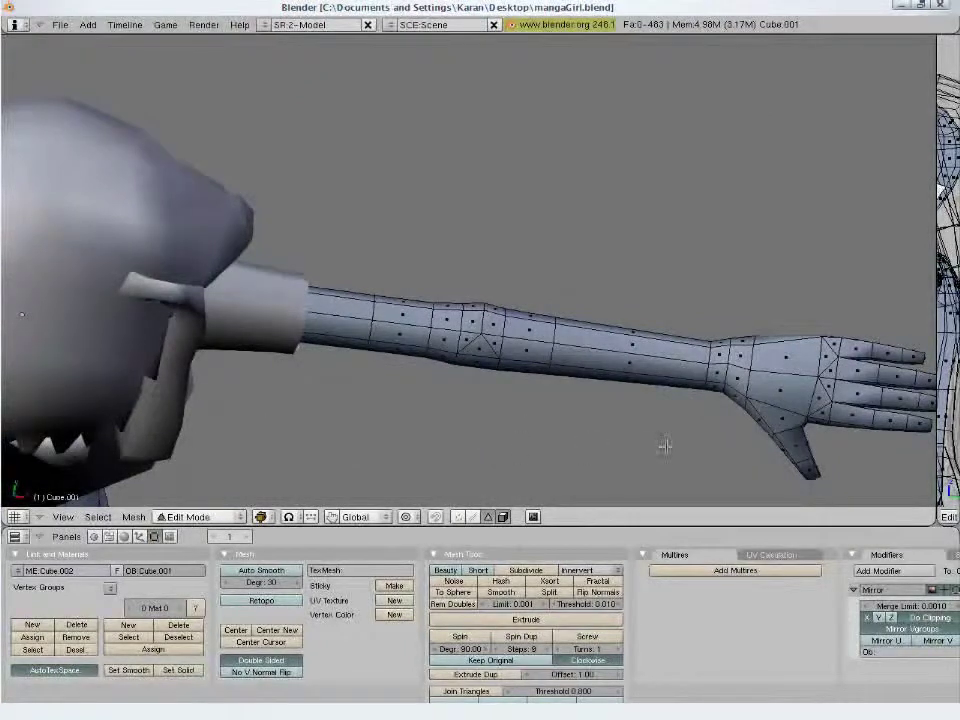
key("KP_1")
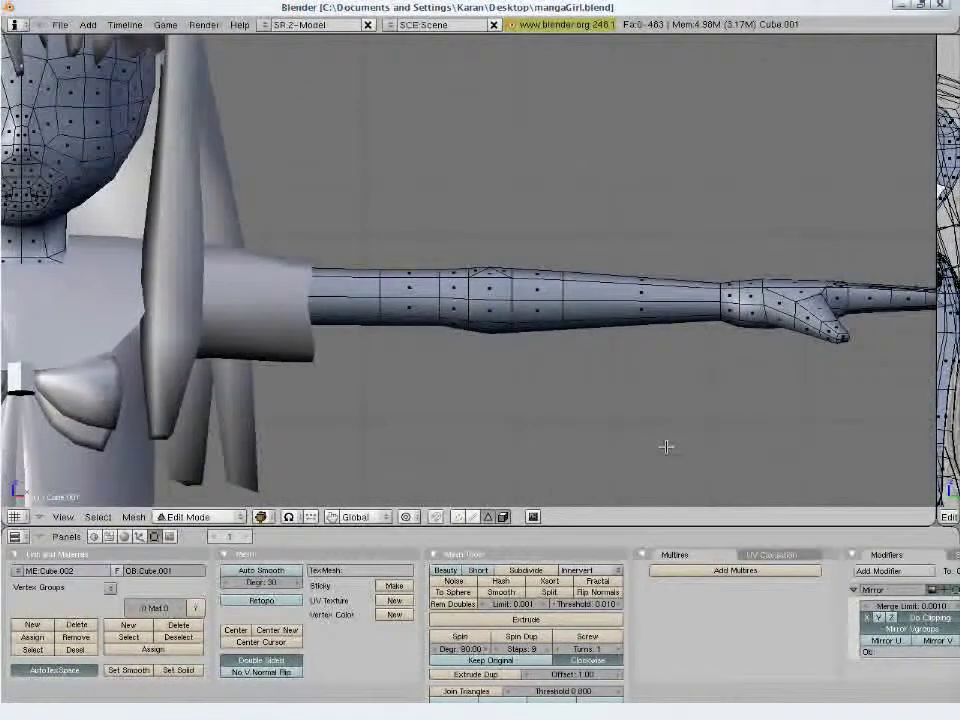
In edge select mode, add a loop cut on the forearm close to the wrist, slid to about -0.85
left_click(473, 517)
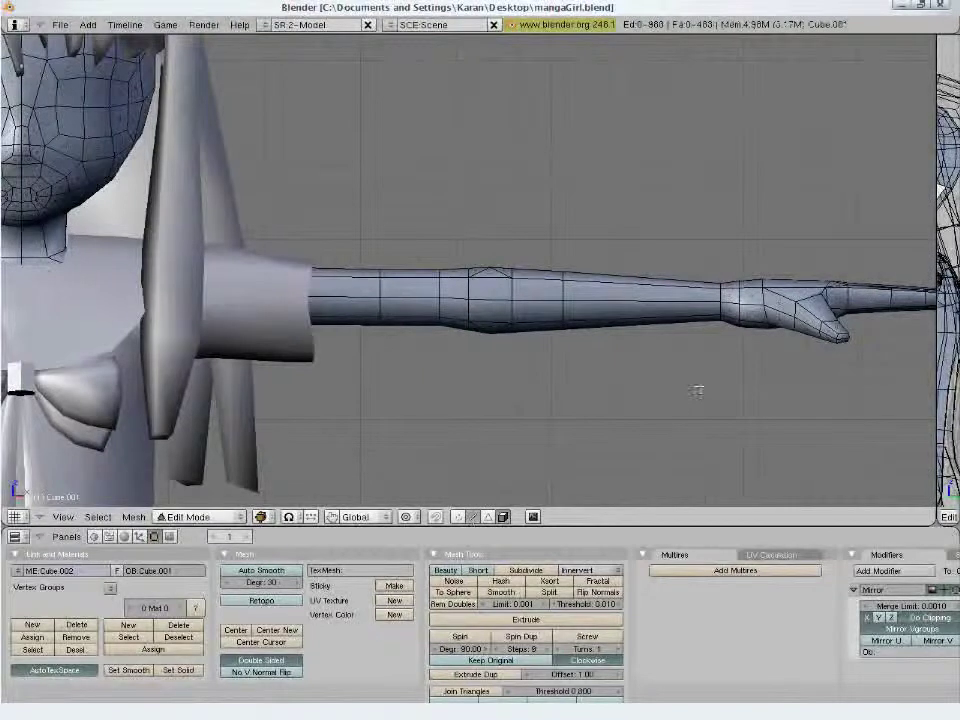
key("ctrl+r")
left_click(707, 317)
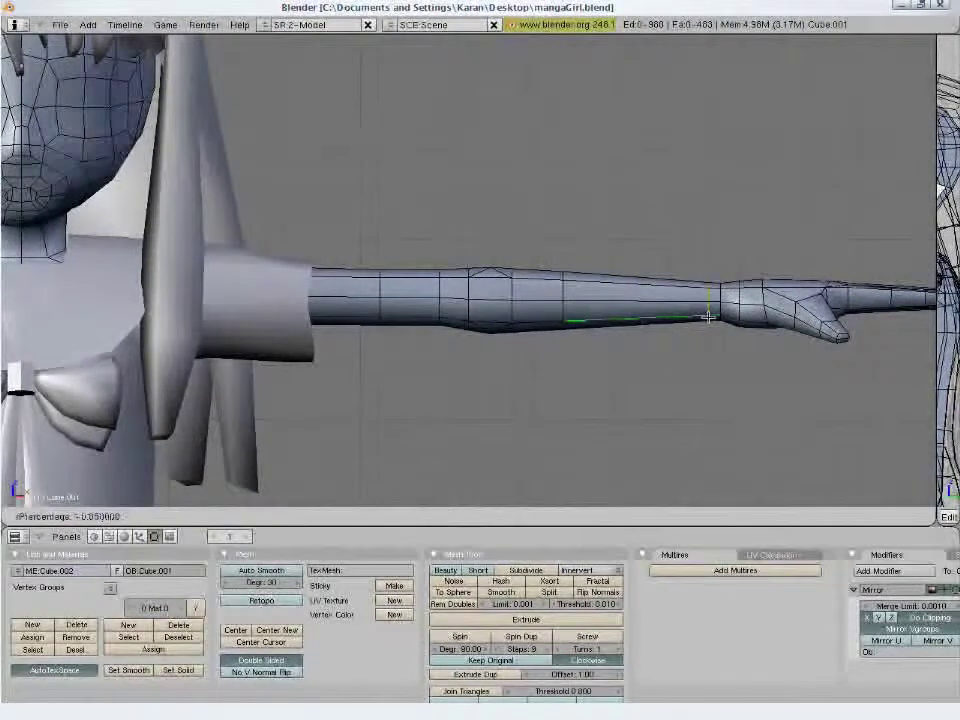
left_click(707, 317)
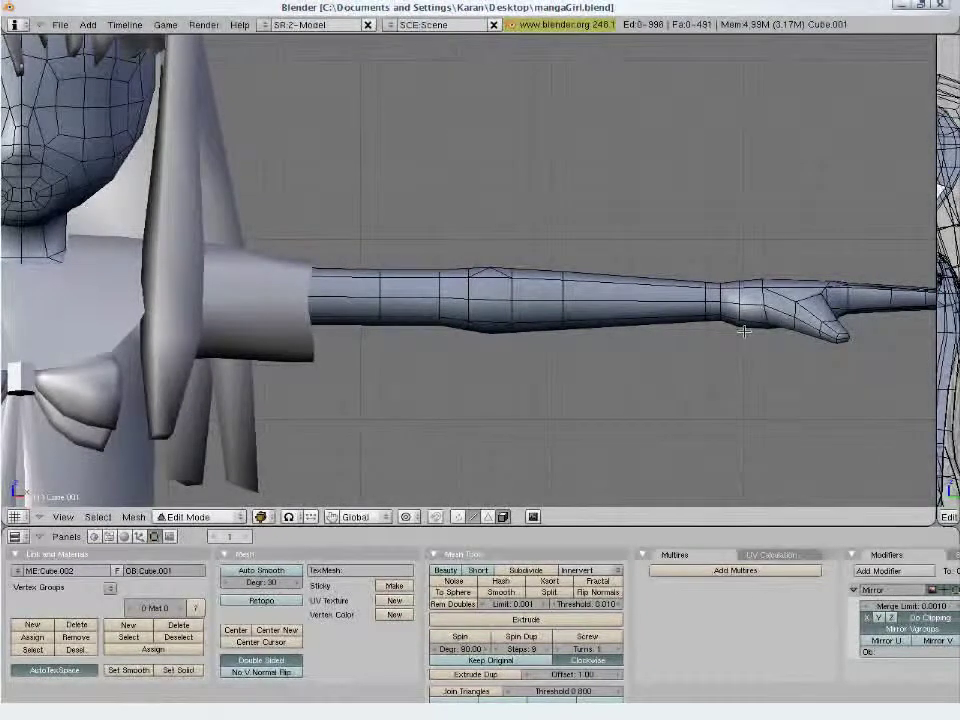
Add a loop cut around the thumb on the palm side of its knuckle, close to the existing loop
middle_click_drag(744, 326, 542, 311, "shift")
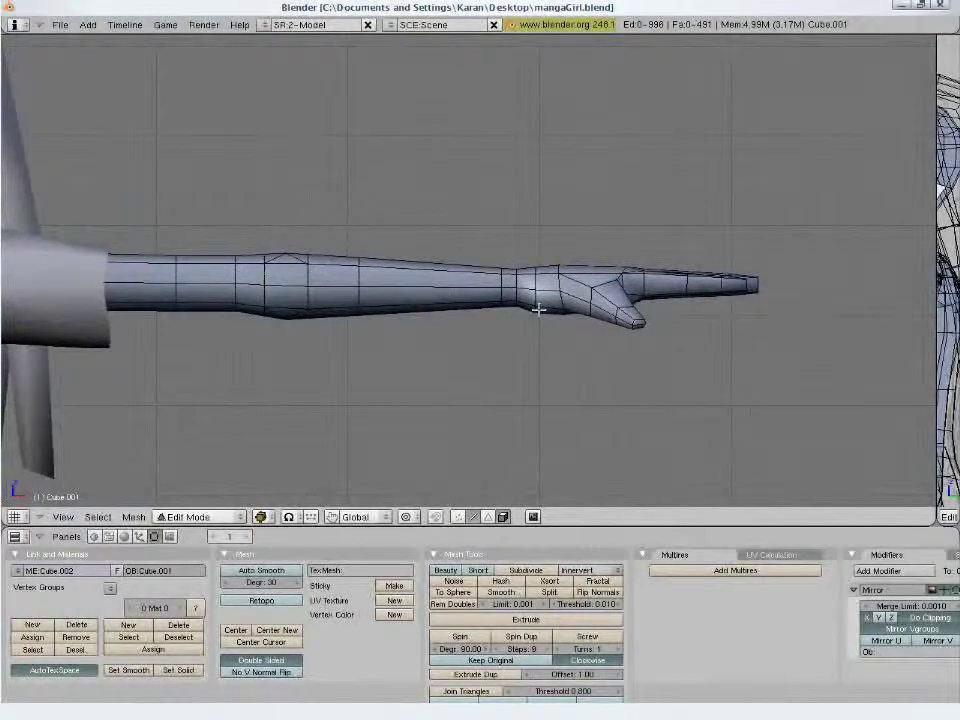
middle_click_drag(489, 287, 549, 428)
scroll(720, 433, "up", 3)
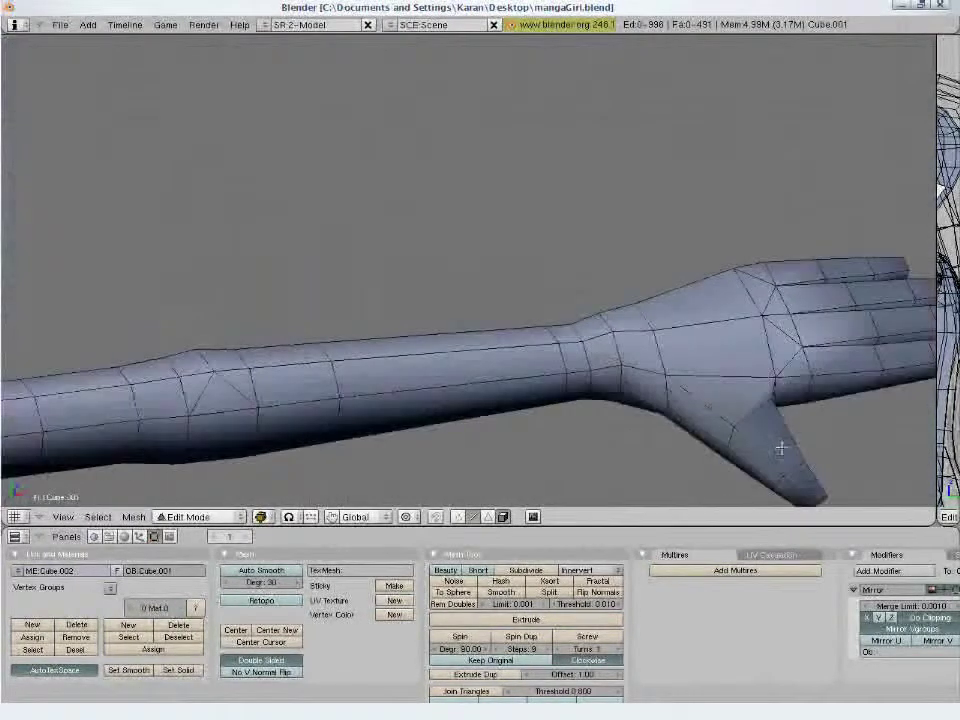
middle_click_drag(782, 446, 493, 348, "shift")
key("ctrl+r")
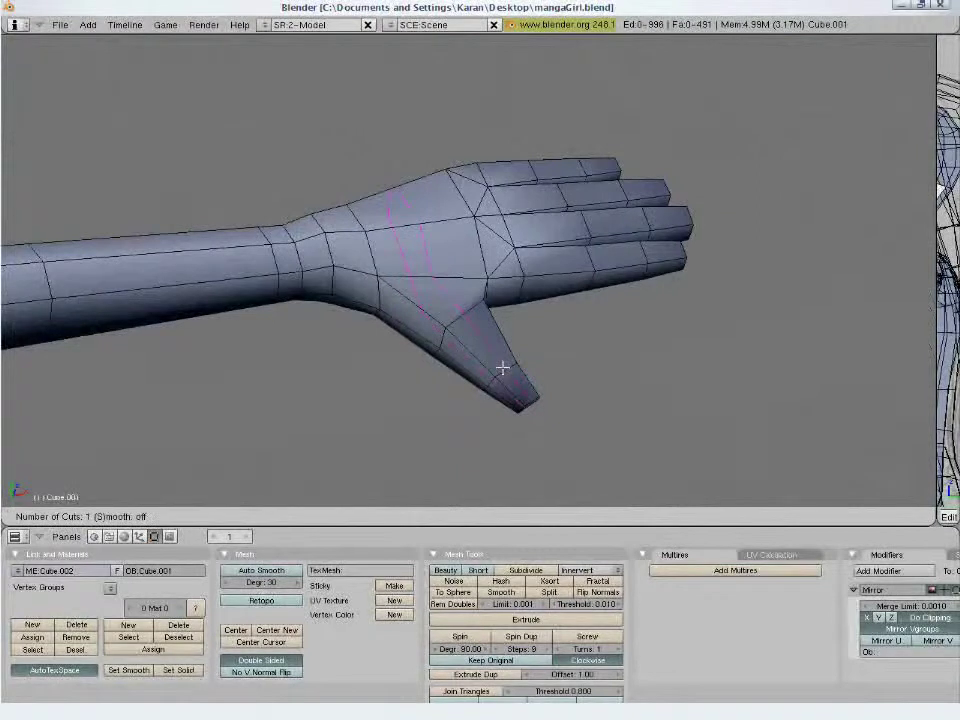
left_click(484, 372)
left_click(486, 379)
Add a loop cut around the index finger just beyond its middle joint
key("ctrl+r")
left_click(612, 269)
left_click(607, 271)
key("ctrl+r")
left_click(628, 270)
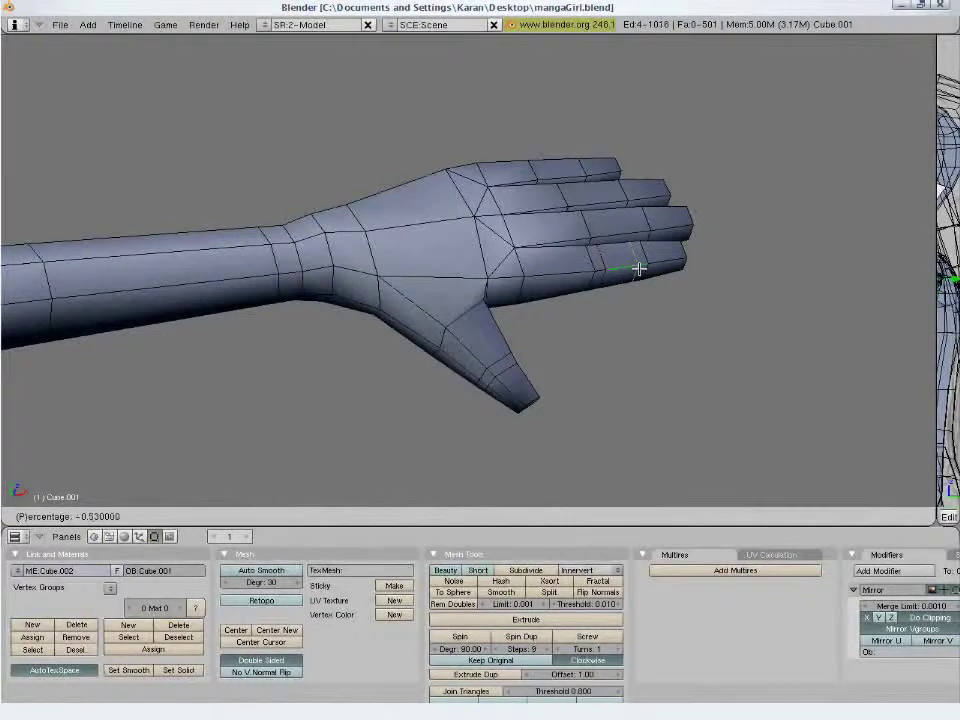
left_click(668, 263)
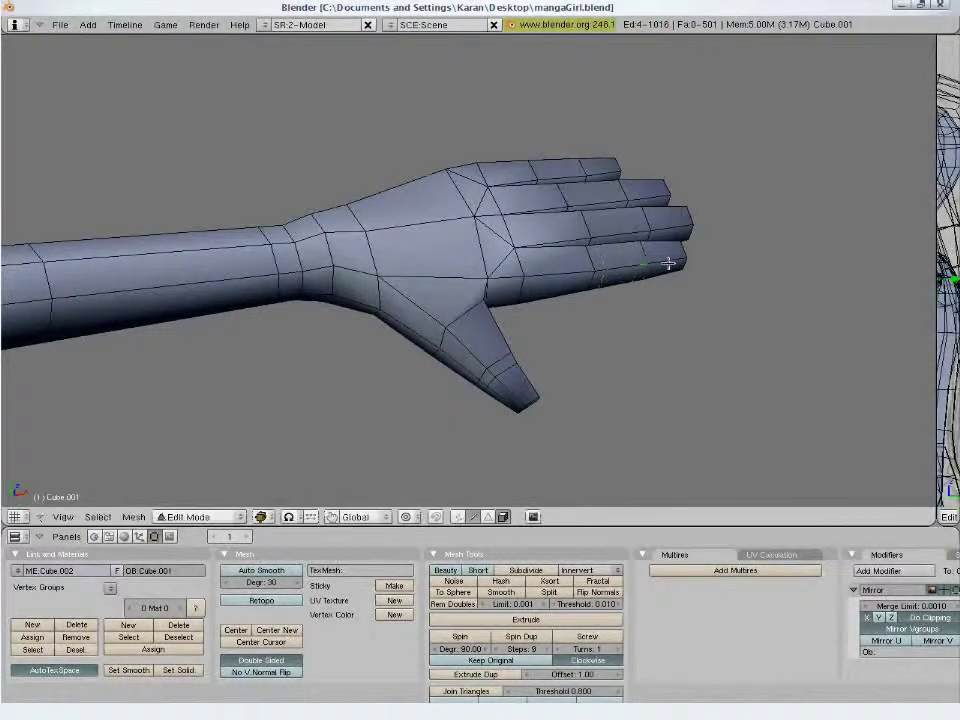
Add a loop cut around the index finger just beyond the joint nearest its tip
key("ctrl+r")
left_click(669, 260)
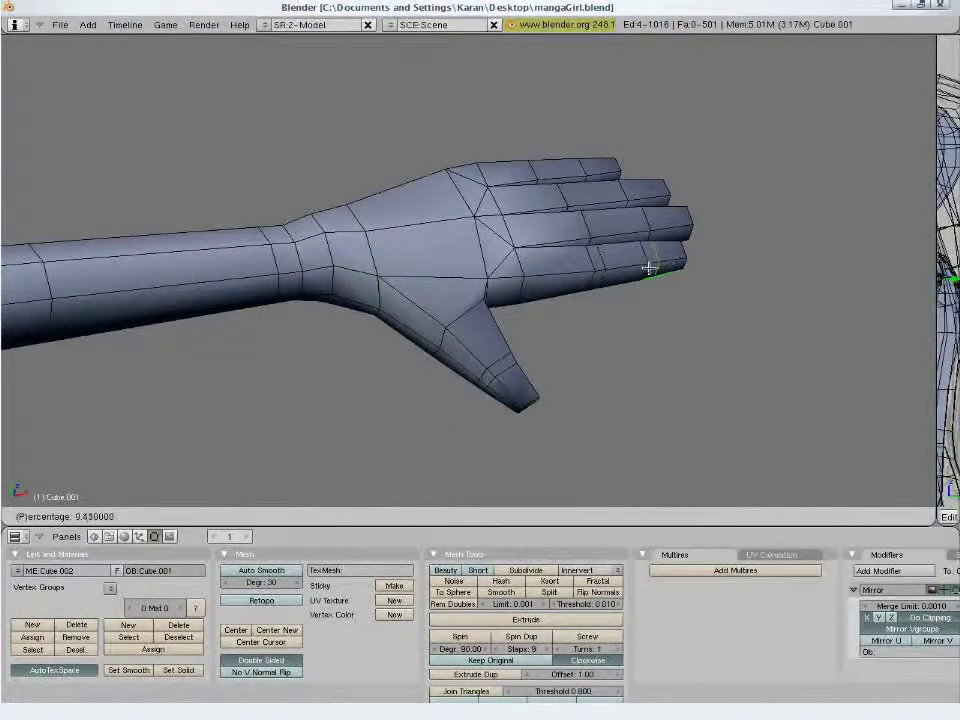
left_click(648, 268)
Add two loop cuts around the middle finger, one close to the existing loop at each joint
key("ctrl+r")
left_click(648, 231)
left_click(641, 231)
key("ctrl+r")
left_click(558, 240)
left_click(556, 232)
Add two loop cuts around the ring finger, one close to the existing loop at each joint
key("ctrl+r")
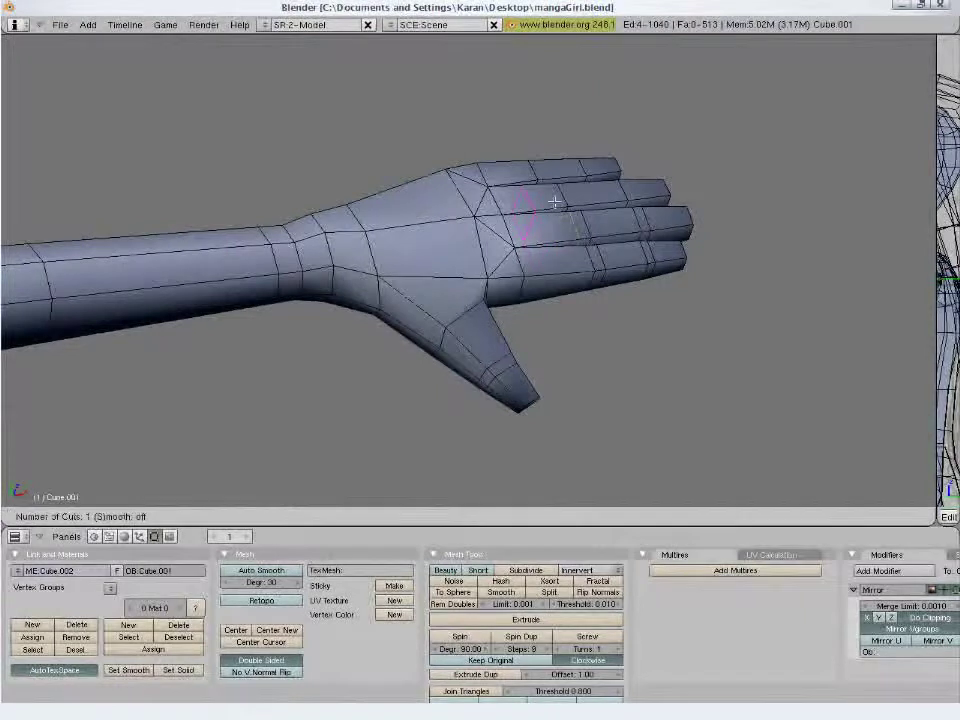
left_click(554, 202)
left_click(549, 203)
key("ctrl+r")
left_click(615, 196)
left_click(618, 196)
Add two loop cuts around the little finger, one just beyond each of its joints
key("ctrl+r")
left_click(601, 168)
left_click(583, 173)
key("ctrl+r")
left_click(551, 168)
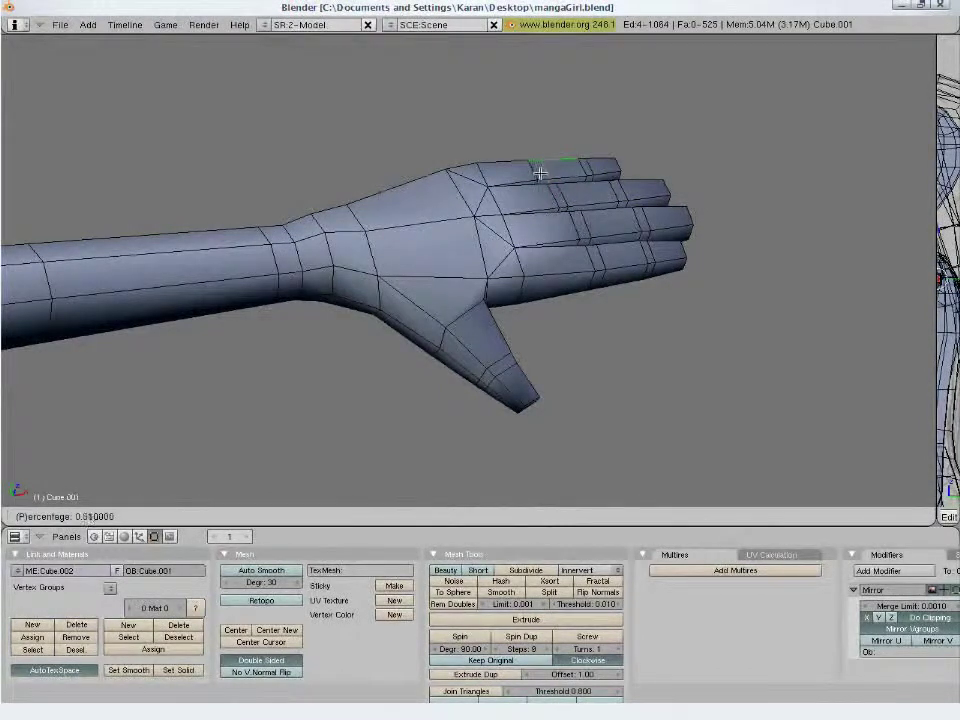
left_click(540, 174)
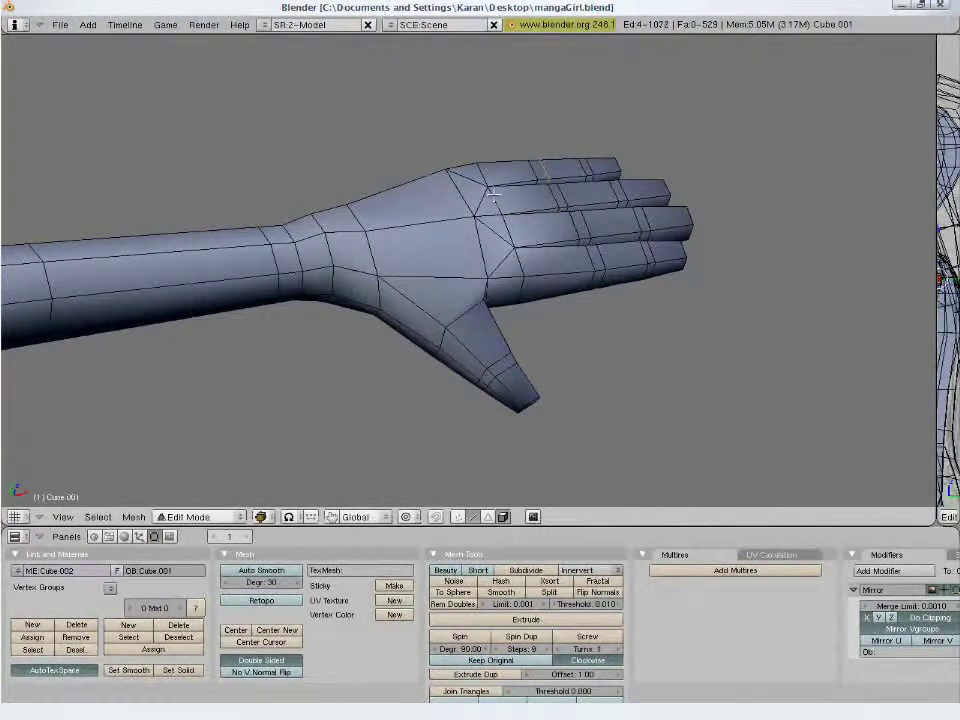
Save the model over the existing mangaGirl.blend file
key("ctrl+w")
left_click(565, 284)
key("KP_1")
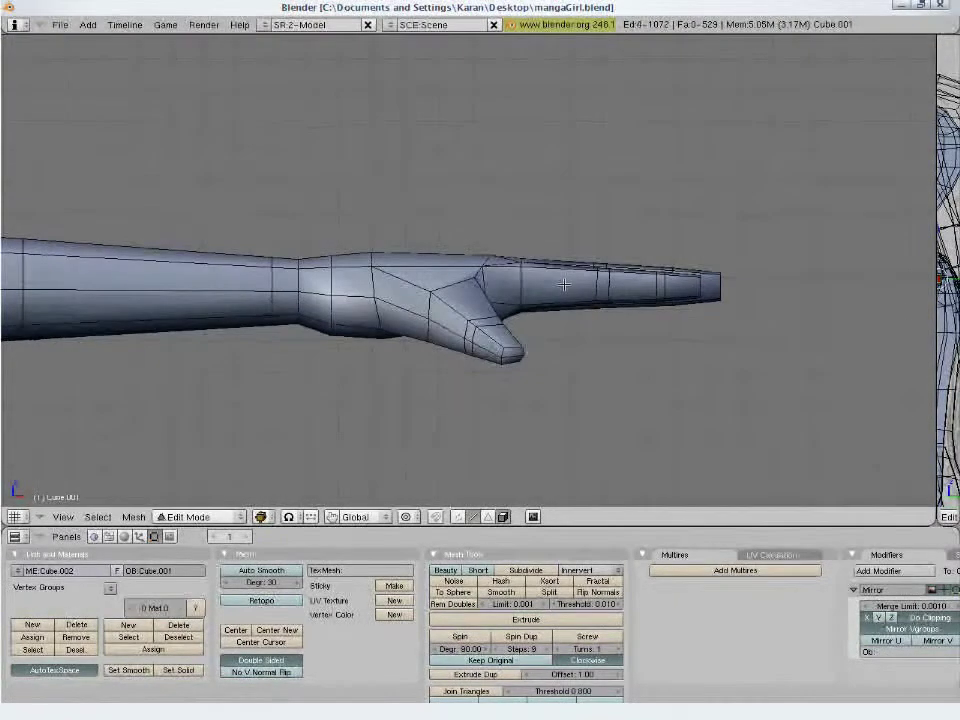
key("ctrl+w")
left_click(565, 284)
From a top wireframe view, move the back vertices of the elbow loop on the forearm side toward the hand and rotate them slightly
scroll(417, 360, "down", 4)
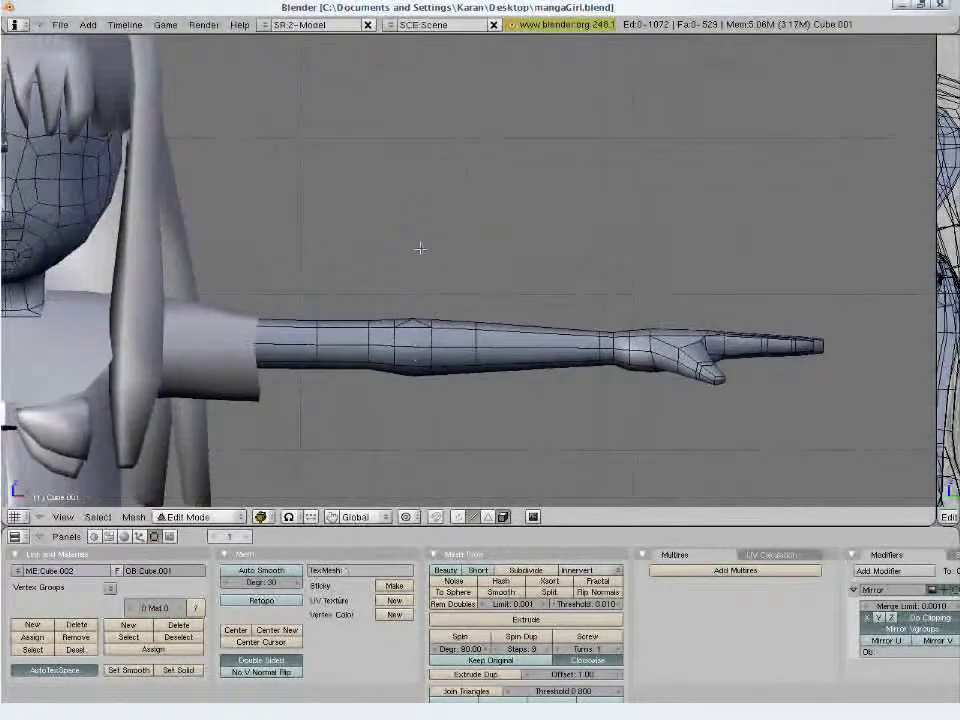
middle_click_drag(417, 360, 421, 310)
key("KP_7")
scroll(421, 310, "up", 3)
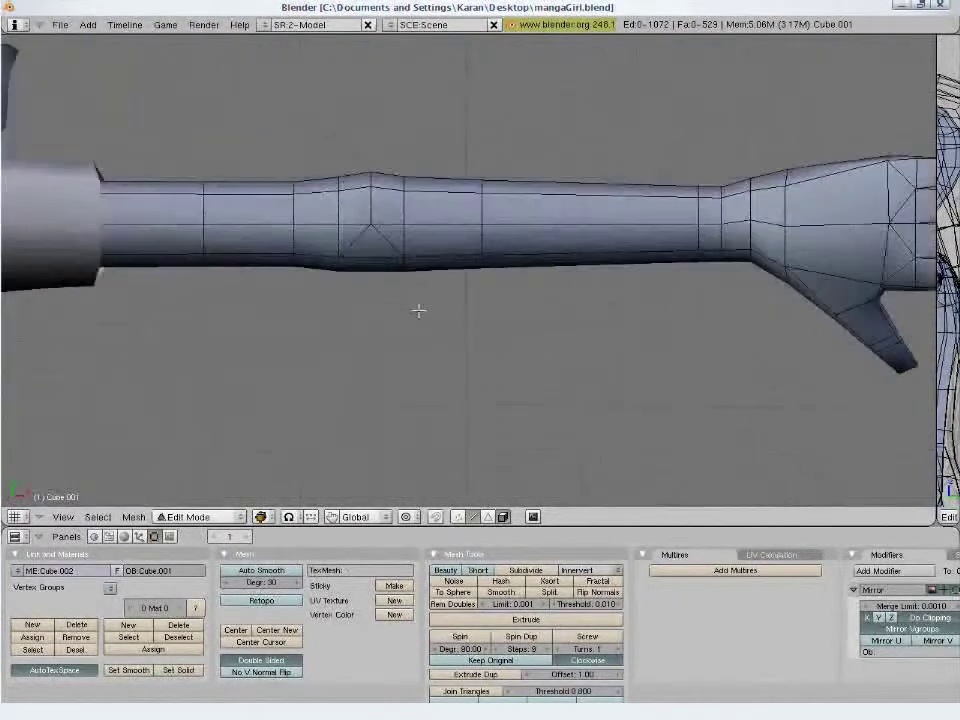
middle_click_drag(398, 278, 557, 435, "shift")
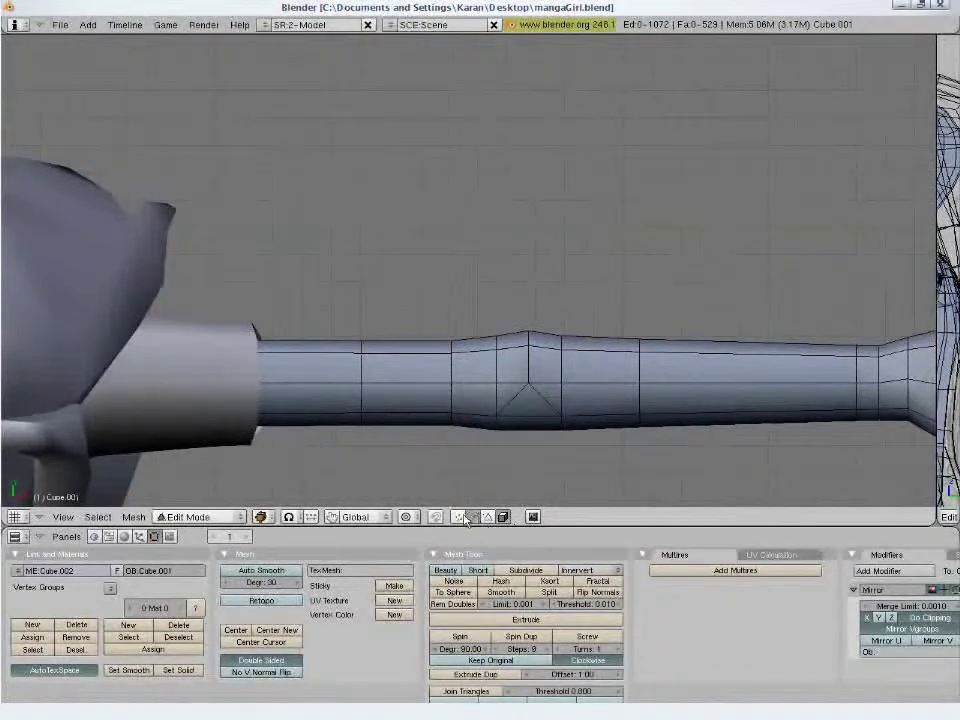
key("z")
key("a")
key("a")
right_click(574, 360)
key("g")
left_click(606, 362)
key("r")
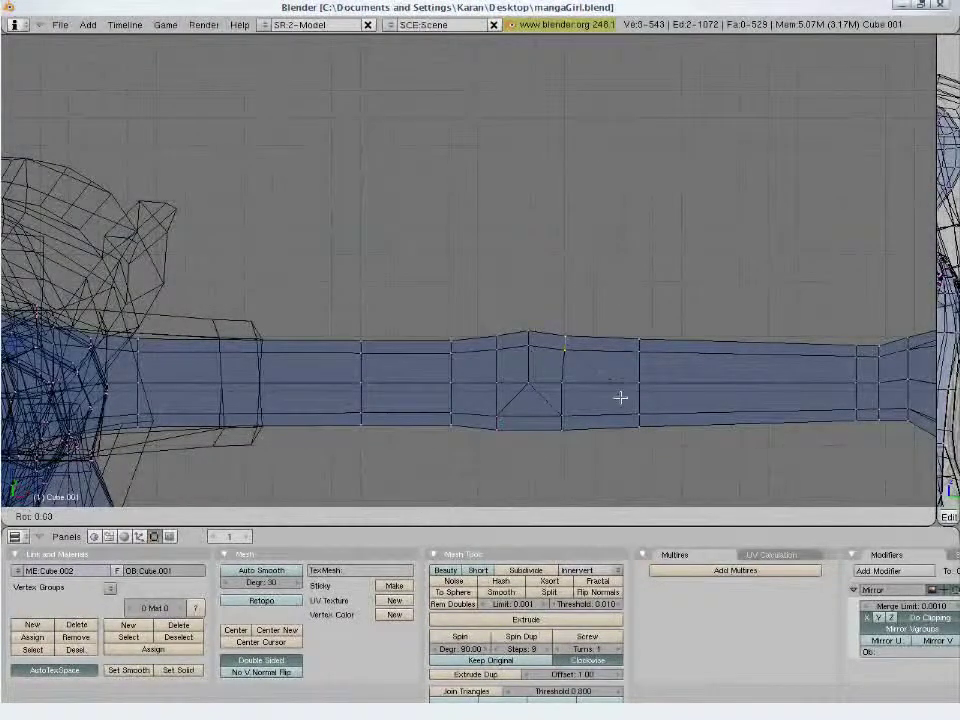
left_click(617, 399)
key("a")
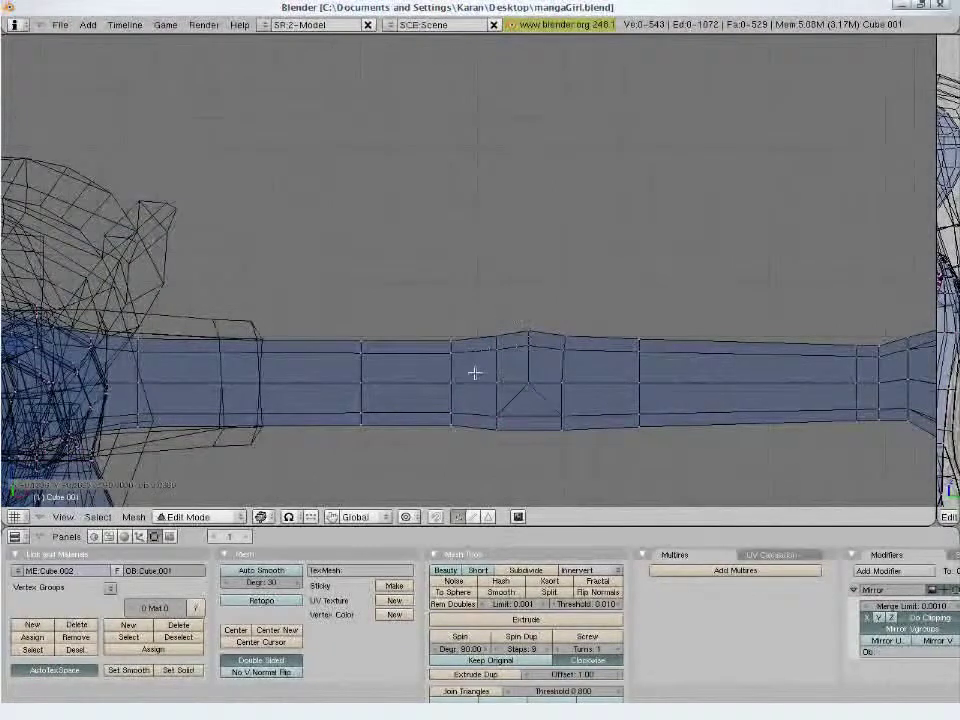
Move the back vertices of the elbow loop on the upper-arm side toward the shoulder, rotate them slightly, and inspect the elbow in solid shading
key("g")
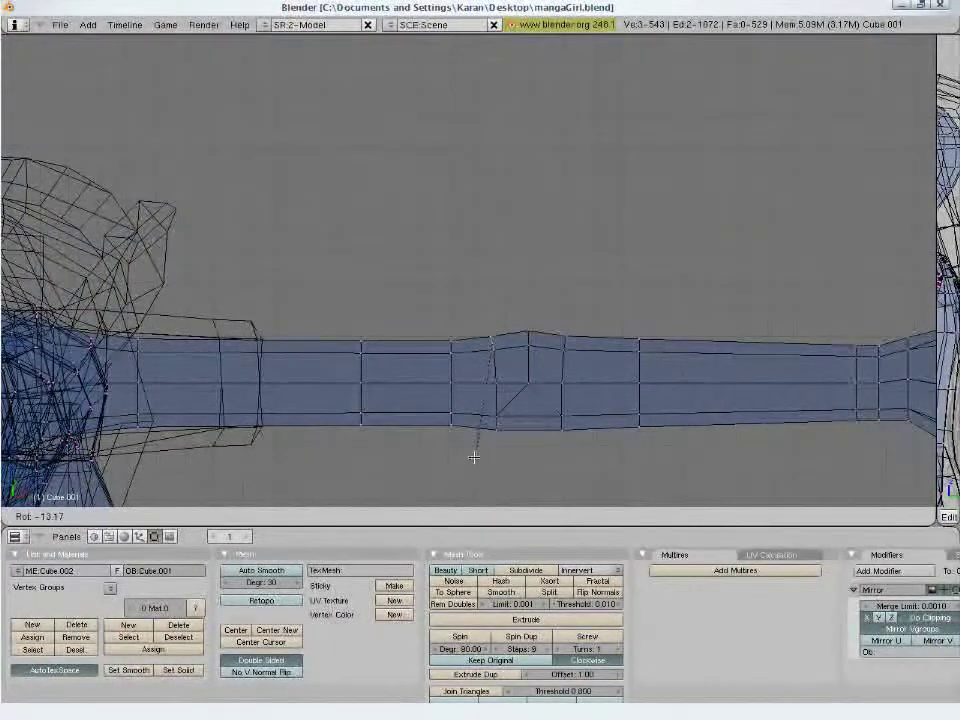
left_click(473, 455)
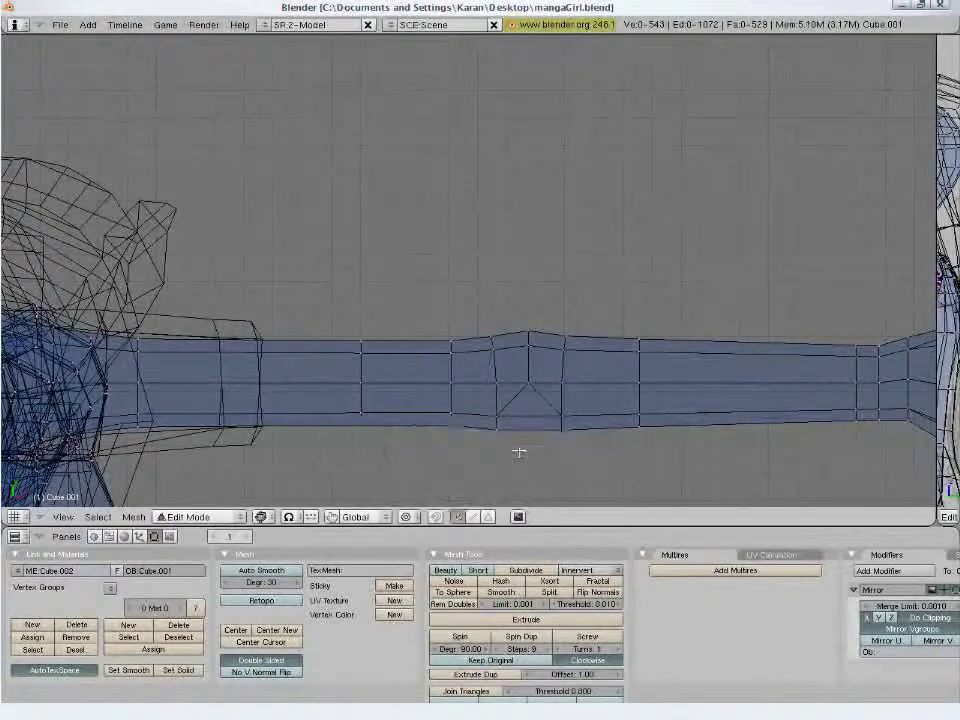
key("z")
mouse_move(515, 450)
middle_mouse_down()
mouse_move(596, 362)
mouse_move(364, 418)
mouse_move(178, 326)
mouse_move(171, 282)
middle_mouse_up()
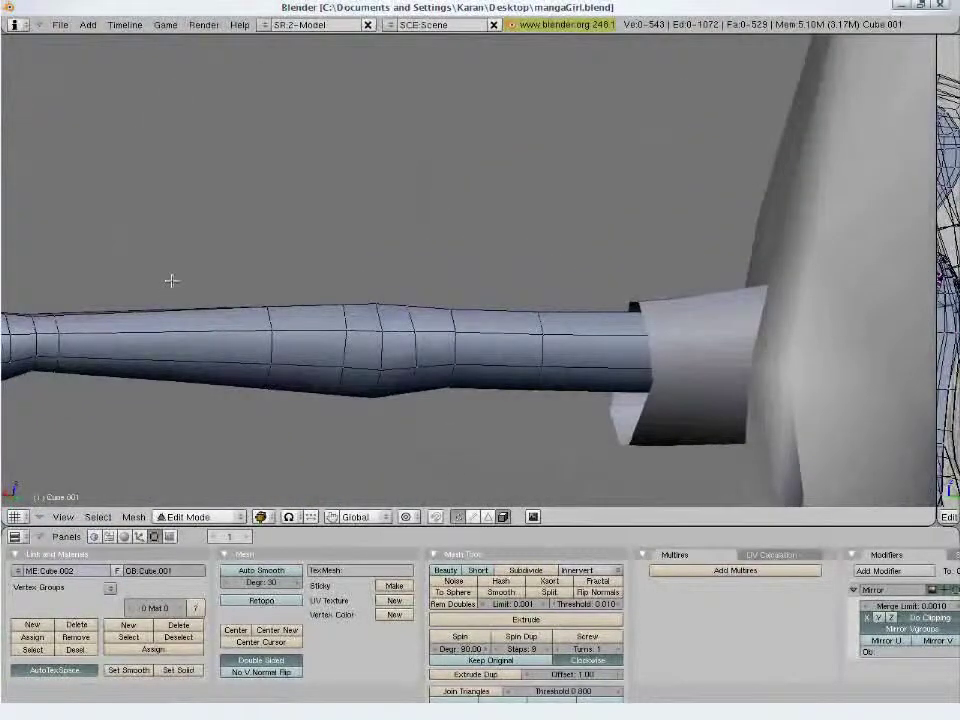
key("ctrl+KP_1")
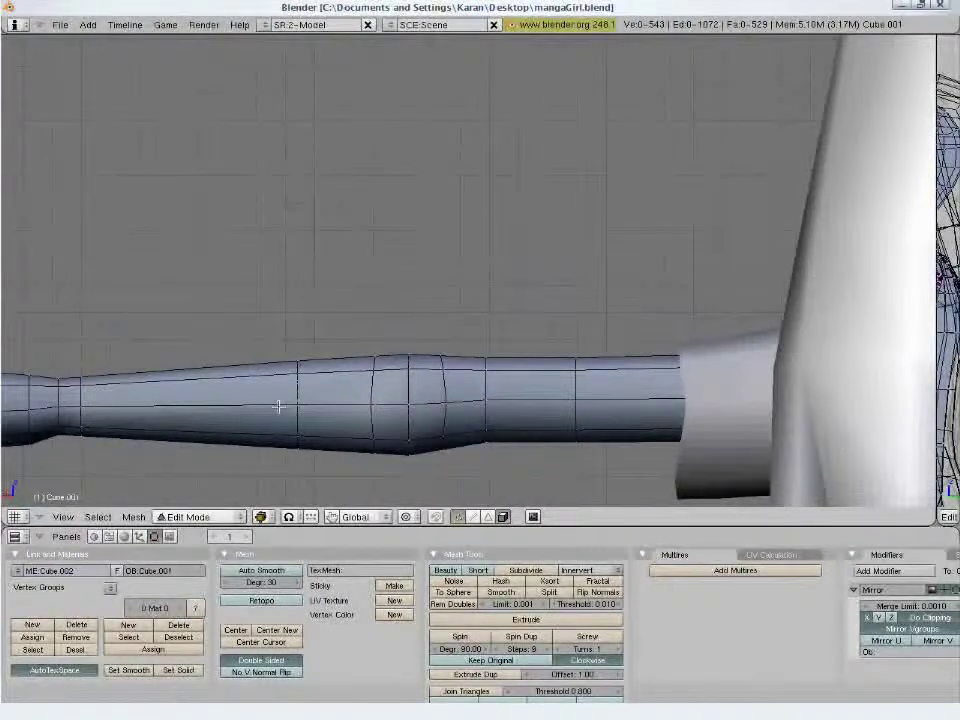
key("ctrl+KP_1")
Isolate the body mesh and add a loop cut around the shoulder, midway between the two existing loops where the arm meets the torso
scroll(402, 134, "down", 2)
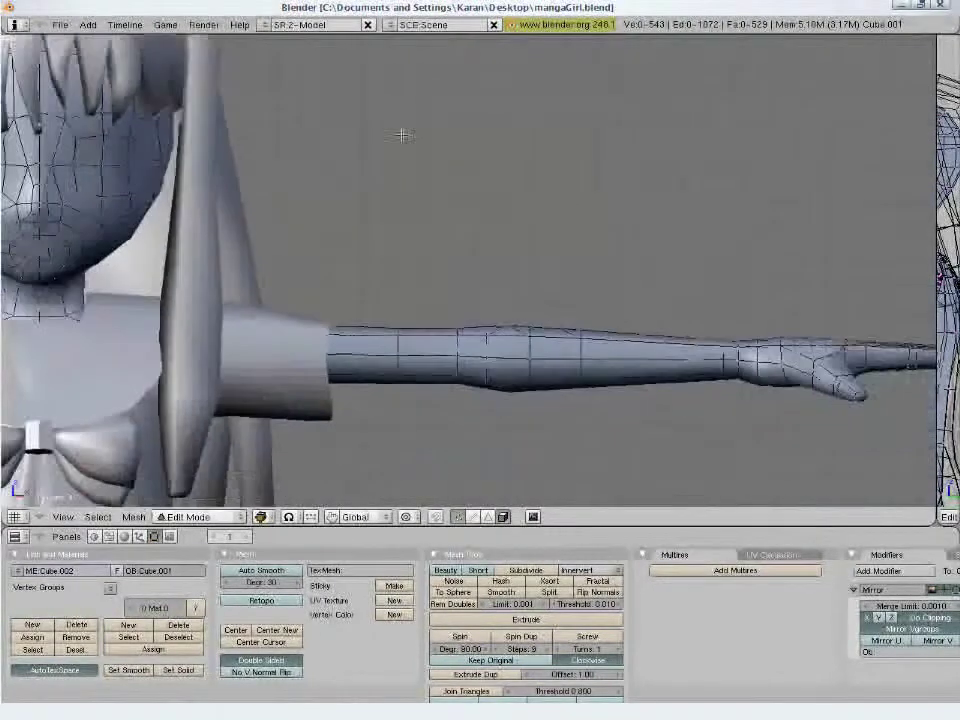
middle_click_drag(429, 317, 638, 305, "shift")
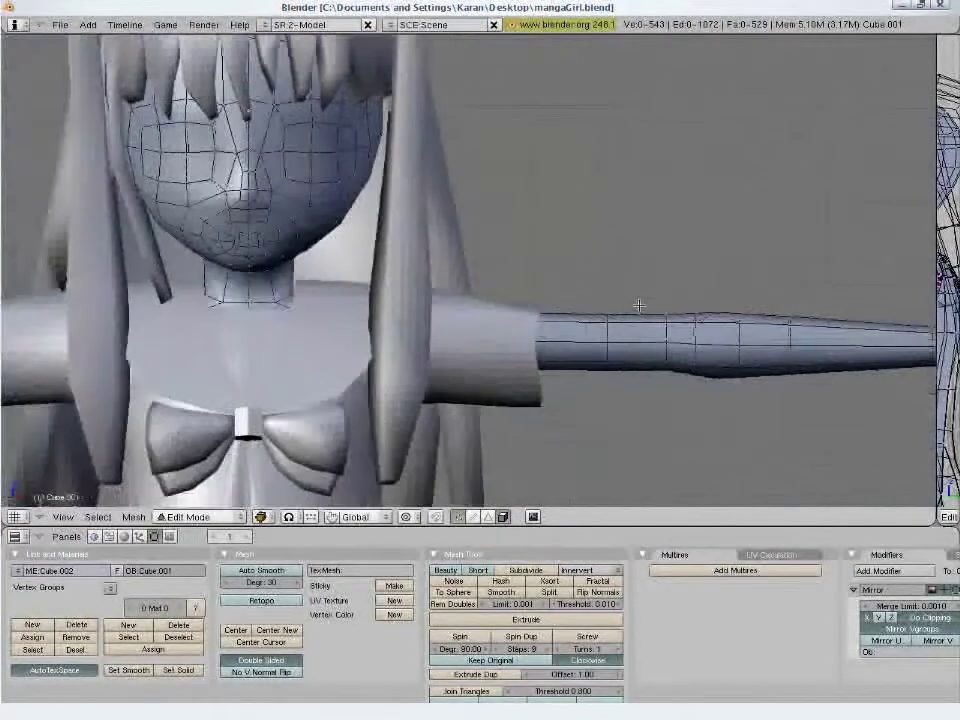
key("KP_Divide")
scroll(639, 305, "up", 4)
middle_click_drag(609, 172, 594, 344, "shift")
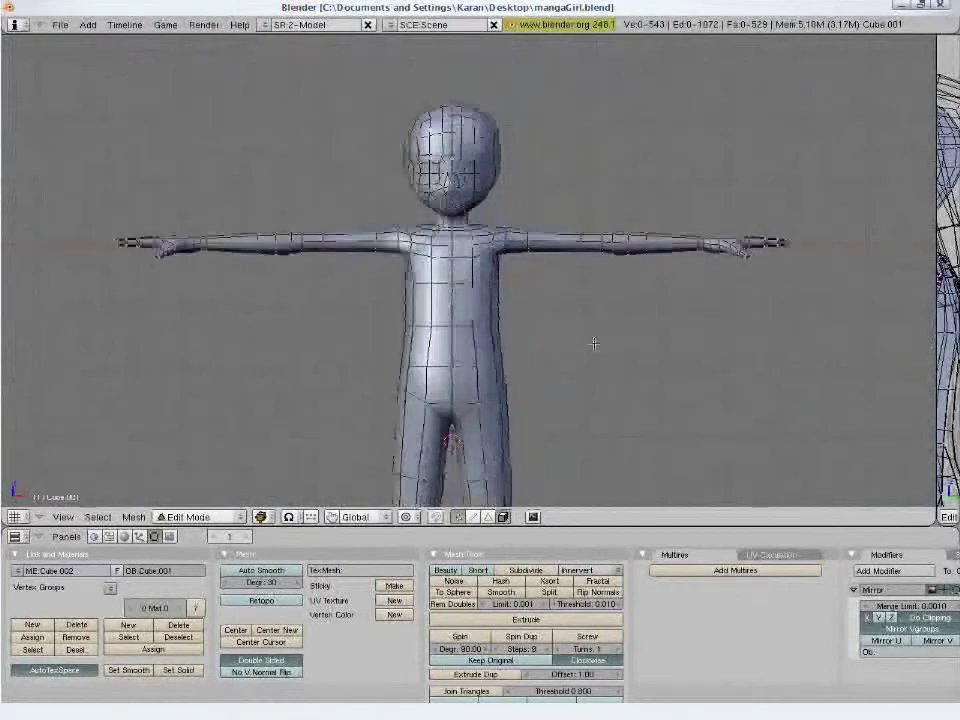
scroll(594, 343, "up", 5)
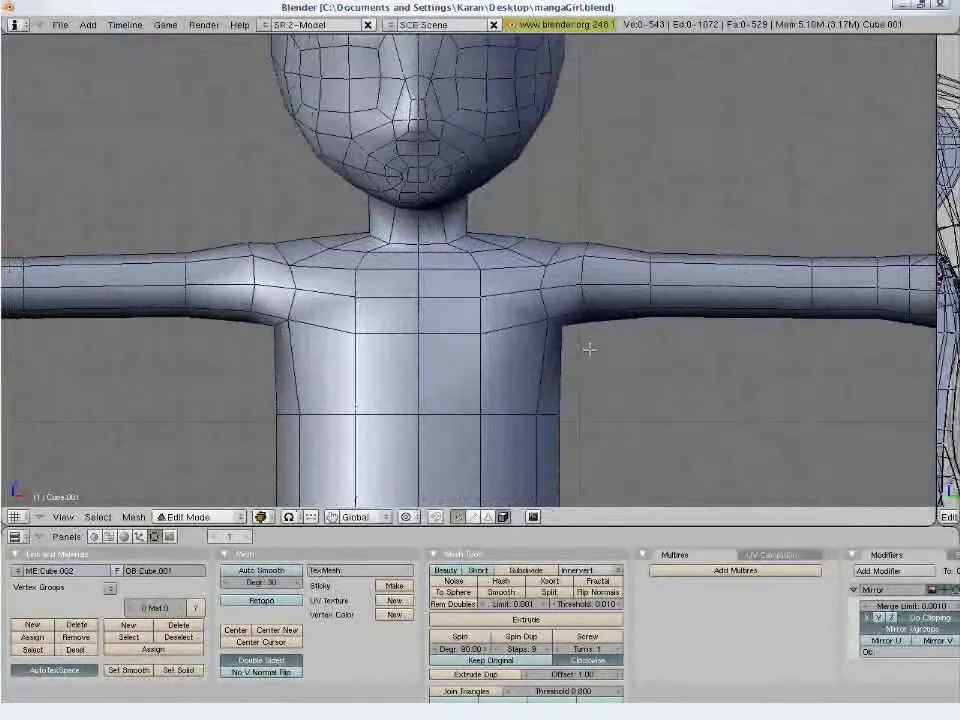
key("ctrl+r")
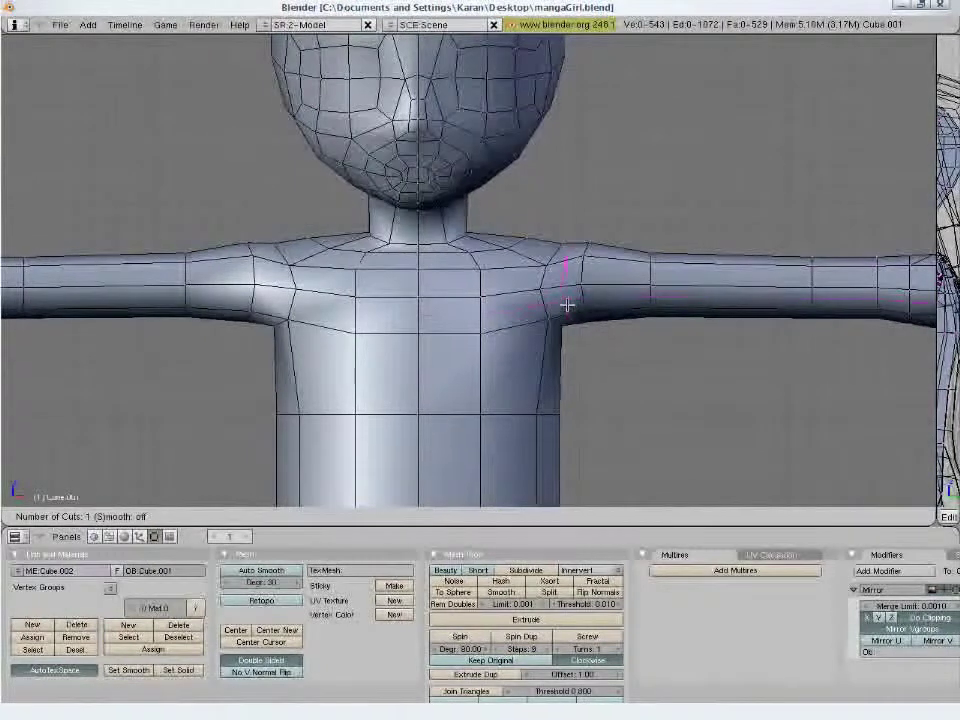
left_click(567, 305)
left_click(566, 305)
Reposition the vertices on top of the shoulder around the new loop to even out the edge spacing
right_click(557, 246)
key("g")
left_click(555, 244)
key("g")
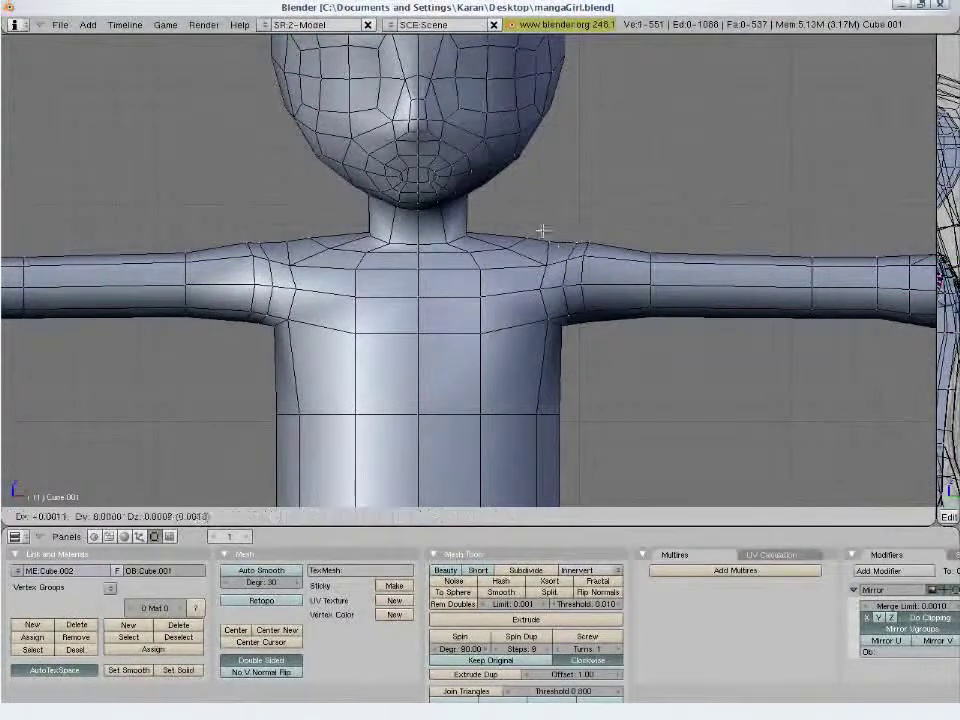
left_click(484, 221)
key("g")
left_click(606, 290)
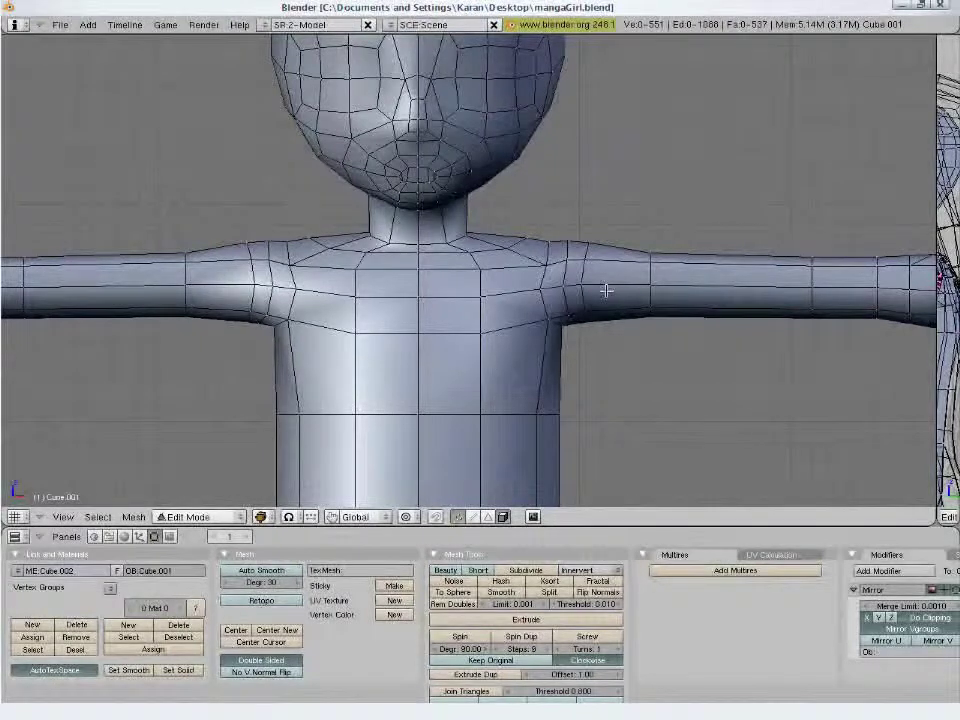
middle_click_drag(490, 218, 453, 297)
middle_click_drag(551, 189, 511, 172)
middle_click_drag(345, 351, 486, 372)
scroll(497, 377, "down", 7)
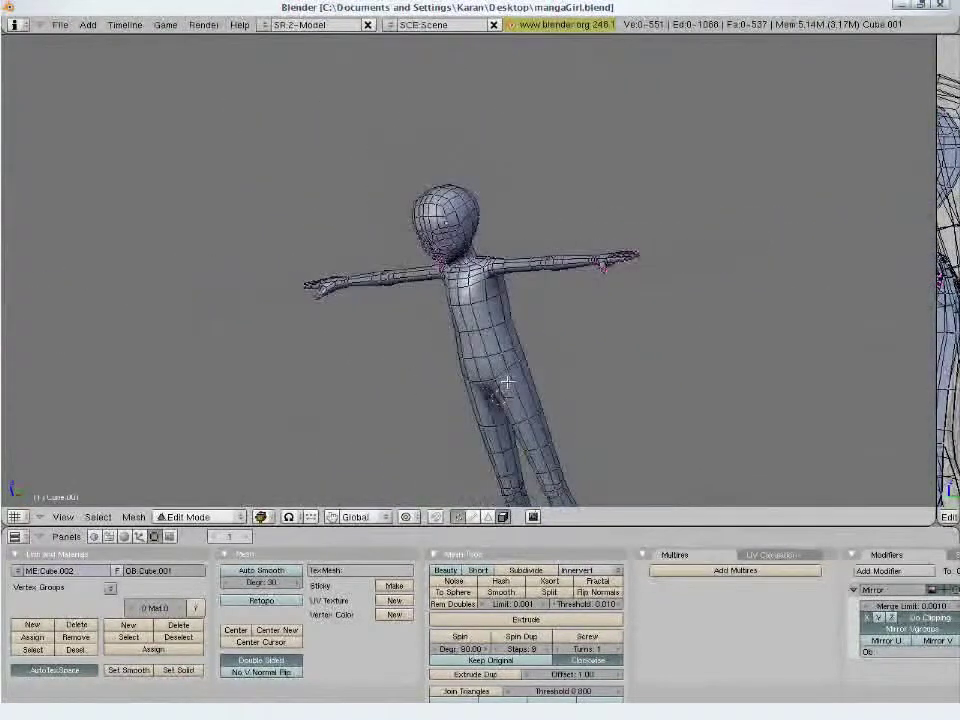
Add a loop cut around the upper thigh, sliding it up close beneath the hip crease
key("KP_1")
scroll(504, 381, "up", 5)
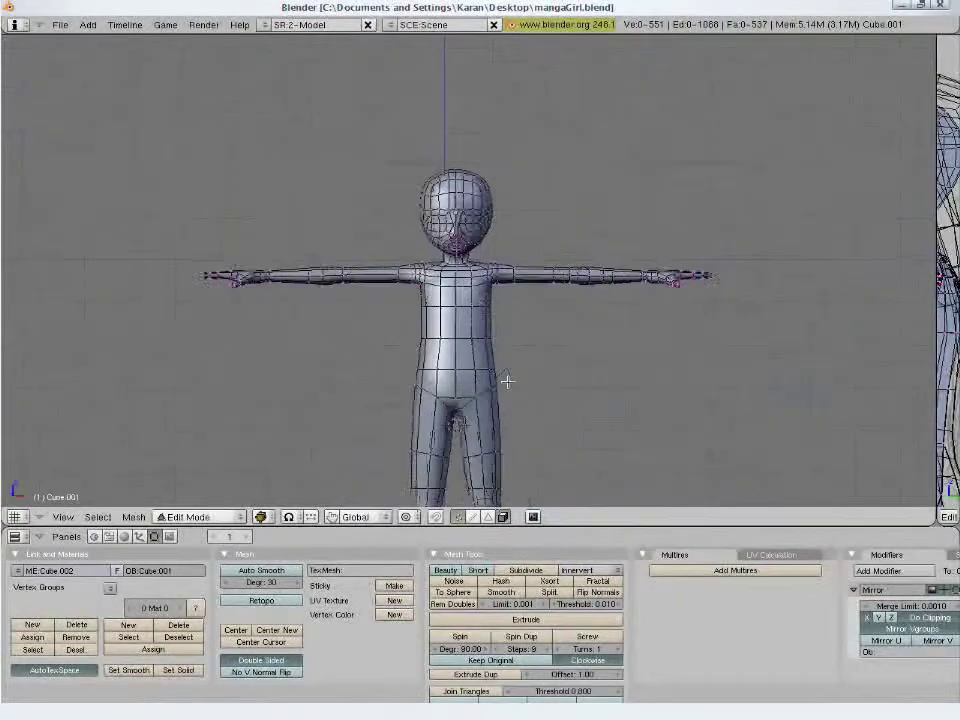
scroll(488, 296, "up", 3)
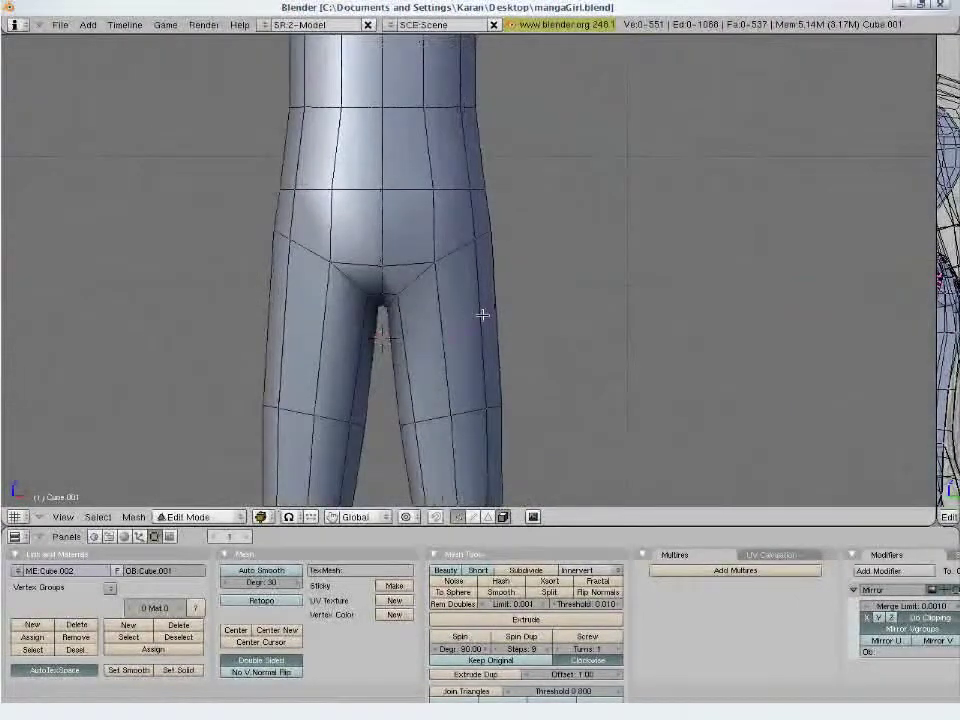
key("ctrl+r")
left_click(482, 316)
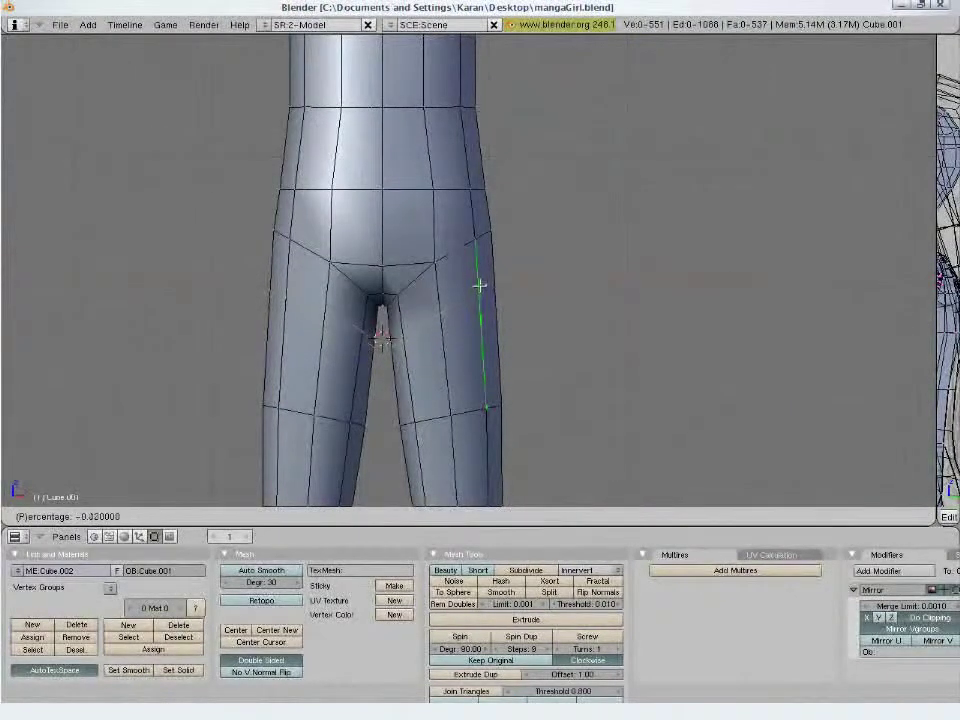
left_click(477, 273)
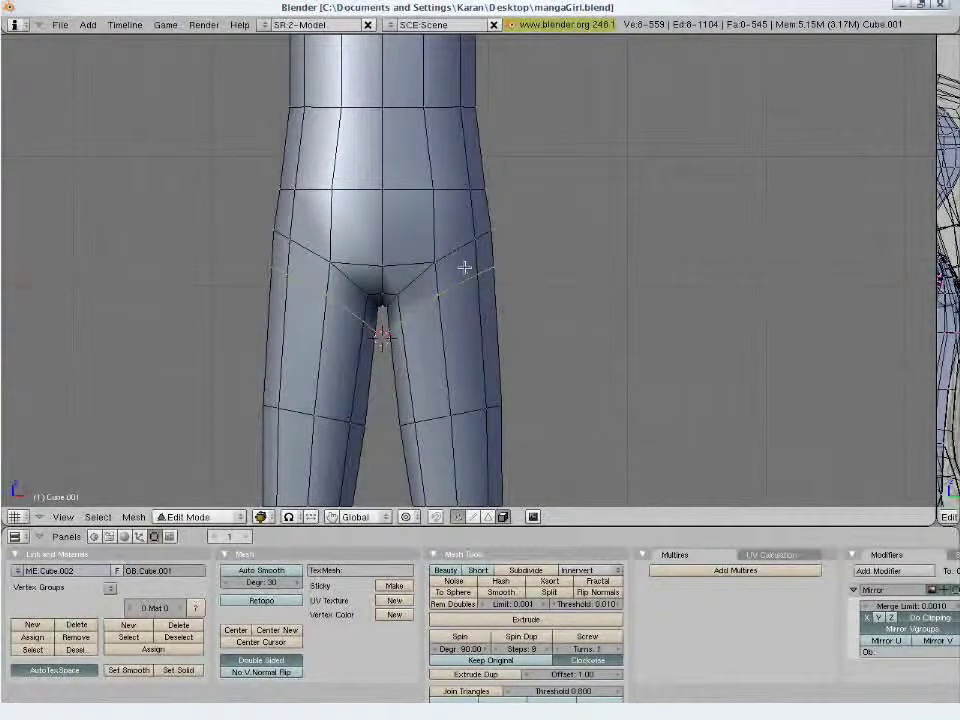
In the back view, move the new thigh loop's vertex below the buttock slightly downward
key("KP_1")
right_click(490, 282)
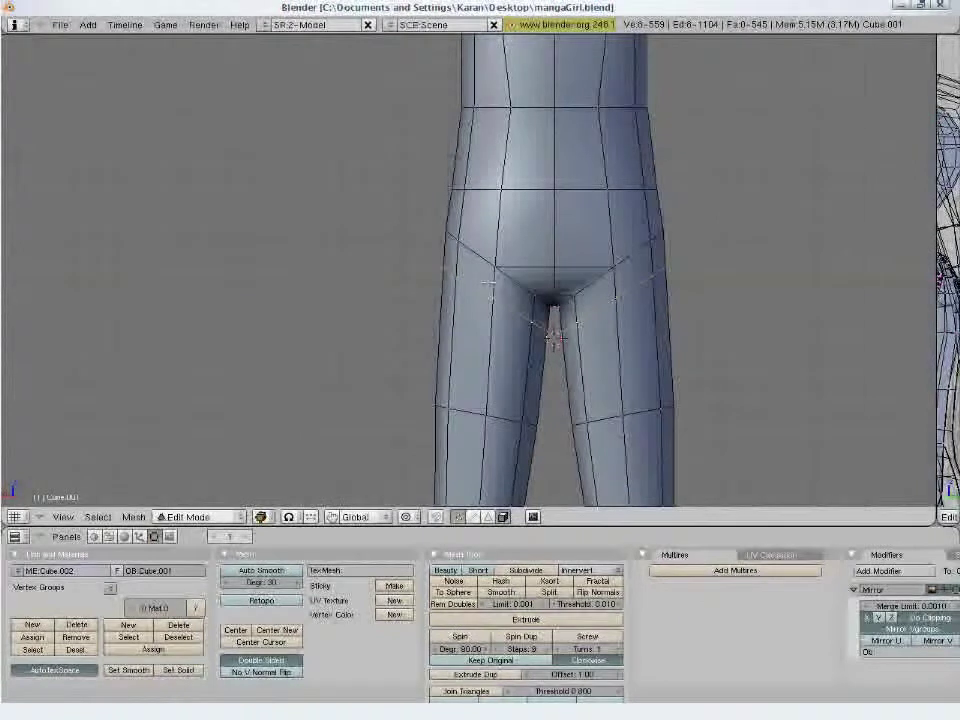
key("g")
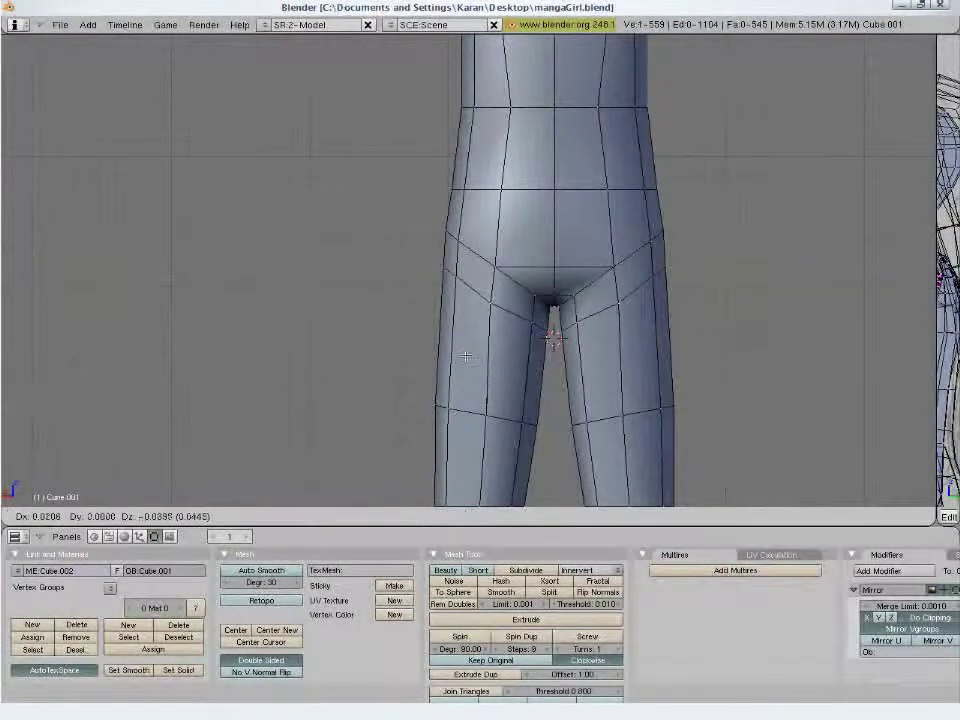
left_click(452, 436)
key("a")
Add a loop cut around the lower pelvis just above the hip crease and adjust its vertices, checking it from several angles
key("ctrl+r")
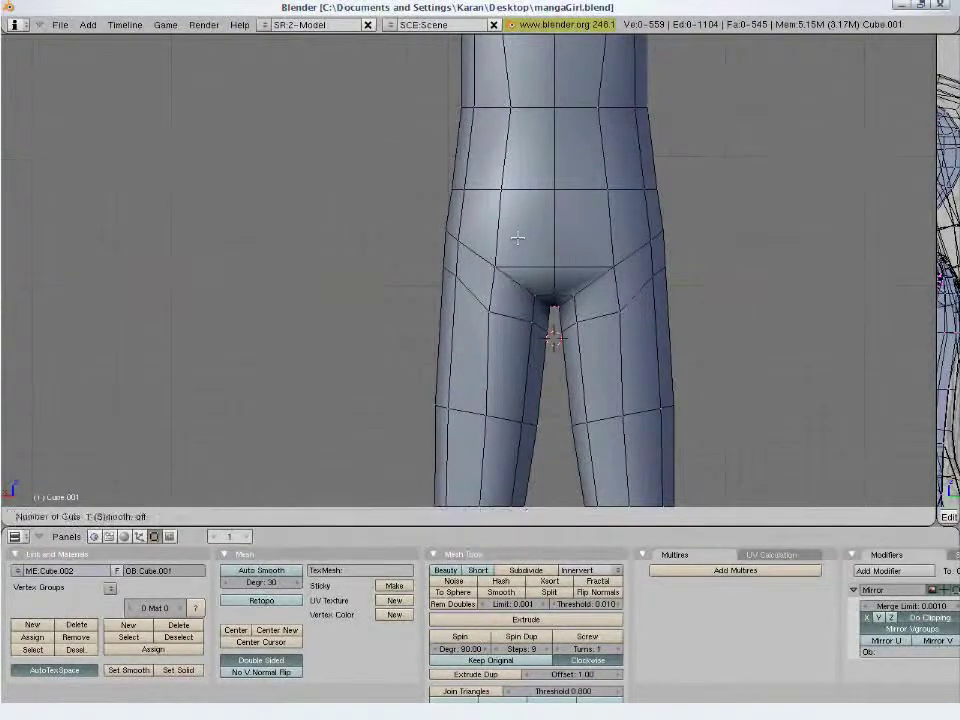
left_click(505, 229)
left_click(505, 229)
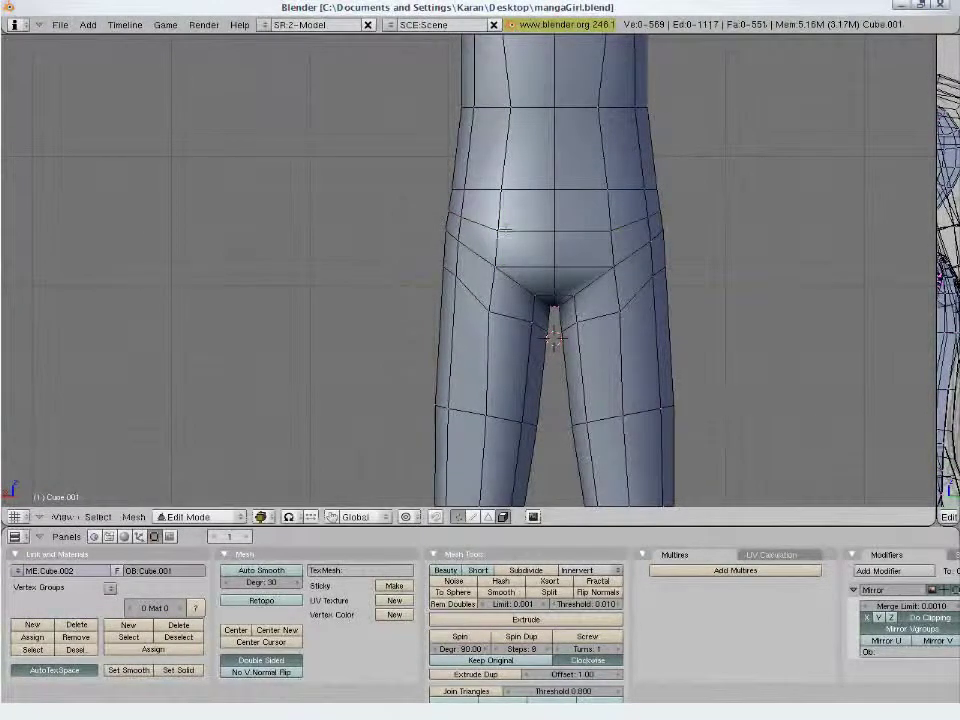
key("g")
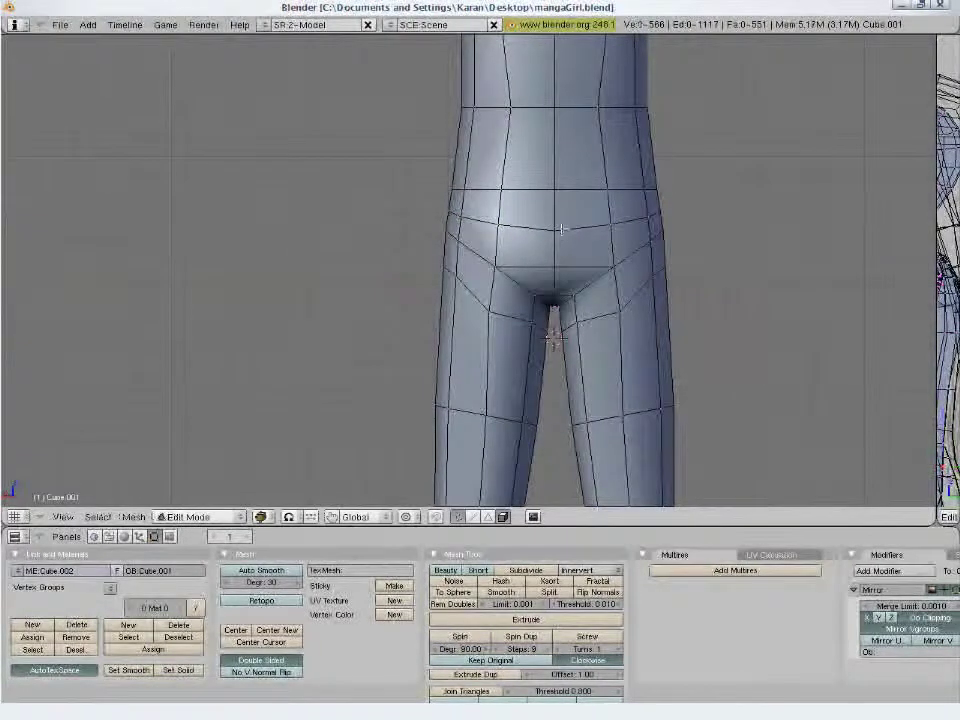
left_click(553, 204)
middle_click_drag(543, 248, 675, 259)
middle_click_drag(485, 274, 503, 292)
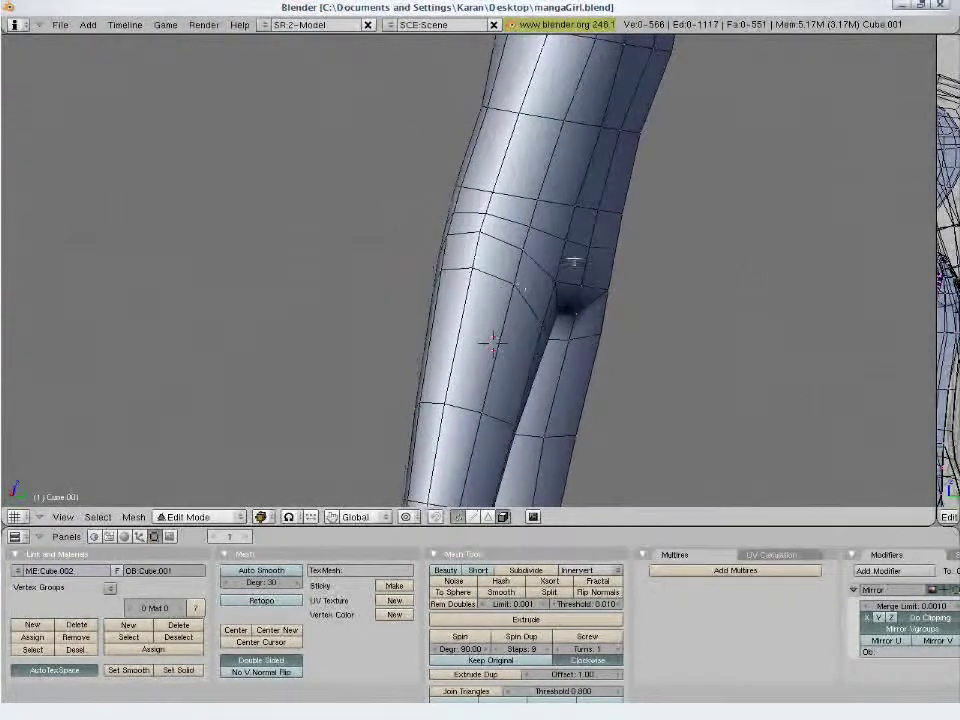
key("KP_1")
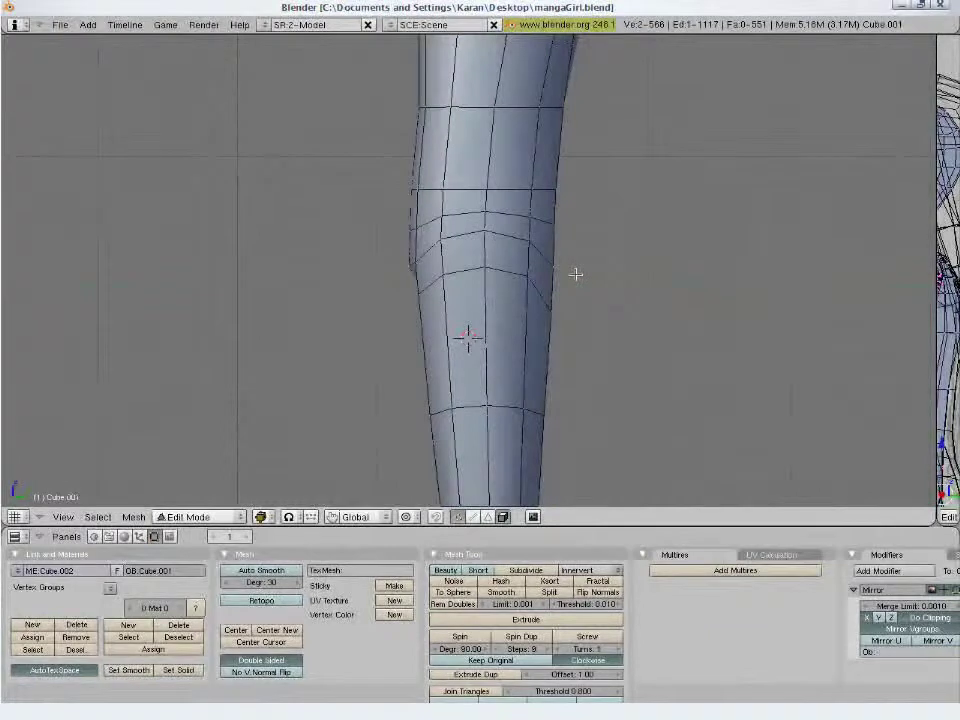
key("g")
right_click(630, 264)
middle_click_drag(630, 264, 645, 294)
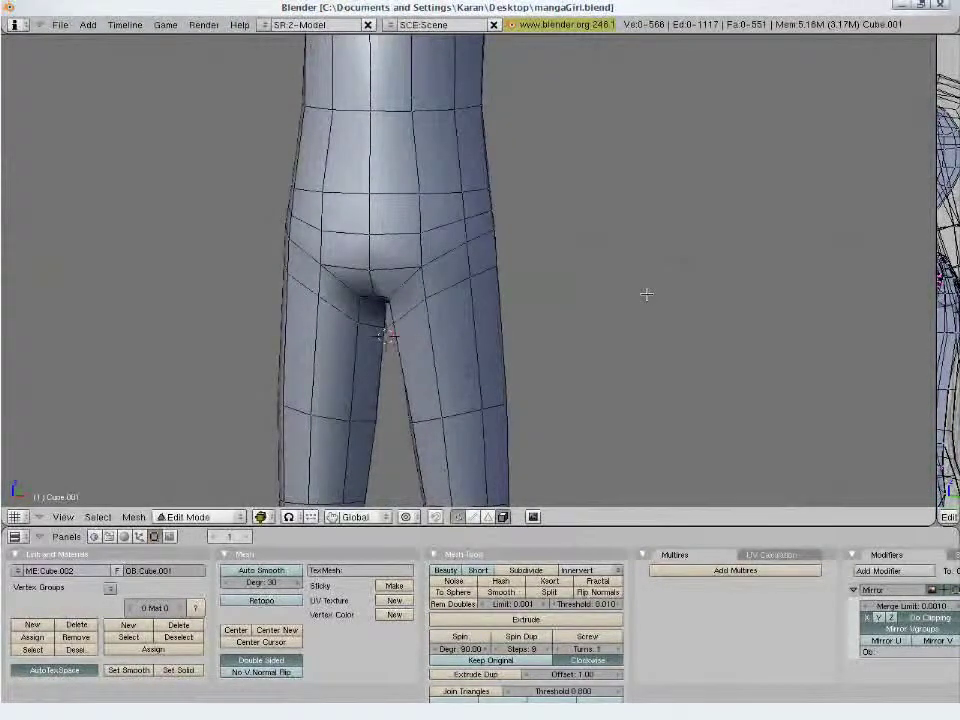
Save the model over the existing mangaGirl.blend file, then show all objects again and leave mesh editing
key("ctrl+w")
left_click(646, 294)
key("KP_Divide")
key("Tab")
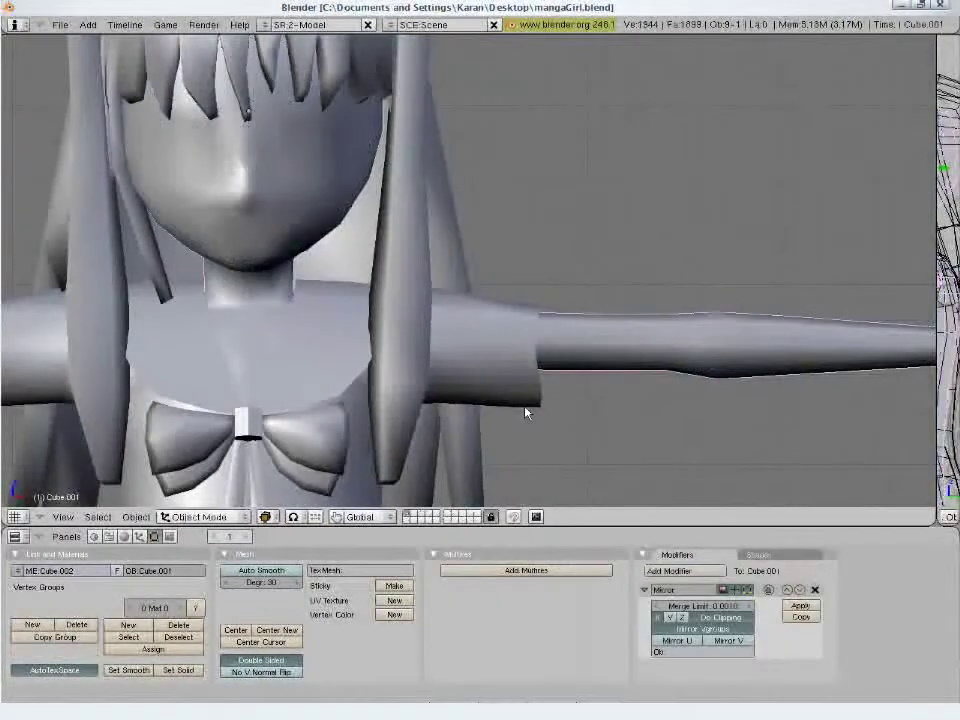
Isolate the shirt mesh for editing and add a loop cut around its sleeve at the shoulder
right_click(524, 405)
key("Tab")
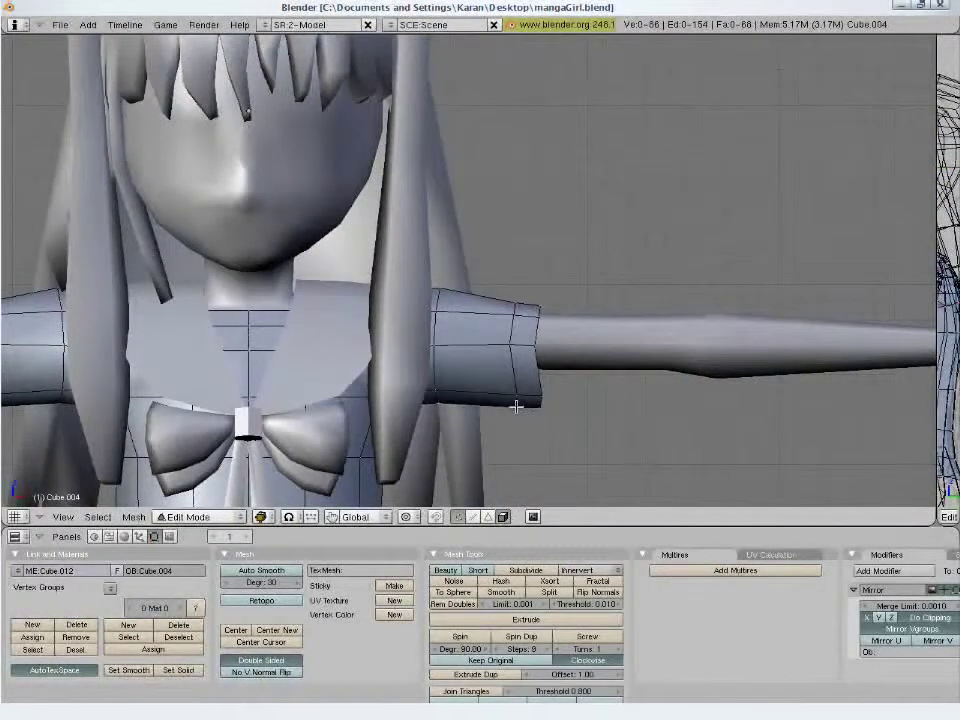
key("KP_Divide")
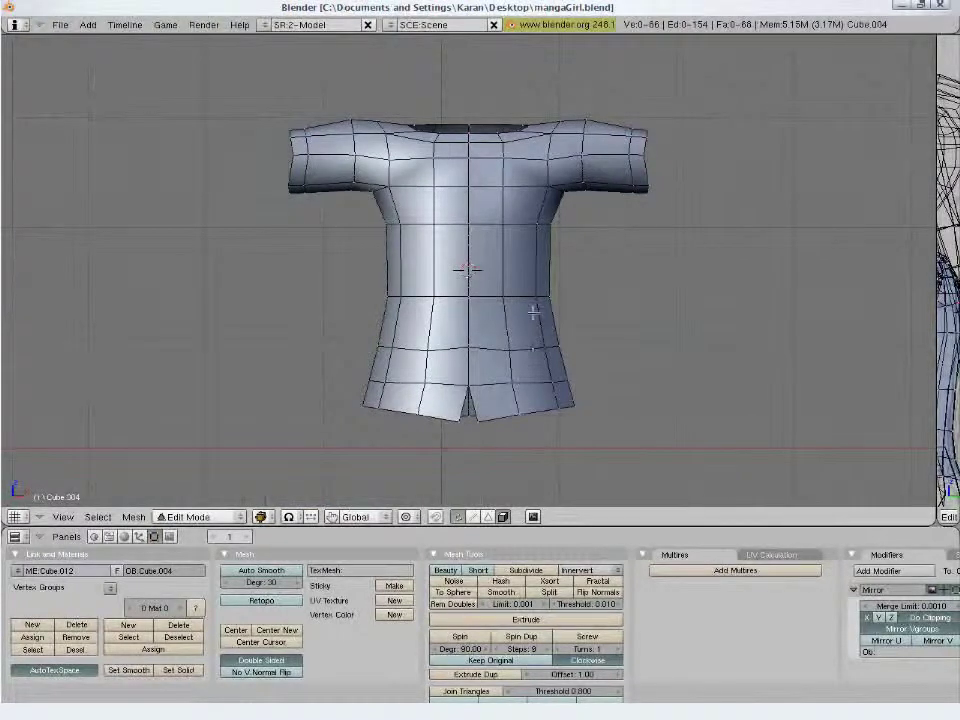
key("ctrl+r")
left_click(576, 183)
left_click(573, 180)
Reposition the vertices on top of the shirt's shoulder around the new loop and bring the other objects back into view
right_click(553, 118)
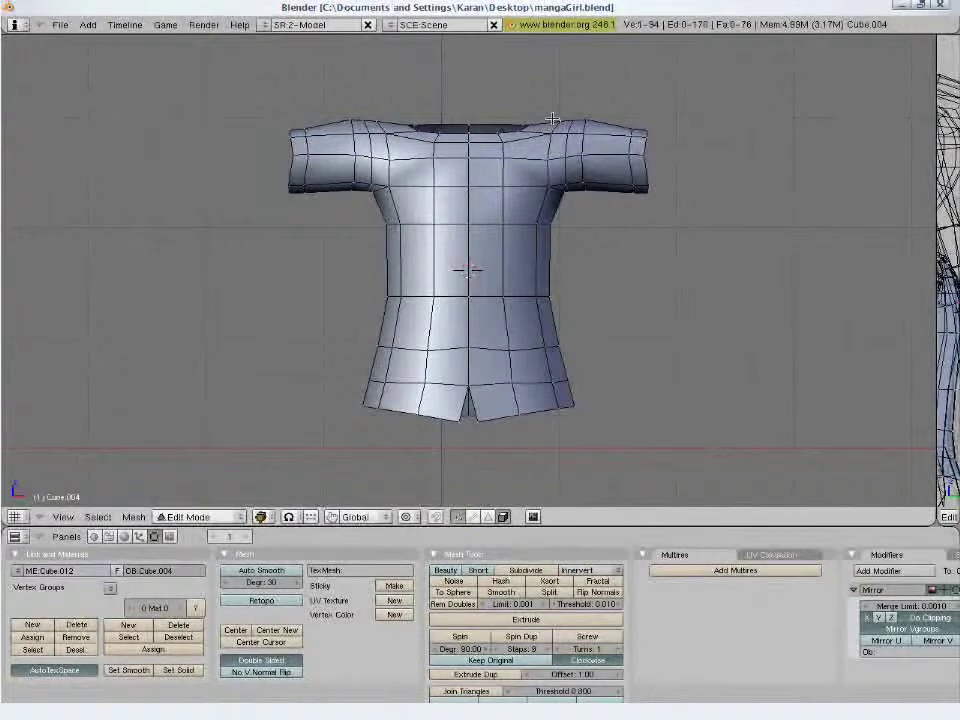
key("g")
left_click(441, 124)
right_click(554, 134)
key("g")
left_click(560, 116)
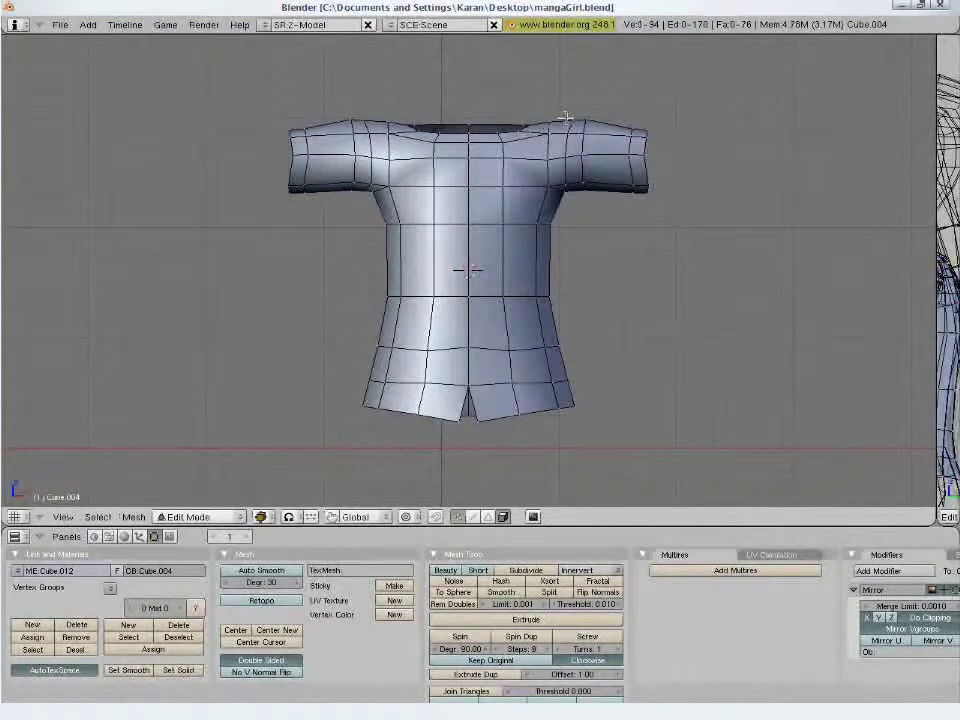
key("g")
left_click(536, 115)
key("KP_Divide")
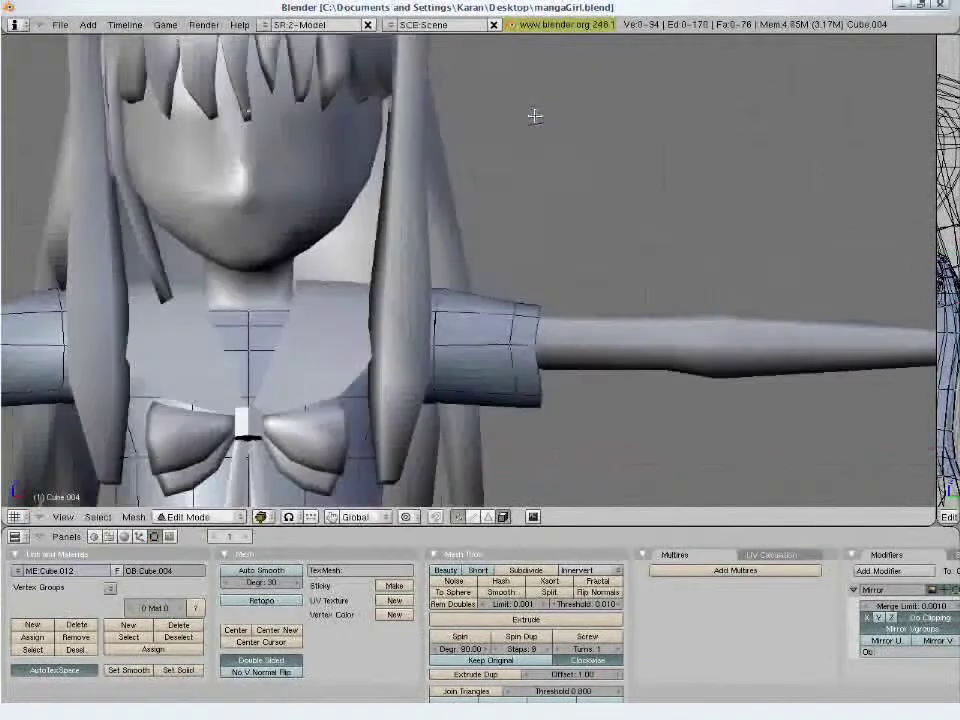
Leave mesh editing on the shirt and save the model over the existing mangaGirl.blend file
key("Tab")
scroll(535, 116, "down", 5)
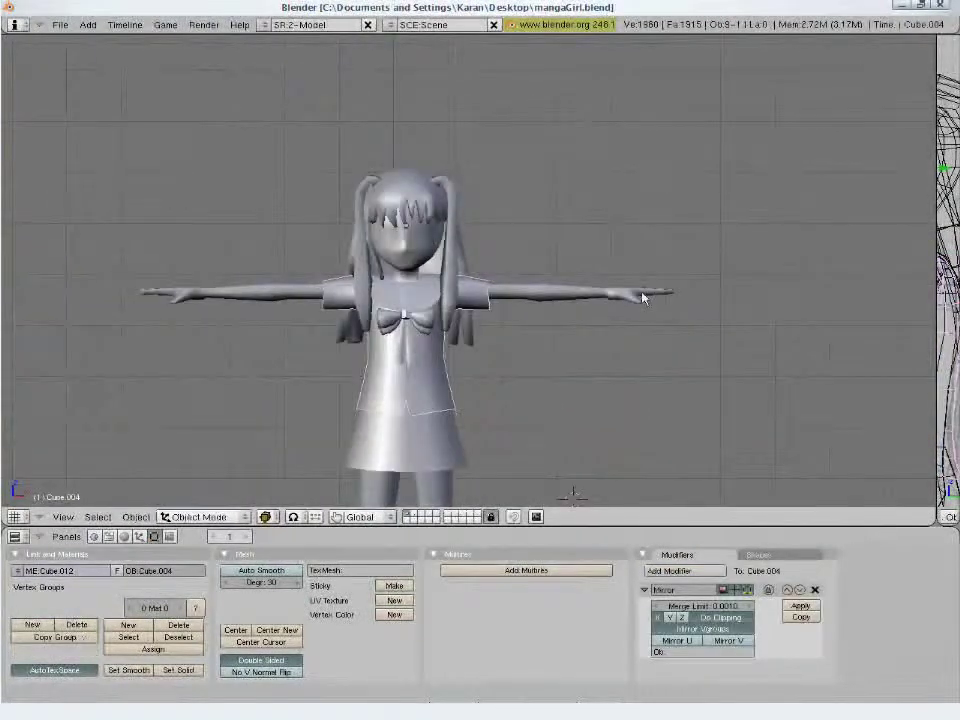
key("ctrl+w")
left_click(643, 295)
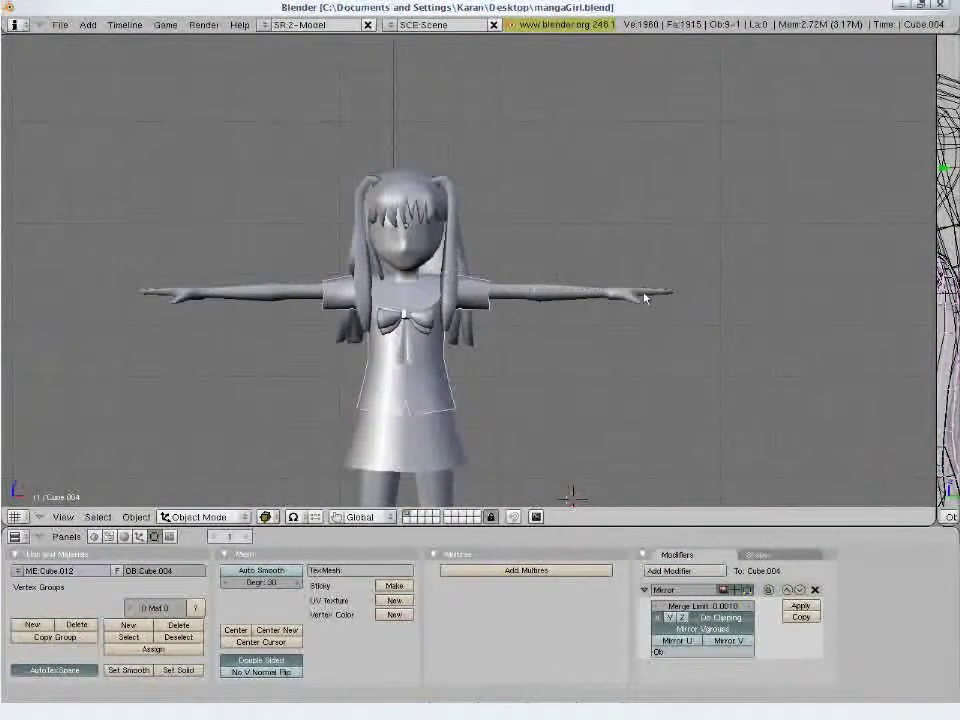
scroll(647, 341, "down", 2)
middle_click_drag(639, 364, 642, 290)
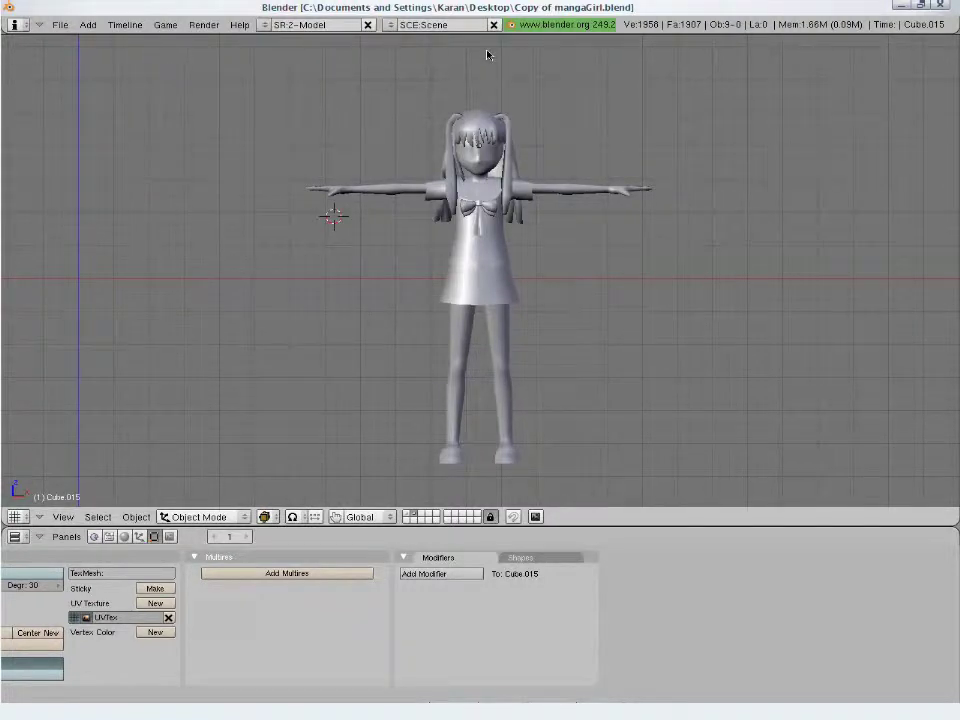
Start a new scene by erasing the current one and delete all of its default objects
right_click(476, 34)
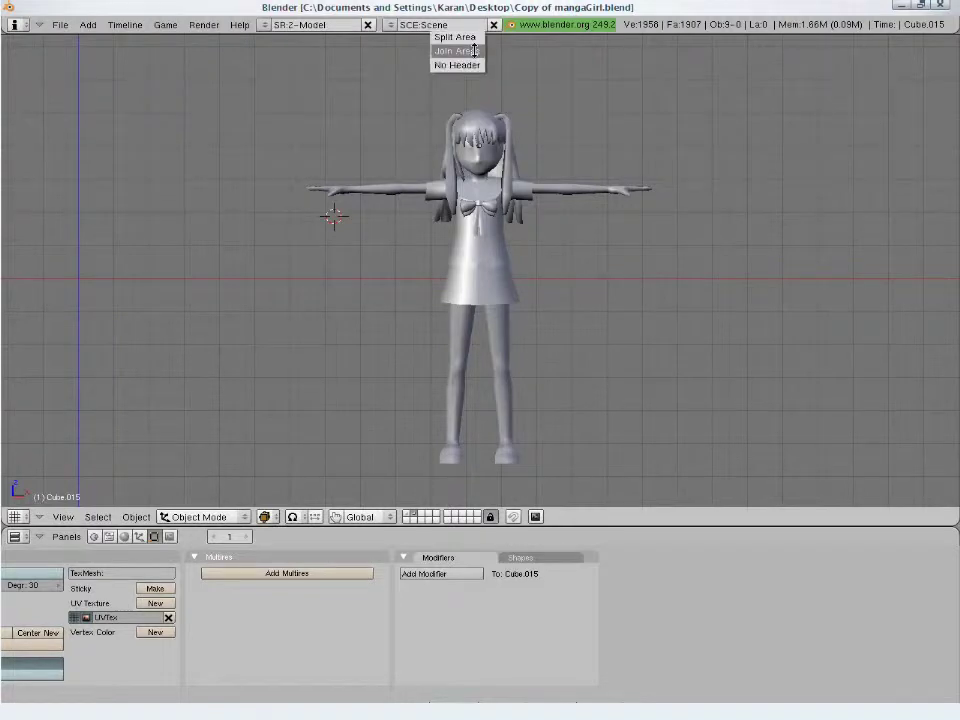
key("ctrl+x")
left_click(572, 249)
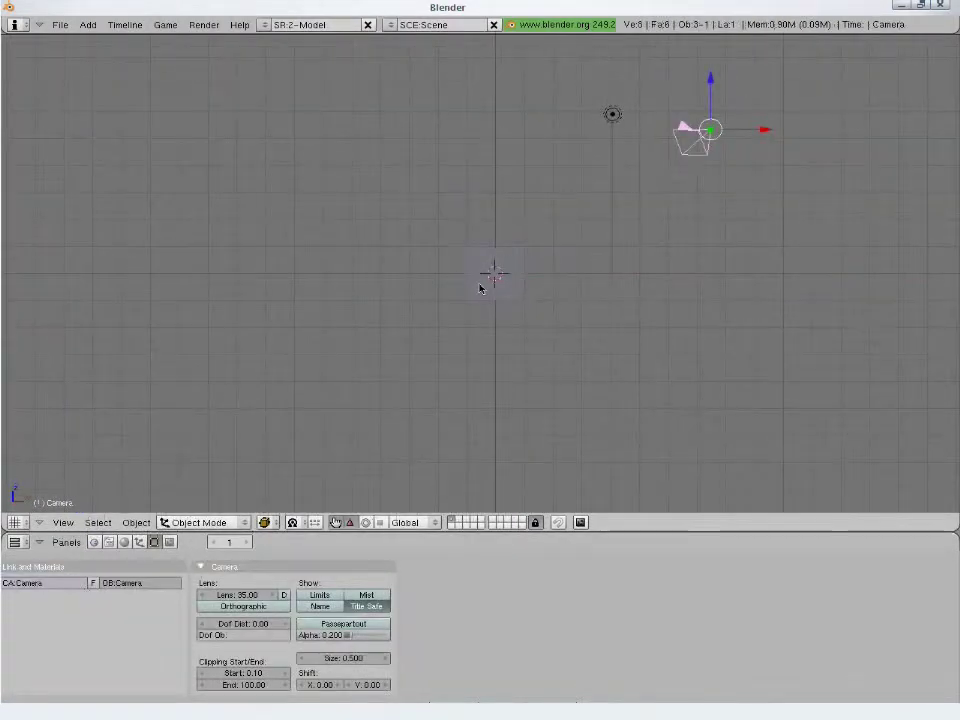
right_click(482, 288)
key("x")
left_click(482, 286)
Add an open-ended mesh cylinder with 12 vertices, radius 1.00 and depth 2.00
key("space")
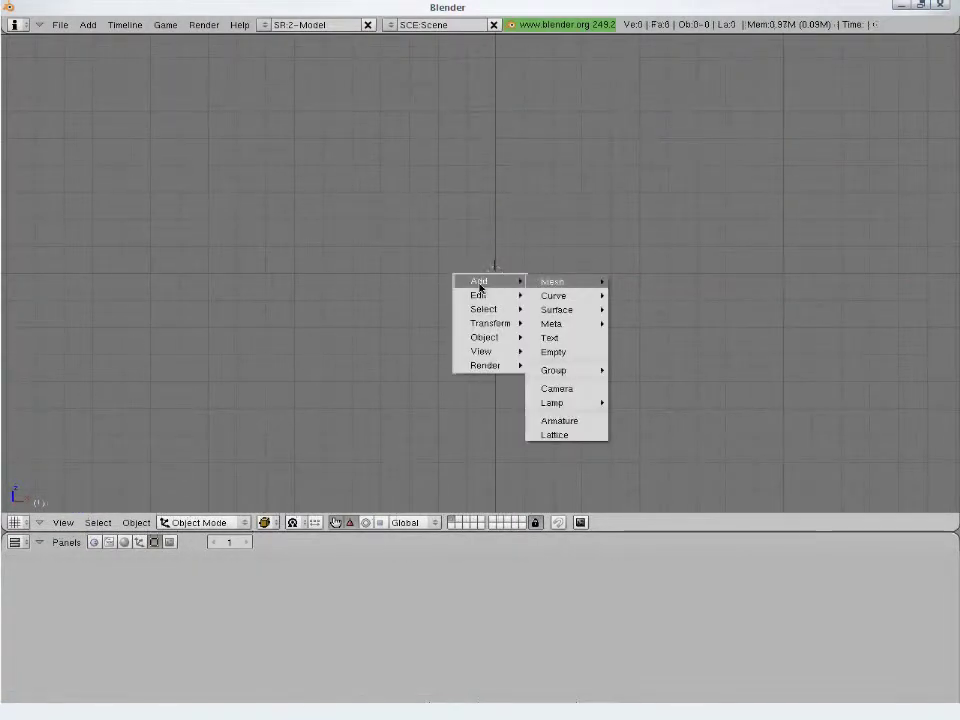
mouse_move(556, 282)
left_click(636, 351)
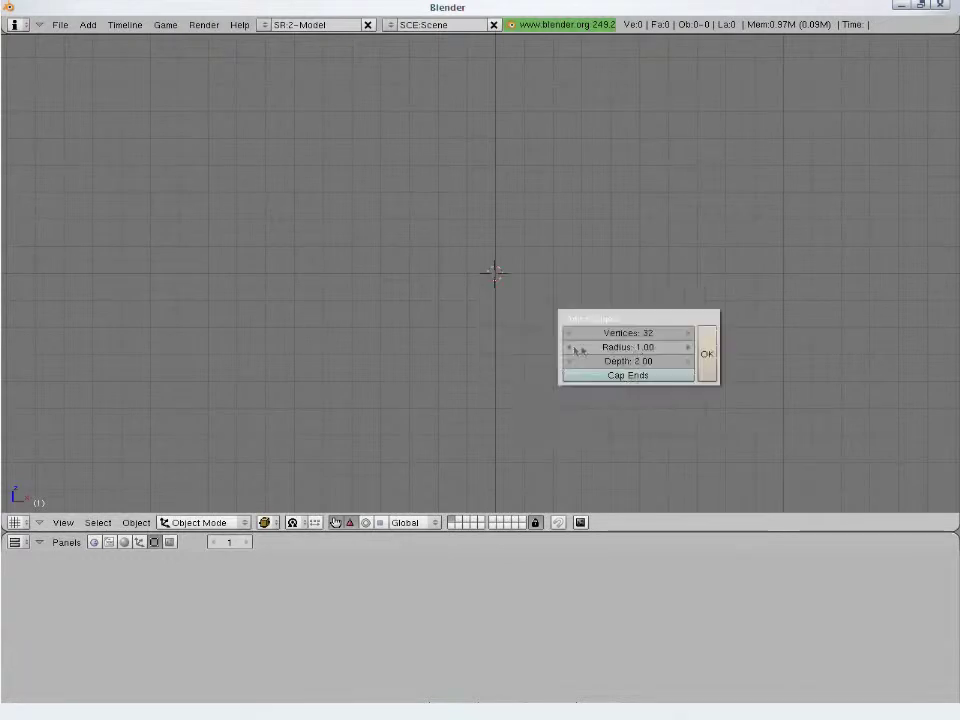
left_click(680, 334)
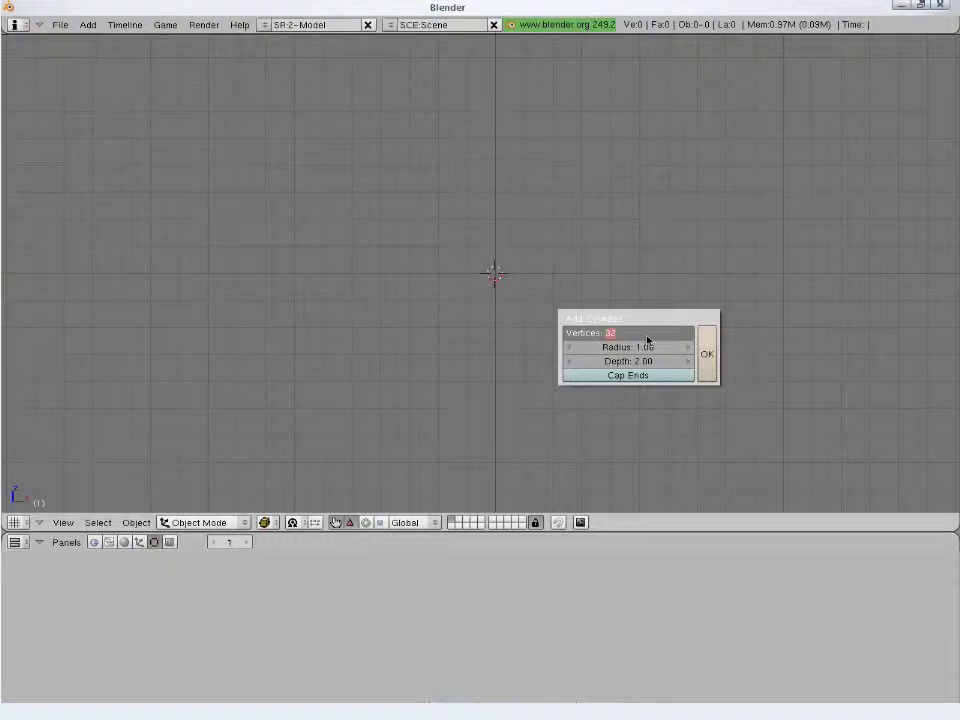
type("12")
key("Return")
key("Return")
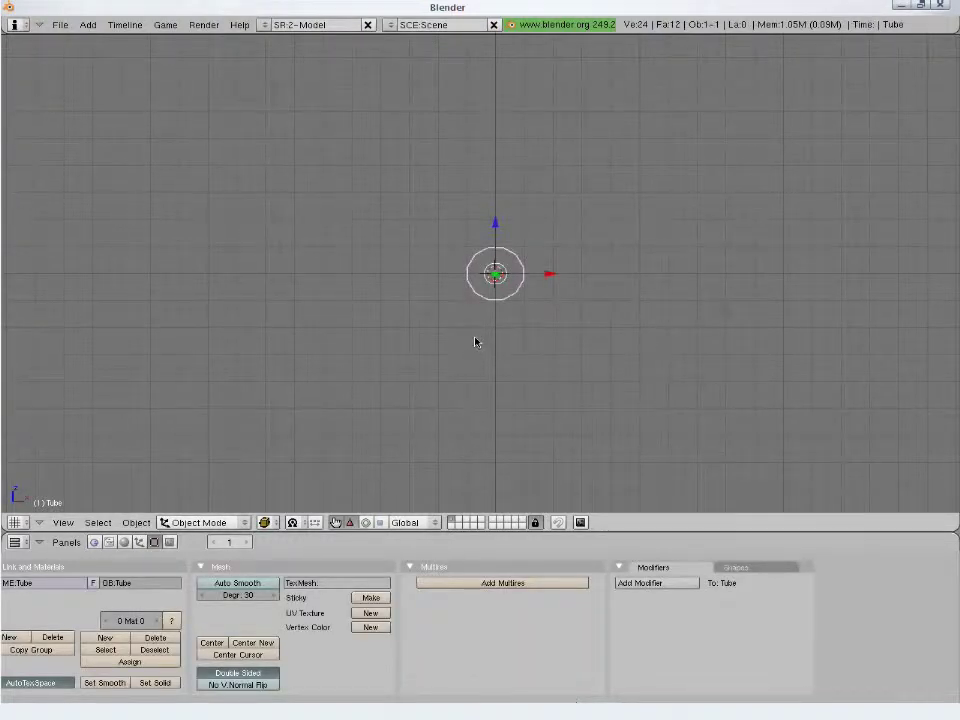
Rotate the cylinder 90 degrees to stand upright, stretch it along Z and move it above the grid origin
key("KP_3")
type("r90")
key("Return")
key("KP_1")
key("s")
key("z")
left_click(514, 332)
middle_click_drag(514, 332, 406, 168, "shift")
key("g")
left_click(395, 72)
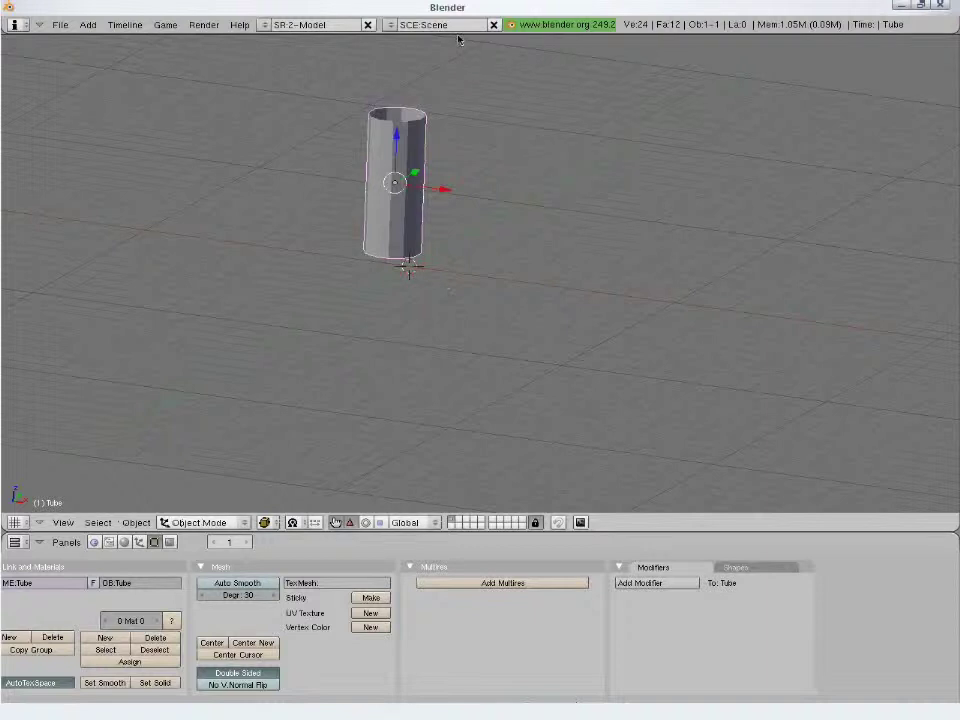
Split the 3D view into two side-by-side areas and switch the second one to the UV/Image Editor
right_click(460, 40)
left_click(435, 35)
left_click(452, 390)
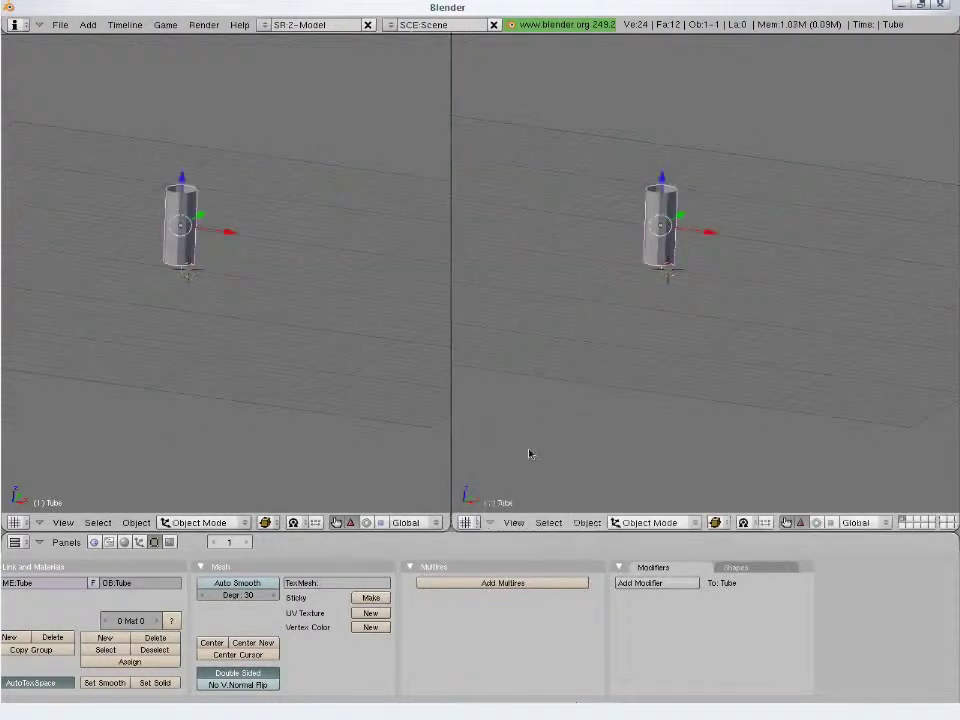
left_click(465, 522)
left_click(480, 447)
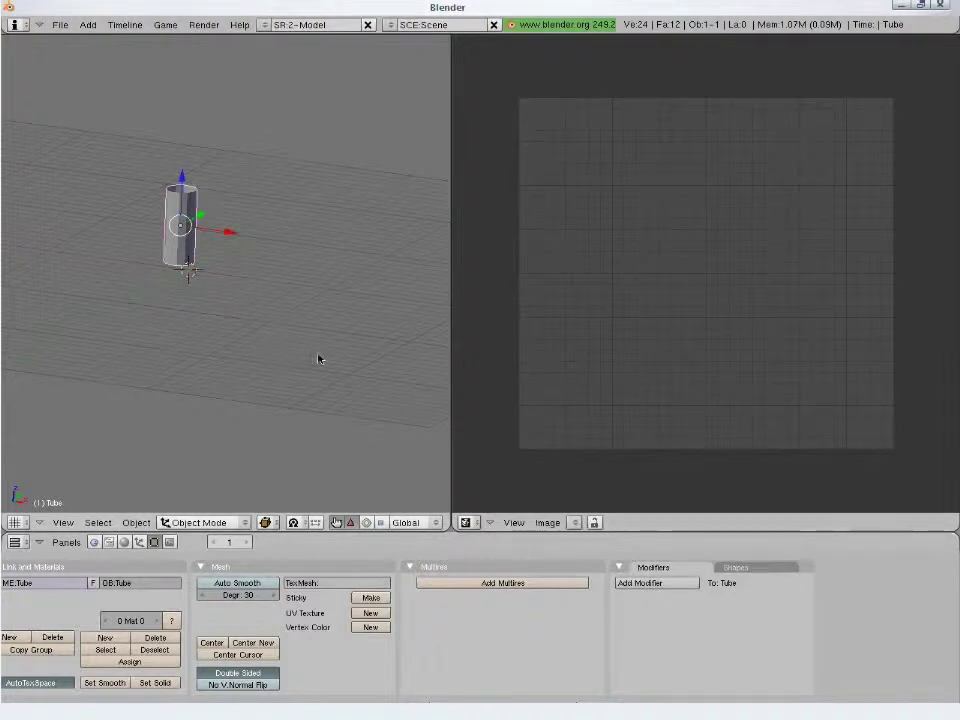
key("KP_1")
scroll(319, 358, "up", 3)
middle_click_drag(207, 314, 302, 386, "shift")
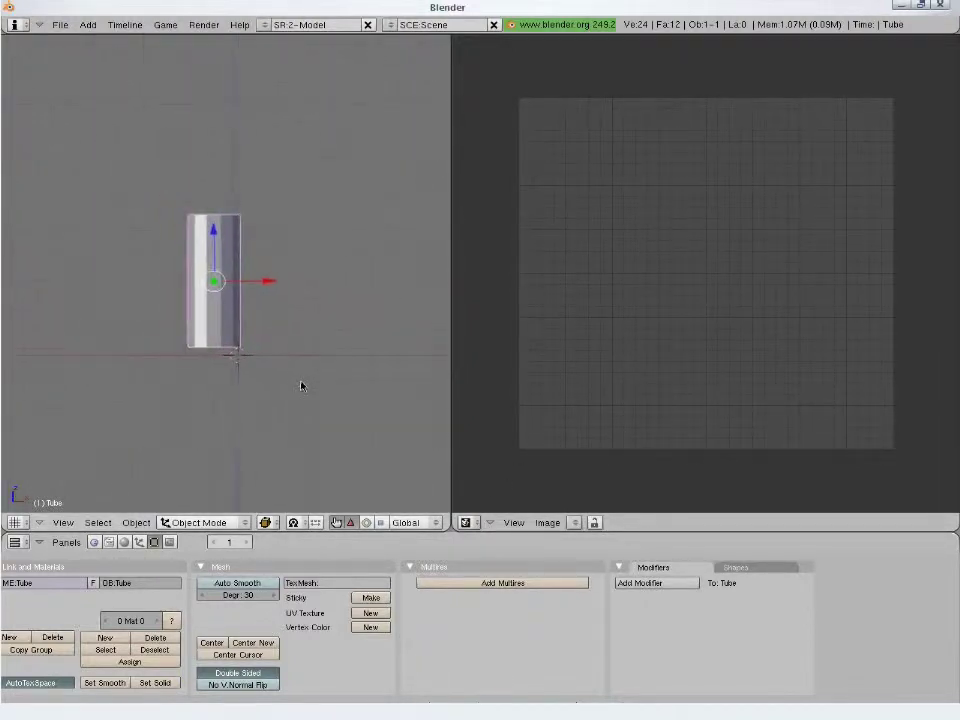
scroll(245, 350, "up", 3)
key("KP_5")
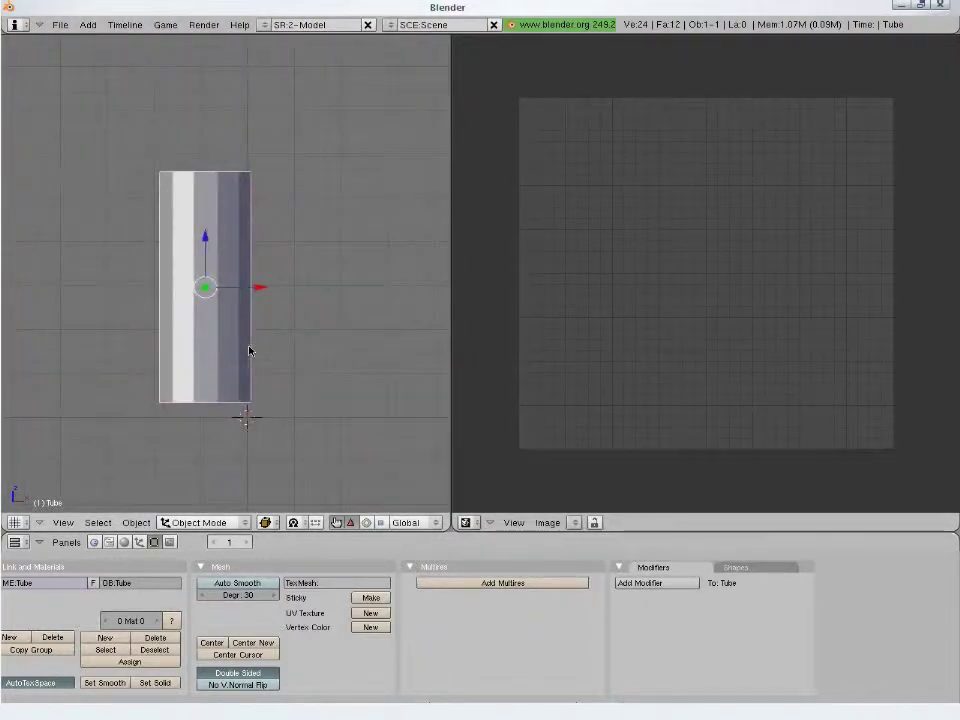
middle_click_drag(244, 349, 244, 319)
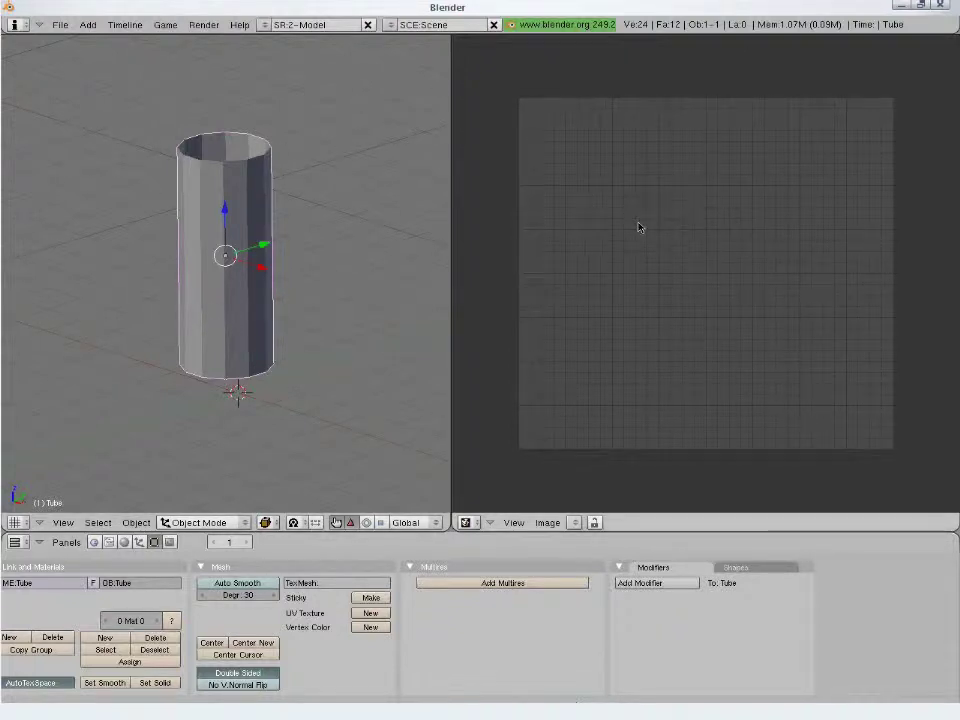
Enter mesh editing on the tube and mark one of its vertical edges as a seam
key("Tab")
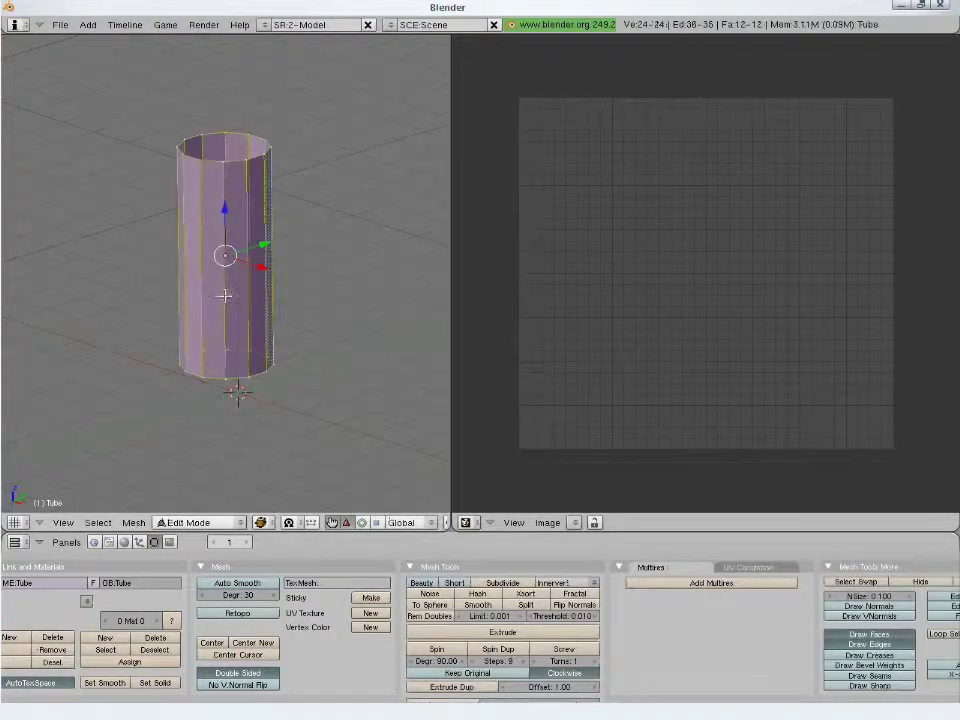
key("a")
scroll(223, 179, "up", 1)
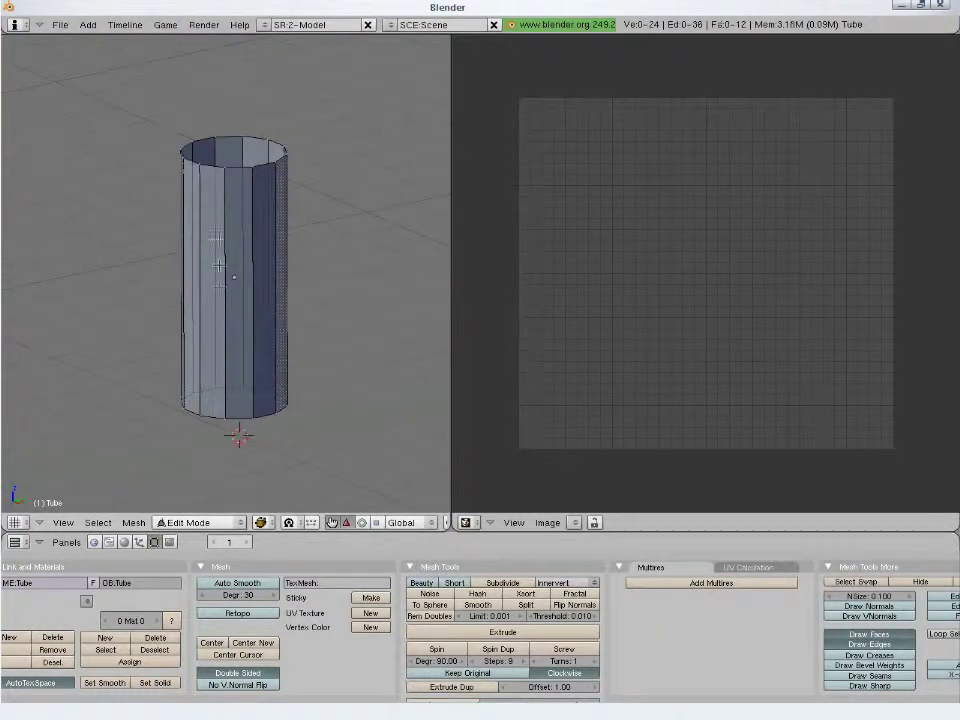
right_click(224, 167)
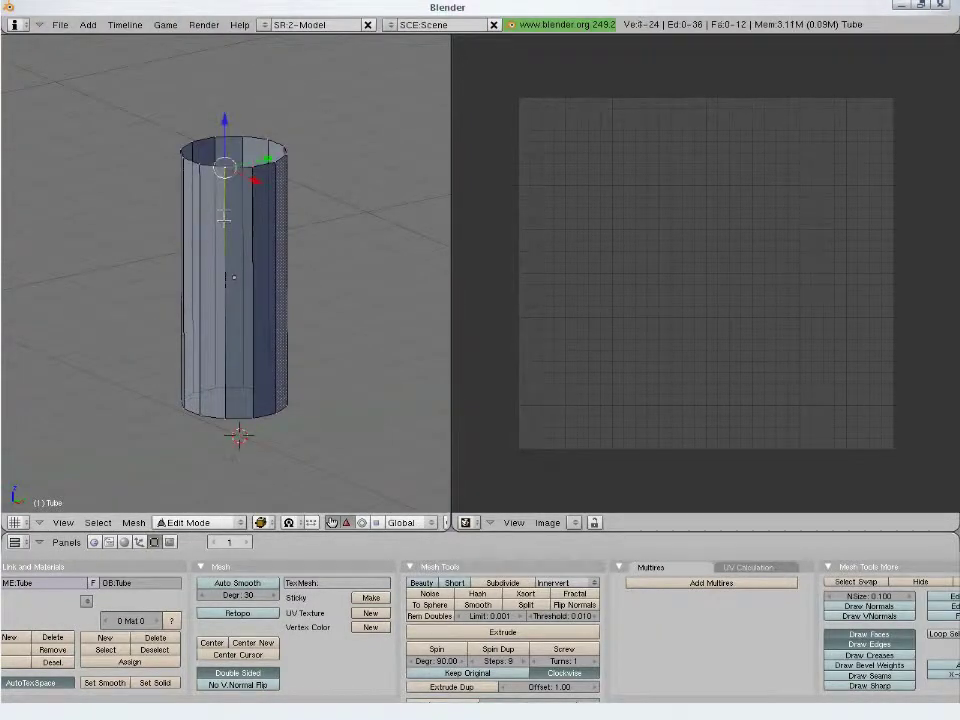
right_click(228, 421, "shift")
middle_click_drag(228, 421, 312, 291)
key("ctrl+e")
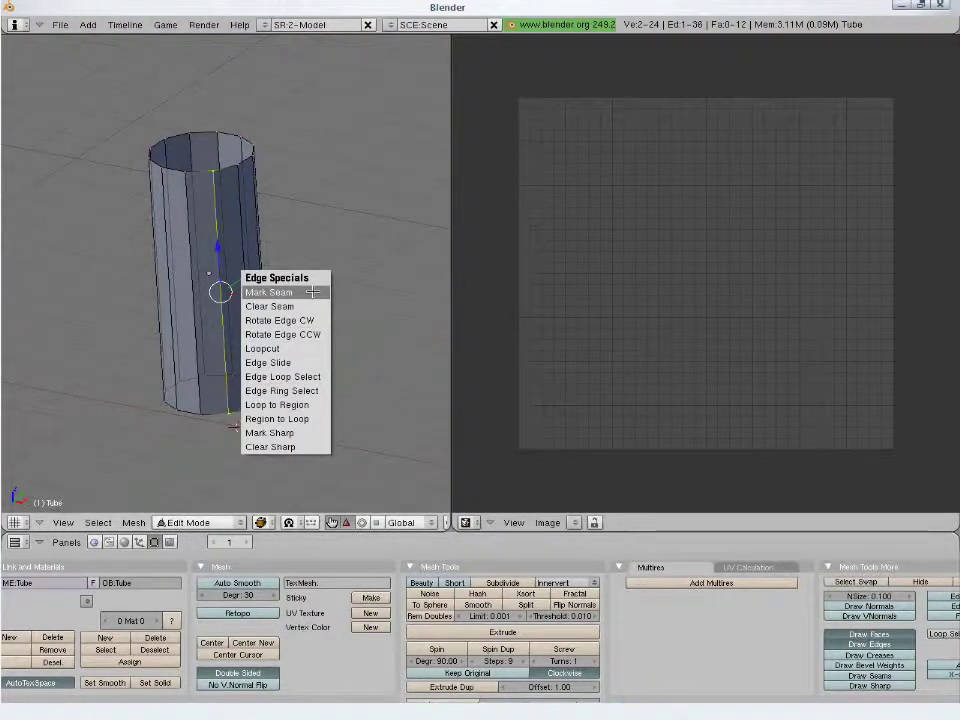
left_click(312, 291)
key("a")
middle_click_drag(227, 370, 220, 195)
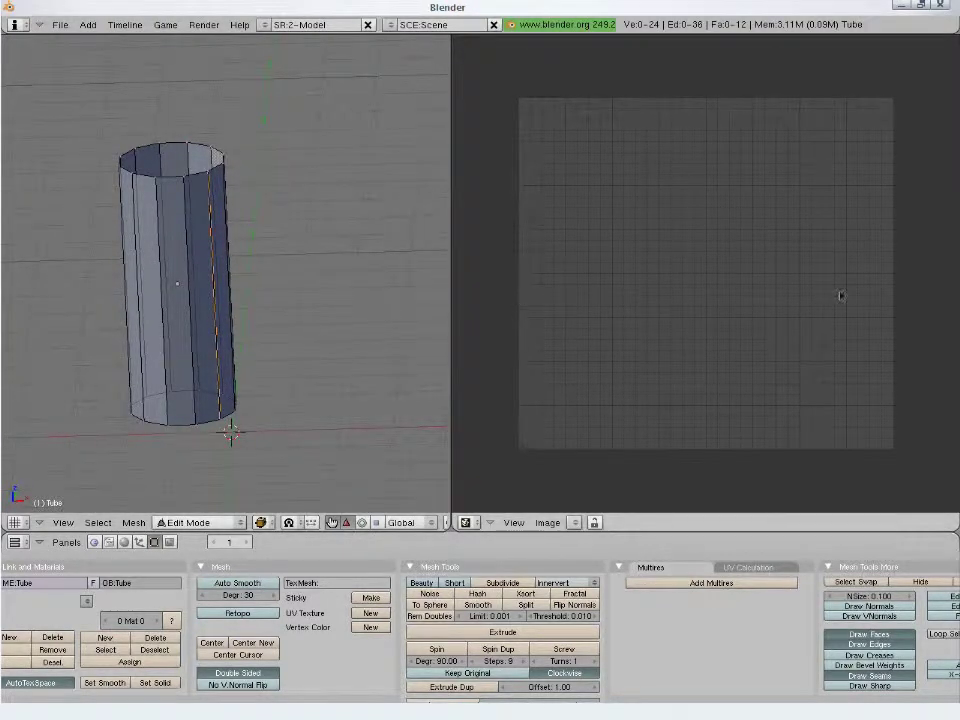
Unwrap the whole tube along its seam, then rescale and reposition the UV strip inside the image area
key("a")
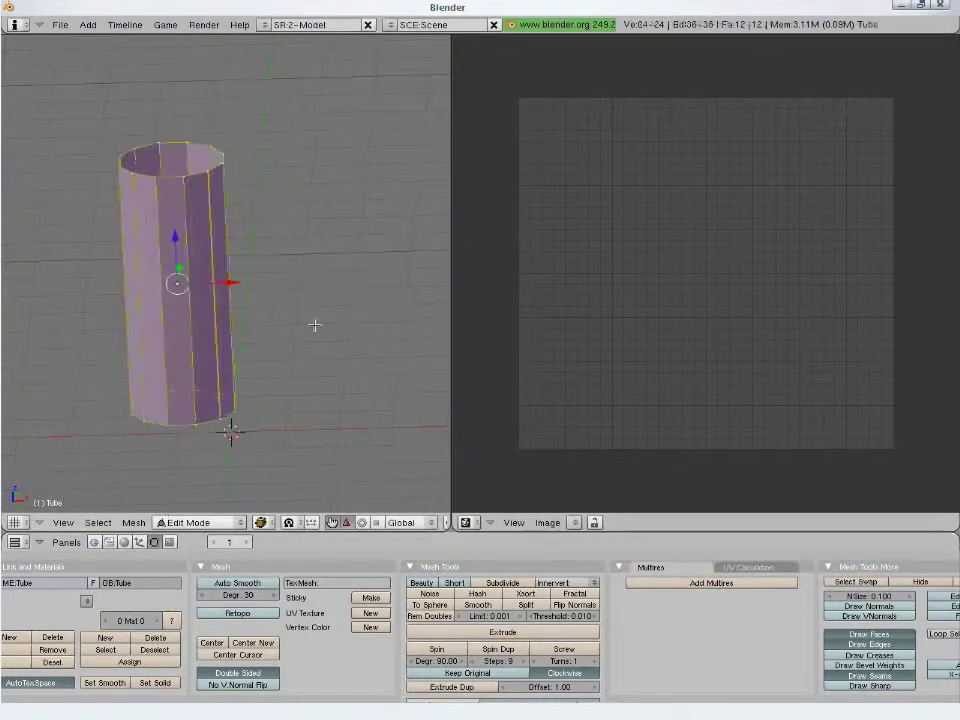
key("u")
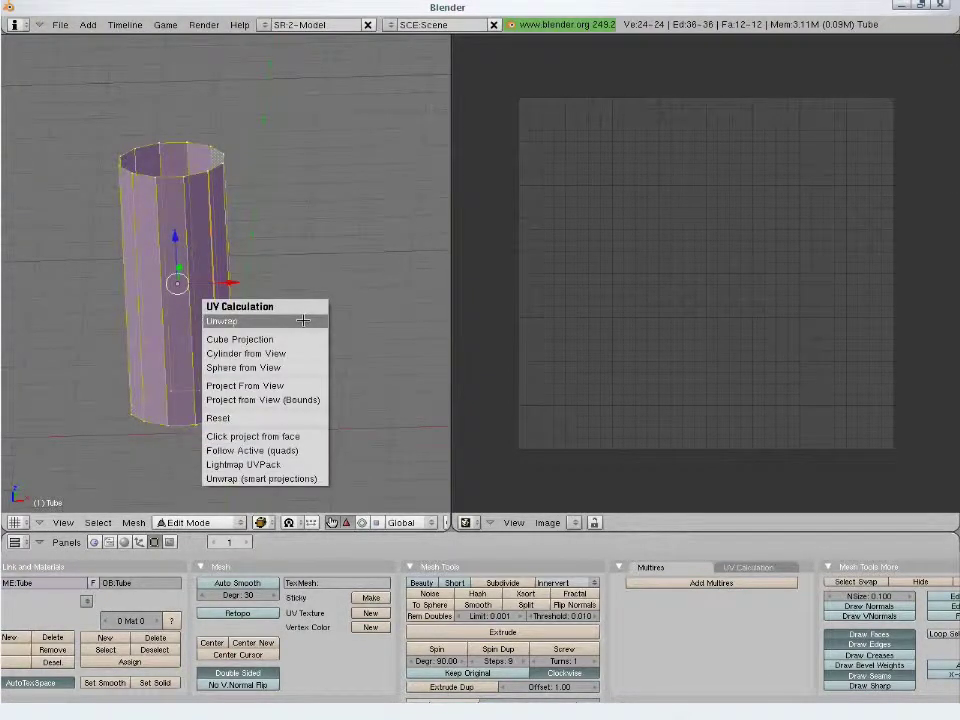
left_click(303, 320)
middle_click_drag(257, 370, 274, 399)
key("s")
key("y")
left_click(654, 186)
key("g")
left_click(672, 296)
key("s")
left_click(895, 461)
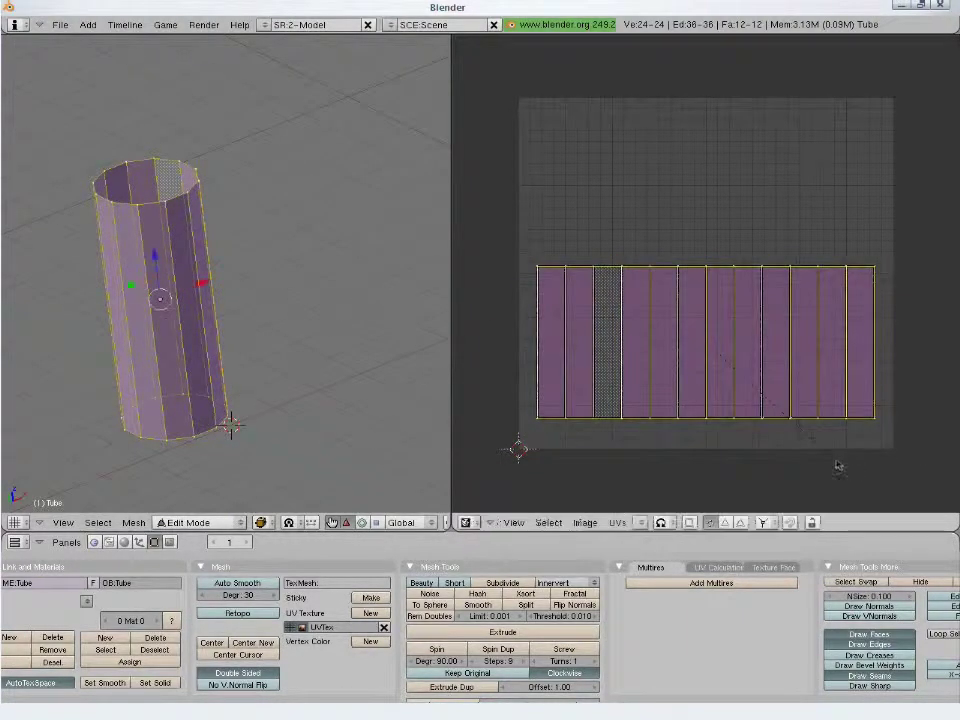
Mark a second seam along the vertical edge on the opposite side of the tube
middle_click_drag(255, 374, 207, 236)
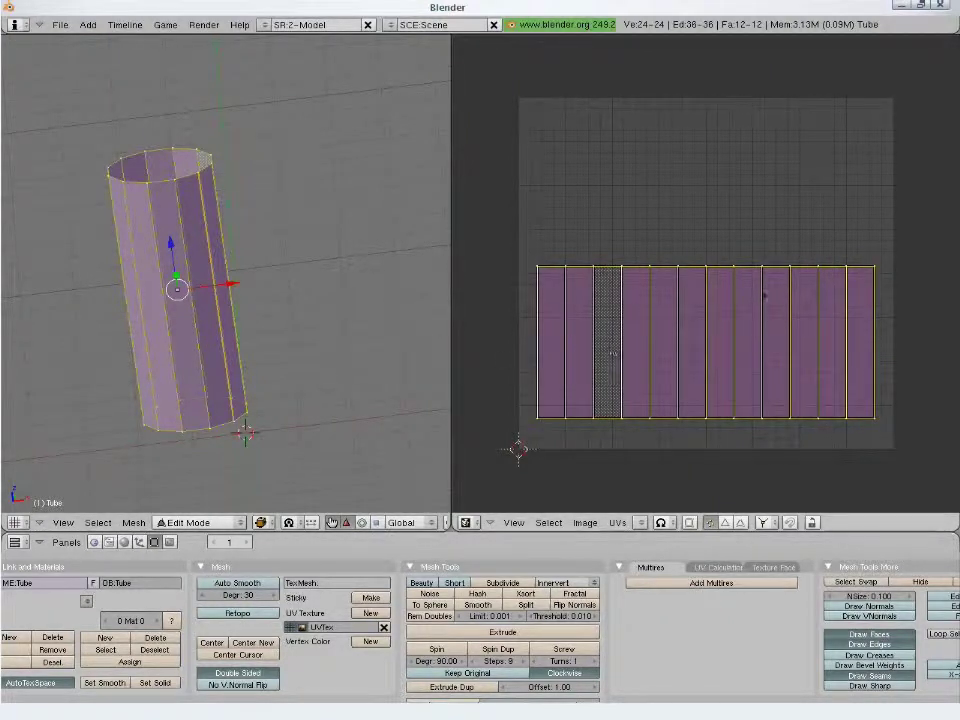
key("a")
mouse_move(197, 362)
middle_mouse_down()
mouse_move(176, 326)
mouse_move(184, 349)
middle_mouse_up()
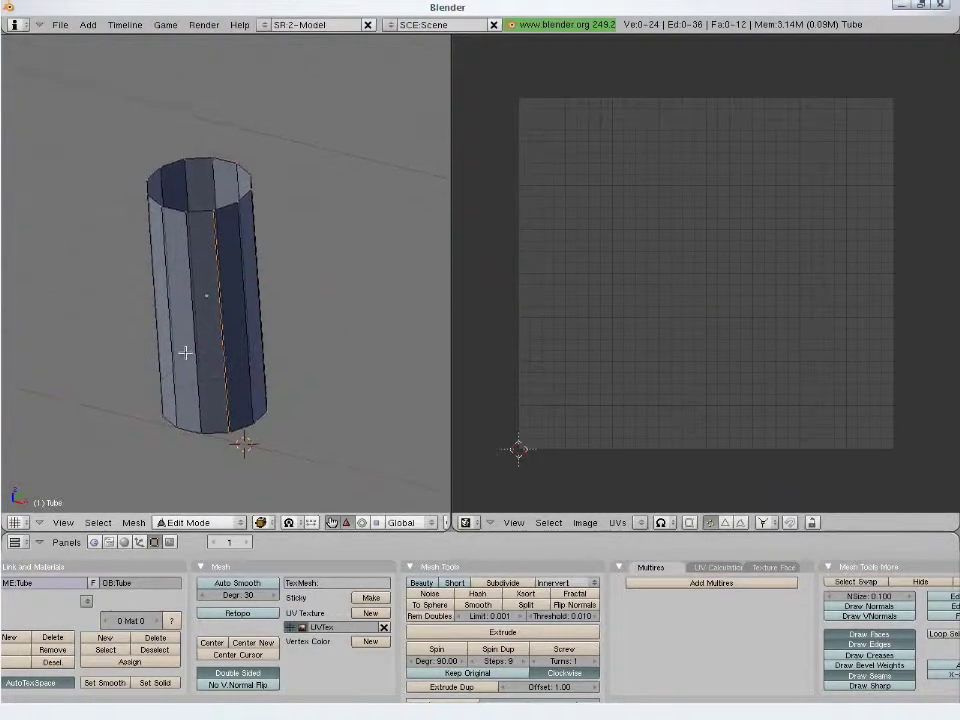
right_click(187, 177)
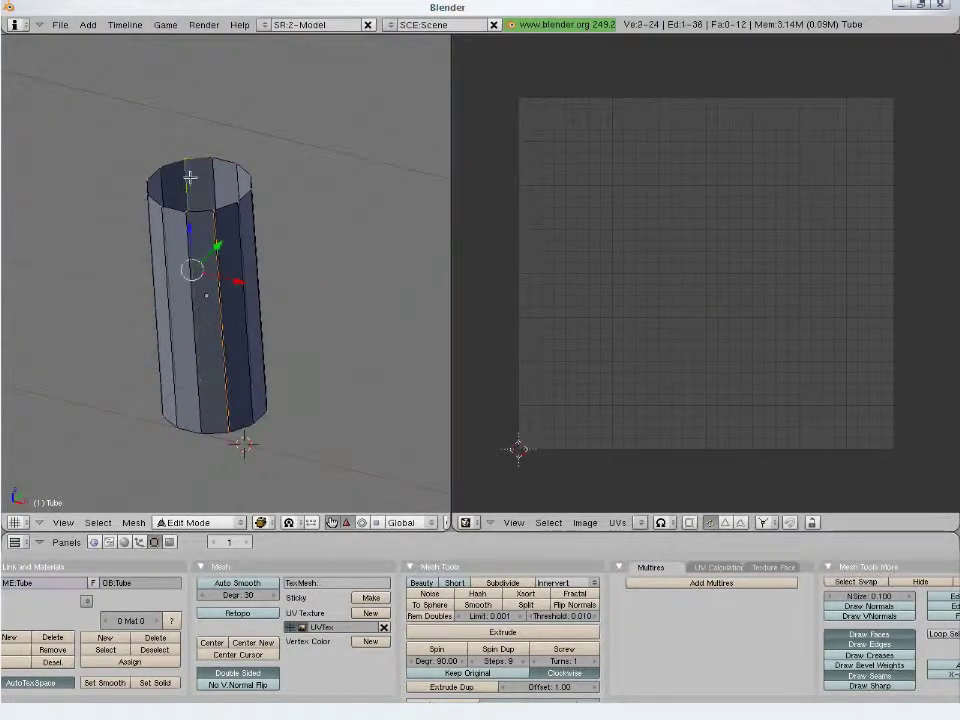
key("ctrl+e")
left_click(195, 378)
Unwrap the whole tube again with both seams and shrink each of the two UV islands separately
key("a")
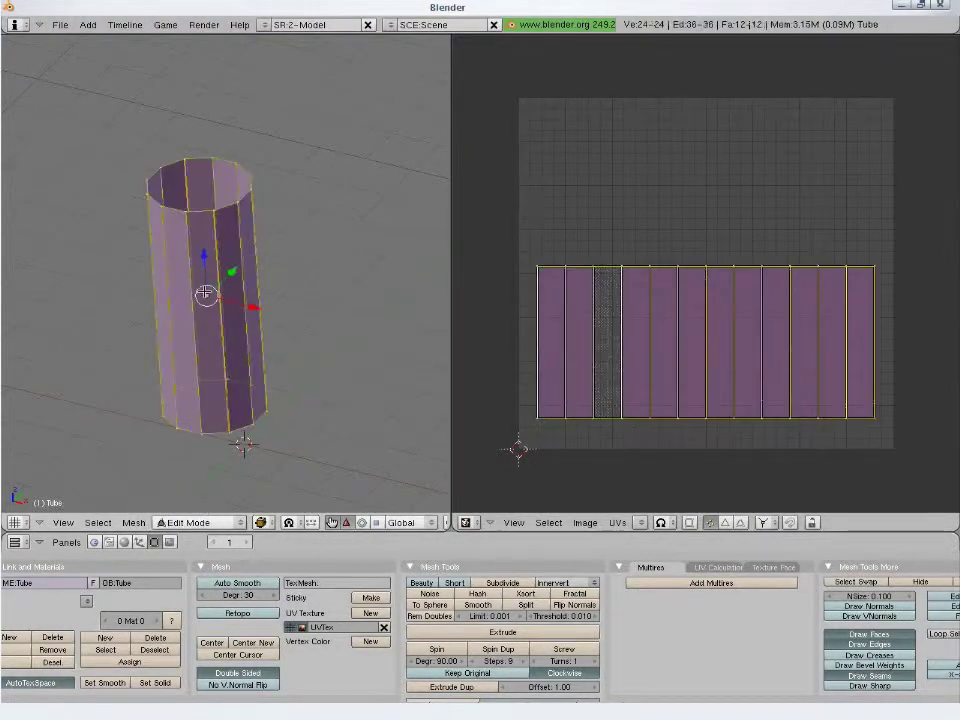
key("u")
left_click(205, 291)
key("a")
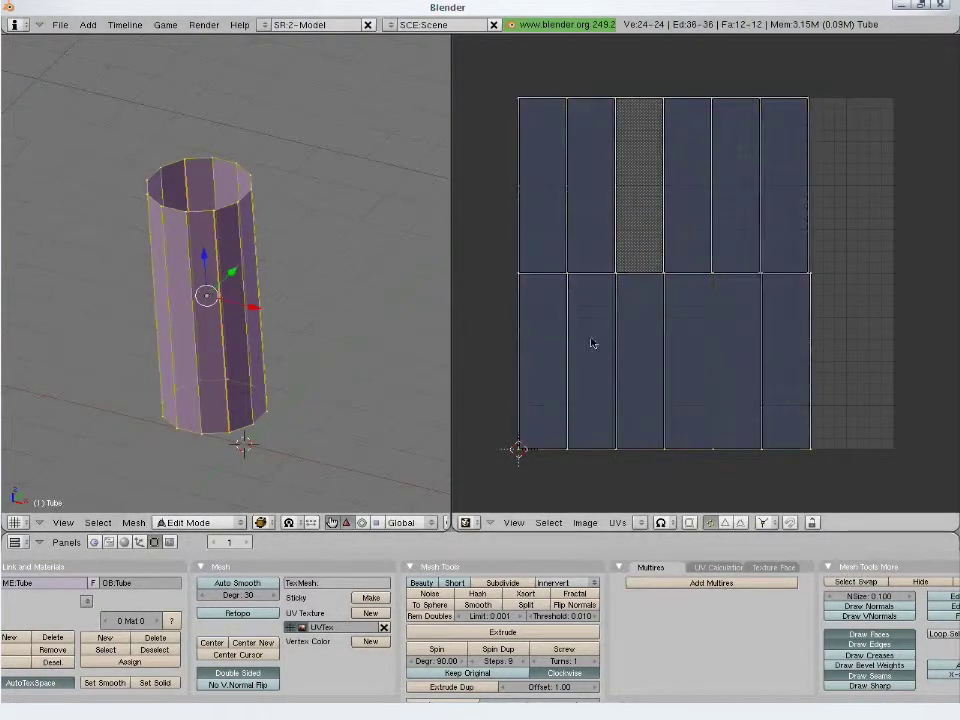
key("l")
key("s")
left_click(829, 459)
key("l")
key("s")
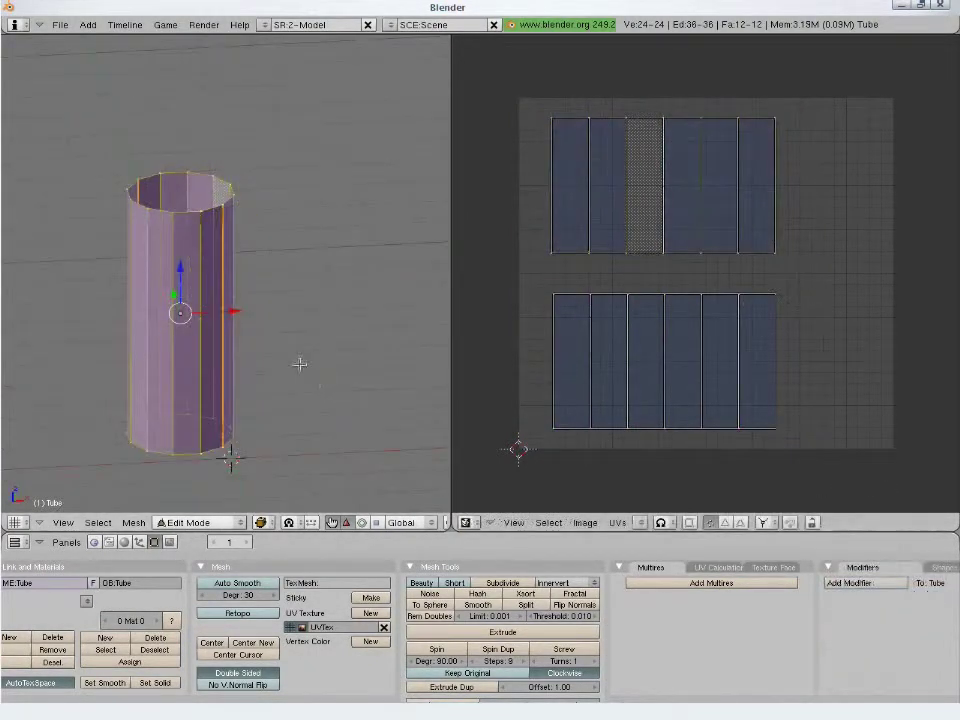
Cap the tube's top by extruding its rim edges, scaling them inward and merging them at the centre
key("a")
right_click(186, 210, "alt")
key("e")
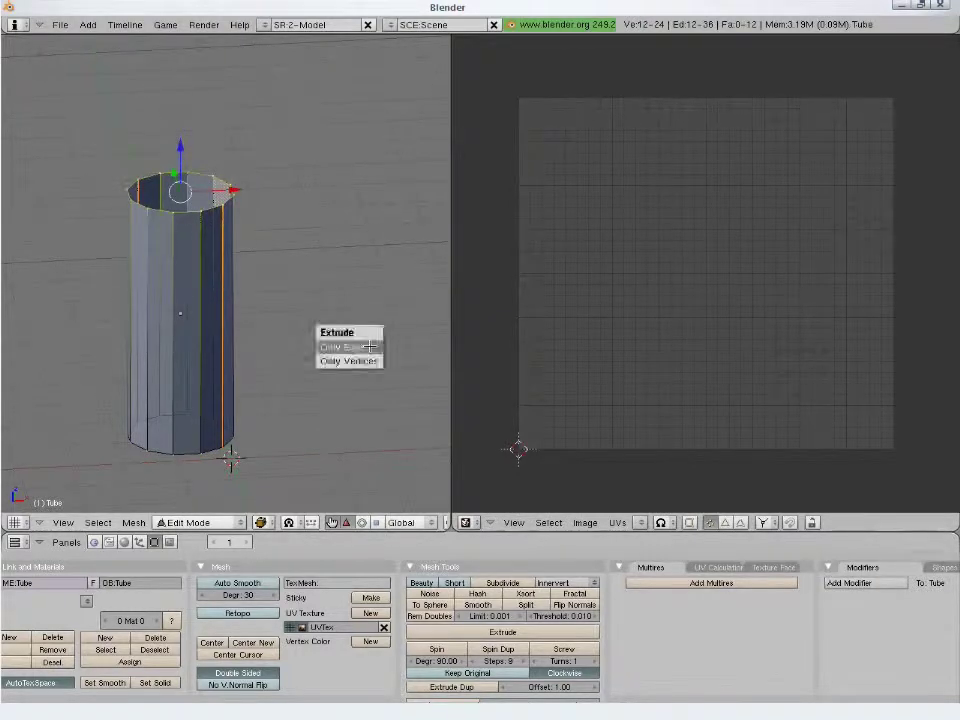
left_click(369, 346)
right_click(369, 346)
key("s")
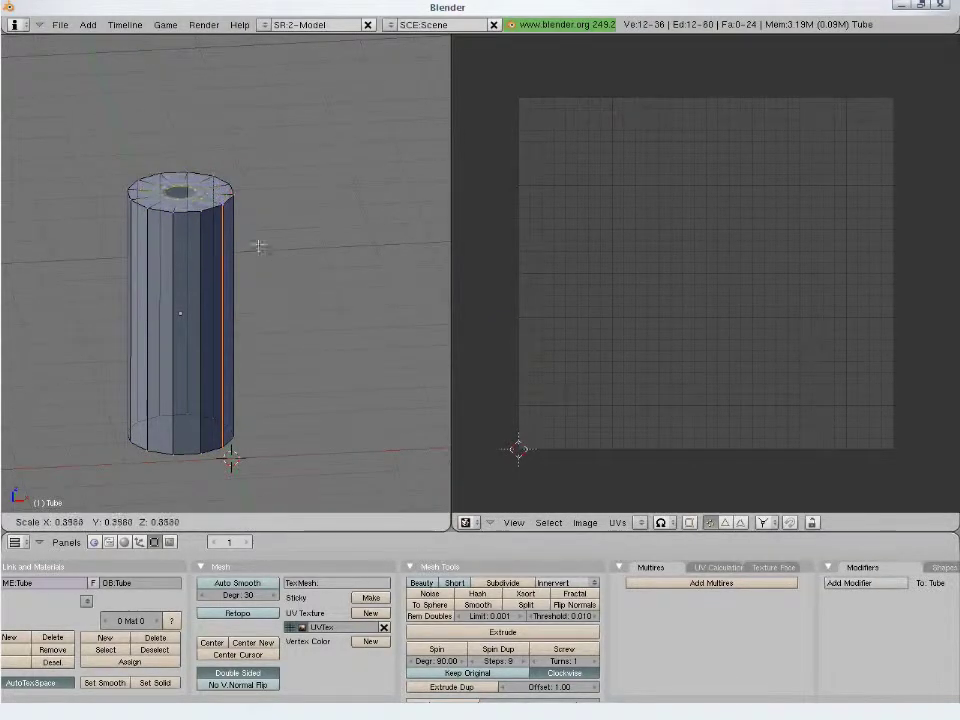
left_click(242, 236)
key("alt+m")
left_click(240, 233)
key("a")
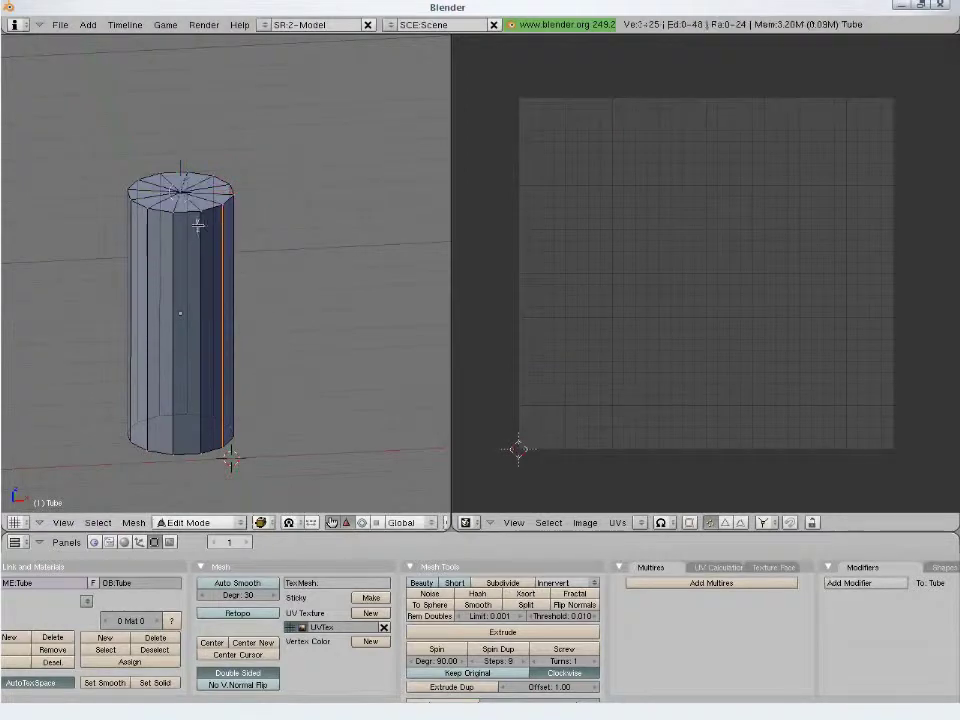
Unwrap the entire capped tube without a seam around its top rim
key("a")
key("u")
left_click(300, 300)
middle_click_drag(250, 350, 126, 375)
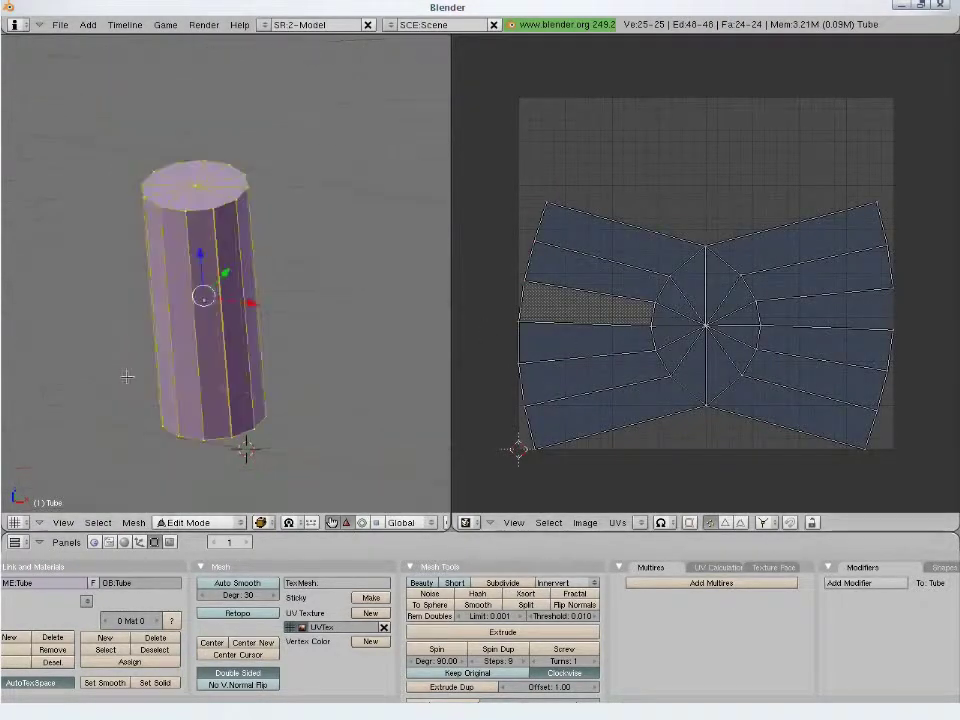
Select the edge loop around the tube's top rim and mark it as a seam
key("a")
key("a")
right_click(201, 204, "alt")
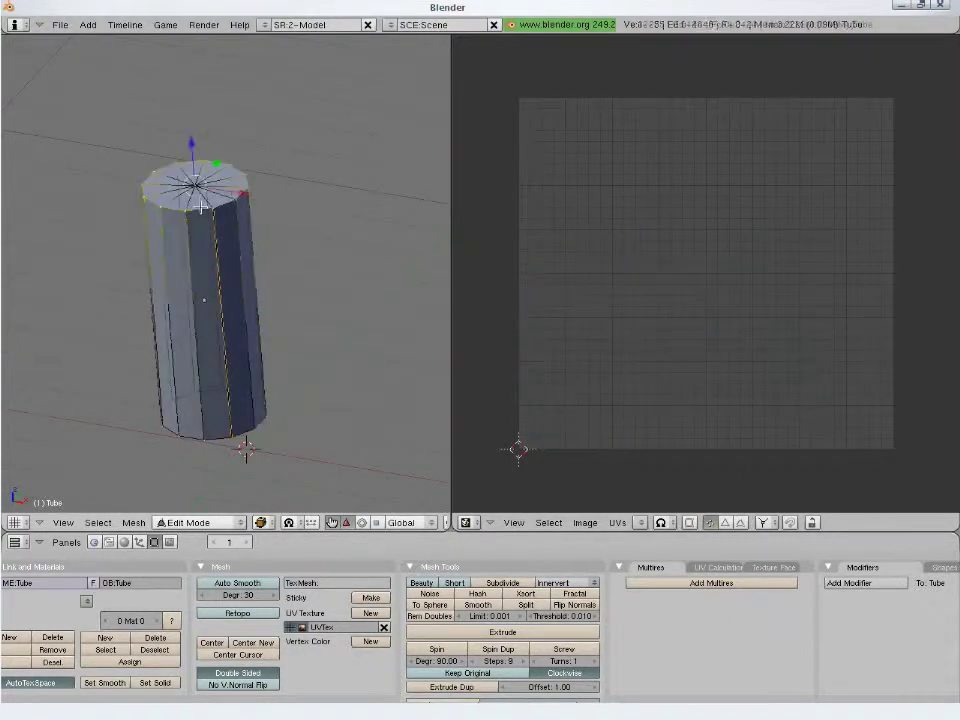
key("ctrl+e")
left_click(253, 258)
Unwrap the whole capped tube again with the top rim marked as a seam
key("a")
key("u")
key("Return")
key("u")
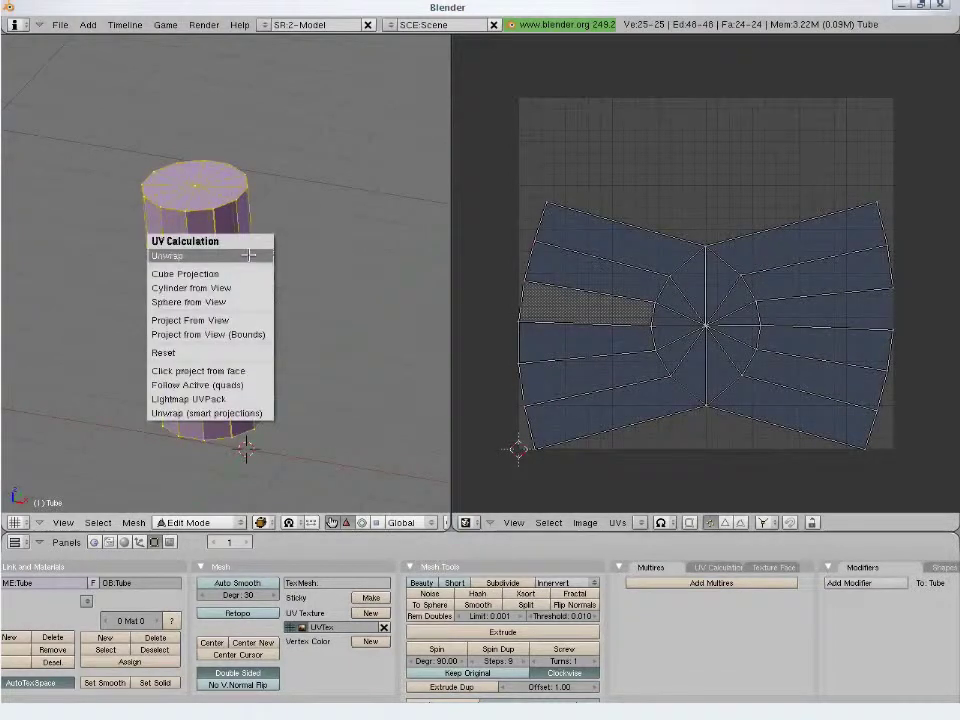
key("Return")
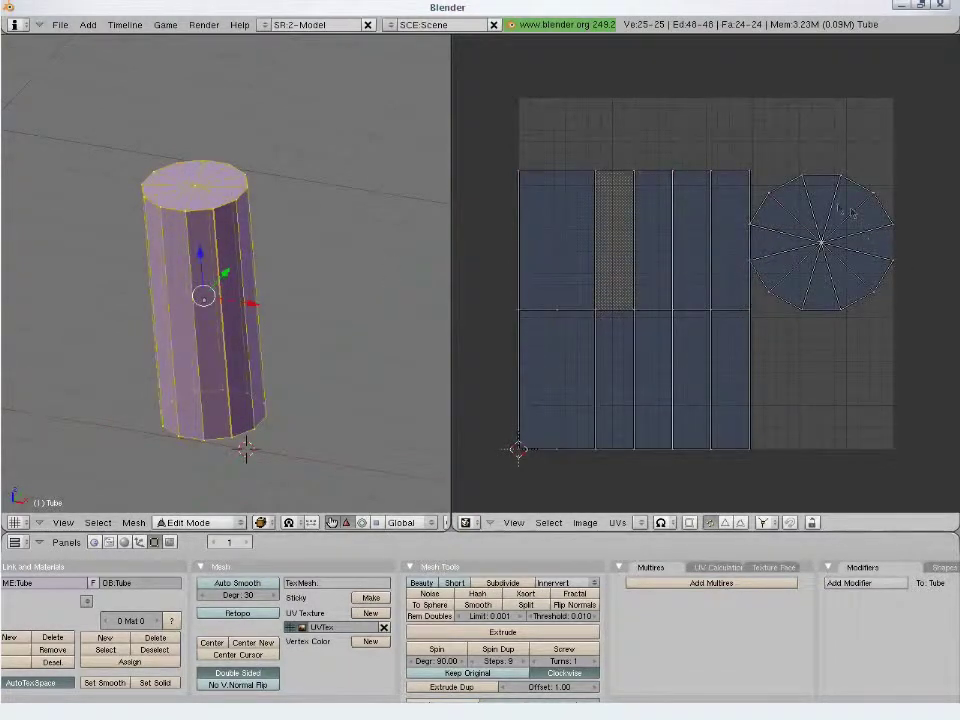
Select the vertical edge line down the front of the tube and clear its seam
key("a")
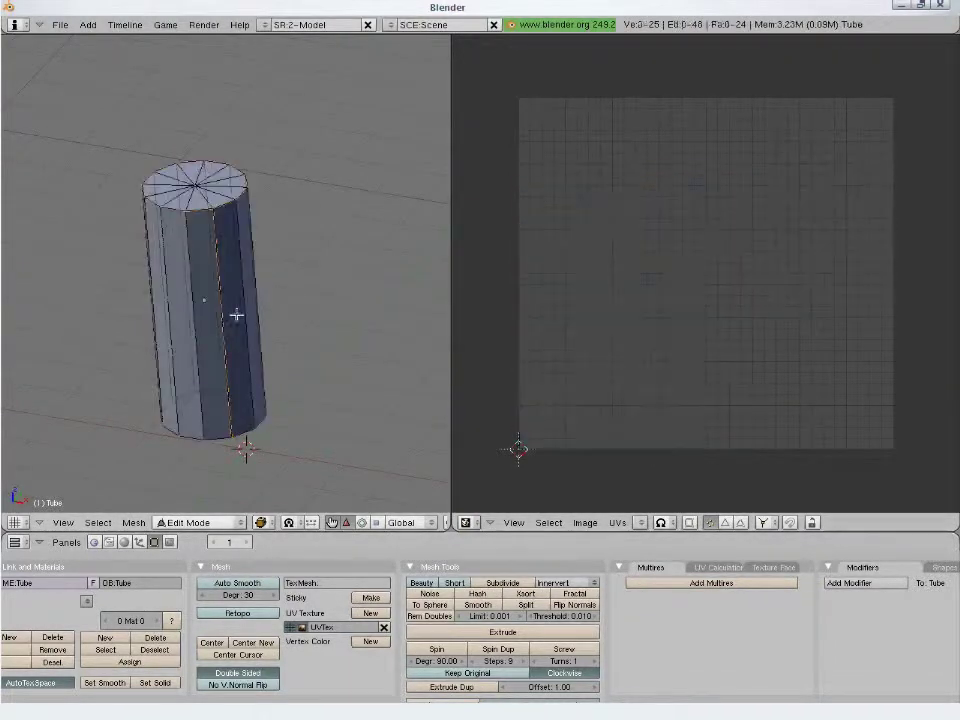
right_click(223, 307, "alt")
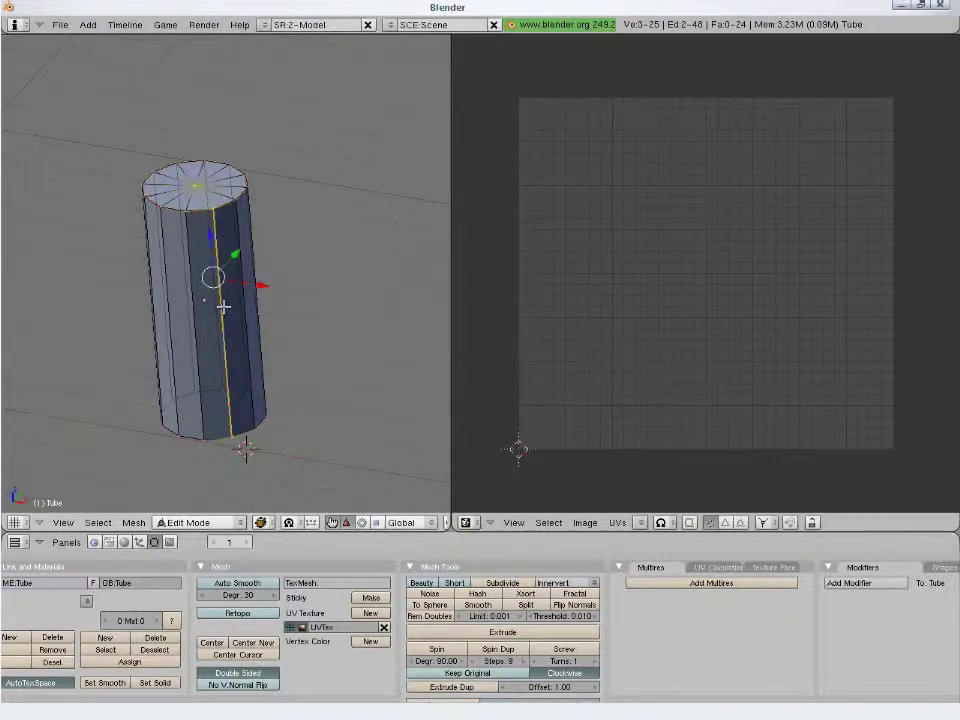
key("e")
key("ctrl+e")
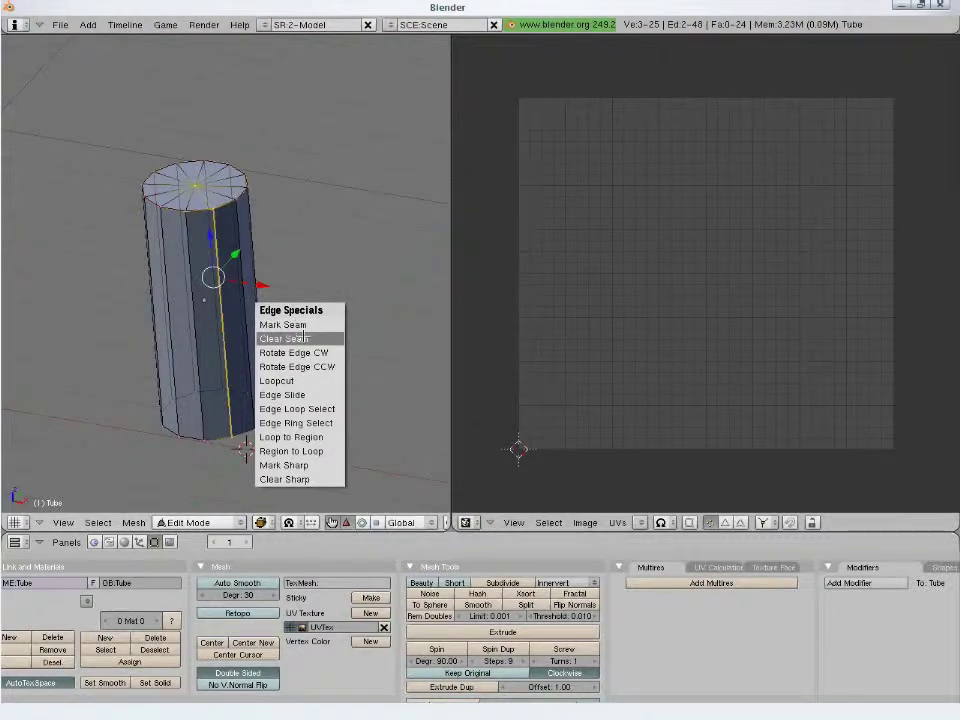
left_click(303, 337)
Select the entire tube and unwrap it with only one vertical seam and the rim seam
key("a")
key("a")
key("u")
left_click(303, 337)
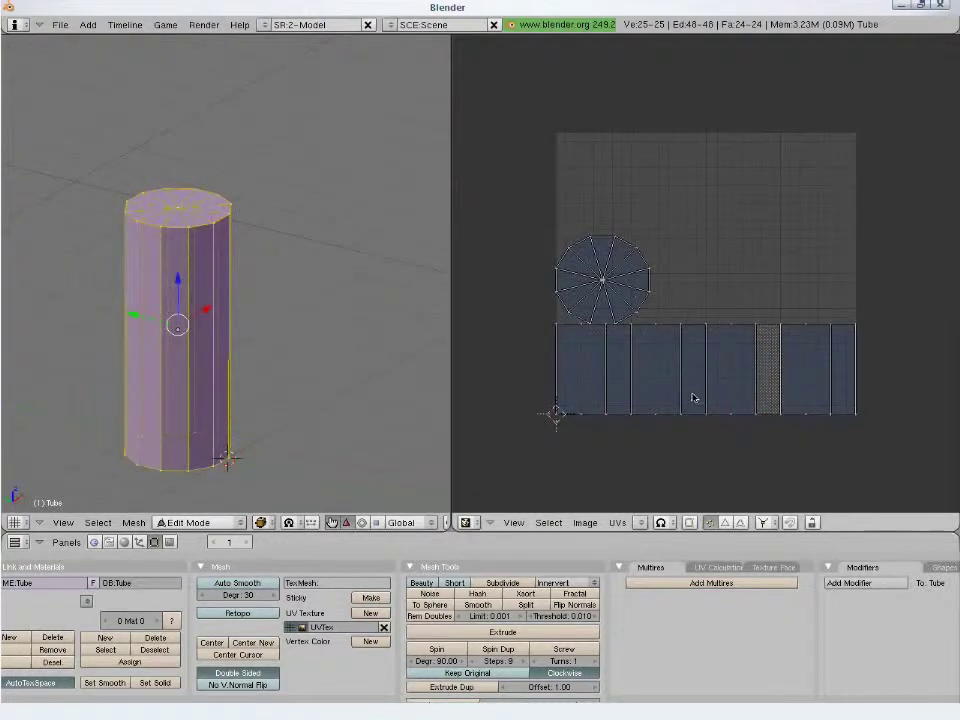
Box-select the cap island and the wall island's upper UV row and move them straight up to make the wall taller
middle_click_drag(693, 398, 679, 393)
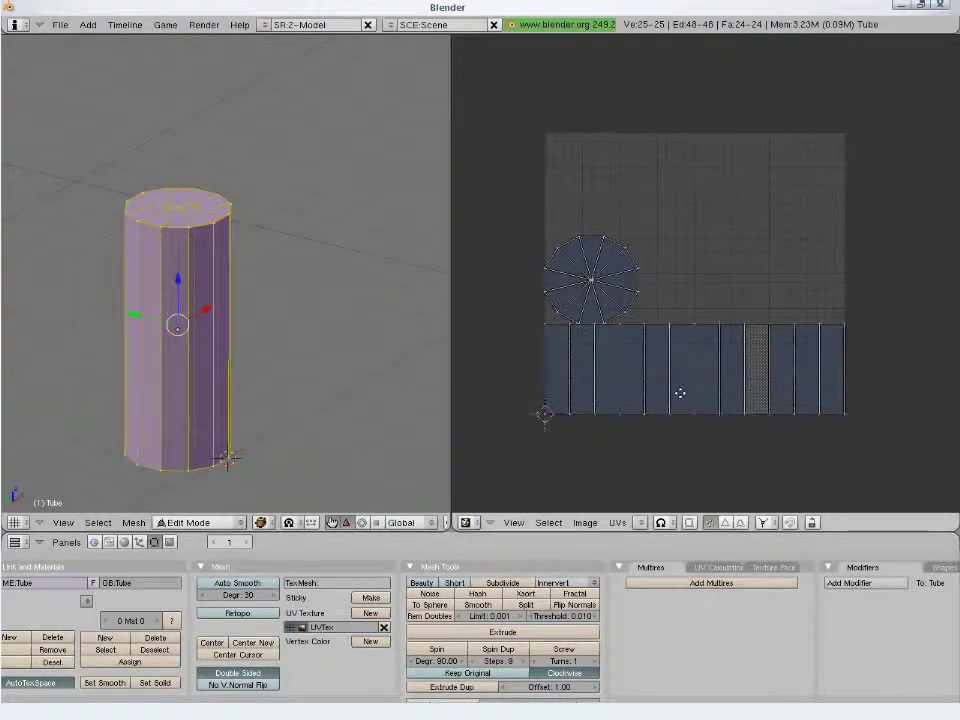
key("a")
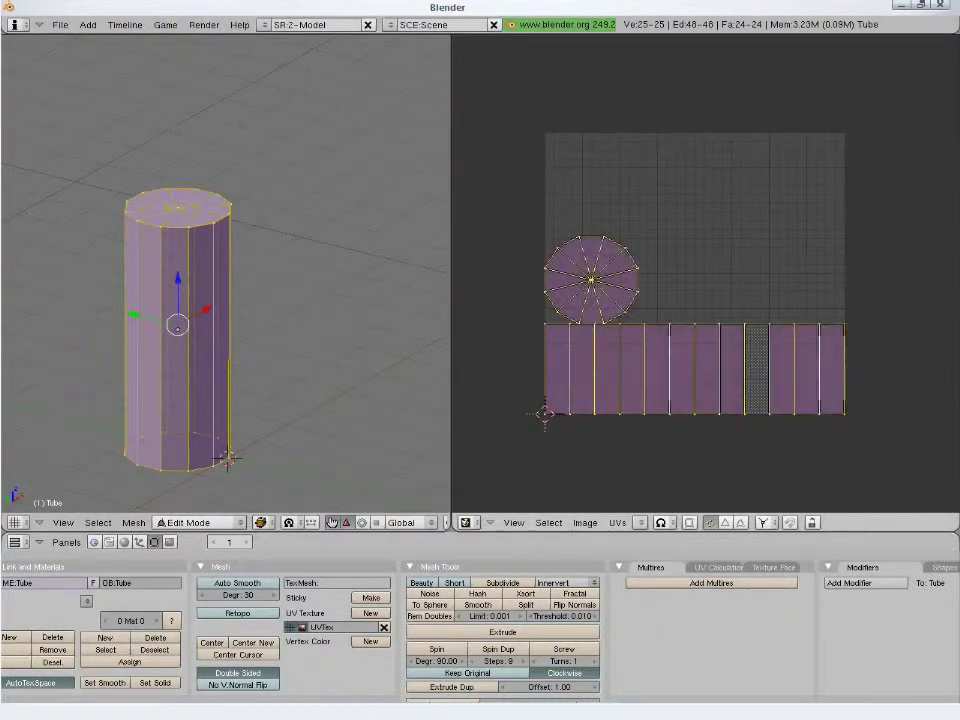
key("a")
key("b")
left_click_drag(908, 208, 482, 373)
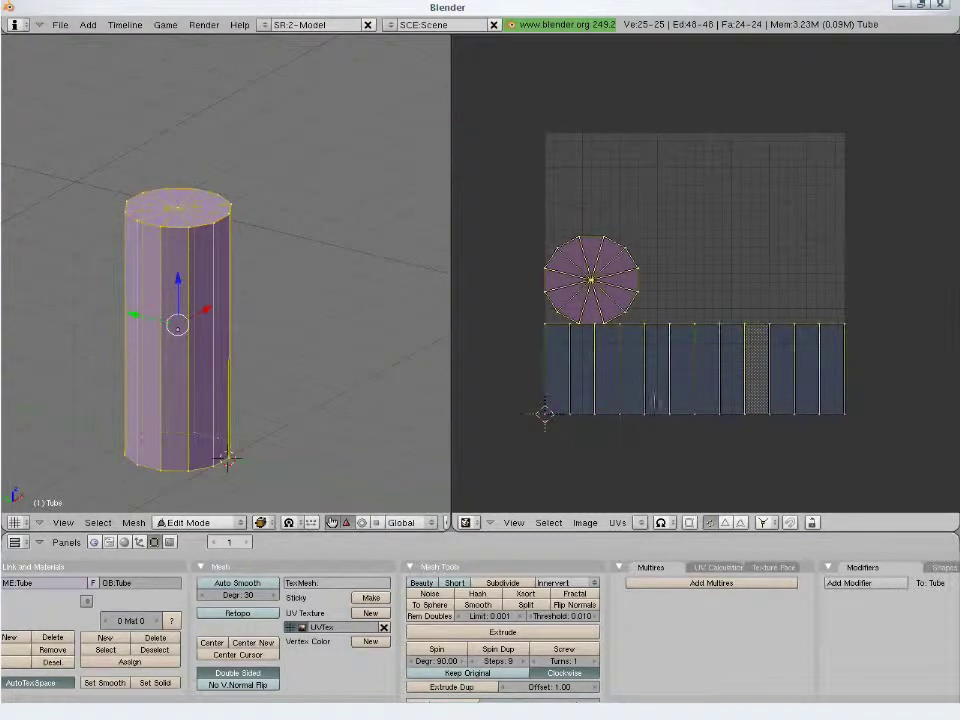
key("g")
left_click(664, 335)
Try moving, scaling and rotating all the UVs together
key("a")
key("a")
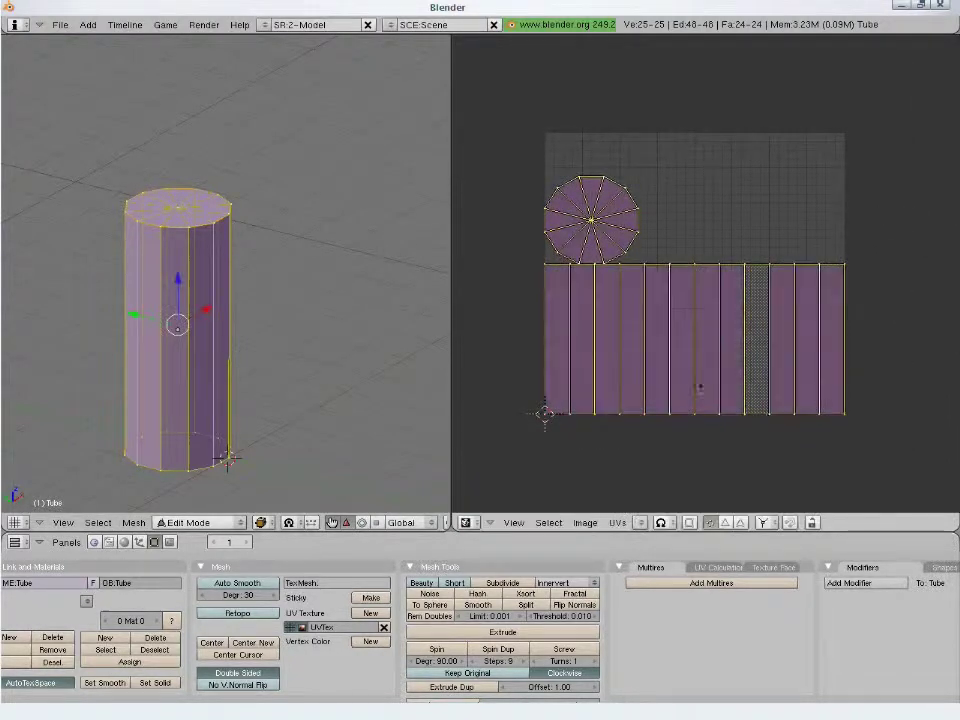
key("g")
left_click(750, 360)
key("s")
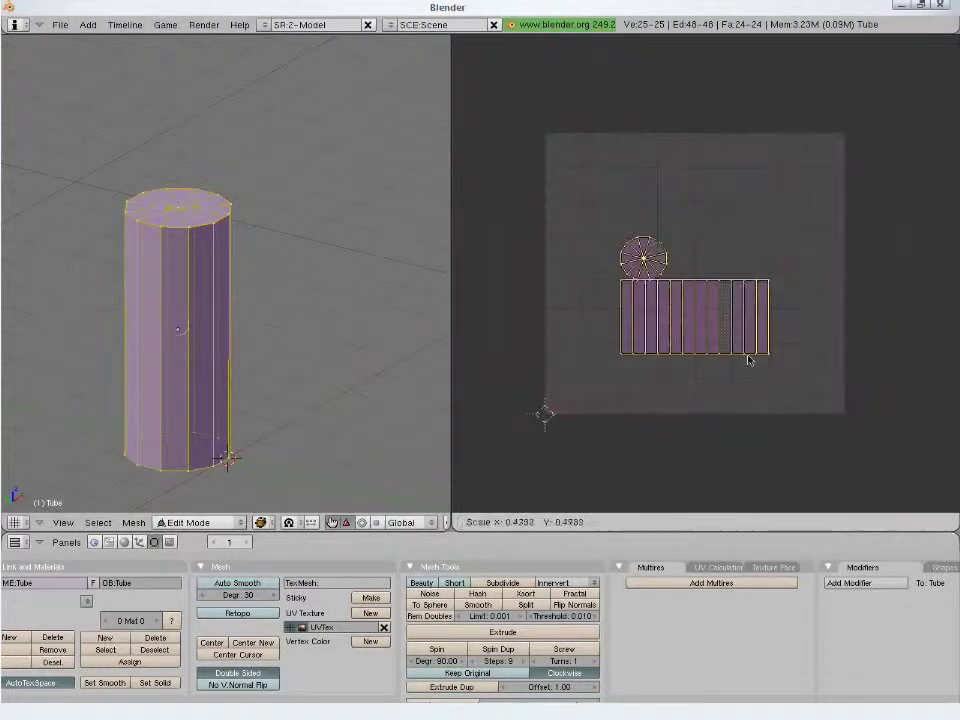
left_click(780, 388)
key("r")
key("Escape")
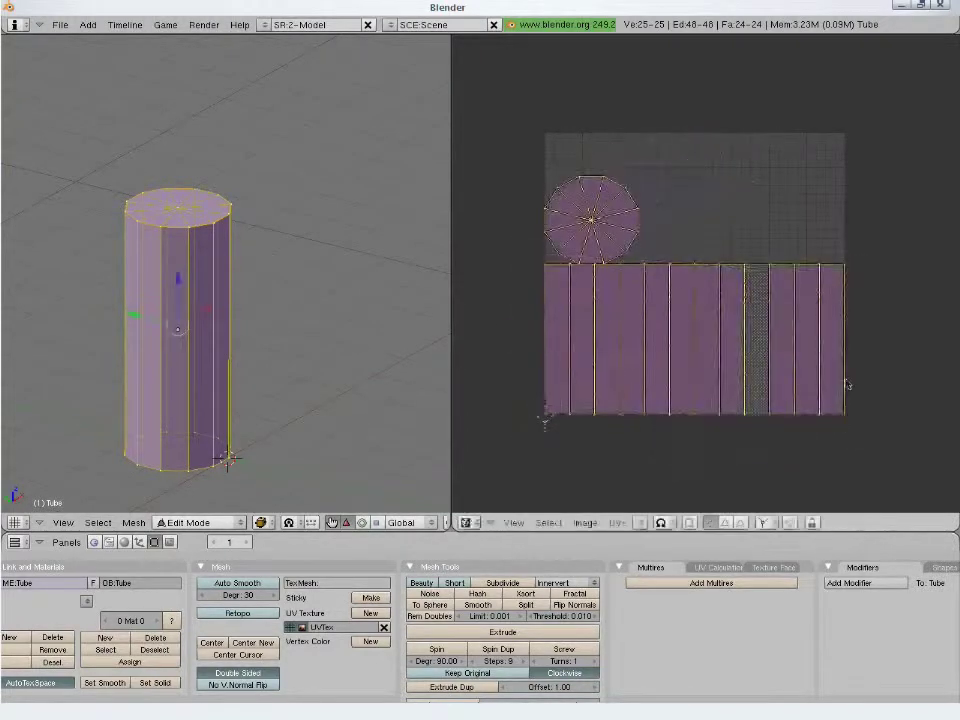
Select each UV island as linked UVs and move the wall island down and the round cap island up, apart from each other
key("a")
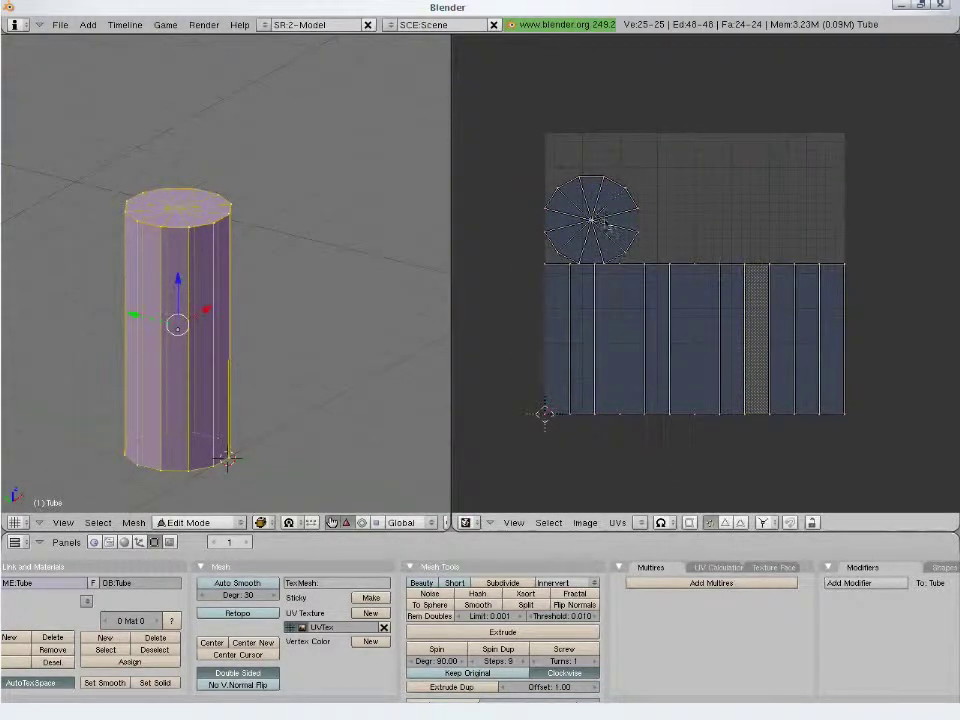
key("l")
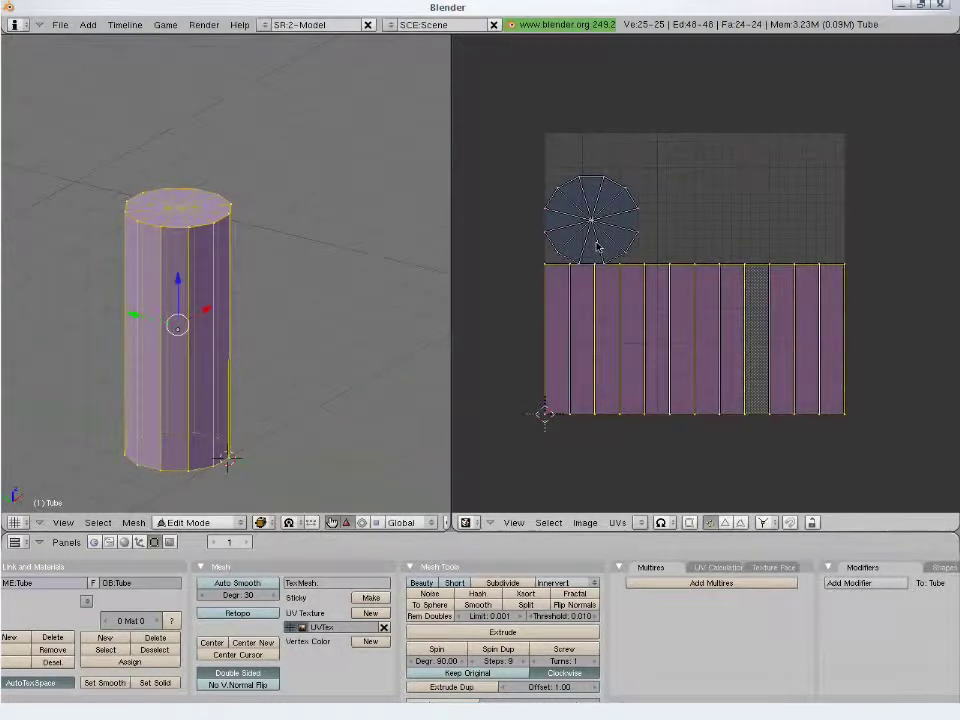
key("g")
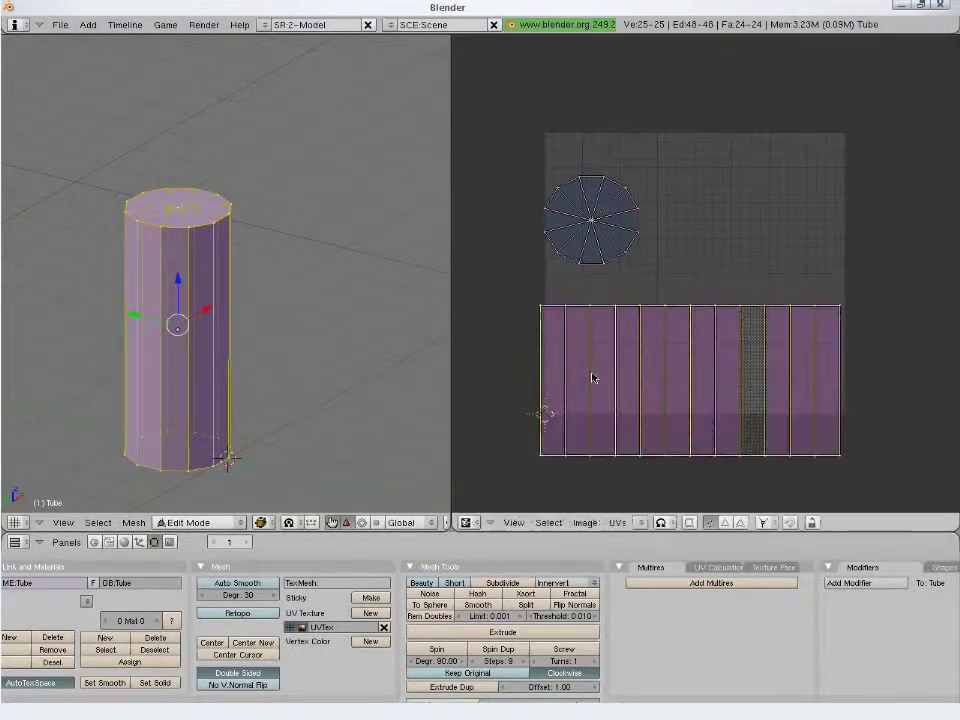
left_click(594, 379)
key("a")
key("l")
key("g")
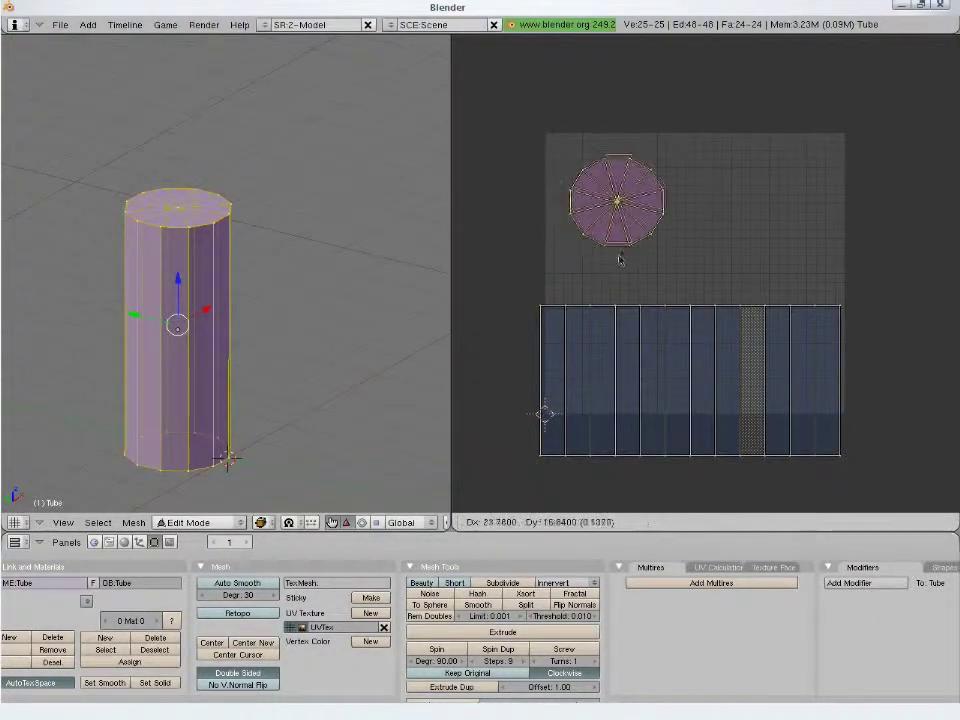
left_click(621, 250)
Straighten the wall island's upper and lower UV rows into horizontal lines with the Weld/Align options
key("a")
key("b")
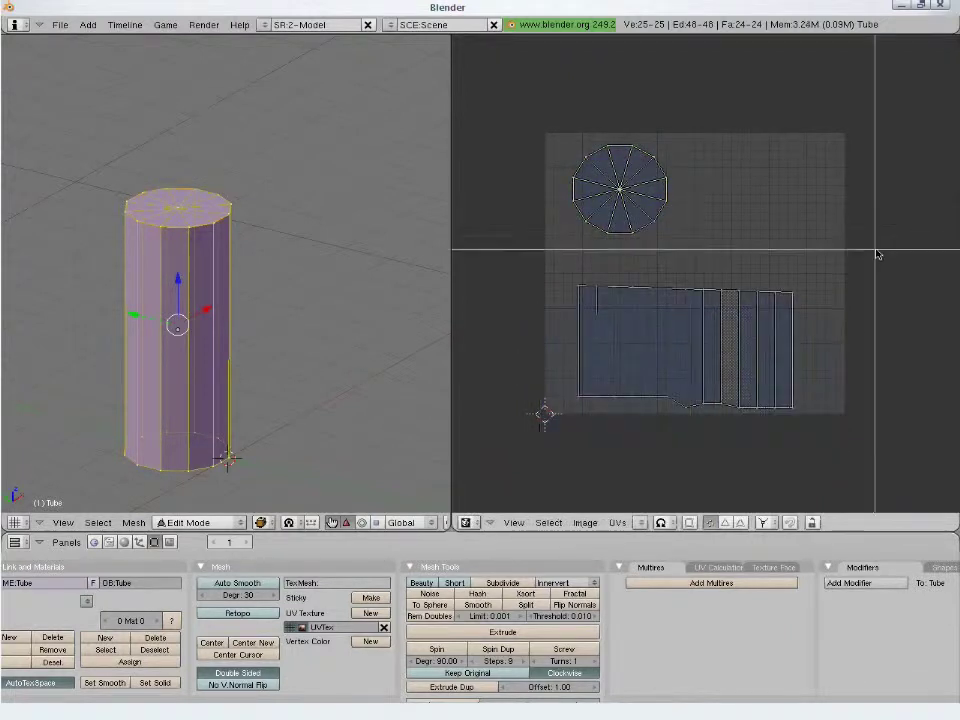
left_click_drag(877, 255, 516, 360)
key("w")
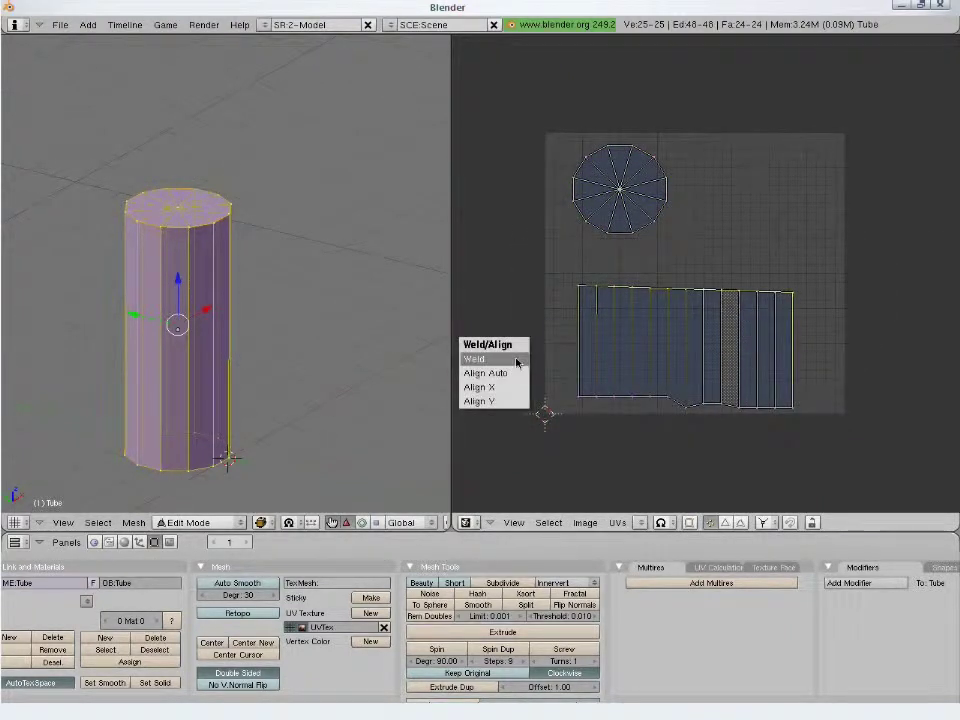
left_click(511, 384)
key("b")
left_click_drag(509, 372, 839, 455)
key("w")
left_click(840, 456)
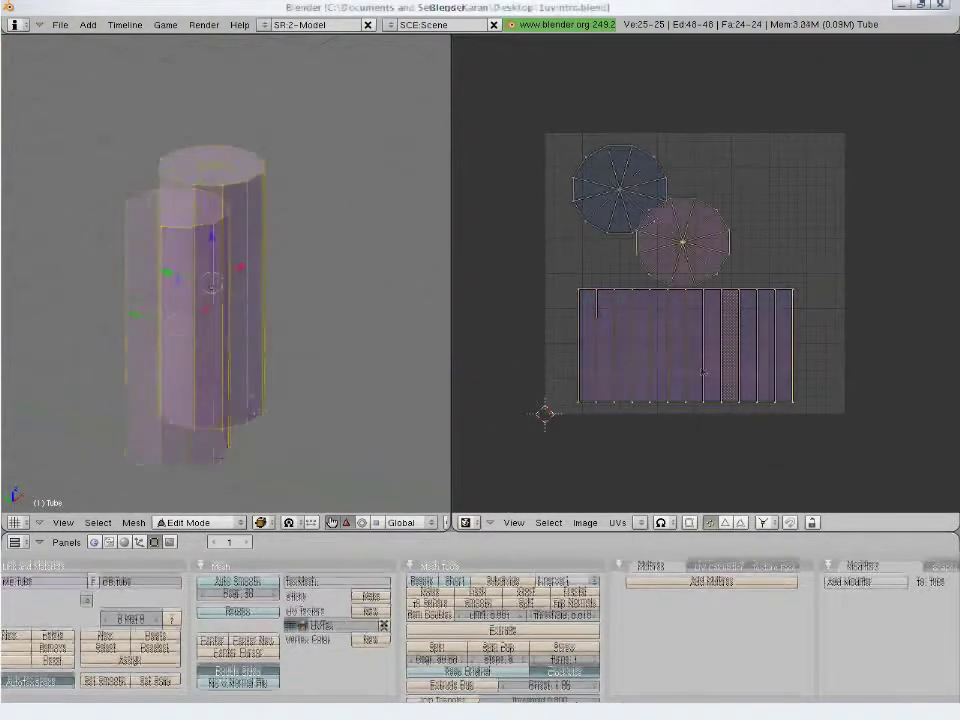
Turn on synced selection between the UV and 3D views and select individual vertices on the tube's top rim
left_click(689, 524)
key("a")
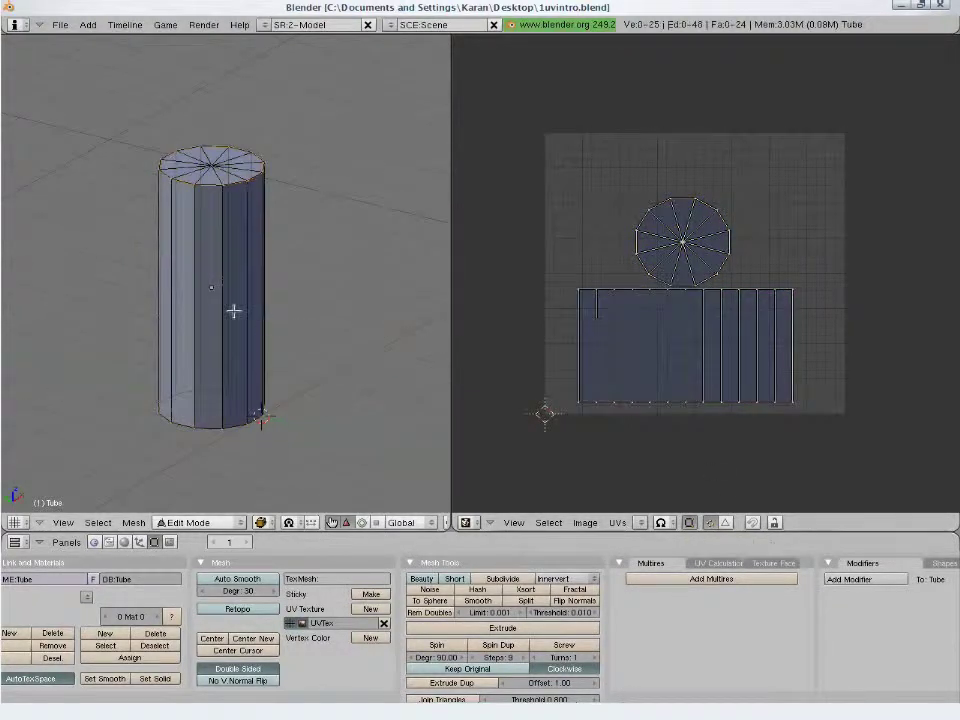
right_click(222, 183)
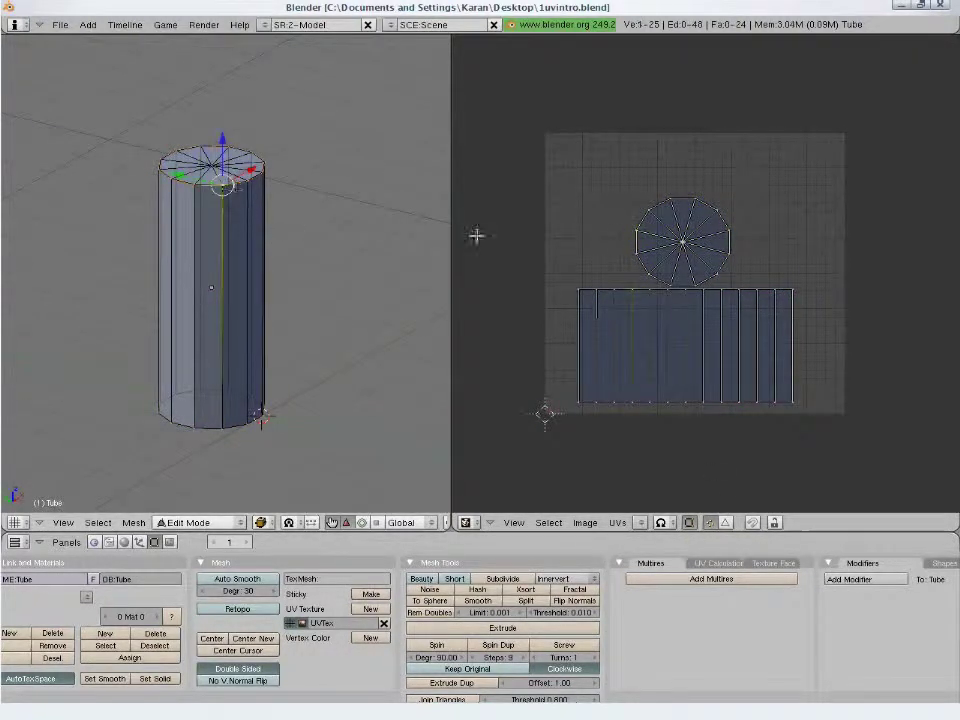
middle_click_drag(375, 306, 188, 222)
right_click(189, 180)
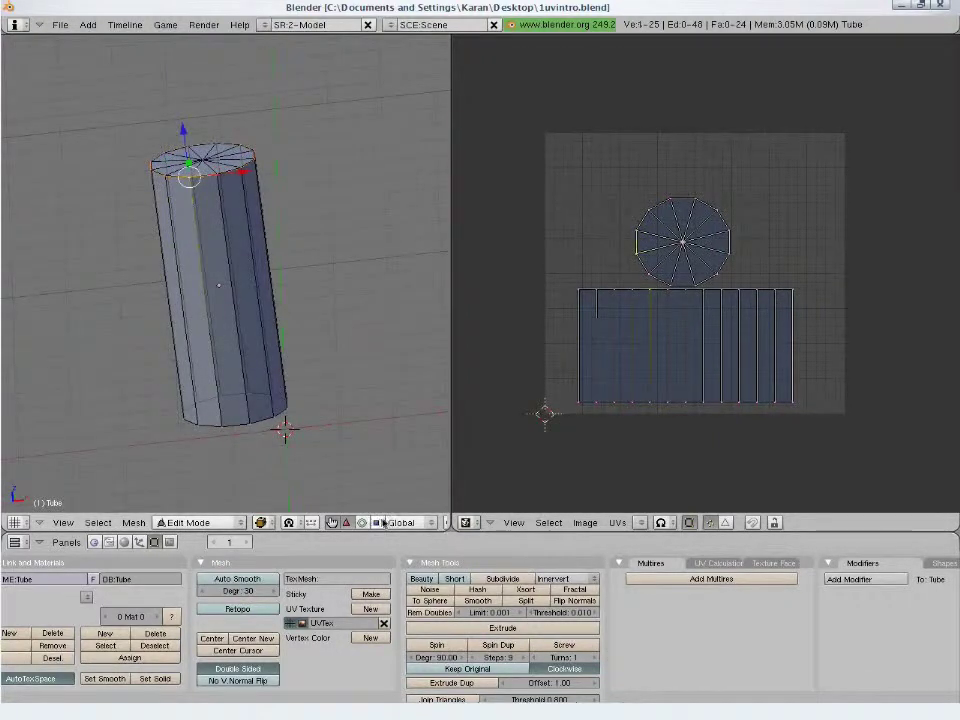
Switch to edge selection and pick individual vertical edges on the tube and in the UV layout
middle_click_drag(383, 523, 263, 523)
left_click(398, 522)
right_click(214, 330)
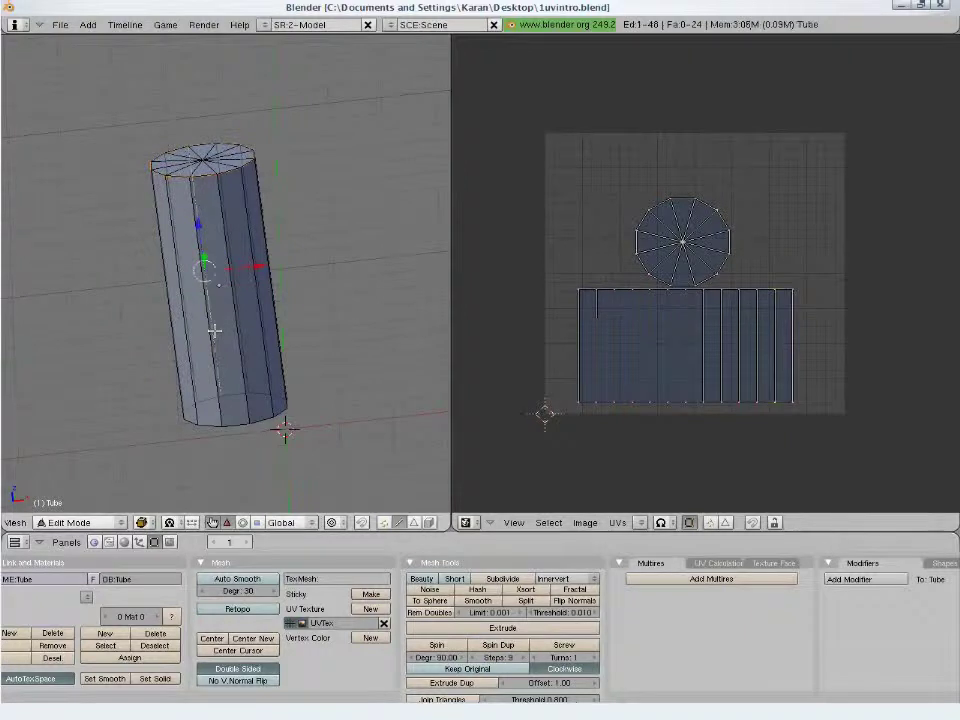
right_click(206, 332)
right_click(668, 349)
right_click(696, 347)
right_click(697, 350)
middle_click_drag(229, 344, 120, 357)
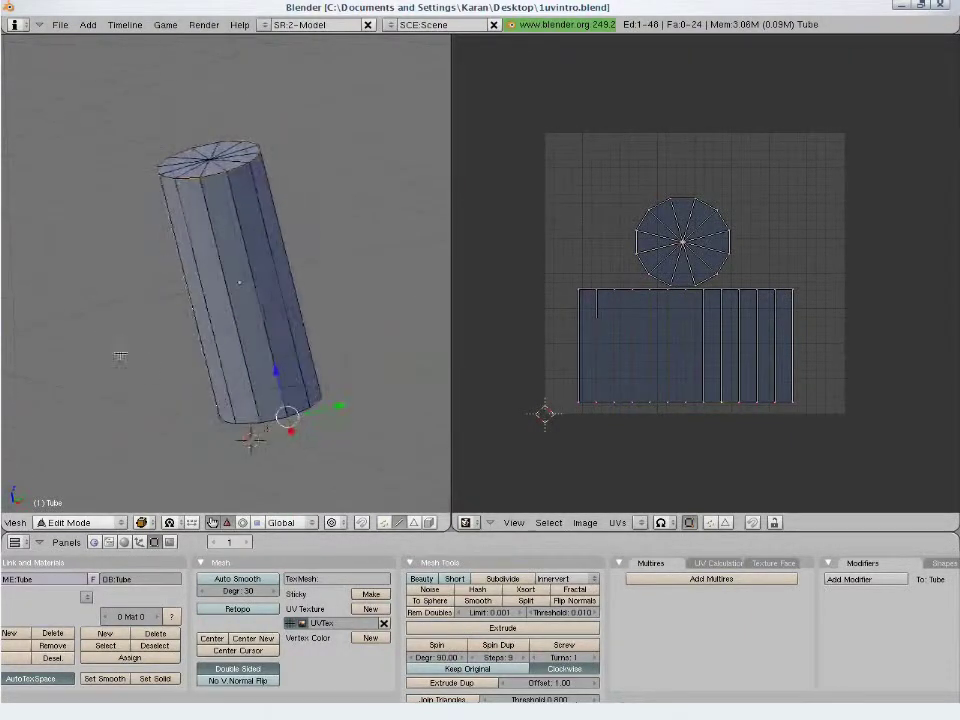
Switch to face selection and pick a side face on the tube and a cap face in the UV layout
left_click(415, 522)
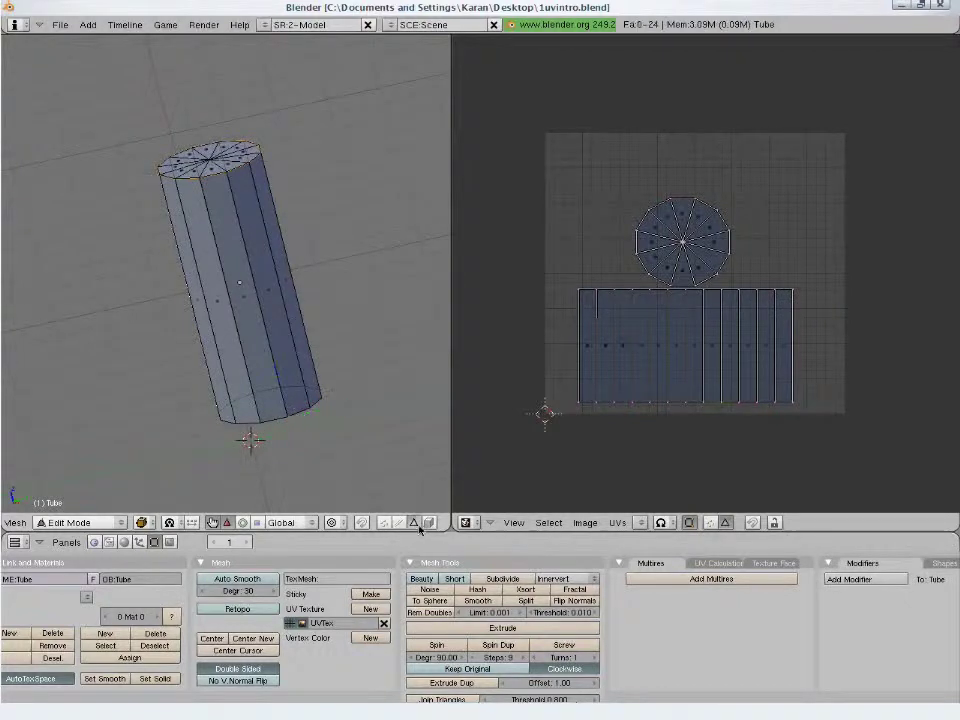
right_click(240, 298)
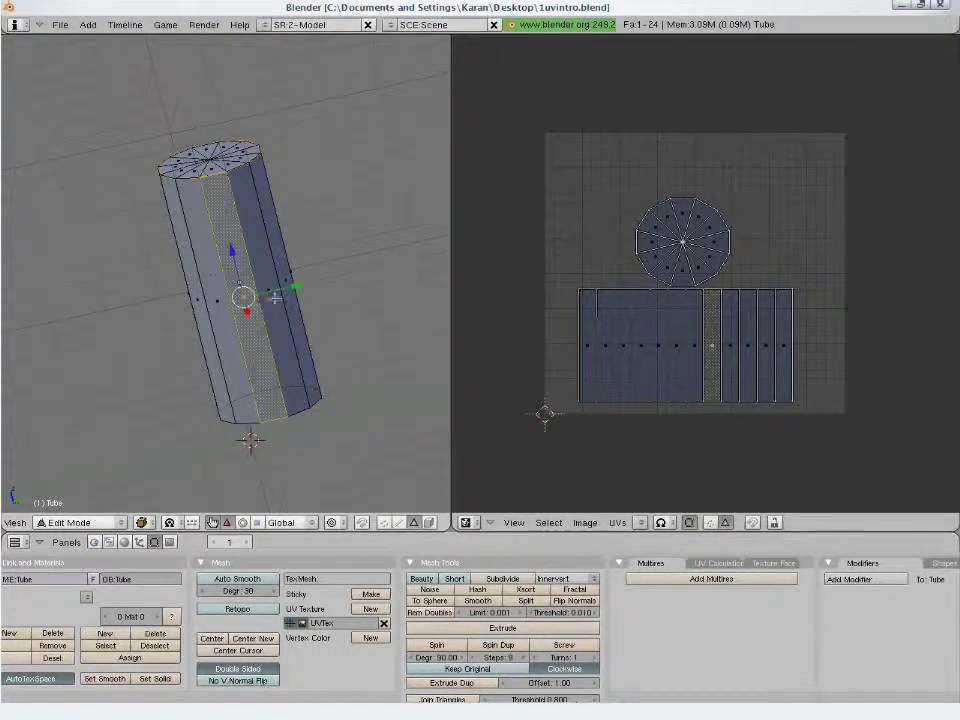
middle_click_drag(328, 326, 368, 319)
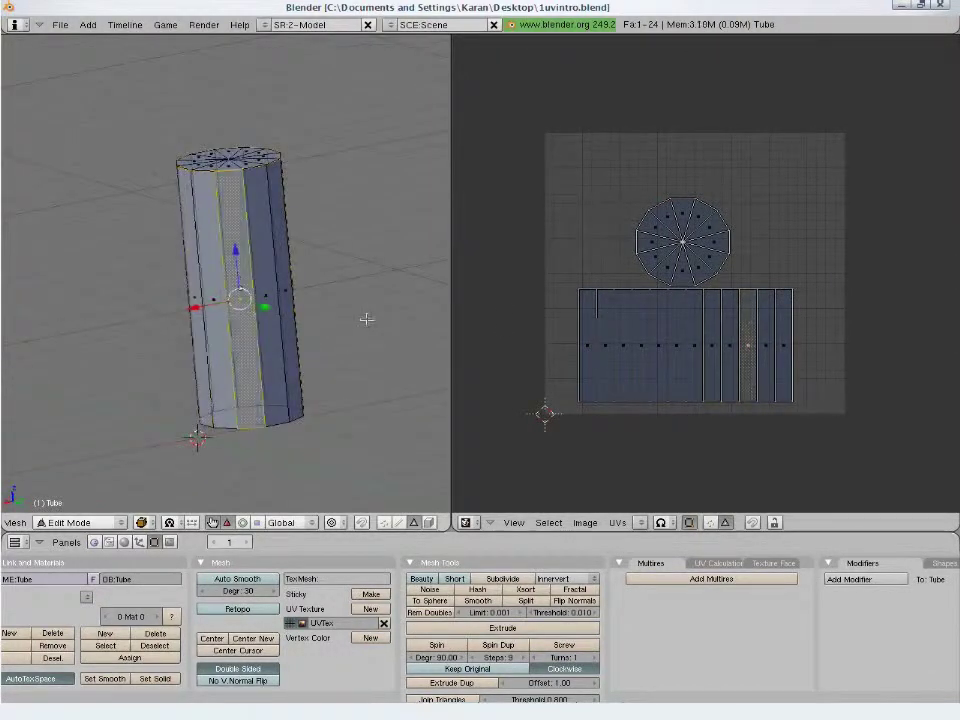
right_click(680, 279)
middle_click_drag(264, 304, 215, 341)
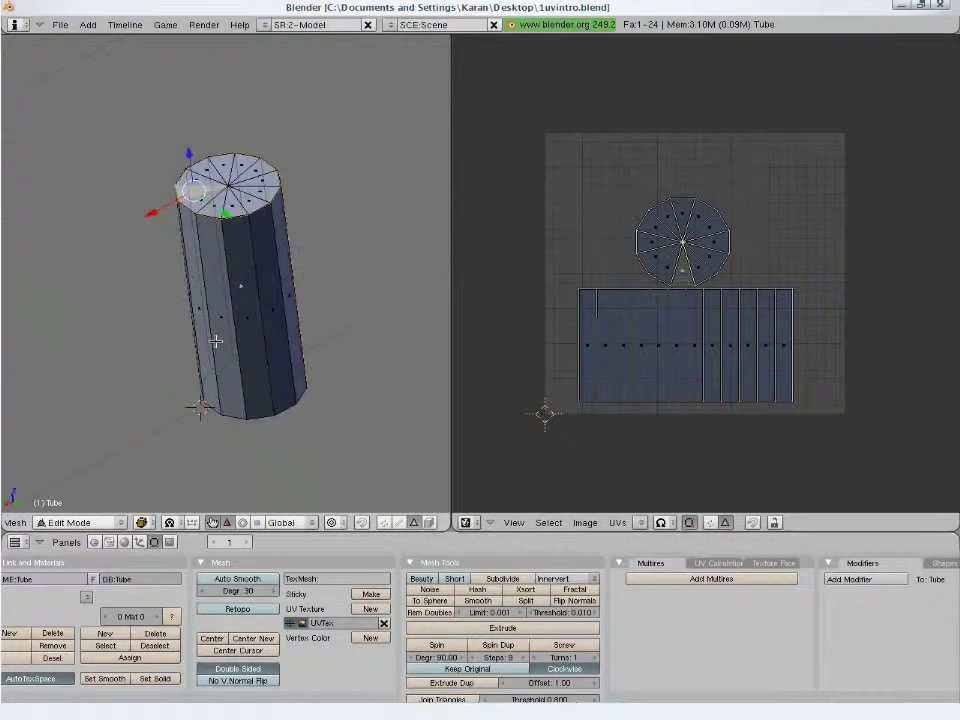
Turn off synced selection between the UV and 3D views, with nothing left selected on the tube
key("a")
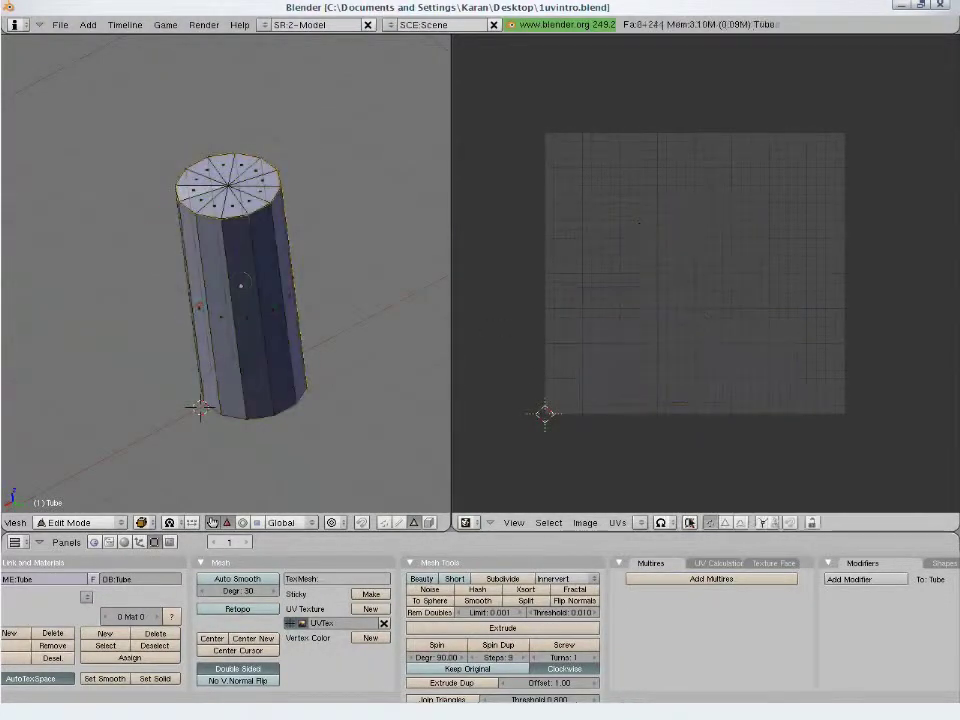
left_click(689, 522)
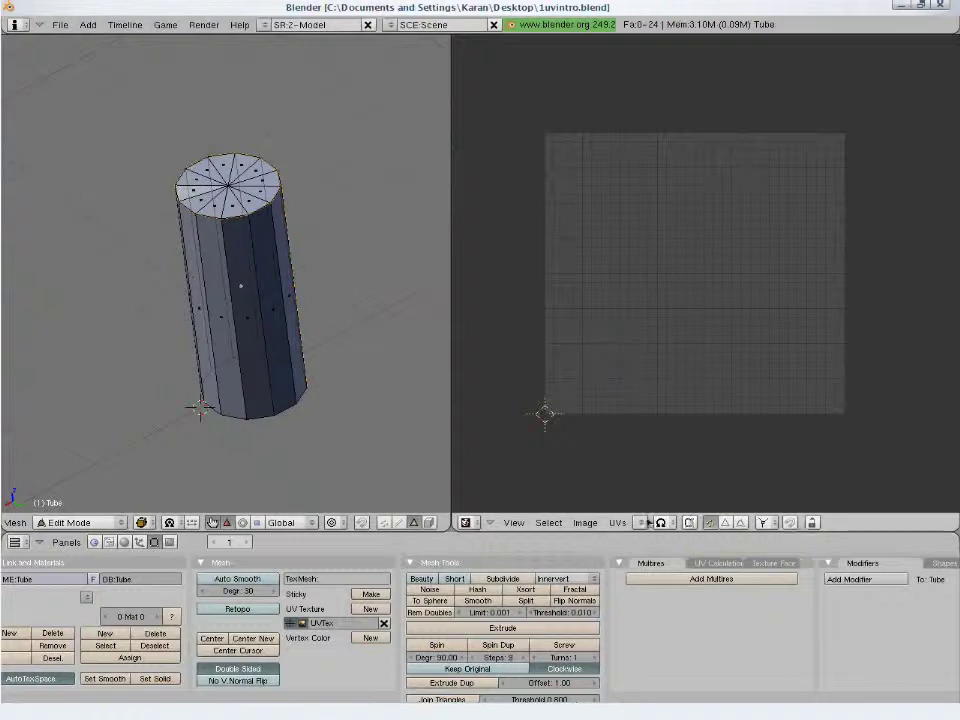
key("Tab")
key("Tab")
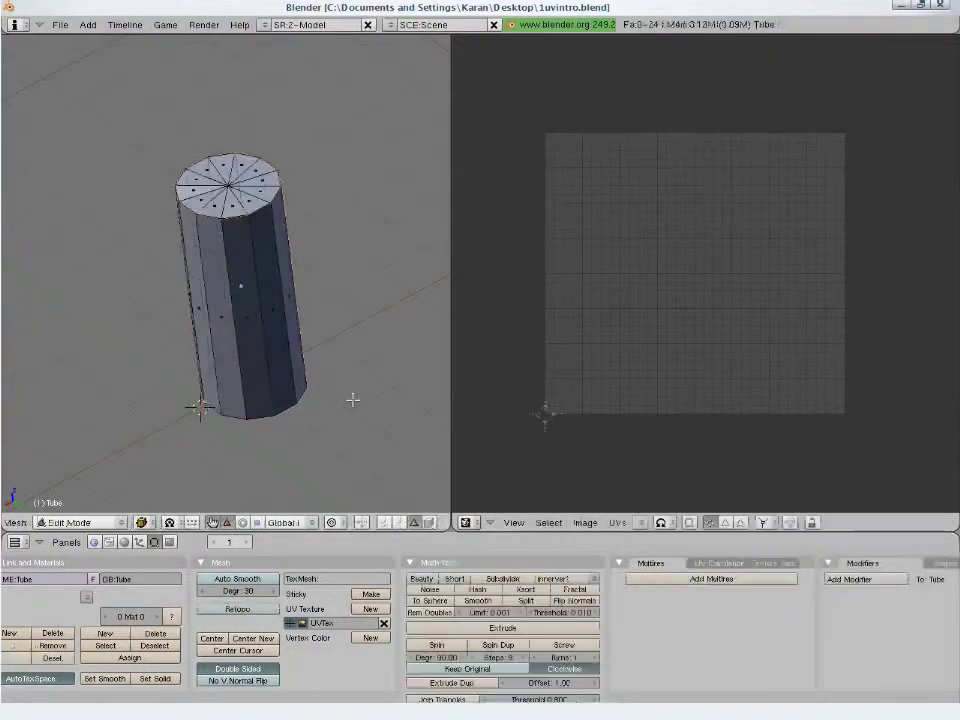
Select all of the tube's faces and create a new blank image for them with the default settings
key("a")
left_click(586, 522)
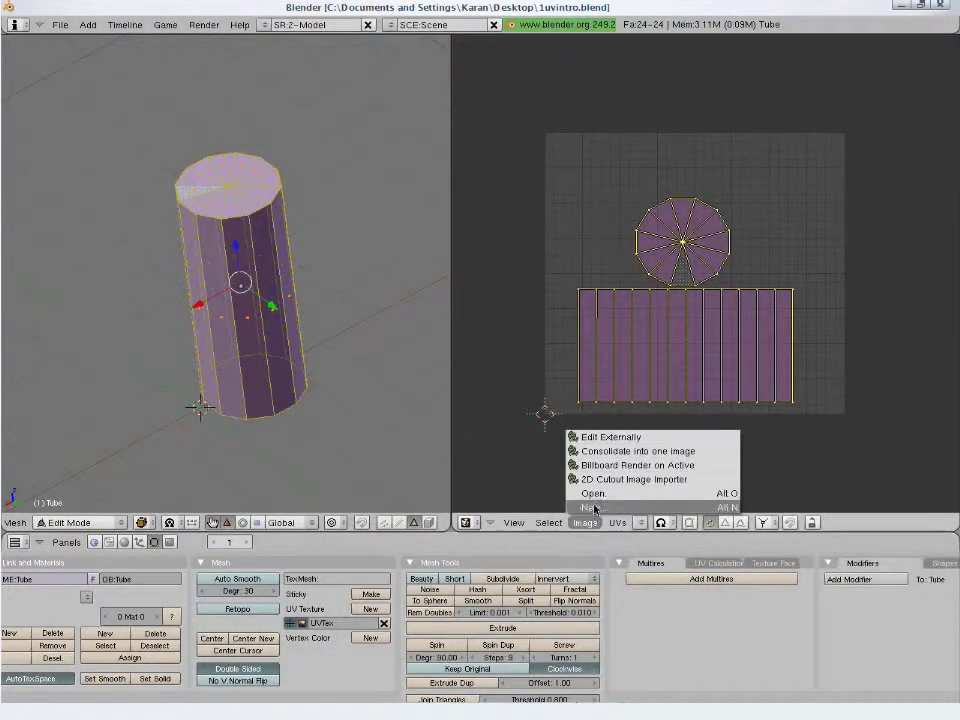
left_click(594, 508)
key("Return")
Leave Edit Mode and display the tube with textured shading
key("Tab")
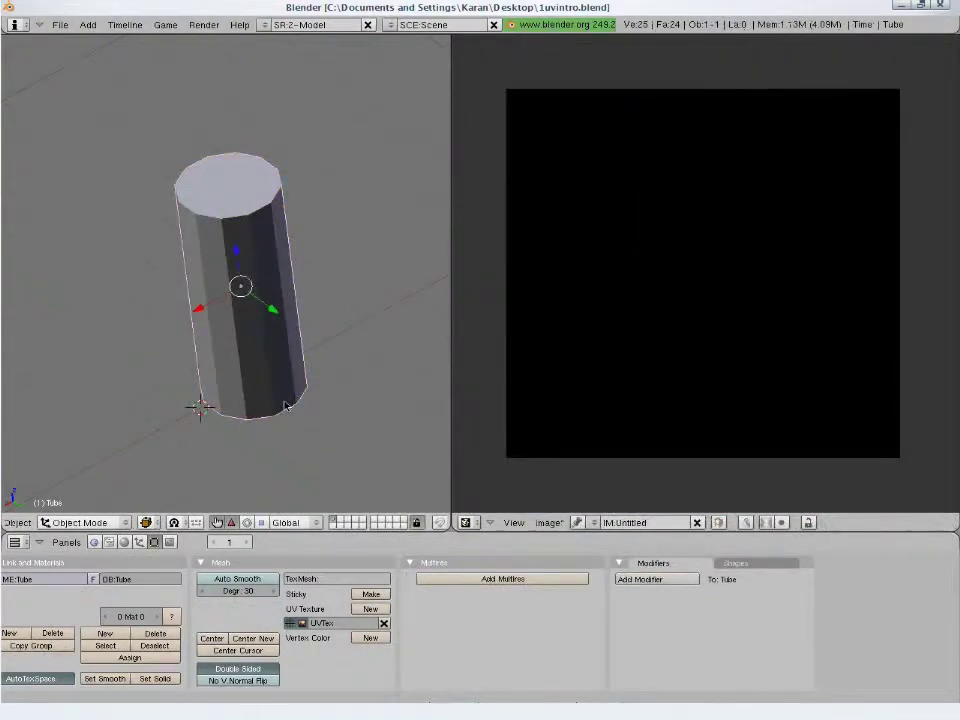
key("alt+z")
mouse_move(275, 408)
middle_mouse_down()
mouse_move(274, 371)
mouse_move(278, 398)
middle_mouse_up()
key("Tab")
key("Tab")
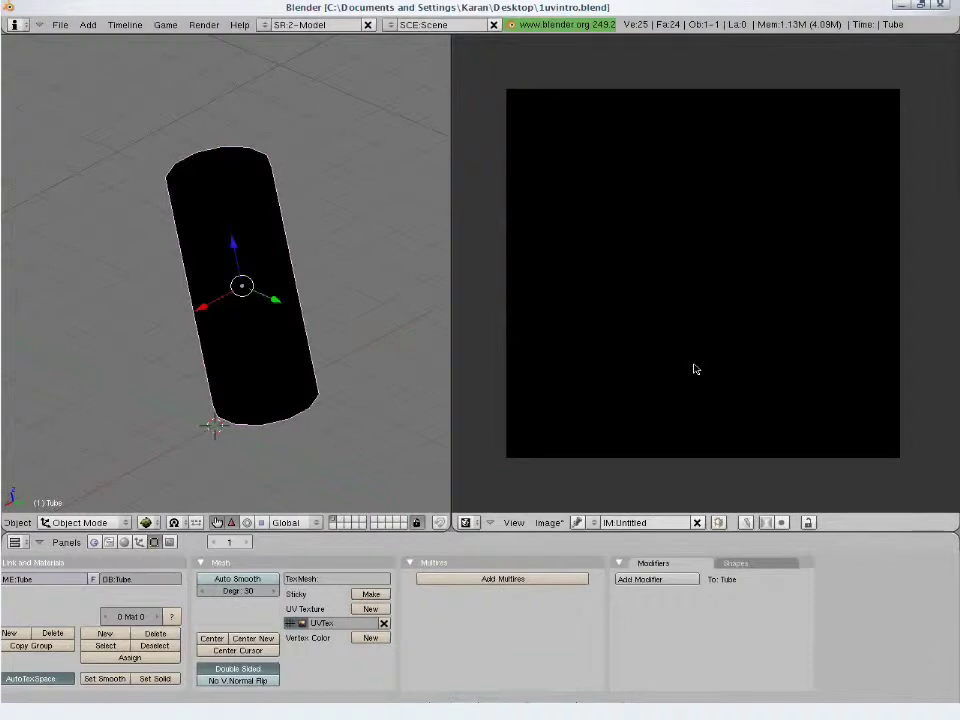
Enable painting on the image and paint a white horizontal stroke across its lower part
left_click_drag(525, 383, 879, 393)
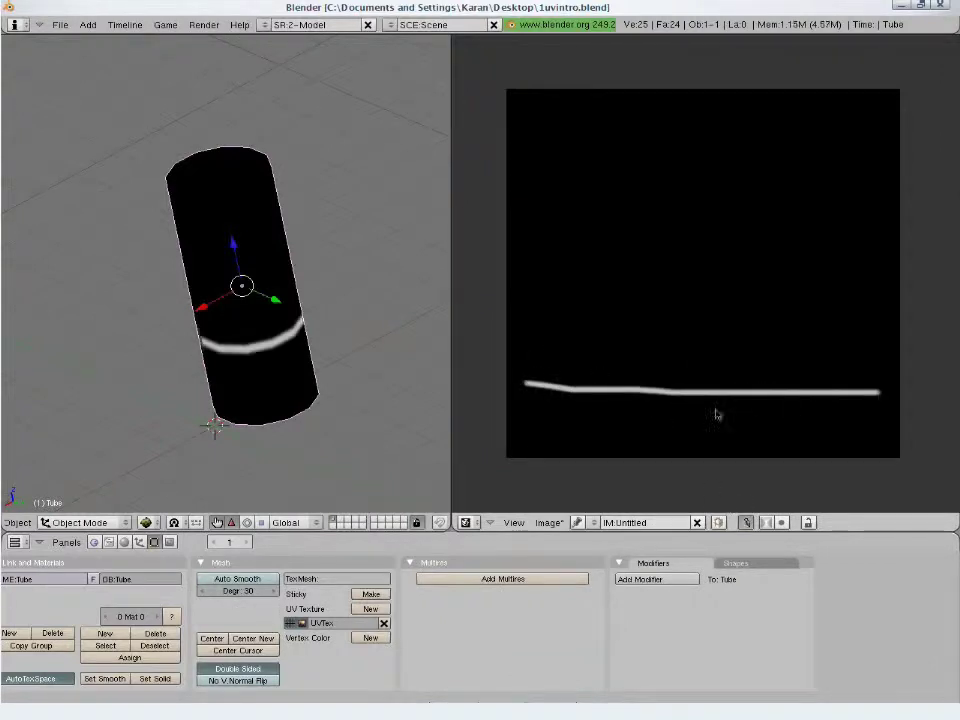
Show the tube's UV layout over the image, paint a white wavy line along the bottom and a white patch on the cap, and leave Edit Mode
key("Tab")
middle_click_drag(330, 280, 339, 358)
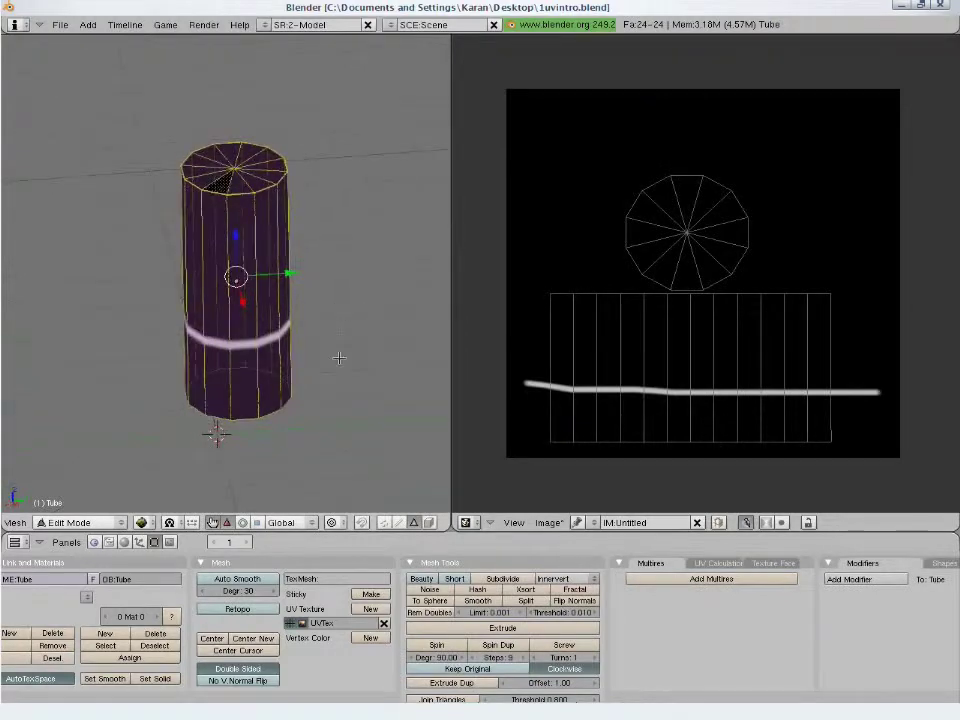
left_click_drag(537, 430, 860, 418)
mouse_move(210, 342)
middle_mouse_down()
mouse_move(200, 300)
mouse_move(222, 333)
middle_mouse_up()
key("Tab")
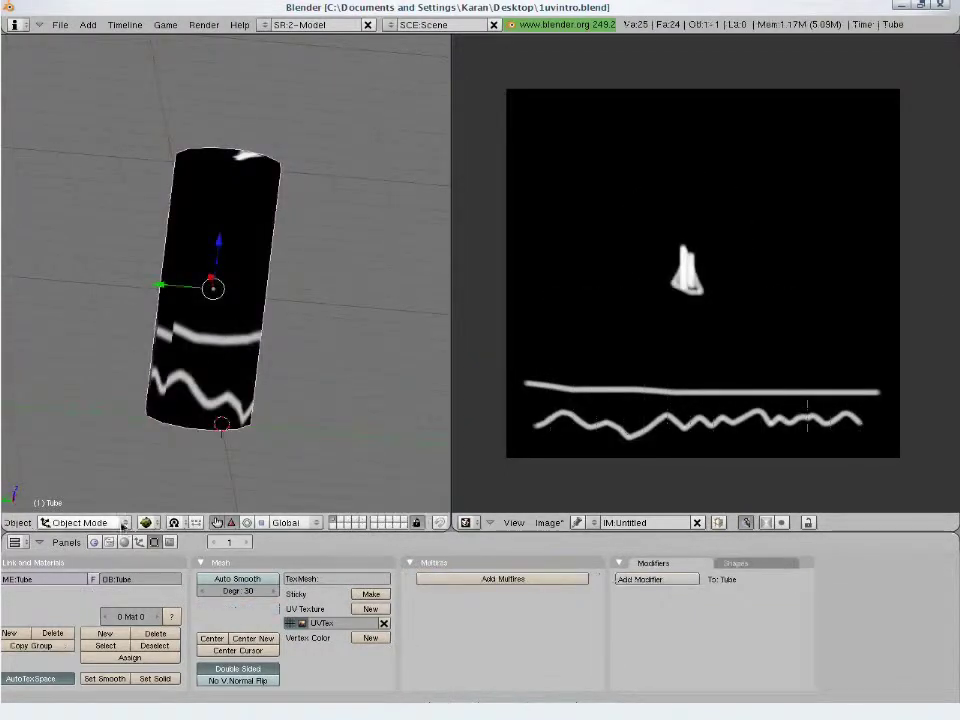
Switch the tube to Texture Paint mode and paint a looping stroke directly on its surface
left_click(118, 514)
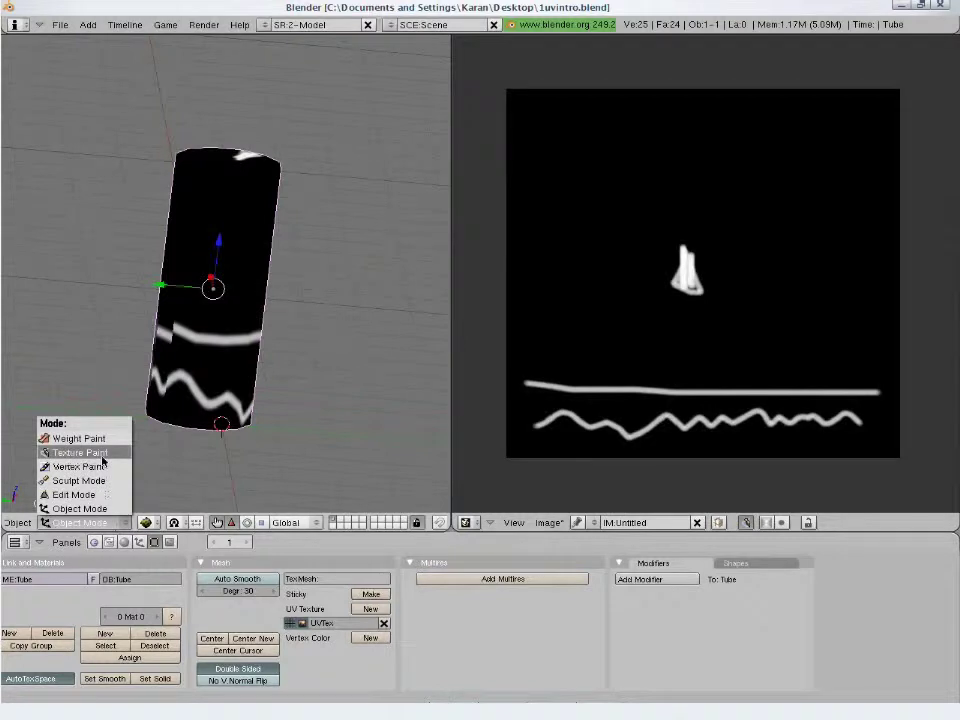
left_click(100, 453)
scroll(240, 326, "up", 3)
mouse_move(240, 326)
left_mouse_down()
mouse_move(231, 364)
mouse_move(265, 288)
left_mouse_up()
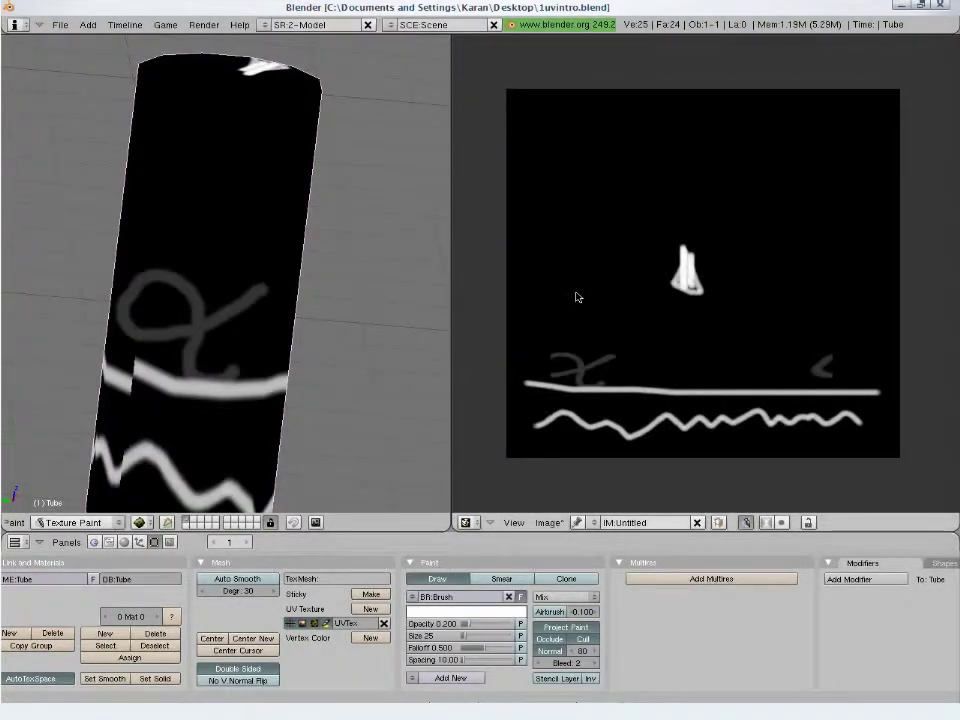
Set the brush opacity to 1.0 and its size to 68, painting white strokes on the tube
key("c")
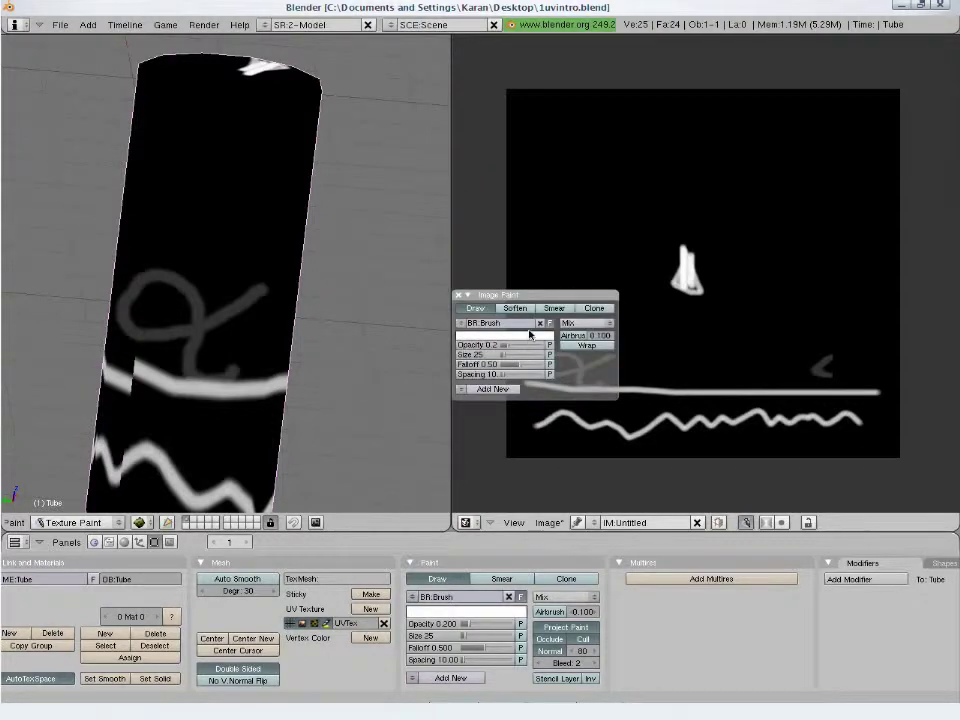
left_click_drag(514, 345, 550, 345)
mouse_move(257, 179)
left_mouse_down()
mouse_move(221, 226)
mouse_move(168, 396)
mouse_move(212, 340)
mouse_move(208, 364)
left_mouse_up()
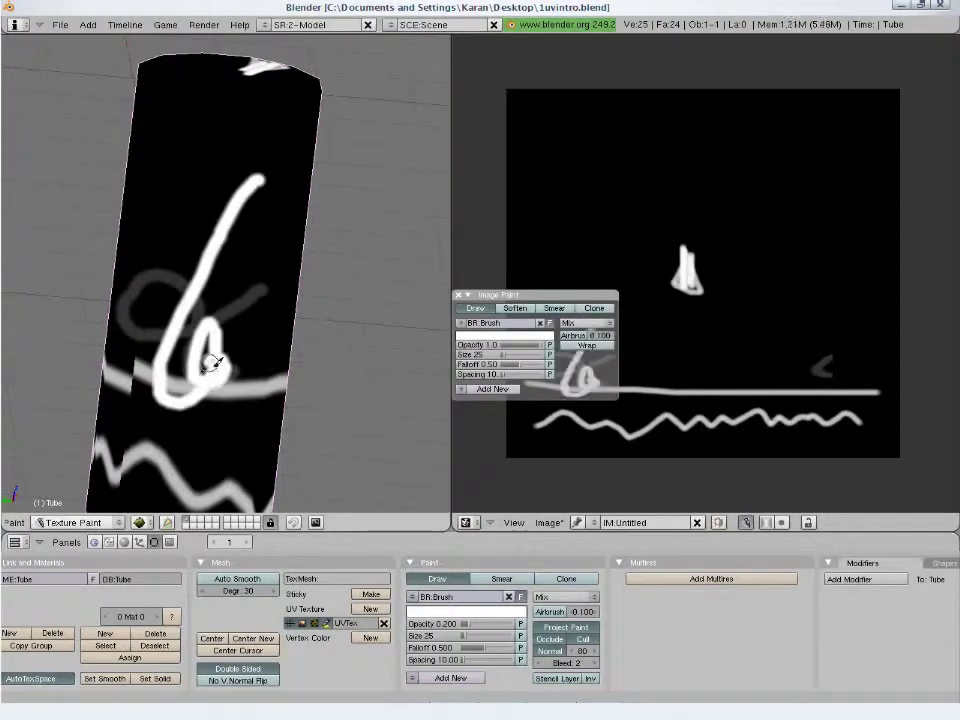
left_click_drag(505, 356, 515, 356)
left_click_drag(226, 162, 160, 284)
Change the brush colour to red and paint one stroke down the tube and a horizontal one across the image
left_click(497, 335)
left_click(543, 240)
left_click_drag(224, 190, 212, 435)
left_click_drag(540, 295, 555, 79)
left_click_drag(633, 369, 795, 373)
Paint thick red strokes on another side of the tube, between the red band and the wavy line
middle_click_drag(229, 366, 12, 322)
middle_click_drag(338, 339, 236, 354)
mouse_move(228, 360)
left_mouse_down()
mouse_move(193, 392)
mouse_move(300, 429)
mouse_move(280, 385)
mouse_move(318, 355)
left_mouse_up()
middle_click_drag(320, 350, 339, 332)
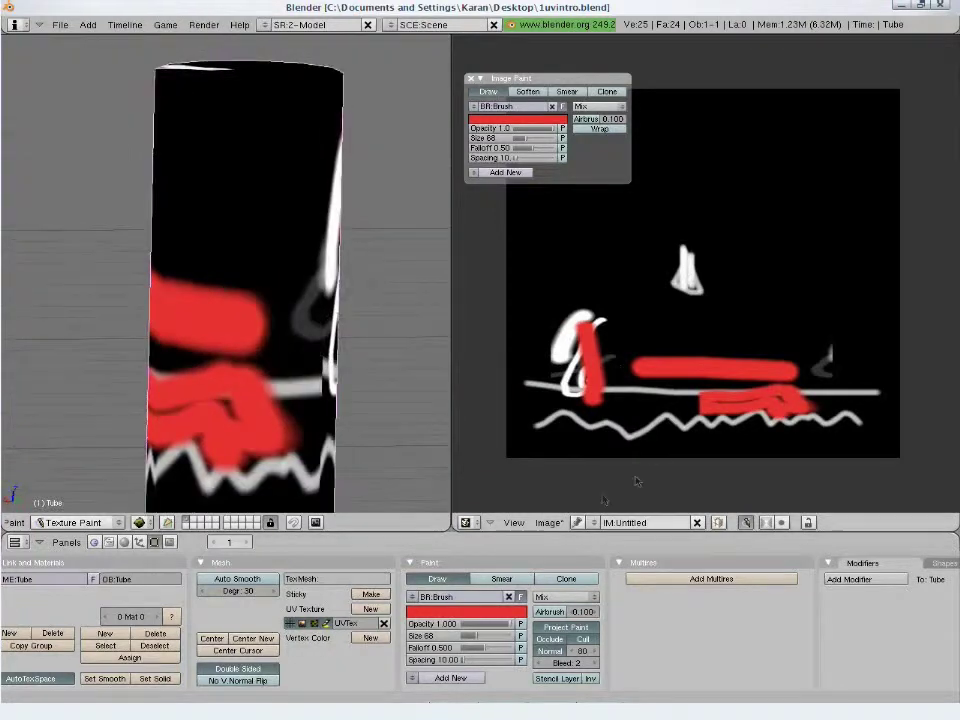
left_click(548, 522)
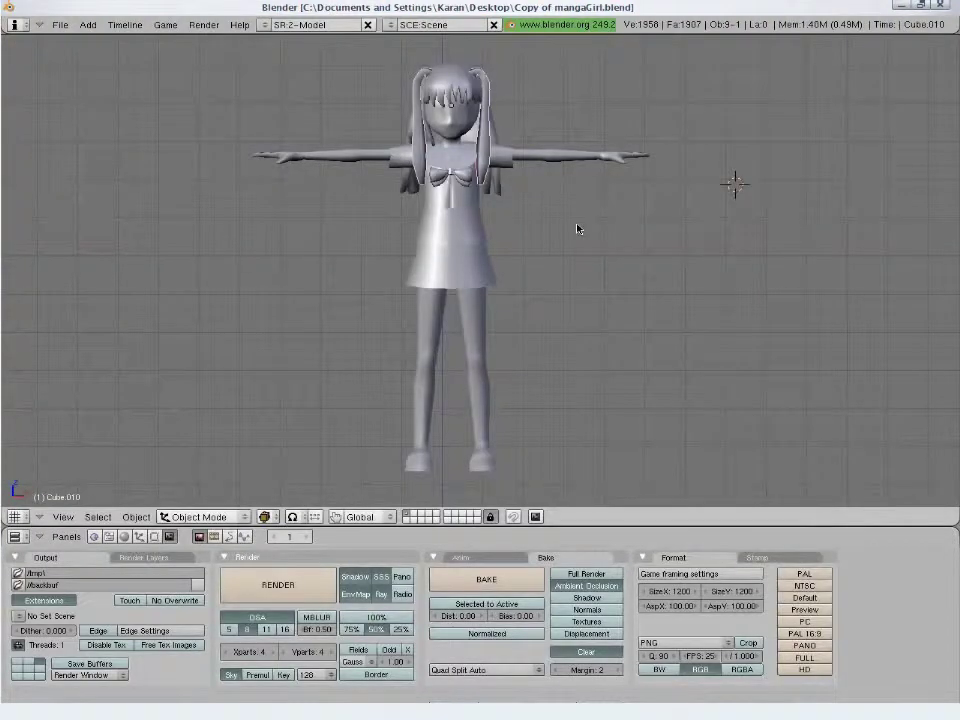
Duplicate all parts of the manga girl and place the copy beside the original
scroll(594, 231, "down", 2)
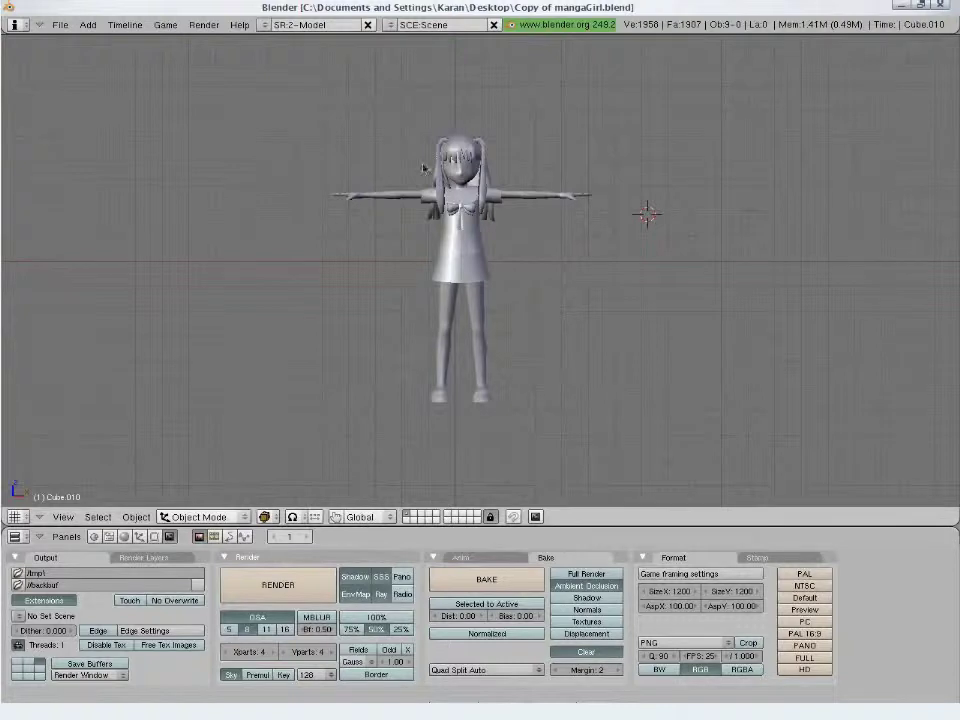
middle_click_drag(513, 329, 432, 350, "shift")
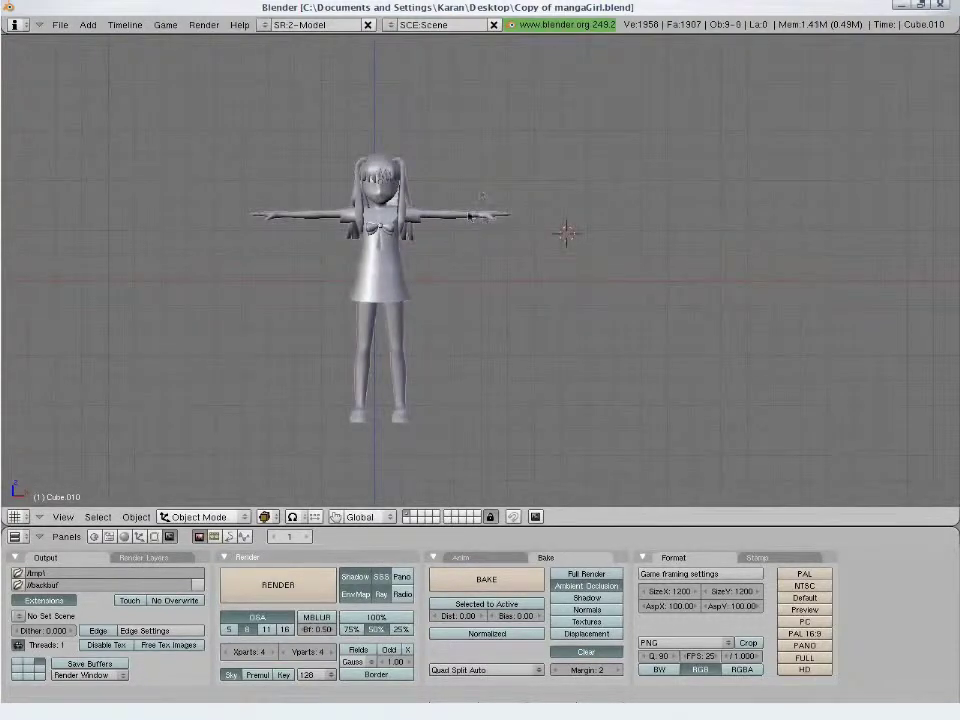
key("a")
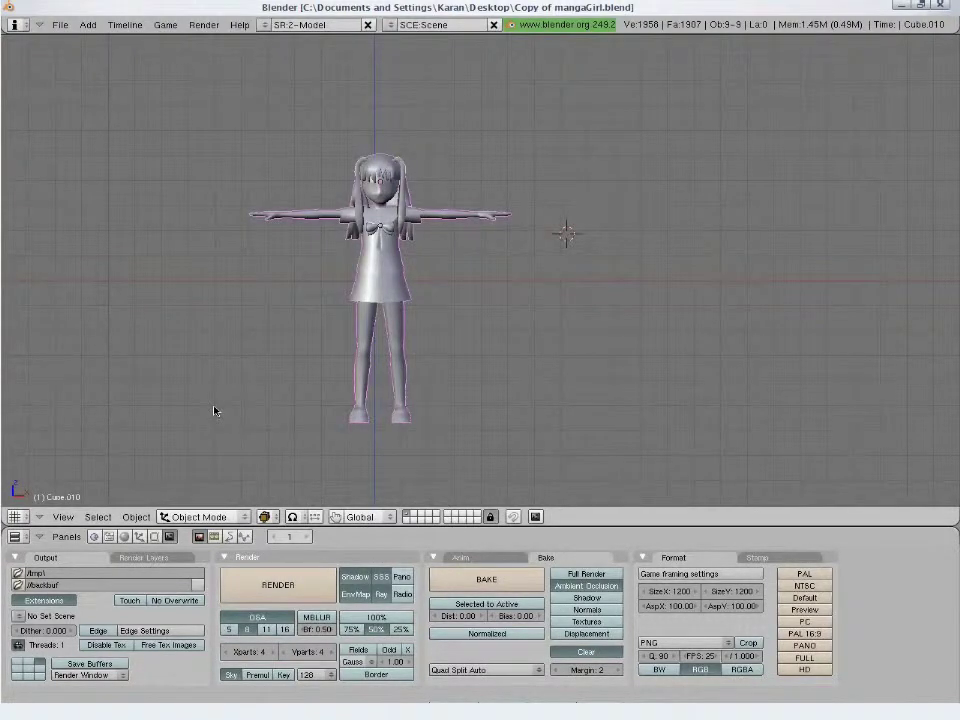
key("shift+d")
left_click(509, 404)
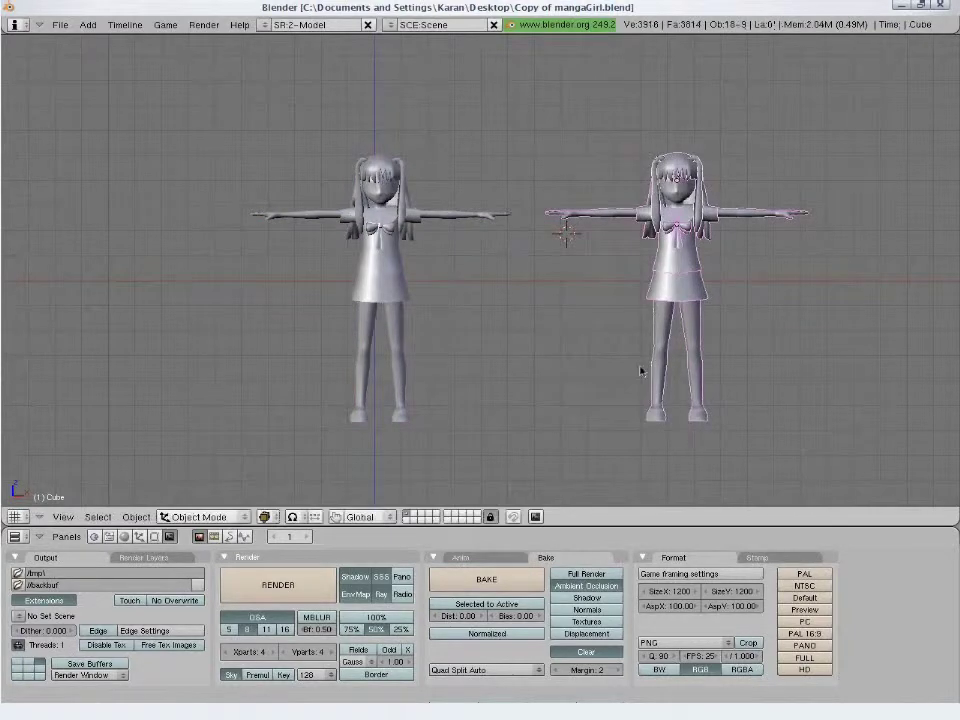
Move all parts of the duplicated girl to layer 2 and display only that layer, leaving nothing selected
key("a")
middle_click_drag(725, 303, 536, 320, "shift")
key("b")
left_click_drag(612, 193, 459, 341)
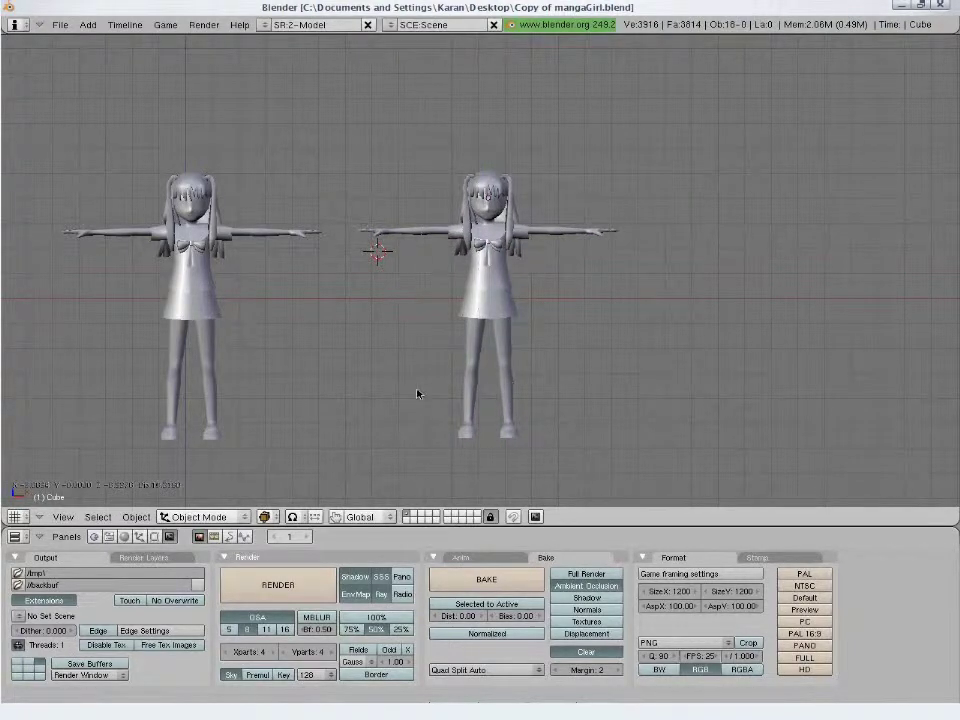
left_click_drag(417, 394, 417, 395)
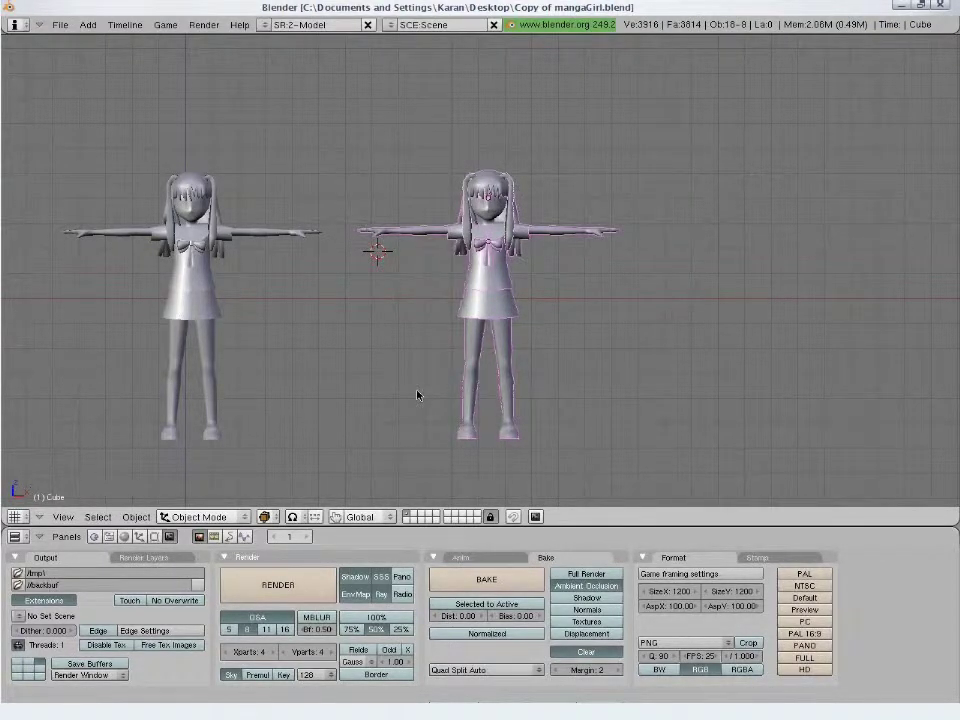
key("m")
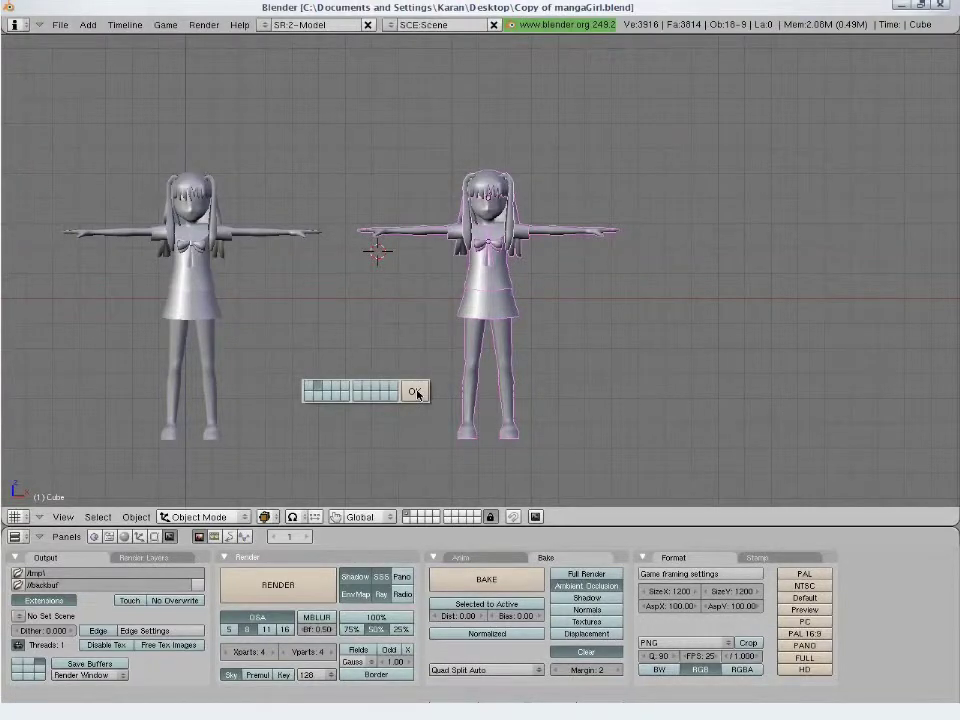
left_click(416, 392)
key("2")
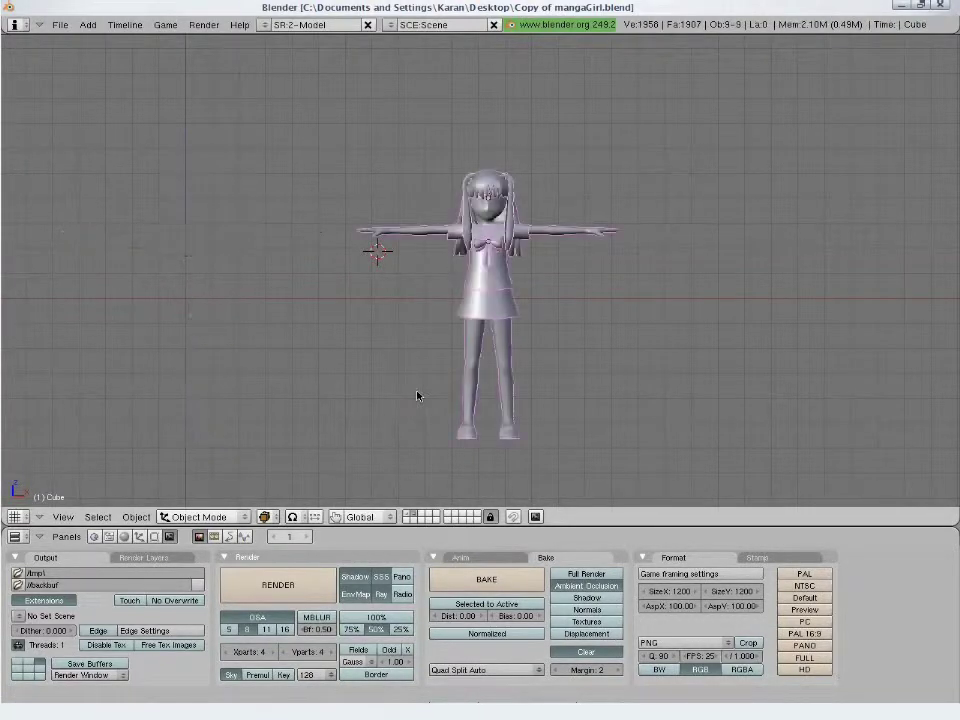
middle_click_drag(436, 370, 443, 360, "ctrl")
middle_click_drag(519, 364, 433, 309, "shift")
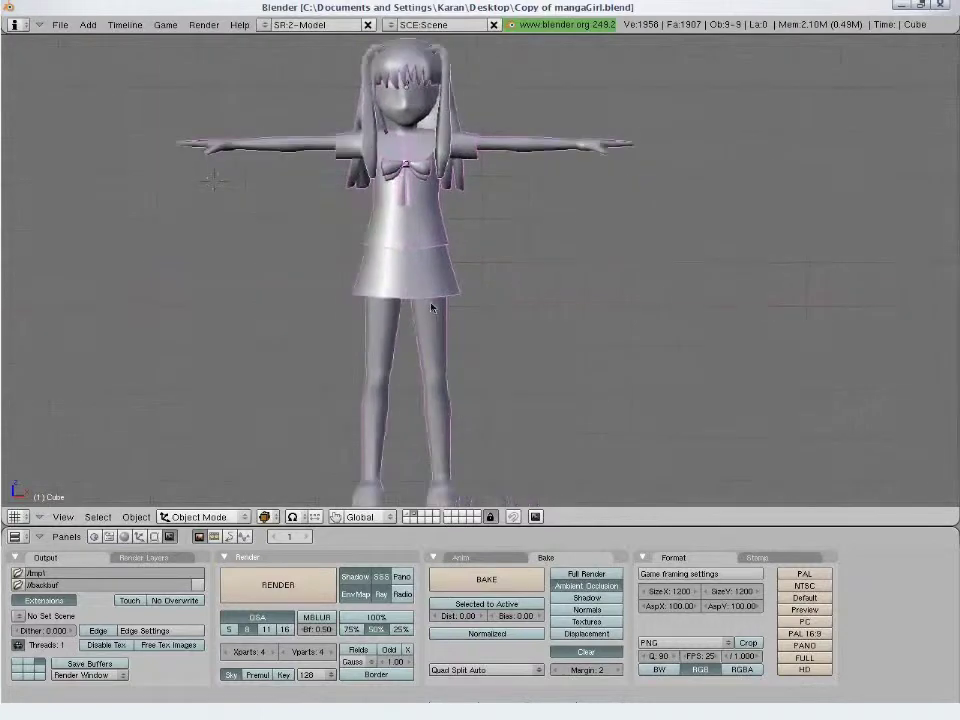
left_click(408, 514)
left_click(415, 515)
scroll(417, 281, "down", 2)
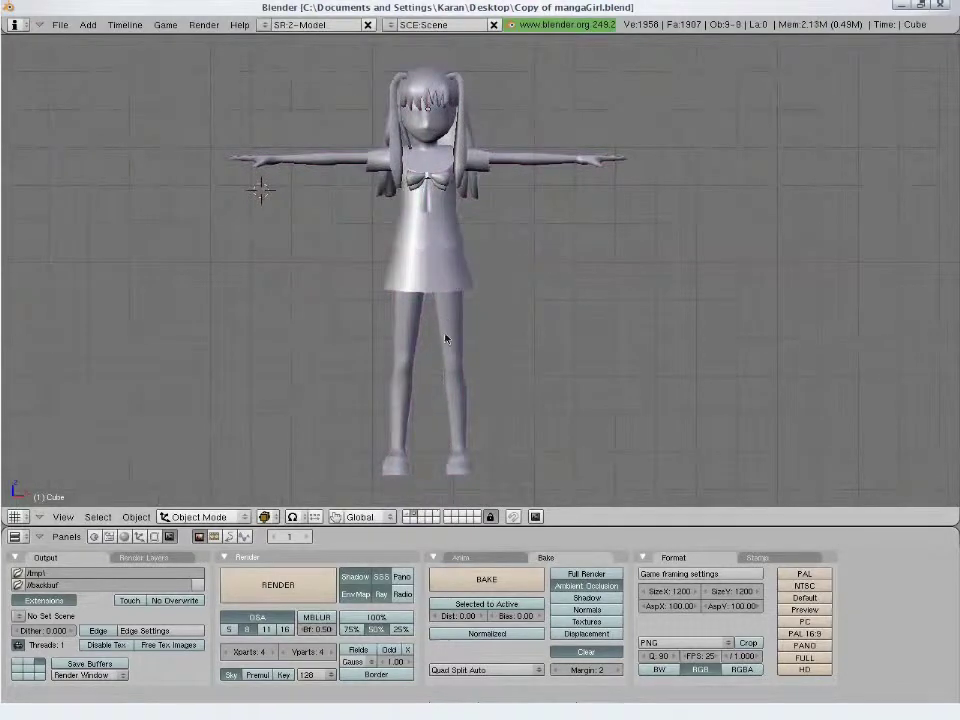
Select the girl's body mesh, split the 3D view into two side-by-side areas and make the new one a UV/Image Editor
right_click(459, 336)
right_click(512, 36)
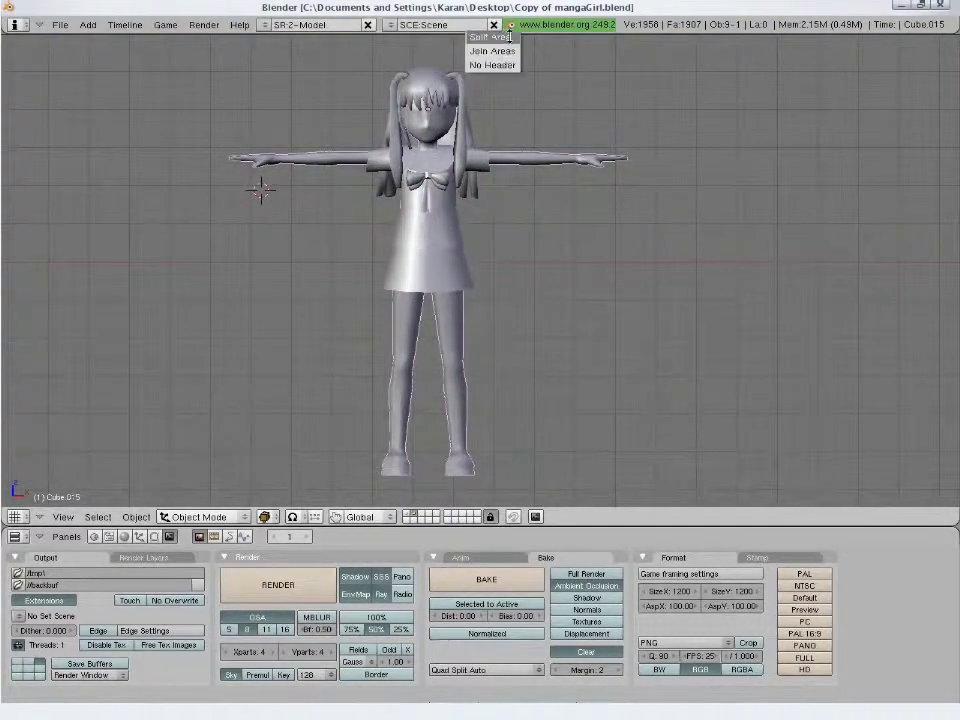
left_click(545, 34)
left_click(513, 453)
left_click(522, 515)
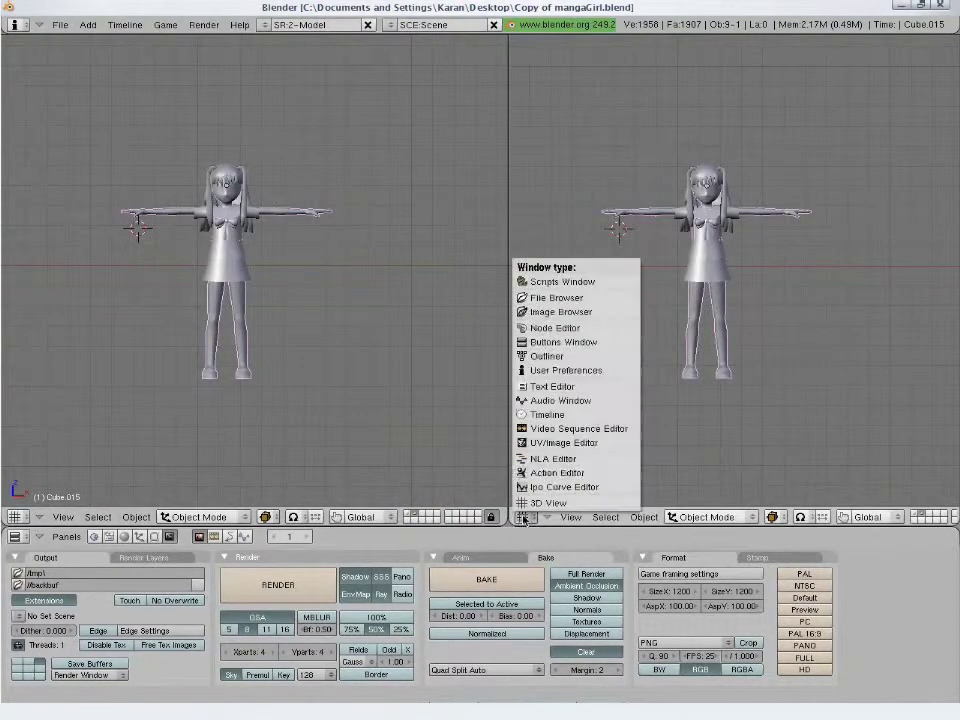
left_click(551, 435)
scroll(600, 430, "up", 1)
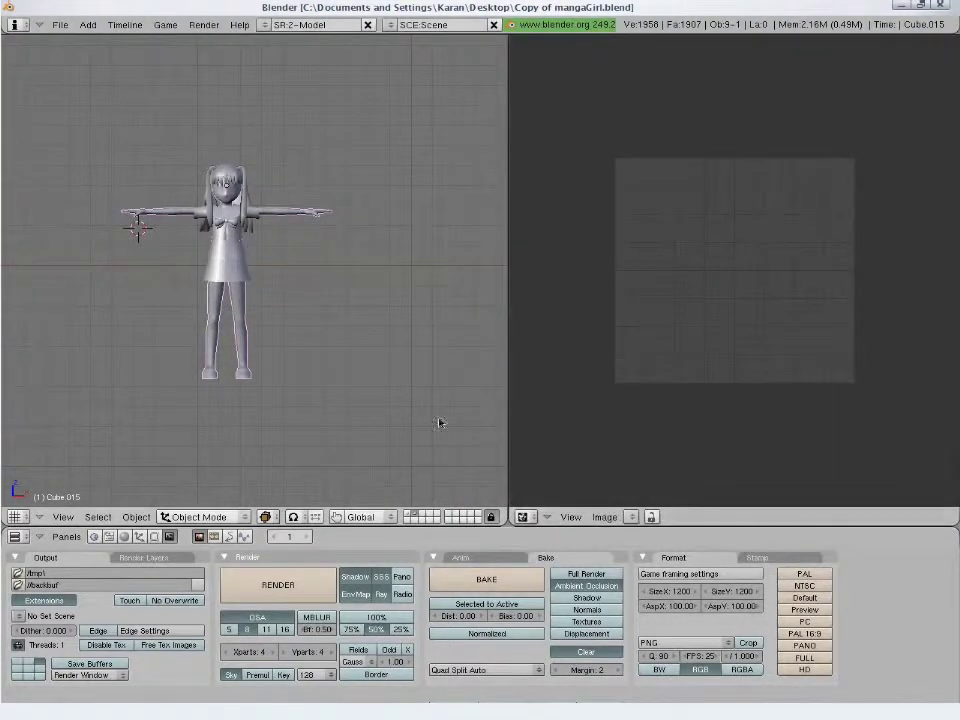
Isolate the body mesh in local view and enter Edit Mode with edge selection
scroll(317, 420, "up", 3)
middle_click_drag(306, 400, 325, 385, "shift")
key("KP_Divide")
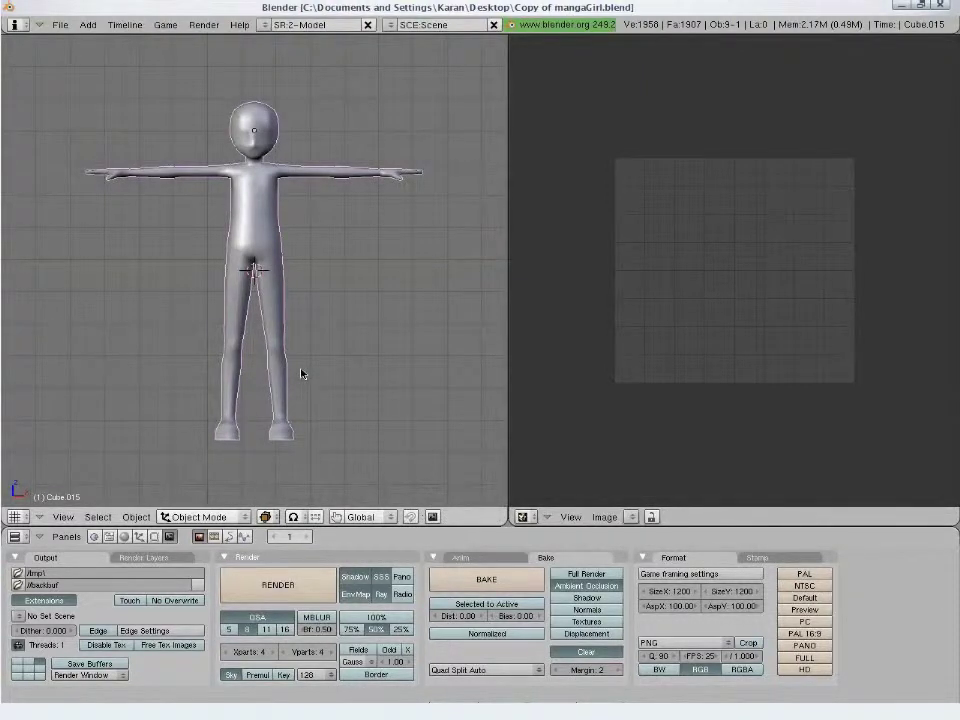
key("Tab")
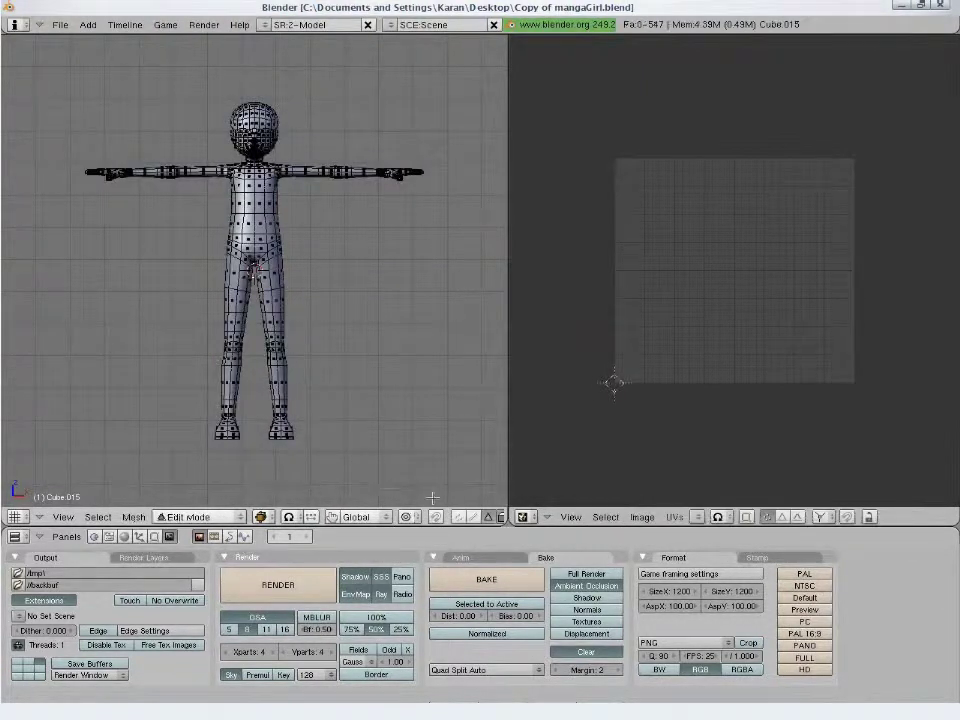
left_click(475, 519)
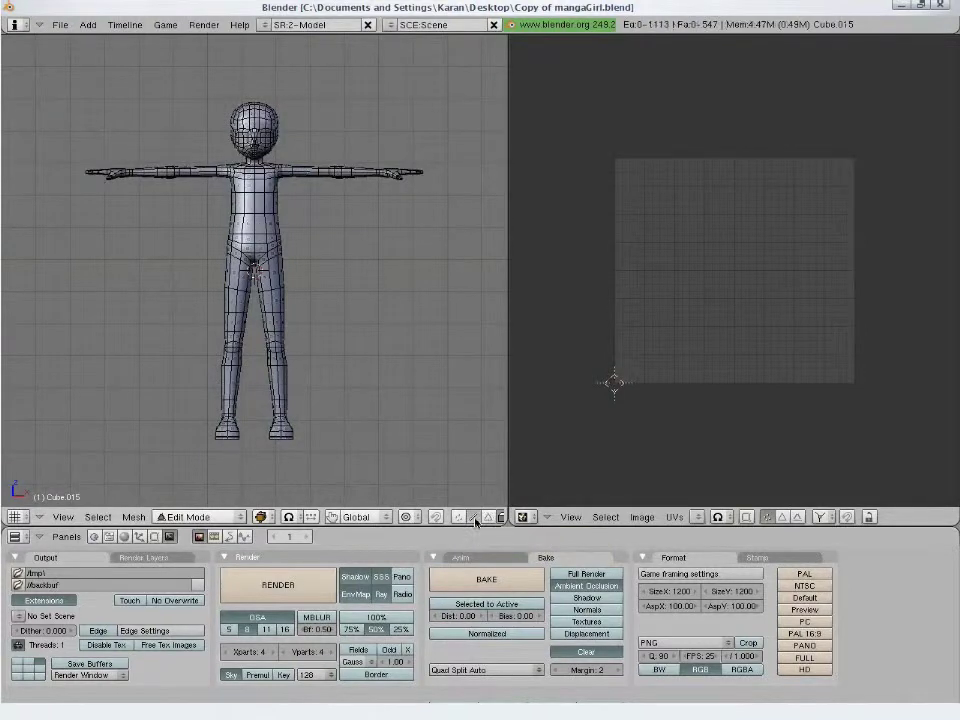
Select the edge loops around the ankles, just above the shoes, and mark them as seams
scroll(377, 437, "up", 3)
middle_click_drag(390, 455, 350, 251, "shift")
scroll(267, 262, "up", 5)
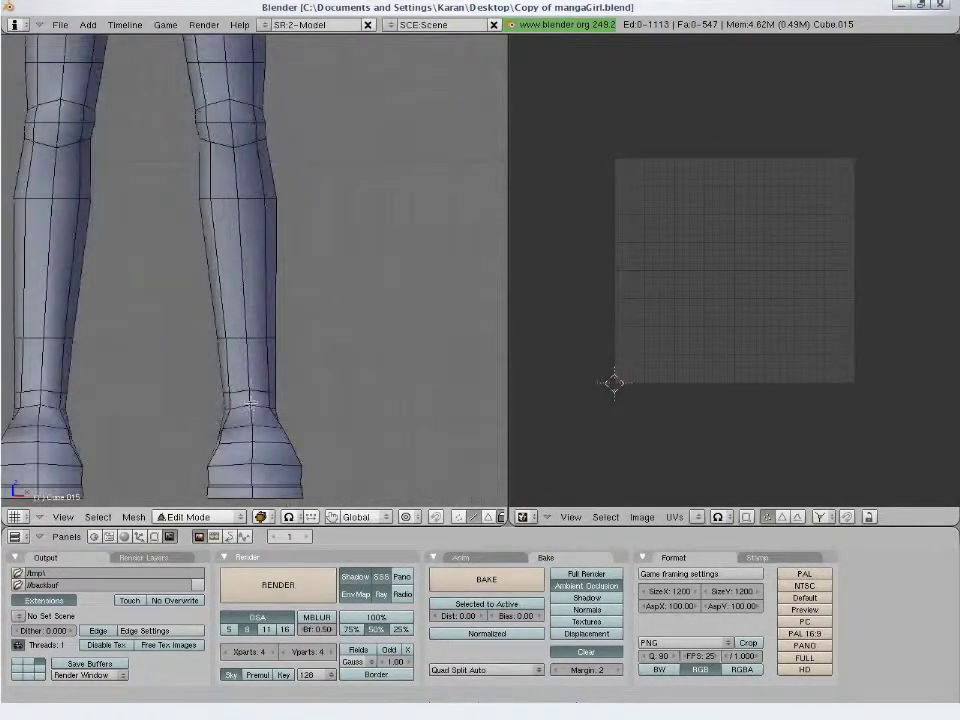
middle_click_drag(293, 376, 318, 336)
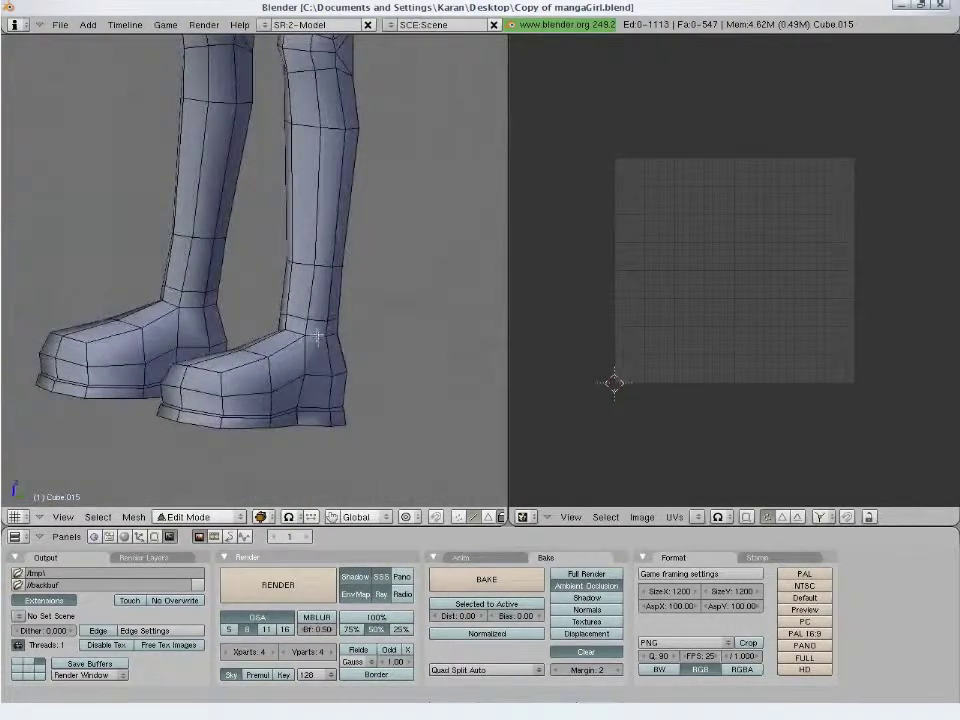
middle_click_drag(317, 331, 392, 347)
middle_click_drag(312, 343, 253, 411)
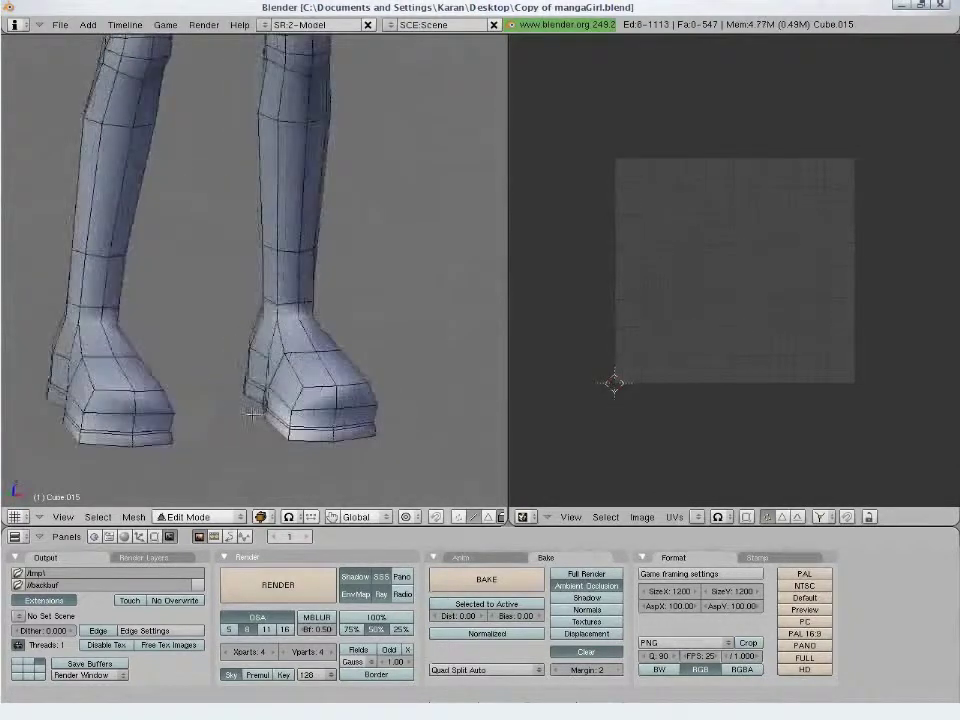
key("ctrl+e")
left_click(258, 415)
Select the edges running up the inner side of the legs from the ankles and mark them as seams
scroll(259, 414, "down", 3)
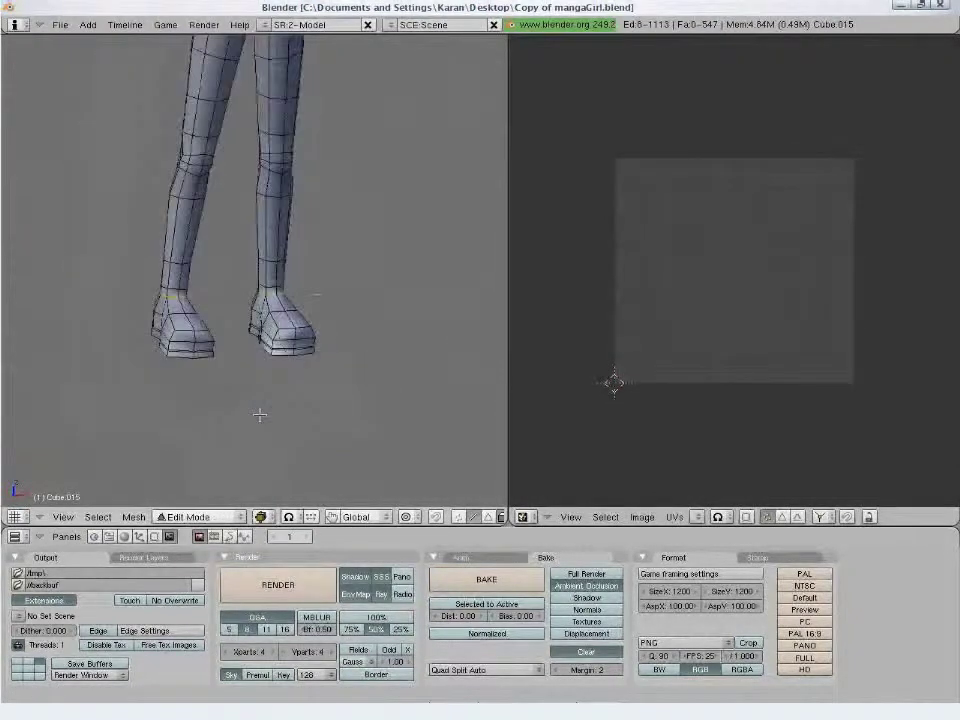
middle_click_drag(313, 308, 276, 321)
scroll(256, 338, "up", 2)
right_click(232, 351, "alt")
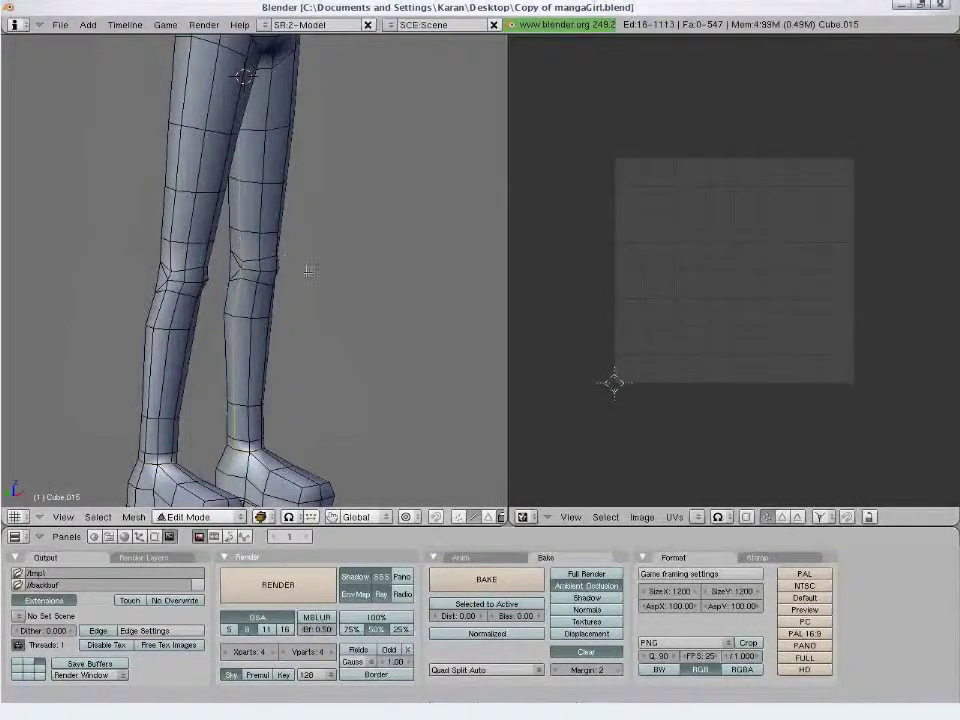
middle_click_drag(240, 243, 240, 398)
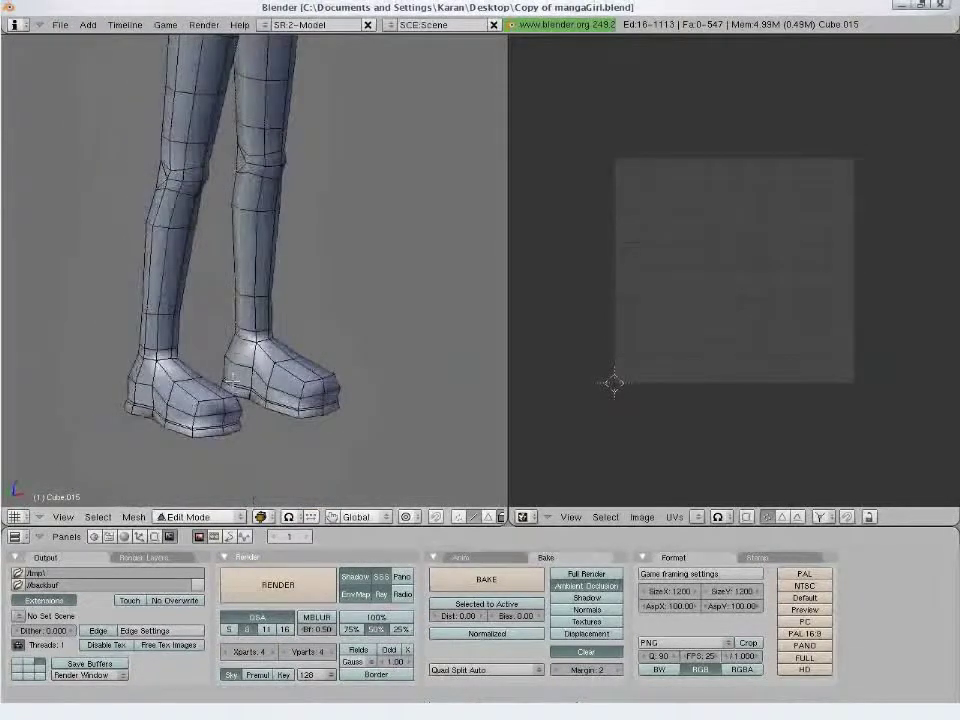
middle_click_drag(411, 316, 238, 275)
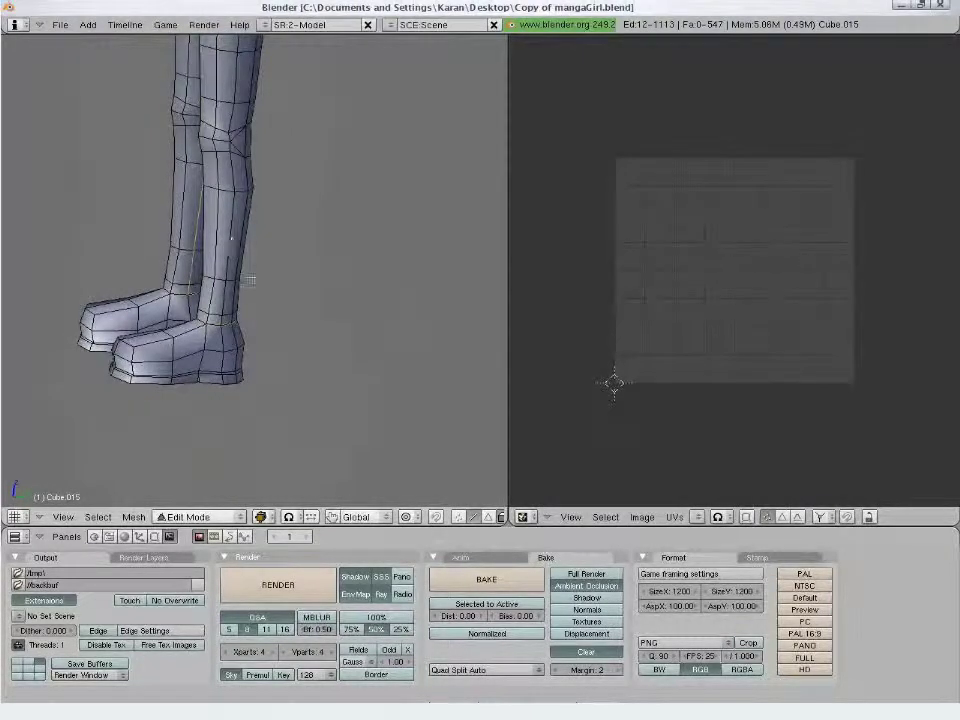
key("ctrl+e")
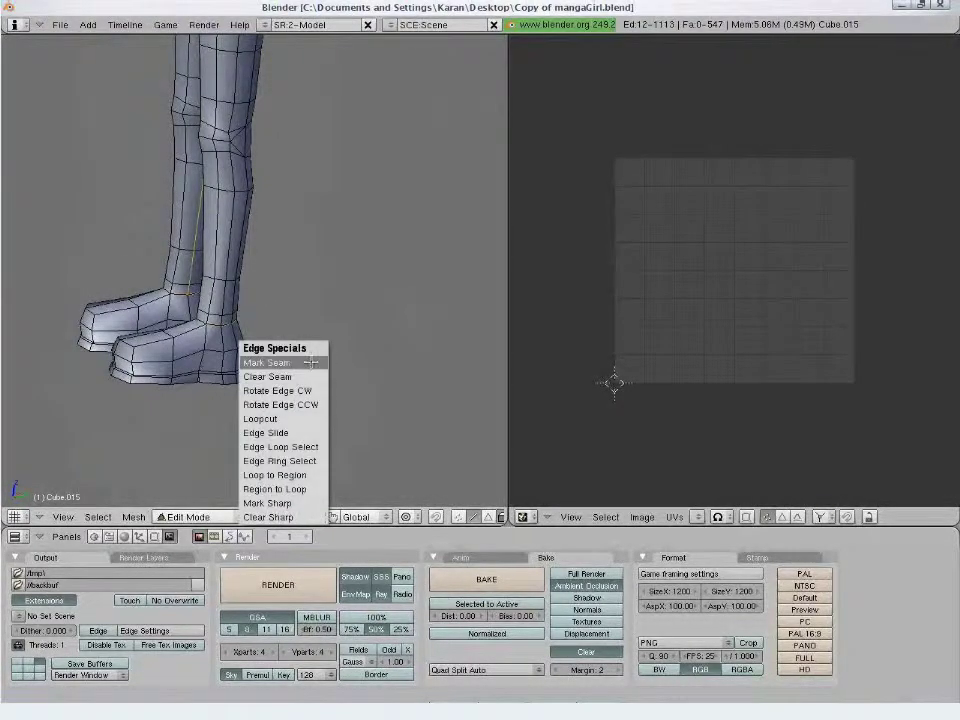
left_click(311, 362)
Select the edges running around the top of the legs, from the crotch over the hips, and mark them as seams
middle_click_drag(309, 375, 418, 296)
middle_click_drag(293, 247, 247, 343, "shift")
scroll(245, 343, "up", 2)
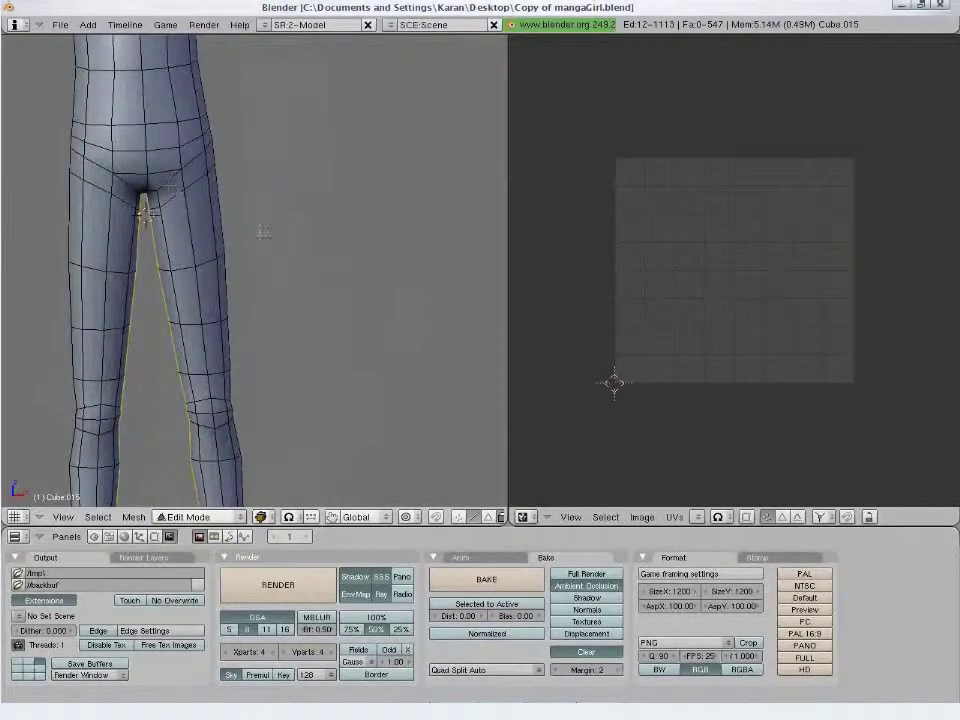
middle_click_drag(254, 232, 311, 302)
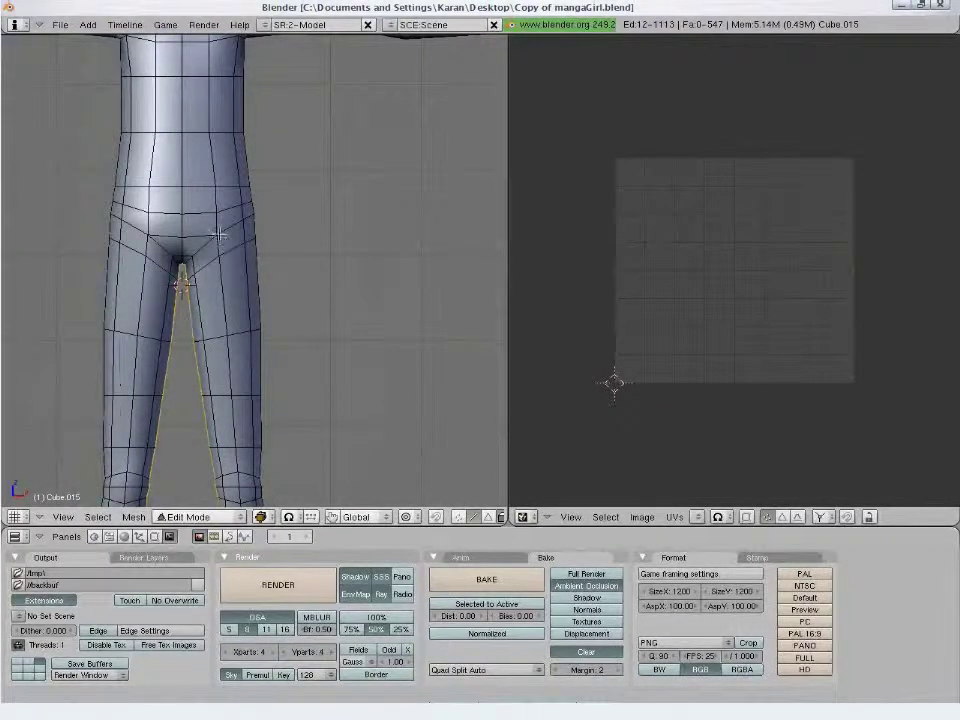
key("a")
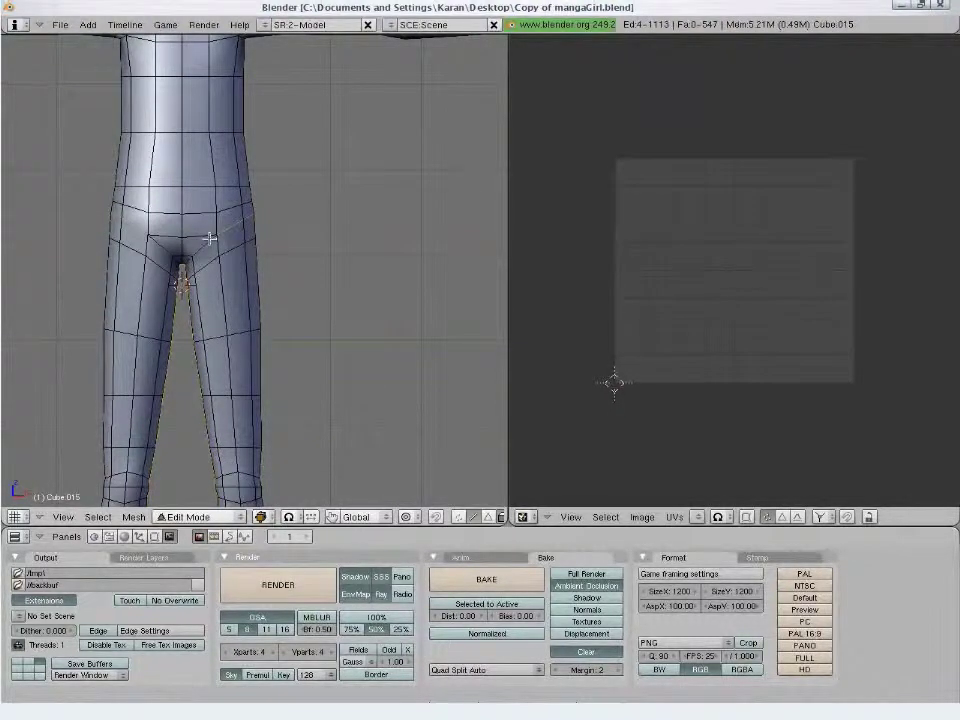
middle_click_drag(345, 263, 89, 263)
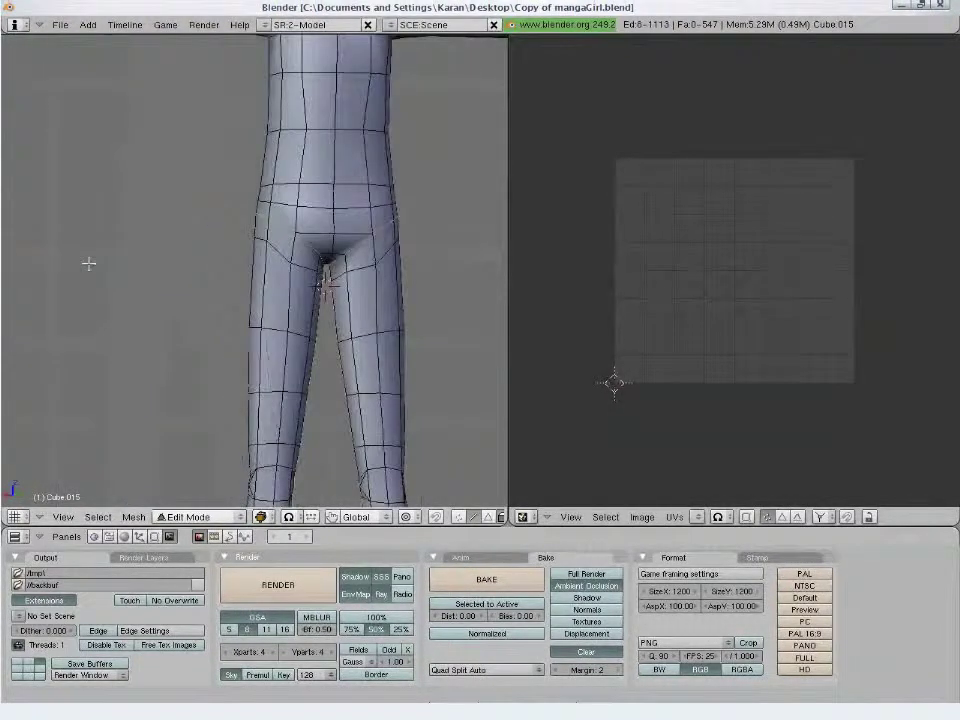
key("ctrl+e")
left_click(152, 291)
key("KP_1")
scroll(241, 305, "down", 2)
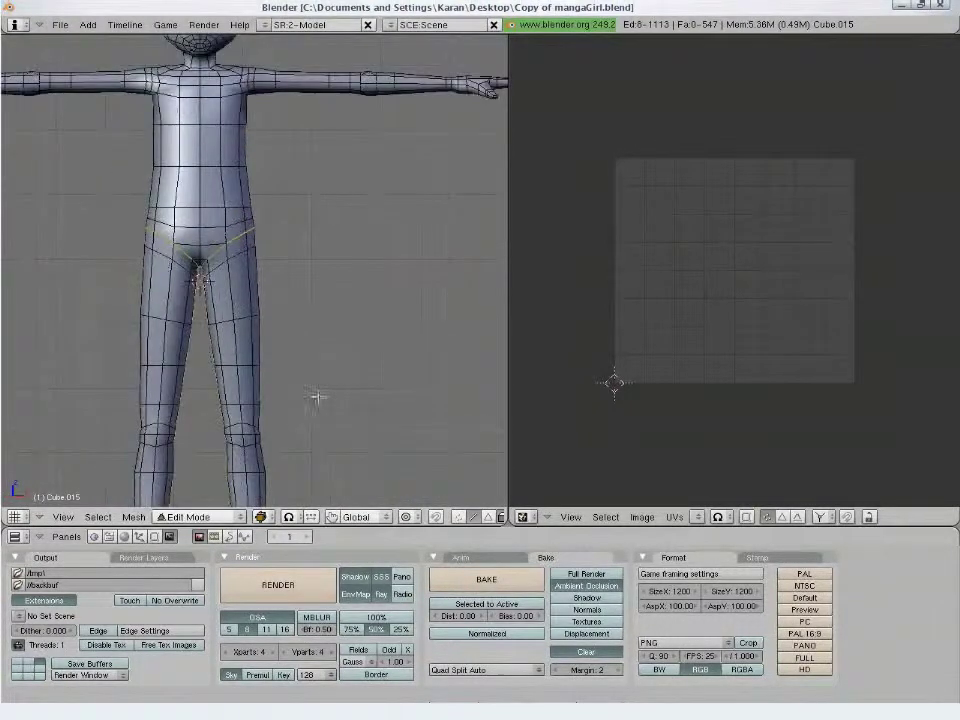
Switch to face selection and select the linked leg faces bounded by the seams, leaving the shoes out
scroll(316, 397, "down", 3, "shift")
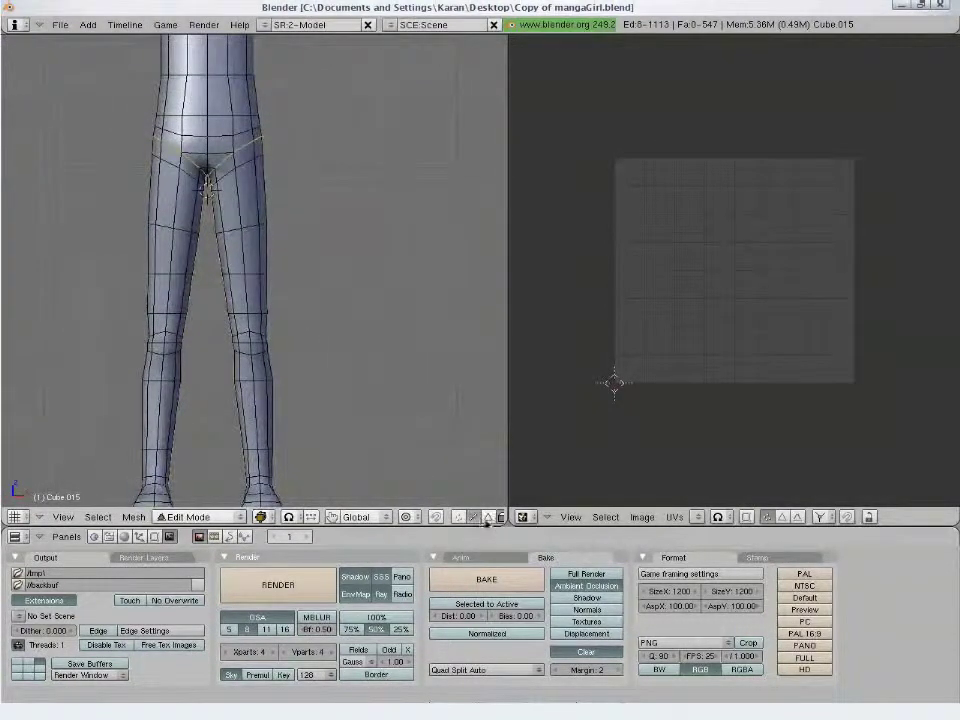
left_click(487, 517)
key("l")
scroll(302, 333, "down", 1)
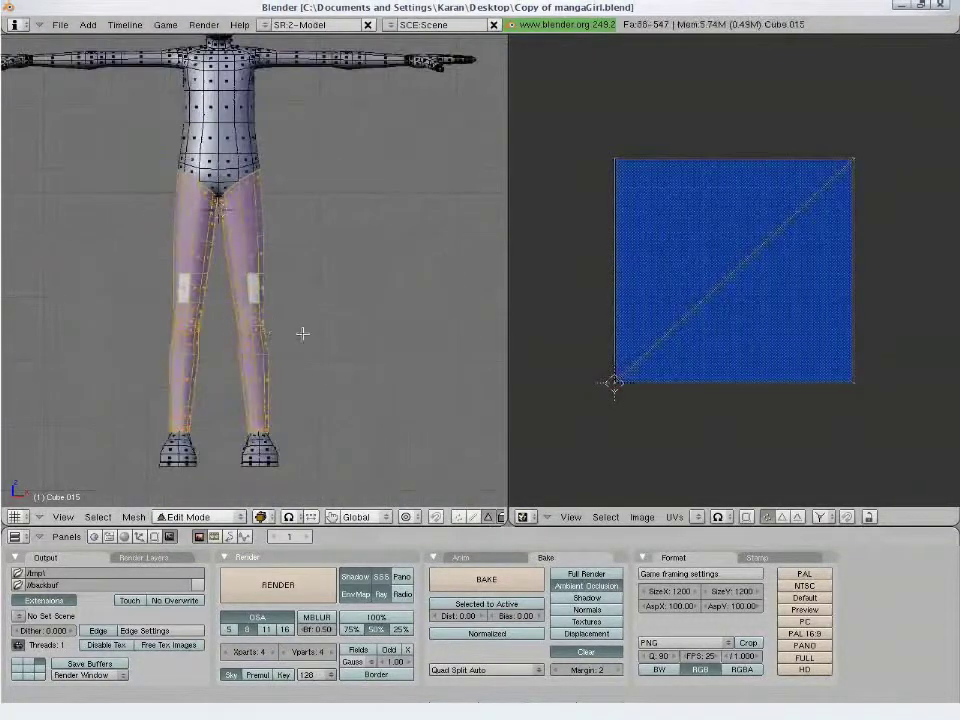
middle_click_drag(302, 333, 252, 316)
key("l")
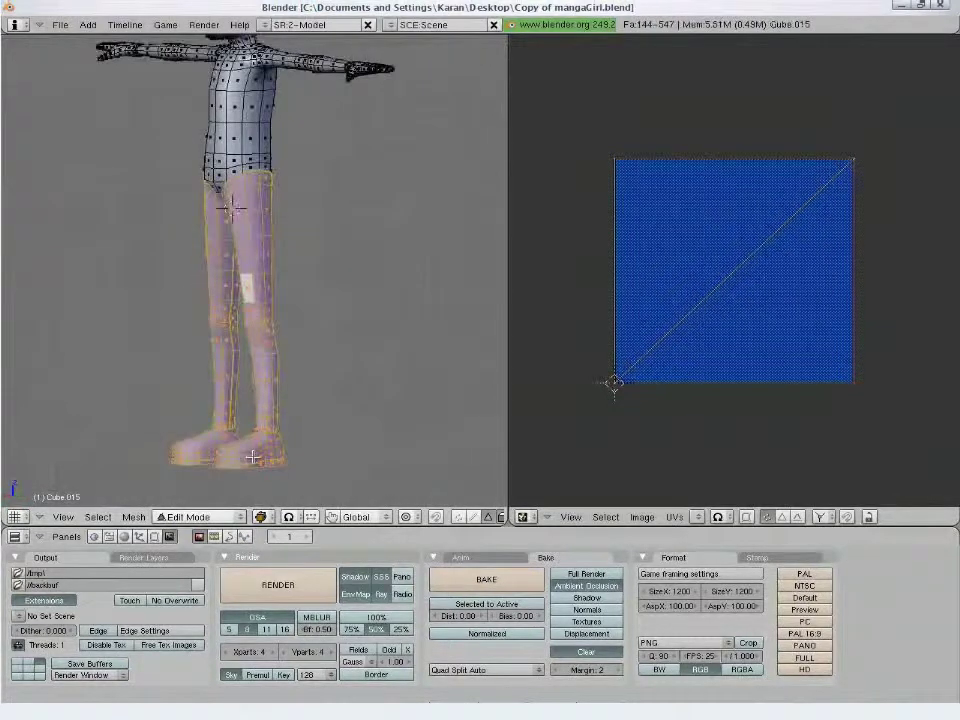
key("shift+l")
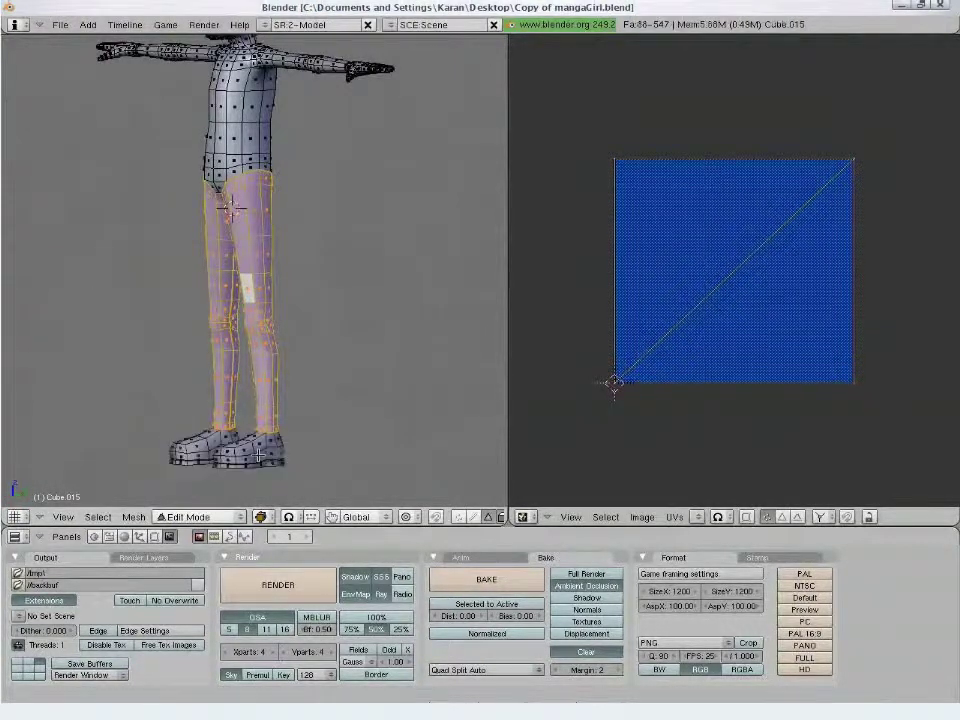
middle_click_drag(256, 327, 332, 288)
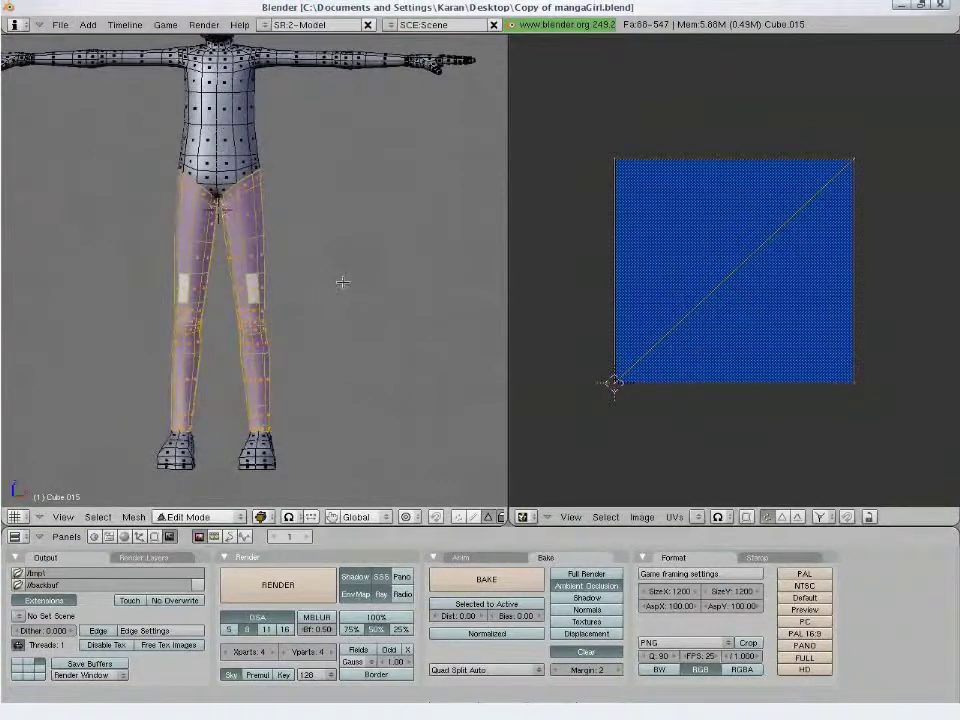
Show the editing buttons and unwrap the selected leg faces
key("F9")
key("u")
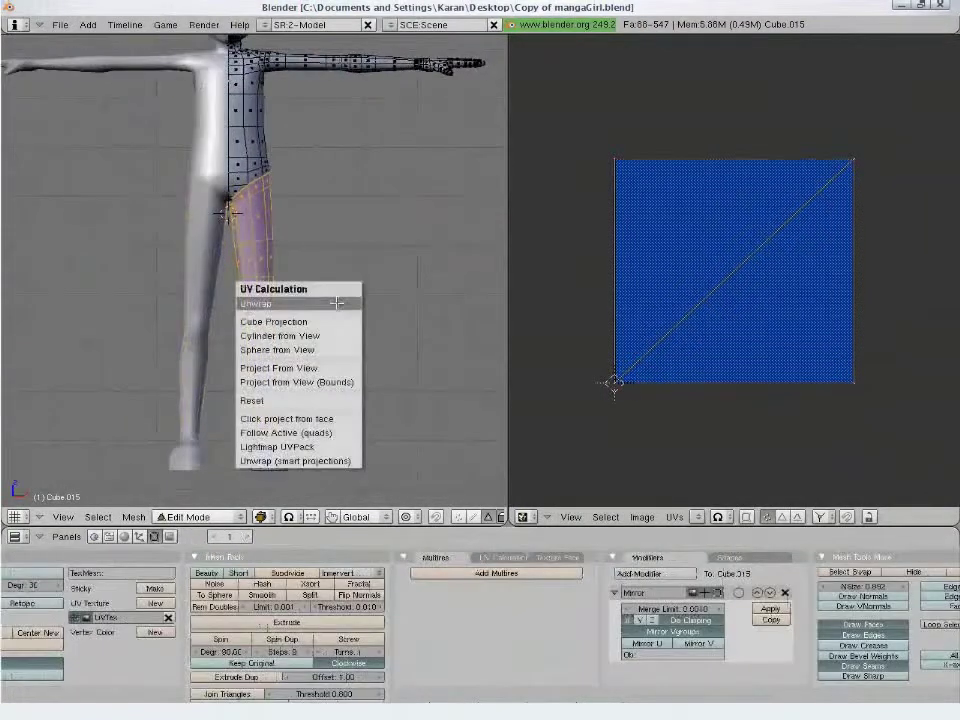
left_click(338, 302)
Rotate the leg's UV island upright, scale it down and move it beside the UV origin
key("a")
key("r")
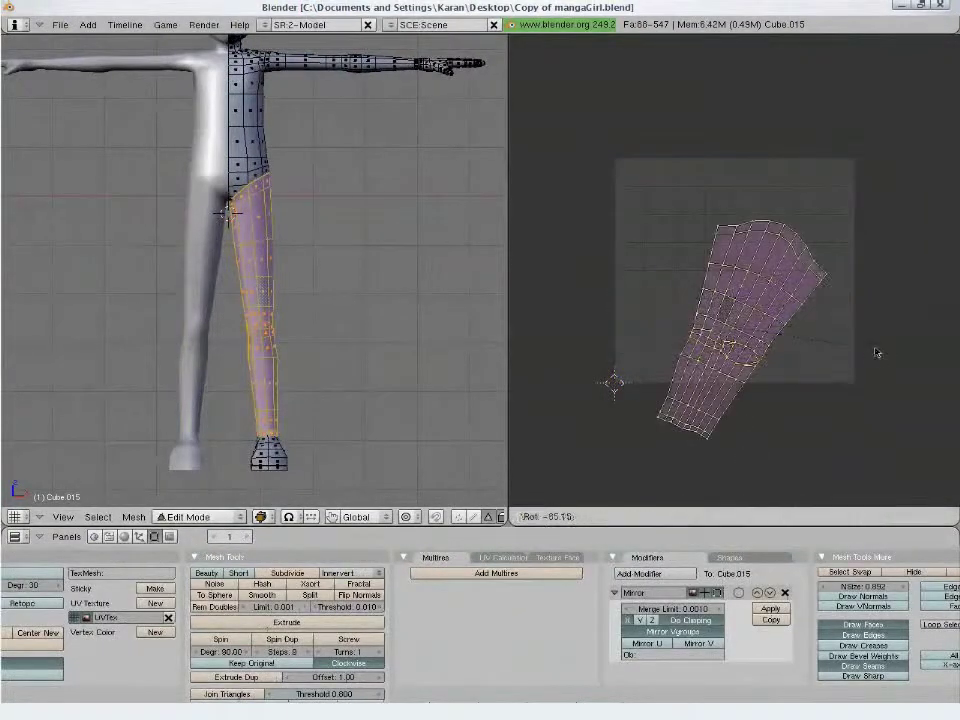
left_click(857, 308)
key("s")
left_click(836, 398)
key("g")
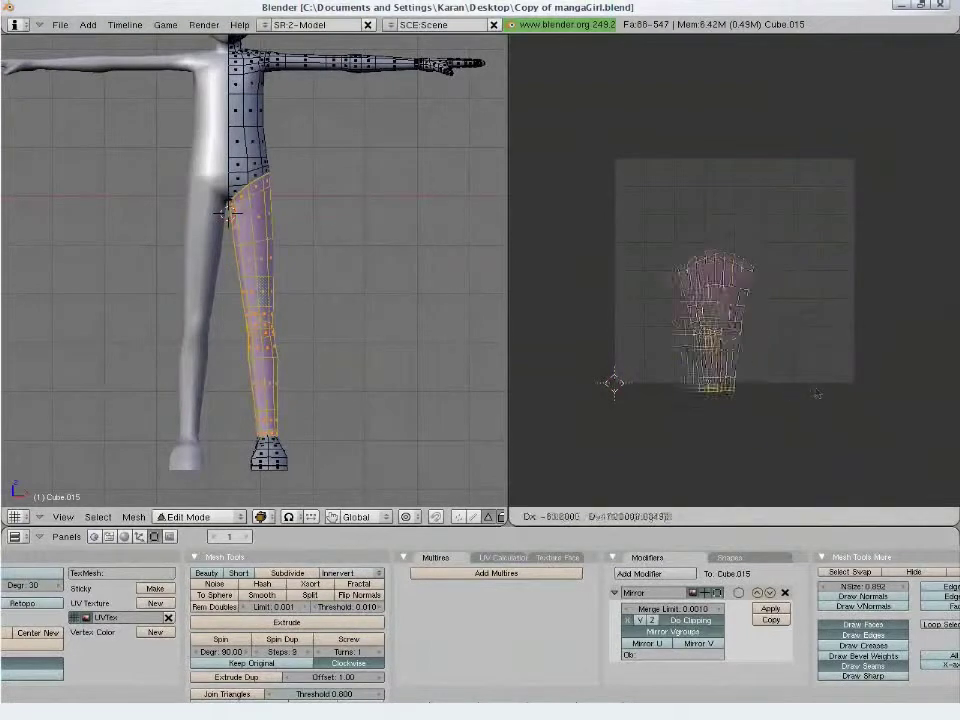
left_click(724, 381)
Select the edge loop around the shoulder where the arm joins the torso and mark it as a seam
middle_click_drag(315, 264, 313, 417, "shift")
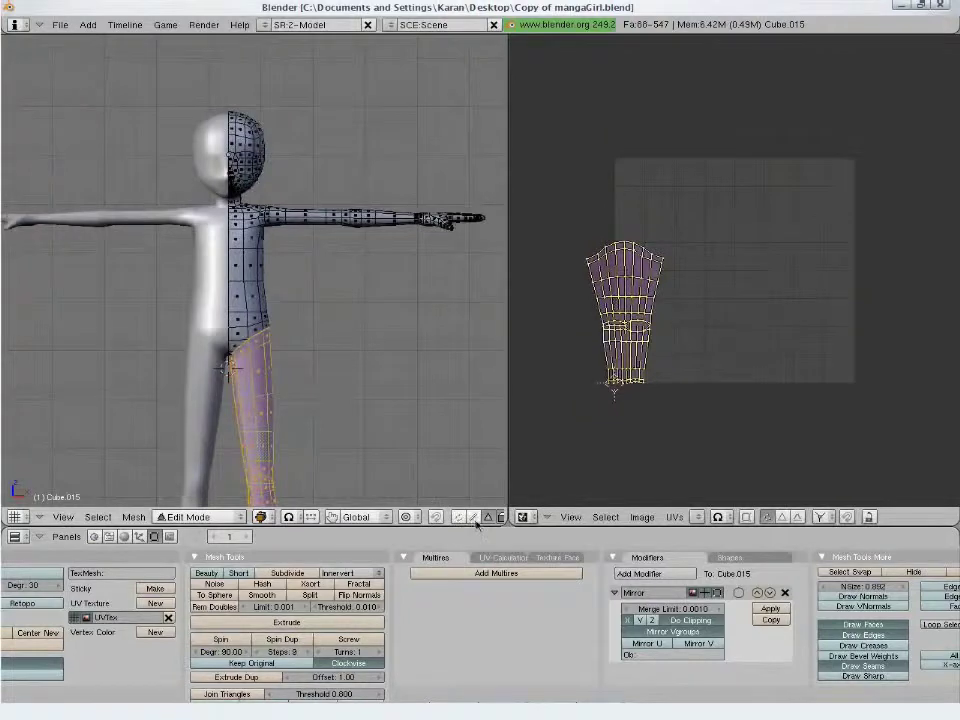
scroll(326, 366, "up", 6)
key("a")
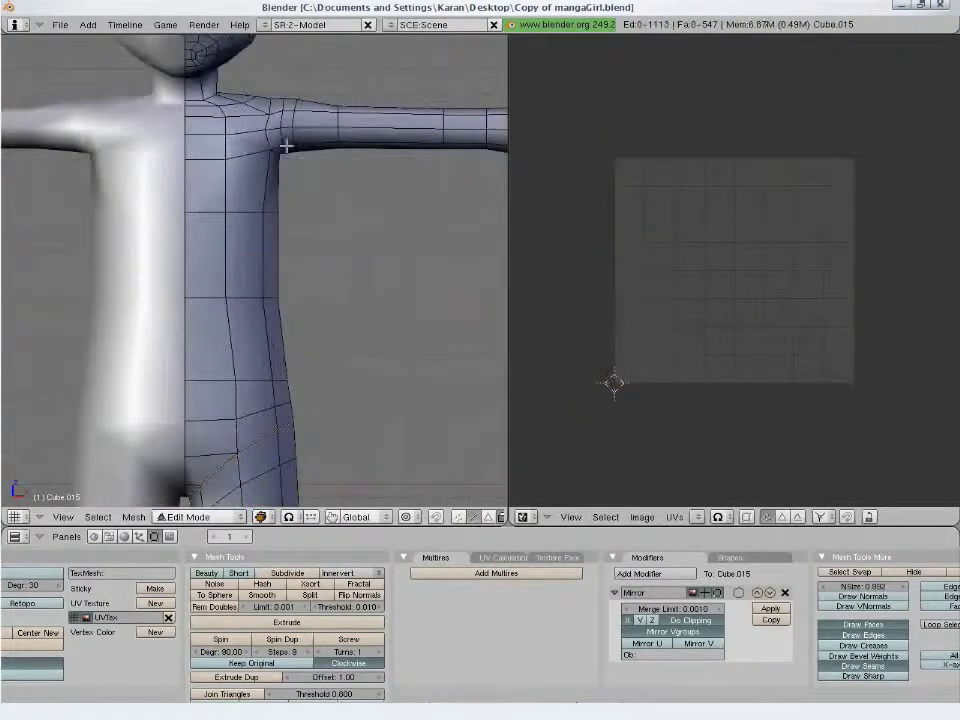
middle_click_drag(374, 251, 379, 273)
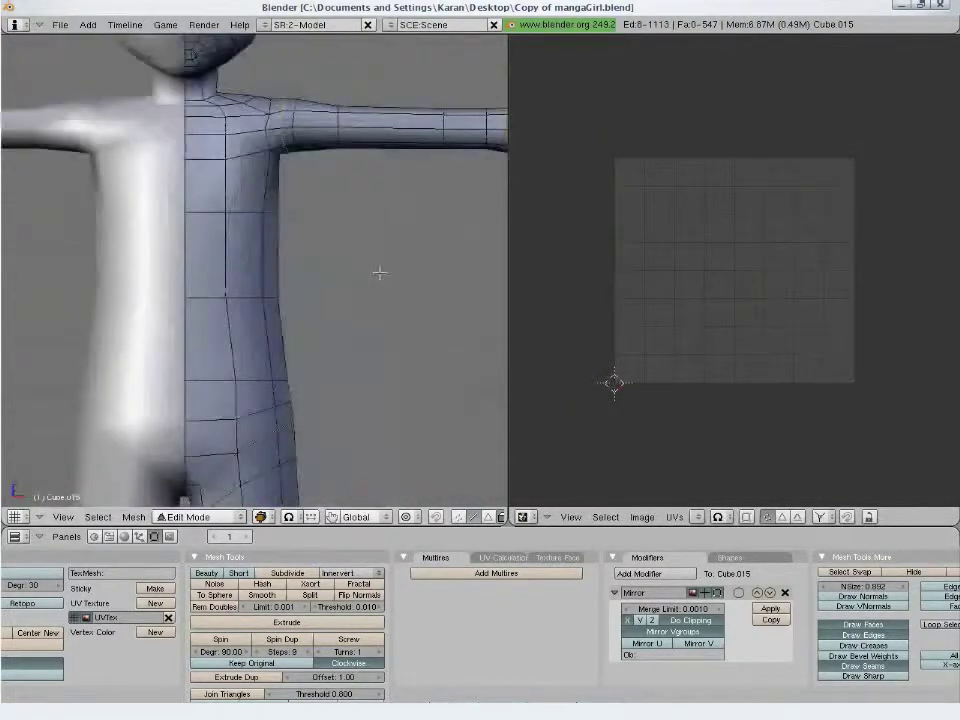
middle_click_drag(391, 192, 216, 231)
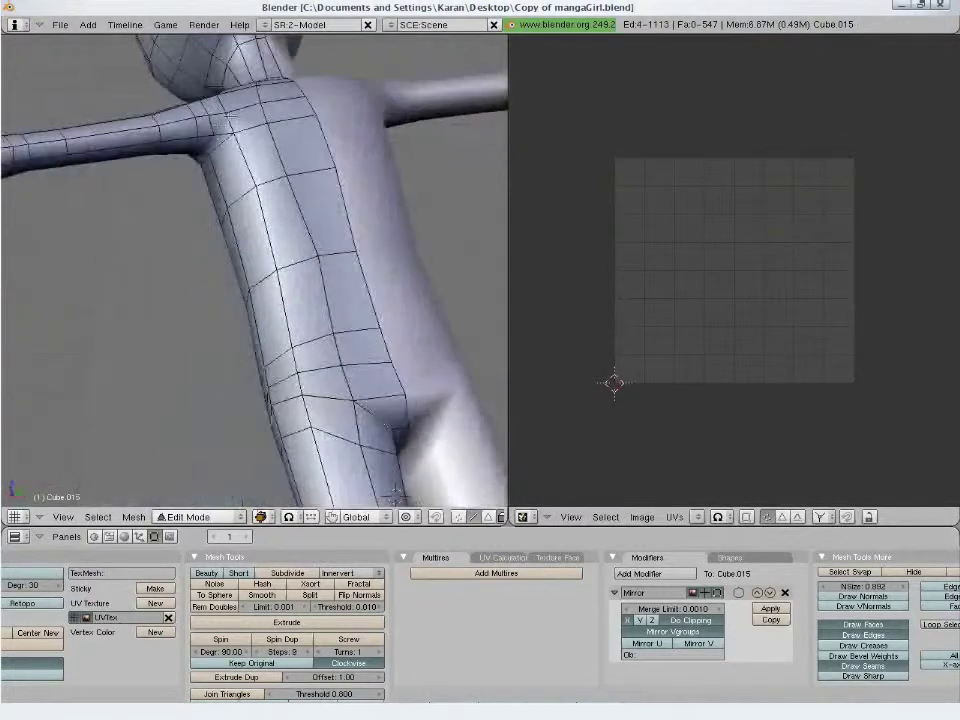
middle_click_drag(218, 133, 292, 279)
key("ctrl+e")
left_click(292, 279)
Complete the seam over the top of the shoulder and mark the edges around the neck base as a seam
scroll(335, 296, "down", 3)
key("KP_1")
middle_click_drag(345, 276, 243, 367)
scroll(275, 218, "up", 2)
middle_click_drag(276, 224, 248, 317)
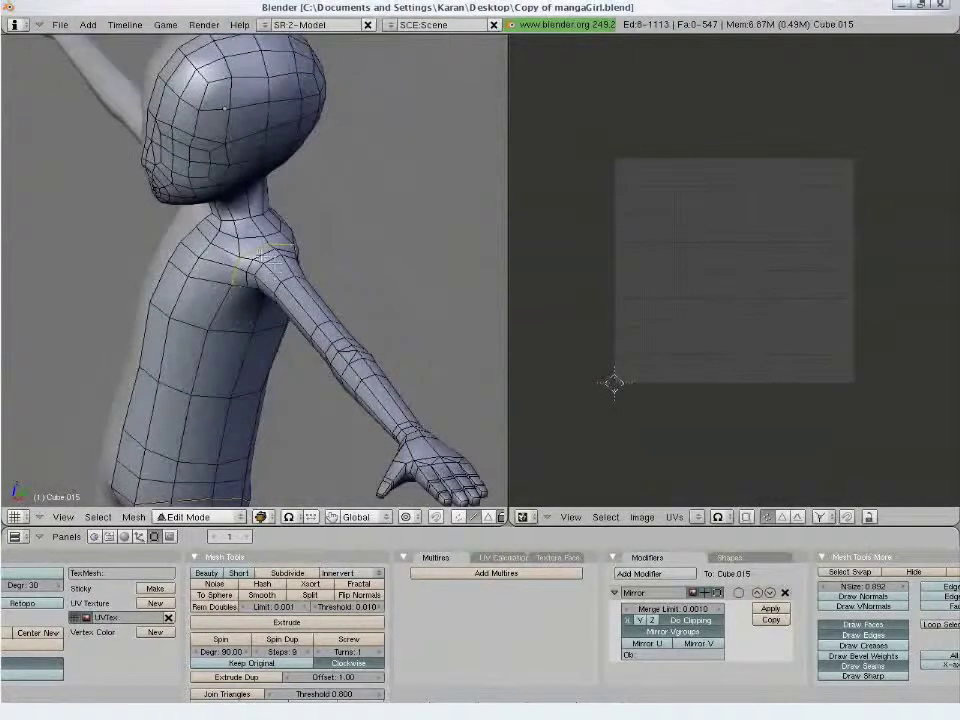
middle_click_drag(240, 250, 167, 328)
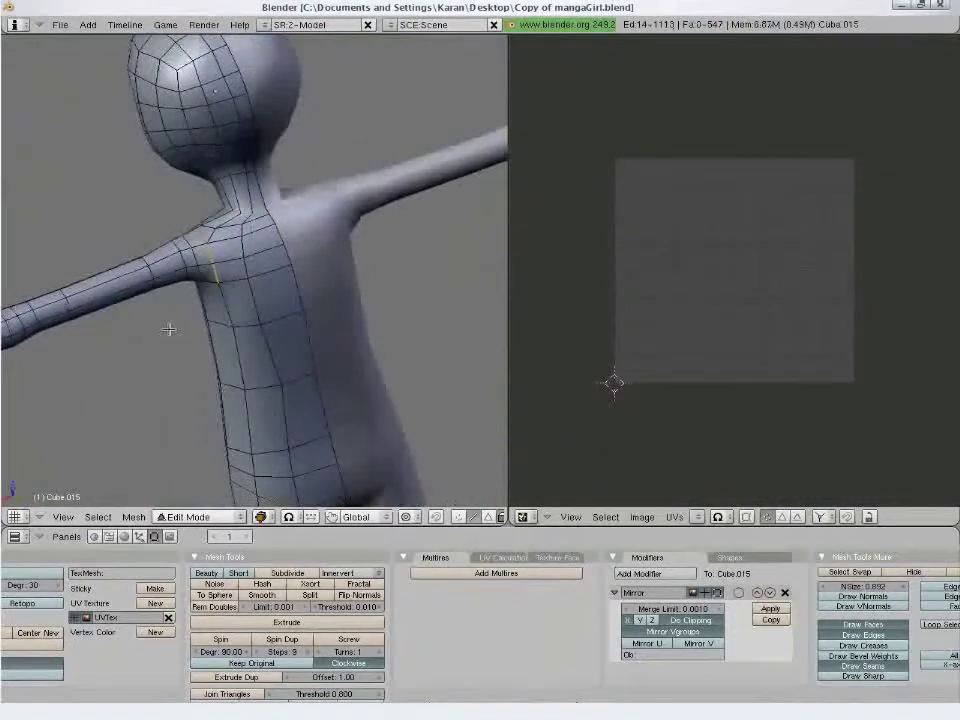
middle_click_drag(160, 392, 344, 297)
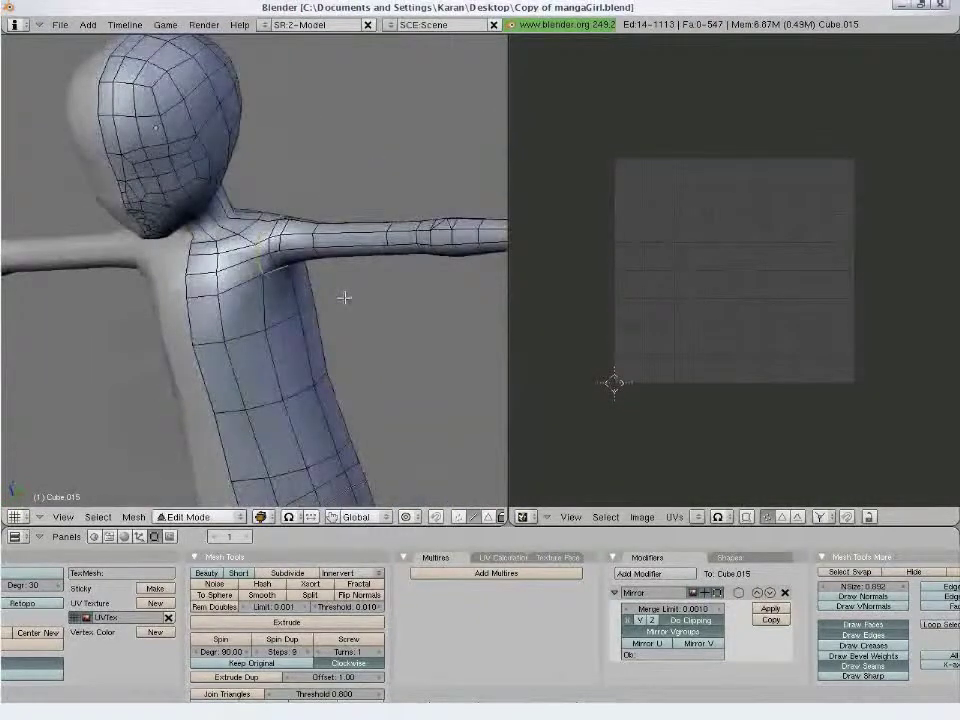
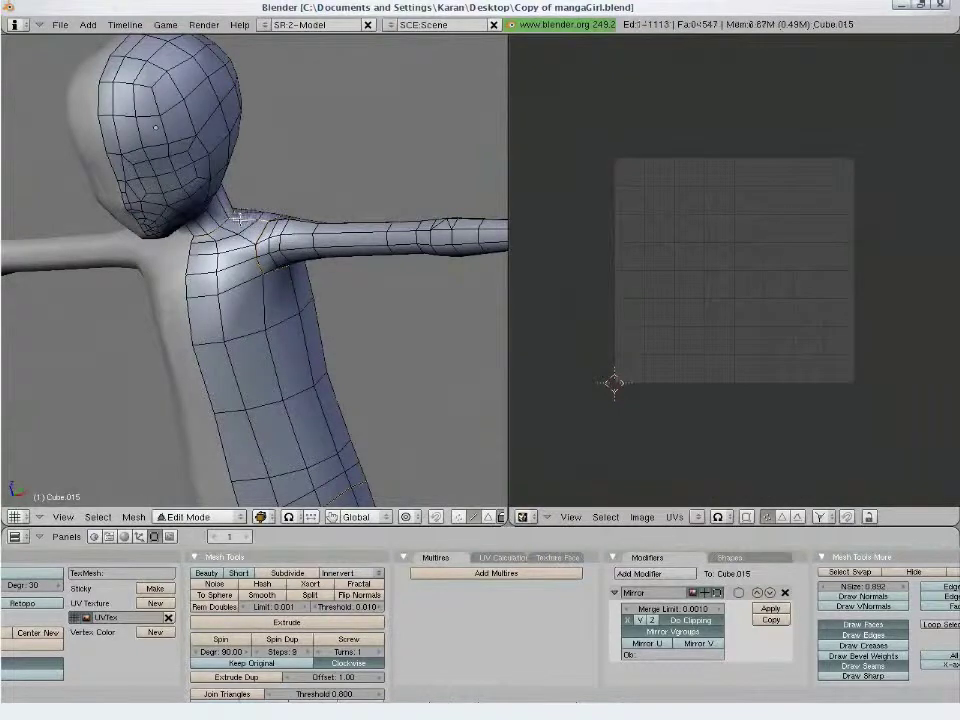
Select the linked torso faces between the neck, shoulder and hip seams and unwrap them
left_click(489, 519)
scroll(298, 409, "down", 2)
key("l")
key("u")
left_click(374, 374)
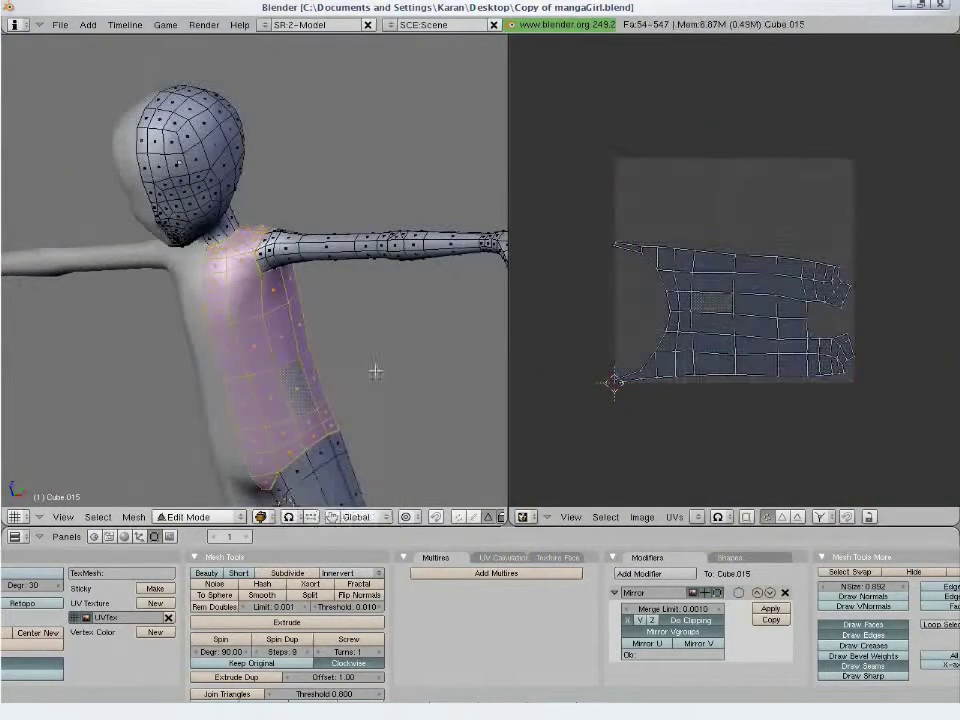
Rotate the torso's UV island upright and move it to a new place in the UV layout
key("a")
key("r")
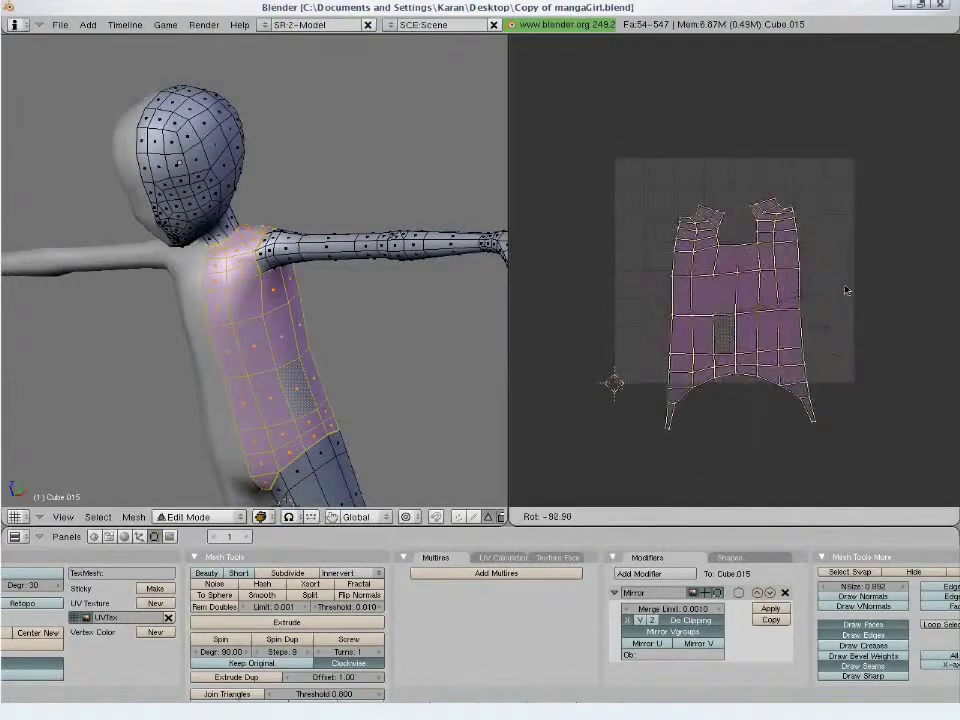
left_click(851, 294)
key("g")
left_click(737, 379)
Clear the face selection and select the edges running along the underside of the arm to the wrist, excluding those on the body
middle_click_drag(467, 399, 279, 296)
key("a")
middle_click_drag(195, 350, 244, 298)
left_click(472, 517)
middle_click_drag(290, 385, 318, 231, "ctrl")
right_click(318, 231, "alt")
scroll(177, 314, "down", 4)
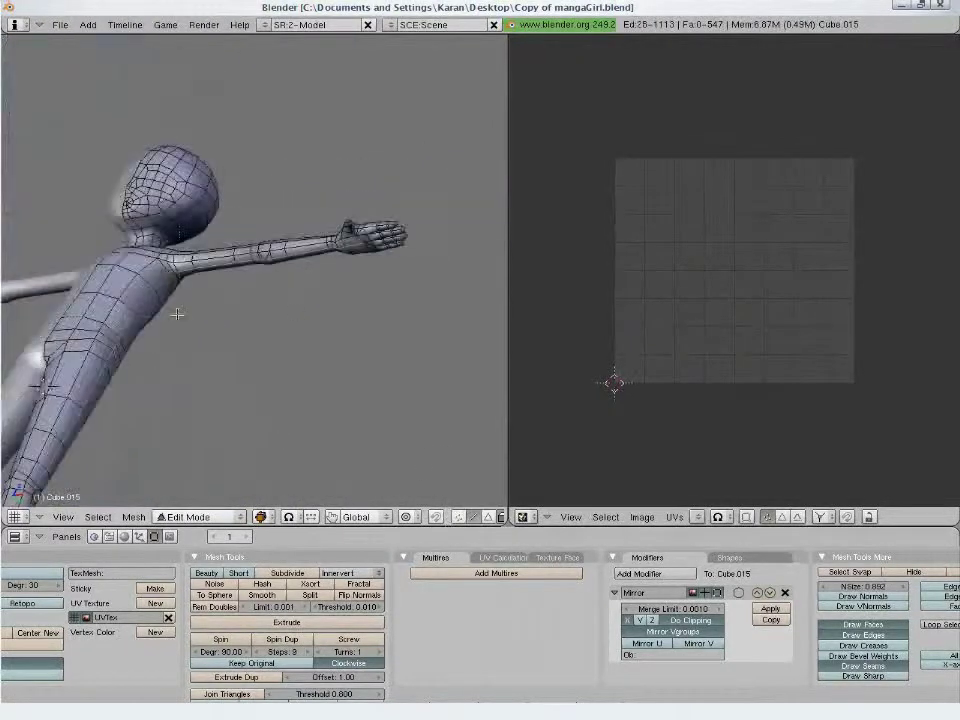
middle_click_drag(254, 423, 340, 295, "shift")
right_click(150, 345, "shift")
key("z")
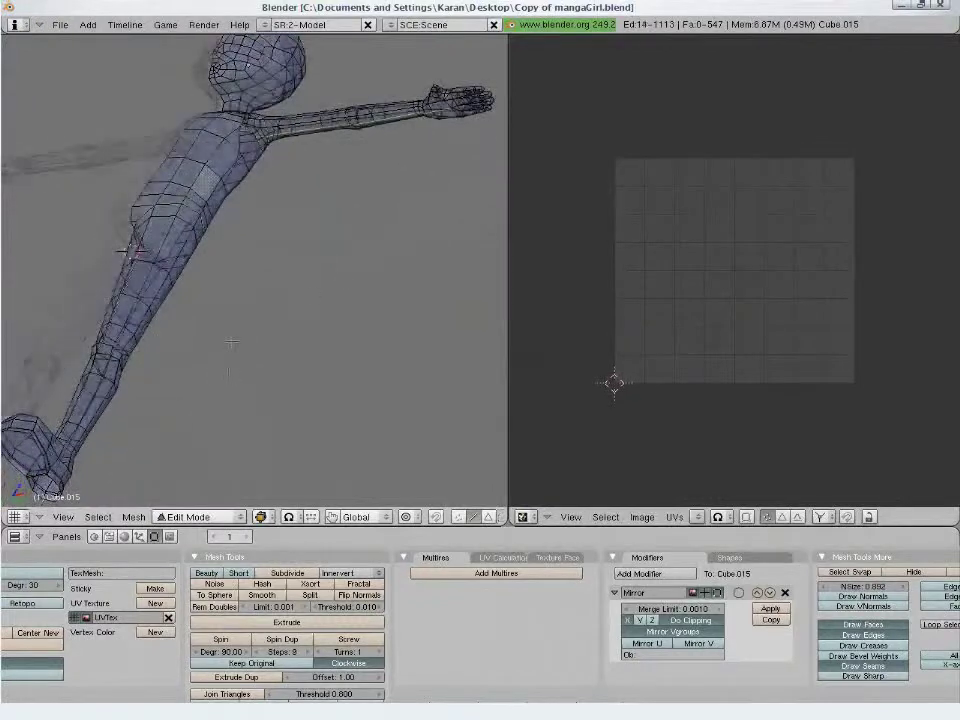
key("z")
scroll(458, 305, "up", 4)
middle_click_drag(495, 182, 258, 425, "shift")
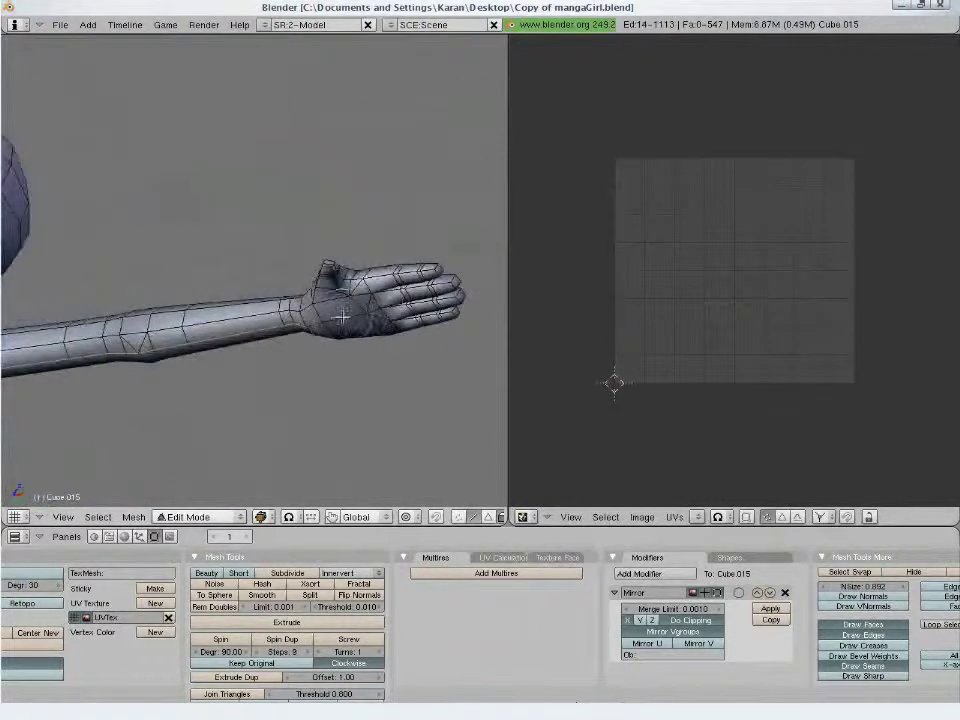
Add the edge loop around the wrist to the arm edge selection and mark all selected edges as seams
middle_click_drag(313, 378, 372, 425)
right_click(368, 419, "alt+shift")
key("ctrl+e")
left_click(328, 374)
Switch to face selection, select the linked faces of the arm between shoulder and wrist, and unwrap them
middle_click_drag(328, 374, 285, 341)
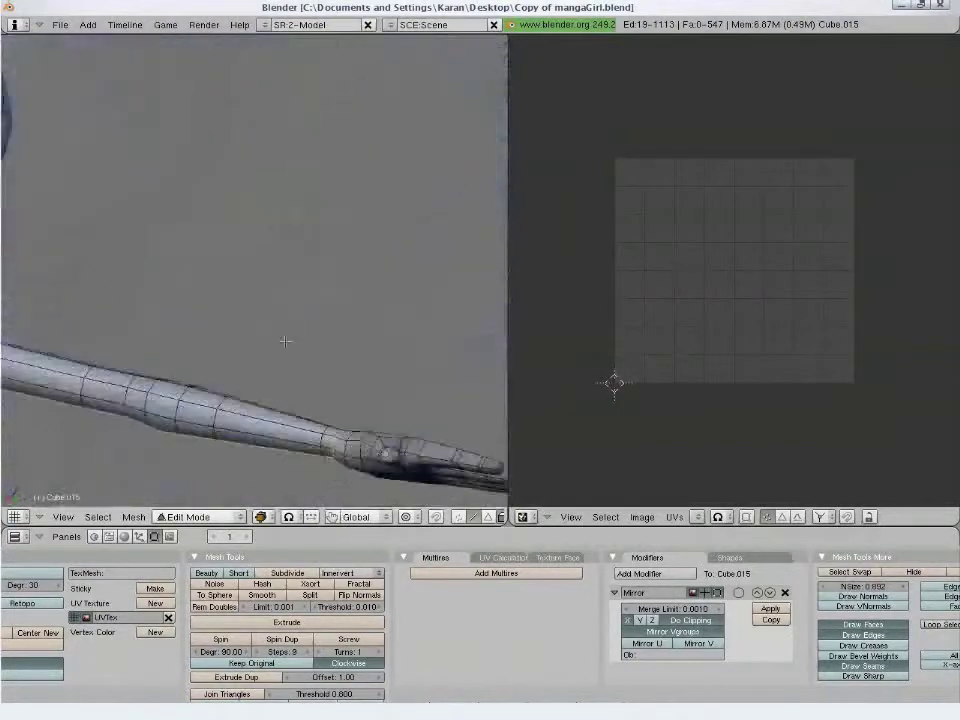
scroll(285, 341, "down", 3)
key("ctrl+Tab")
key("3")
key("l")
key("u")
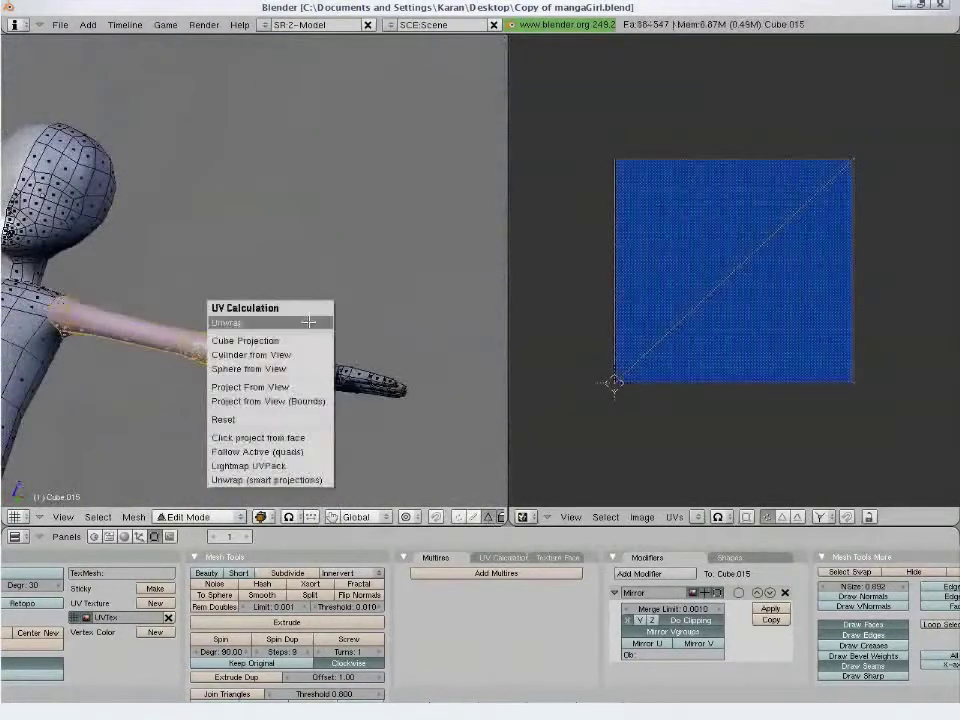
left_click(308, 322)
Rotate the arm's UV island and clear the face selection on the mesh
key("a")
key("r")
left_click(733, 456)
key("a")
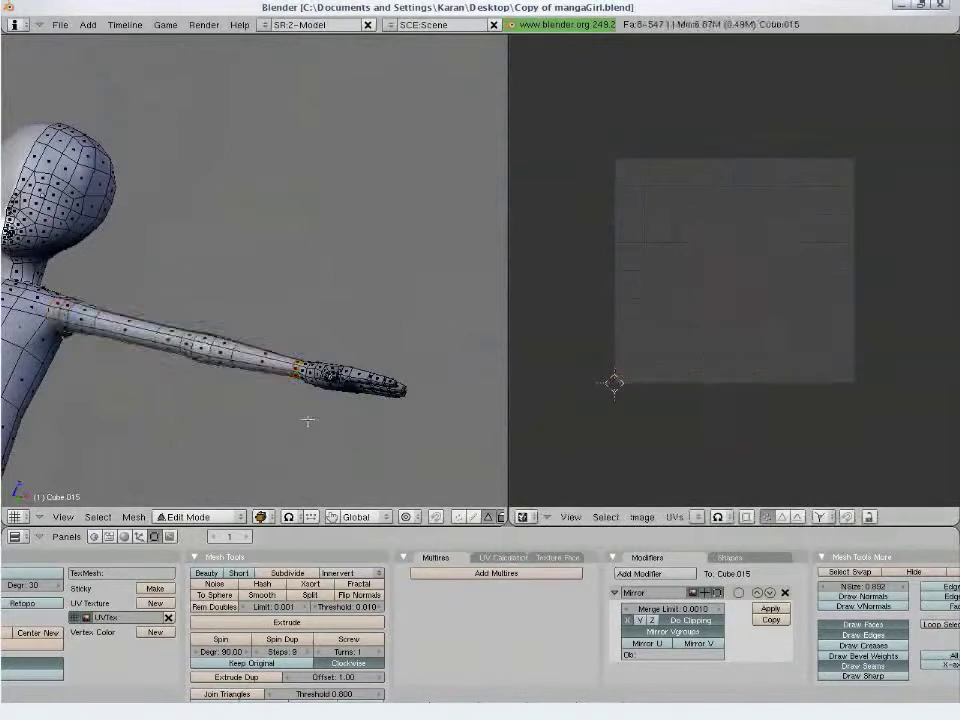
key("a")
Use edge selection to select the lengthwise edges along the sides of the fingers for the hand seam
middle_click_drag(290, 410, 393, 298, "shift")
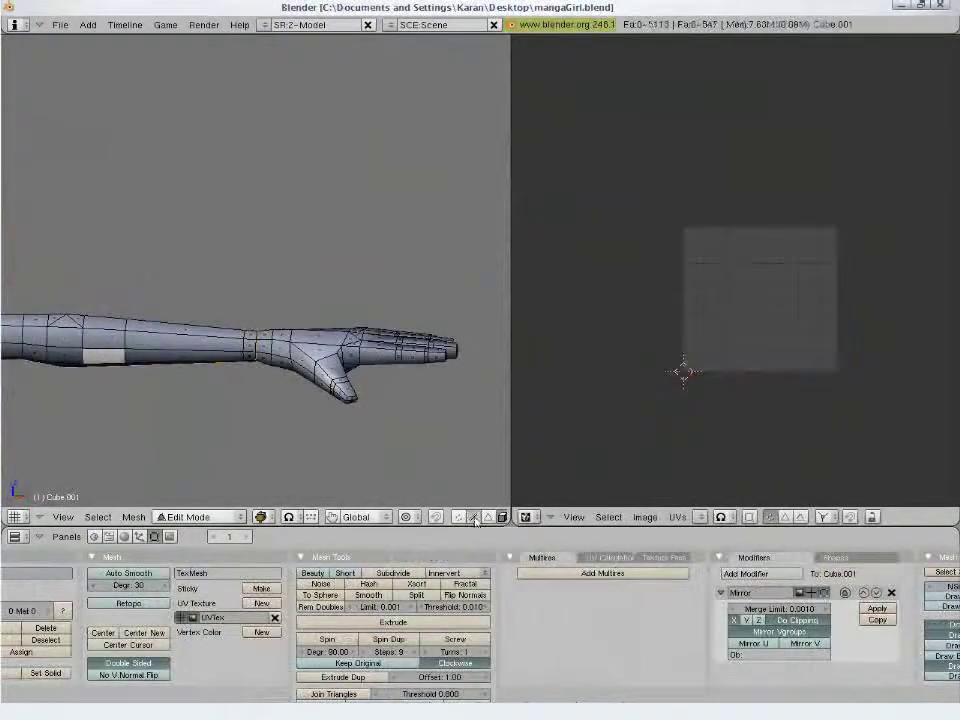
key("KP_1")
middle_click_drag(288, 304, 243, 291)
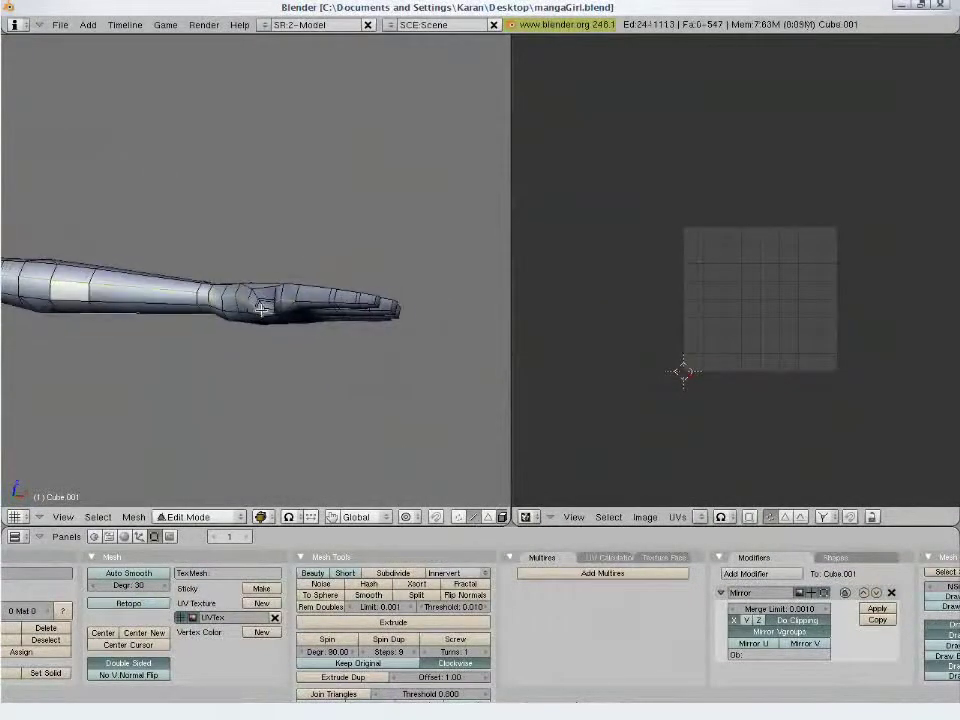
scroll(343, 341, "up", 3)
middle_click_drag(354, 323, 311, 266)
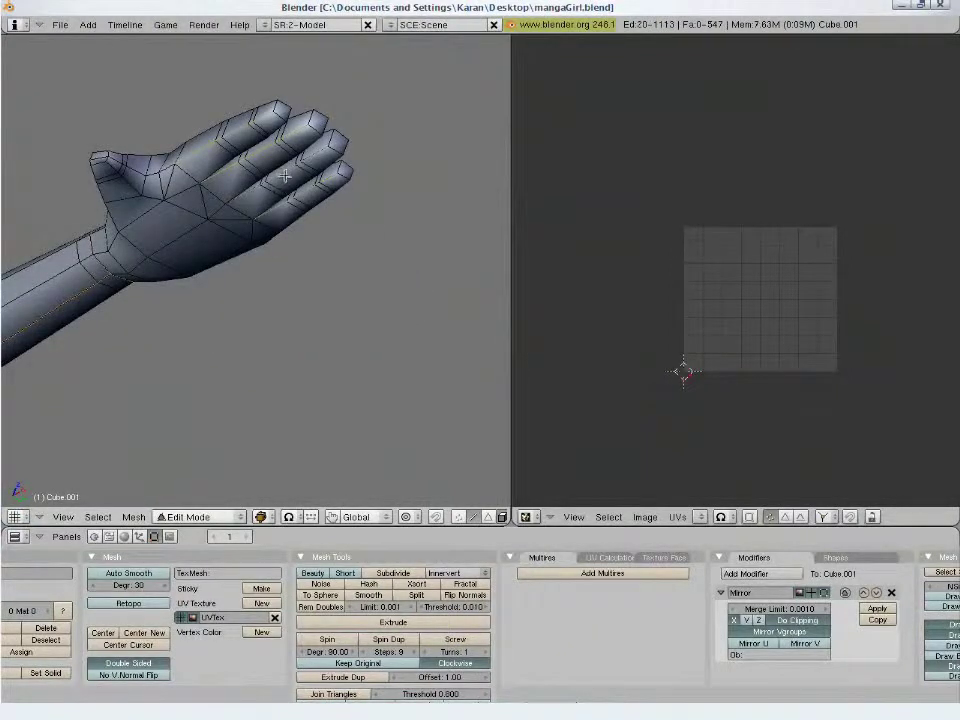
middle_click_drag(285, 177, 274, 342)
middle_click_drag(248, 287, 302, 431)
Add the remaining lengthwise edges along the sides of the fingers to the hand's seam selection
key("ctrl+Up")
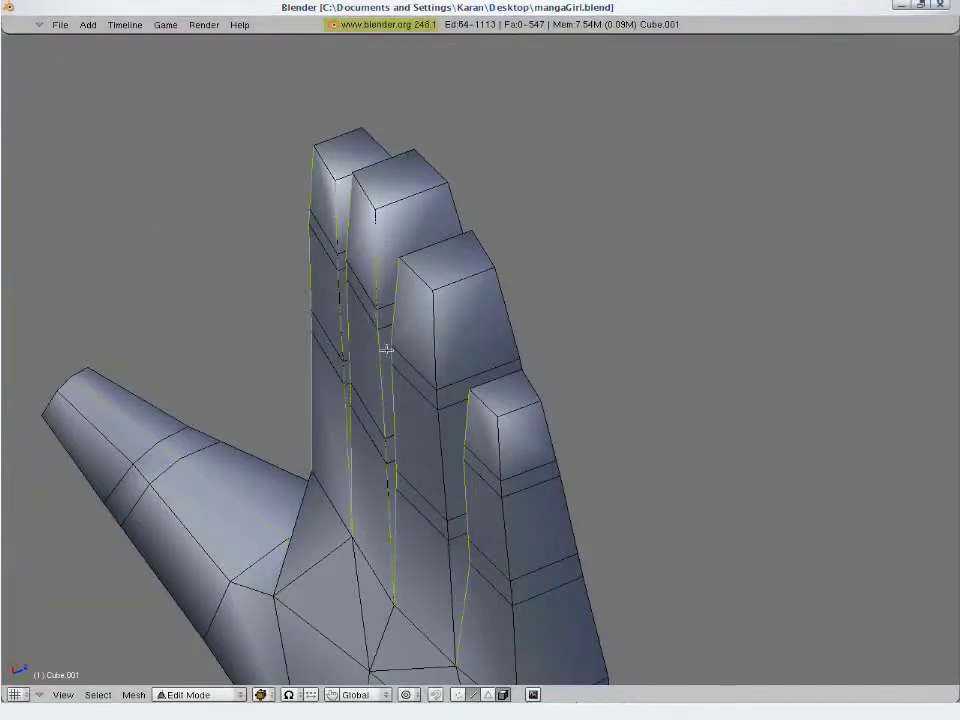
middle_click_drag(346, 393, 505, 455)
right_click(483, 393, "shift")
right_click(438, 304, "shift")
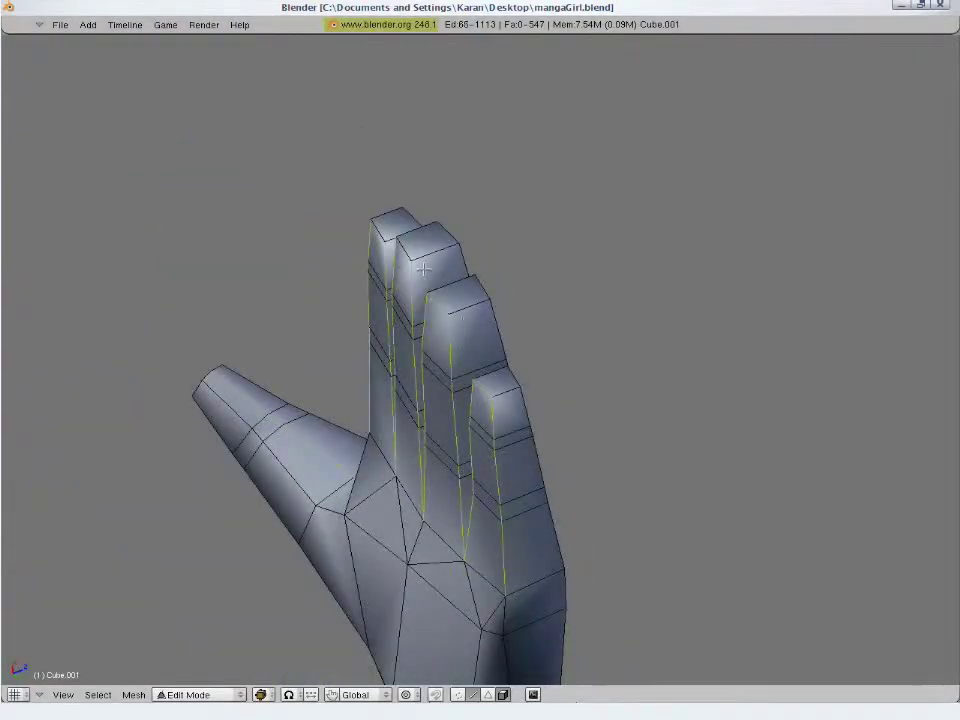
right_click(385, 236, "shift")
scroll(480, 452, "down", 3)
middle_click_drag(498, 545, 460, 391, "shift")
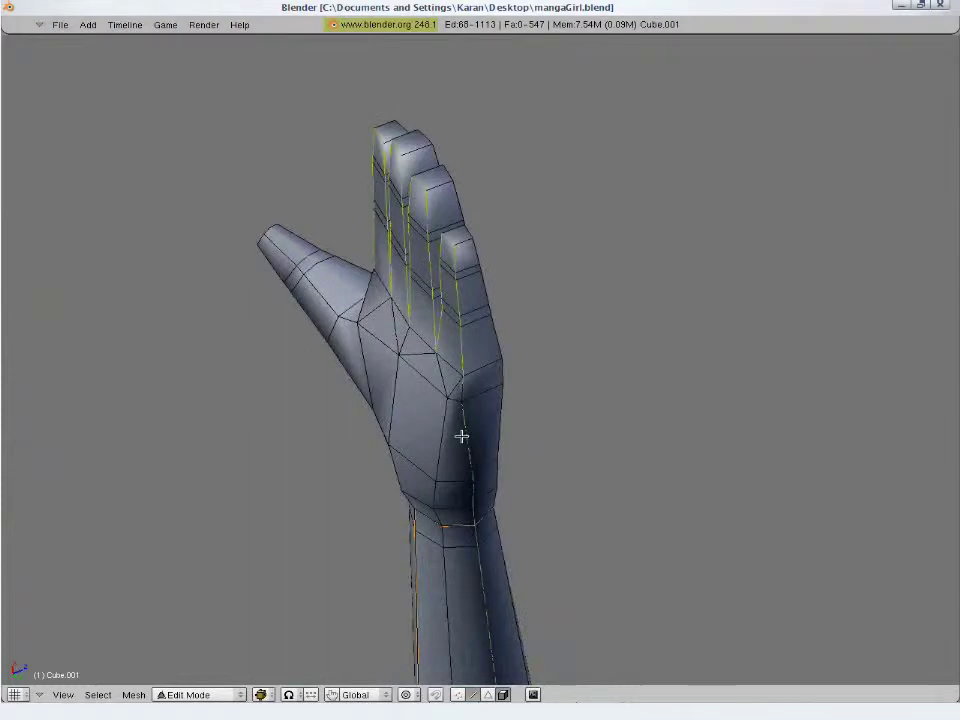
Show the mesh in wireframe and add the edge loop running along the hand and arm to the edge selection
scroll(461, 436, "down", 3)
middle_click_drag(482, 476, 500, 392)
middle_click_drag(598, 596, 570, 255, "shift")
scroll(570, 255, "down", 2)
key("z")
right_click(441, 330, "alt")
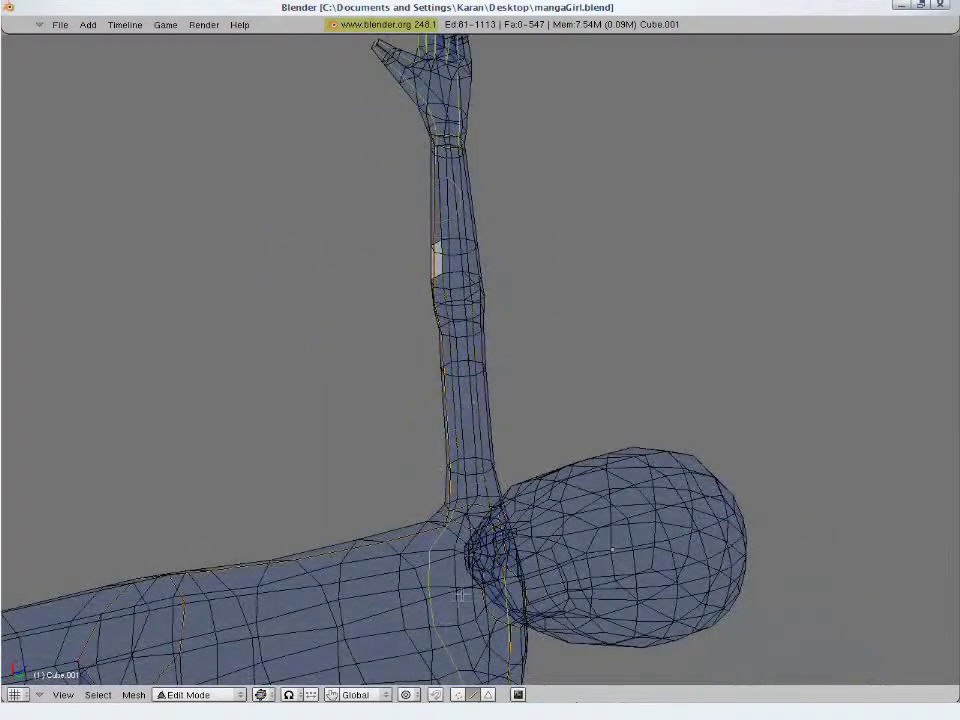
scroll(377, 431, "down", 2)
scroll(403, 306, "up", 6)
middle_click_drag(403, 306, 499, 621, "shift")
Restore solid shading, add the last seam edge on the hand, and mark all selected edges as seams
key("z")
mouse_move(443, 338)
middle_mouse_down()
mouse_move(706, 404)
mouse_move(662, 471)
mouse_move(662, 525)
middle_mouse_up()
right_click(568, 232, "shift")
key("ctrl+e")
left_click(662, 526)
scroll(662, 526, "down", 4)
key("ctrl+Right")
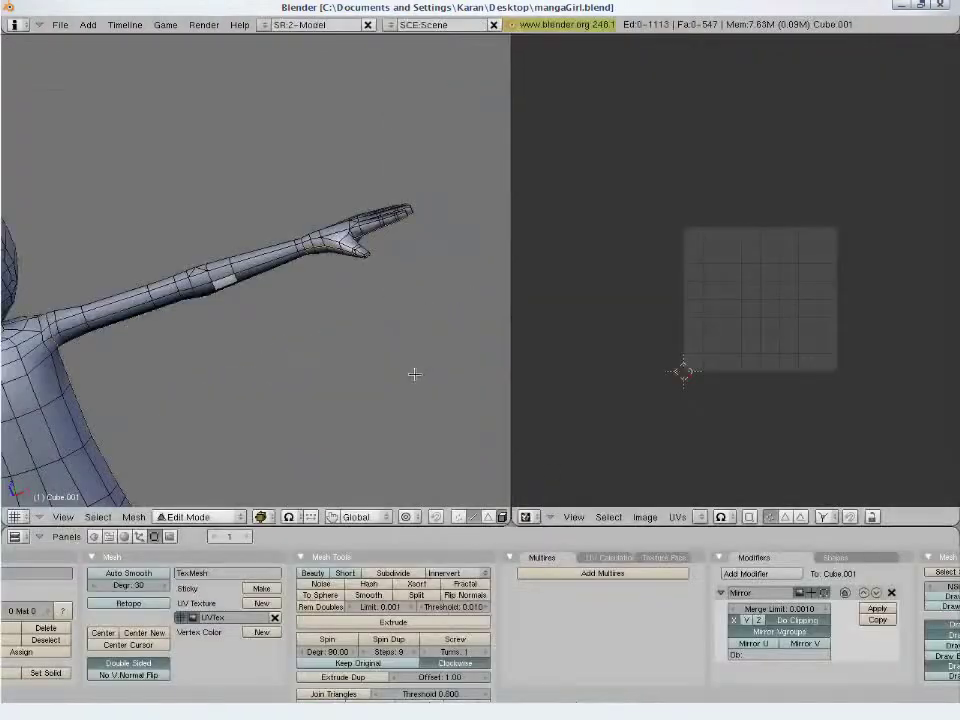
Switch to face selection, select the linked faces of the hand beyond the wrist, and unwrap them
key("KP_1")
left_click(487, 517)
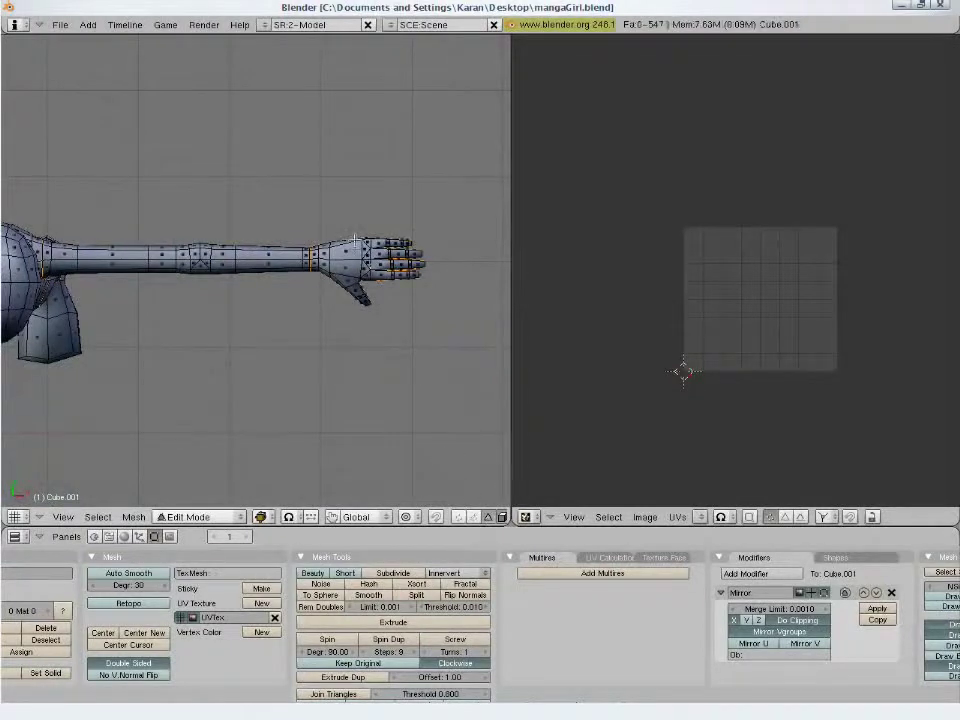
key("l")
key("u")
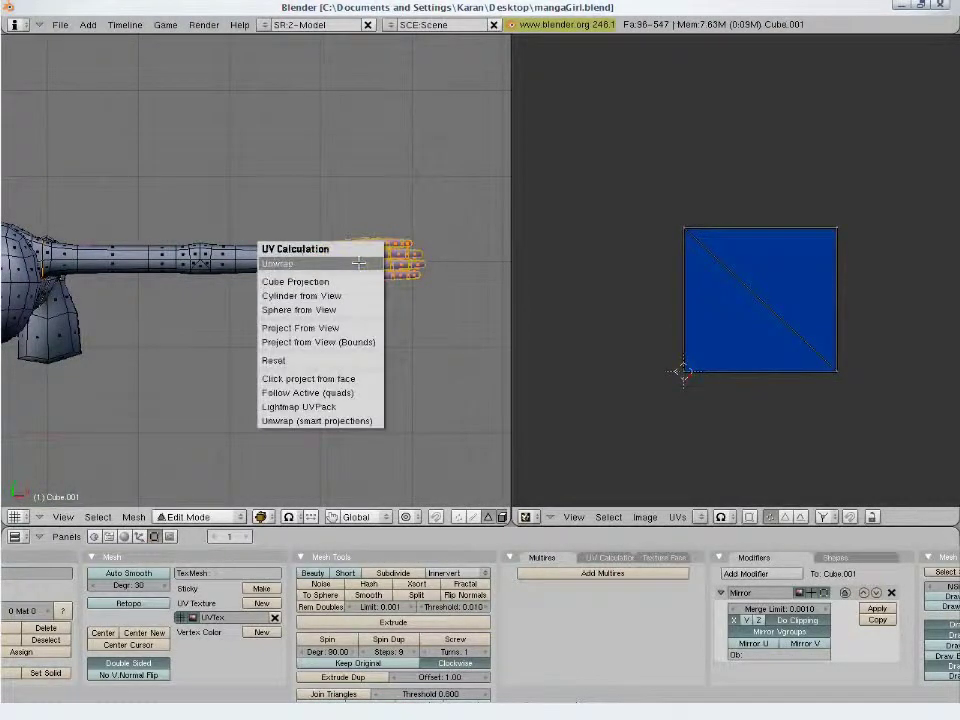
left_click(358, 263)
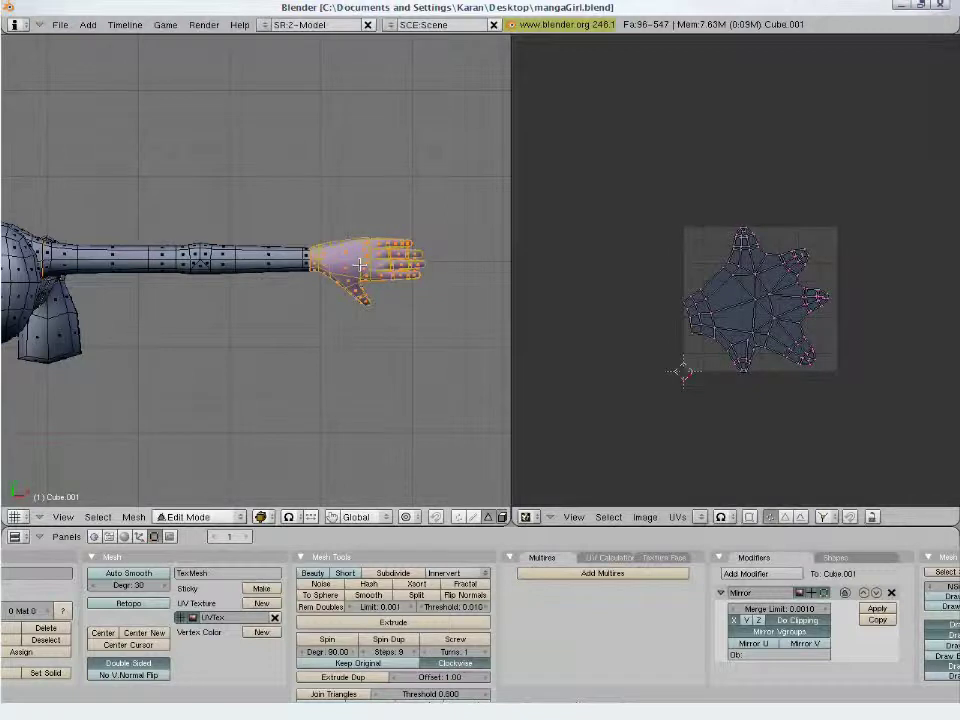
Map the selected hand faces again with Project From View and select the resulting UVs in the UV editor
scroll(358, 263, "up", 1)
key("u")
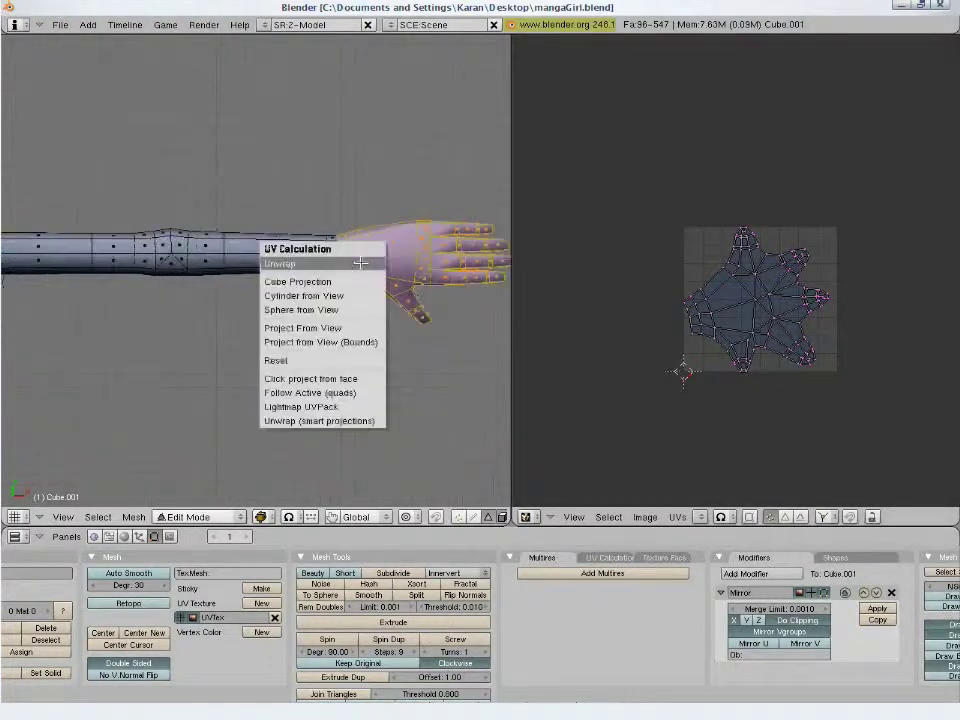
left_click(311, 328)
scroll(420, 330, "up", 1)
middle_click_drag(343, 383, 214, 88)
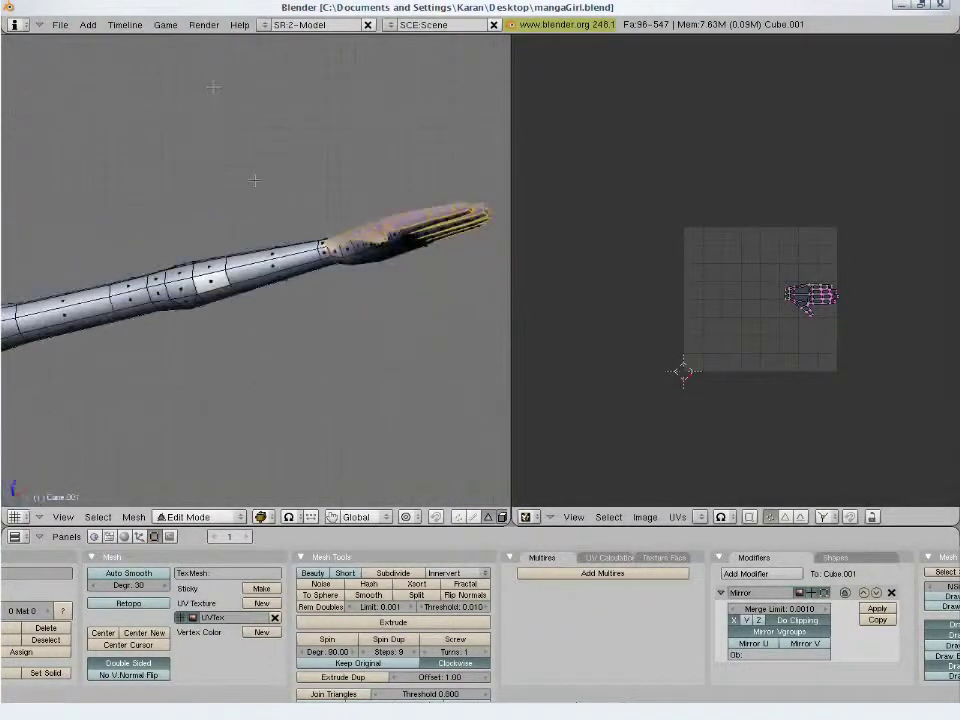
scroll(859, 362, "up", 4)
middle_click_drag(859, 362, 639, 321)
scroll(704, 357, "up", 3)
key("a")
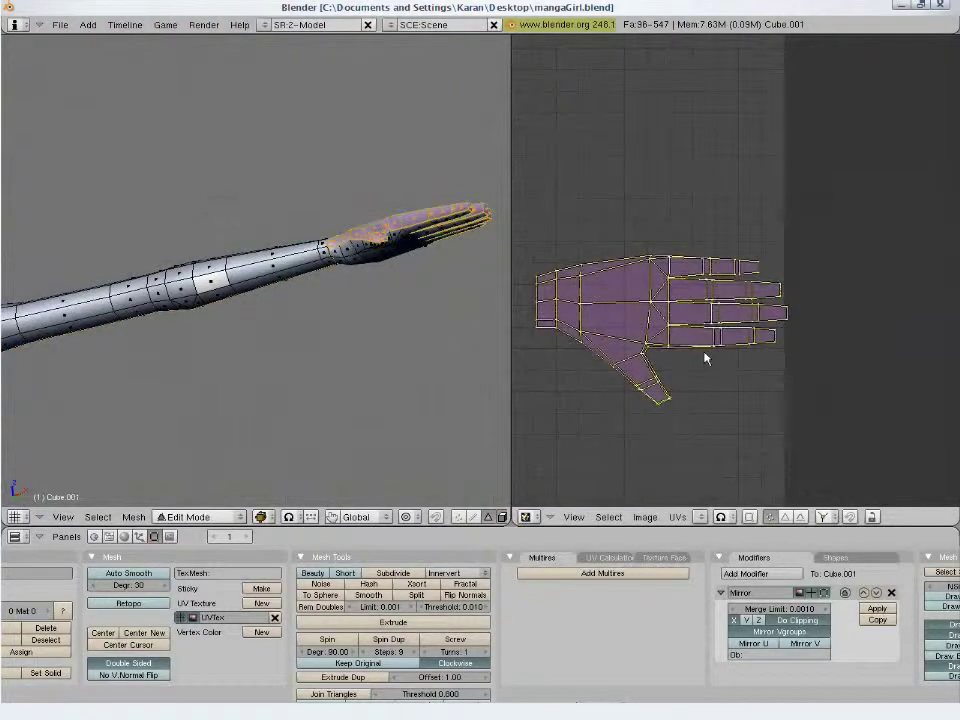
Try stretching the hand's UV island along the Y axis and shifting it
key("ctrl+v")
key("Escape")
scroll(708, 357, "up", 1)
key("a")
key("l")
key("s")
key("y")
left_click(637, 480)
key("g")
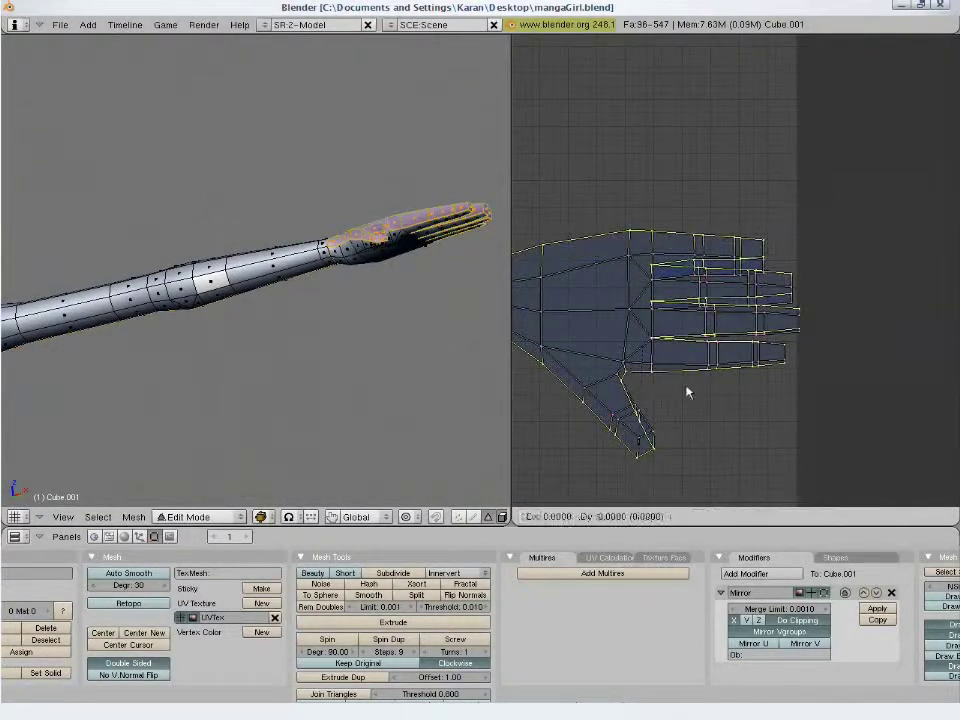
left_click(694, 394)
key("s")
key("y")
left_click(723, 440)
scroll(722, 424, "up", 4)
middle_click_drag(722, 424, 814, 407)
key("a")
key("b")
key("b")
left_click_drag(902, 231, 746, 217)
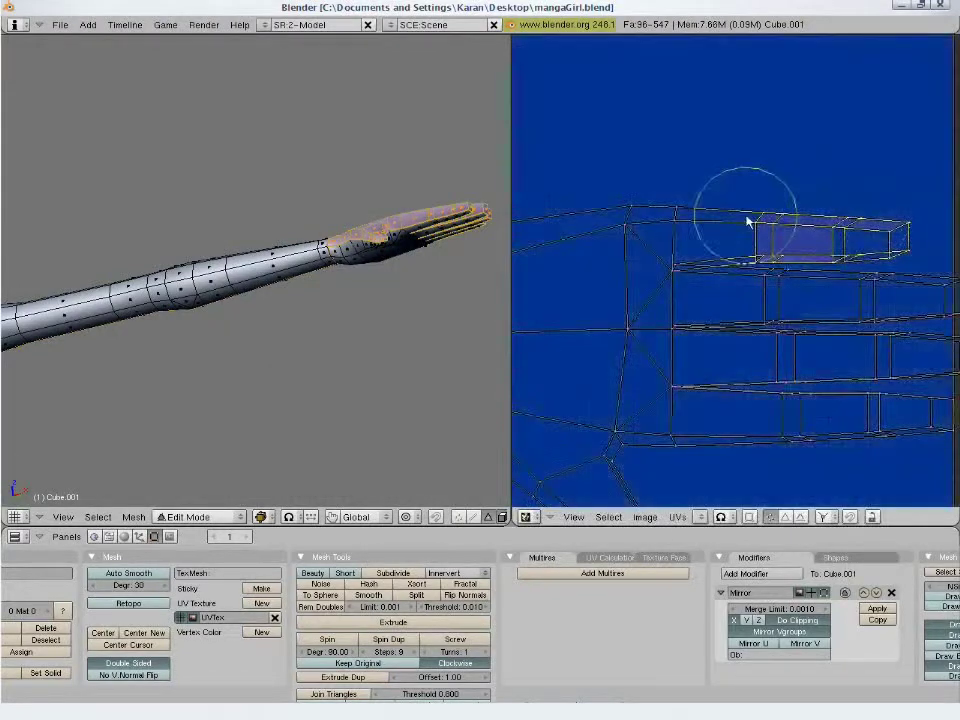
key("Escape")
key("a")
scroll(778, 253, "down", 9)
key("a")
key("l")
scroll(606, 279, "up", 7)
key("b")
key("b")
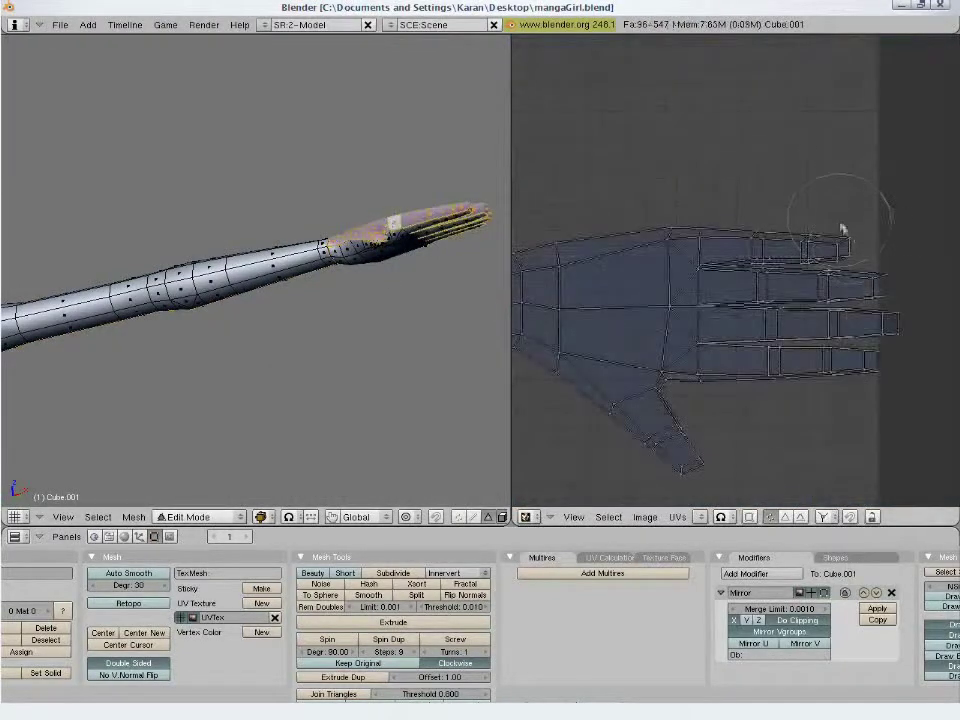
left_click(803, 223)
key("Escape")
Clear the mesh selection, select the linked faces of the palm side, and map them with Project From View from below
middle_click_drag(400, 260, 352, 380)
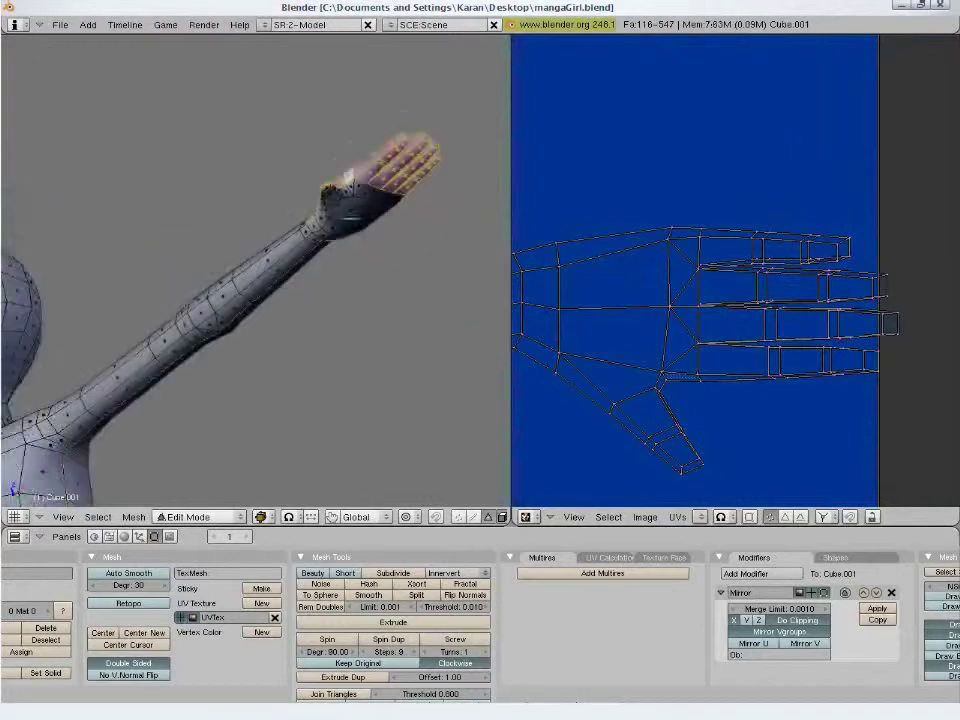
middle_click_drag(467, 322, 392, 432, "shift")
scroll(392, 432, "up", 5)
left_click(473, 517)
key("a")
middle_click_drag(330, 440, 255, 364)
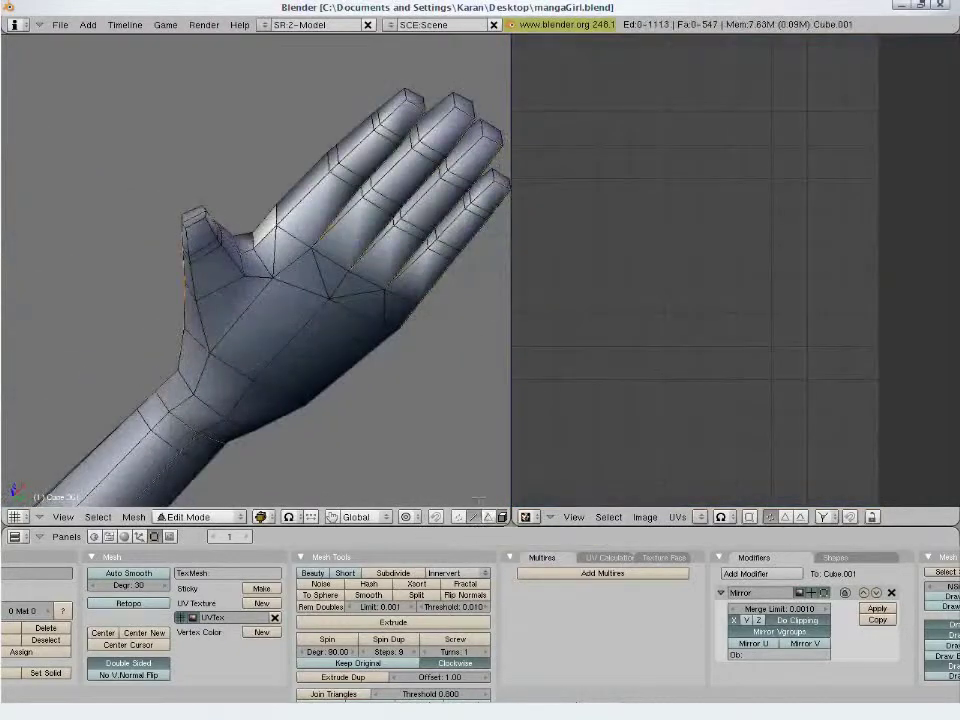
left_click(488, 517)
key("l")
key("ctrl+KP_7")
middle_click_drag(417, 367, 292, 367, "shift")
key("u")
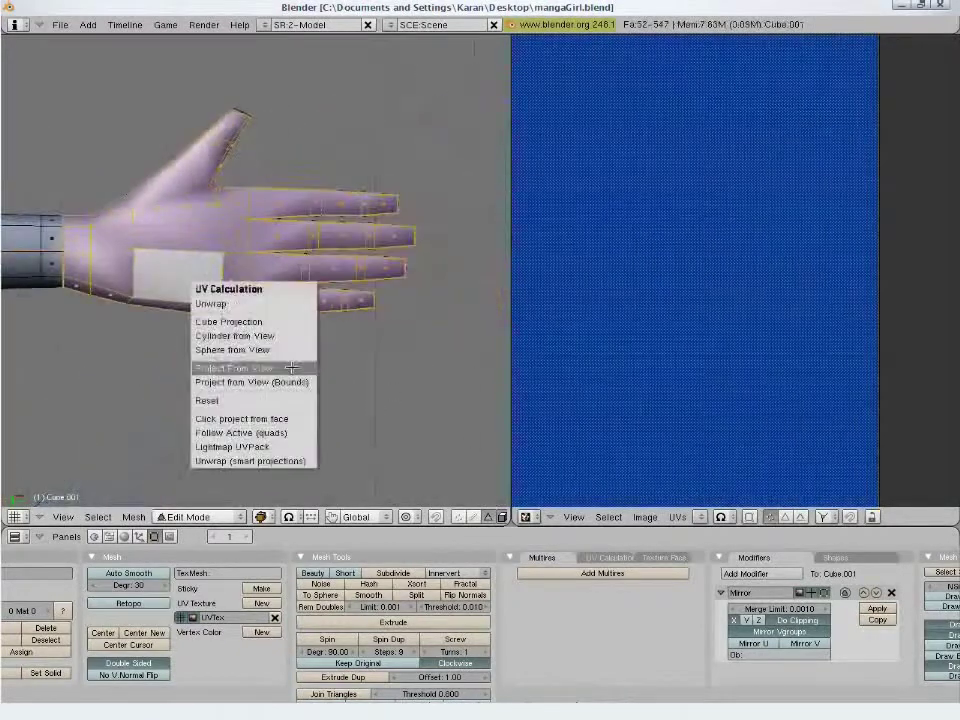
left_click(292, 367)
Clear the face selection and select the linked faces of both the back and the palm of the hand
key("a")
key("KP_1")
key("l")
key("l")
scroll(758, 309, "down", 4)
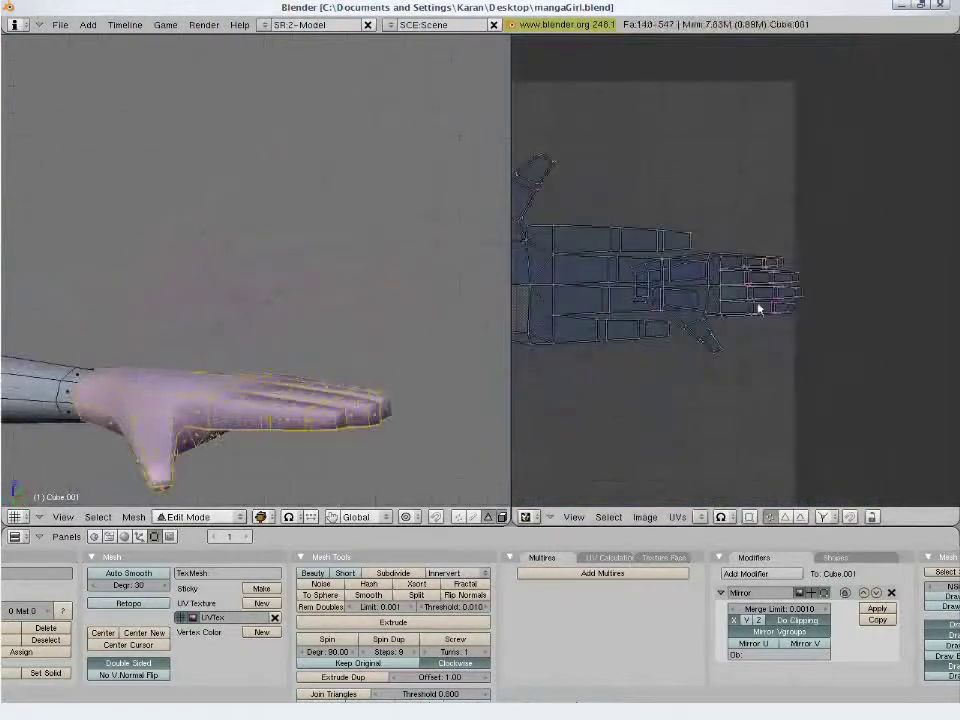
Move the smaller hand island above the palm island, scale it up, and enlarge the UV editor to the full window
key("l")
key("g")
left_click(758, 175)
key("s")
left_click(754, 231)
middle_click_drag(754, 231, 800, 440)
key("g")
scroll(759, 343, "up", 3)
key("ctrl+Up")
key("a")
key("b")
key("b")
mouse_move(680, 222)
left_mouse_down()
mouse_move(666, 208)
mouse_move(574, 201)
mouse_move(583, 204)
left_mouse_up()
scroll(490, 265, "down", 5)
key("g")
right_click(520, 290)
Circle-select the UVs of the uppermost finger on the upper hand island and angle them away from the neighbouring finger
key("a")
key("b")
key("b")
mouse_move(574, 227)
left_mouse_down()
mouse_move(583, 214)
mouse_move(712, 230)
left_mouse_up()
key("Escape")
key("g")
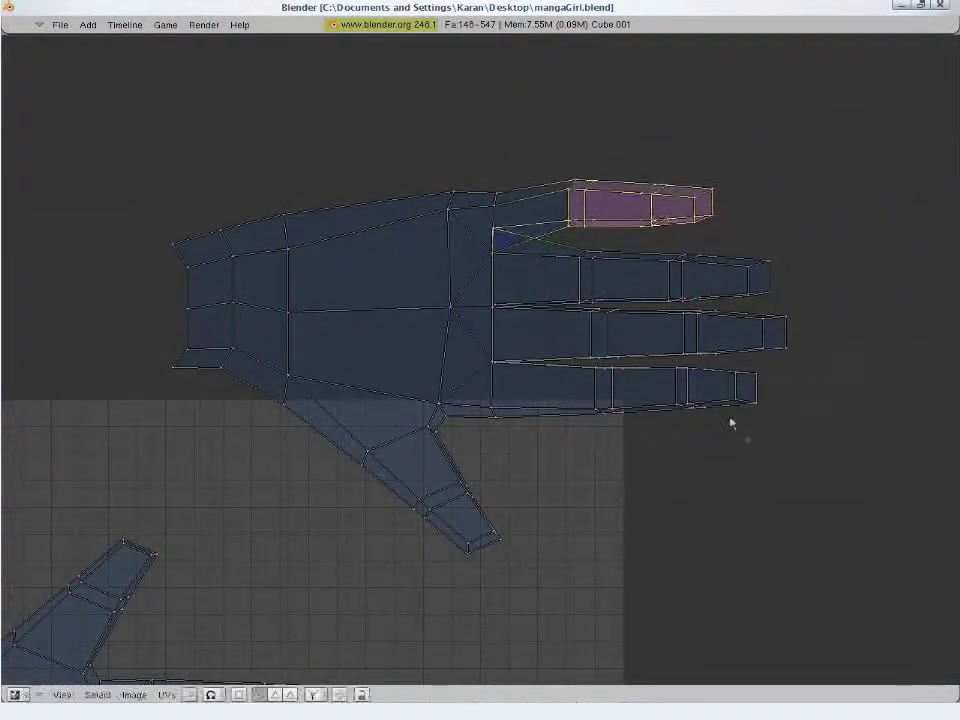
left_click(771, 349)
key("a")
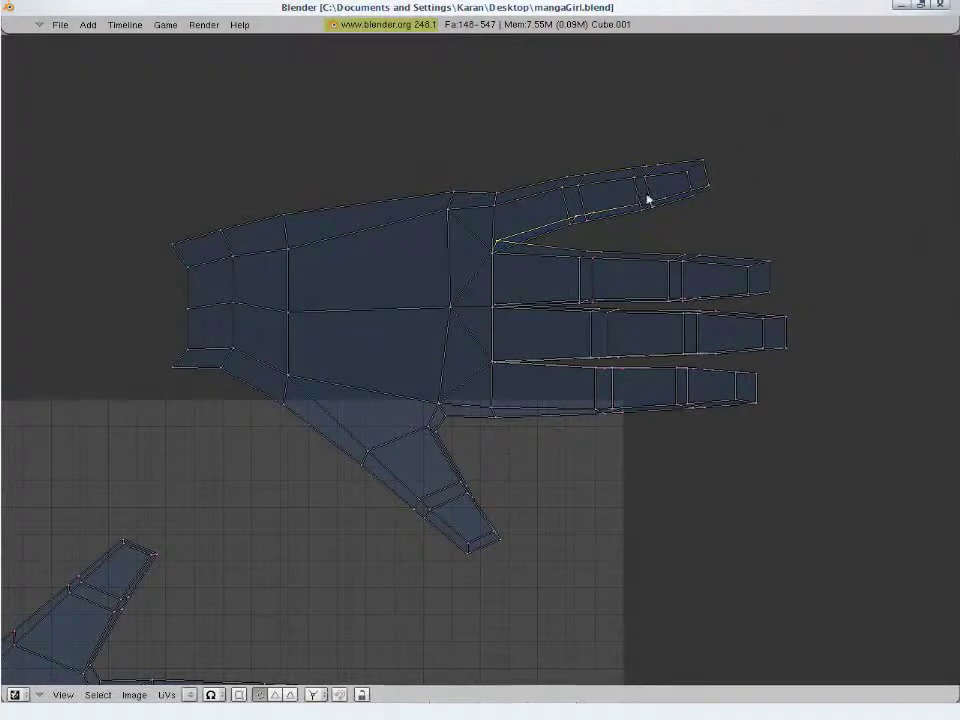
Reposition the UV vertices along the inner edge and outer base of the uppermost finger to straighten its outline
key("g")
left_click(722, 248)
key("Escape")
key("g")
left_click(645, 298)
key("a")
key("b")
left_click_drag(480, 178, 516, 216)
key("g")
left_click(514, 211)
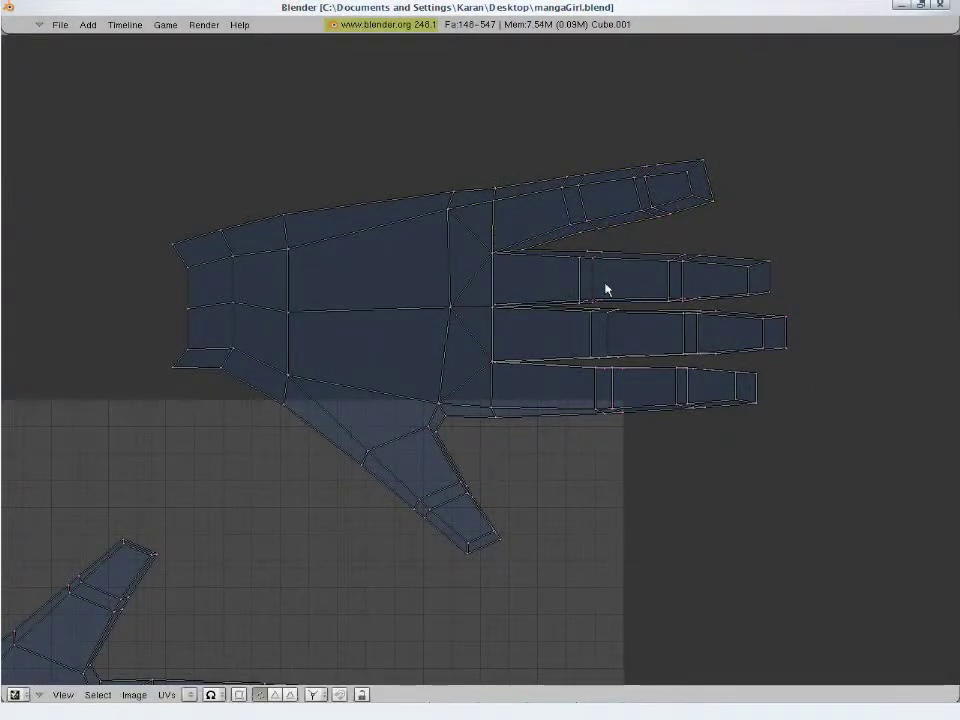
Circle-select the UVs of the second finger from the top and move them away from the third finger
scroll(634, 325, "up", 1)
key("b")
key("b")
mouse_move(625, 226)
left_mouse_down()
mouse_move(836, 242)
mouse_move(737, 275)
mouse_move(508, 274)
left_mouse_up()
key("Escape")
key("g")
left_click(838, 236)
Circle-select the UVs around the second finger's middle joints and try moving them upward
key("a")
key("b")
key("b")
key("Escape")
key("b")
key("b")
left_click_drag(740, 232, 608, 227)
key("Escape")
key("g")
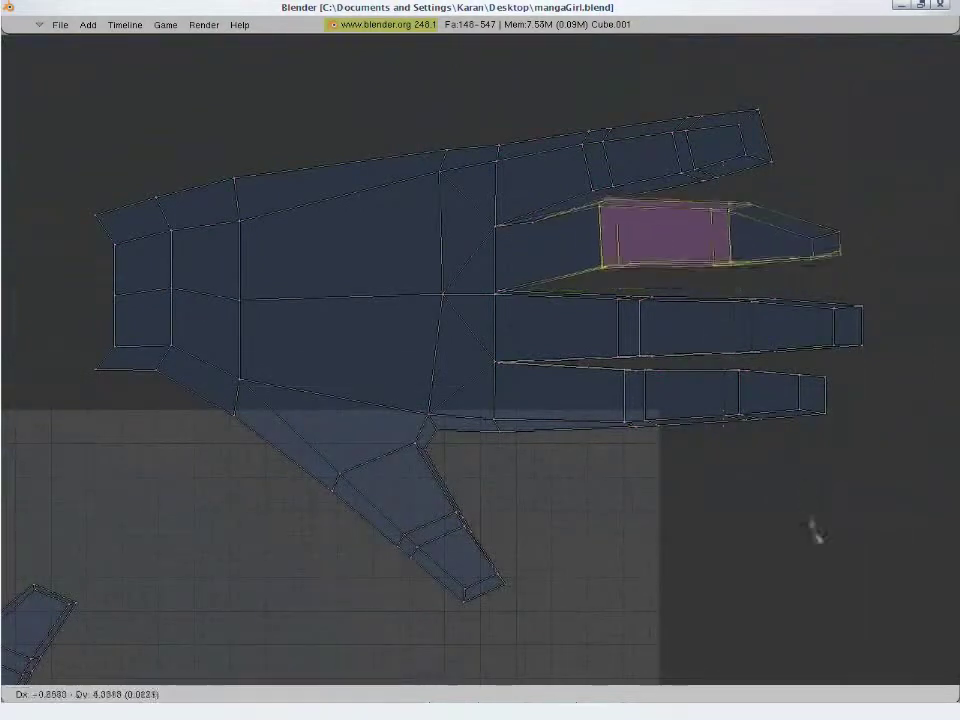
key("Escape")
Add the second finger's tip to the UV selection, rotate the finger outward, and move it into place
key("b")
left_click_drag(804, 222, 850, 245)
key("r")
left_click(826, 545)
key("g")
left_click(842, 548)
key("a")
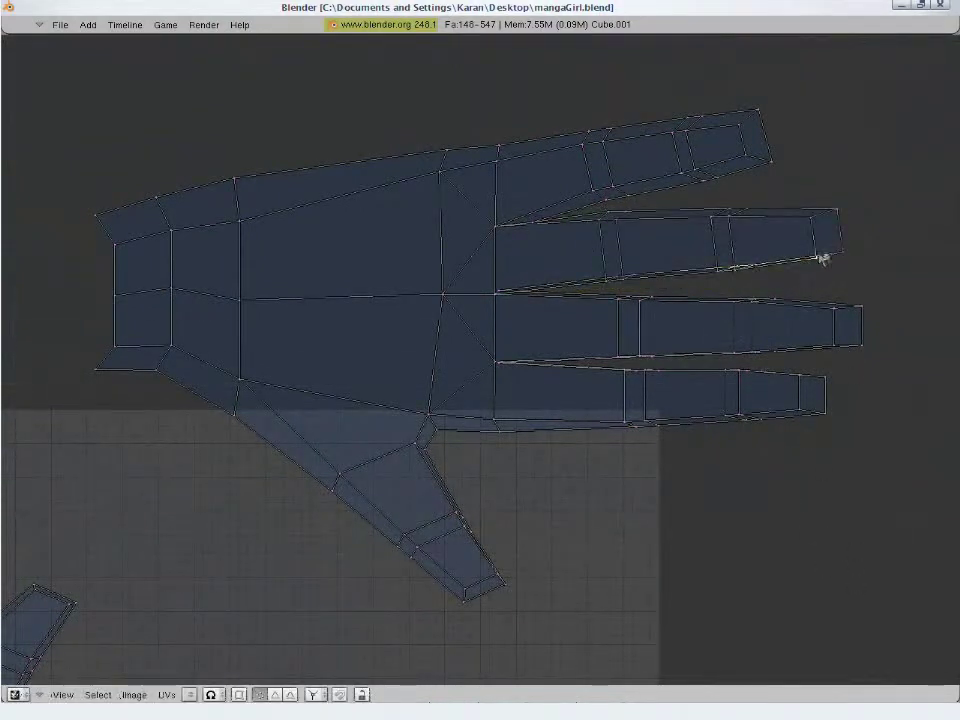
Move individual UV vertices on the long edges of the second finger to straighten its sides
key("g")
left_click(611, 386)
right_click(607, 200)
key("g")
left_click(606, 187)
Circle-select the UVs of the fourth finger, then rotate and move them away from the third finger
key("b")
key("b")
mouse_move(826, 413)
left_mouse_down()
mouse_move(555, 411)
mouse_move(497, 432)
left_mouse_up()
key("Escape")
key("r")
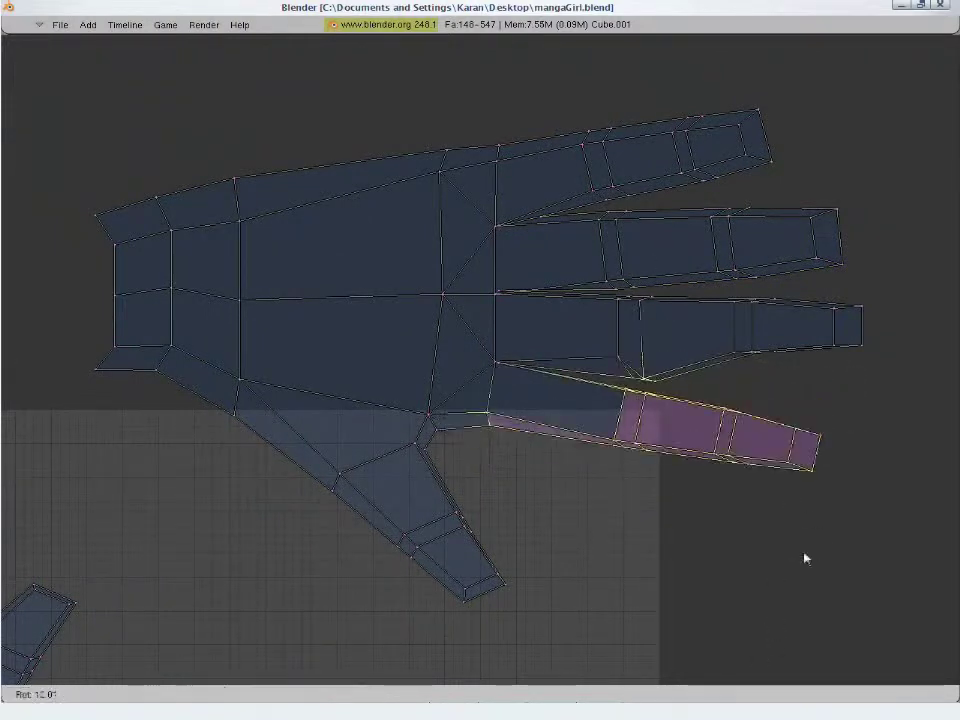
left_click(786, 667)
key("g")
left_click(784, 688)
Clear the UV selection and reposition a single vertex on the fourth finger's upper edge
key("a")
key("g")
left_click(827, 456)
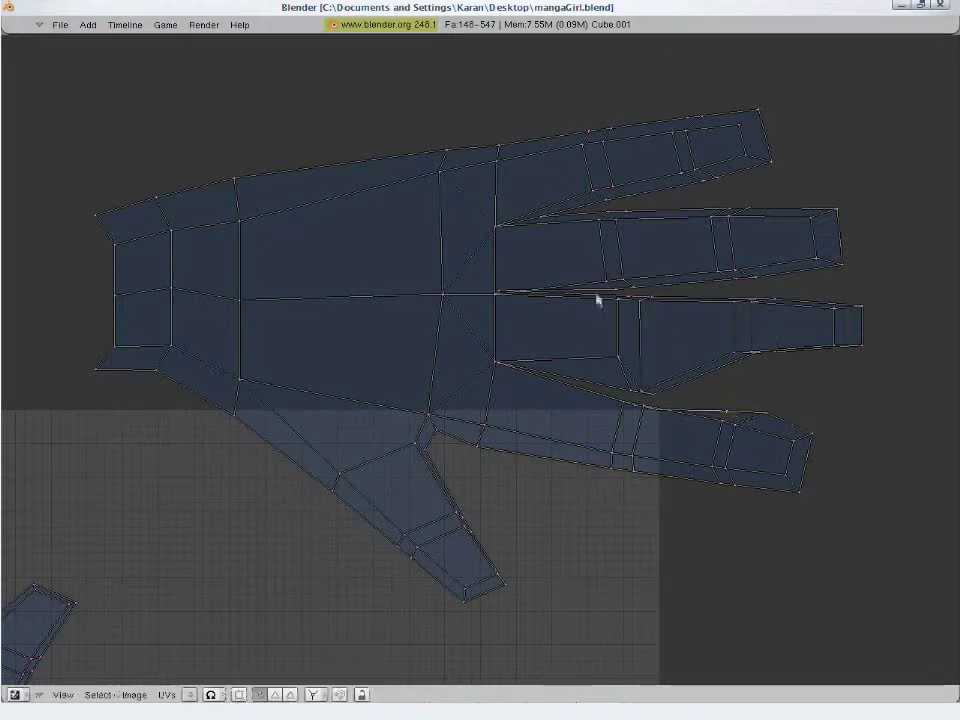
Move individual UV vertices along the lower side of the third finger to straighten its bulging edges
left_click(621, 460)
right_click(659, 397)
key("g")
key("g")
left_click(640, 370)
right_click(647, 370)
key("g")
right_click(748, 358)
key("g")
left_click(748, 376)
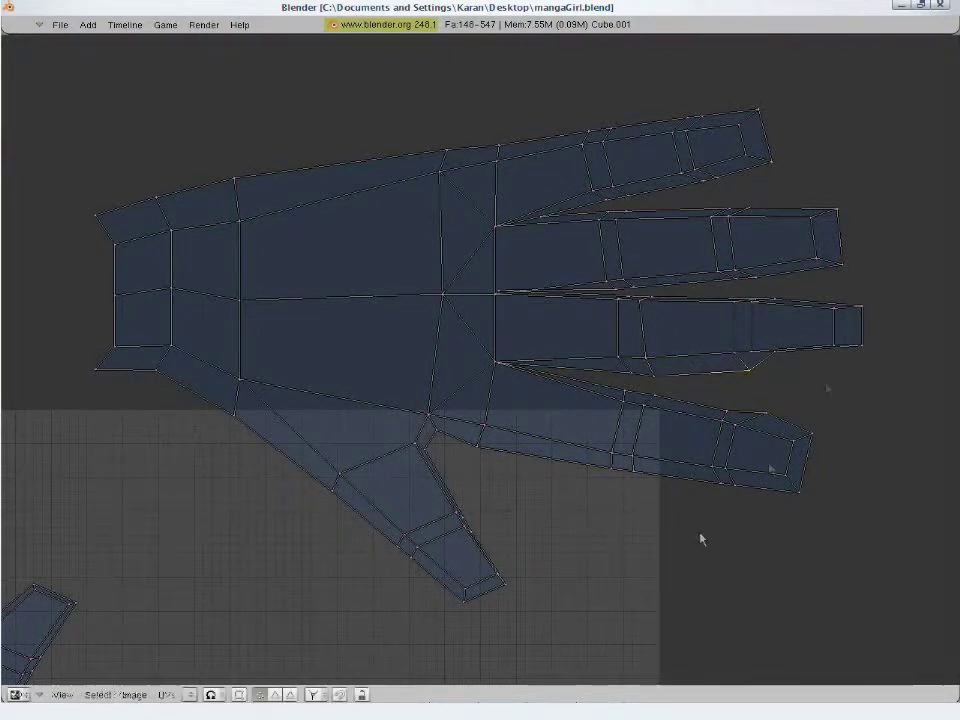
Circle-select and reposition the third finger's UVs, and adjust UV vertices on the fourth finger's upper edge and the thumb's inner edge
key("b")
key("b")
mouse_move(628, 321)
left_mouse_down()
mouse_move(744, 321)
mouse_move(857, 363)
left_mouse_up()
key("Escape")
key("g")
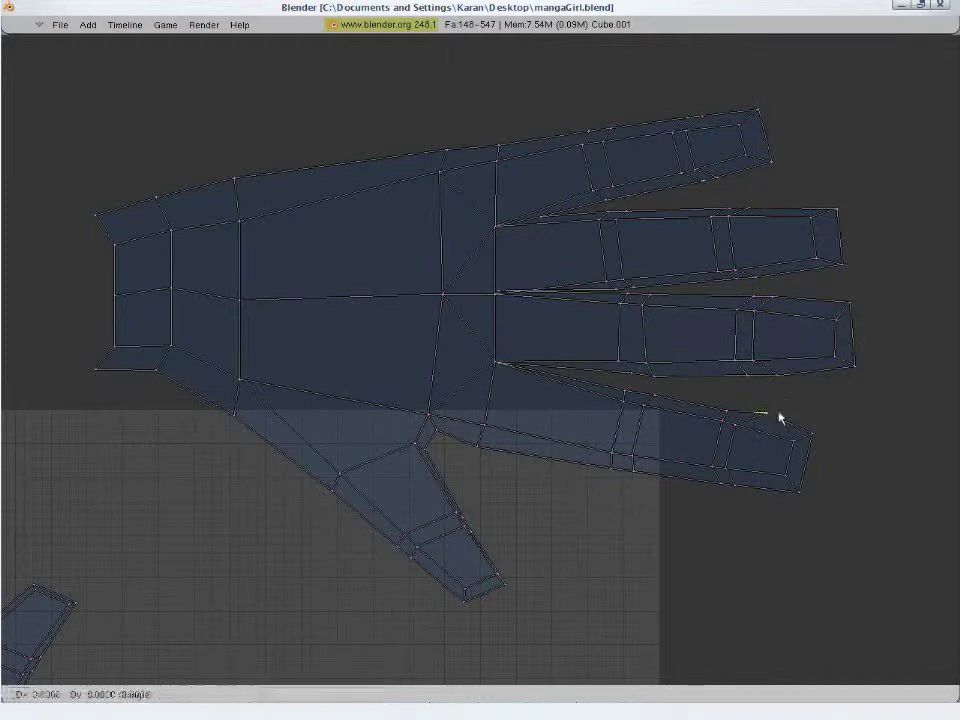
key("g")
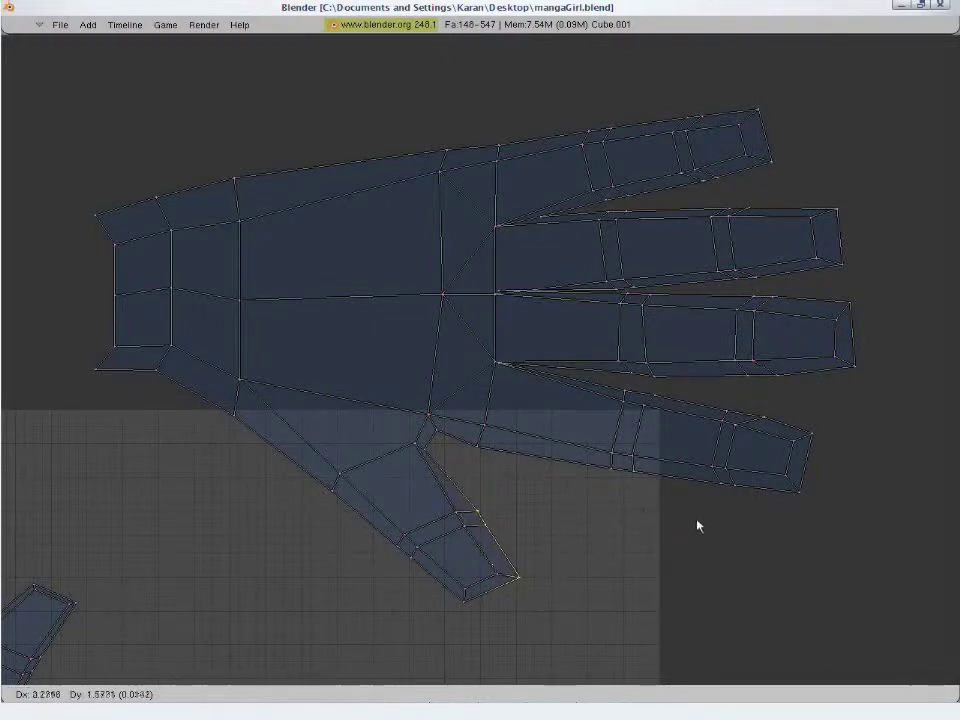
left_click(422, 572)
Clear the face selection and mark the edge loop between the shoe's upper part and its sole as a seam
key("ctrl+Up")
scroll(386, 386, "down", 3)
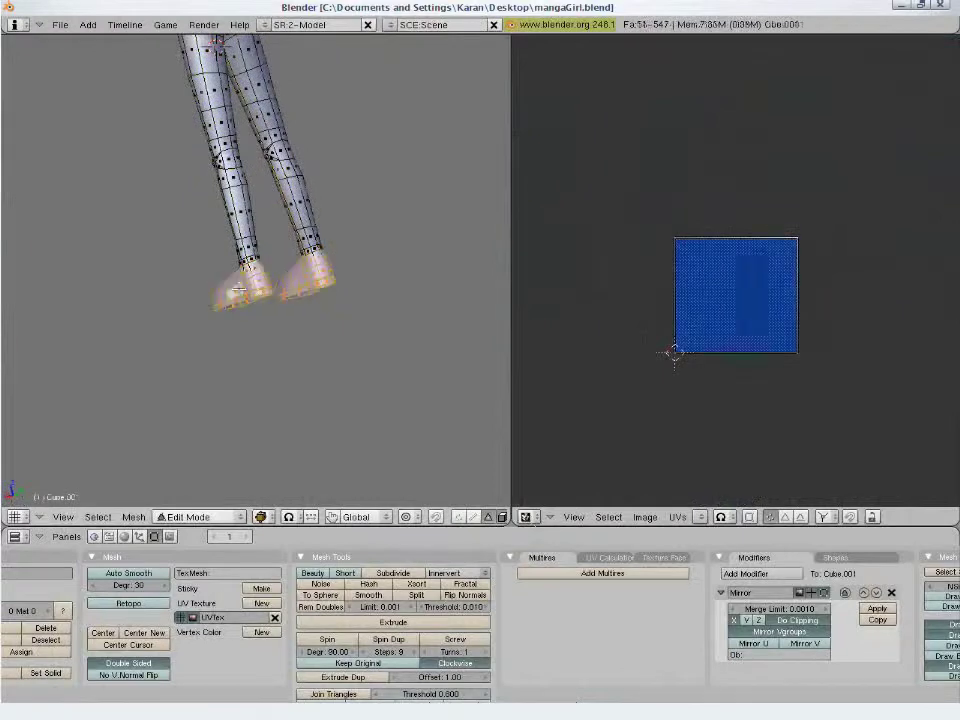
right_click(203, 249, "shift")
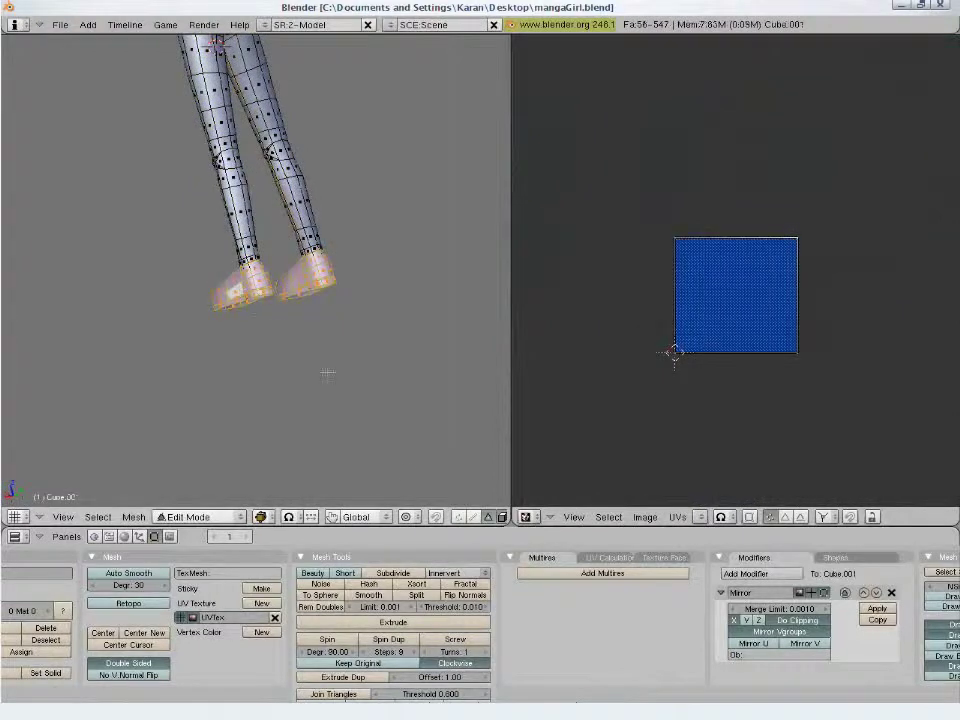
scroll(240, 293, "up", 5)
key("a")
left_click(473, 517)
right_click(242, 405, "alt")
middle_click_drag(377, 365, 458, 473)
key("ctrl+e")
left_click(215, 365)
Select the linked faces of the shoe's upper part in face select mode and unwrap them
left_click(488, 517)
right_click(275, 333)
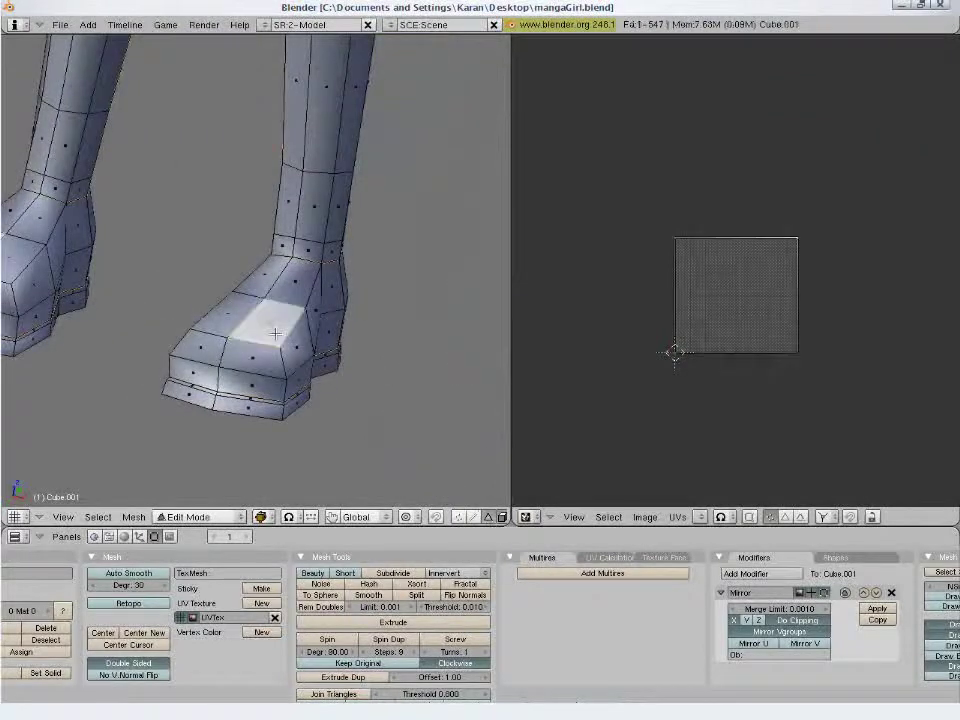
key("l")
key("u")
left_click(275, 302)
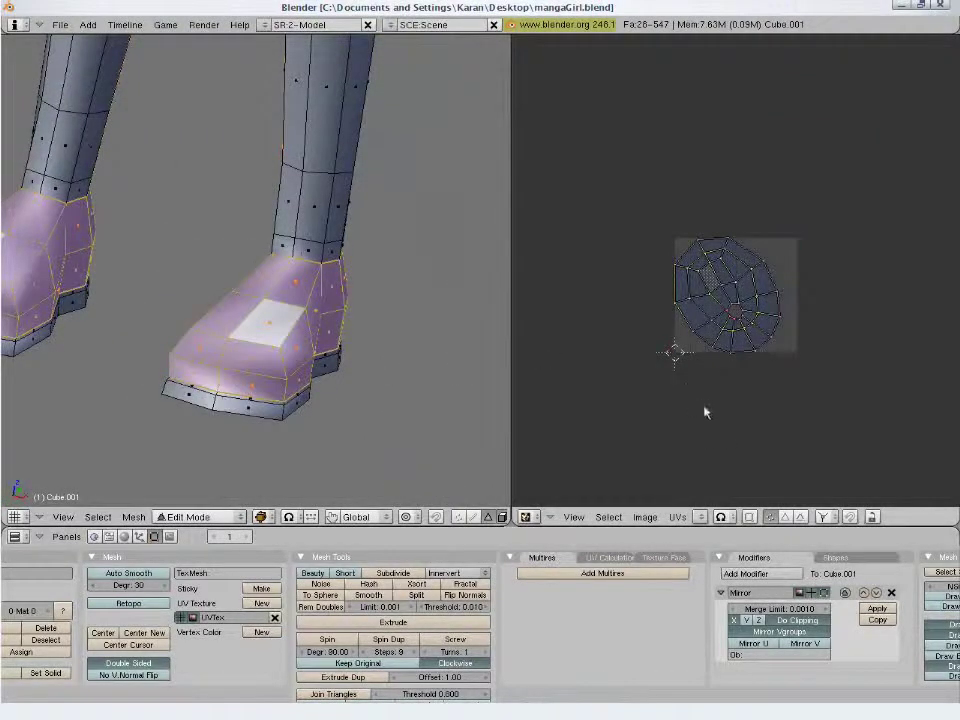
Rotate the shoe's UV island upright, scale it down, and move it above the UV square
key("a")
key("r")
left_click(783, 237)
key("s")
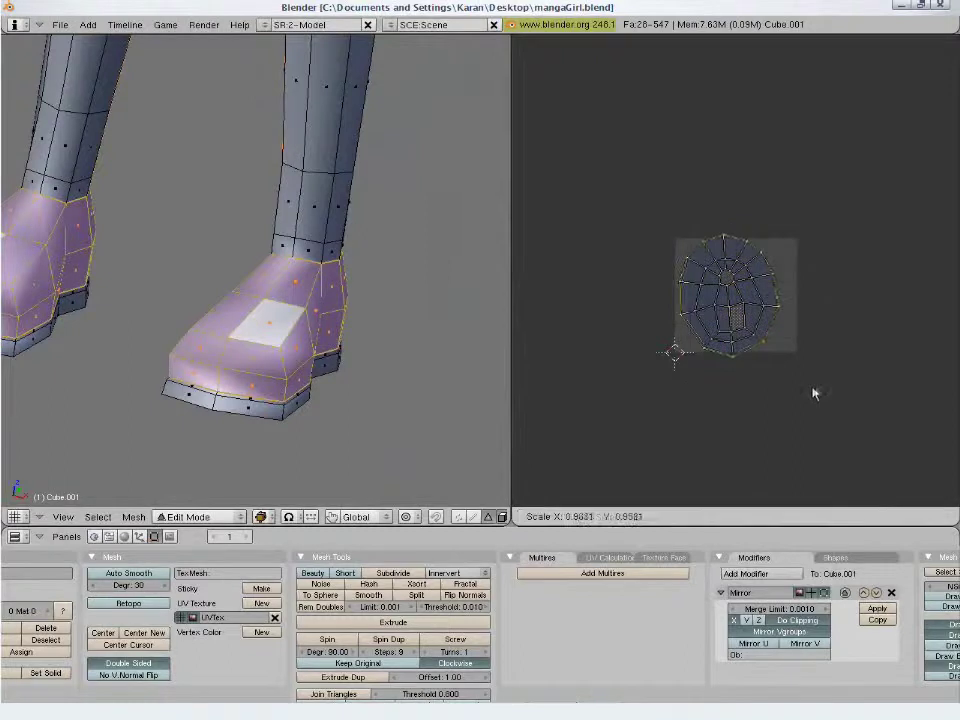
left_click(800, 412)
key("g")
left_click(799, 450)
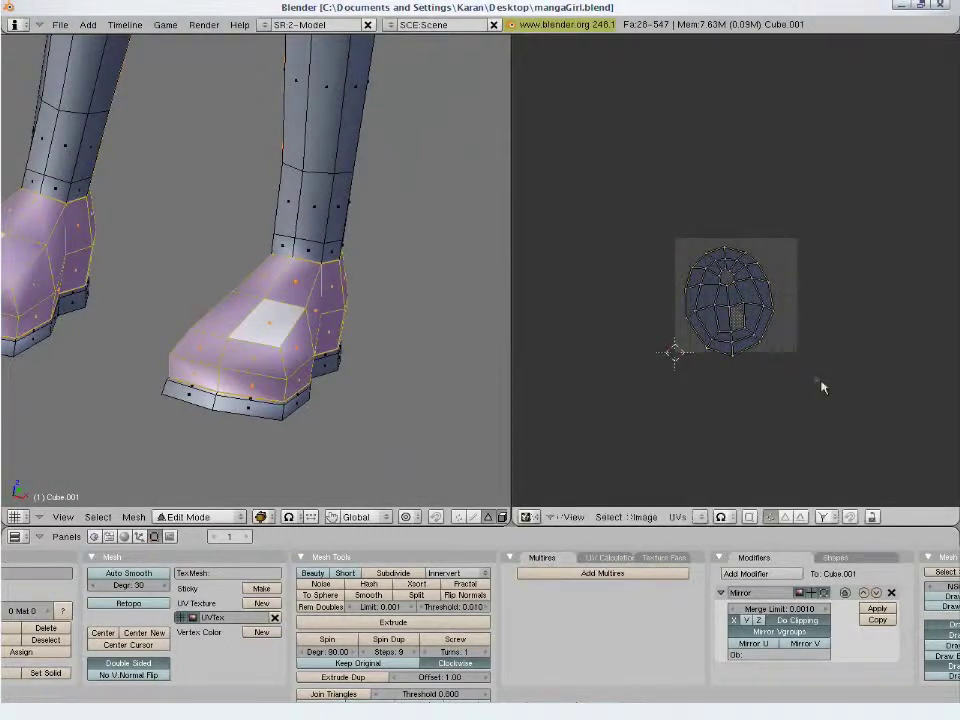
key("s")
left_click(755, 318)
key("g")
left_click(746, 176)
Select the faces of the shoe's sole and unwrap them
right_click(283, 416)
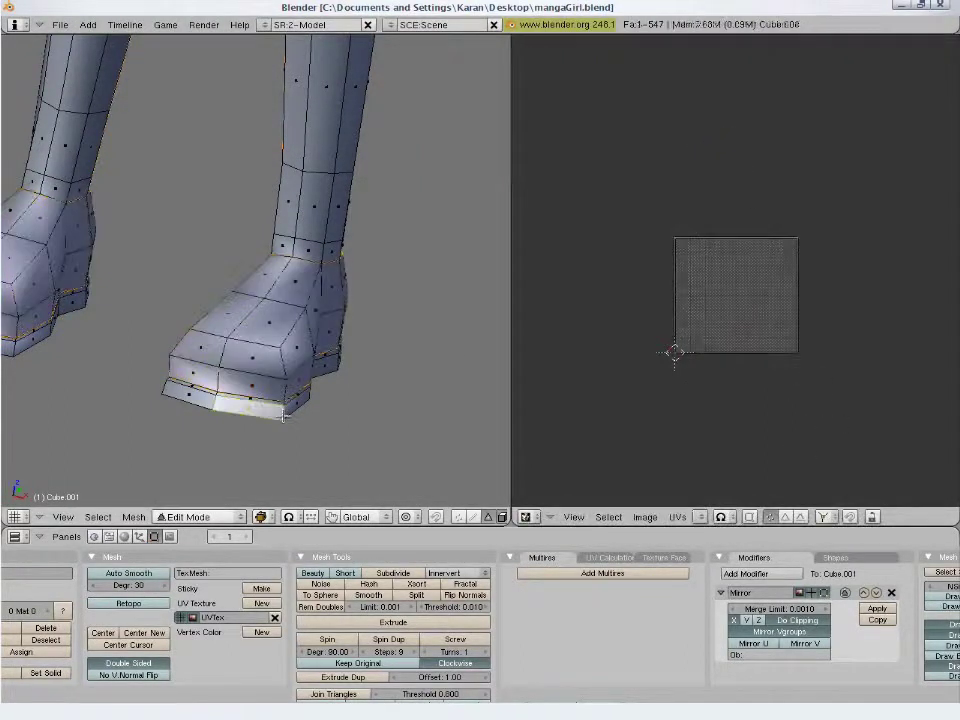
right_click(283, 418, "alt")
middle_click_drag(383, 388, 324, 350)
key("u")
left_click(324, 350)
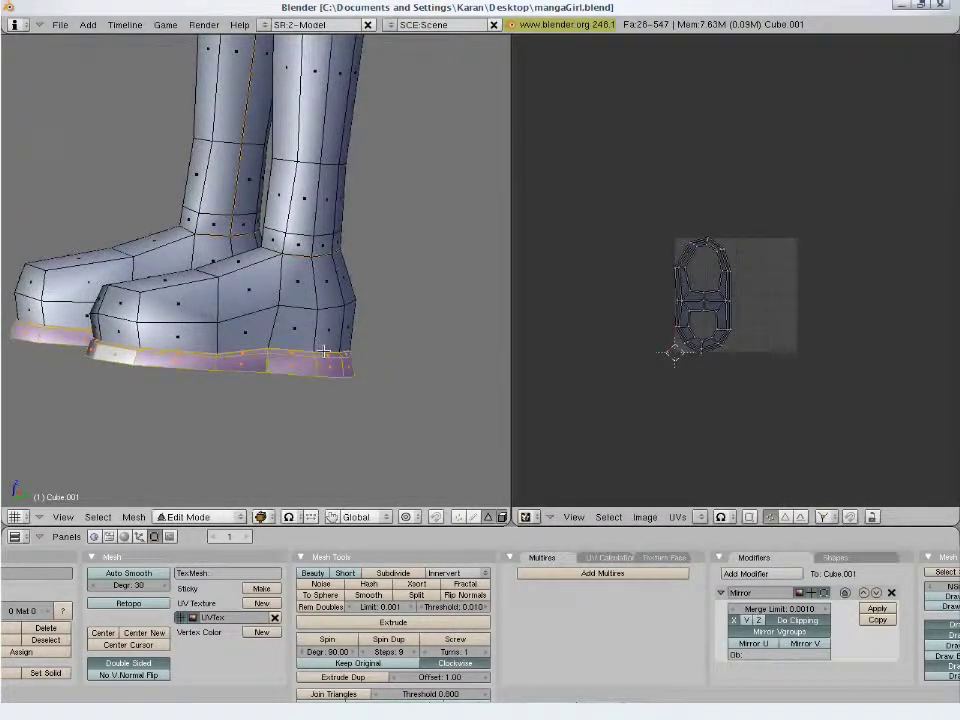
scroll(324, 350, "down", 3)
key("a")
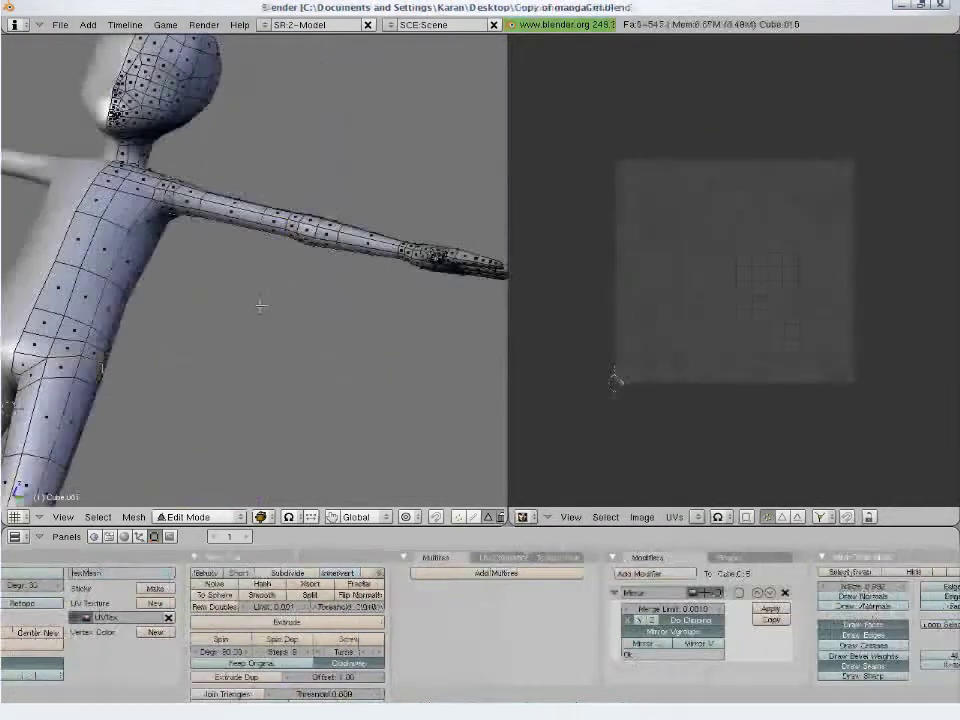
Select all linked faces of the head, unwrap them, and turn the UV island upright
middle_click_drag(224, 326, 275, 242)
right_click(256, 246)
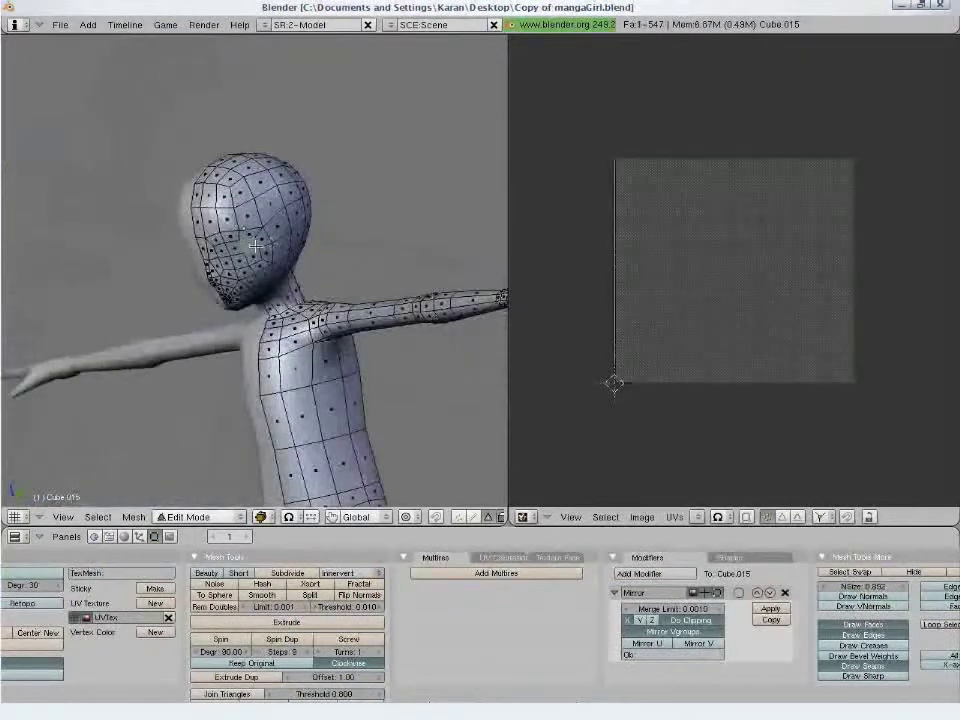
key("ctrl+l")
key("u")
left_click(255, 246)
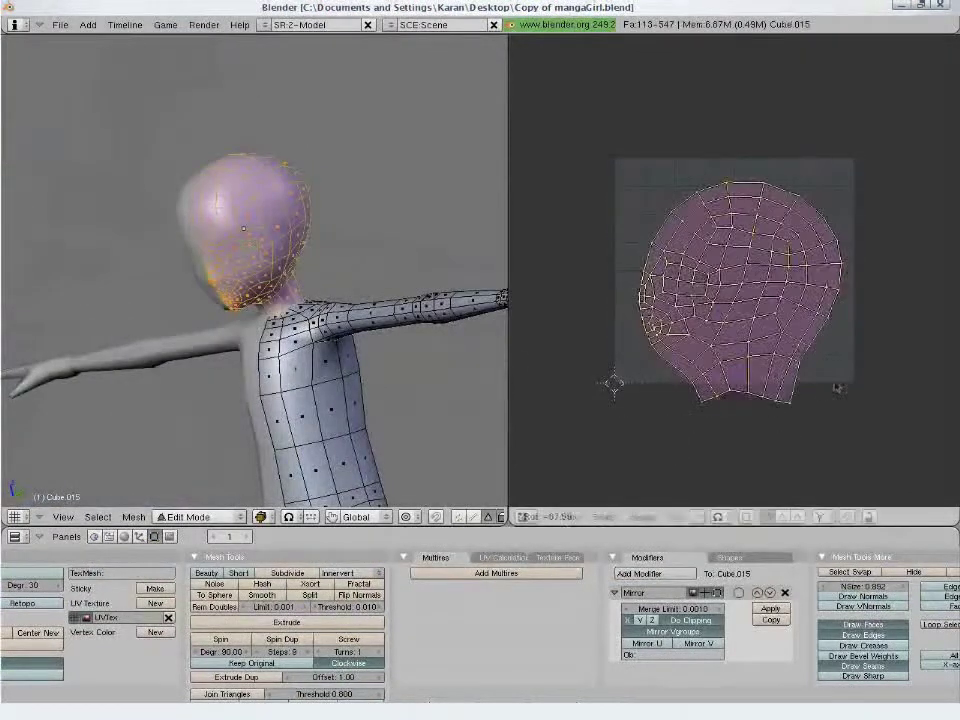
Apply the Mirror modifier in Object Mode with the model in front view, and return to Edit Mode with no faces selected
middle_click_drag(146, 229, 210, 210)
key("Tab")
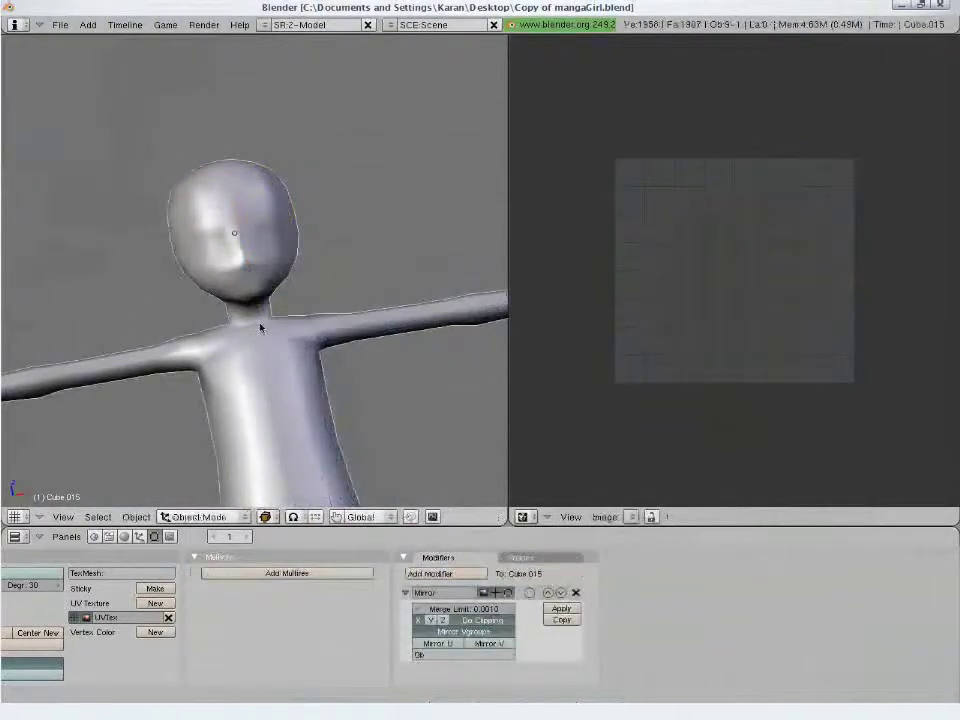
key("KP_1")
key("Tab")
scroll(260, 328, "up", 3)
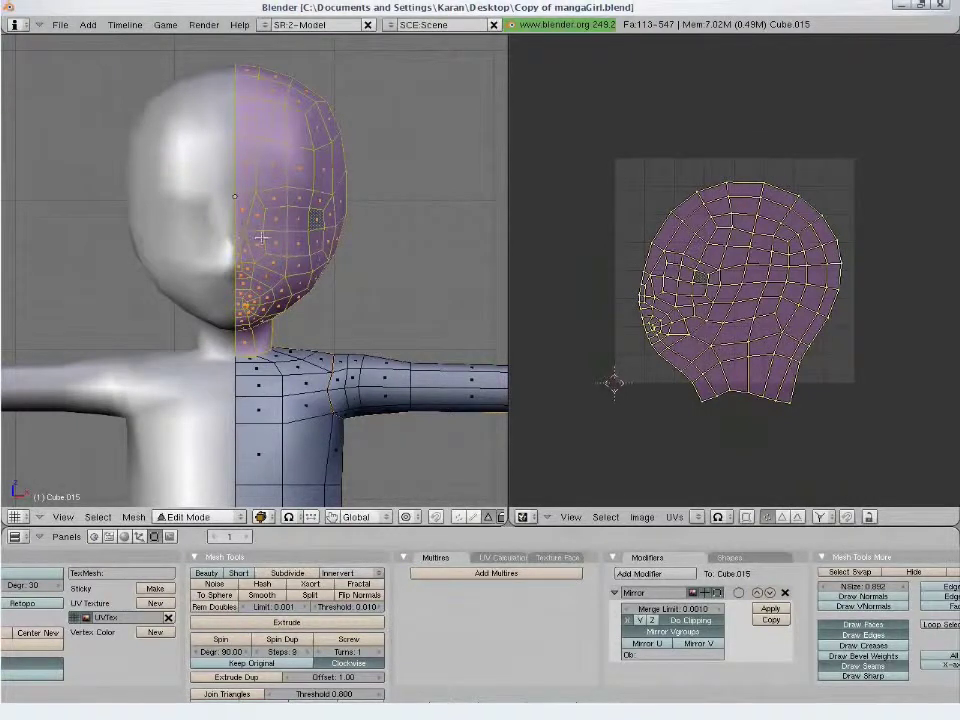
key("Tab")
scroll(332, 341, "down", 2)
middle_click_drag(378, 439, 375, 330, "shift")
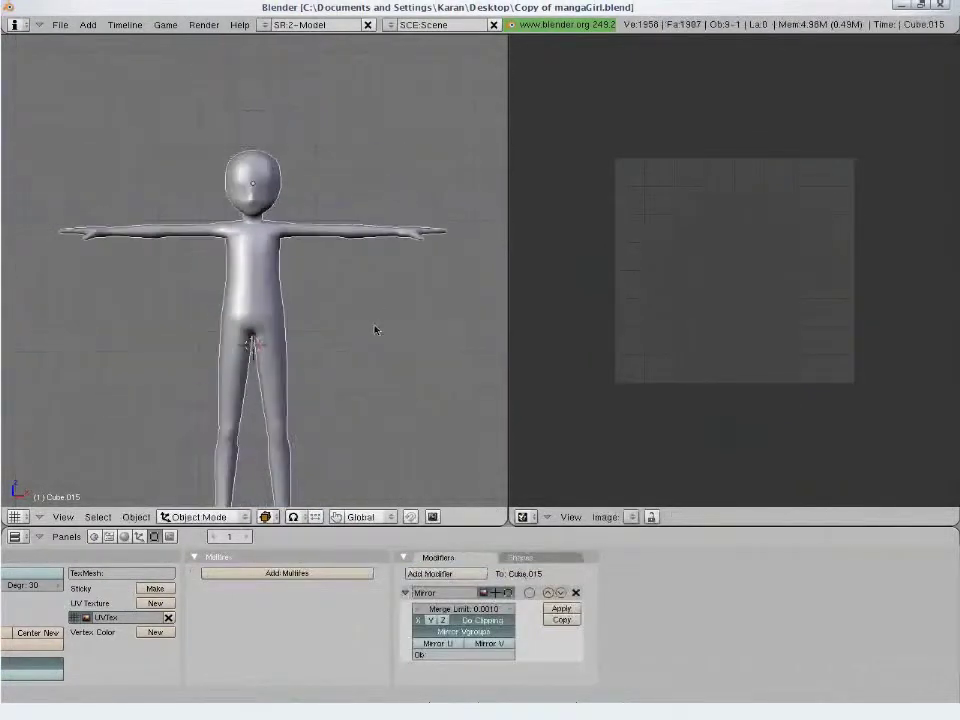
left_click(560, 609)
key("Tab")
key("a")
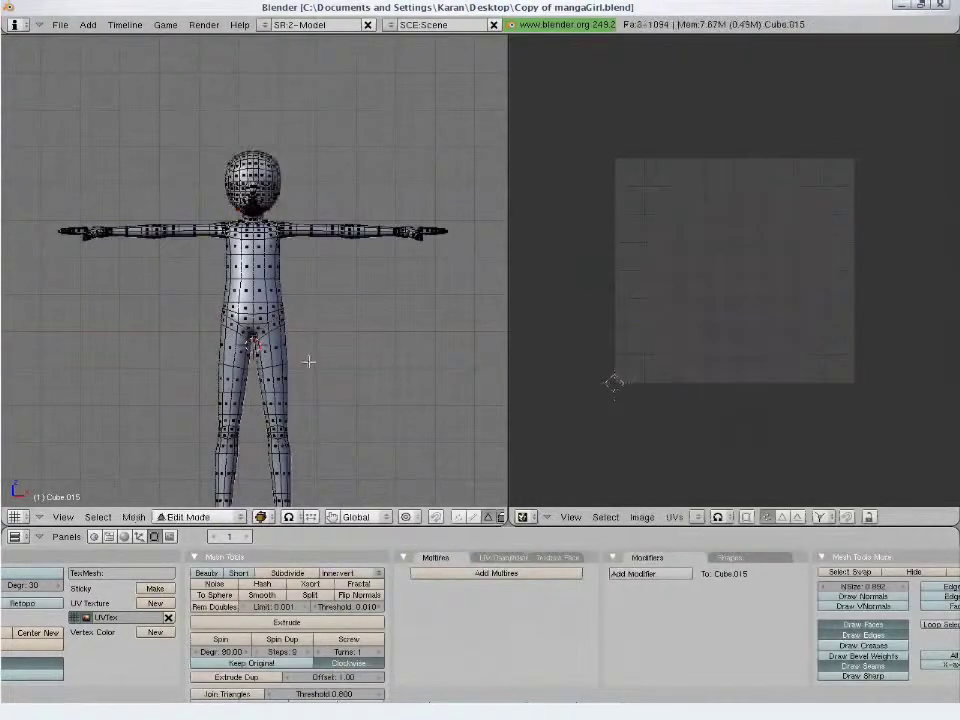
Select the linked faces of one leg and try moving its UV island sideways out of the UV square
key("l")
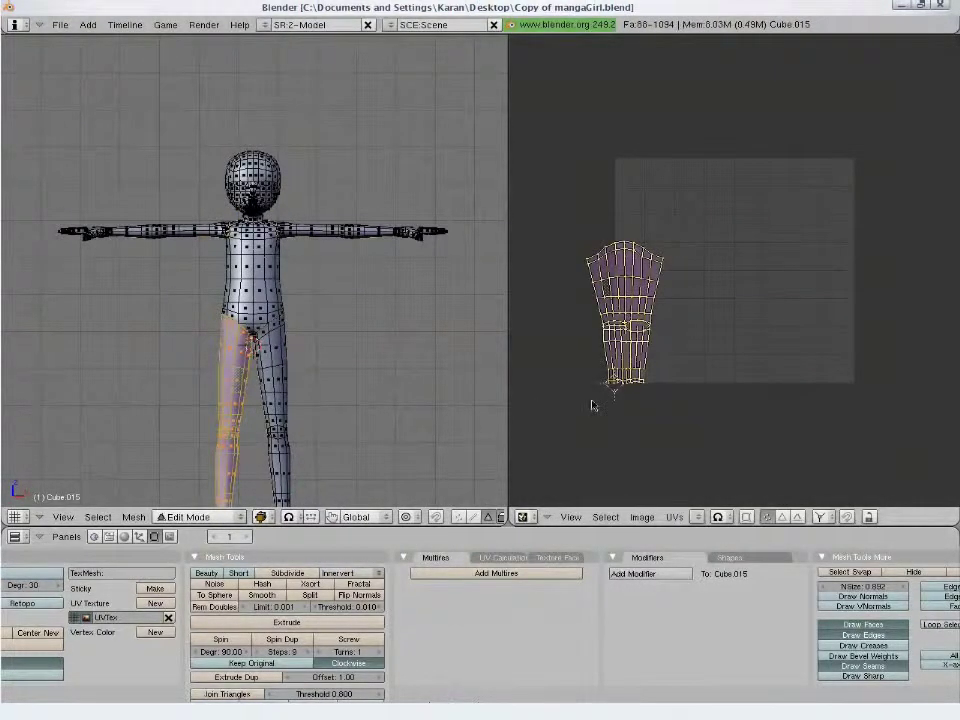
key("g")
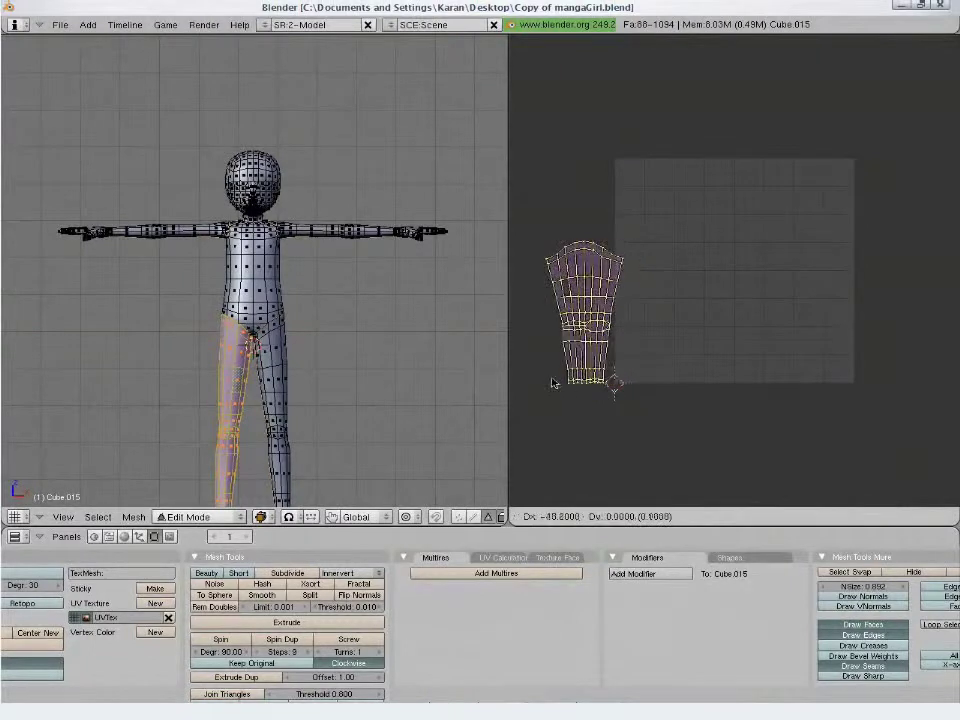
right_click(552, 383)
Add the other leg's linked faces to the selection and toggle the selection of all the overlapping leg UVs
key("l")
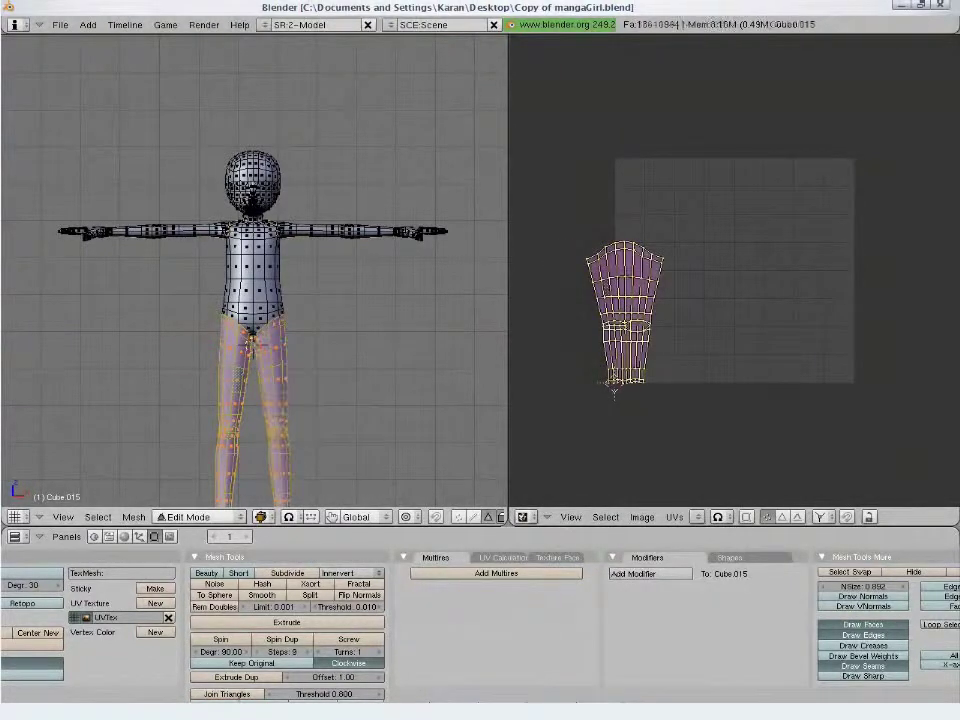
scroll(617, 380, "up", 2)
middle_click_drag(615, 369, 735, 336)
key("a")
key("a")
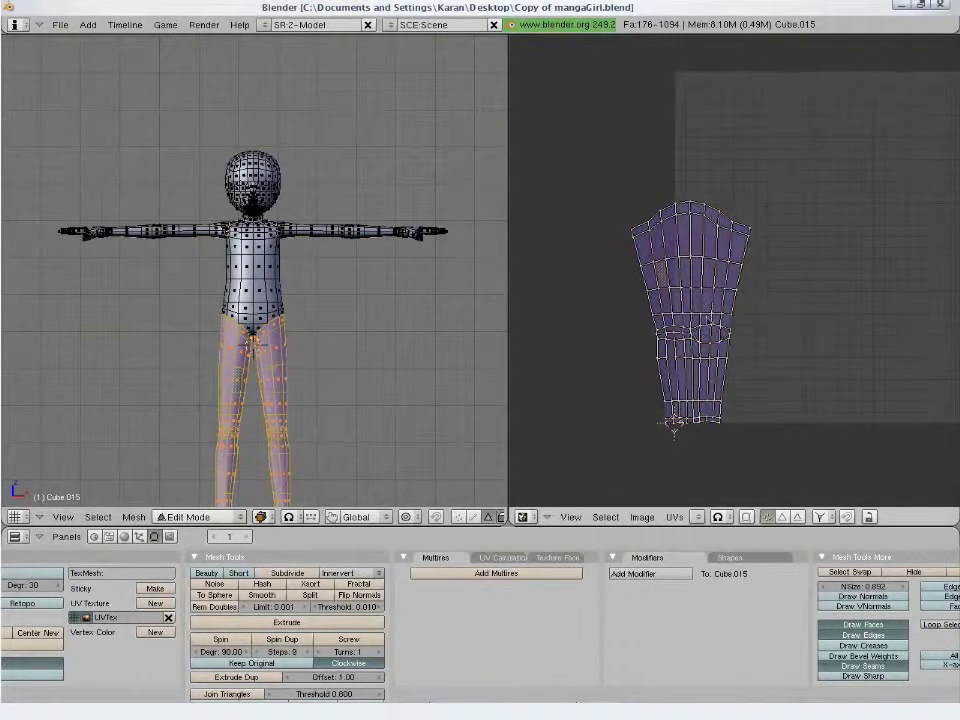
key("g")
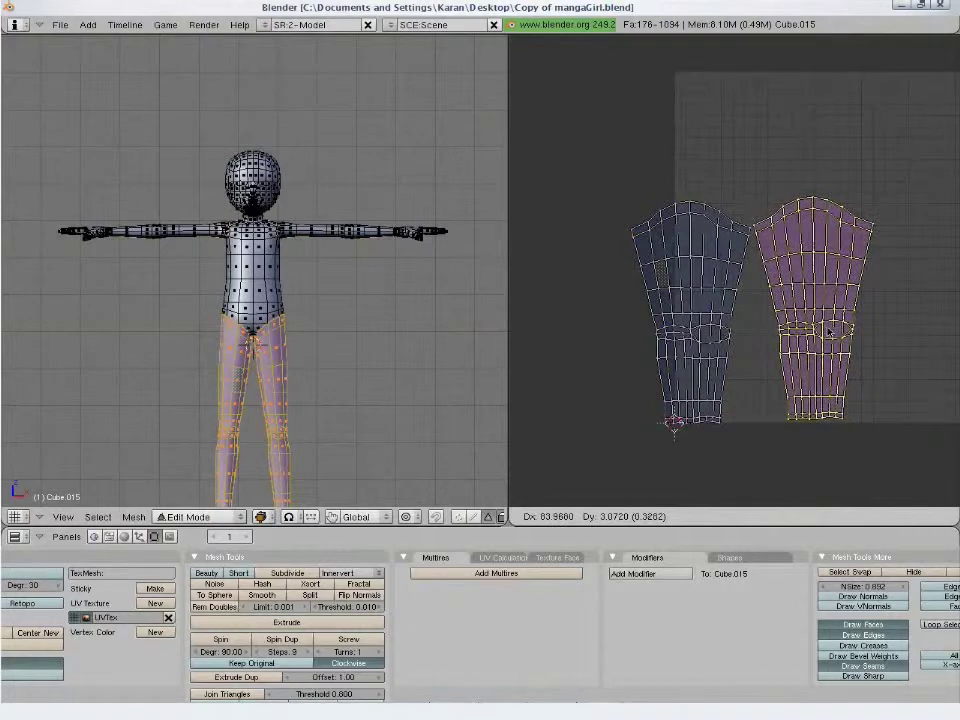
right_click(828, 333)
scroll(828, 333, "down", 2)
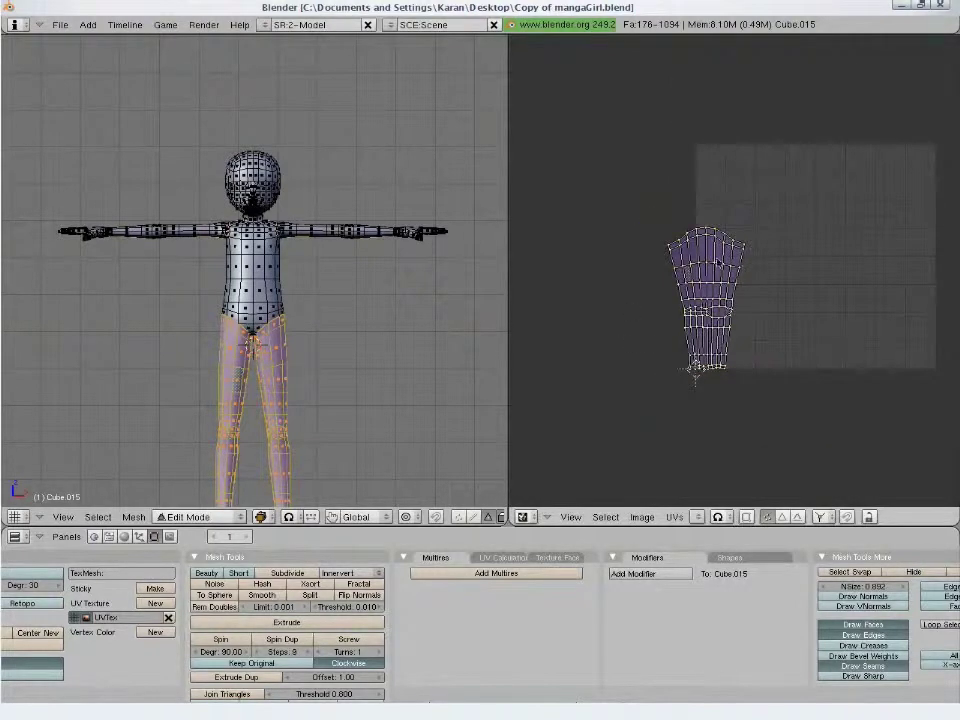
Clear the leg selection and select the entire linked head mesh to view its existing UV layout
key("a")
key("l")
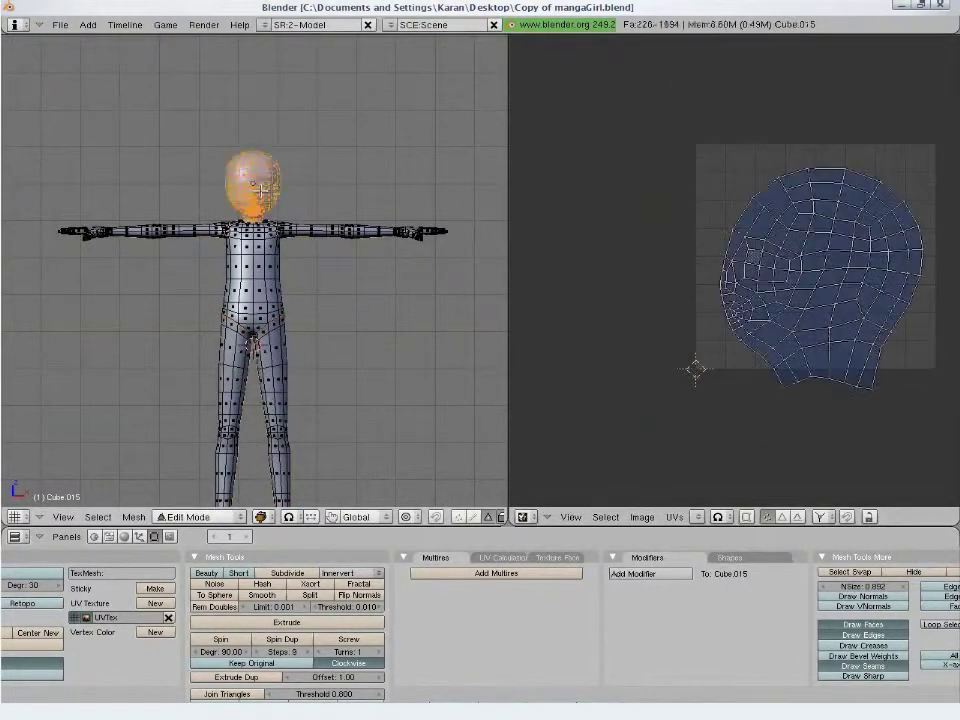
scroll(375, 344, "up", 2)
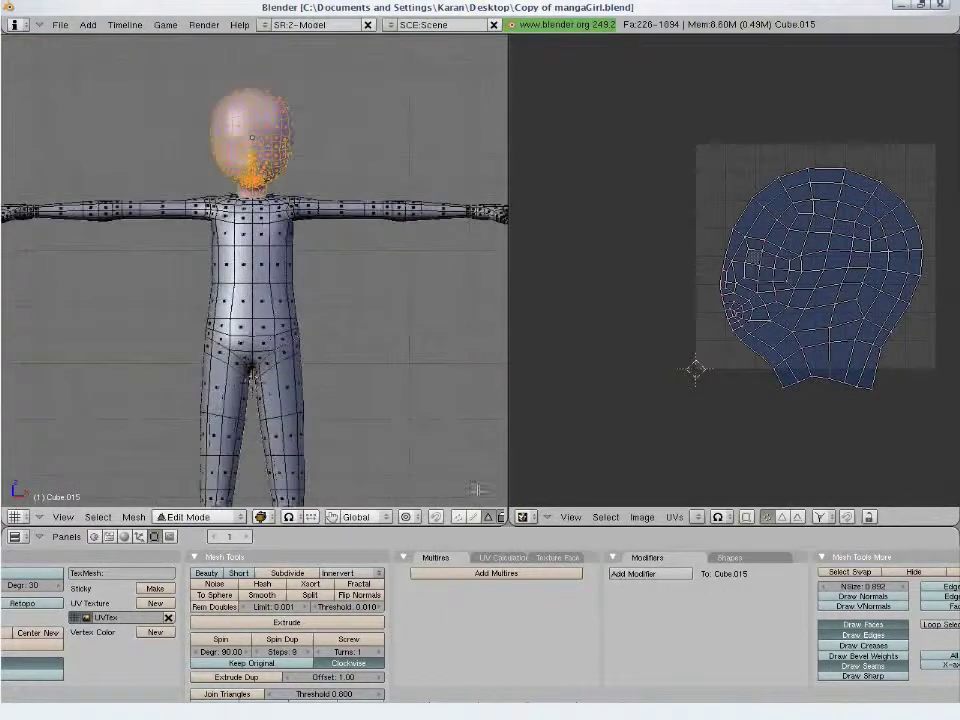
In edge selection mode, select the front centre edges of the neck up to beneath the chin and mark them as a seam
left_click(473, 517)
scroll(279, 296, "up", 2)
middle_click_drag(291, 232, 264, 405, "shift")
middle_click_drag(331, 339, 340, 281)
scroll(294, 339, "up", 4)
scroll(264, 342, "up", 2)
key("a")
right_click(214, 348)
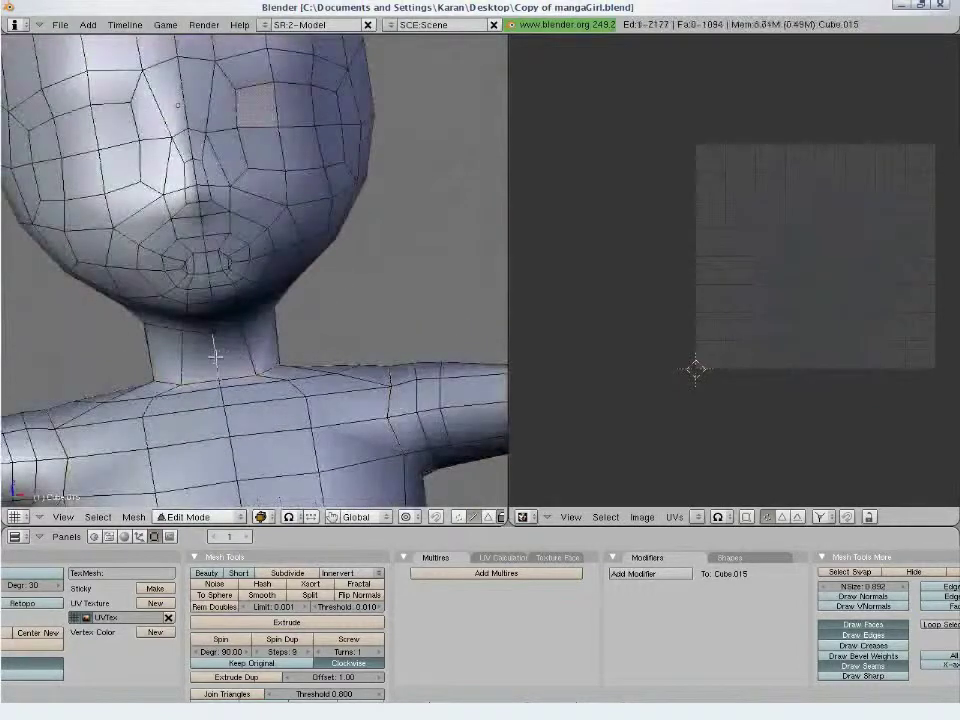
middle_click_drag(209, 313, 223, 276)
right_click(220, 266, "shift")
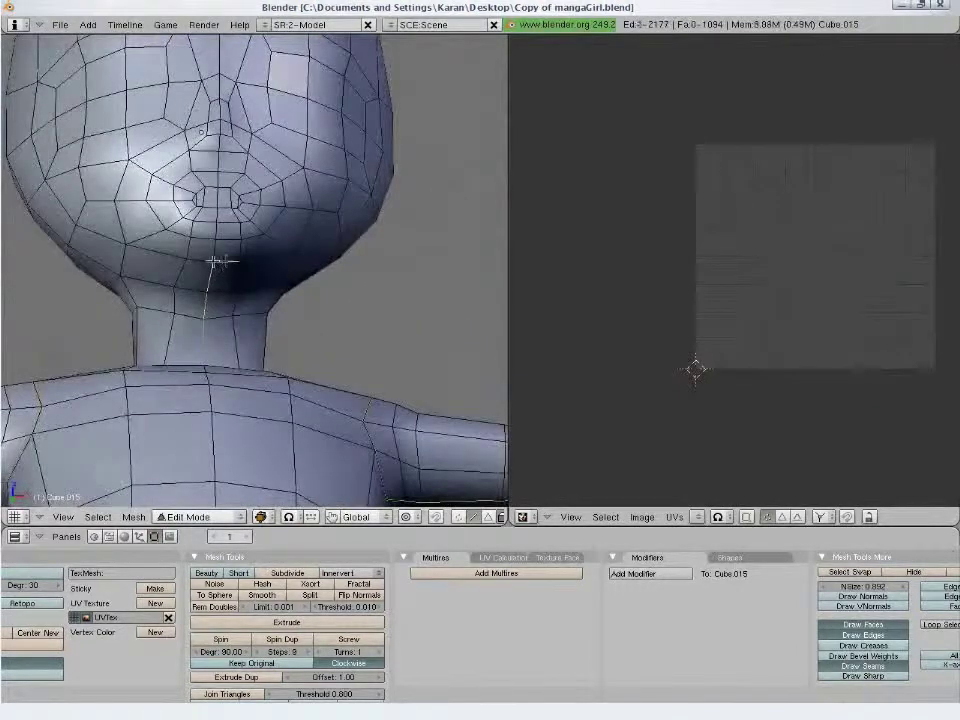
key("ctrl+e")
left_click(204, 264)
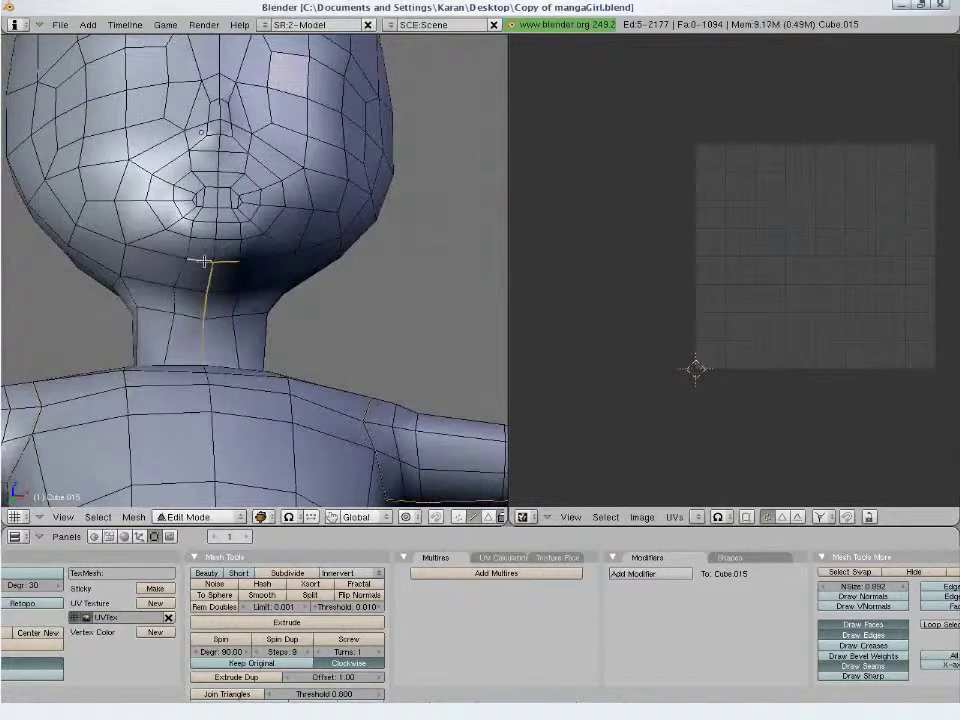
Select the centre edges from the back of the neck over the crown to the upper forehead and mark them as a seam
scroll(200, 260, "down", 3)
middle_click_drag(200, 260, 231, 314)
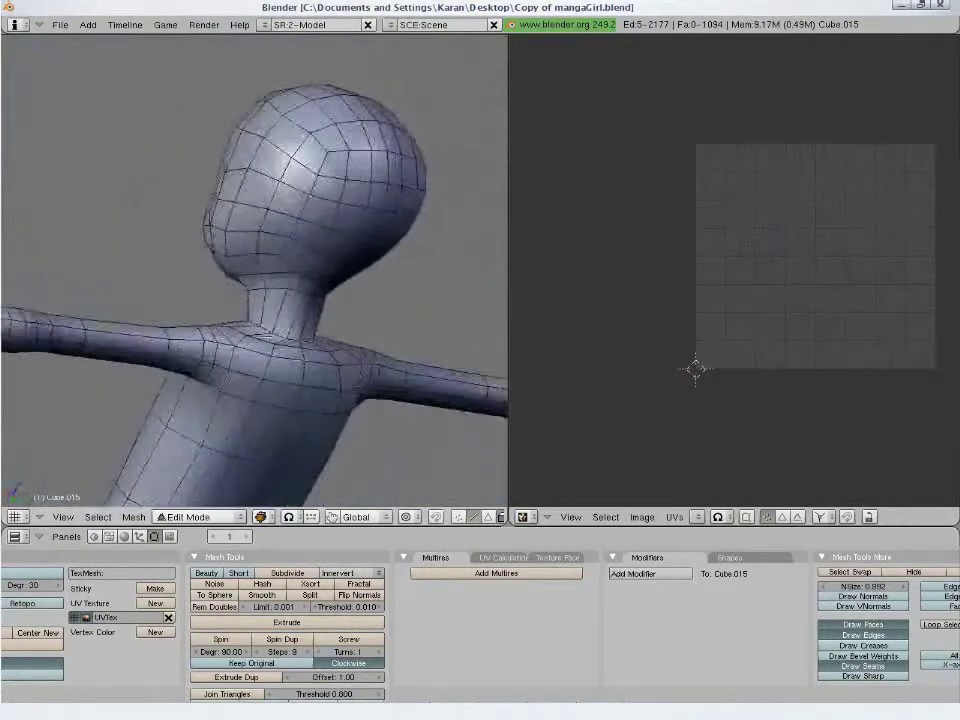
middle_click_drag(317, 285, 277, 318)
right_click(305, 288)
right_click(311, 268, "shift")
right_click(331, 243, "shift")
right_click(345, 210, "shift")
right_click(350, 179, "shift")
right_click(352, 149, "shift")
middle_click_drag(422, 161, 272, 280)
right_click(275, 226, "shift")
right_click(281, 185, "shift")
middle_click_drag(390, 426, 190, 225)
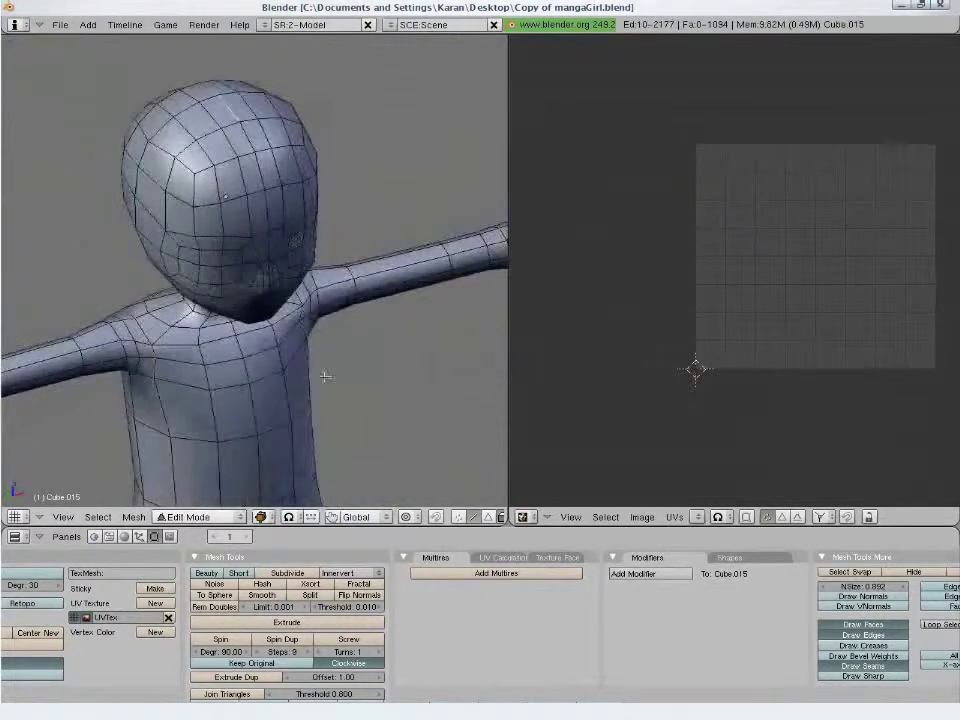
middle_click_drag(244, 282, 256, 188)
right_click(210, 116, "shift")
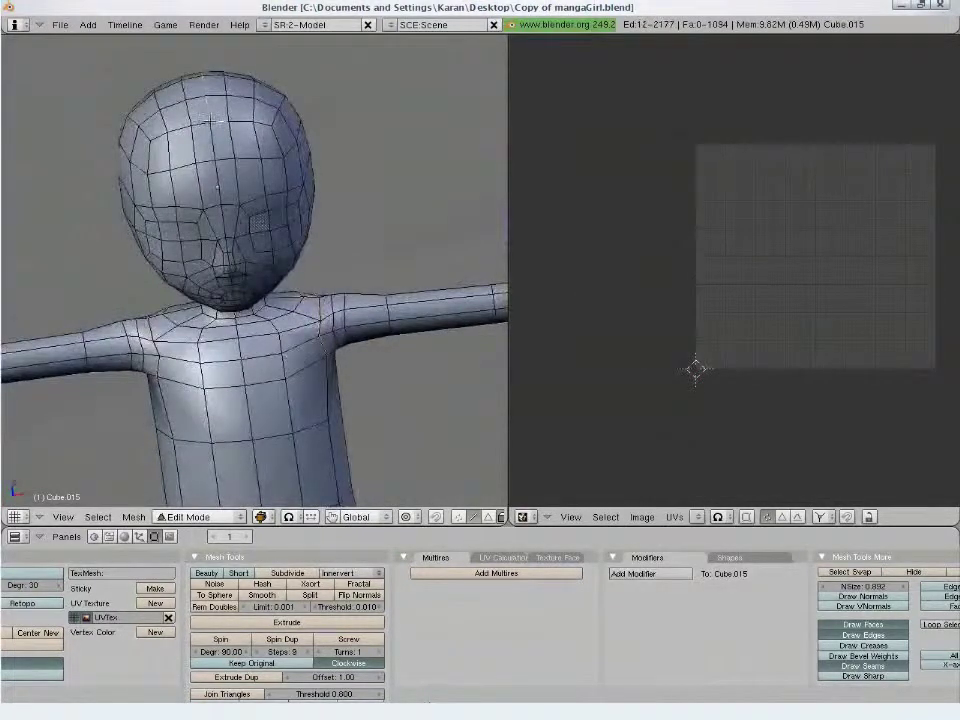
key("ctrl+e")
left_click(268, 191)
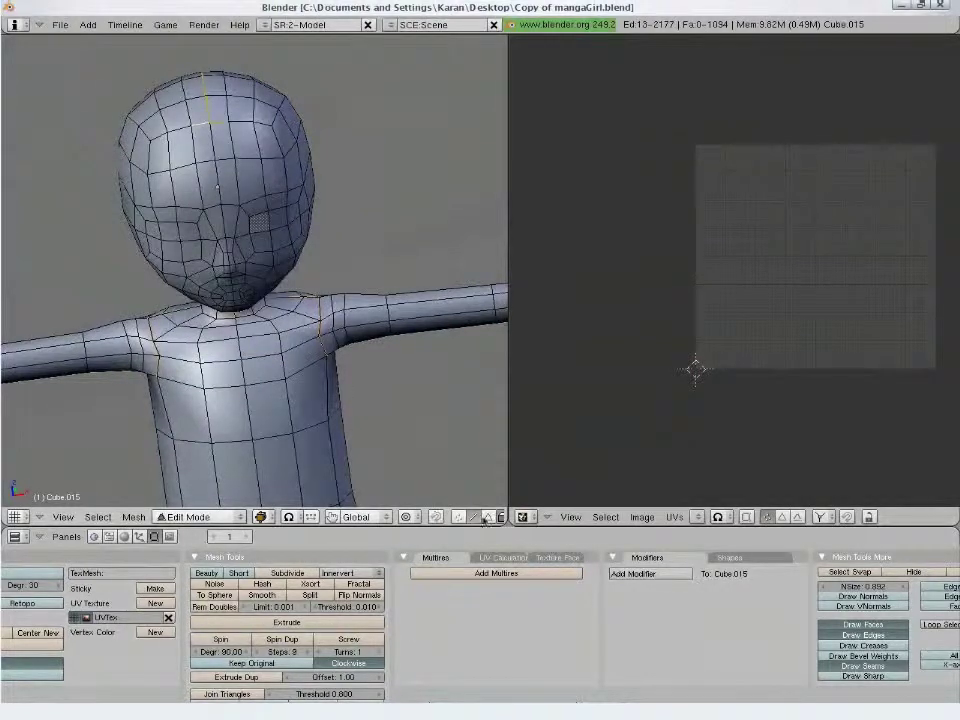
Select all linked faces of the head and unwrap them along the marked seams
key("l")
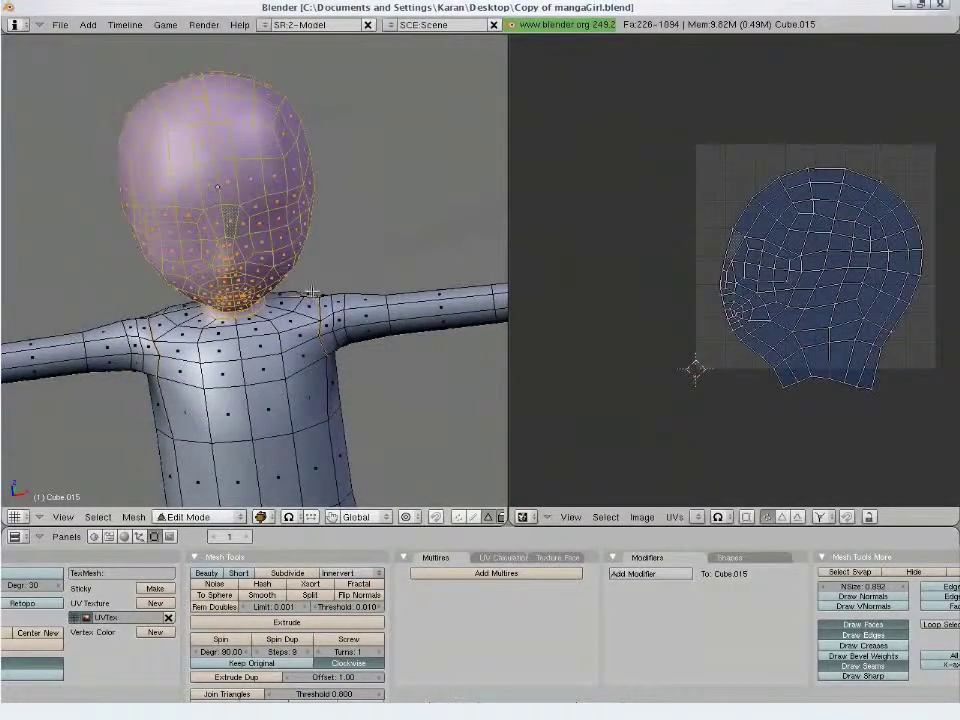
key("u")
left_click(312, 291)
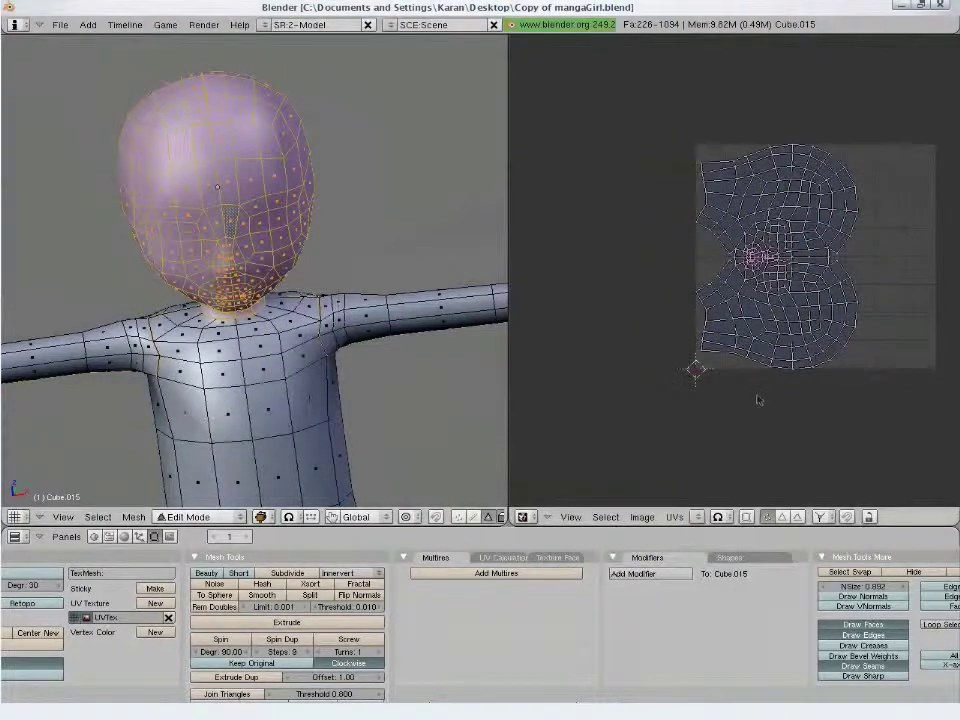
Rotate the whole head UV island about a quarter turn so that the neck points downward
key("a")
key("r")
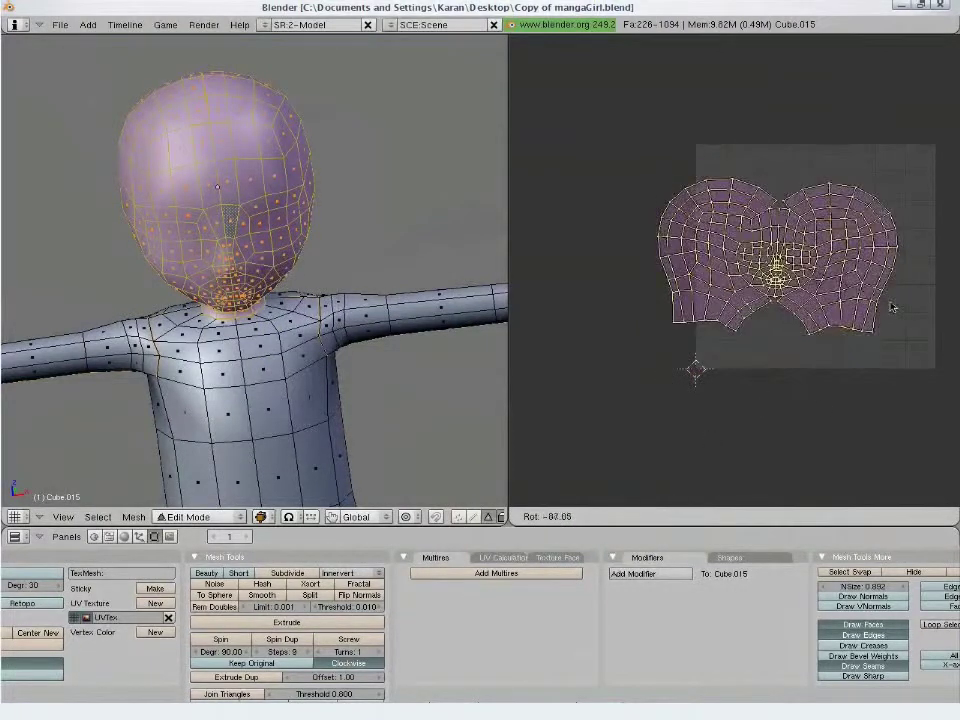
left_click(893, 302)
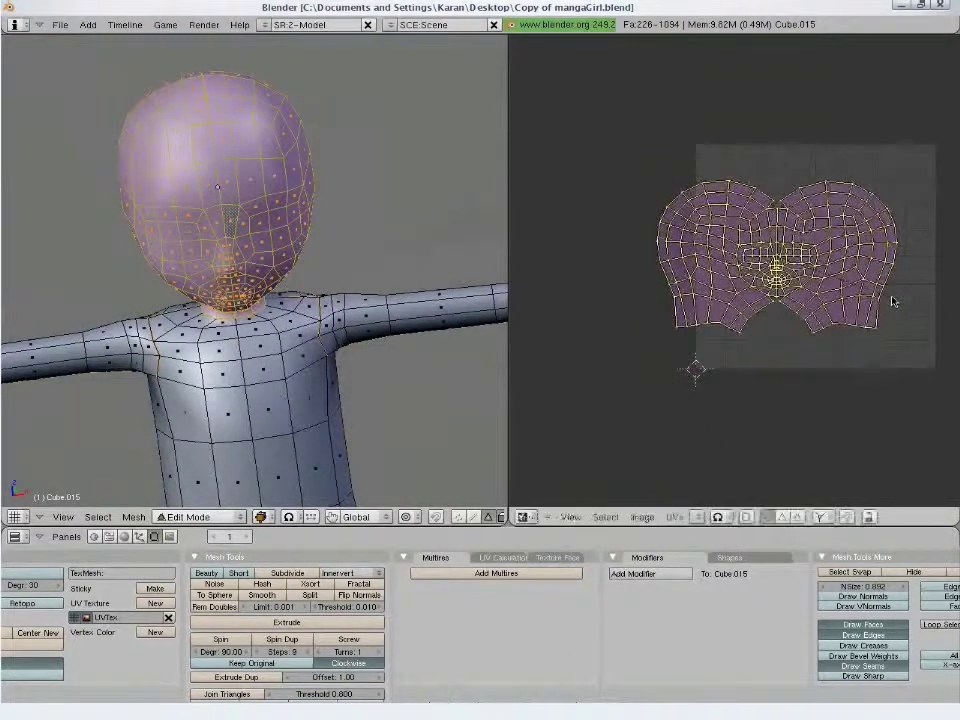
Move the head UV island out of the texture square, beside the leg island and above the narrow limb island
scroll(306, 401, "down", 6)
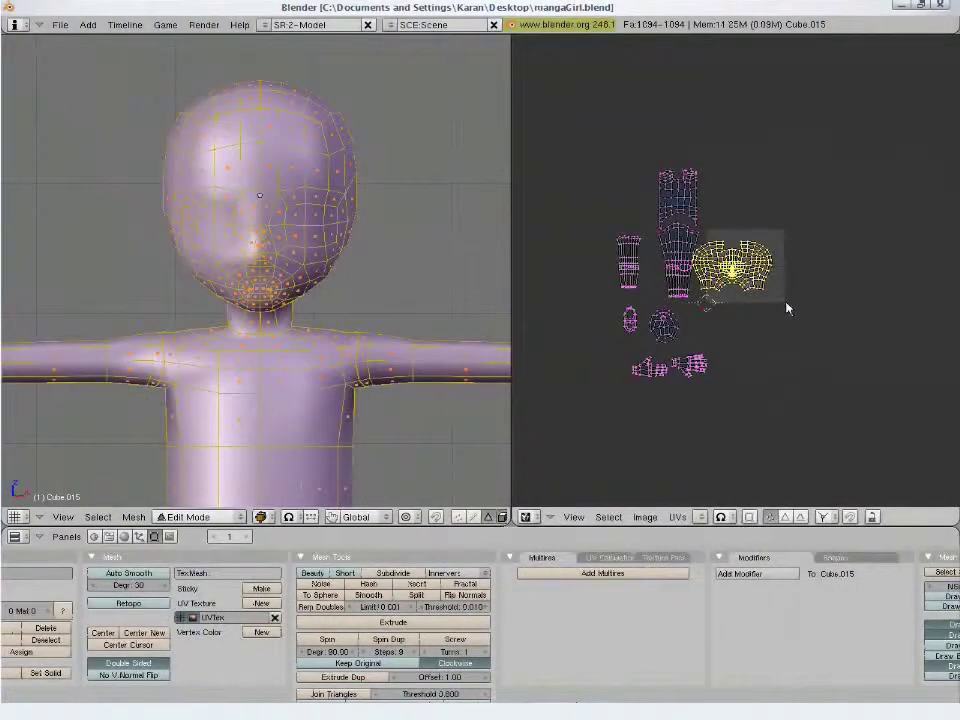
key("g")
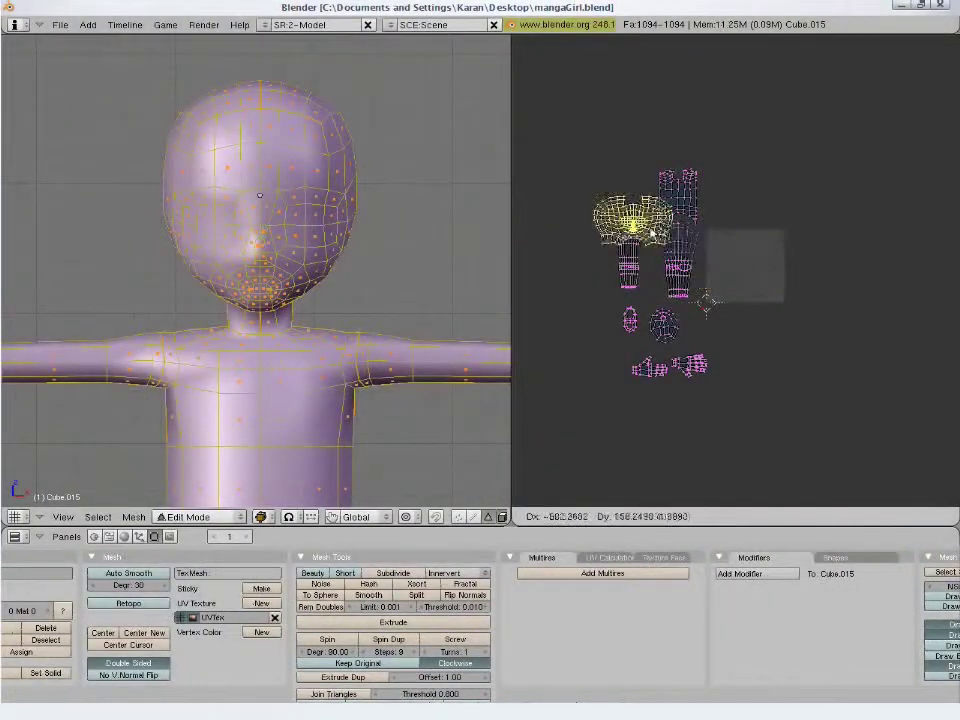
left_click(626, 227)
Leave body editing, select the skirt object and apply its Mirror modifier
key("Tab")
scroll(381, 283, "down", 4)
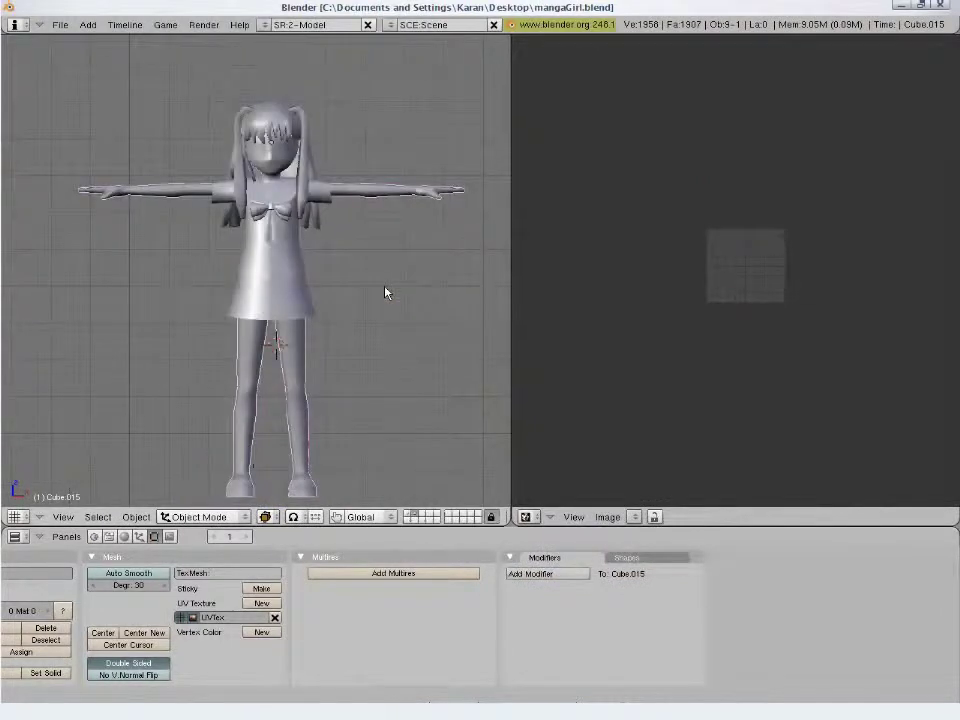
right_click(323, 321)
key("Tab")
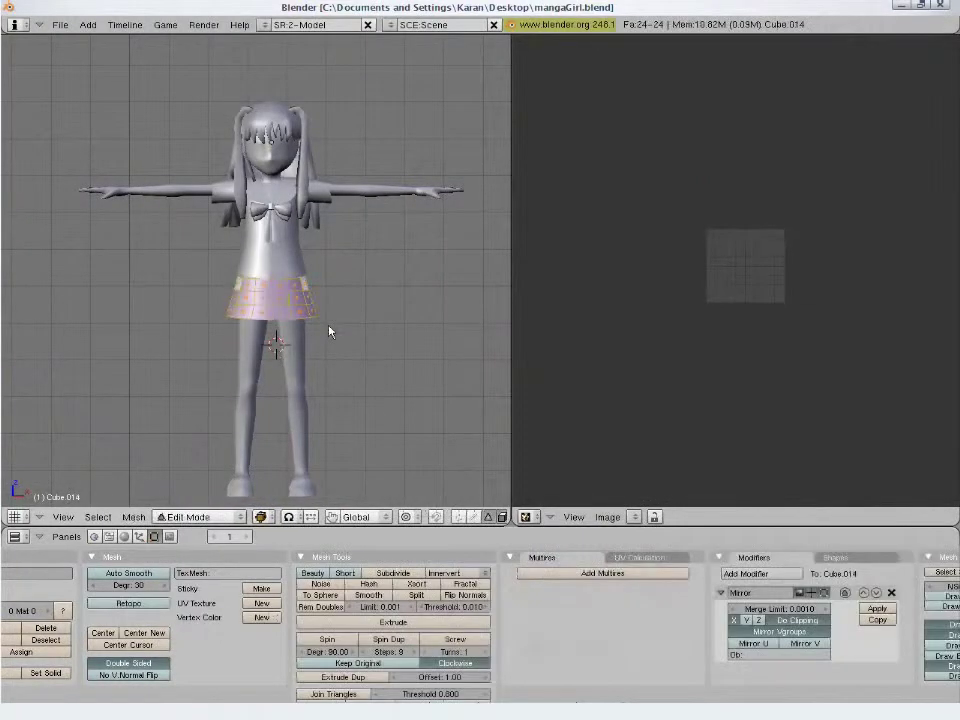
middle_click_drag(328, 330, 375, 313)
scroll(375, 313, "up", 4)
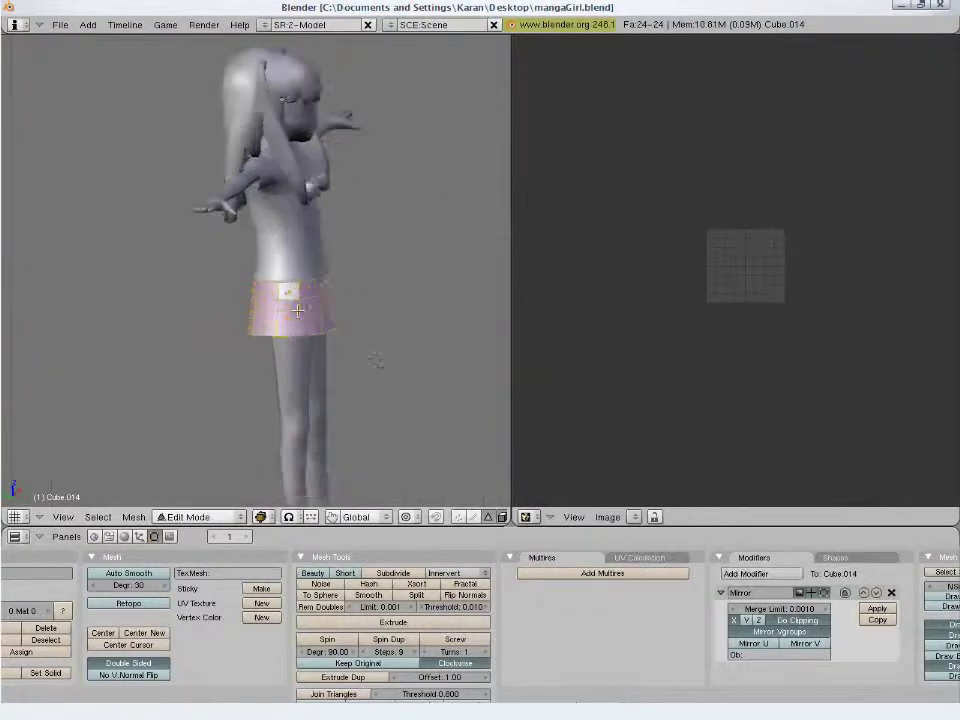
left_click(877, 608)
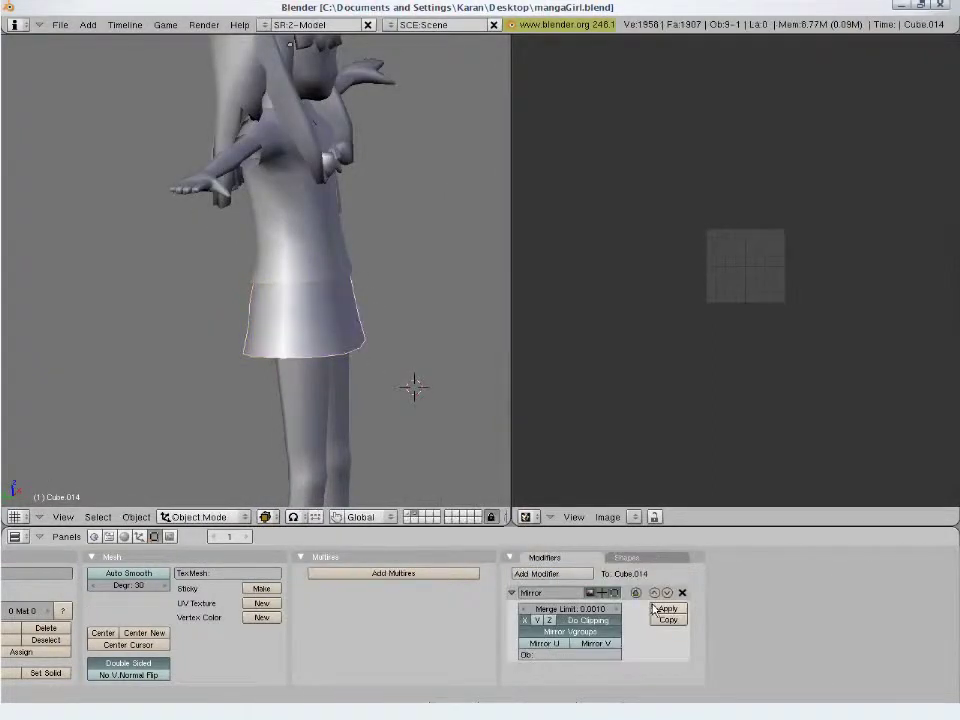
Select one vertical edge loop at the side of the skirt and mark it as a seam
left_click(475, 517)
key("a")
right_click(284, 322, "alt")
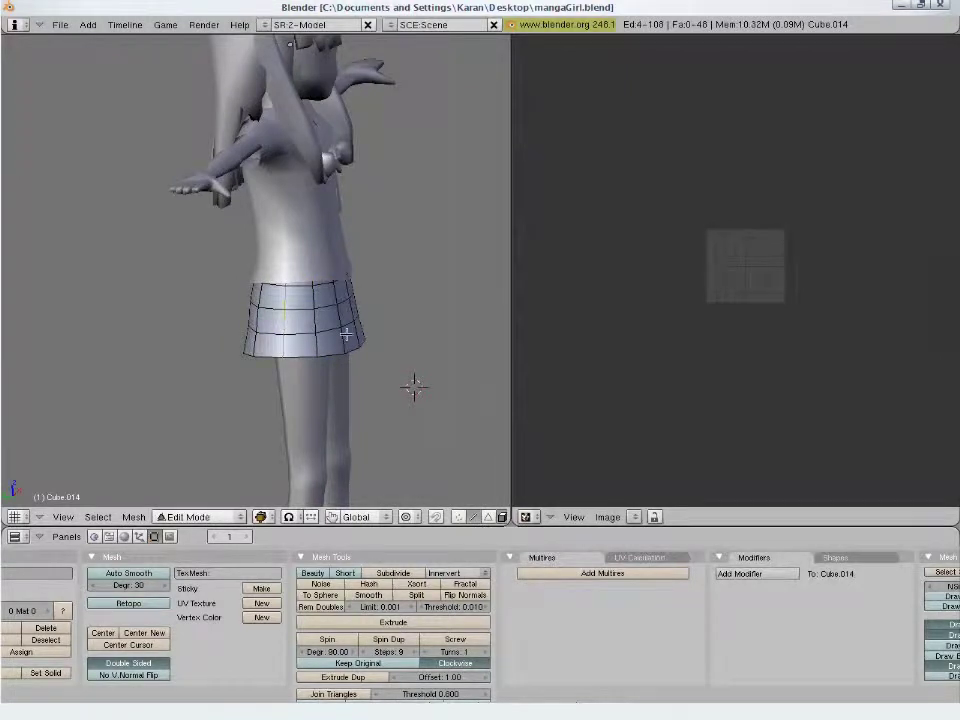
key("ctrl+e")
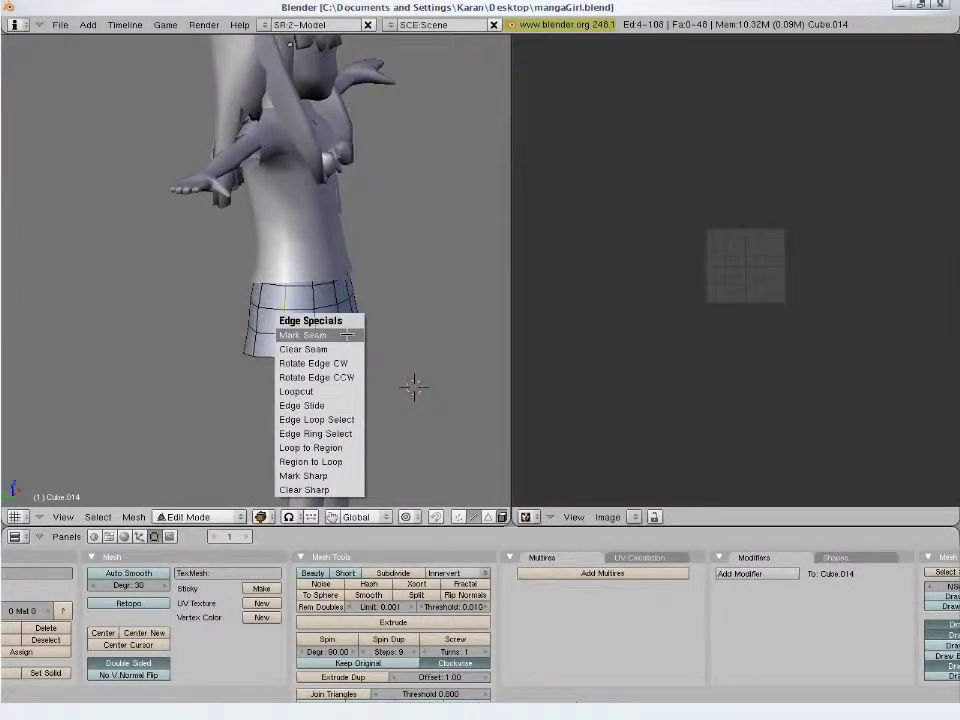
left_click(302, 335)
Switch to the front view and face selection mode, select all skirt faces and unwrap them
key("KP_1")
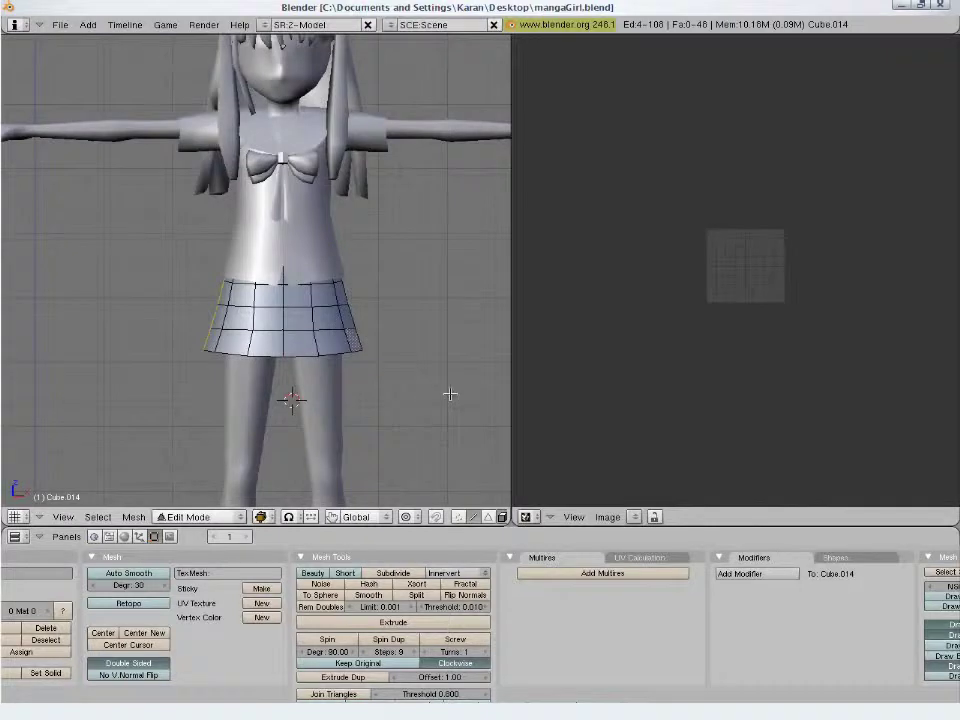
left_click(488, 517)
right_click(333, 336)
key("a")
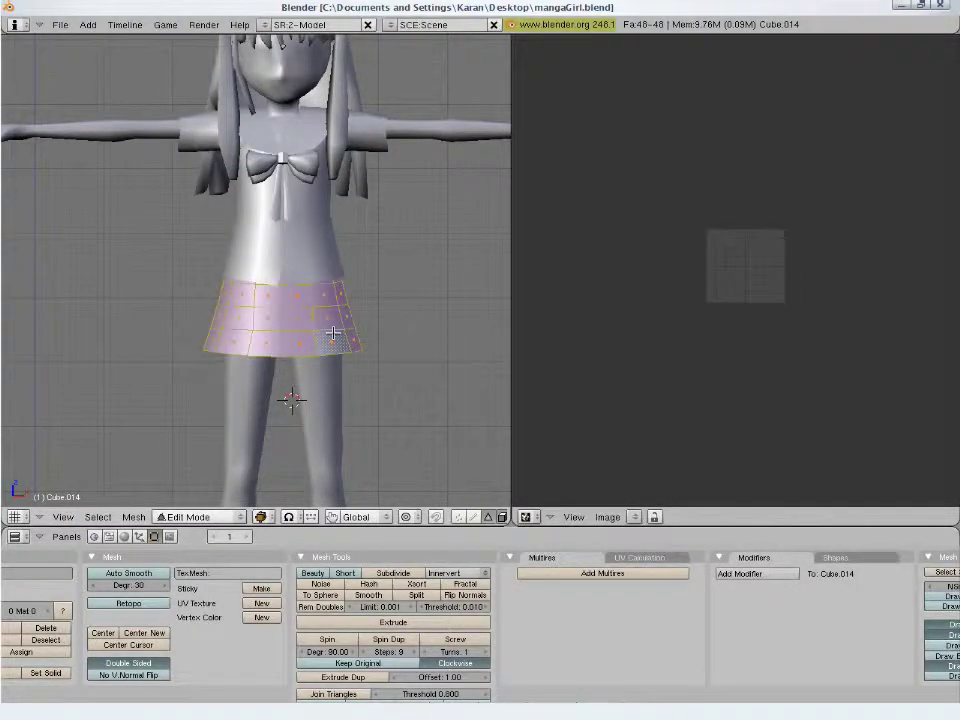
key("u")
left_click(333, 333)
scroll(792, 340, "up", 4)
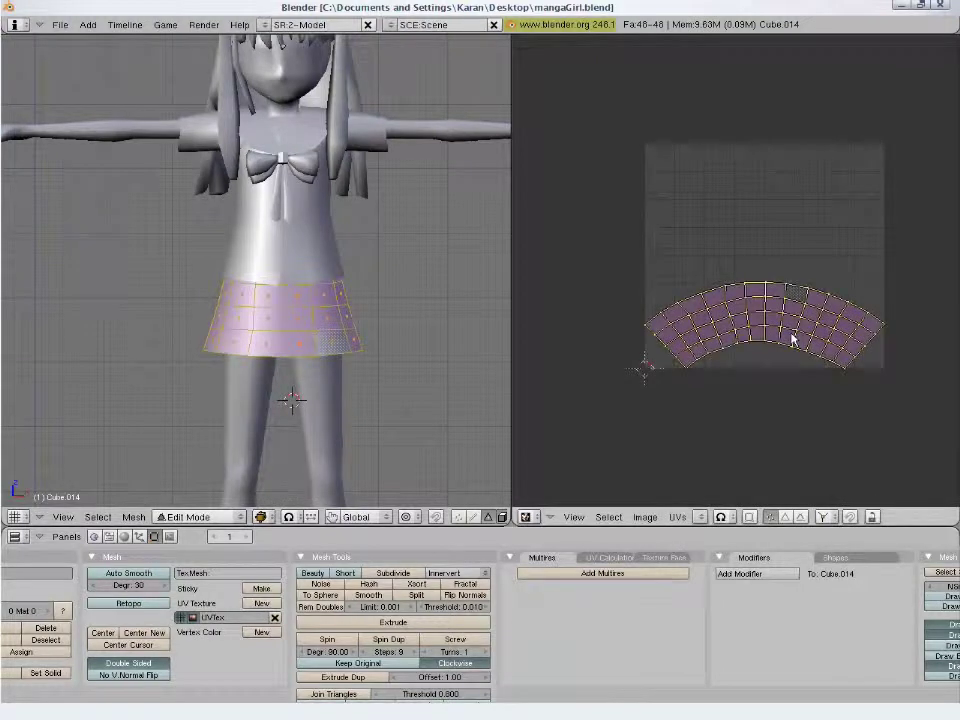
Rotate the skirt's UV island by 180 degrees
type("r90")
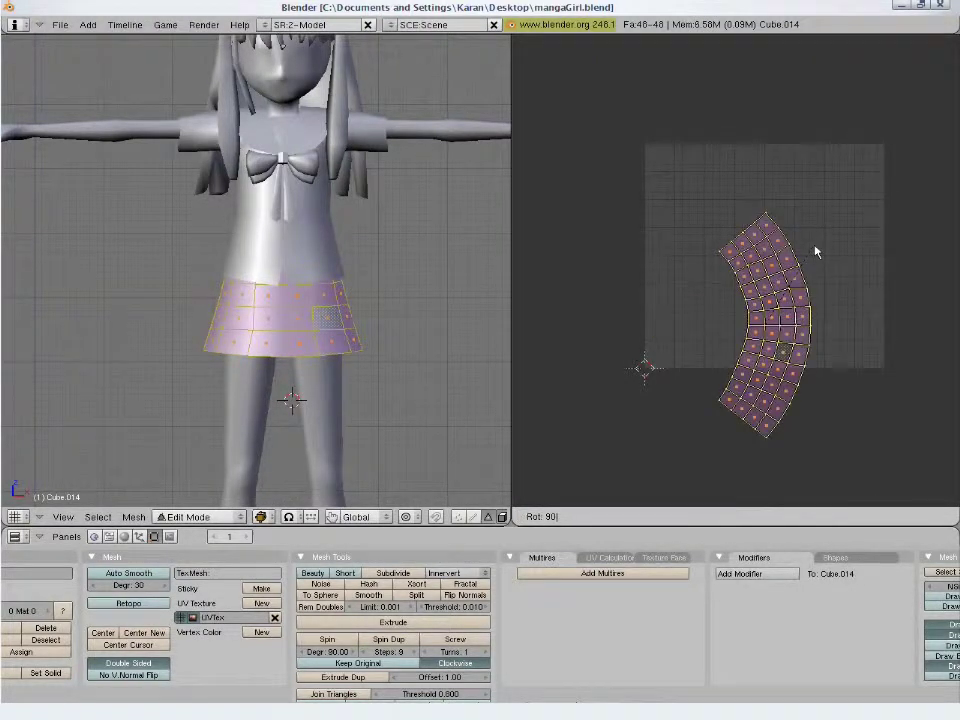
key("BackSpace")
key("BackSpace")
type("180")
key("Return")
Select the uppermost edge row of the skirt's UV island and flatten it by scaling to 0 along Y
key("a")
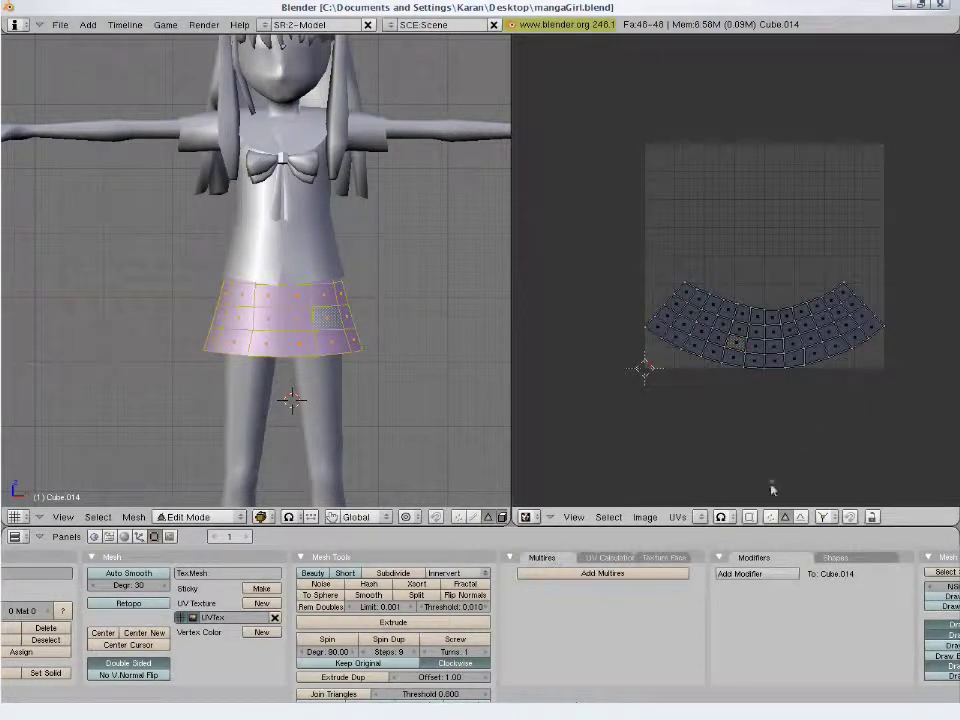
right_click(769, 310, "alt")
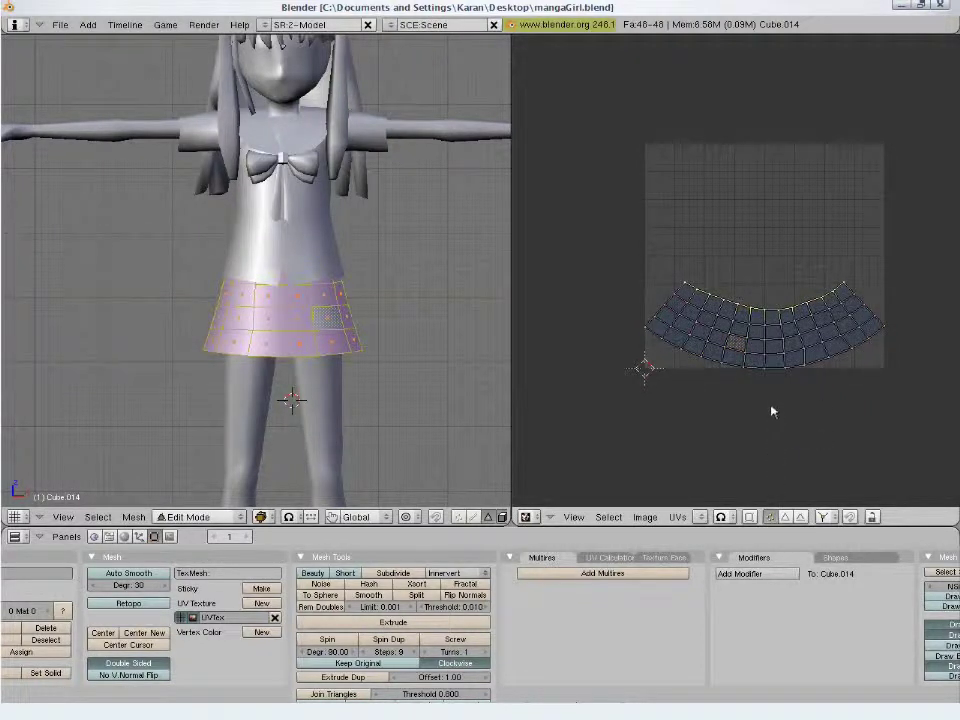
key("s")
key("y")
key("0")
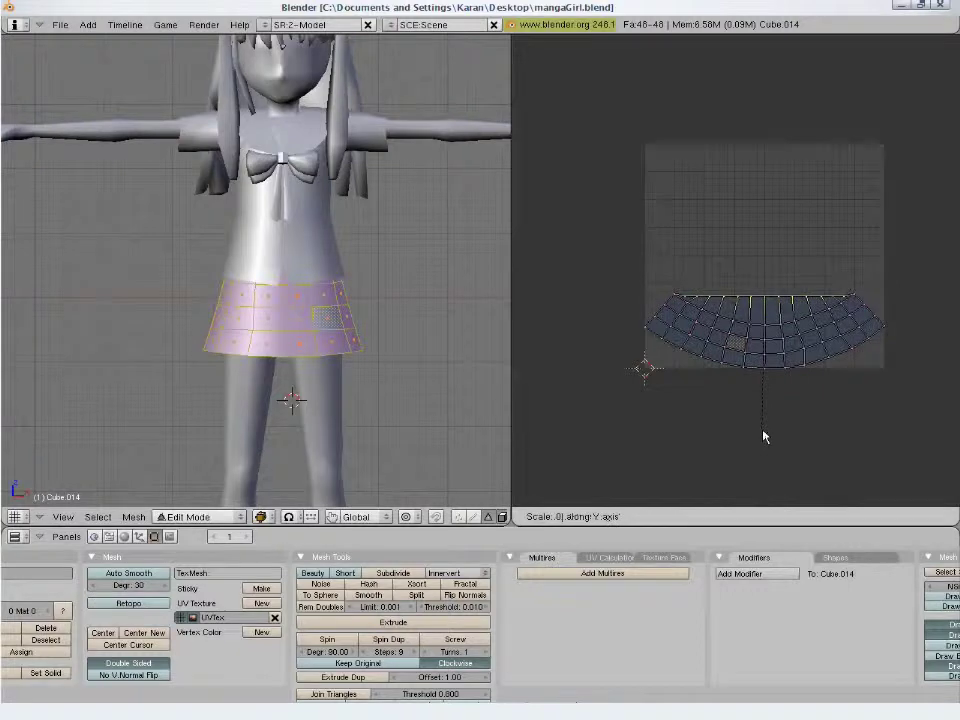
key("Return")
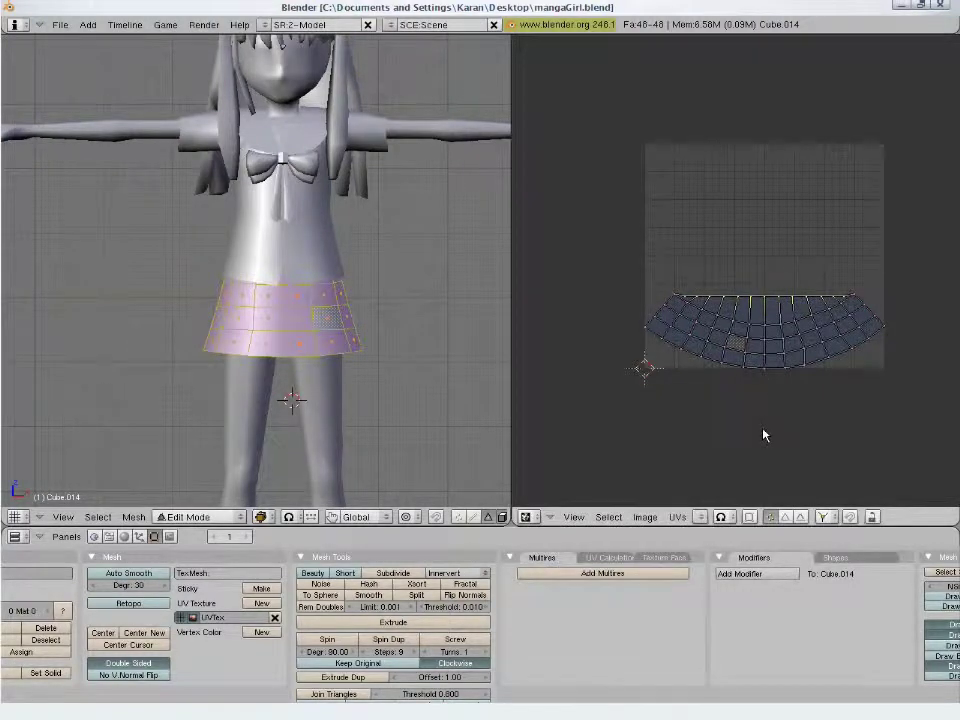
Straighten the remaining curved horizontal rows of the skirt's UV island one at a time with Align Y
key("w")
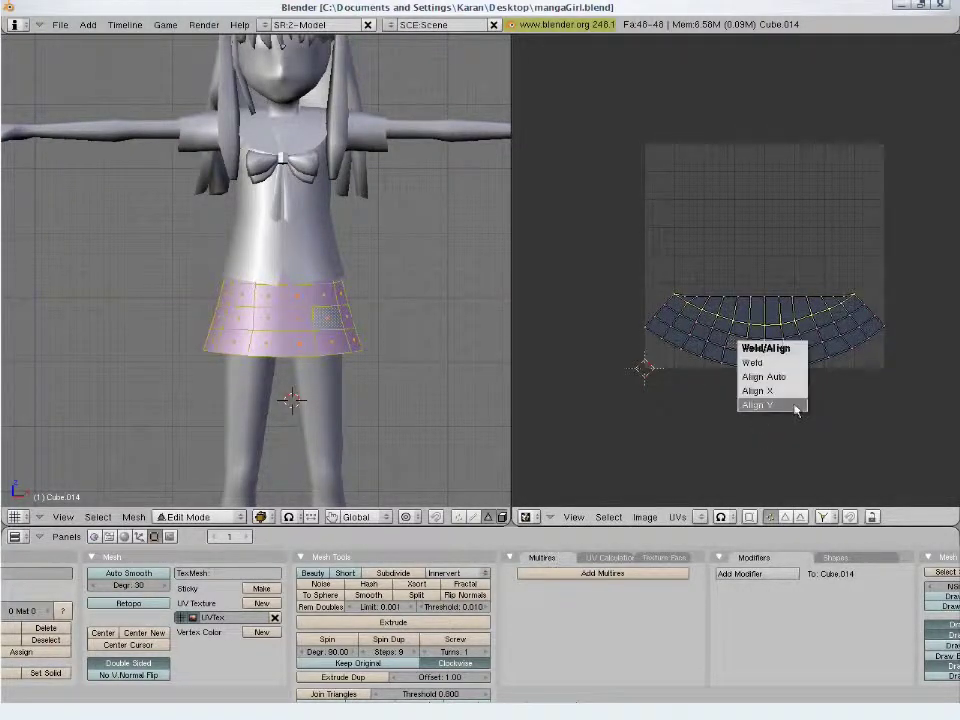
left_click(797, 406)
key("w")
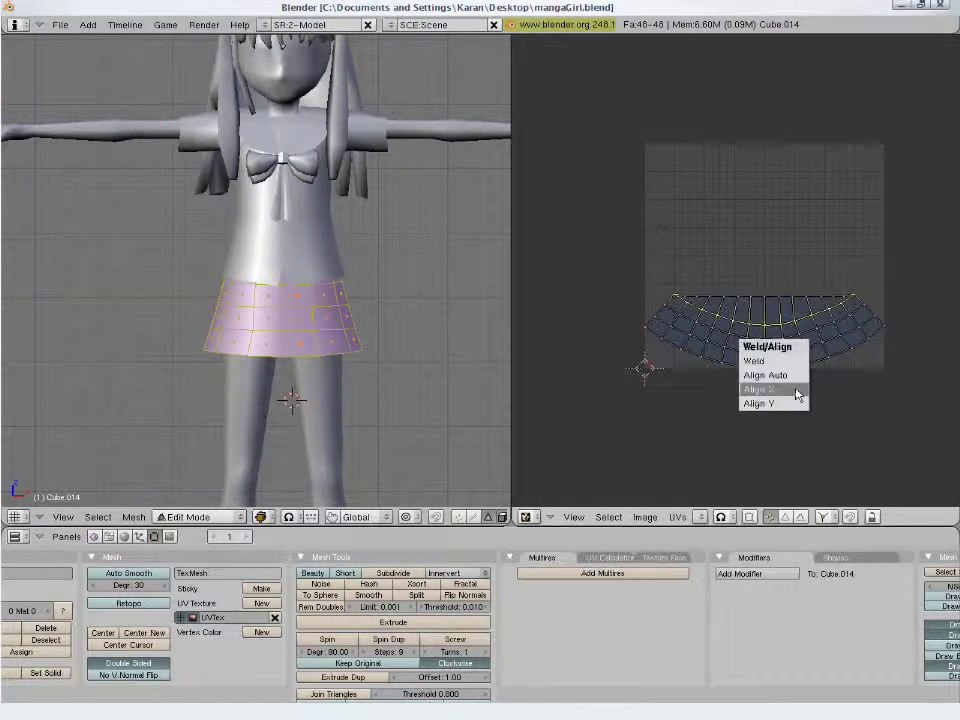
left_click(795, 400)
right_click(768, 341, "alt")
key("w")
left_click(768, 341)
right_click(770, 355, "alt")
key("w")
left_click(776, 371)
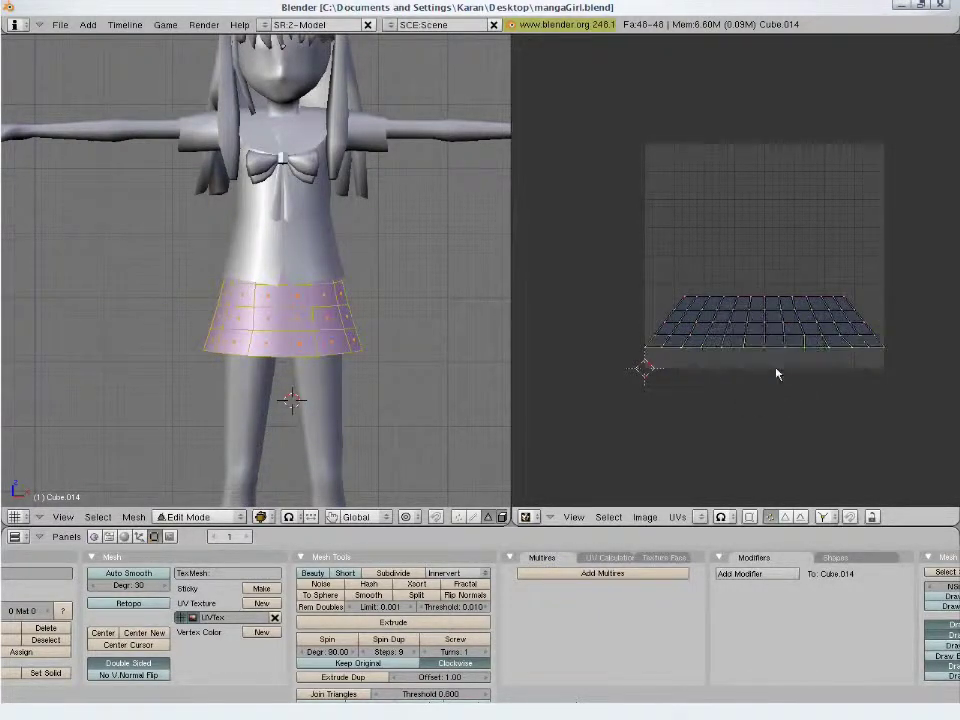
Straighten the slanted vertical columns of the skirt's UV island one at a time with Align X
right_click(666, 325, "alt")
key("w")
left_click(668, 323)
right_click(698, 321, "alt")
key("w")
left_click(705, 322)
right_click(730, 322, "alt")
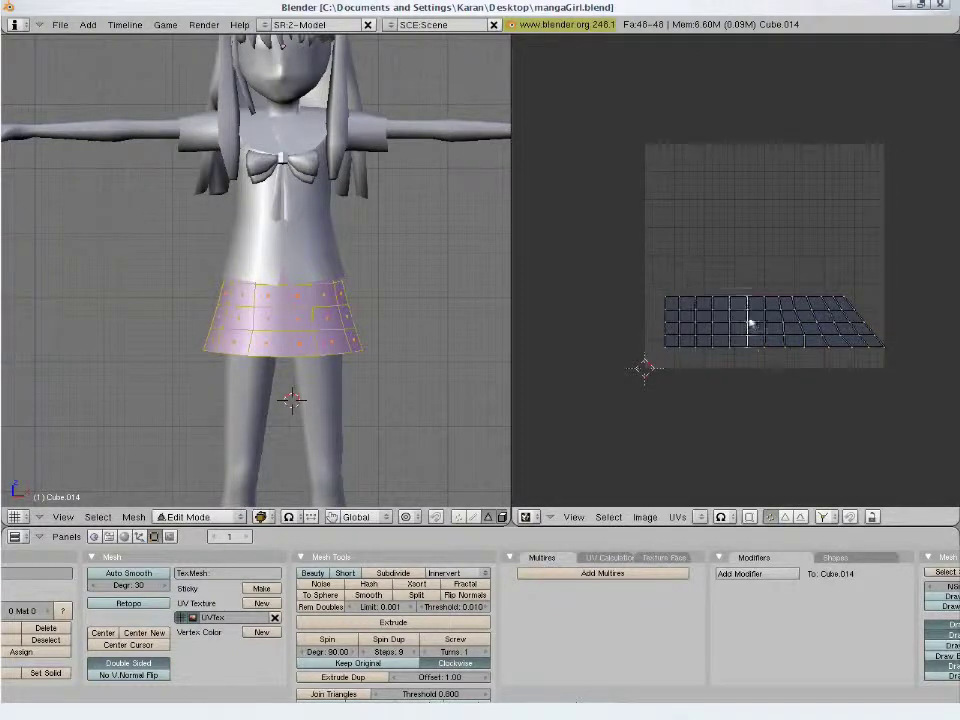
key("w")
left_click(756, 326)
right_click(766, 322, "alt")
key("w")
left_click(800, 343)
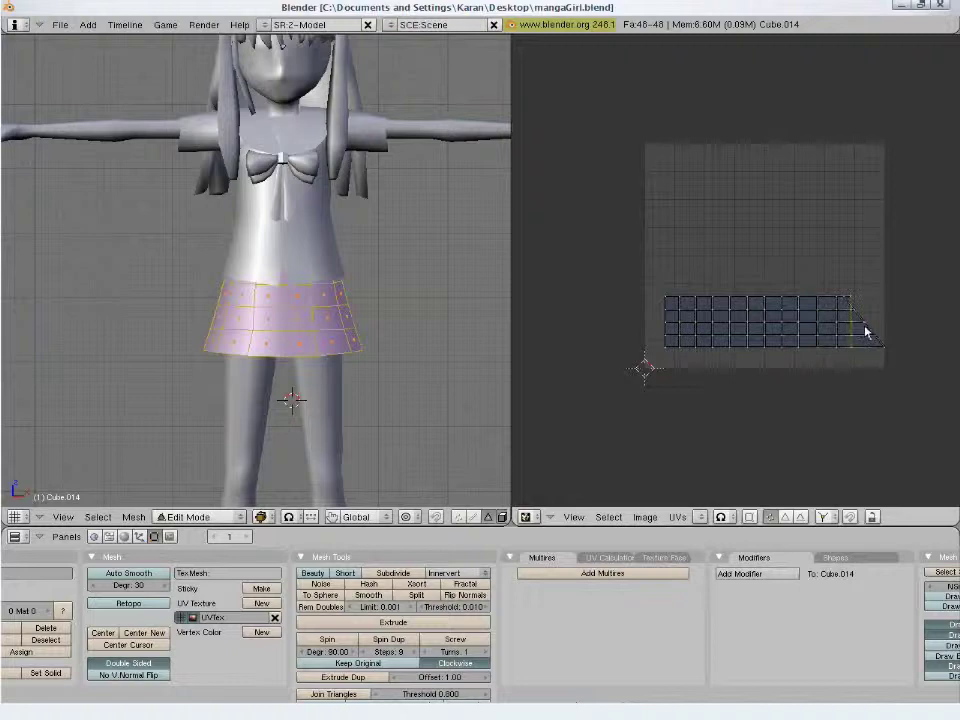
right_click(871, 339, "alt")
key("w")
left_click(870, 336)
Select the skirt's whole UV island, shrink it slightly and place it near the lower-left corner of the UV grid
key("a")
key("a")
key("g")
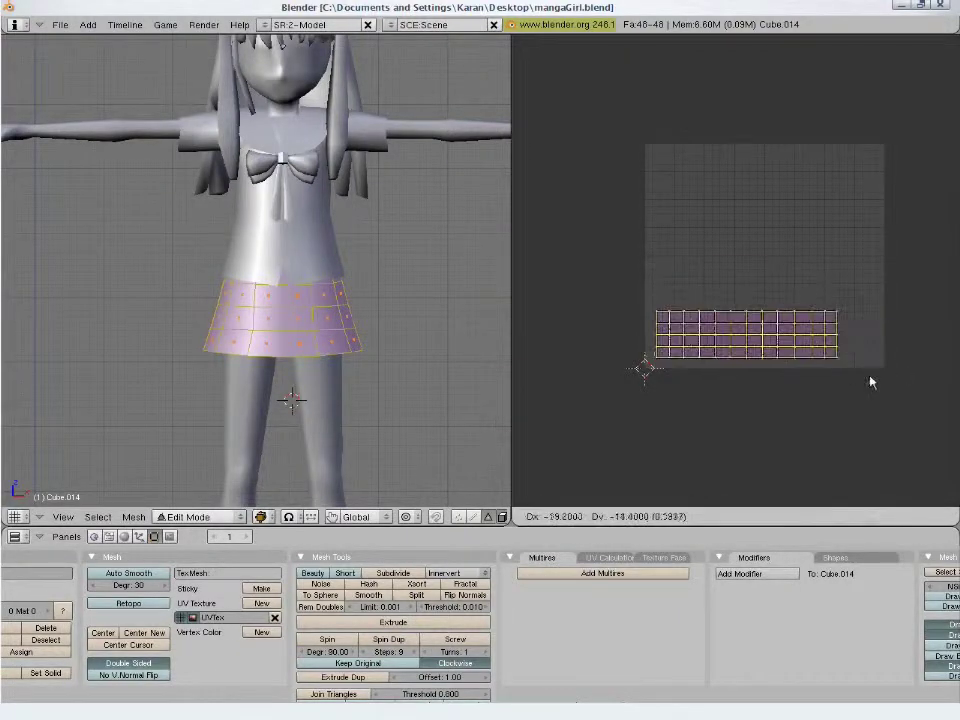
left_click(868, 381)
Leave Edit Mode on the skirt and save the file over the existing one
key("Tab")
key("ctrl+w")
left_click(446, 372)
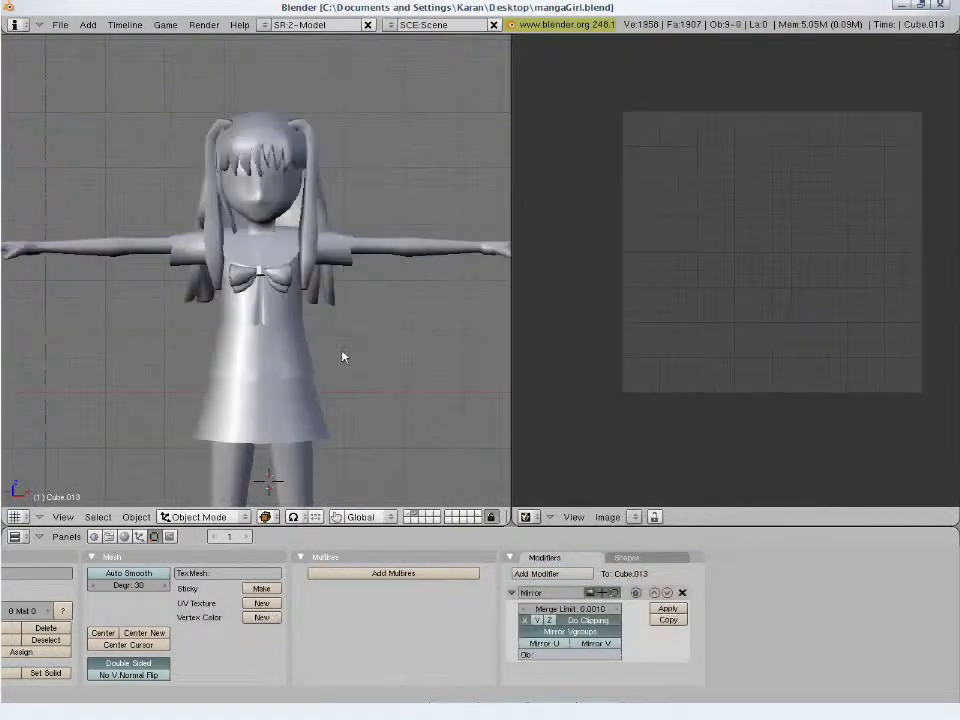
scroll(343, 356, "up", 2)
scroll(332, 358, "down", 2)
key("ctrl+w")
left_click(330, 356)
Select the shirt, apply its Mirror modifier and enter Edit Mode
scroll(300, 370, "up", 2)
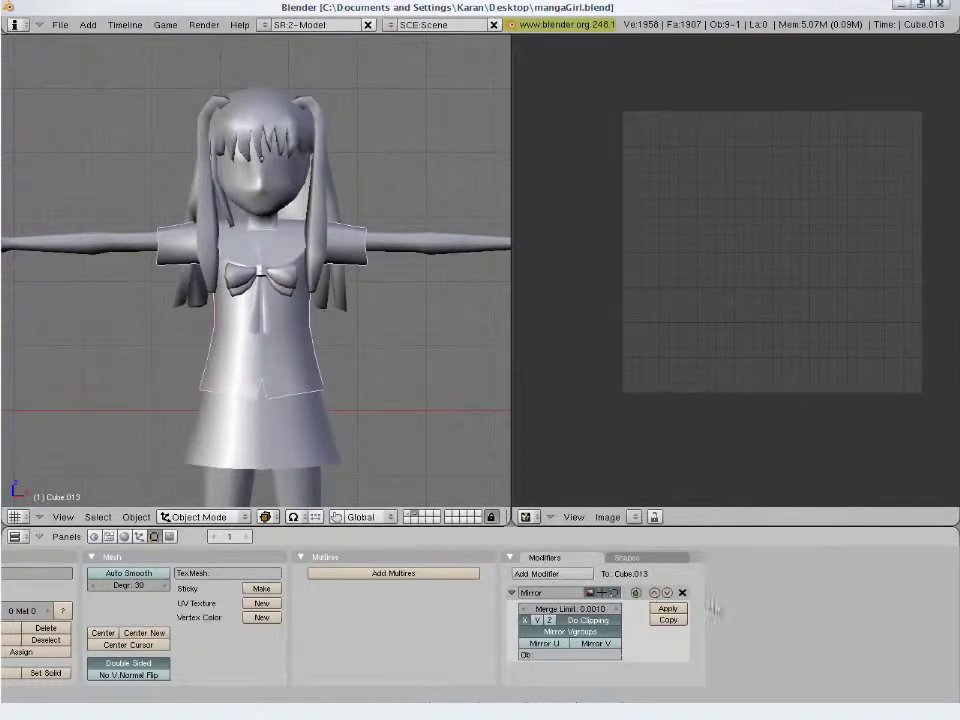
left_click(668, 609)
key("Tab")
key("g")
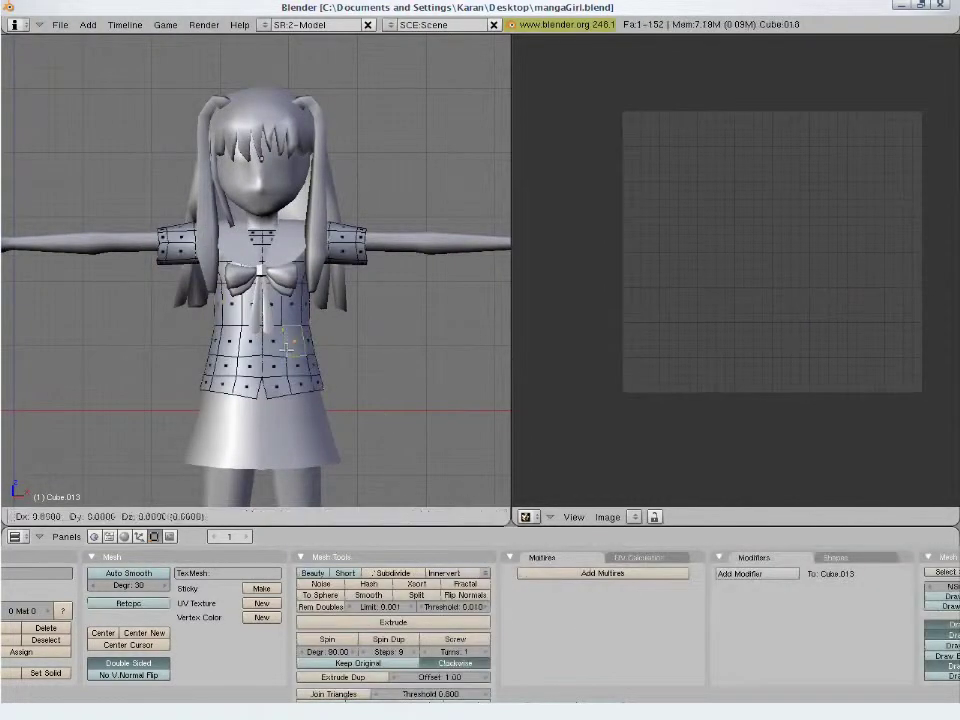
right_click(303, 347)
Clear the face selection, isolate the shirt in local view and switch to edge selection mode
key("a")
key("KP_Divide")
left_click(473, 517)
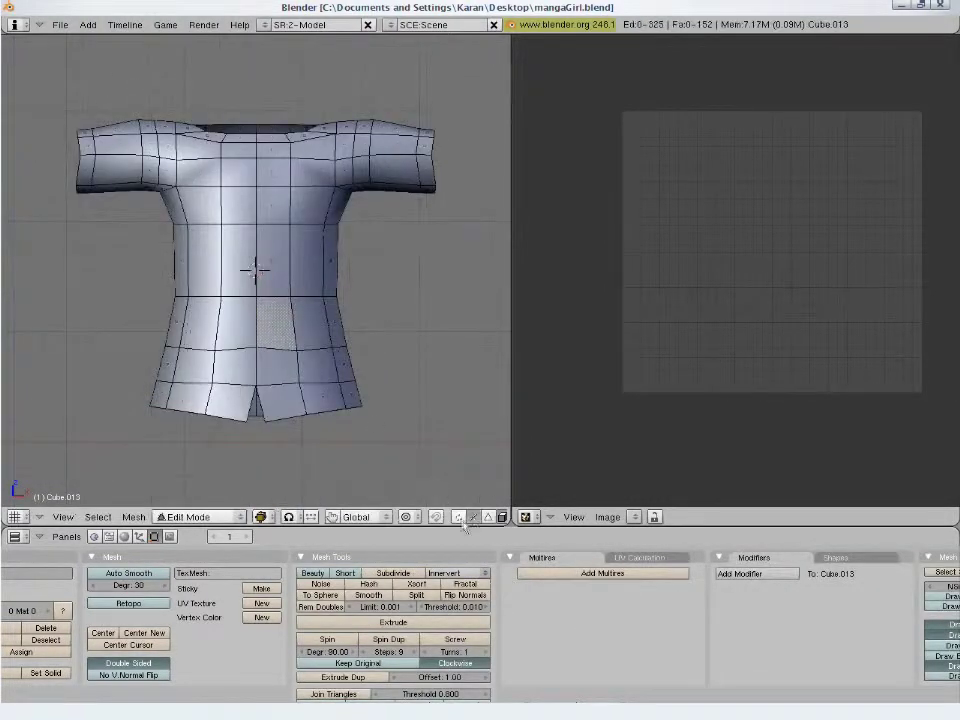
Mark the edge loops down both sides of the shirt and along the undersides of the sleeves as seams
middle_click_drag(262, 310, 178, 270)
middle_click_drag(372, 312, 226, 305)
right_click(200, 290, "alt")
key("ctrl+e")
left_click(285, 297)
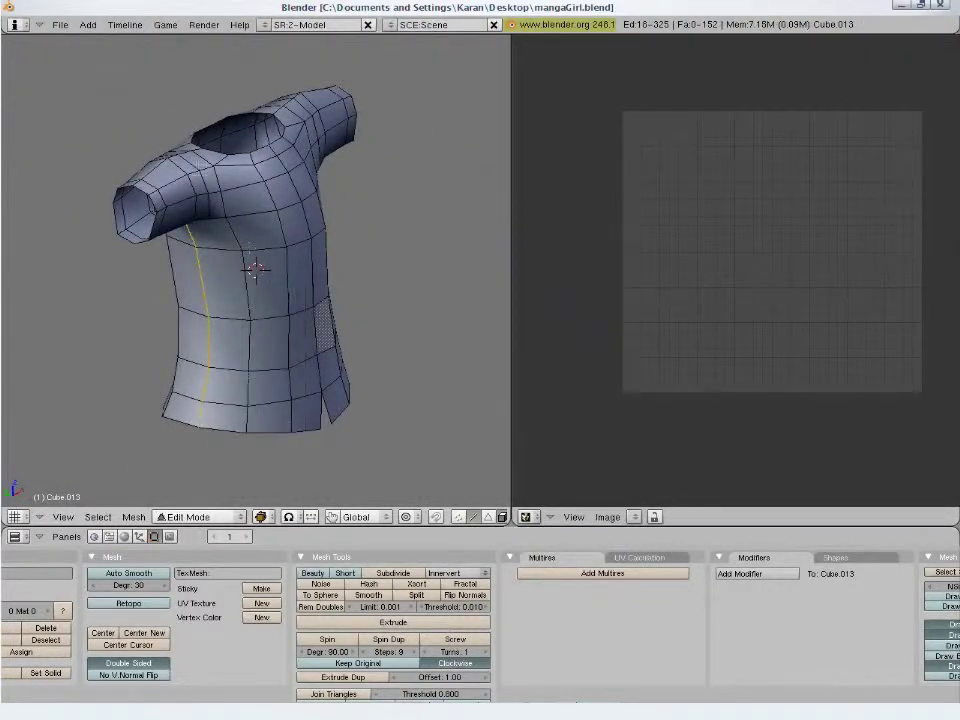
middle_click_drag(184, 152, 318, 186)
right_click(304, 145, "alt+shift")
key("ctrl+e")
left_click(305, 145)
Return to the front view, select the whole shirt and unwrap it using the side seams
key("KP_1")
key("a")
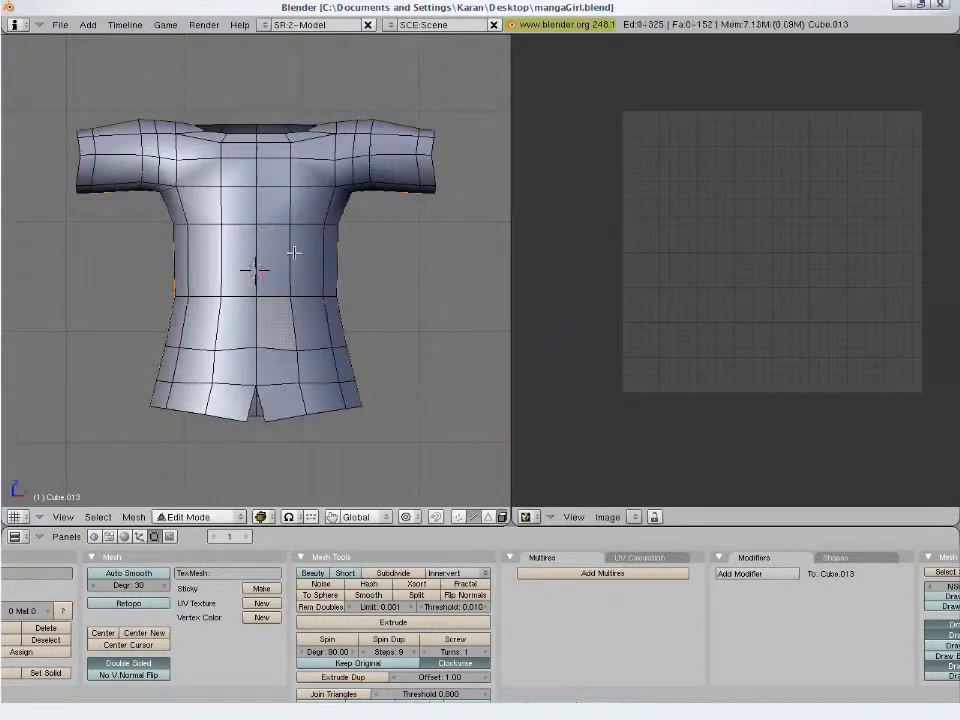
key("u")
left_click(230, 152)
key("a")
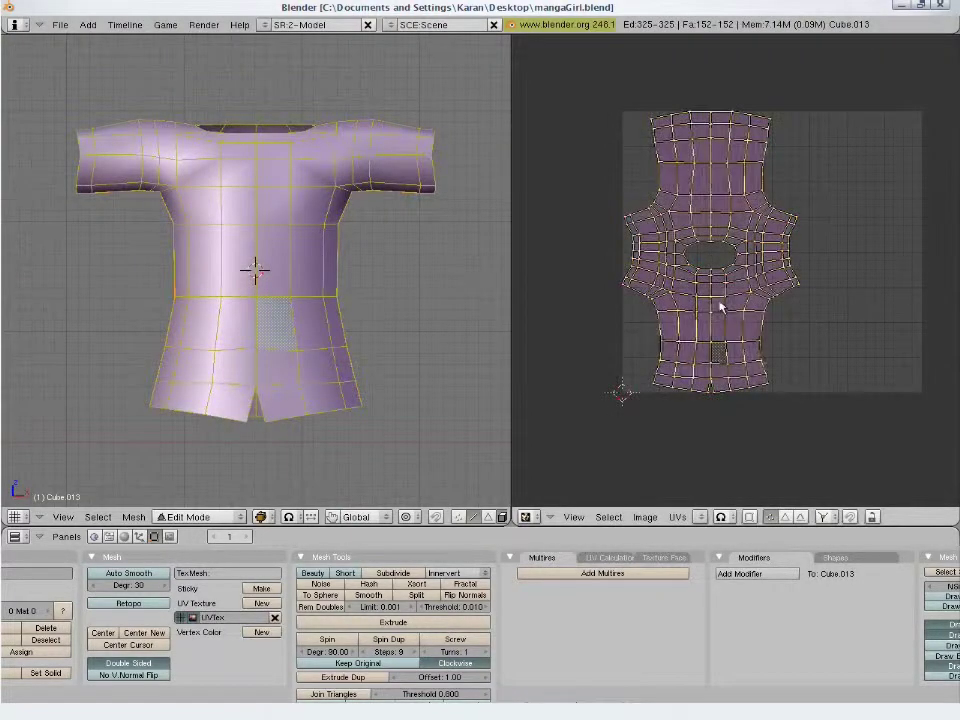
Mark the edges along the tops of both shoulders and sleeves as seams and unwrap the whole shirt again
key("a")
middle_click_drag(405, 245, 176, 131)
right_click(276, 140, "alt")
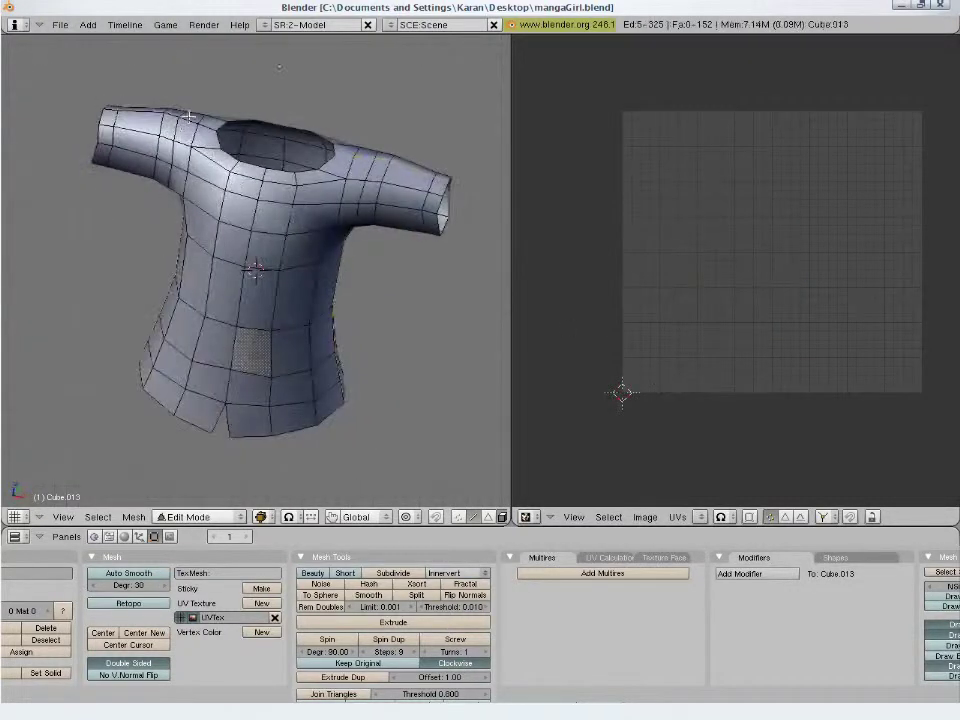
key("a")
key("u")
left_click(296, 294)
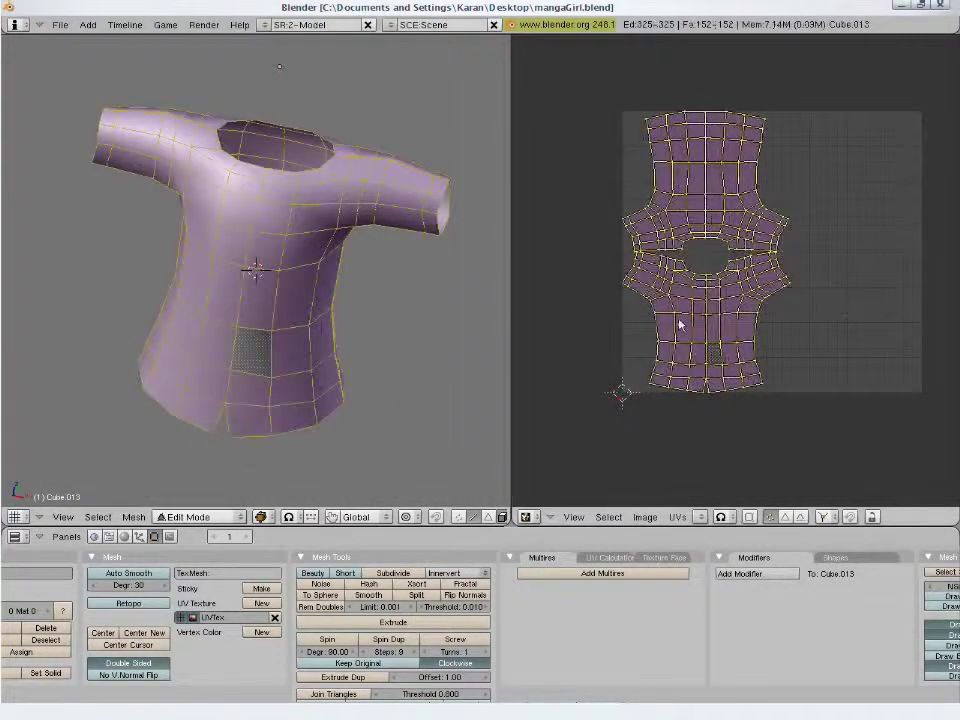
Rotate the shirt's back UV island by 180 degrees and place it directly above the front island
key("a")
key("l")
key("g")
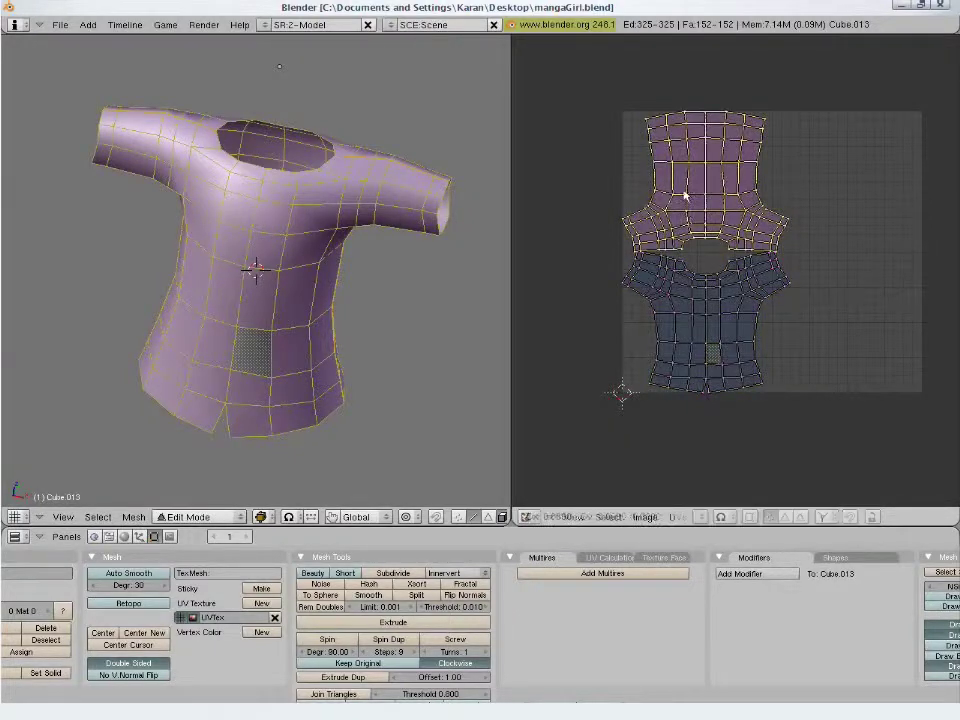
left_click(863, 286)
type("r180")
left_click(862, 287)
key("g")
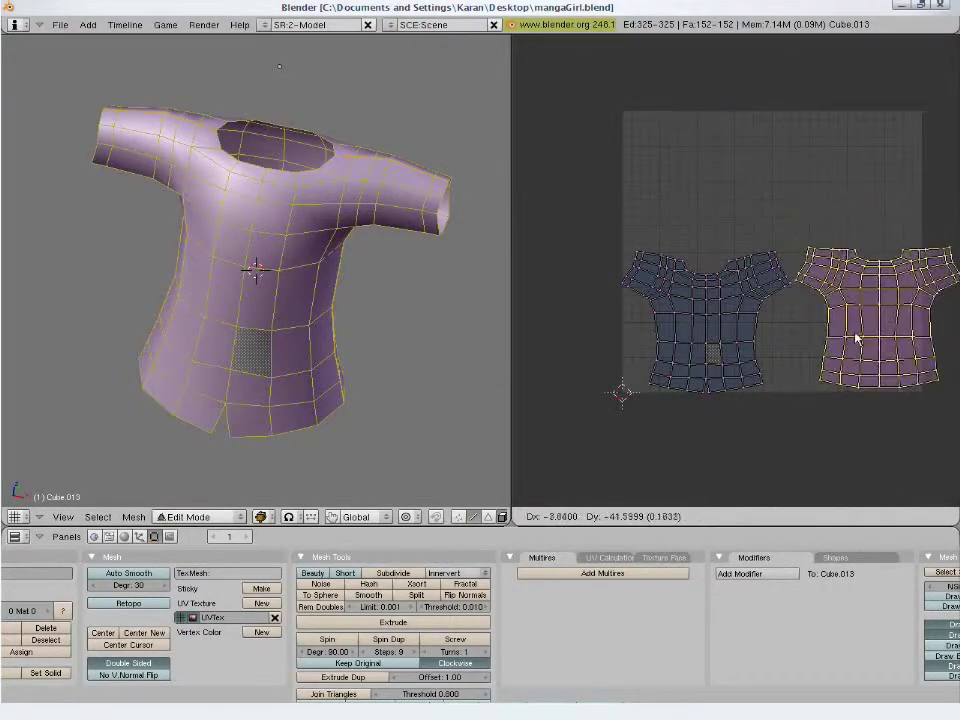
left_click(681, 201)
Scale both shirt UV islands down together and move them above the UV grid
key("a")
key("a")
key("s")
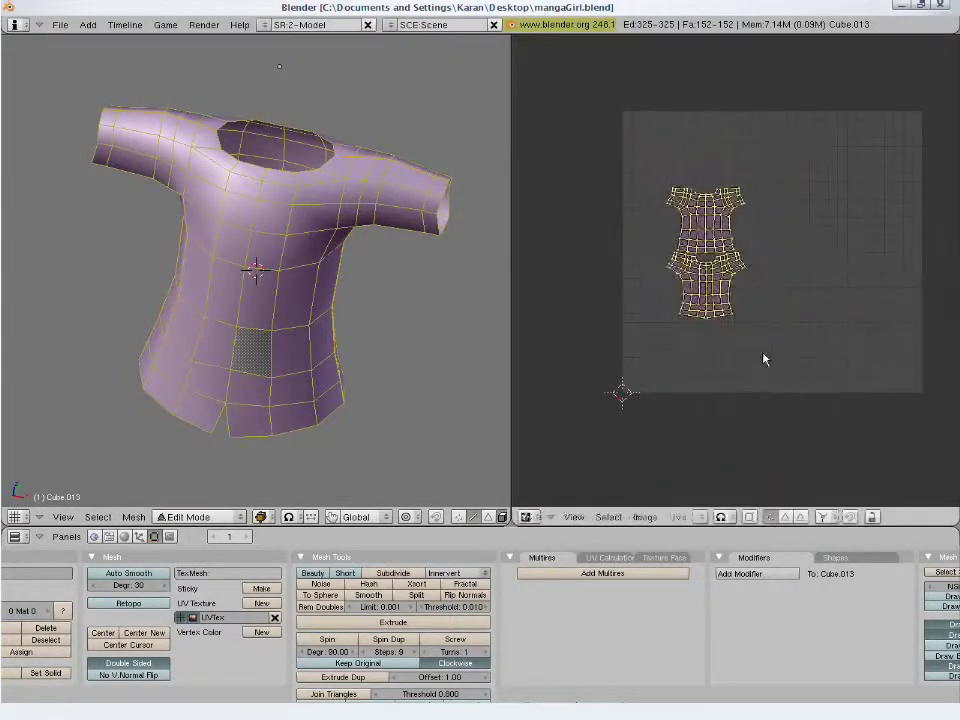
left_click(793, 431)
scroll(800, 425, "down", 4)
key("g")
left_click(866, 268)
key("a")
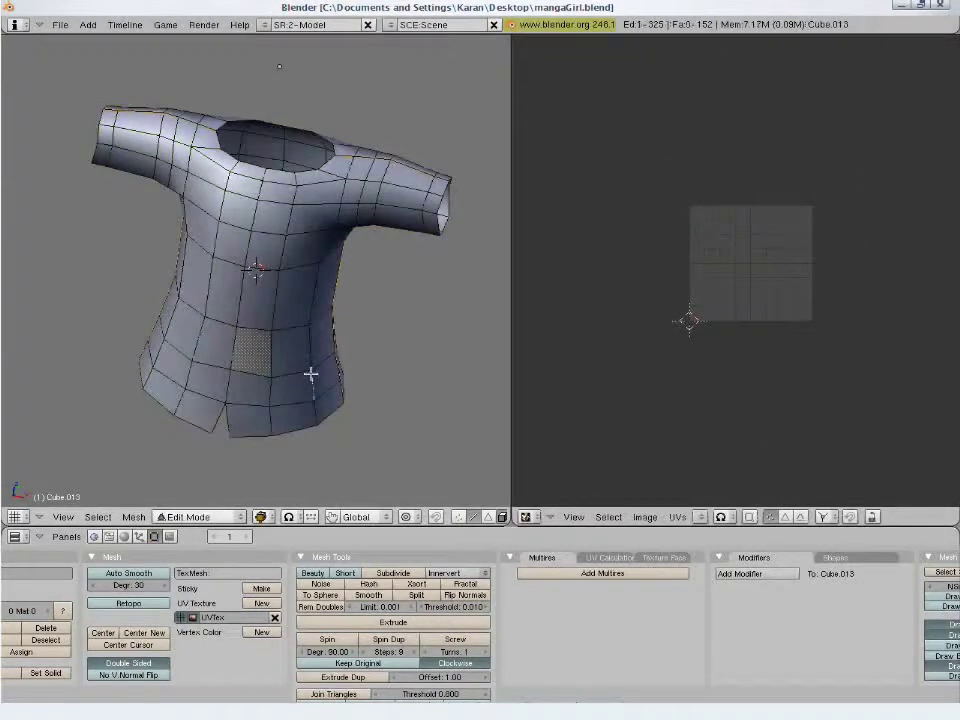
Select the shirt's linked front faces in face mode and map them with Project From View from the front
left_click(488, 517)
right_click(302, 396)
key("l")
key("KP_1")
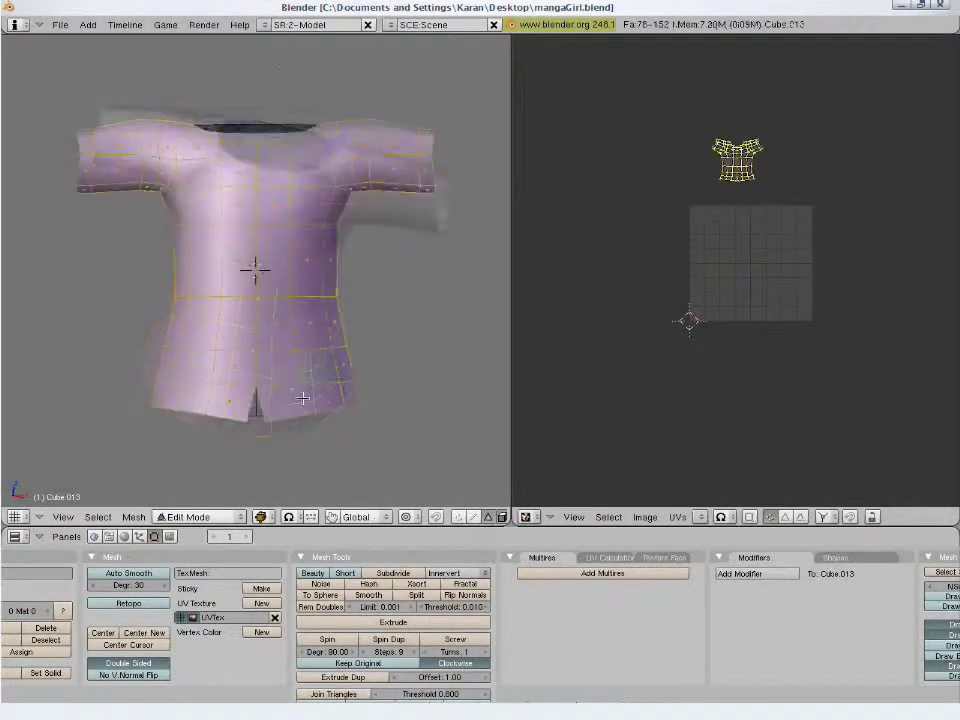
scroll(696, 118, "up", 3)
middle_click_drag(696, 118, 696, 278)
scroll(696, 278, "down", 1)
key("u")
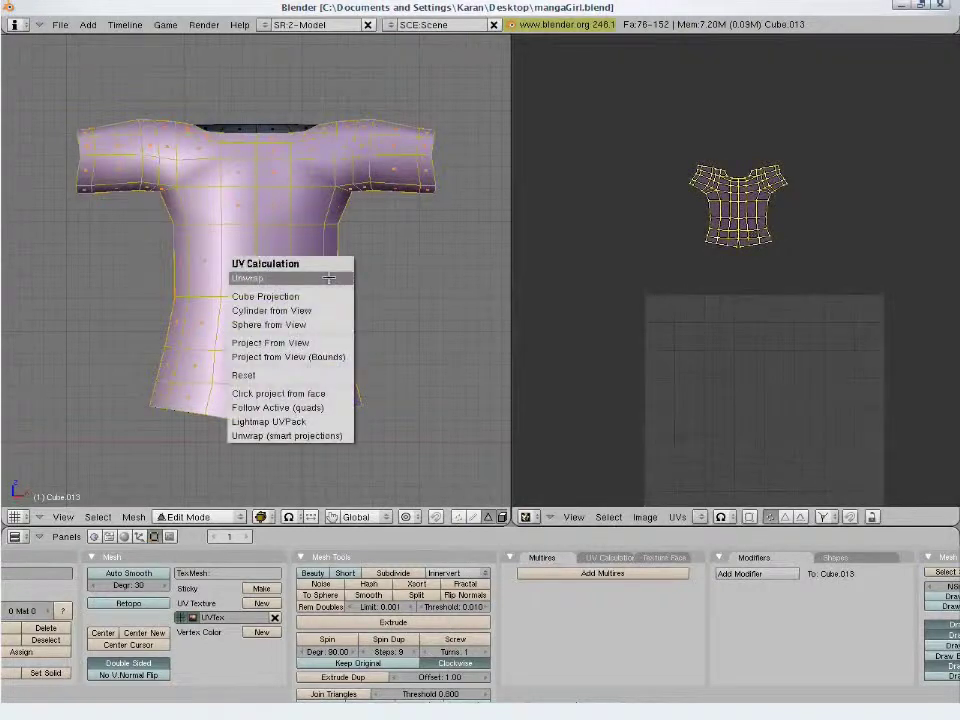
left_click(270, 342)
scroll(881, 409, "down", 1)
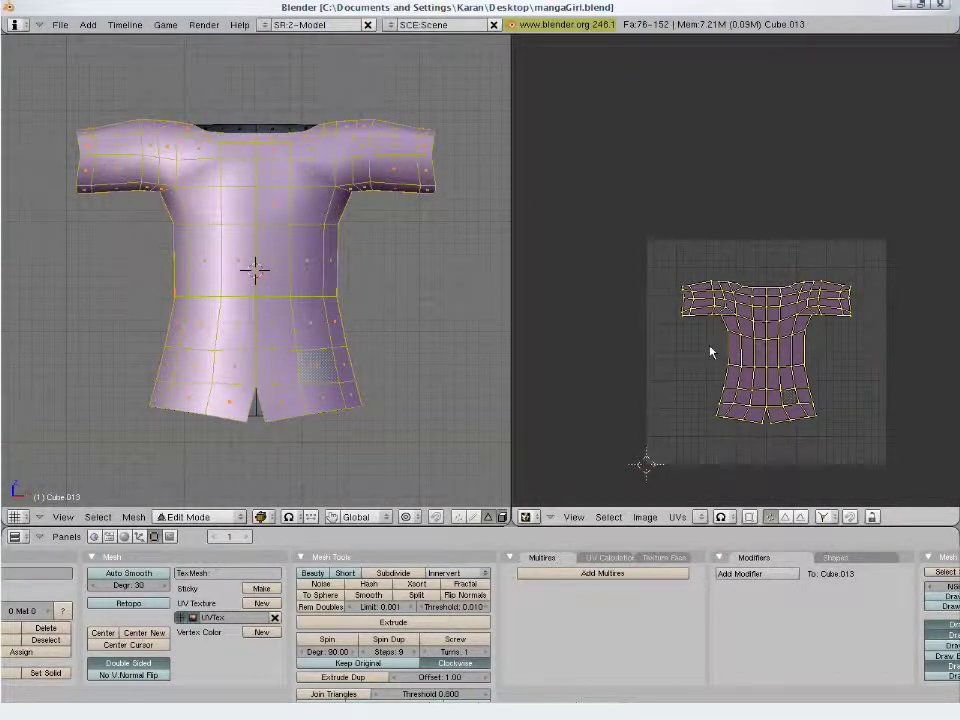
Deselect the shirt's faces, exit local view and leave Edit Mode
key("Tab")
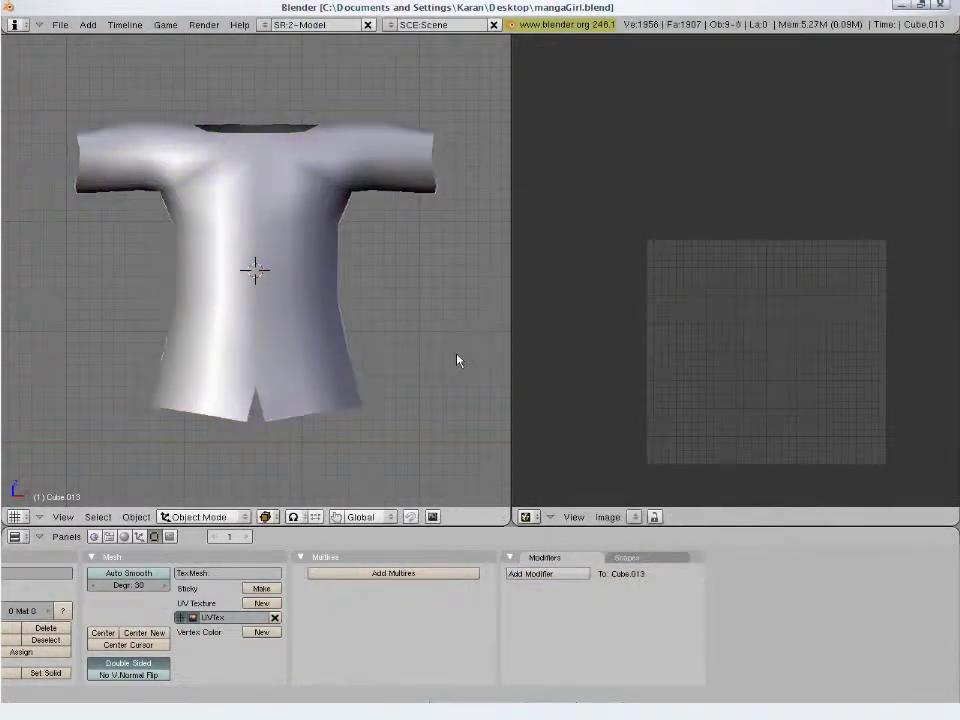
key("Tab")
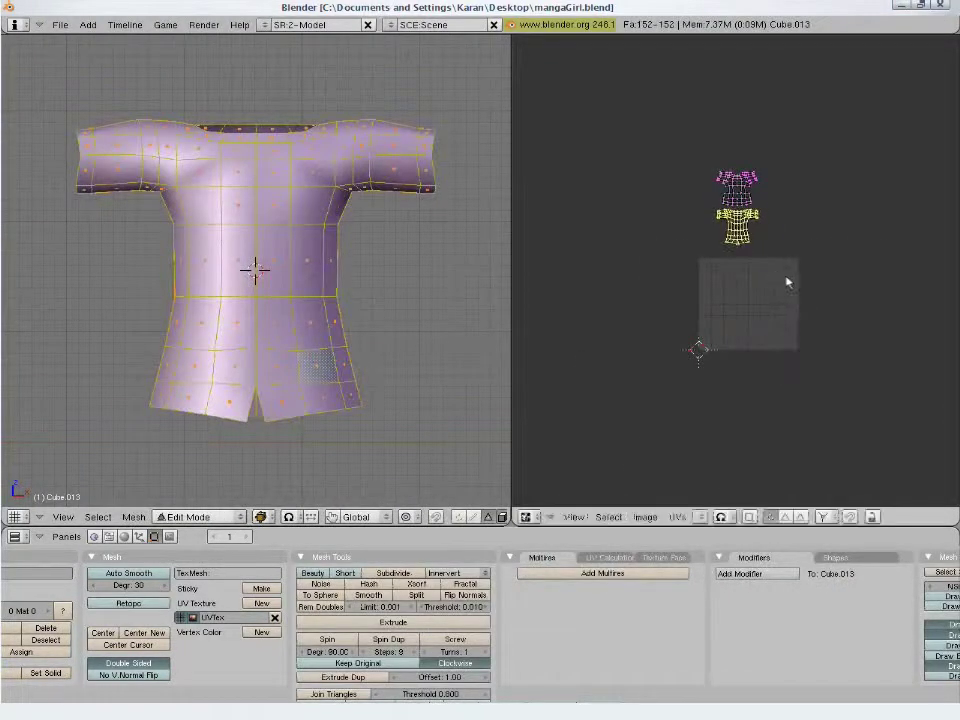
key("a")
key("KP_Divide")
key("Tab")
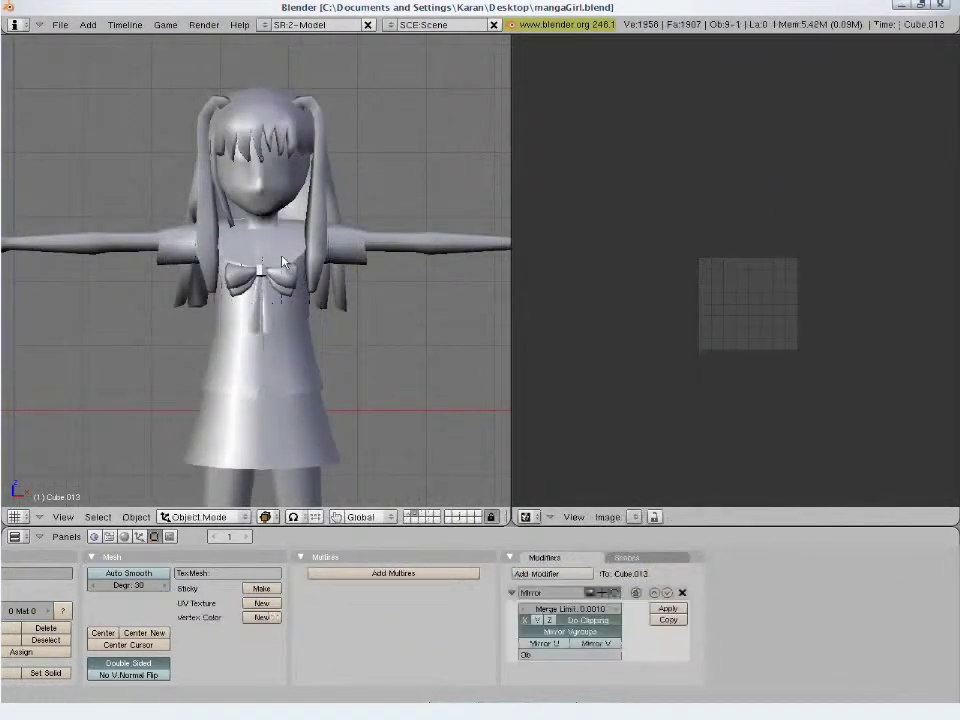
Apply the Mirror modifier of the shirt's collar and unwrap all of its faces
key("Tab")
key("Tab")
key("Tab")
middle_click_drag(282, 262, 310, 364)
key("u")
left_click(310, 364)
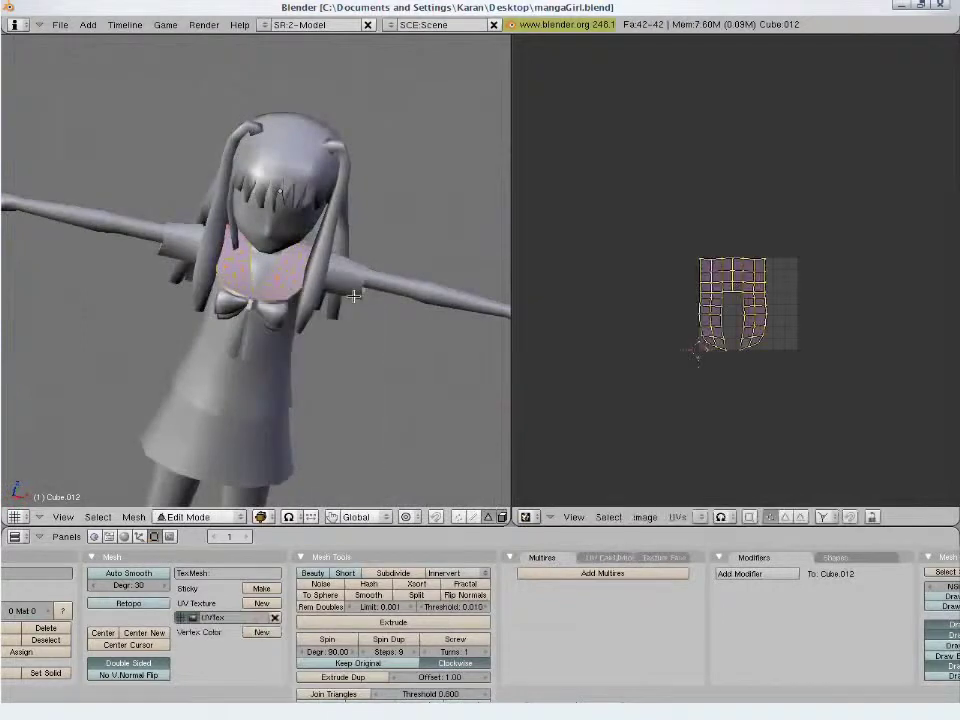
Select the collar's whole UV island and run Minimize Stretch on it
scroll(763, 354, "up", 4)
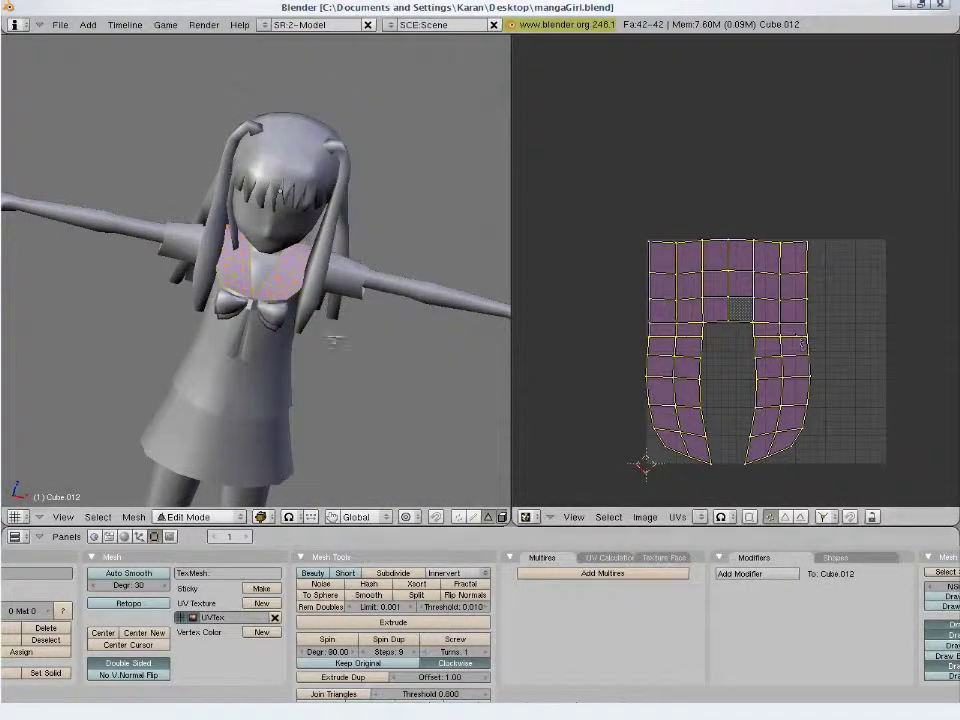
scroll(348, 343, "up", 4)
key("a")
key("a")
key("ctrl+v")
left_click(872, 367)
Scale down the collar's UV island, move it aside and leave Edit Mode
key("s")
left_click(814, 409)
scroll(814, 409, "down", 3)
key("g")
left_click(812, 287)
key("Tab")
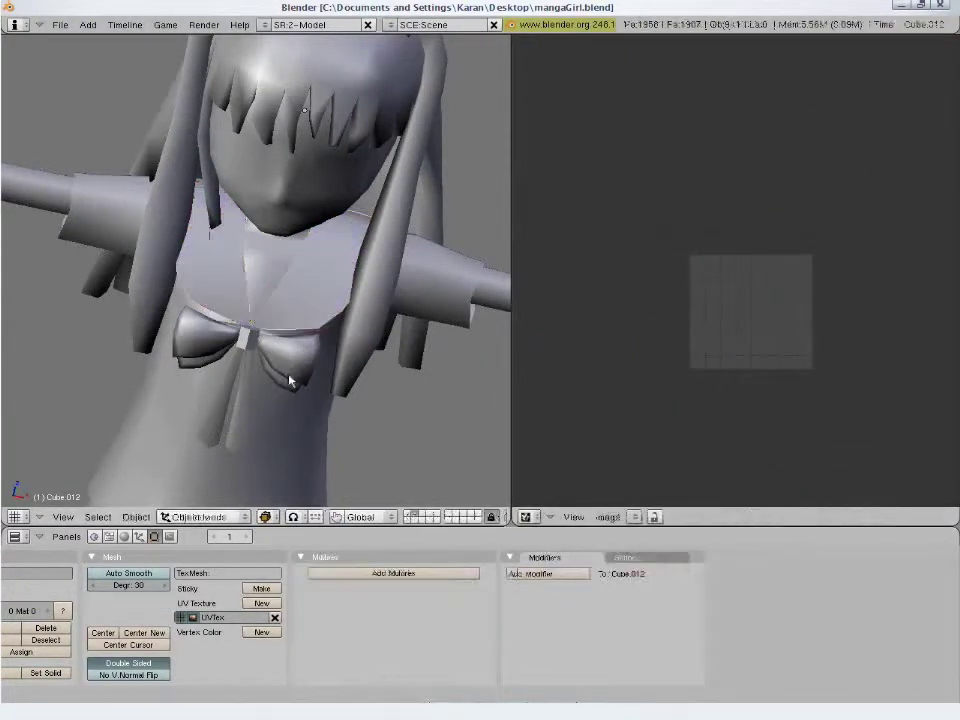
Open the upper bow in Edit Mode with edge selection and mark its outer rim edge loop as a seam
right_click(290, 380)
key("Tab")
left_click(474, 516)
scroll(362, 414, "up", 3)
right_click(364, 381, "alt")
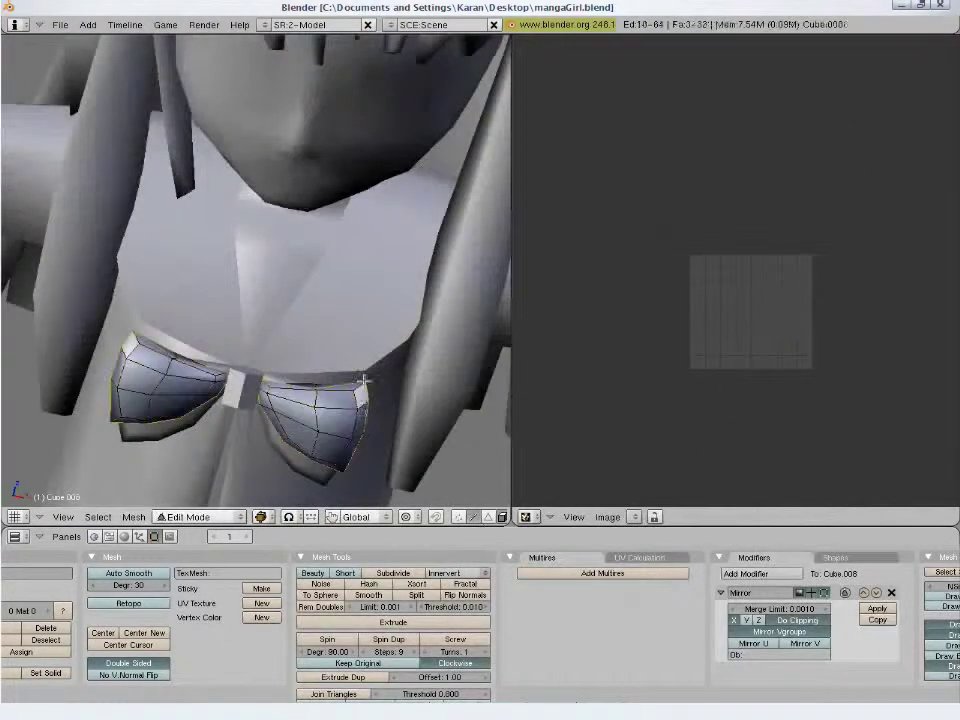
middle_click_drag(364, 381, 336, 388)
key("ctrl+e")
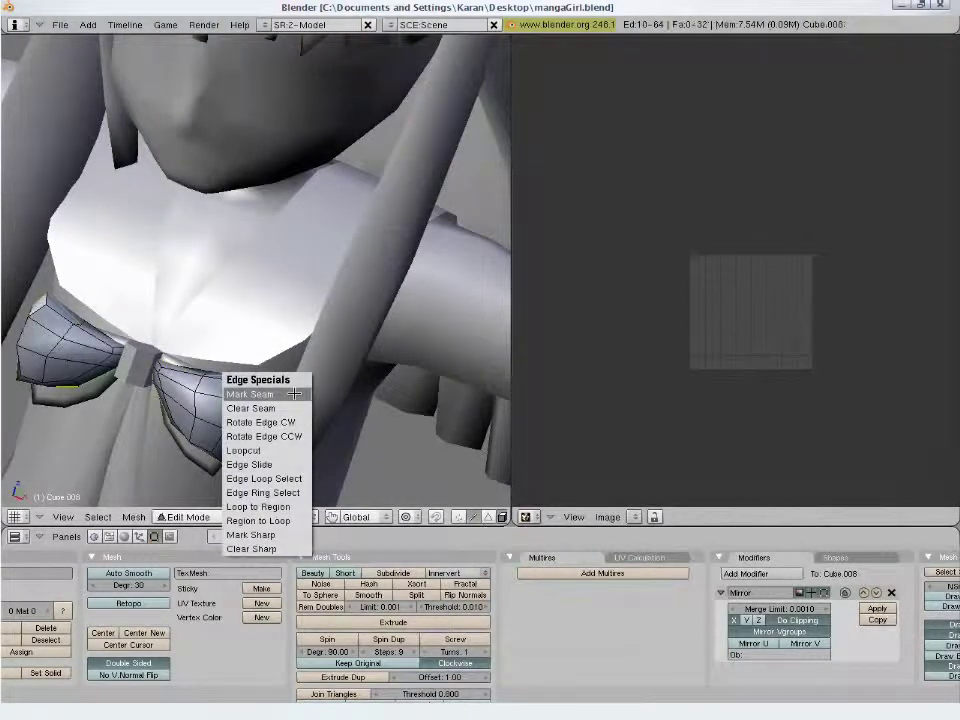
left_click(294, 394)
Select the entire upper bow, unwrap it and leave Edit Mode
key("a")
key("u")
left_click(231, 414)
key("Tab")
Open the lower bow piece in Edit Mode and mark its rim edge loop as a seam
right_click(207, 474)
key("Tab")
middle_click_drag(208, 467, 232, 254)
key("ctrl+e")
left_click(212, 263)
Reshape the hanging ribbon tails in the front view by moving and rotating their outer bottom edge
right_click_drag(141, 425, 179, 373)
key("KP_1")
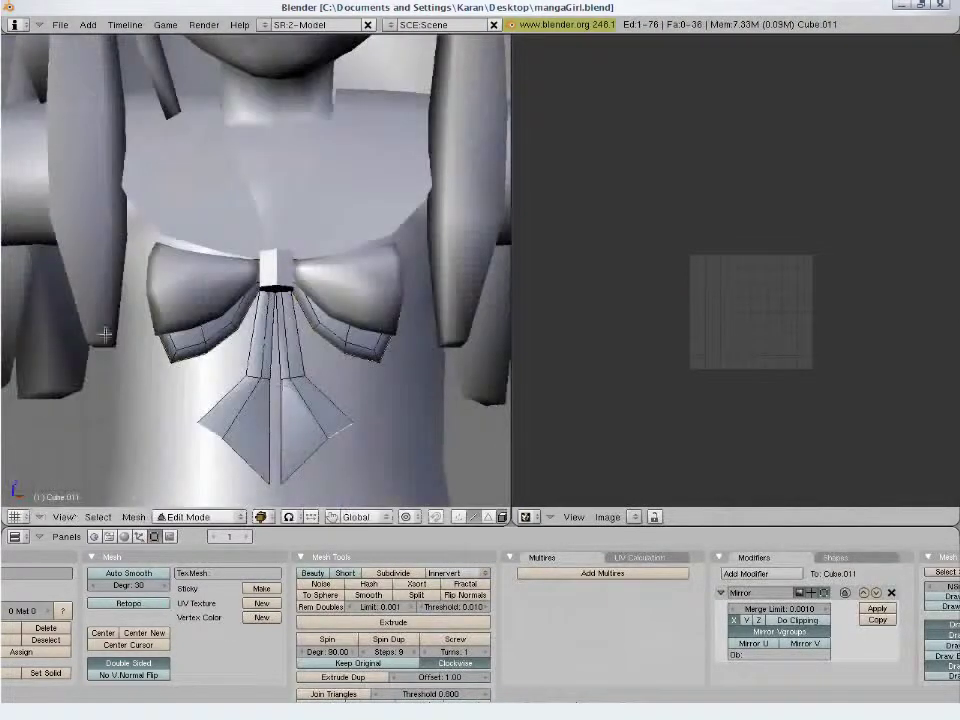
key("g")
key("r")
left_click(401, 463)
key("g")
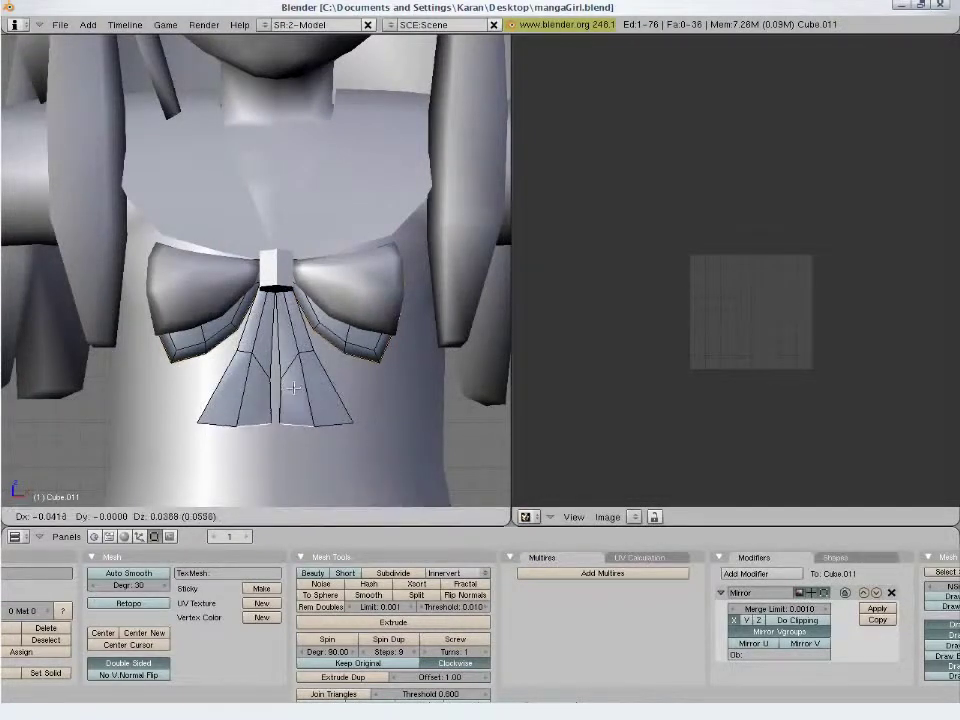
left_click(370, 390)
key("r")
left_click(430, 358)
Shorten the ribbon tails by shifting their bottom edges along Z and levelling them with a rotation
key("g")
key("z")
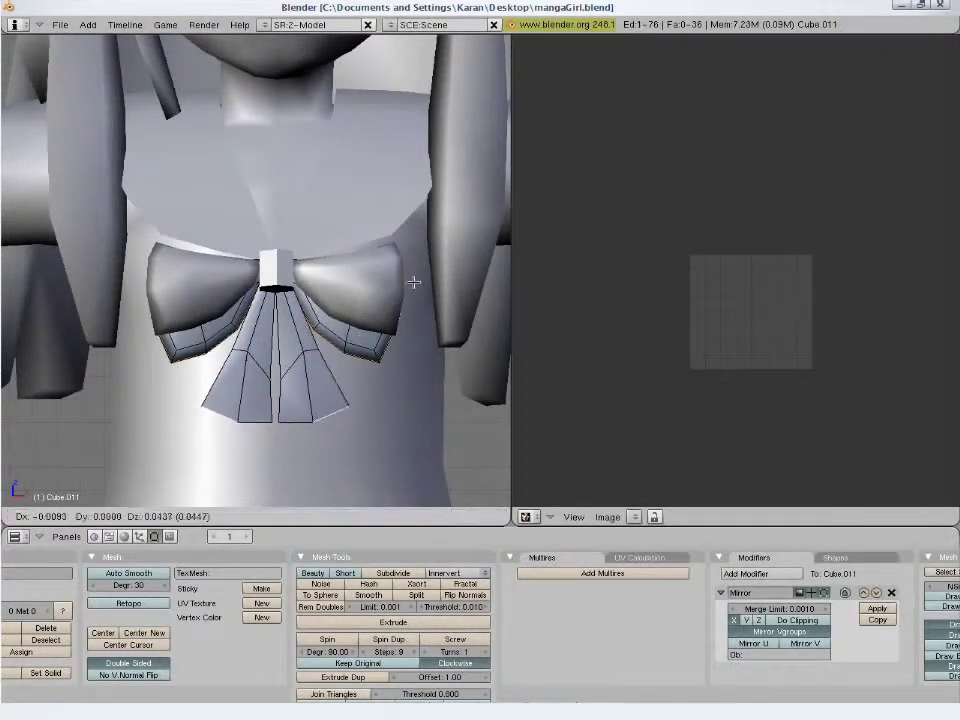
left_click(413, 283)
key("g")
key("z")
left_click(401, 422)
key("r")
left_click(414, 423)
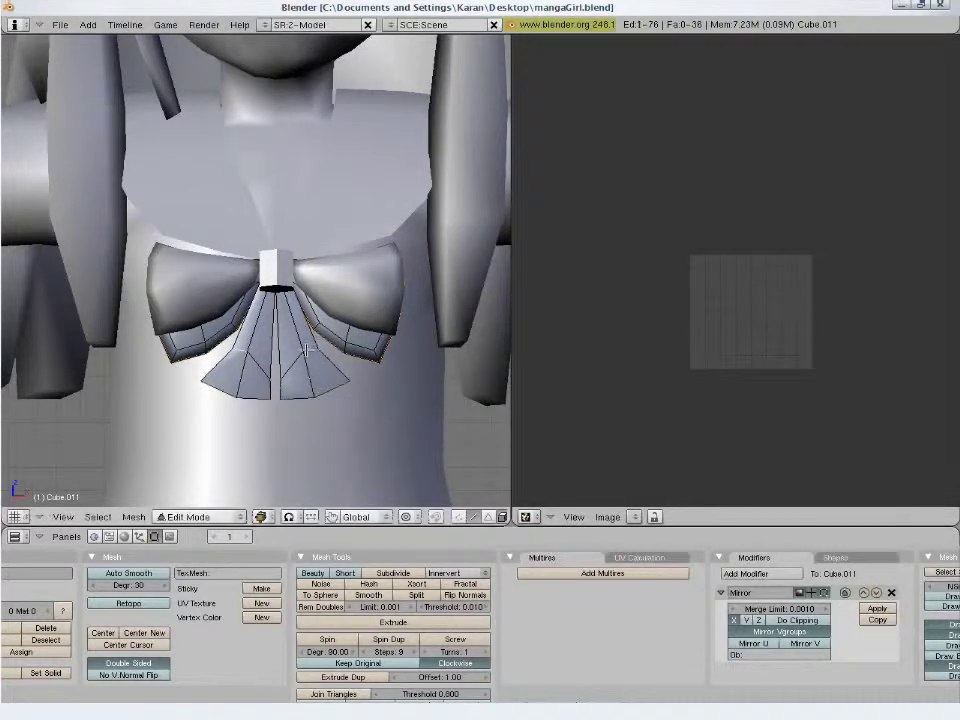
Move the middle edge and a neighbouring edge of the ribbon tails to refine their fanned shape
key("g")
left_click(271, 375)
right_click(306, 376)
key("g")
left_click(315, 428)
Select the faces of the hanging ribbon tails, unwrap them and leave Edit Mode
right_click(251, 354, "shift")
key("KP_3")
middle_click_drag(250, 354, 291, 322)
key("u")
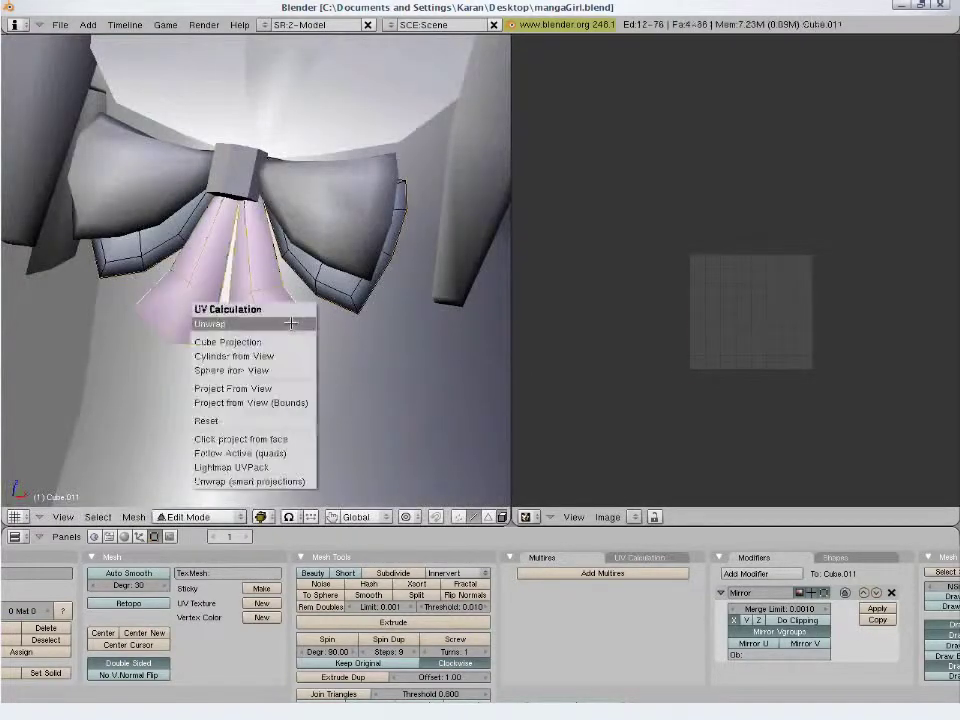
left_click(291, 322)
key("Tab")
Open the bow's centre knot in Edit Mode and mark its seam edge
scroll(298, 366, "down", 3)
scroll(297, 367, "up", 1)
scroll(297, 367, "down", 2)
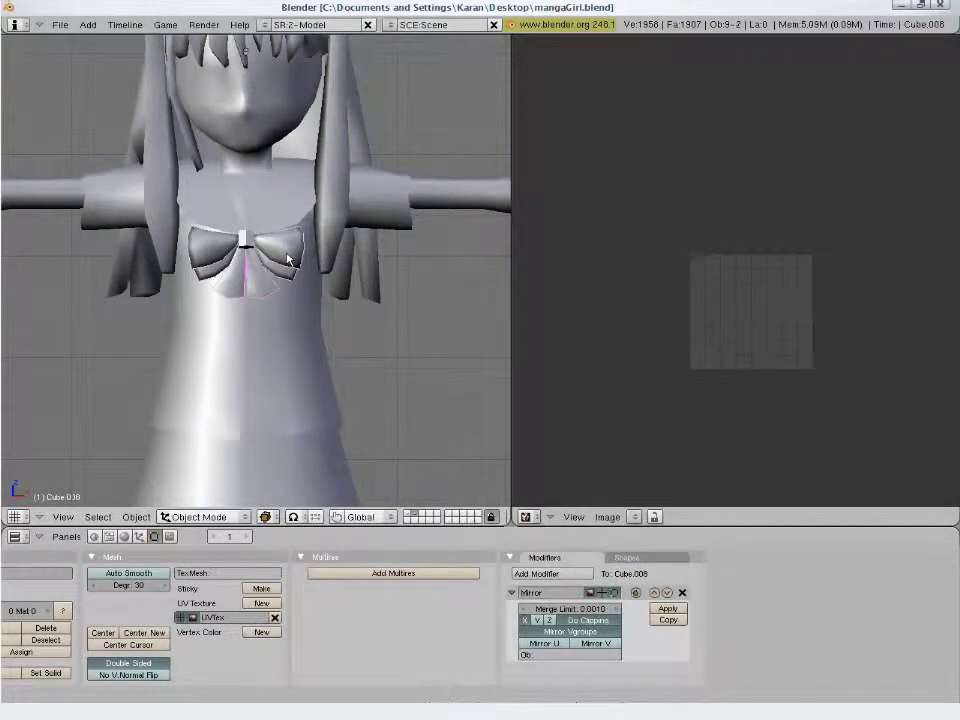
right_click(285, 217)
middle_click_drag(293, 360, 304, 472, "shift")
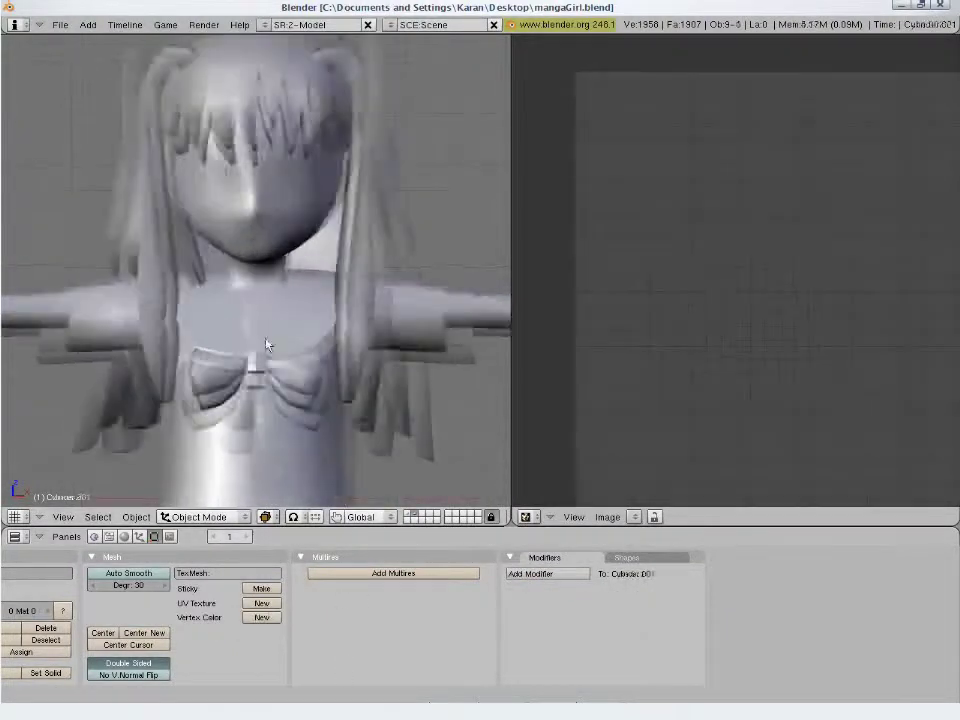
scroll(266, 341, "up", 2)
key("Tab")
scroll(299, 378, "up", 1)
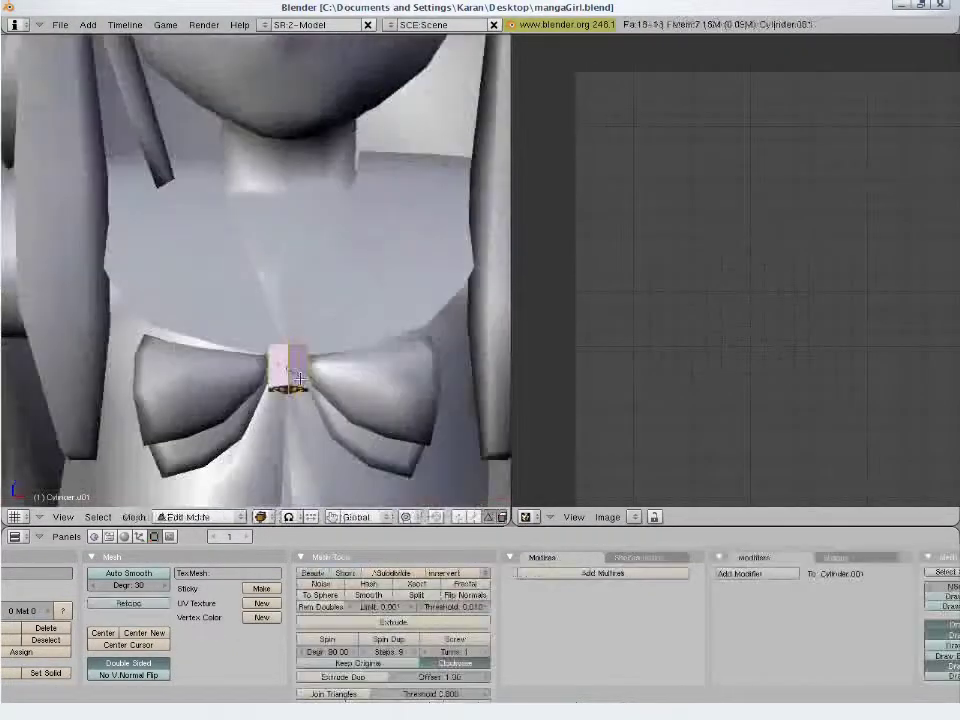
left_click(472, 517)
key("a")
right_click(286, 369)
key("ctrl+e")
left_click(281, 356)
Unwrap all faces of the bow's centre knot and scale down the resulting UV layout
key("a")
key("a")
key("u")
left_click(285, 280)
scroll(840, 429, "down", 3)
key("s")
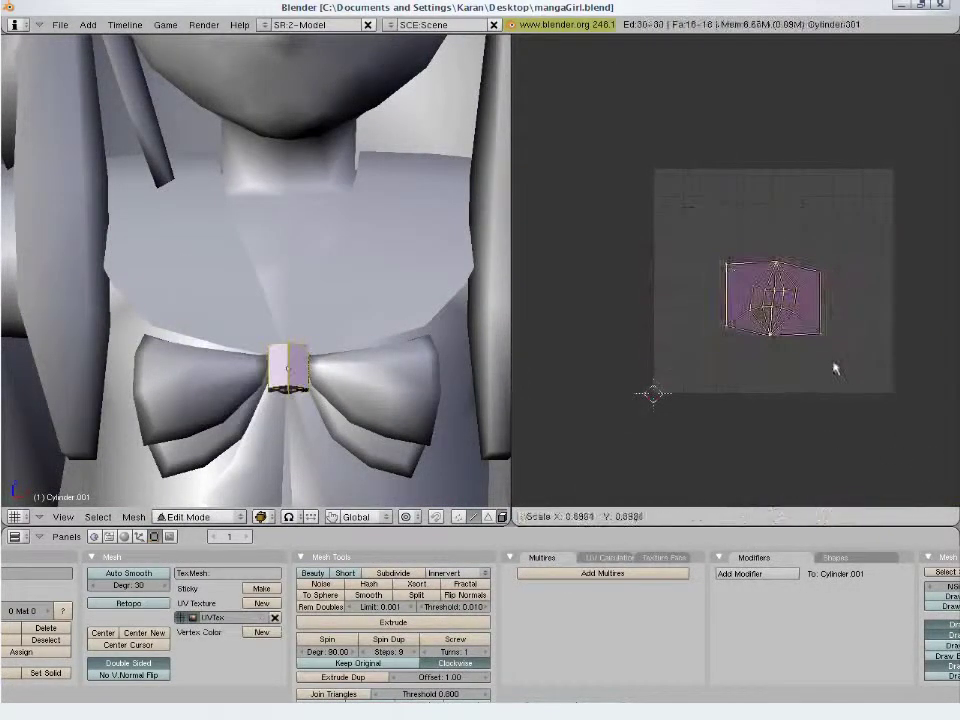
left_click(836, 369)
Straighten an edge of the knot's UV layout by aligning its vertices with Weld/Align
key("a")
key("w")
left_click(811, 272)
key("ctrl+z")
key("w")
left_click(812, 283)
right_click(810, 321, "alt")
key("w")
left_click(810, 321)
key("r")
right_click(820, 396)
Rotate the box-selected middle part of the knot's UV layout, move the whole layout and leave Edit Mode
key("b")
left_click_drag(745, 240, 797, 373)
key("r")
left_click(797, 413)
key("a")
key("a")
key("a")
key("g")
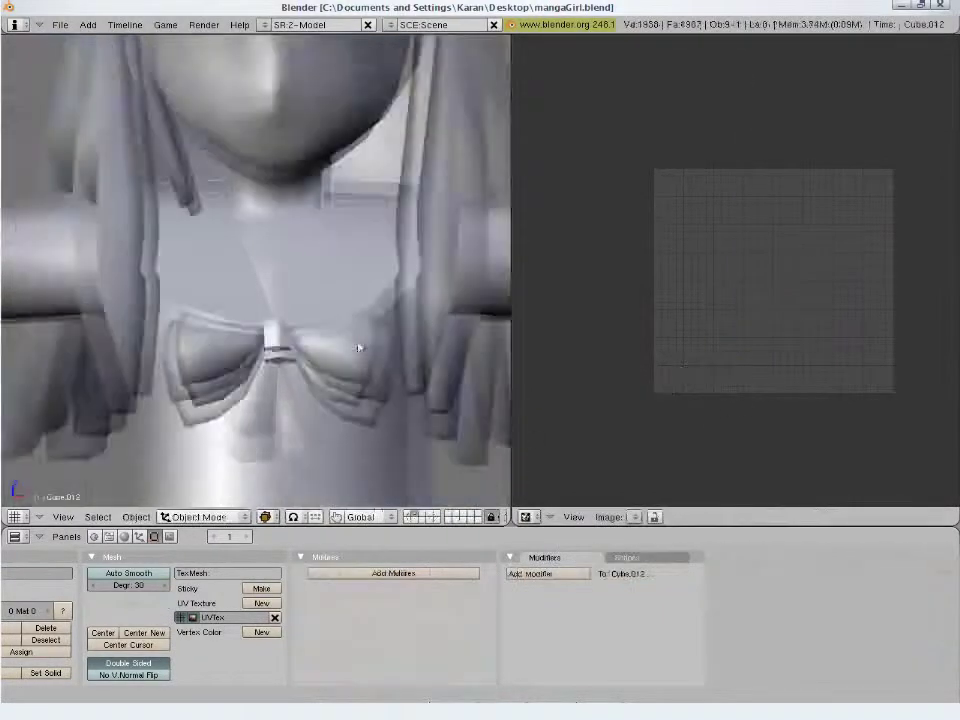
Isolate the main hair object in local view and open it in Edit Mode
scroll(359, 347, "down", 3)
middle_click_drag(359, 347, 312, 406, "shift")
right_click(384, 292)
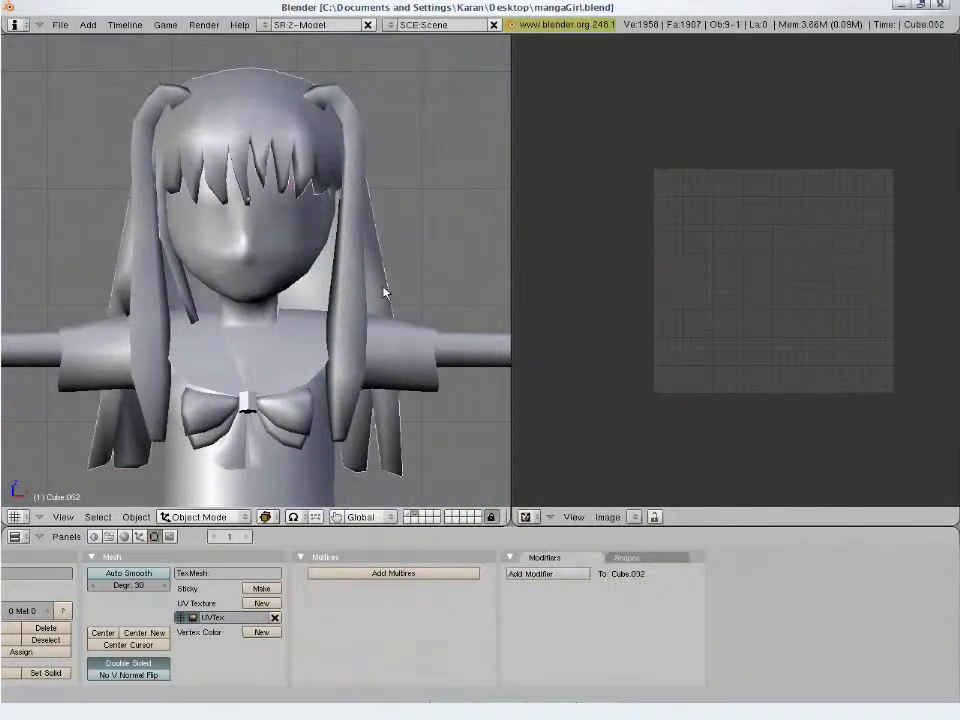
key("Tab")
key("Tab")
key("KP_Divide")
key("Tab")
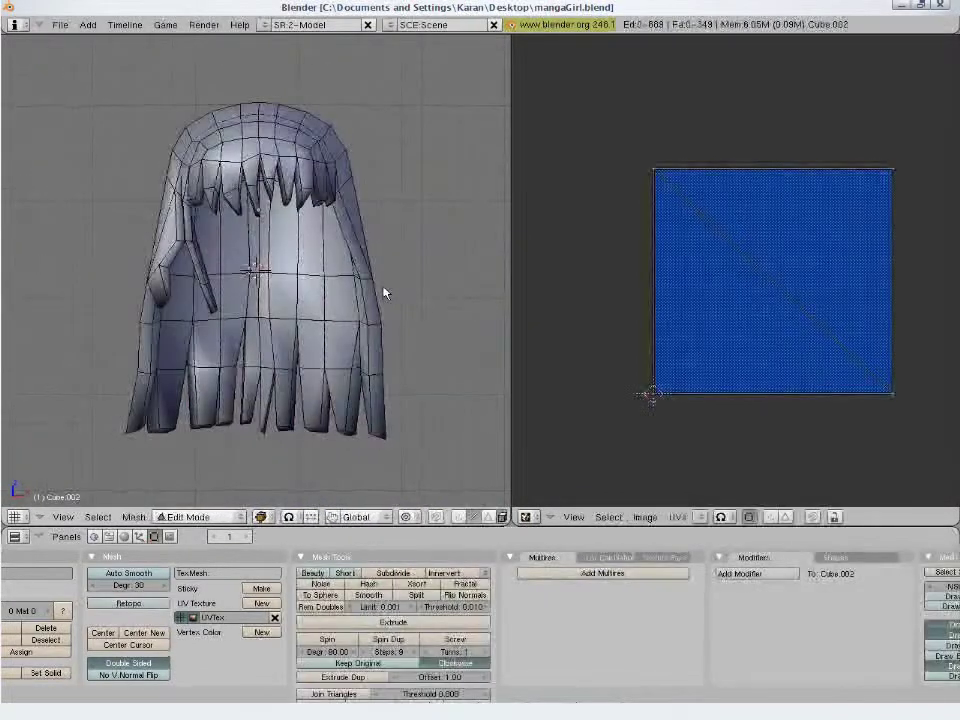
Select the edge loops along the inner border of the long back hair strands, starting from one side
scroll(386, 345, "up", 1)
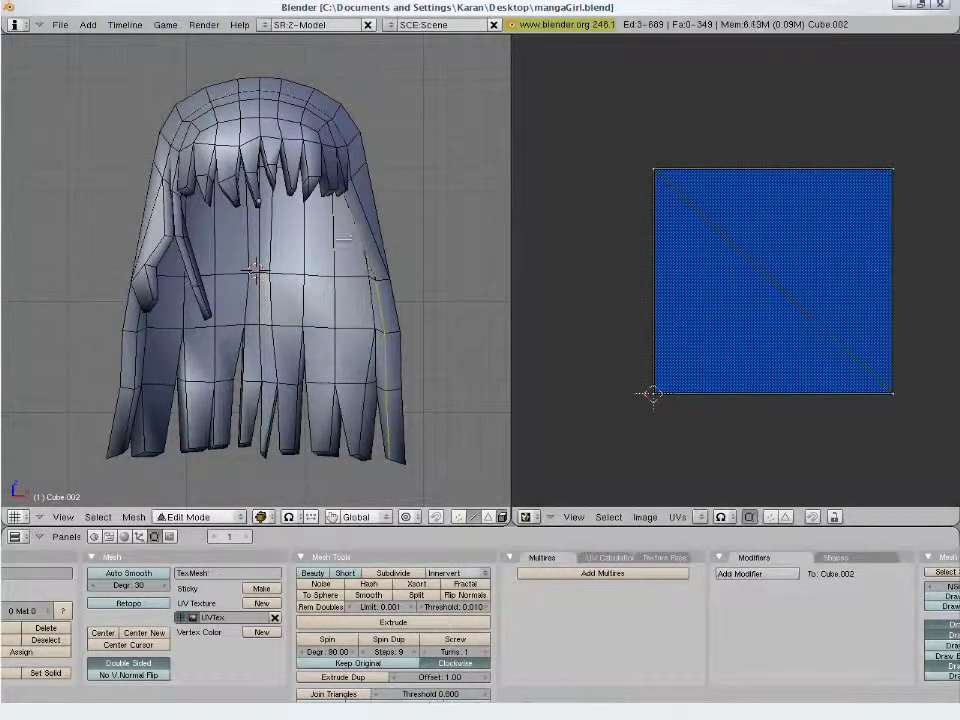
middle_click_drag(370, 280, 220, 93)
middle_click_drag(424, 301, 331, 248)
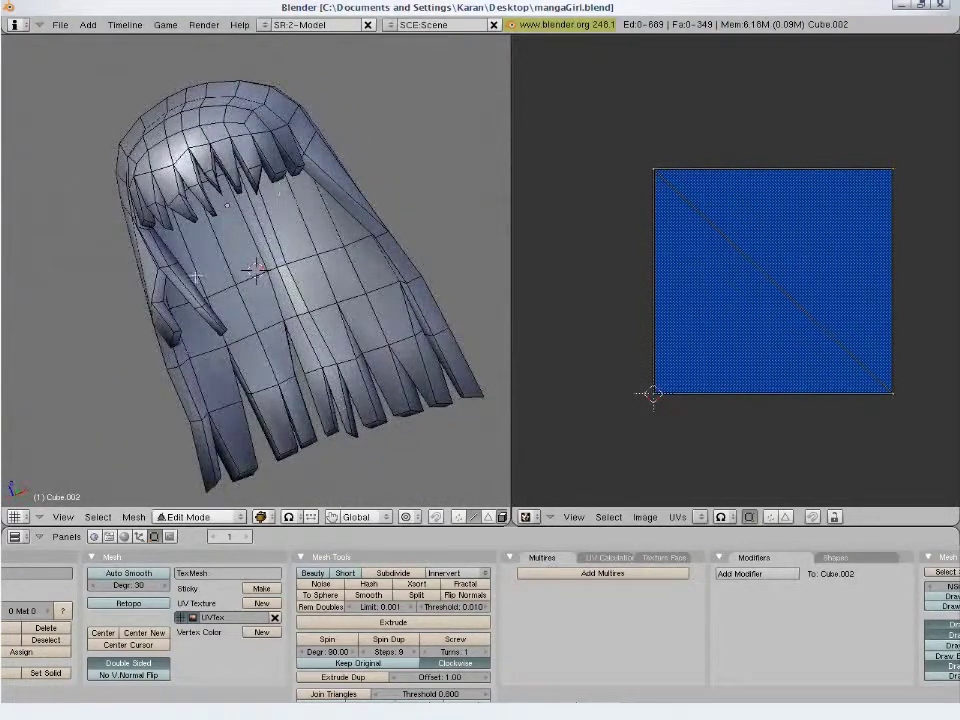
middle_click_drag(286, 332, 204, 198)
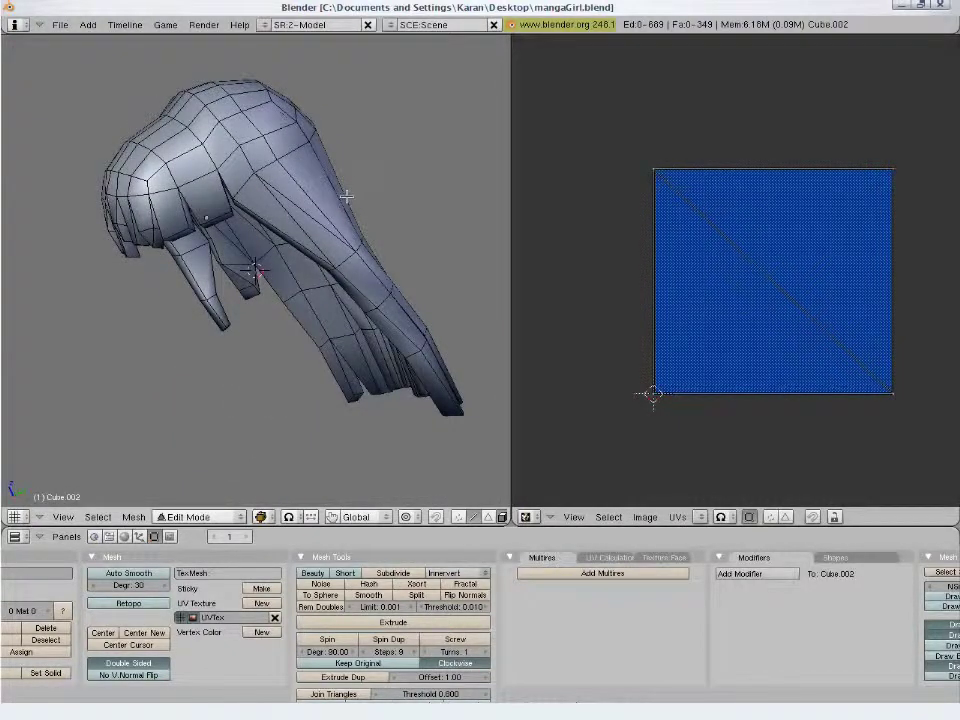
middle_click_drag(200, 248, 401, 366)
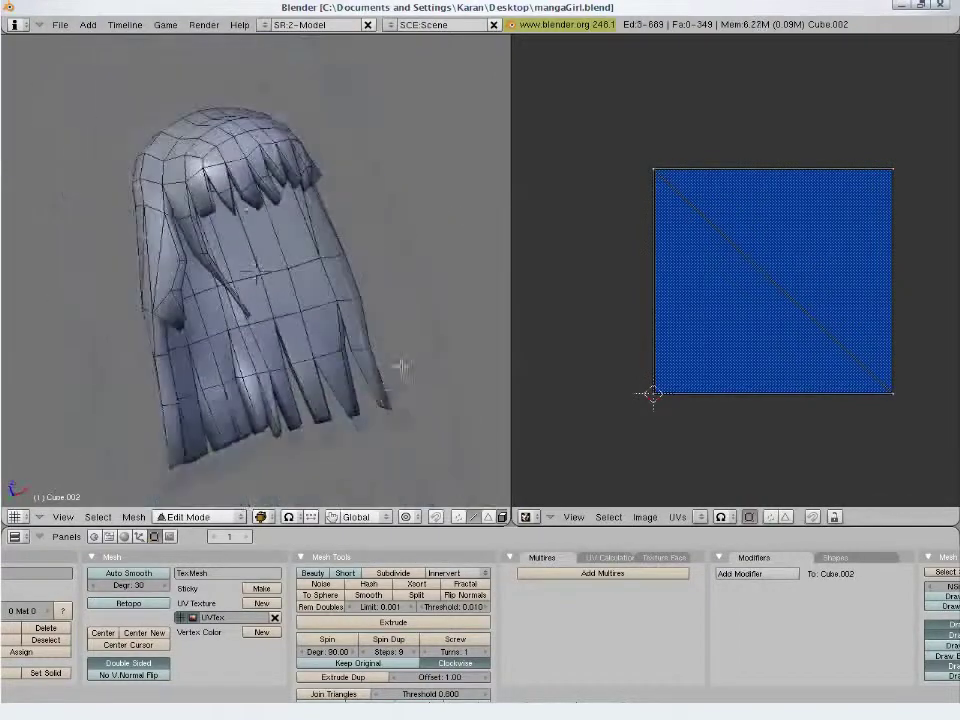
right_click(321, 397, "alt+shift")
scroll(321, 397, "up", 1)
key("ctrl+Up")
scroll(480, 398, "down", 1)
scroll(622, 453, "up", 1)
middle_click_drag(622, 453, 490, 238, "shift")
right_click(516, 510, "shift")
right_click(650, 461, "alt+shift")
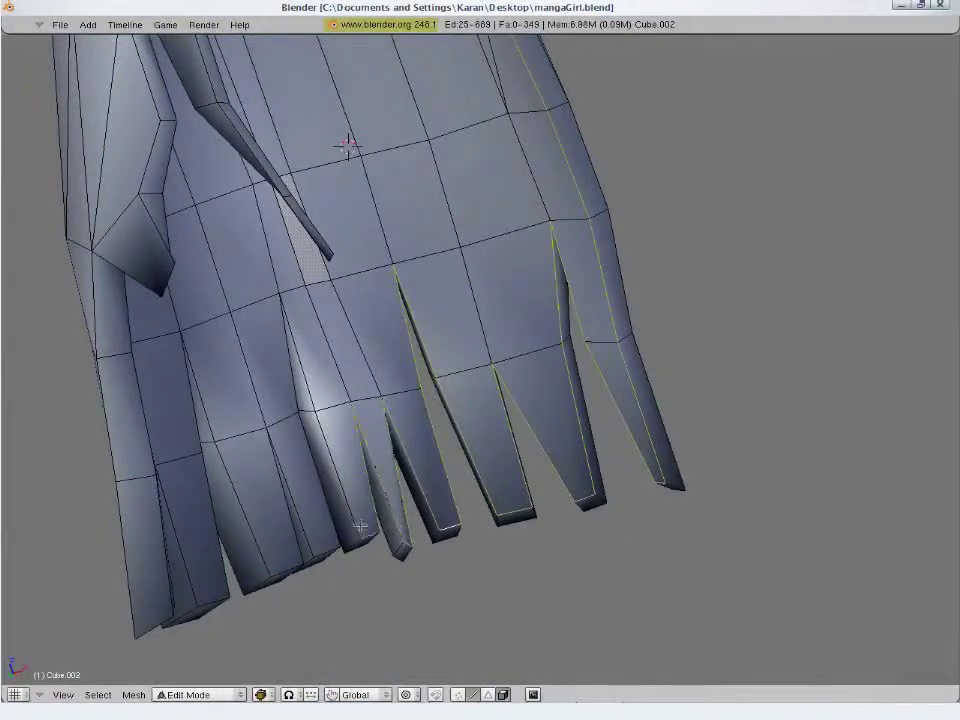
Extend the edge selection along the remaining back strands to the opposite side of the hair
right_click(193, 589, "alt+shift")
middle_click_drag(193, 589, 58, 439)
right_click(236, 544, "alt+shift")
middle_click_drag(236, 544, 168, 588)
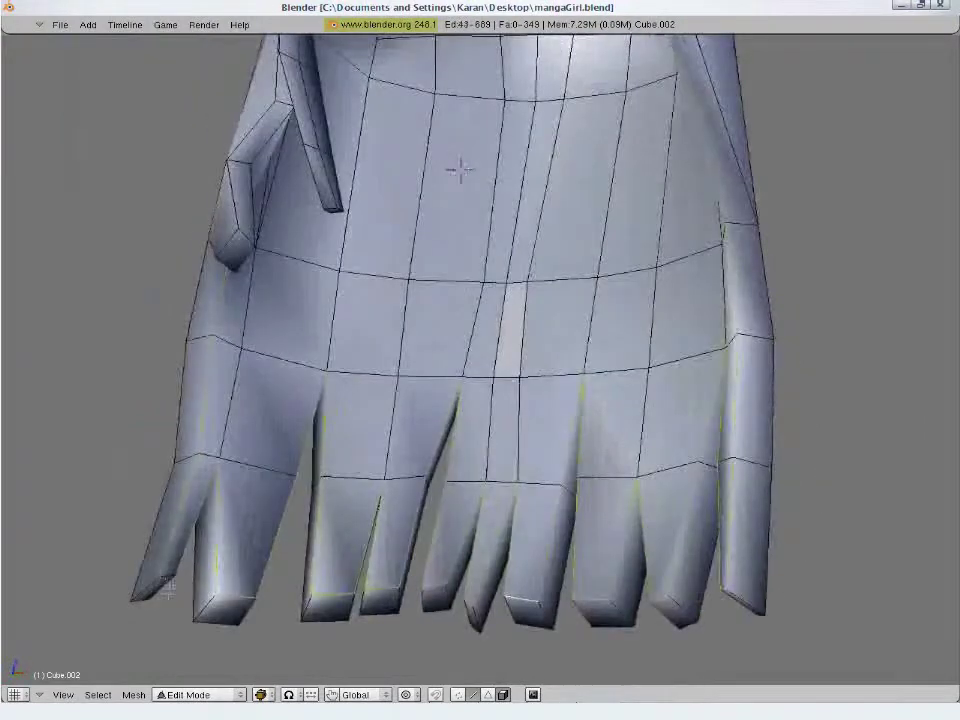
scroll(169, 577, "down", 2)
middle_click_drag(332, 439, 730, 369)
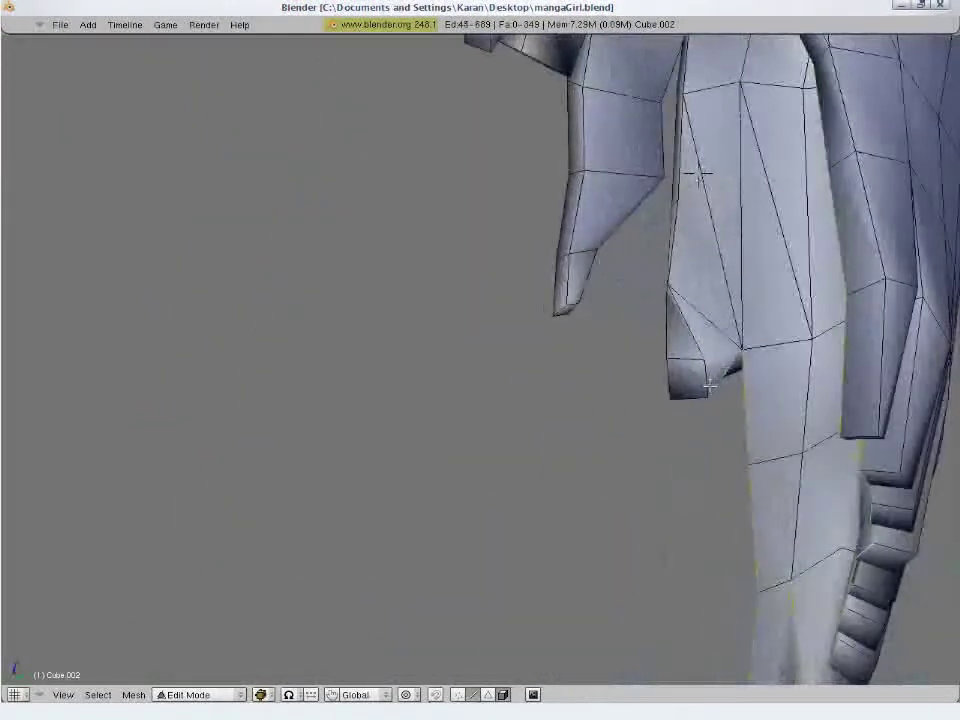
Add the inner border edges of the side locks and fringe to the selection and mark them as a seam
middle_click_drag(698, 174, 690, 427)
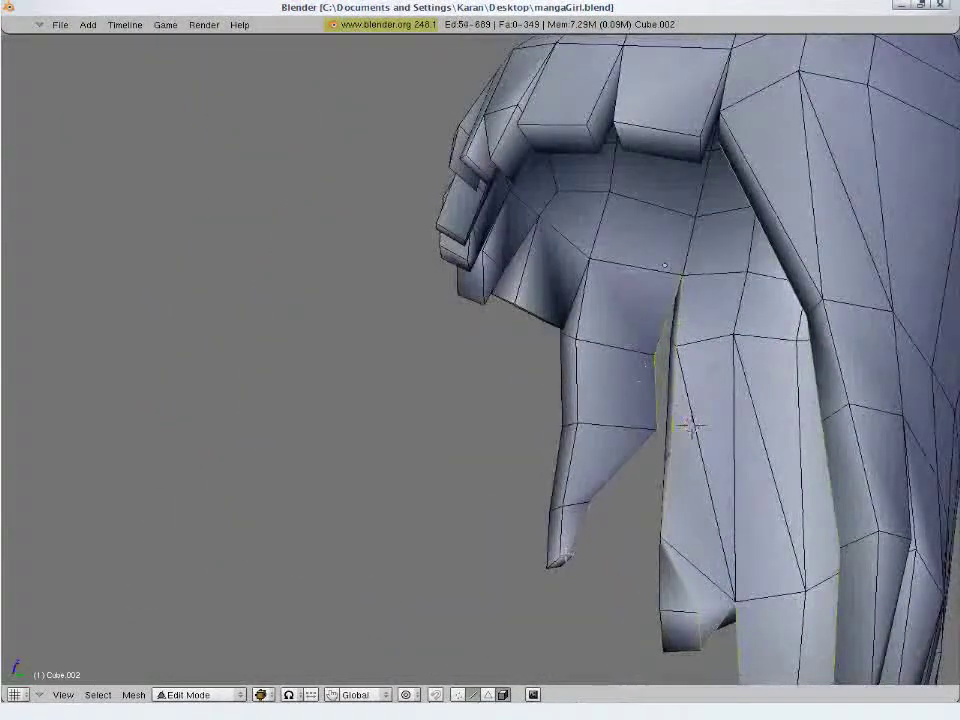
middle_click_drag(509, 244, 498, 292)
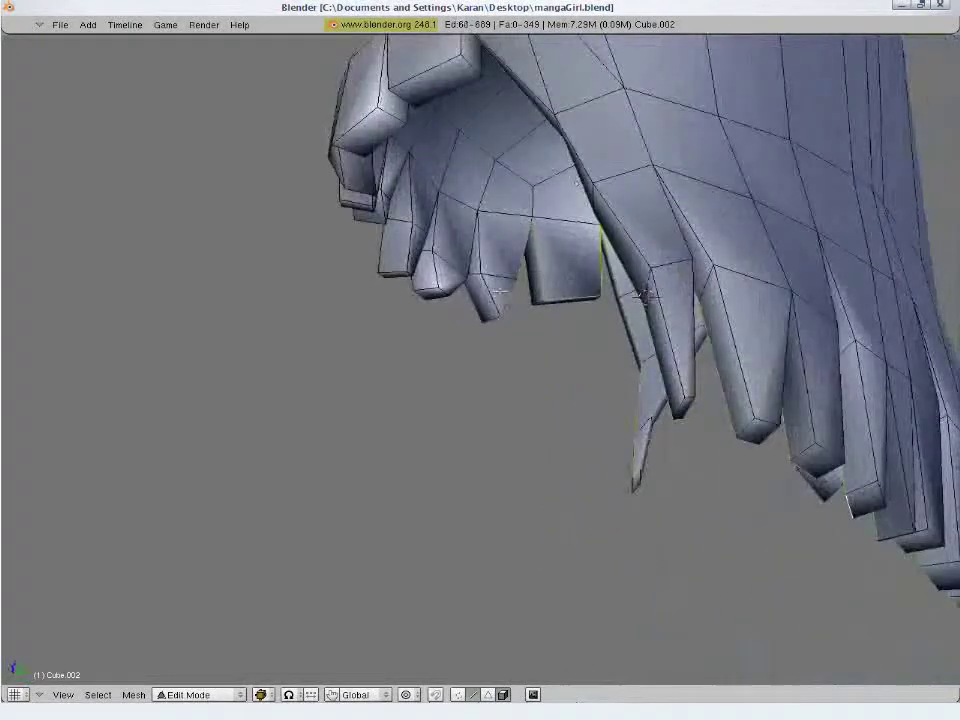
middle_click_drag(411, 256, 508, 393)
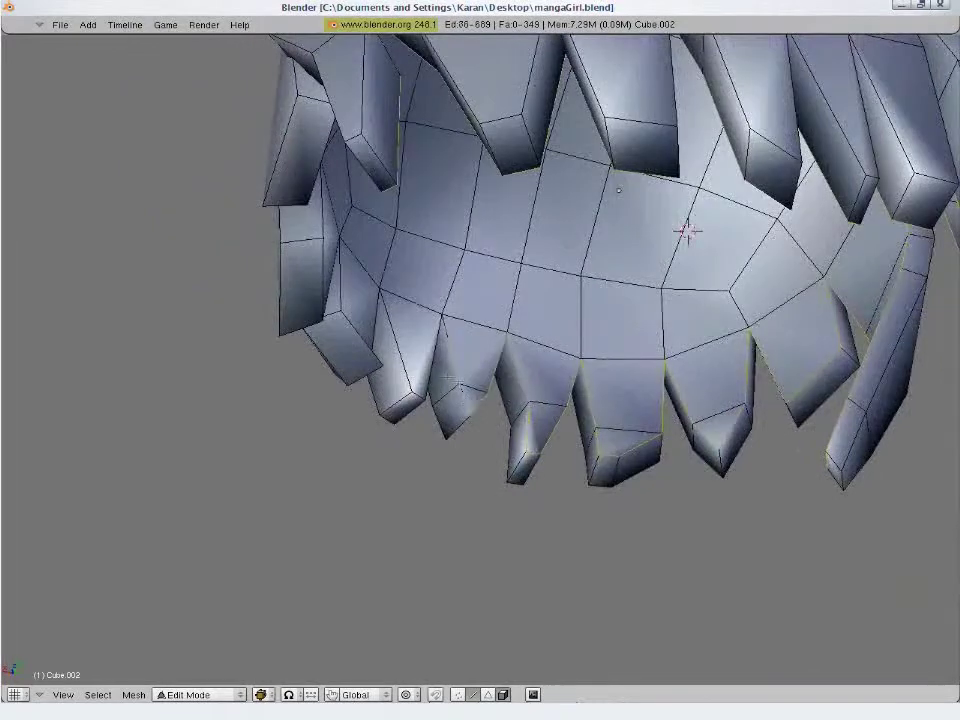
middle_click_drag(413, 376, 474, 327)
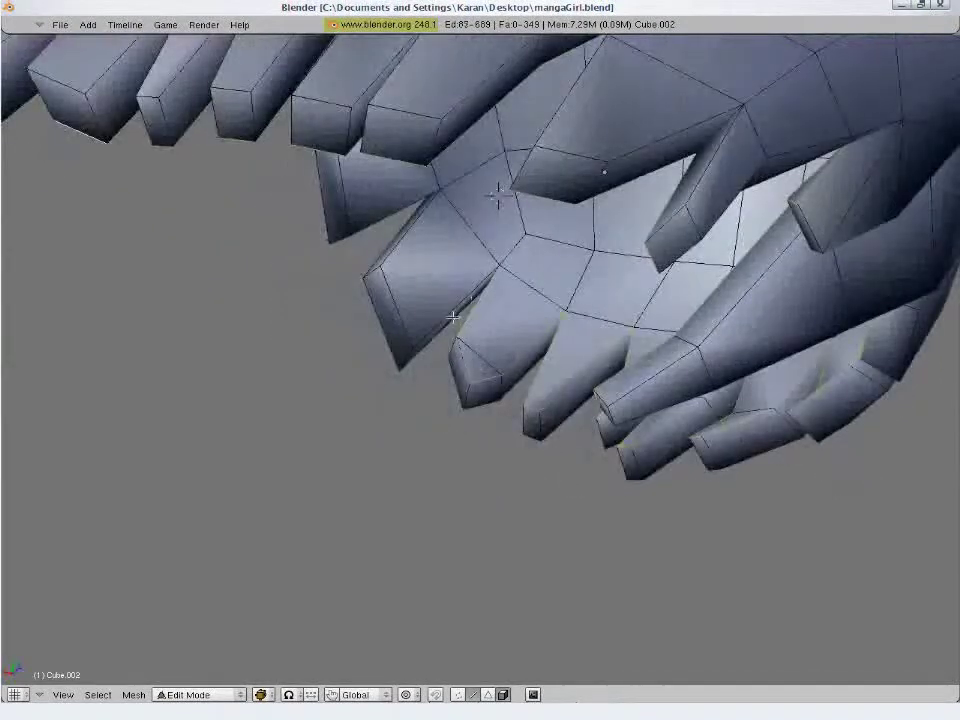
middle_click_drag(408, 258, 358, 388)
scroll(445, 448, "down", 3)
key("ctrl+e")
left_click(452, 454)
Test the seam by selecting the linked inner hair faces, and unwrap the whole hair mesh
key("KP_1")
scroll(450, 454, "down", 2)
left_click(488, 694)
key("l")
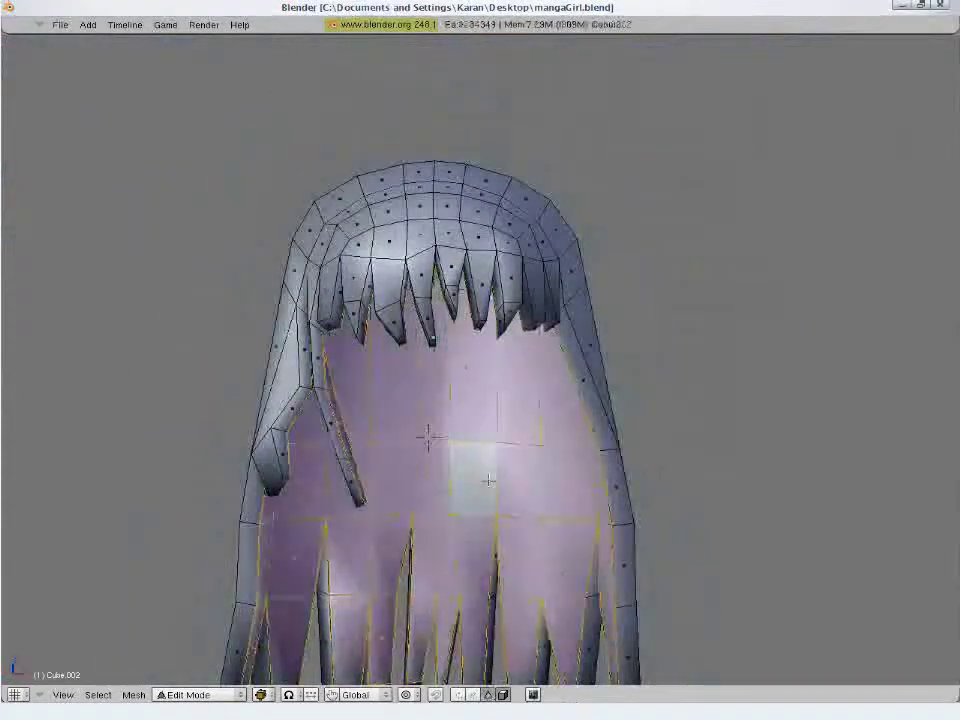
middle_click_drag(488, 481, 530, 470)
key("a")
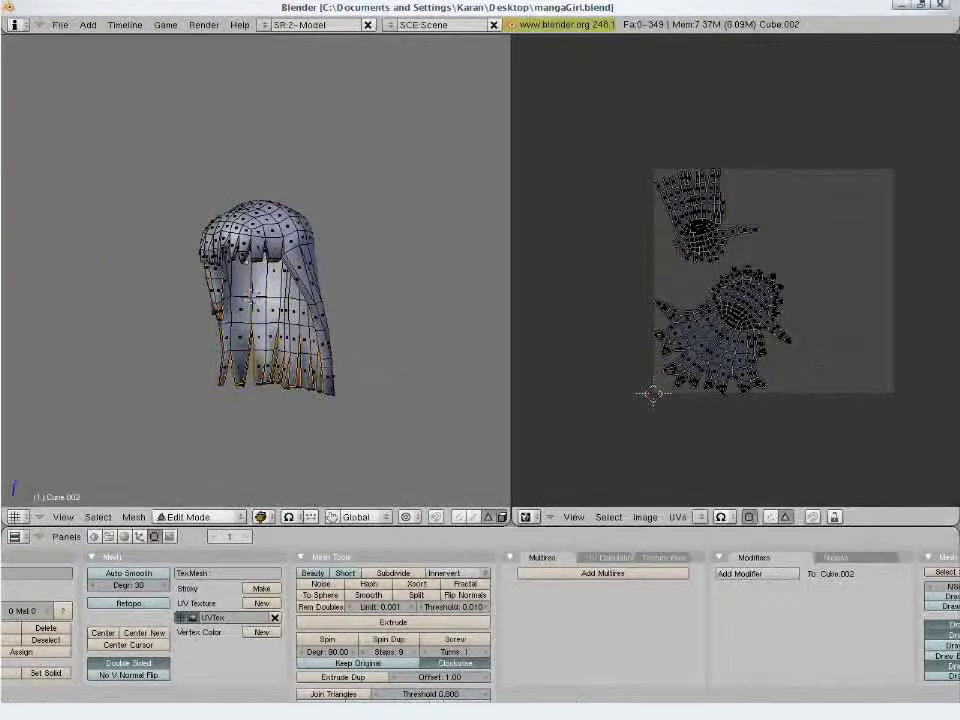
Select the edges across the head above the fringe and mark them as a seam
right_click(697, 200)
key("l")
key("a")
scroll(430, 200, "up", 4)
middle_click_drag(460, 200, 380, 187)
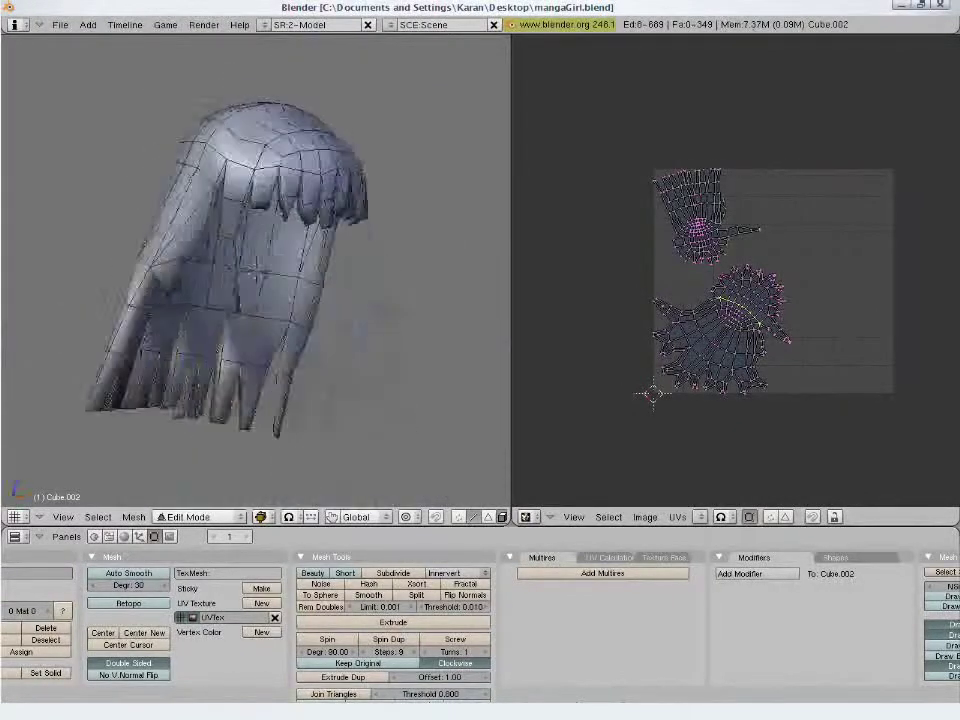
key("ctrl+e")
mouse_move(256, 272)
middle_mouse_down()
mouse_move(400, 265)
mouse_move(257, 276)
mouse_move(256, 376)
mouse_move(313, 330)
mouse_move(306, 354)
mouse_move(318, 262)
mouse_move(330, 312)
middle_mouse_up()
left_click(428, 262)
Mark the remaining hidden edge beside the fringe as a seam, using wireframe display to select it
scroll(256, 376, "up", 4)
key("z")
right_click(288, 349)
key("z")
key("z")
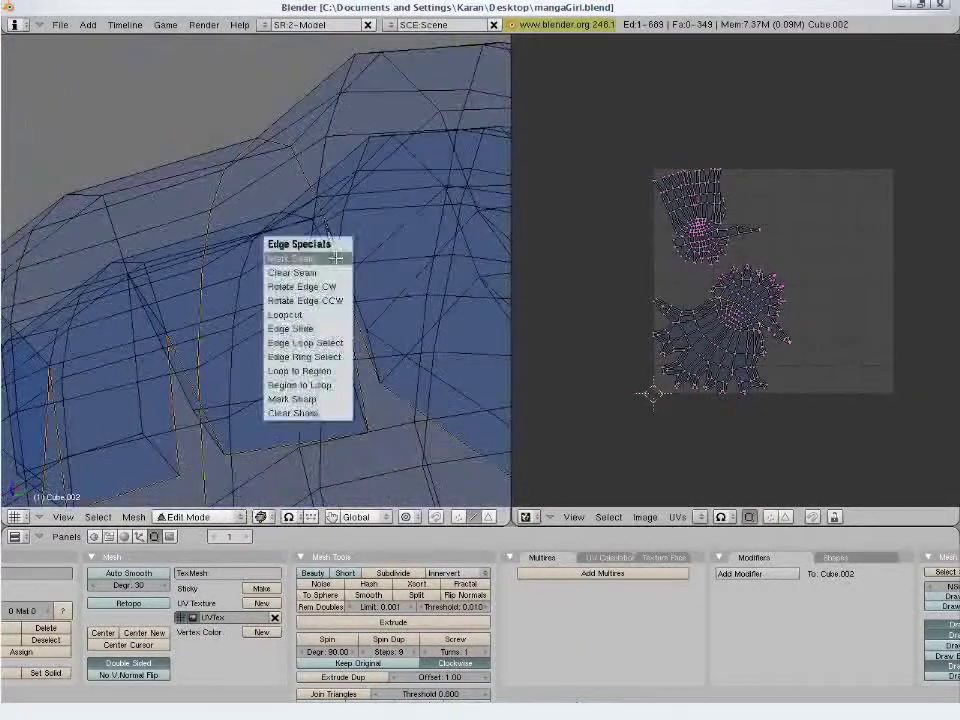
left_click(336, 258)
Select the linked fringe faces, unwrap them and move their UV island to empty space beside the other islands
key("z")
scroll(336, 258, "down", 5)
middle_click_drag(336, 258, 350, 400)
left_click(488, 517)
key("l")
middle_click_drag(258, 414, 300, 380)
key("u")
left_click(300, 382)
scroll(765, 420, "down", 3)
key("g")
left_click(771, 409)
Unwrap the fringe again, and unwrap all hair faces together into separate UV islands
middle_click_drag(170, 398, 301, 401)
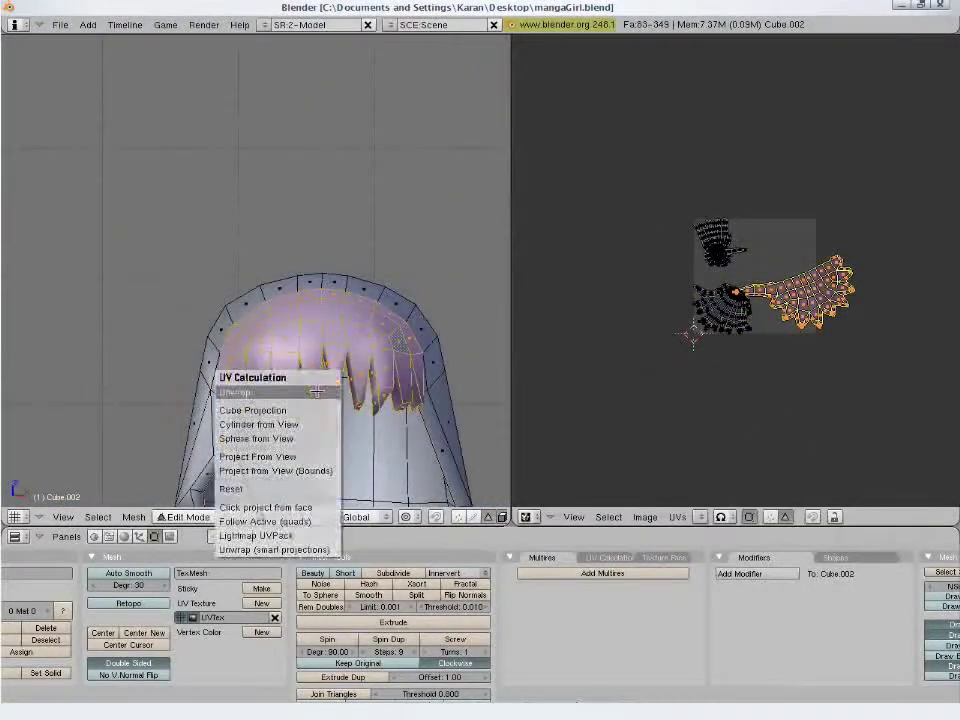
left_click(316, 391)
key("a")
key("a")
key("u")
left_click(316, 391)
scroll(690, 382, "up", 4)
key("a")
key("e")
left_click(560, 372)
key("a")
key("a")
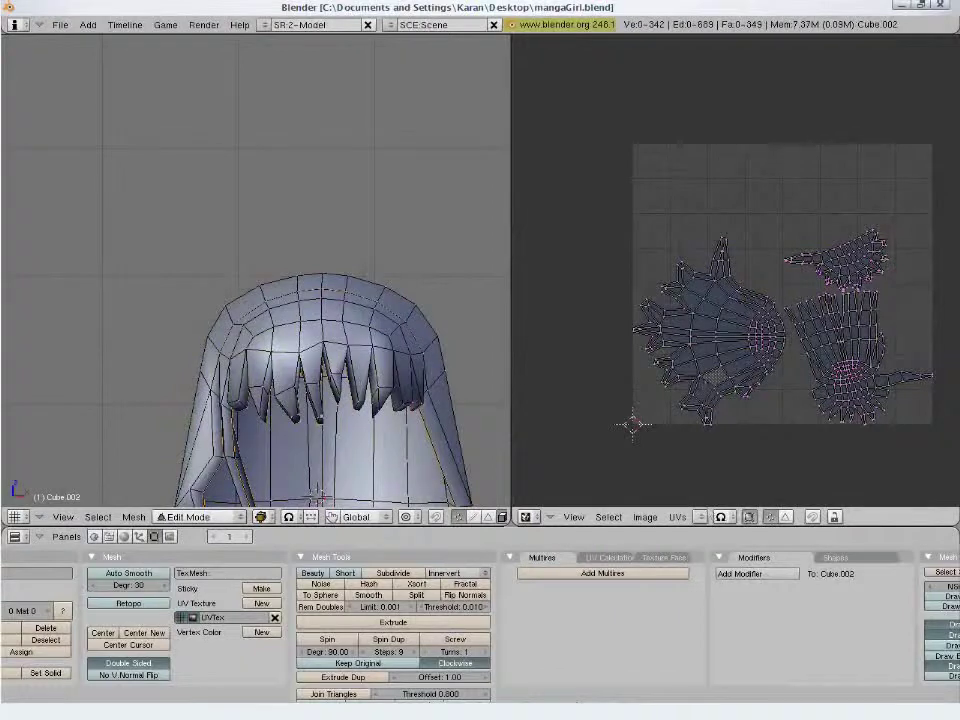
key("a")
key("a")
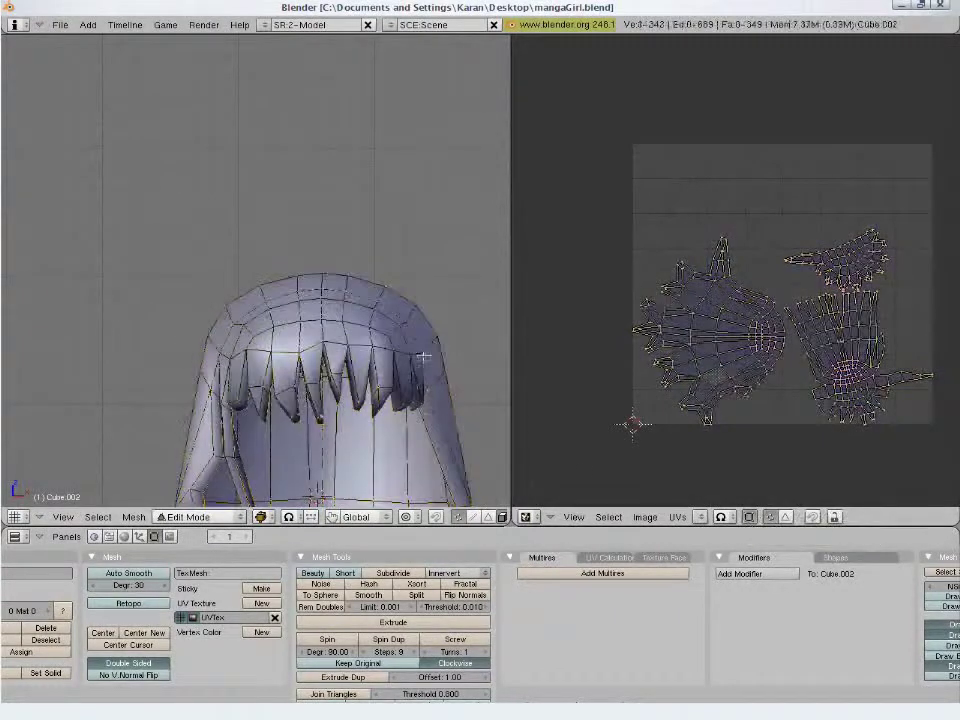
key("a")
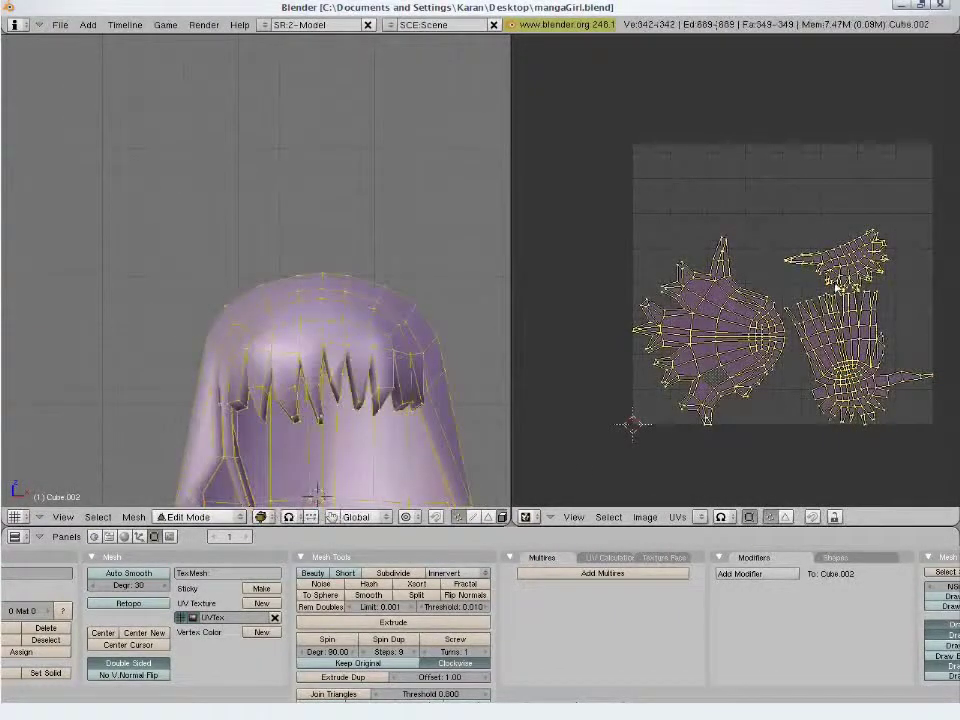
key("a")
middle_click_drag(300, 340, 259, 104, "shift")
middle_click_drag(259, 104, 259, 125, "ctrl")
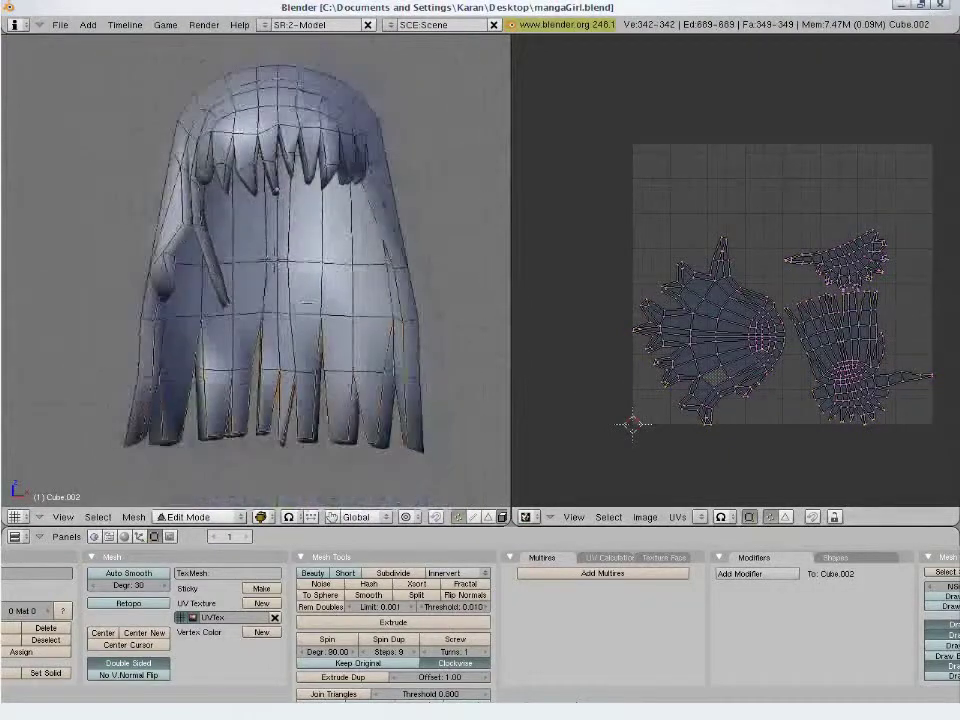
Turn off selection syncing between the UV editor and the mesh, and select all hair faces
left_click(785, 517)
key("b")
left_click_drag(783, 262, 643, 370)
right_click(703, 369)
key("l")
left_click(750, 517)
key("a")
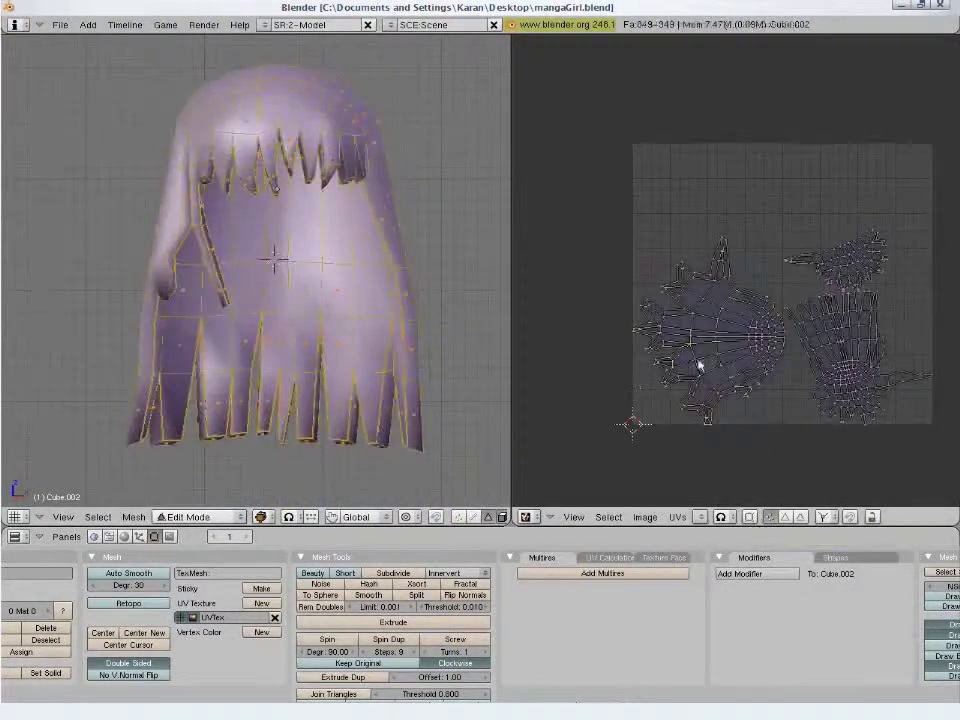
Turn the large outer hair island upright, shrink it and place it near the UV origin
key("l")
key("s")
left_click(778, 390)
key("g")
left_click(760, 430)
key("a")
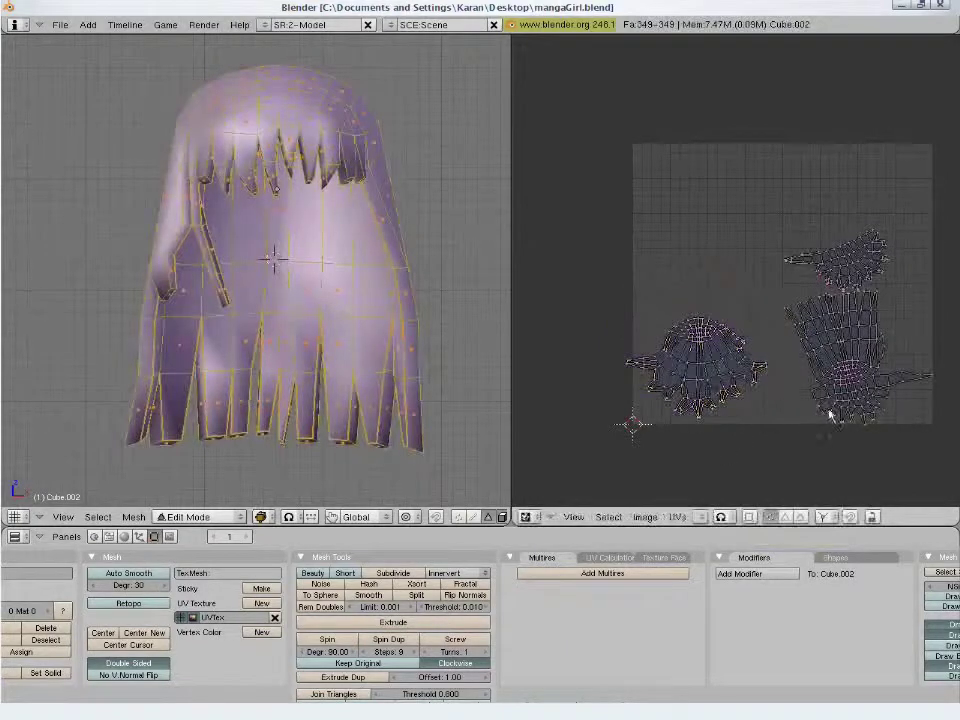
Rotate the inner hair island so its strands hang downward, shrink it and place it beside the outer hair island
key("l")
key("r")
left_click(884, 302)
key("s")
left_click(890, 398)
key("g")
left_click(858, 405)
Select the fringe's UV island and move it down beside the two other hair islands
key("a")
key("l")
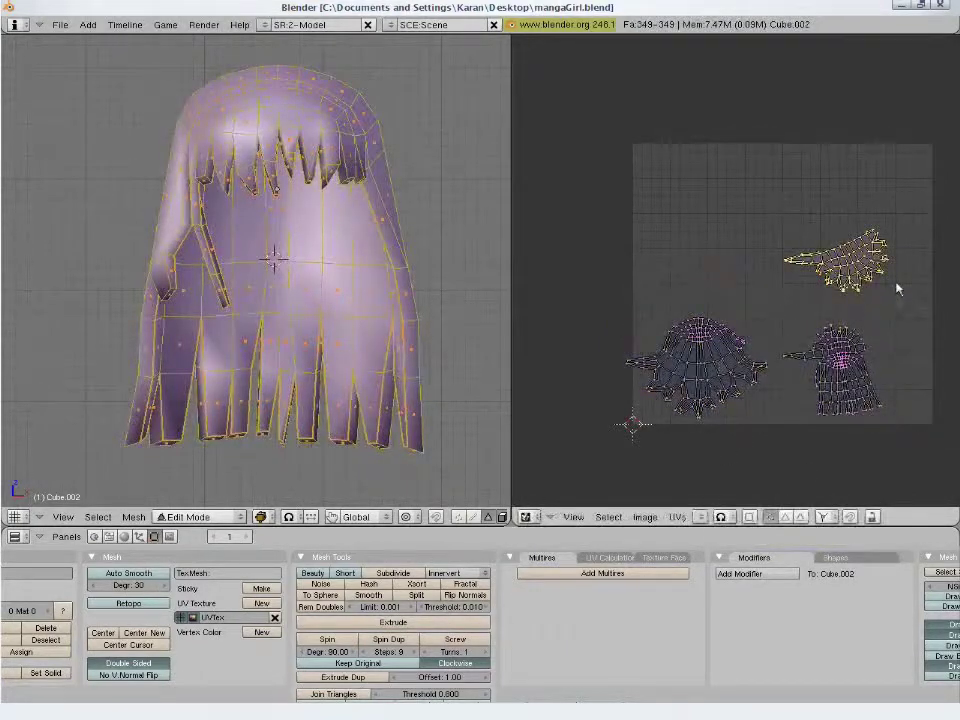
key("g")
left_click(825, 364)
Leave Edit Mode and local view, and select the pigtail object
key("Tab")
key("KP_Divide")
right_click(351, 317)
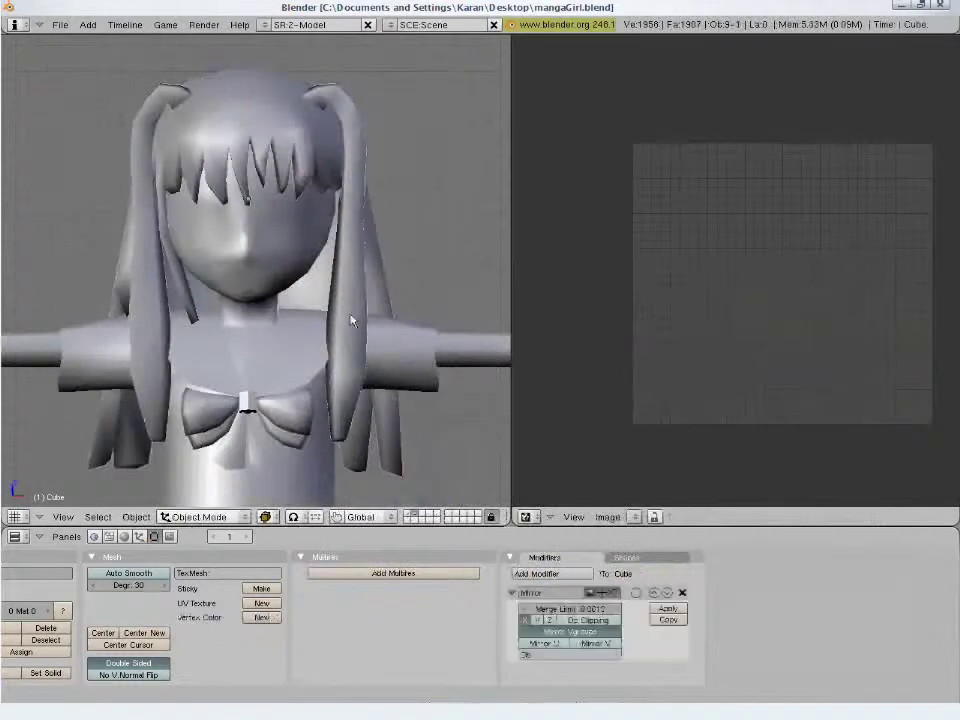
Mark seams along the pigtail's length in Edit Mode and unwrap it
key("Tab")
key("ctrl+e")
left_click(339, 296)
middle_click_drag(320, 200, 312, 285)
scroll(302, 116, "up", 3)
key("ctrl+e")
left_click(312, 283)
key("u")
left_click(391, 343)
scroll(391, 343, "down", 2)
middle_click_drag(391, 343, 332, 123, "shift")
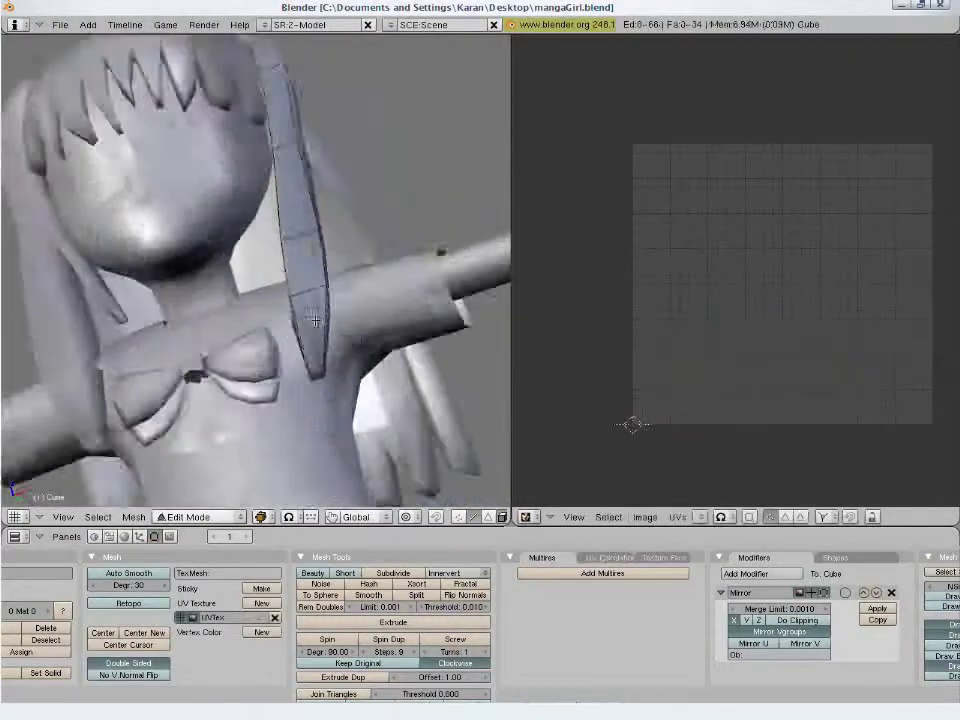
Mark the edges at the pigtail's lower tip as seams
scroll(330, 380, "up", 3)
right_click(354, 440)
right_click(360, 446, "shift")
key("ctrl+e")
left_click(356, 448)
Isolate the pigtail in local view and mark a seam at its upper end
middle_click_drag(344, 376, 298, 489, "shift")
key("KP_Divide")
scroll(253, 266, "up", 4)
middle_click_drag(260, 90, 246, 230, "shift")
right_click(268, 399)
key("ctrl+e")
left_click(285, 406)
Unwrap the whole pigtail with the added seams and return from local view to the full front view
key("a")
key("a")
key("w")
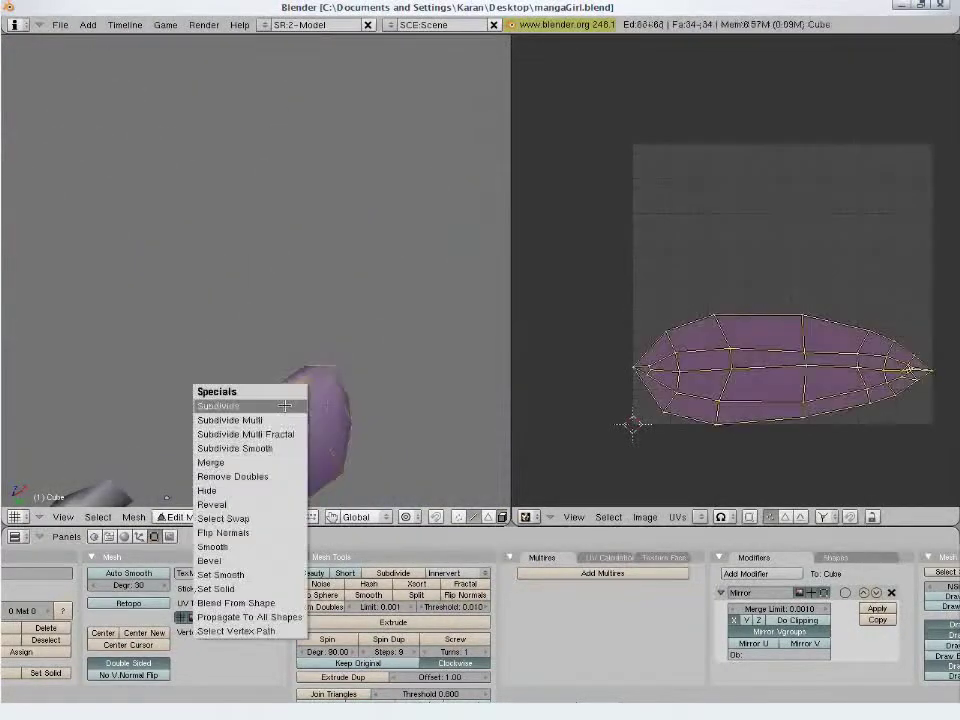
key("u")
left_click(341, 431)
key("KP_1")
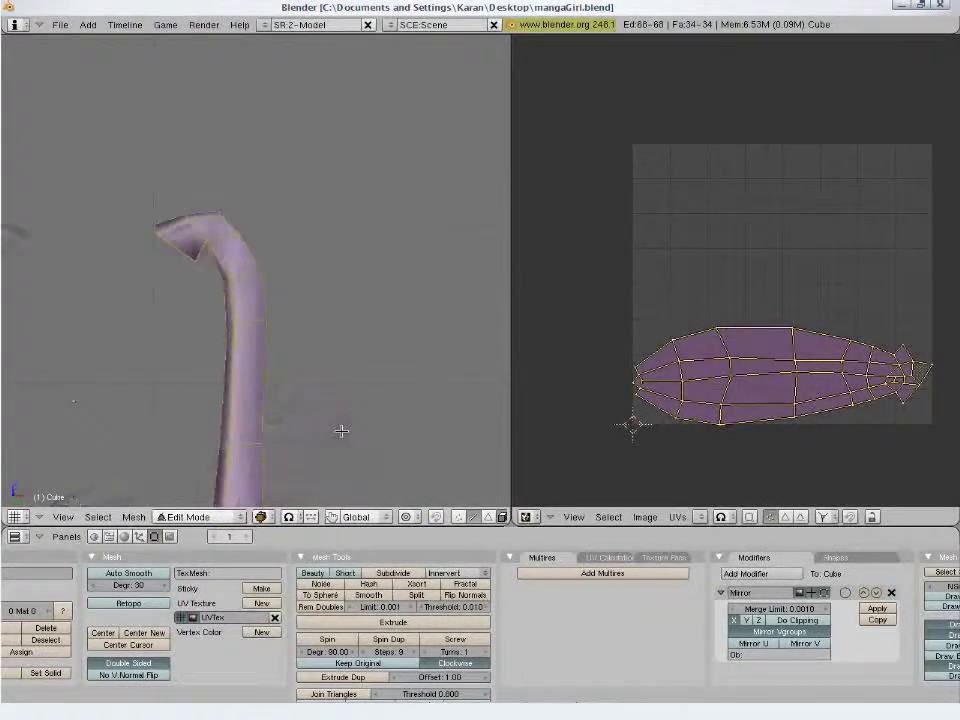
key("KP_Divide")
key("KP_1")
scroll(345, 431, "down", 5)
middle_click_drag(405, 404, 461, 334, "shift")
key("a")
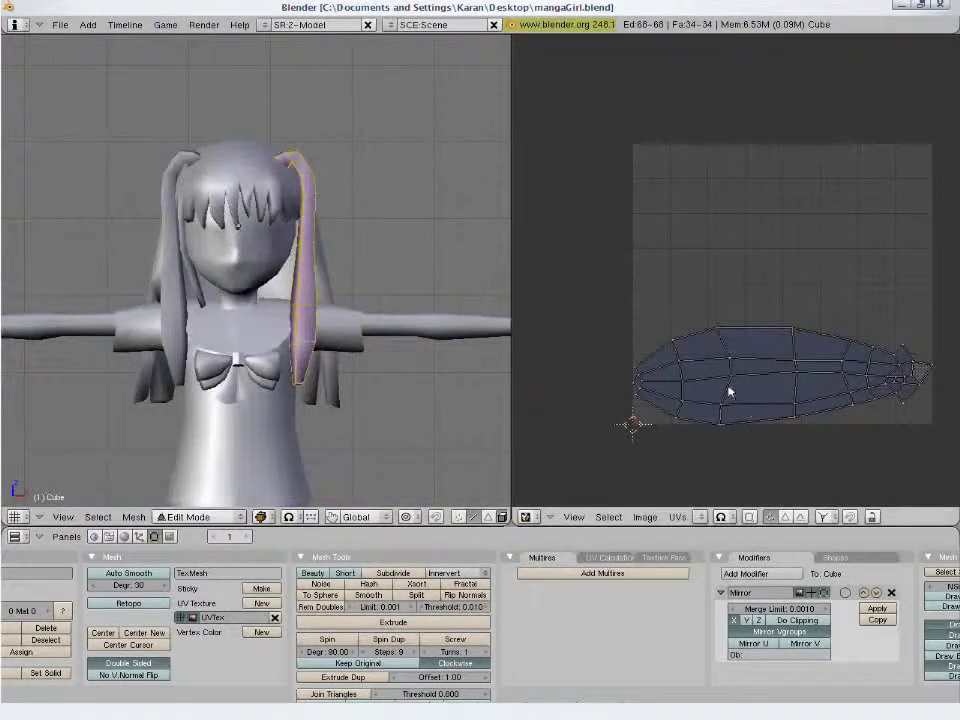
Minimise the stretch of the pigtail's UV island and rotate it upright
key("a")
key("ctrl+v")
left_click(788, 403)
key("a")
key("a")
key("r")
left_click(748, 208)
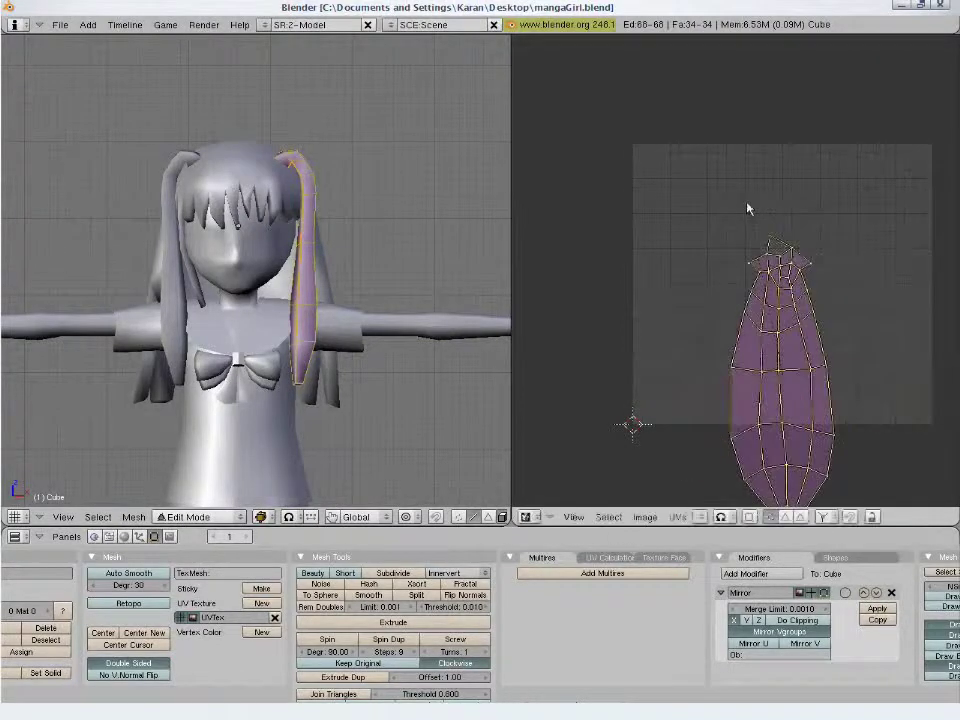
left_click(749, 517)
key("a")
key("b")
left_click_drag(720, 200, 826, 298)
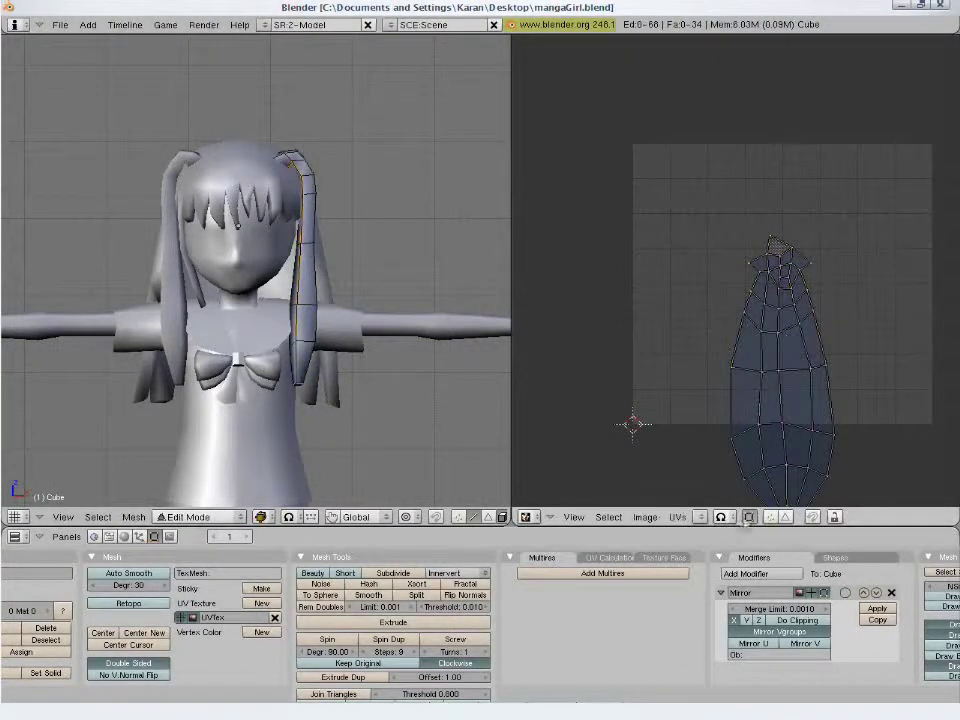
key("a")
key("a")
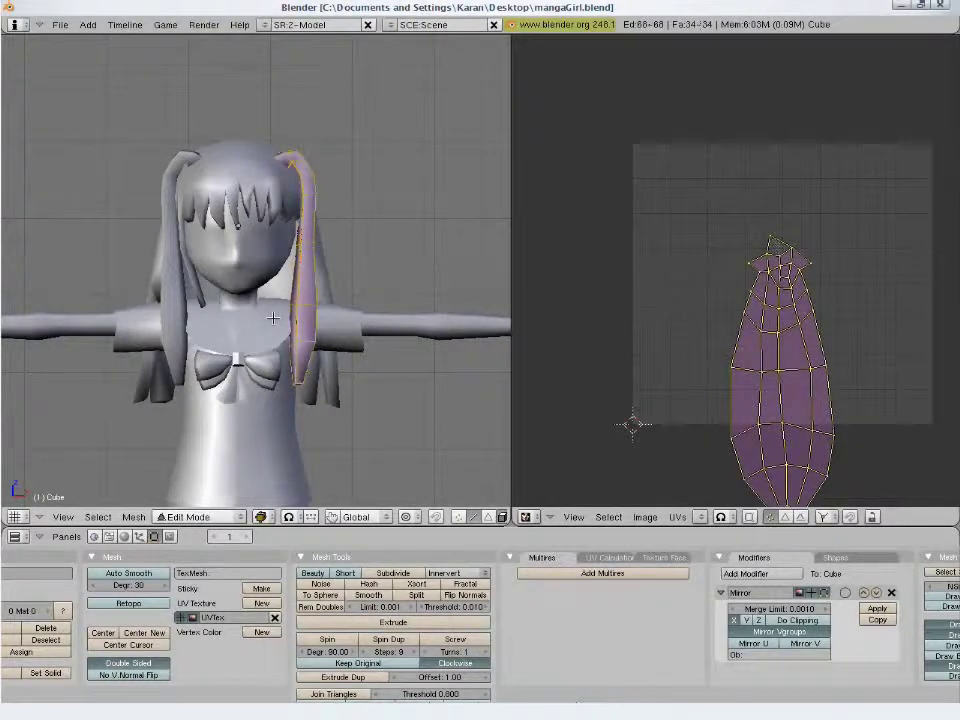
Apply the pigtail's Mirror modifier and unwrap both pigtails in Edit Mode
key("Tab")
left_click(668, 608)
key("Tab")
key("a")
key("a")
key("e")
left_click(789, 446)
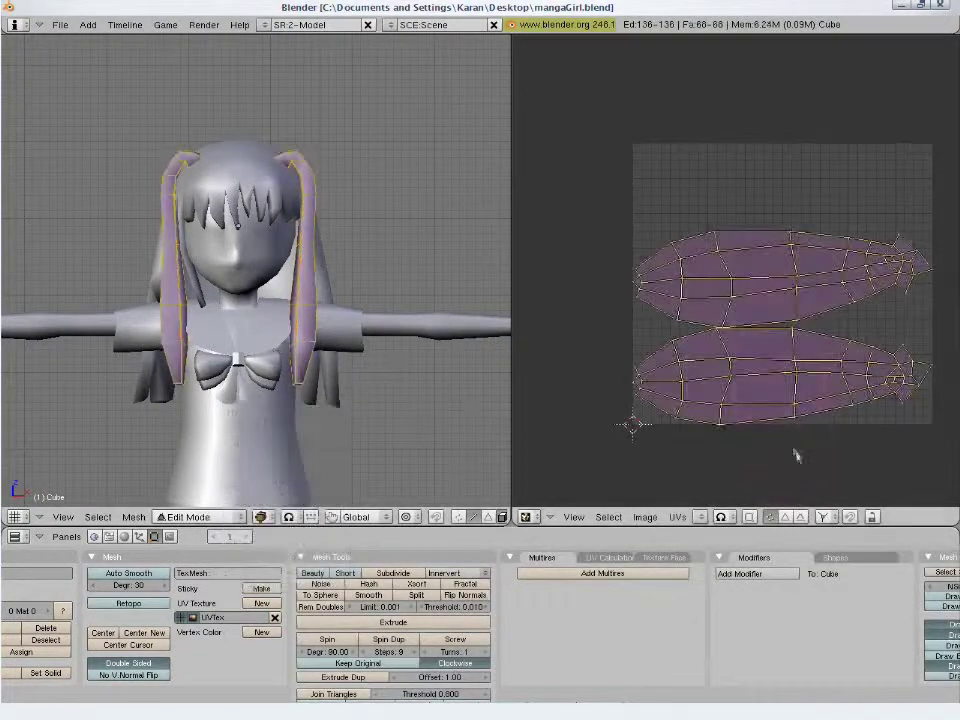
Rotate both pigtail UV islands upright and place one beside the other without overlap
key("r")
left_click(872, 320)
key("g")
left_click(894, 284)
key("a")
key("l")
key("g")
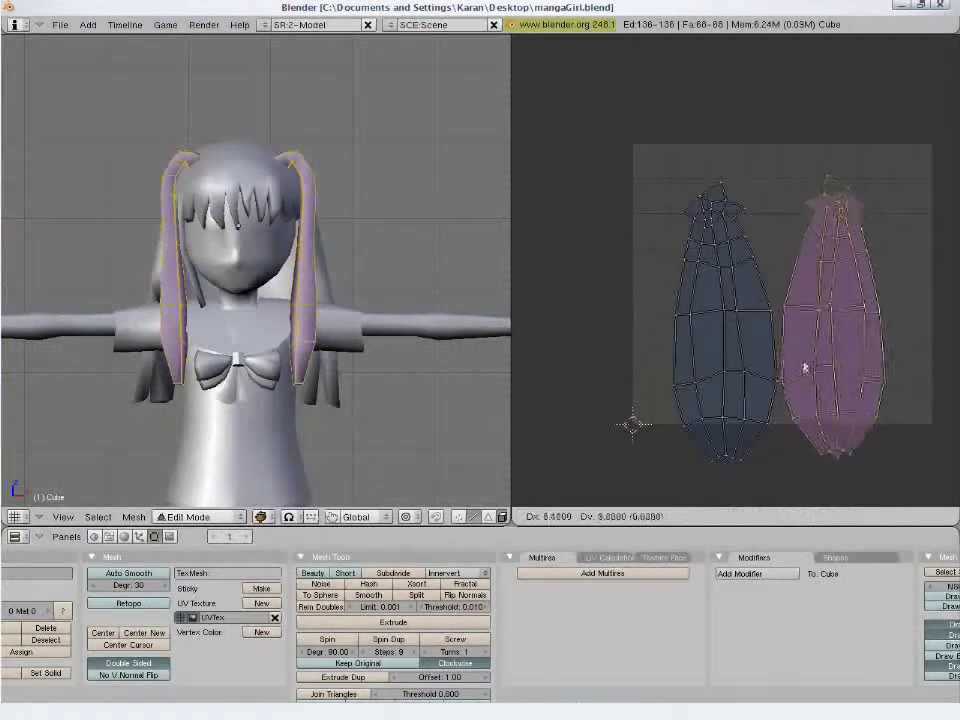
left_click(801, 356)
Minimise the stretch of both pigtail islands, scale them down and leave Edit Mode
key("a")
key("a")
key("ctrl+v")
left_click(799, 356)
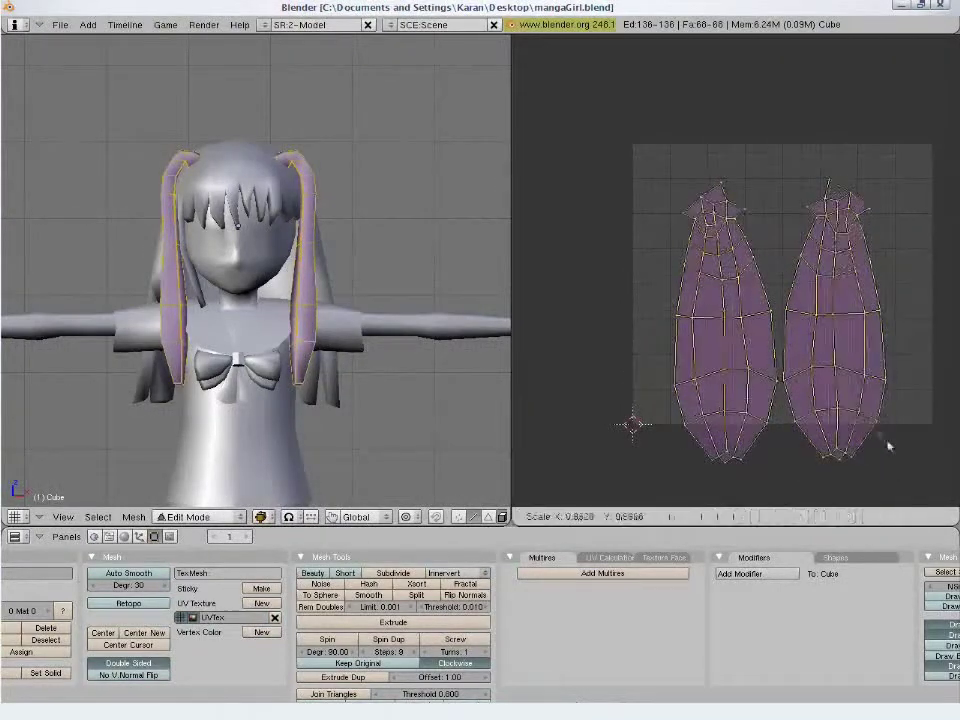
key("Tab")
scroll(392, 345, "down", 3)
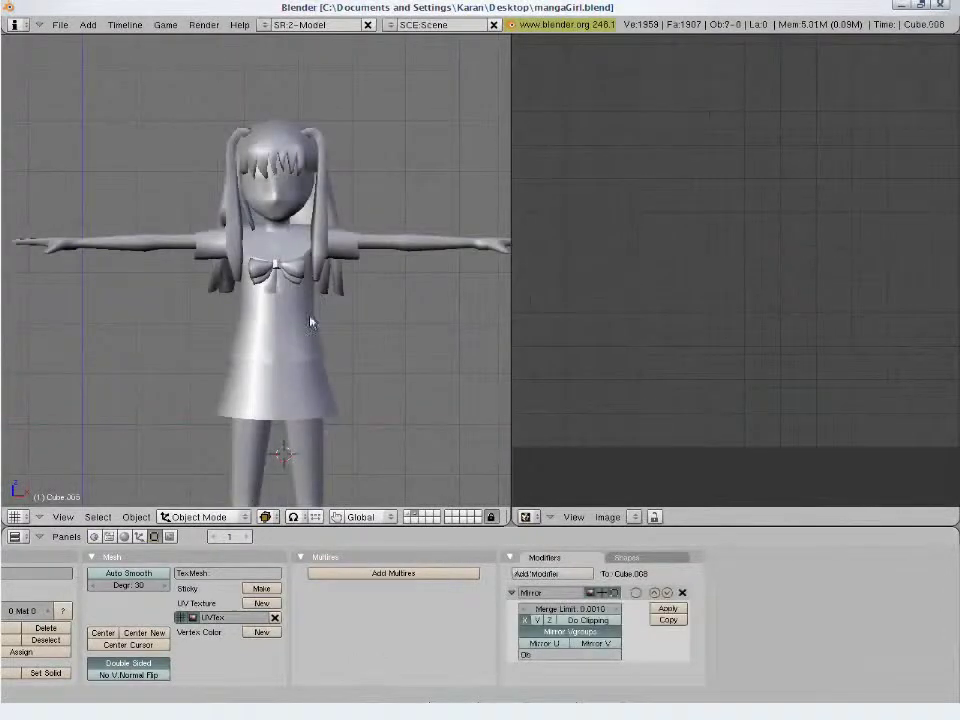
Check the clothing pieces for leftover modifiers and apply the bow's Mirror modifier
right_click(320, 389)
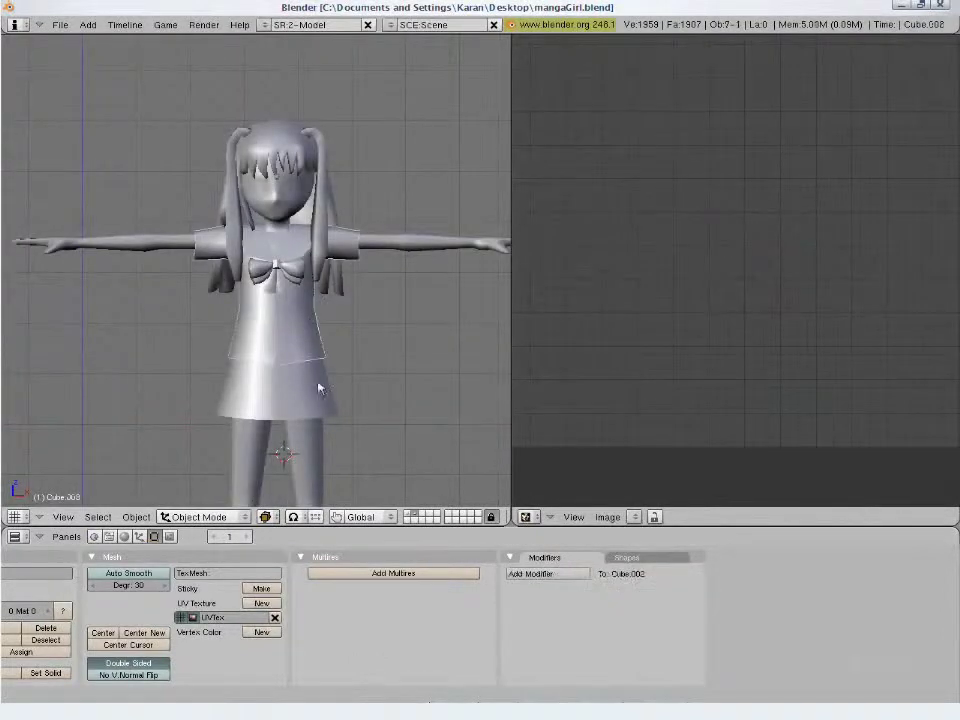
right_click(291, 290)
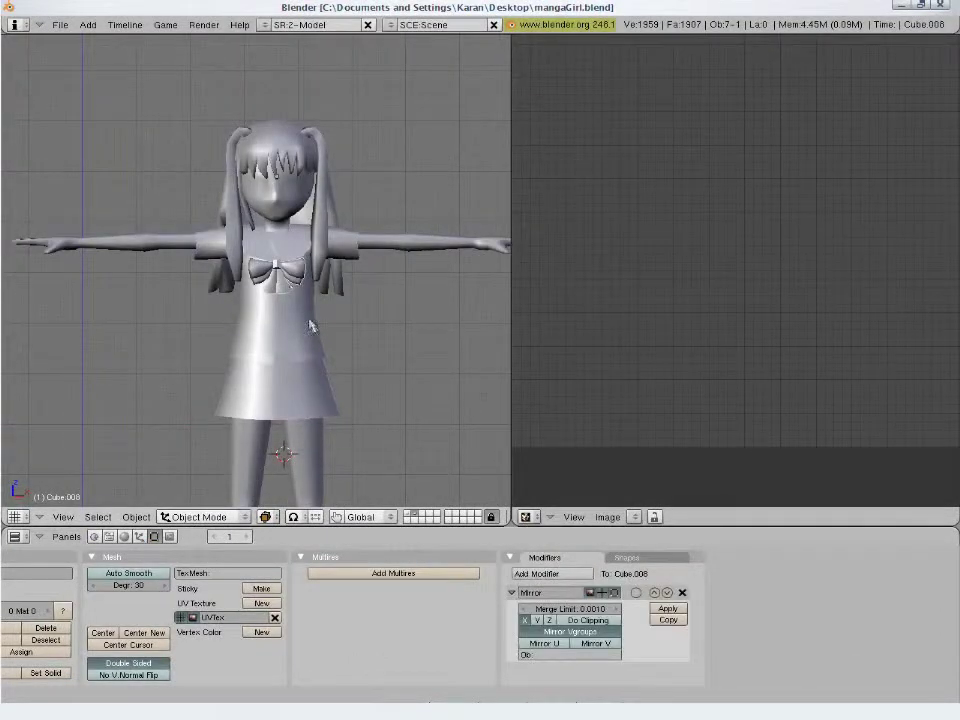
scroll(313, 328, "up", 3)
scroll(313, 332, "up", 1)
left_click(670, 609)
key("a")
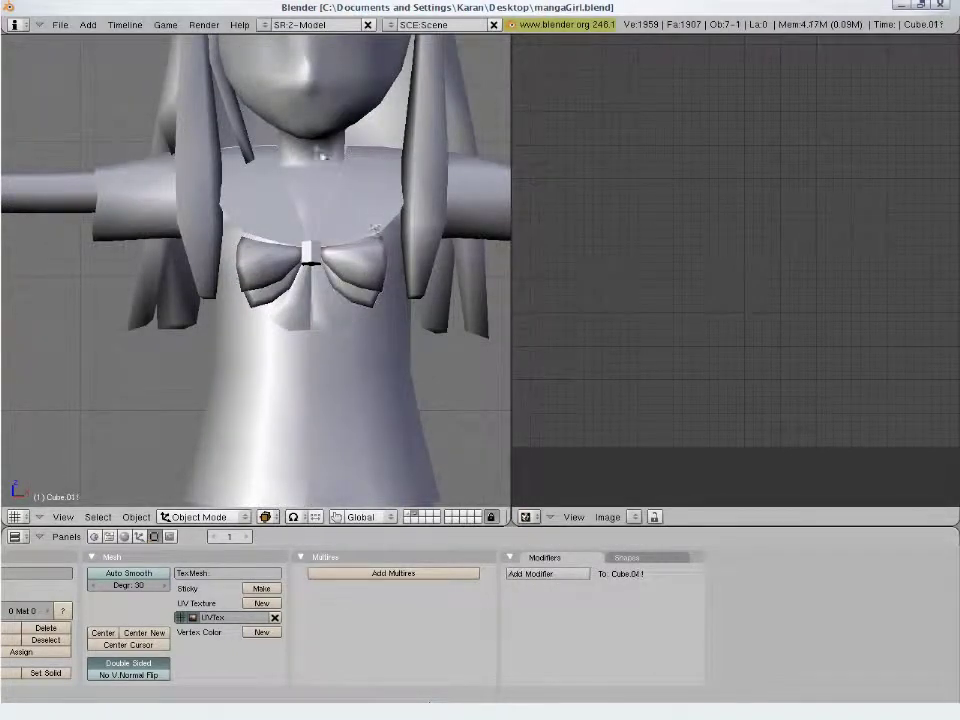
Select all the character's objects and join them into a single mesh
scroll(319, 317, "down", 4)
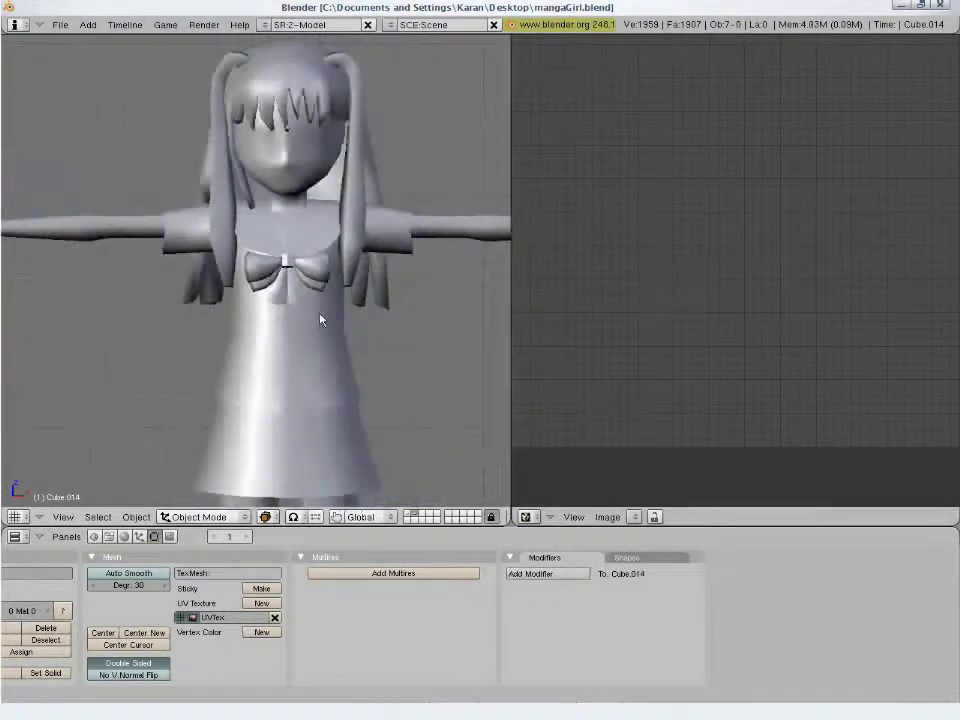
scroll(366, 393, "down", 3)
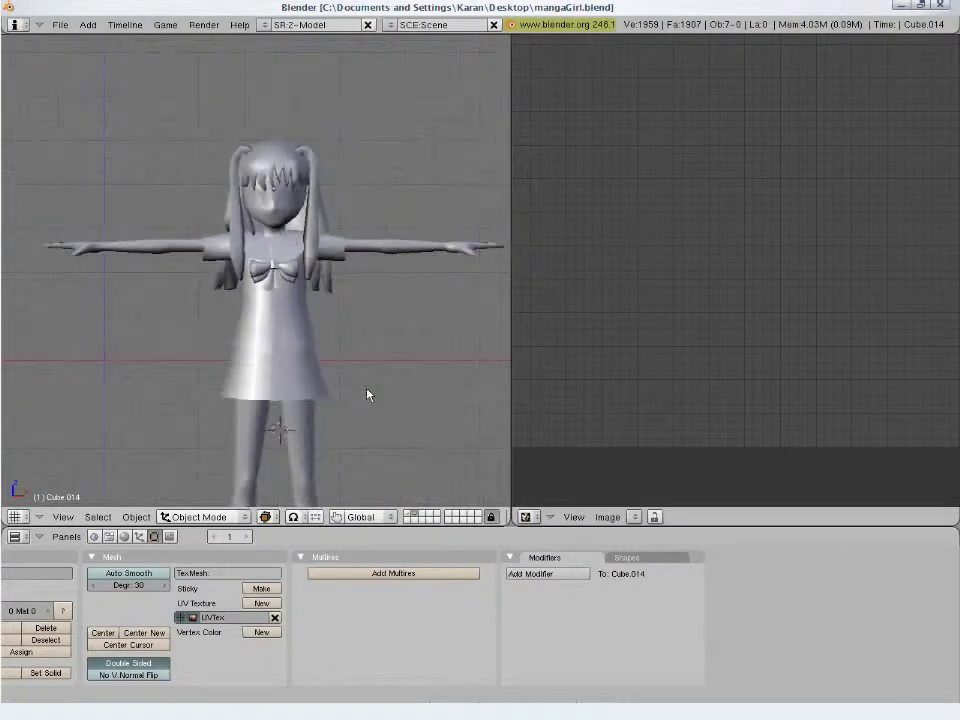
middle_click_drag(367, 399, 362, 317, "shift")
key("a")
scroll(362, 316, "down", 2)
key("a")
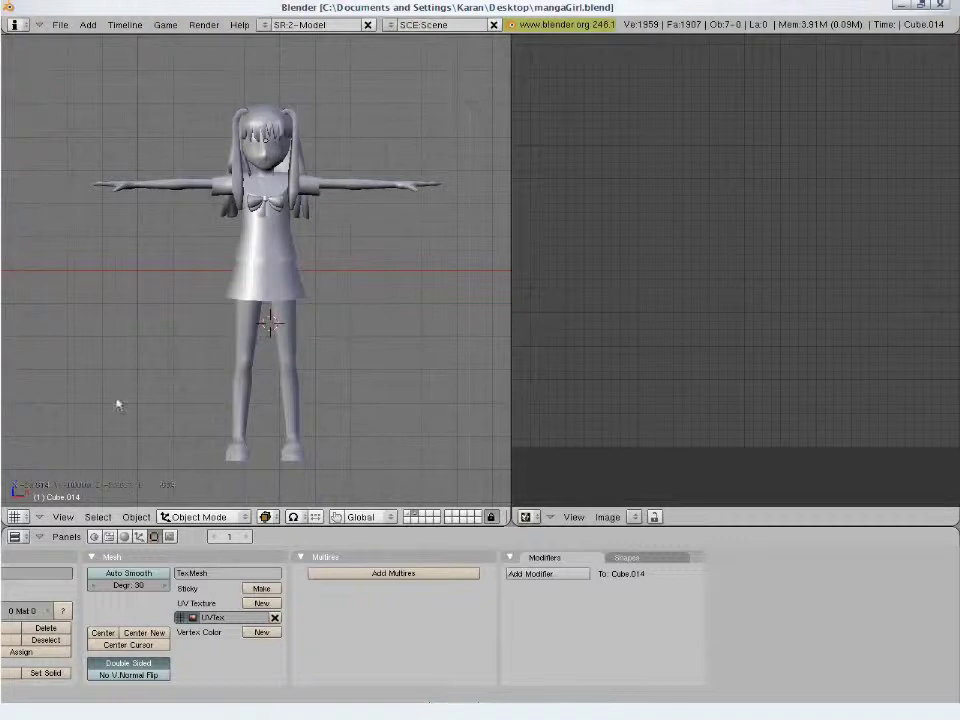
key("ctrl+j")
left_click(262, 414)
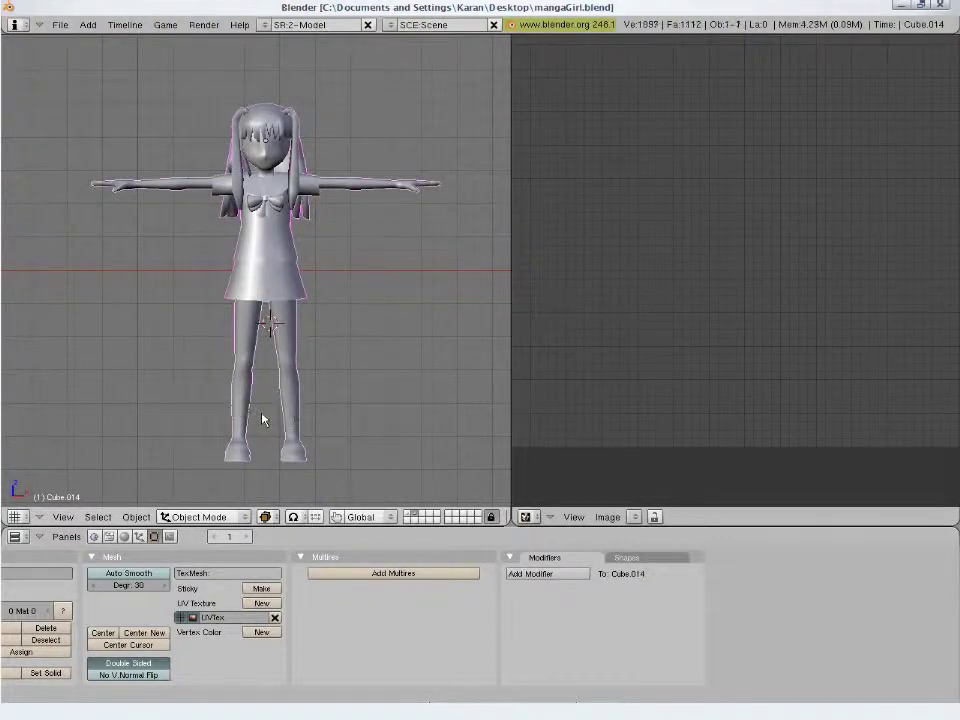
Inspect the joined mesh's combined UV layout in Edit Mode, return to Object Mode and save over mangaGirl.blend
scroll(311, 331, "up", 3)
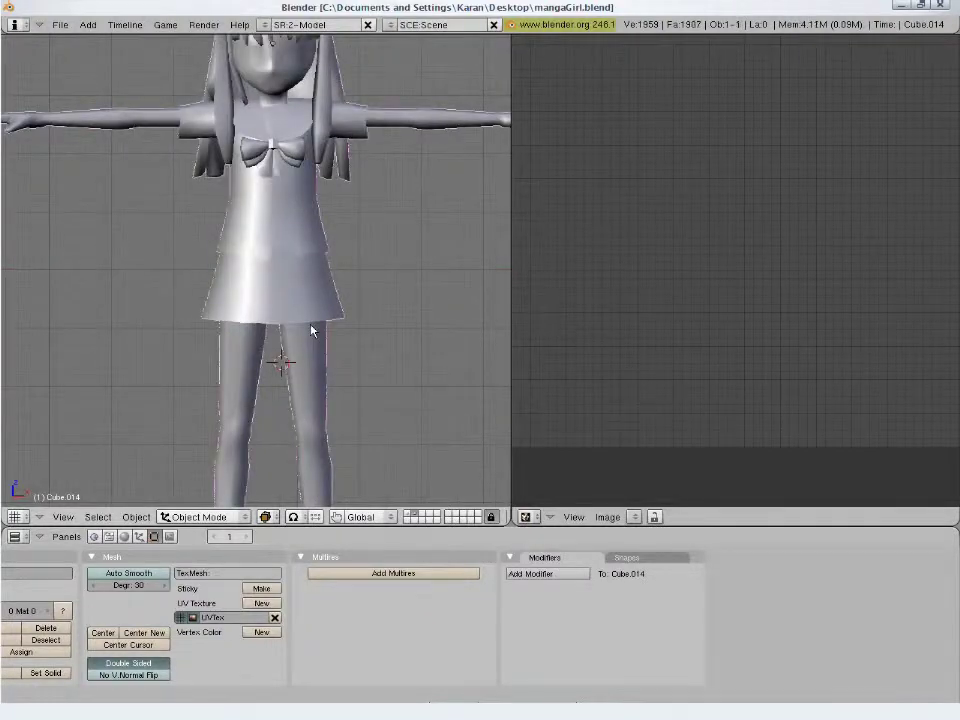
key("Tab")
key("a")
scroll(683, 344, "down", 6)
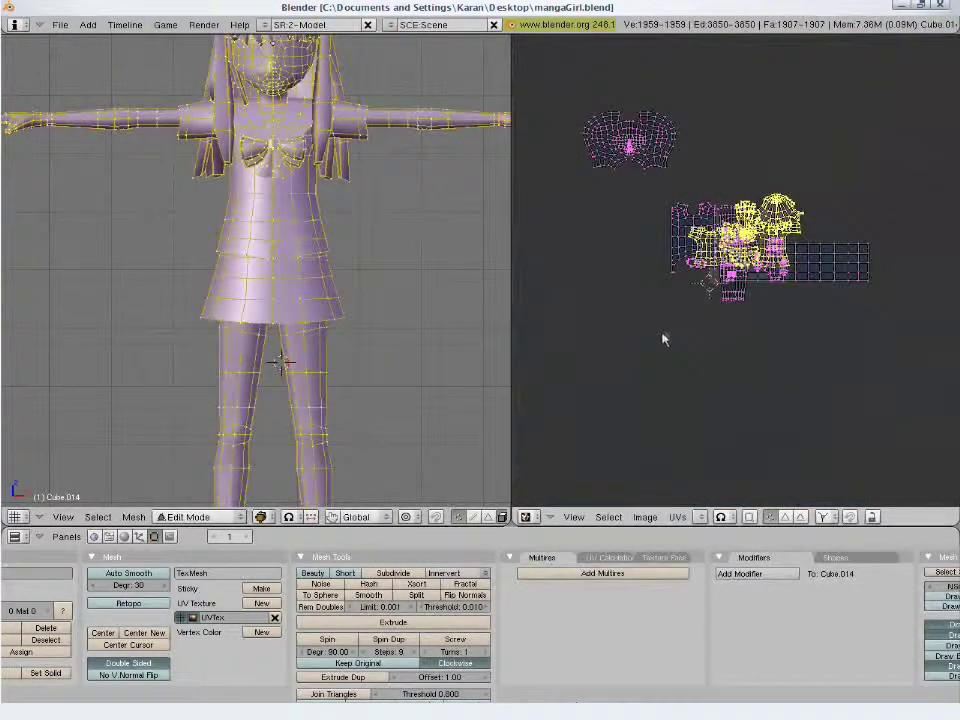
key("a")
key("Tab")
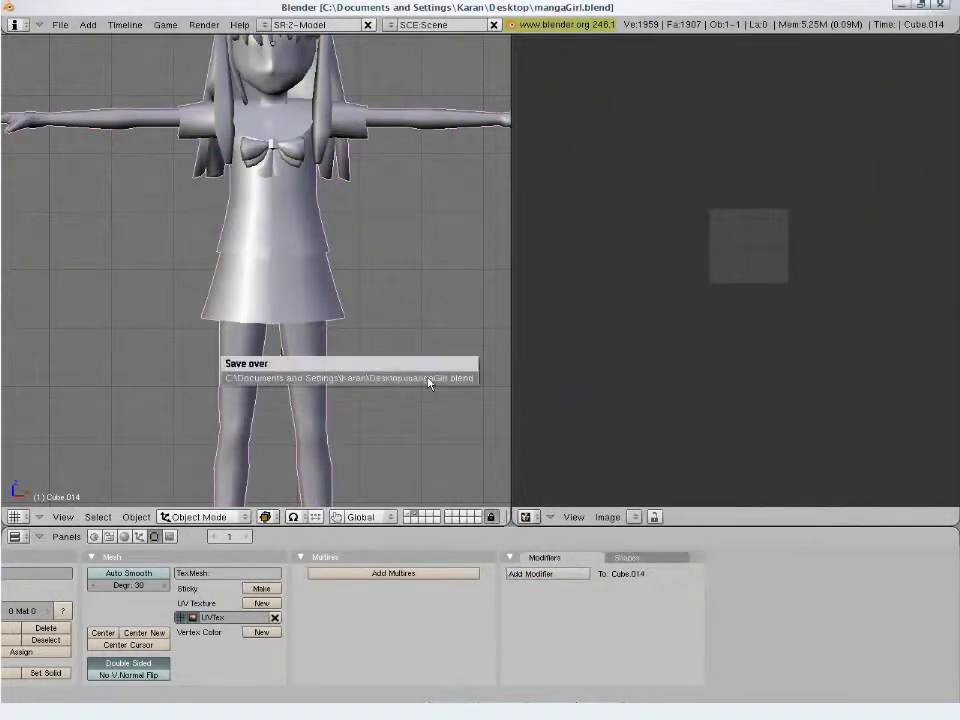
Enter Edit Mode with the whole mesh selected to bring up all its UV islands
key("Tab")
scroll(250, 336, "down", 1)
key("a")
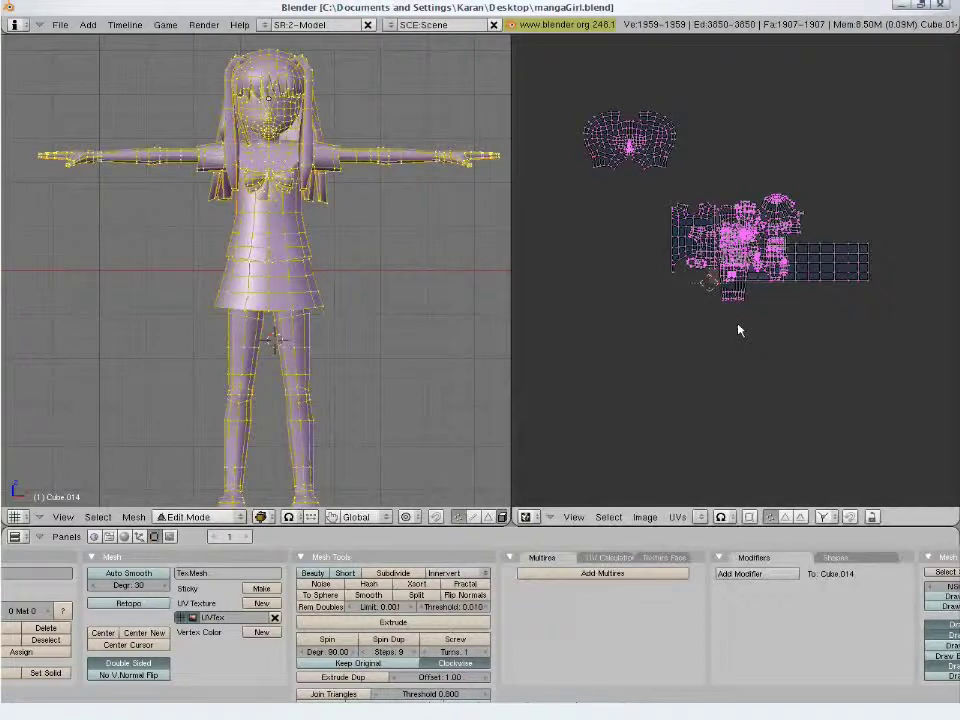
scroll(739, 326, "up", 3)
scroll(823, 388, "down", 5)
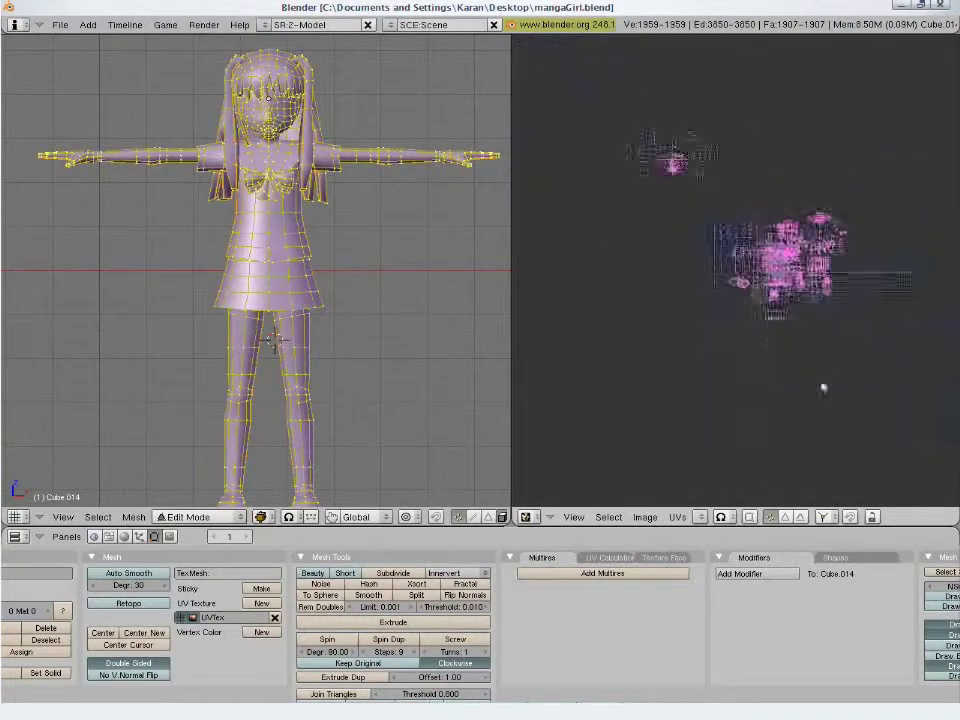
scroll(855, 385, "up", 3)
key("l")
key("shift+l")
key("shift+l")
key("shift+l")
key("a")
Select the skirt's rectangular UV island and move it clear of the cluster, down and to the right
key("l")
scroll(880, 366, "down", 1)
key("g")
left_click(868, 464)
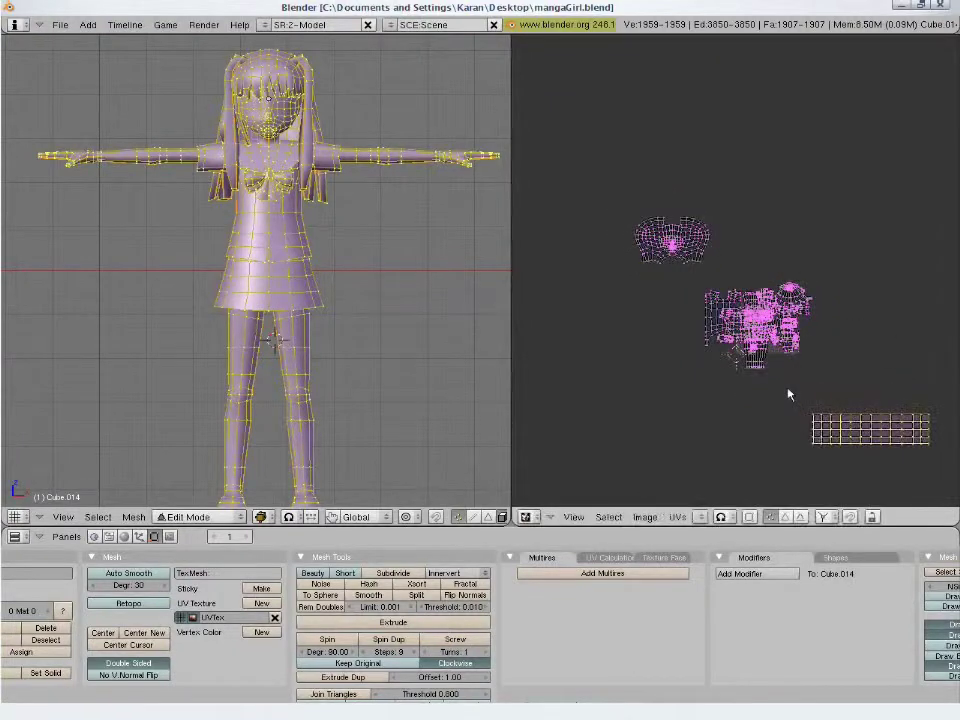
Maximise the UV editor and move the torso's UV island out to the left of the cluster
key("ctrl+Up")
scroll(760, 440, "up", 4)
scroll(510, 521, "up", 5)
scroll(508, 521, "down", 3)
key("l")
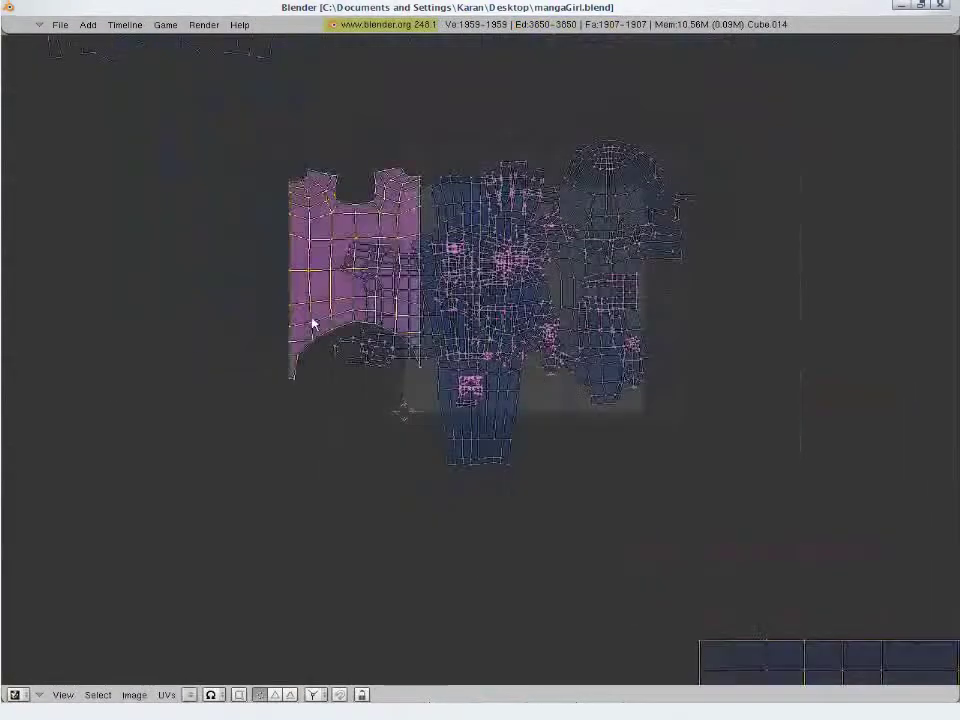
key("g")
left_click(86, 324)
Move one shirt island below the torso island and the small oval islands further down, away from the cluster
key("a")
key("l")
key("g")
left_click(94, 483)
key("a")
key("b")
left_click_drag(285, 315, 396, 388)
key("g")
left_click(272, 613)
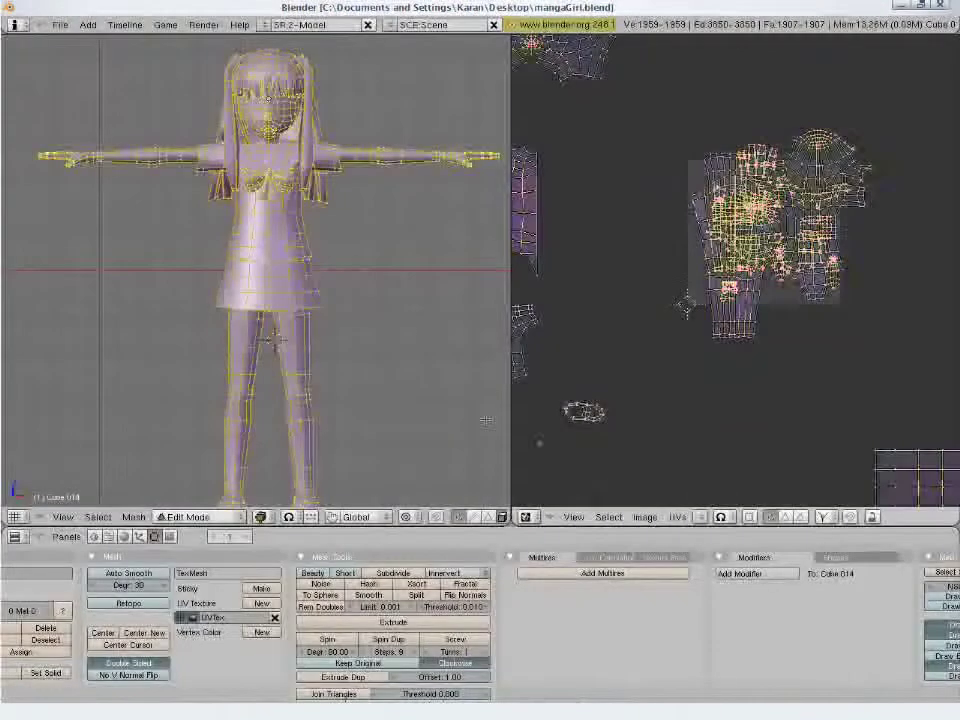
Isolate the body, then the shirt and skirt parts of the mesh to examine which UV islands belong to each
key("a")
key("l")
scroll(705, 384, "up", 1)
key("a")
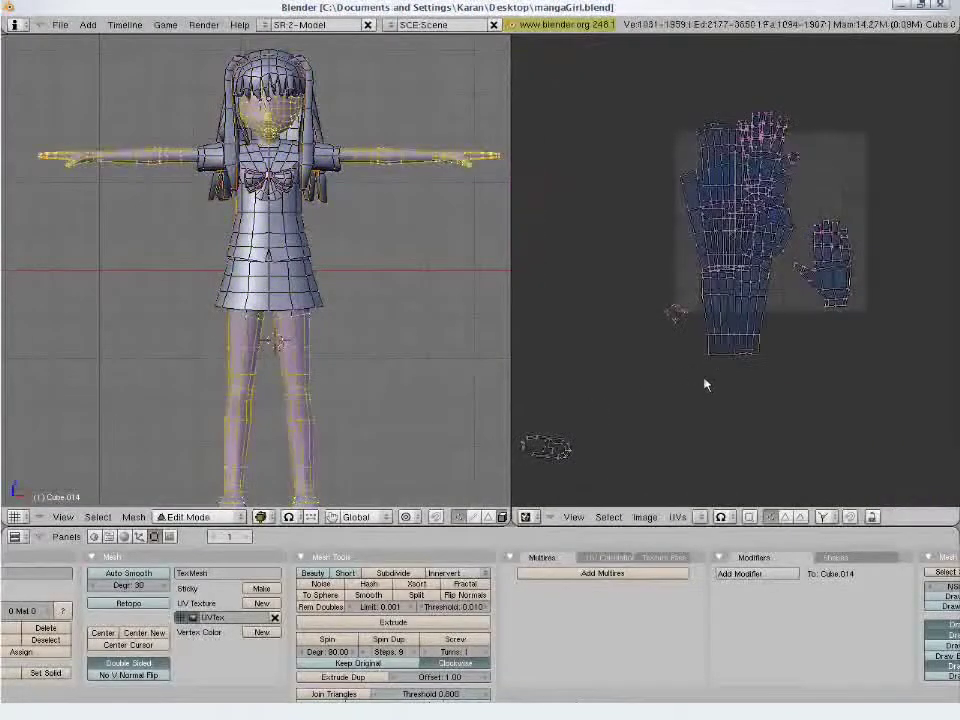
scroll(705, 384, "down", 4)
key("a")
key("l")
key("l")
key("l")
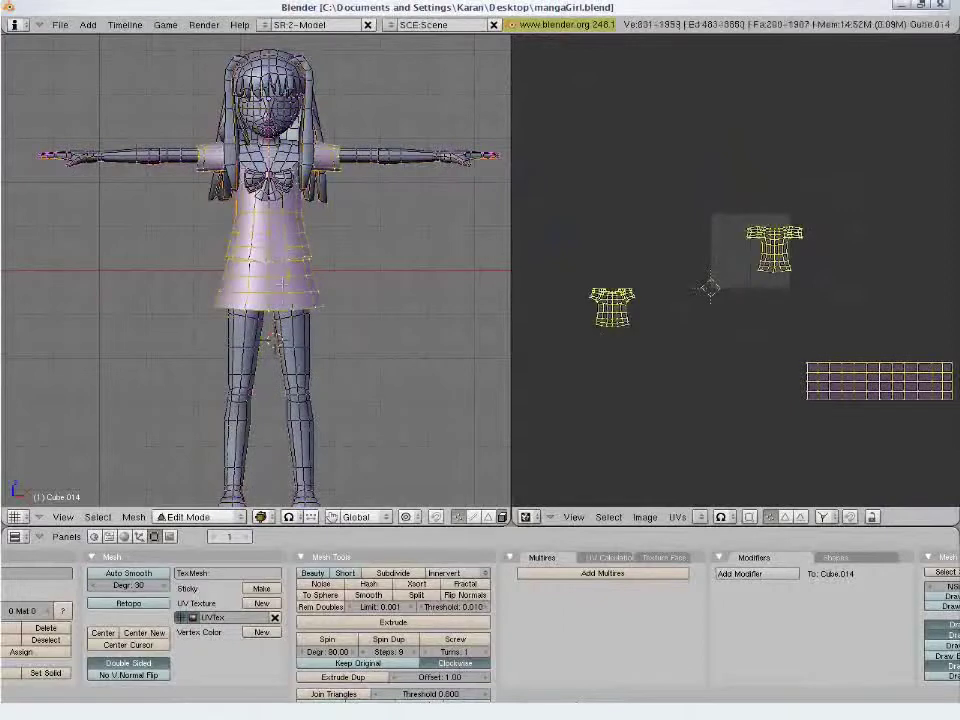
Select only the body mesh and move its leg and arm UV islands side by side below the UV square
key("a")
key("l")
scroll(763, 347, "up", 5)
key("l")
scroll(760, 344, "down", 4)
scroll(758, 340, "up", 4)
key("g")
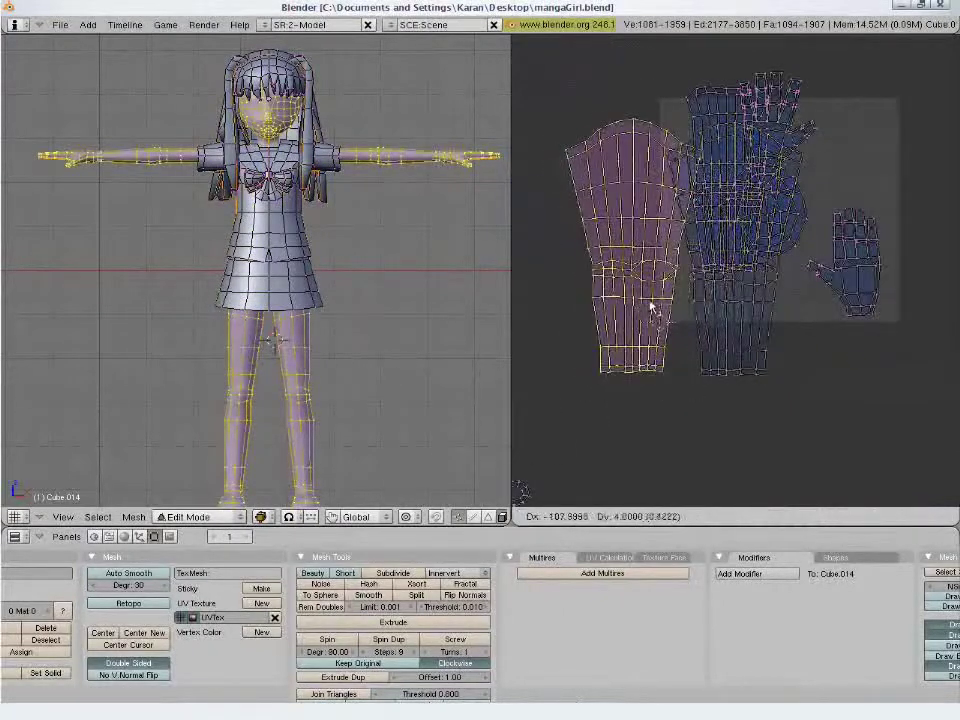
key("Escape")
scroll(765, 325, "down", 4)
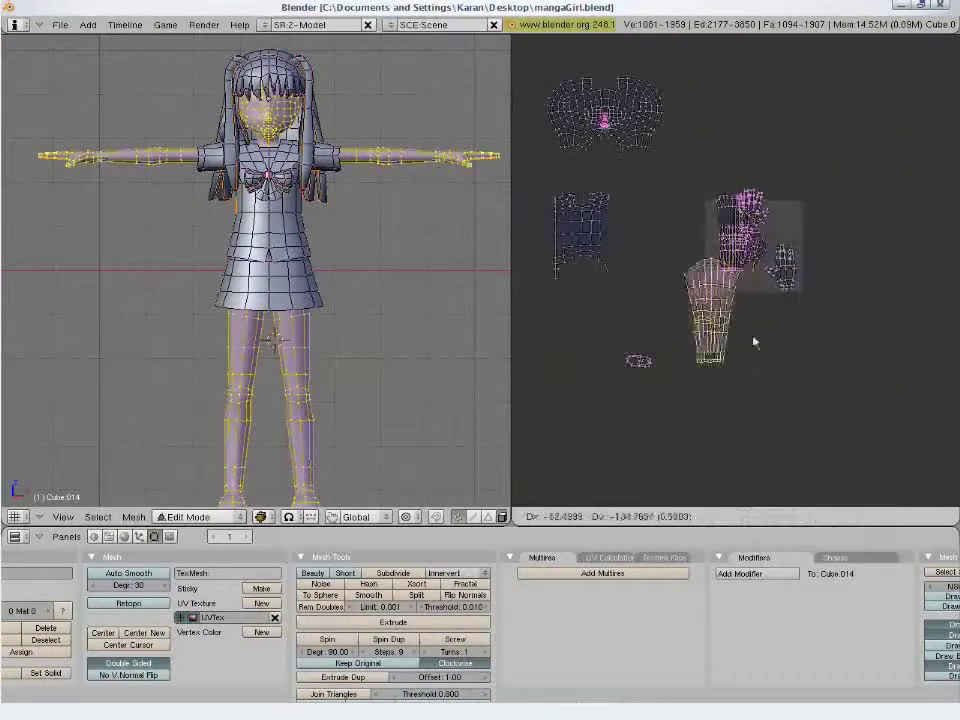
scroll(718, 253, "up", 3)
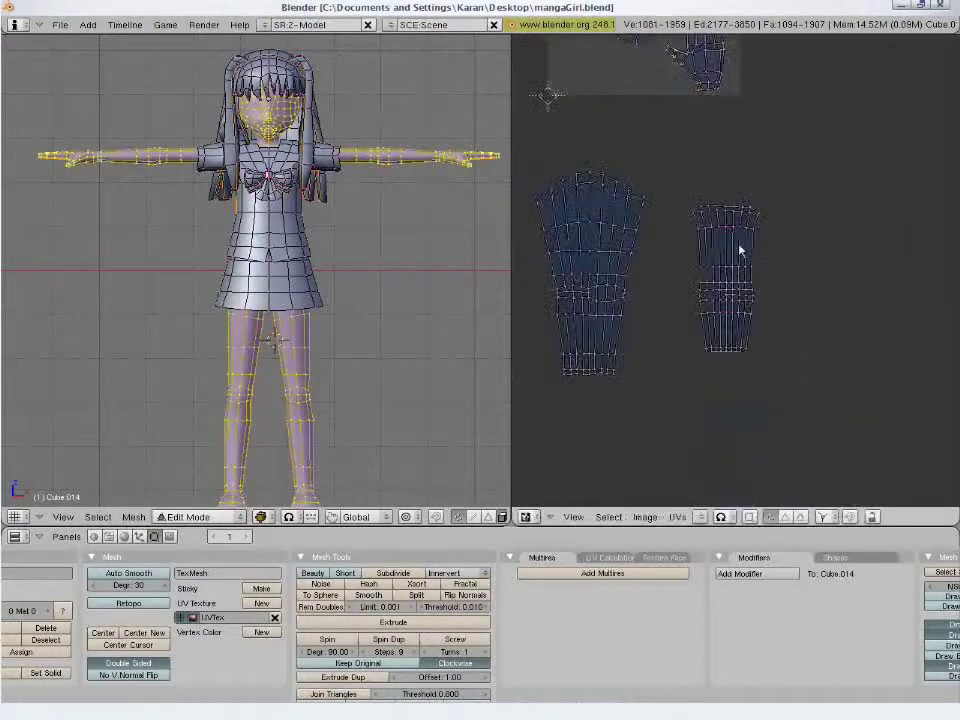
Move the two hand UV islands beside the arm island, one above the other
key("l")
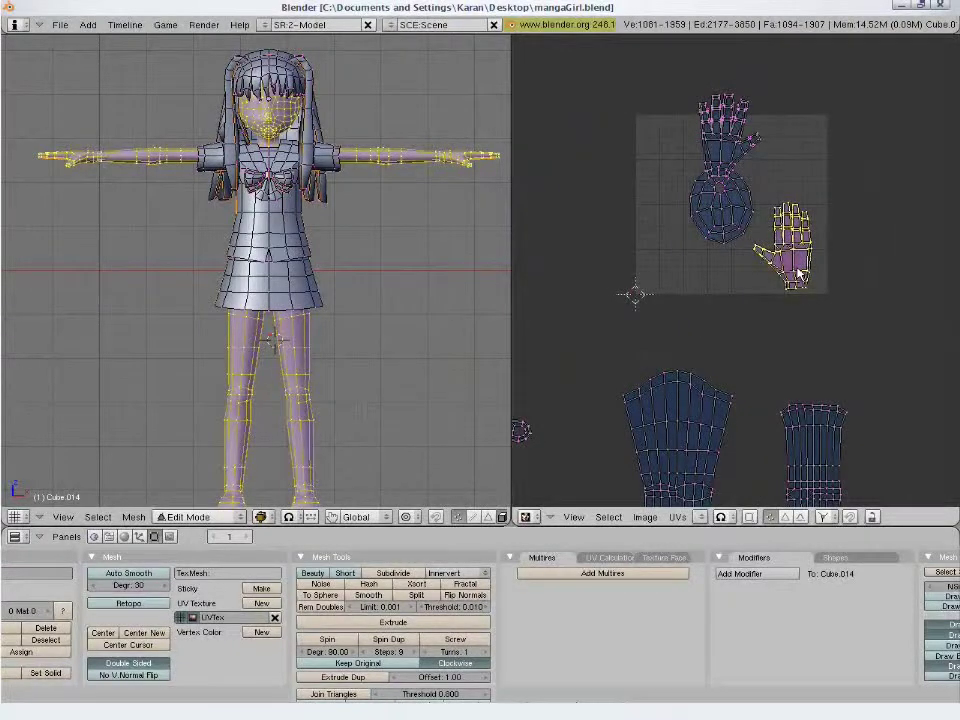
scroll(798, 273, "down", 2)
key("g")
left_click(872, 371)
key("a")
key("g")
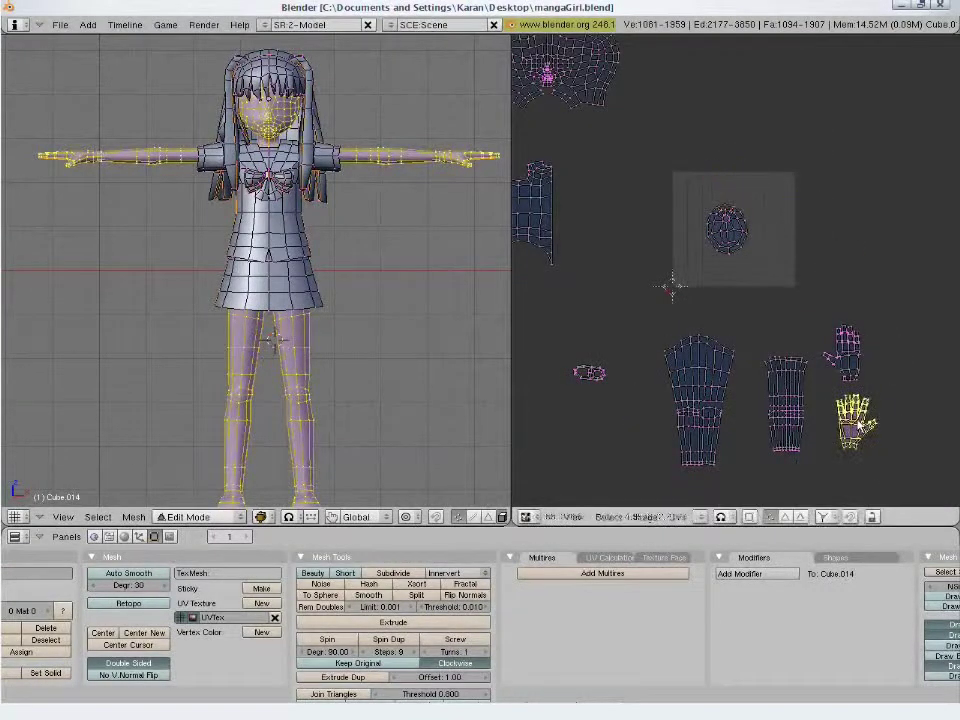
scroll(629, 367, "down", 3)
Display the UVs of the whole mesh and move the fan-shaped and spiked hair islands out above the UV square
key("a")
scroll(889, 291, "up", 4)
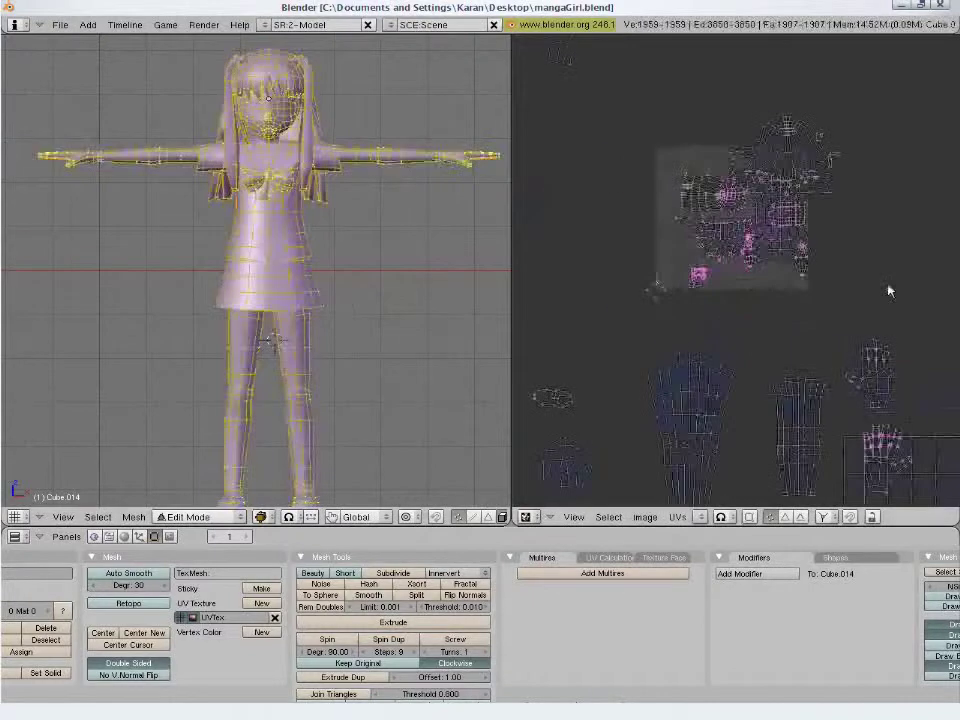
key("l")
key("g")
left_click(830, 97)
key("l")
key("g")
left_click(717, 127)
Spread the remaining overlapping hair and bow islands apart inside the UV square
key("l")
scroll(790, 208, "down", 4)
scroll(741, 296, "up", 6)
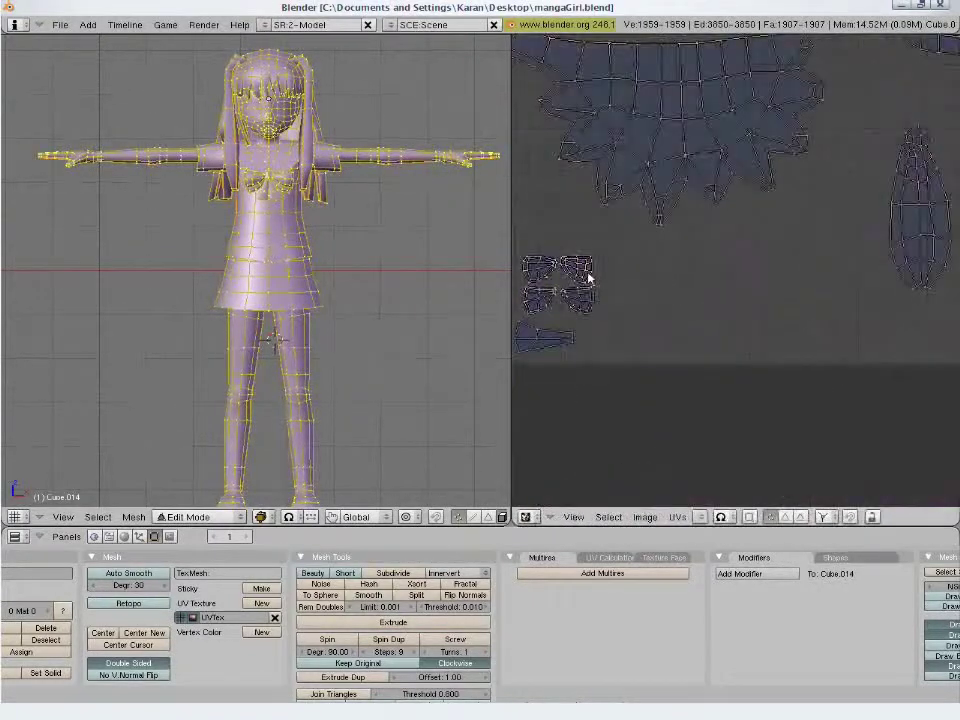
right_click(622, 273)
key("a")
key("a")
scroll(592, 388, "down", 6)
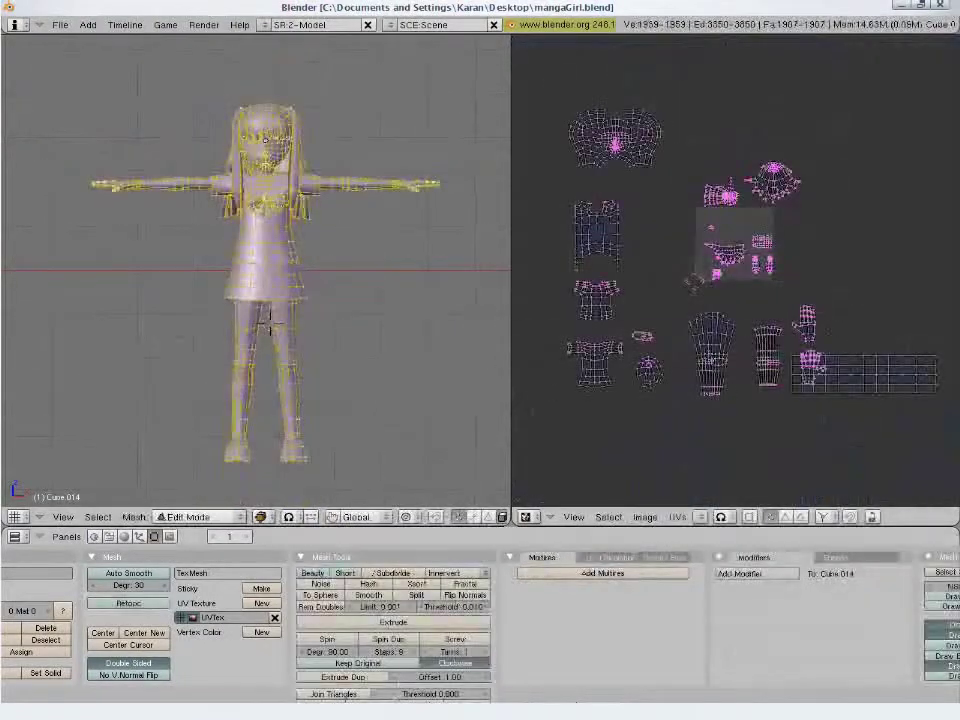
Maximize the UV editor, scale down the fan-shaped hair island and fit it into the UV square's upper-right corner
key("ctrl+Up")
key("b")
left_click_drag(501, 120, 724, 345)
key("ctrl+z")
key("b")
left_click_drag(688, 109, 495, 238)
key("s")
left_click(576, 241)
key("g")
left_click(559, 298)
Scale down the spiked hair island and move it into the UV square beside the fan-shaped one
key("a")
key("b")
left_click_drag(512, 174, 390, 256)
key("s")
left_click(417, 264)
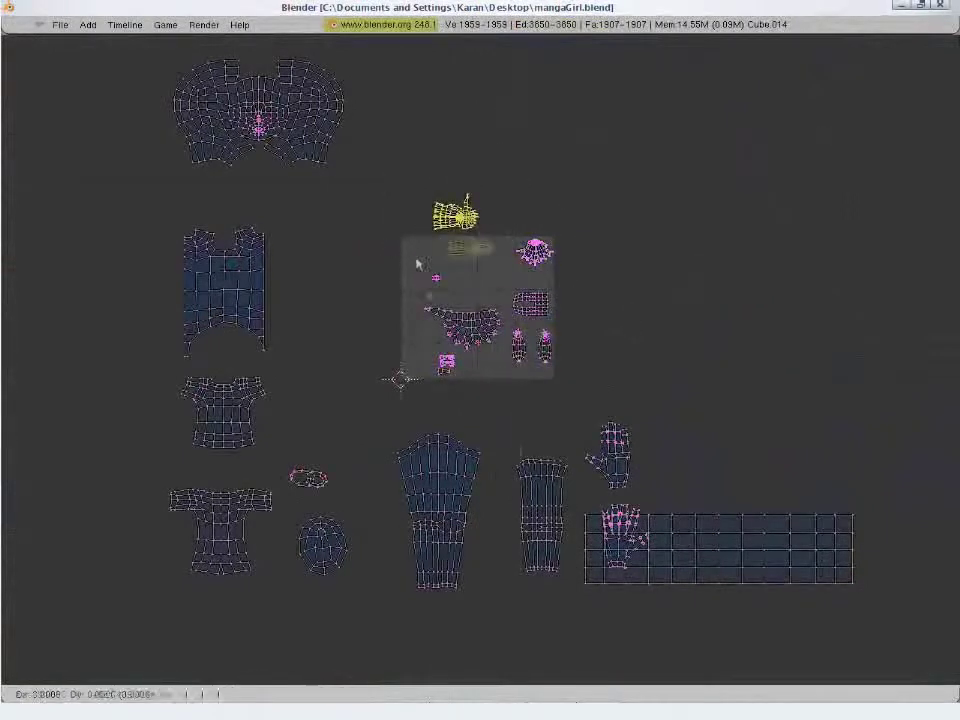
Scale down the large head island and fit it into the UV square's upper-left corner
key("b")
left_click_drag(365, 193, 150, 52)
key("s")
left_click(184, 84)
key("g")
left_click(343, 213)
key("s")
left_click(580, 325)
left_click(638, 338)
Scale down the torso island and move it into the UV square under the head island
key("b")
left_click_drag(294, 208, 165, 362)
key("s")
key("Return")
key("g")
right_click(474, 327)
Shrink the fringe island under the spiked hair island and move the U-shaped island beneath the fan-shaped one
key("s")
key("Return")
key("g")
key("b")
left_click_drag(703, 182, 564, 259)
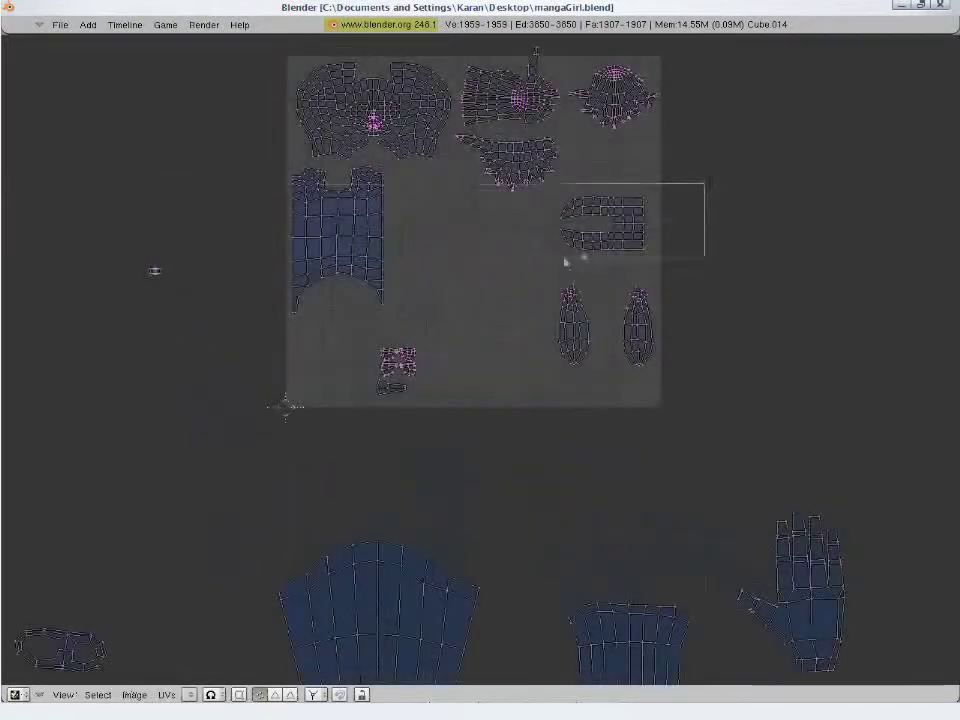
key("g")
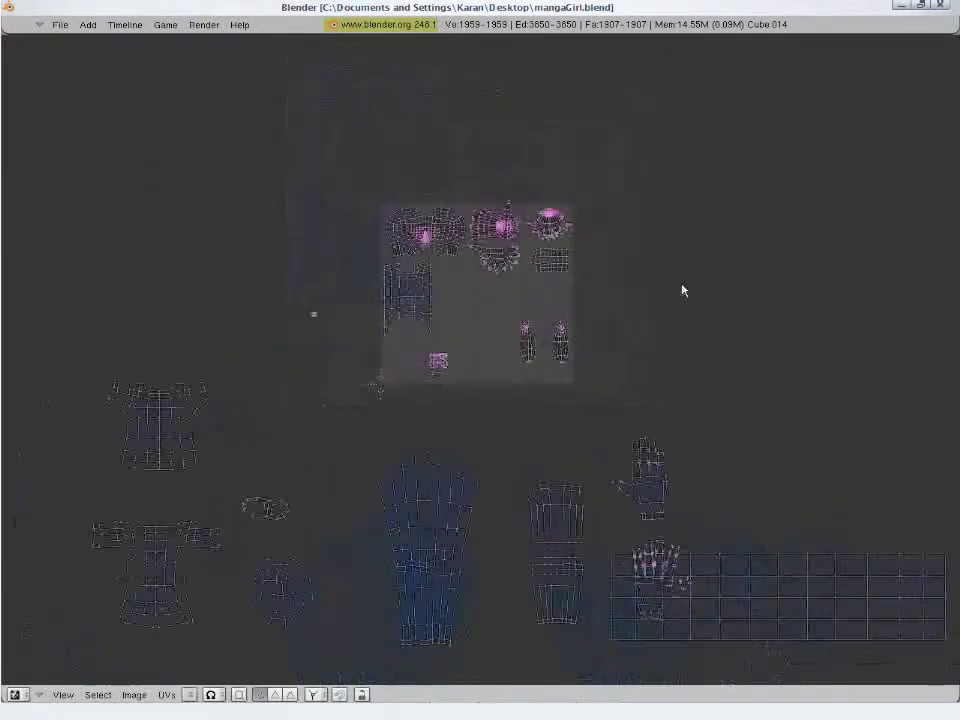
Move the upper shirt island into the UV square beside the torso island and scale it to fit
key("b")
left_click_drag(257, 356, 104, 474)
key("g")
left_click(427, 346)
key("s")
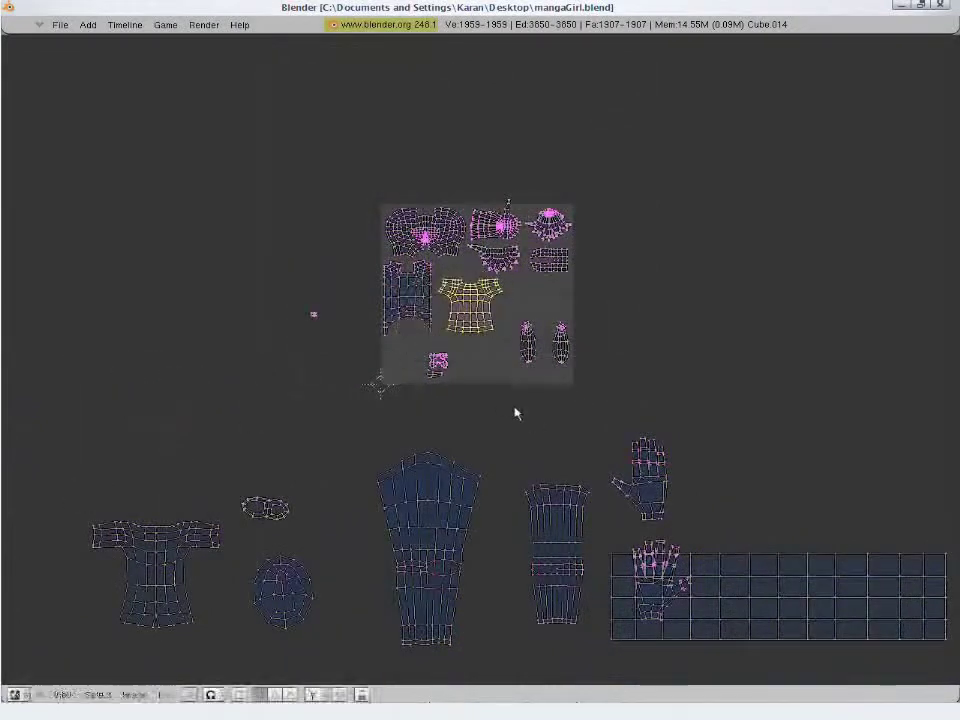
Fit the scaled-down T-shaped shirt island beside the first shirt and place the two elongated hair islands on either side of it
key("l")
key("g")
left_click(476, 362)
key("s")
left_click(549, 431)
key("g")
left_click(621, 379)
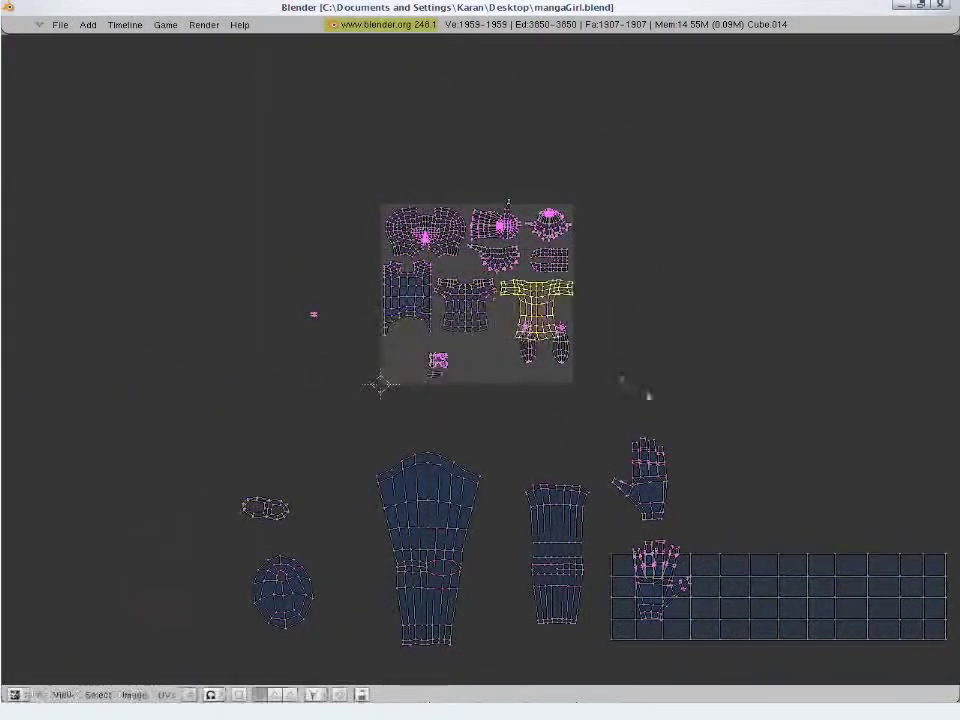
scroll(643, 362, "up", 3)
key("l")
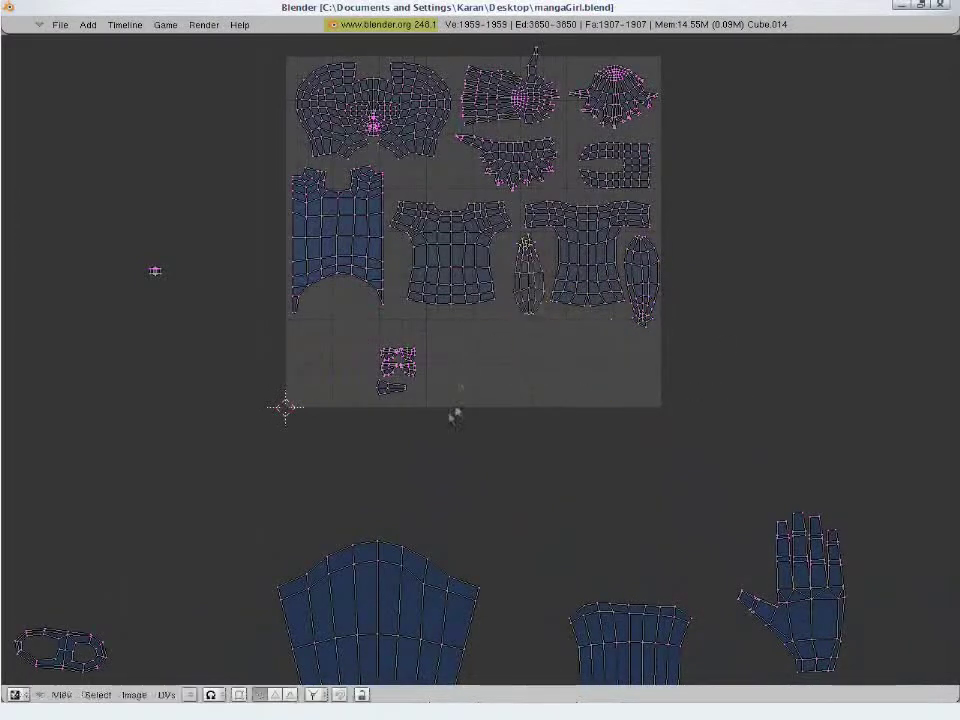
Scale down the large leg island and move it into the lower-left part of the UV square
scroll(450, 418, "down", 3)
key("a")
key("b")
left_click_drag(356, 430, 492, 660)
key("s")
left_click(462, 598)
key("g")
left_click(435, 381)
Move the leg island to the UV square's lower-right corner and scale it down further
scroll(438, 420, "up", 3)
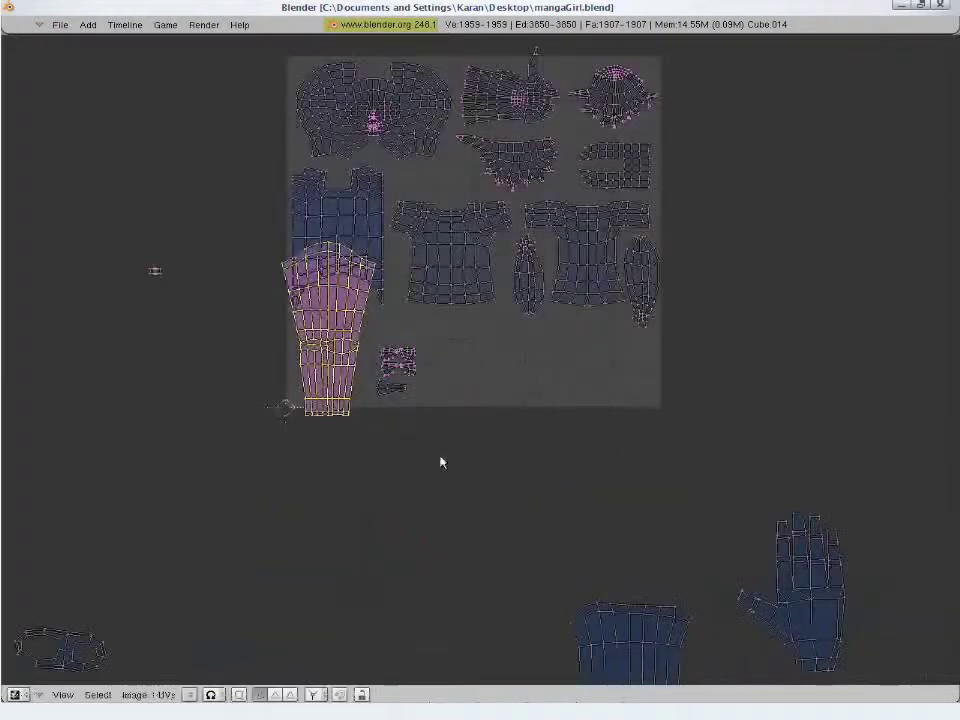
key("g")
left_click(661, 406)
key("s")
left_click(655, 416)
key("g")
left_click(658, 429)
key("s")
left_click(655, 420)
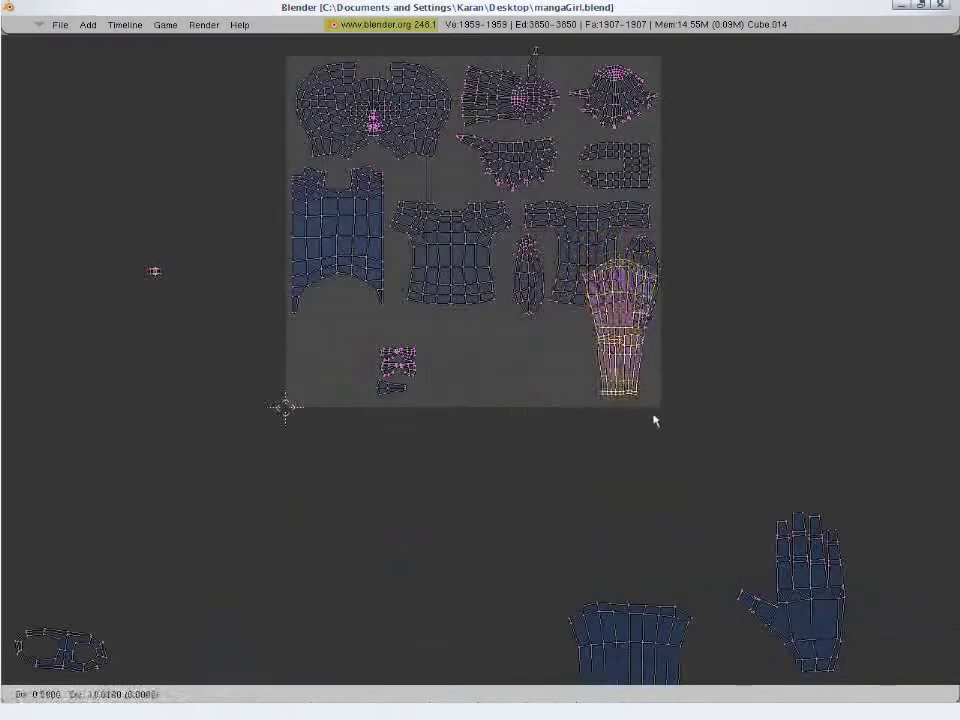
Scale down the torso island and place it against the UV square's left edge, directly under the head island
key("a")
key("l")
key("l")
key("s")
left_click(459, 366)
key("g")
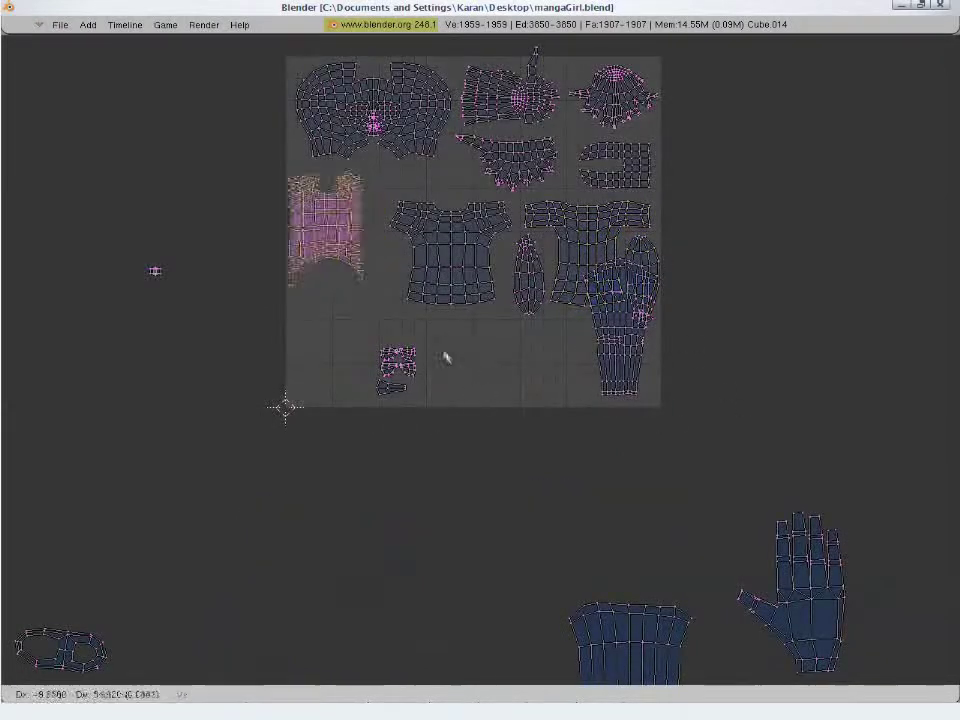
left_click(408, 292)
key("a")
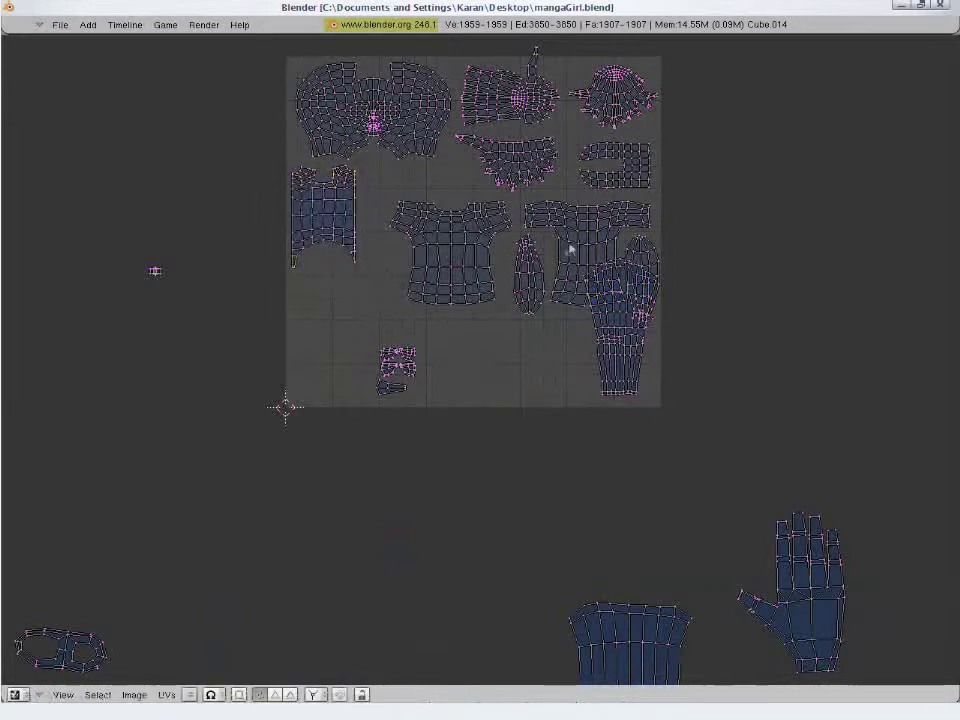
Move the T-shaped shirt island to the UV square's lower-left corner and scale it down
key("l")
key("g")
left_click(352, 334)
key("s")
left_click(438, 408)
key("g")
left_click(463, 371)
key("a")
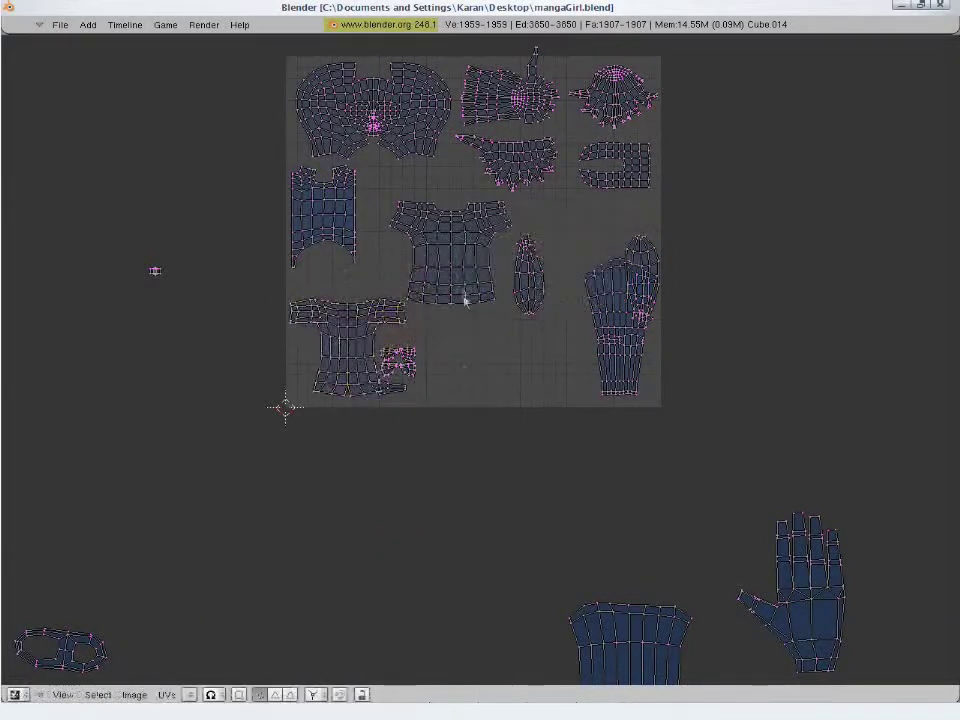
Fit the scaled-down remaining shirt island next to the torso and line up the two elongated hair islands beside the leg
key("l")
key("g")
key("s")
left_click(535, 310)
key("a")
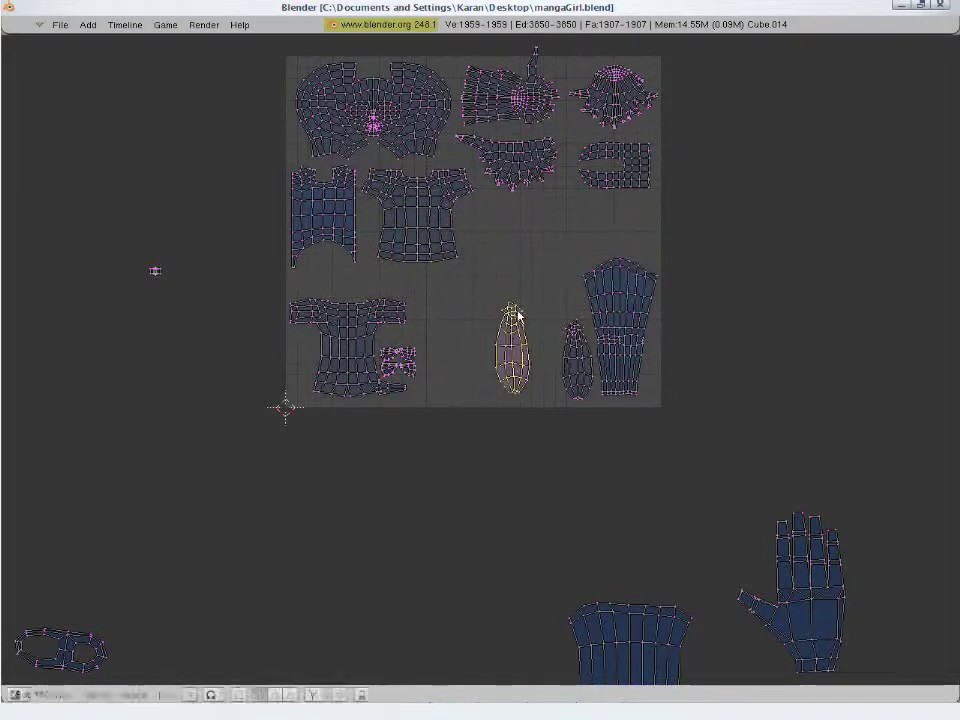
left_click(690, 436)
Scale down the arm island and move it into the UV square beside the T-shaped shirt island
key("a")
scroll(690, 436, "down", 5)
key("b")
left_click_drag(553, 424, 493, 540)
scroll(493, 540, "up", 4)
key("g")
key("s")
left_click(554, 461)
key("g")
left_click(522, 460)
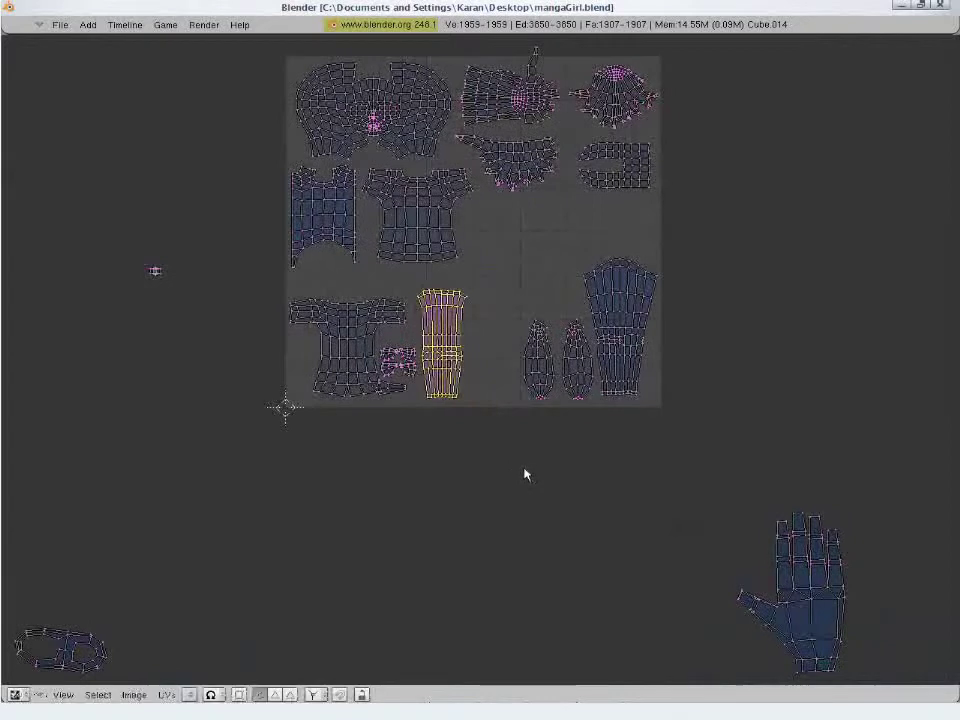
Rotate the arm island to lie horizontally and place it in the gap above the T-shaped shirt island
key("r")
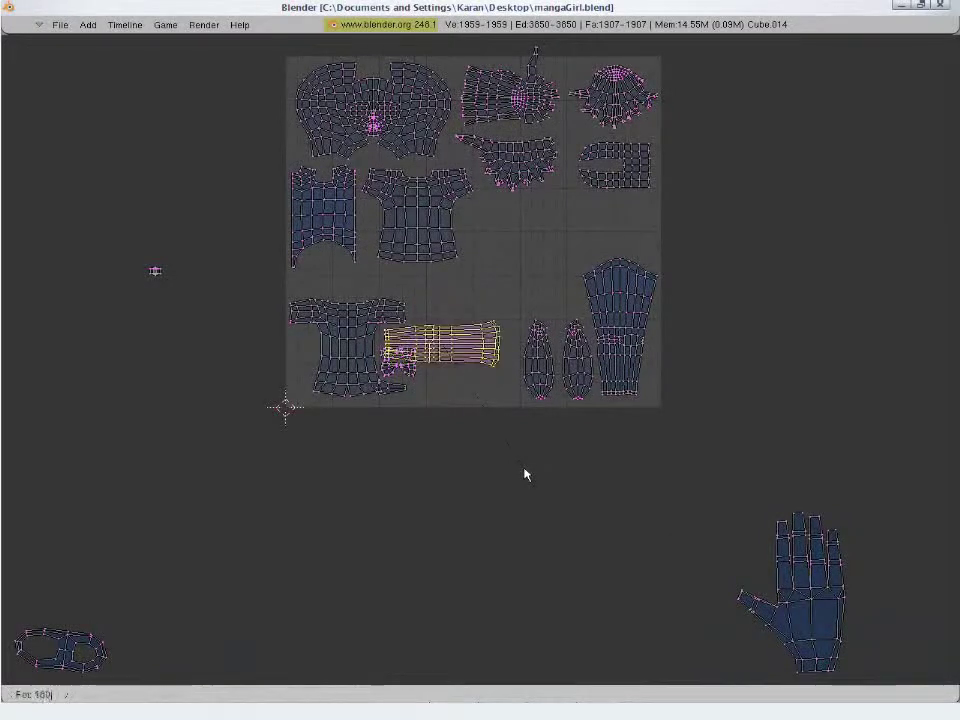
left_click(525, 474)
key("g")
left_click(441, 406)
Shift the T-shaped shirt island into the lower-left corner under the arm and scale it down slightly
key("a")
key("l")
key("g")
left_click(347, 437)
key("s")
left_click(426, 454)
Move the small oval island into the cut-out at the torso island's lower edge and scale it to fit
key("a")
scroll(442, 434, "down", 3)
key("b")
left_click_drag(334, 471, 185, 543)
scroll(185, 543, "up", 5)
key("g")
left_click(534, 92)
key("s")
left_click(334, 229)
Move the tiny island from outside the UV square into the gap between the head and torso islands
scroll(334, 229, "down", 5)
key("a")
key("b")
left_click_drag(320, 295, 279, 352)
key("g")
left_click_drag(189, 688, 188, 686)
Place the round island beside the bow islands at the UV square's lower edge and scale it to fit
key("s")
left_click(253, 620)
scroll(253, 620, "up", 4)
key("g")
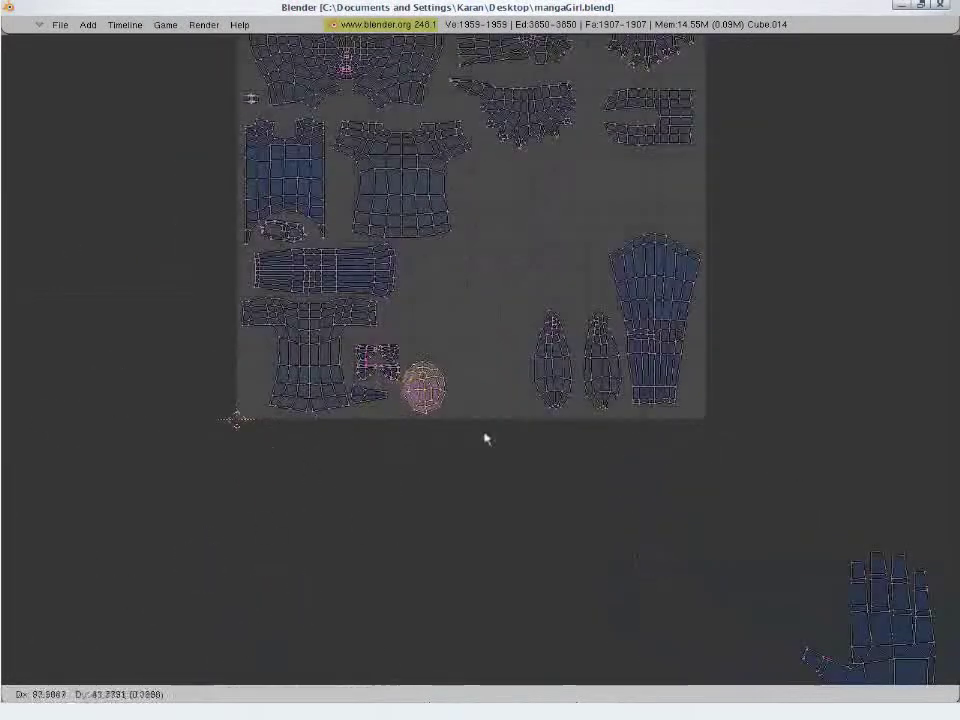
left_click(494, 437)
key("s")
left_click(556, 400)
Move the hand island from outside the UV square into the gap beside the shirt island and rotate it so its fingers point down
scroll(562, 408, "down", 5)
key("a")
key("b")
left_click_drag(563, 404, 656, 495)
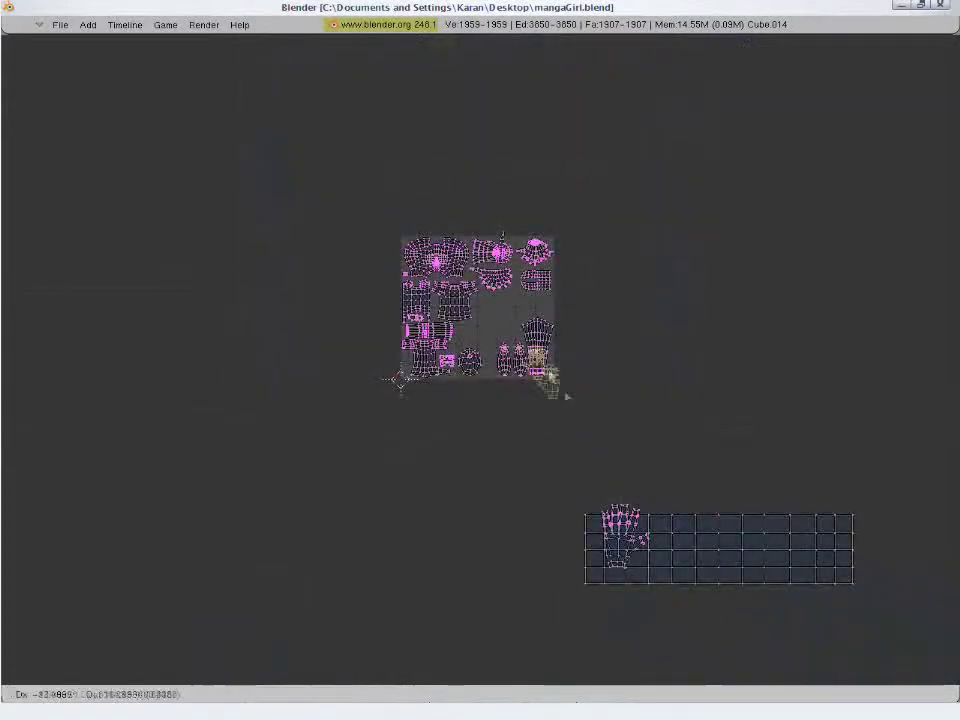
left_click(505, 328)
scroll(505, 328, "up", 5)
key("r")
left_click(696, 184)
key("g")
left_click(716, 154)
key("r")
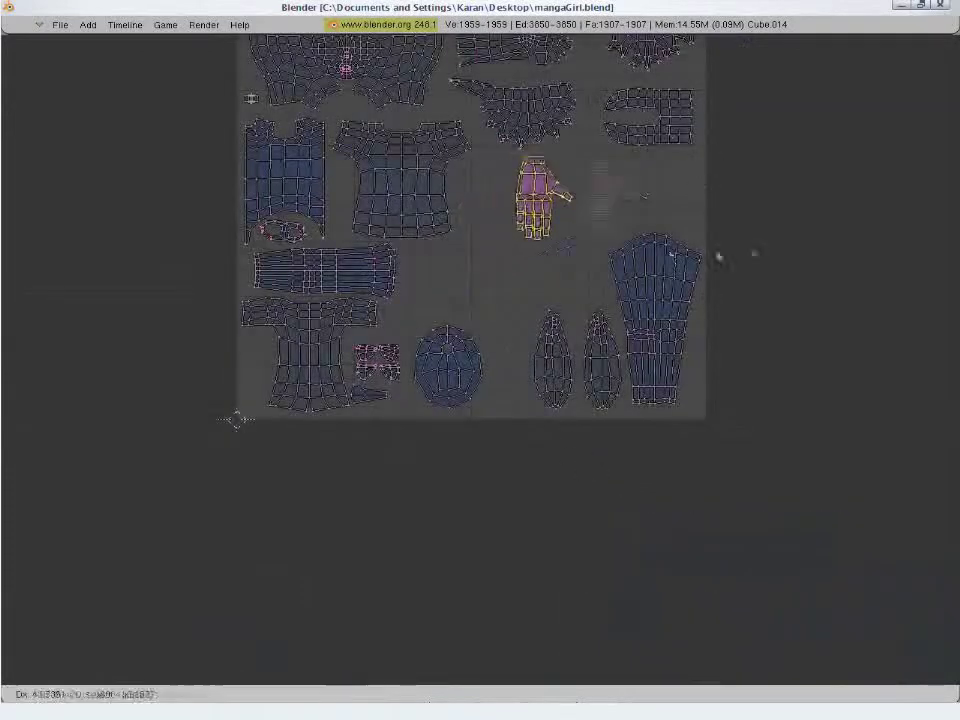
Bring the second, spread-finger hand island into the UV square, scale it, and place it between the shirt and the first hand
scroll(670, 257, "down", 4)
key("a")
key("l")
key("g")
left_click(556, 405)
key("s")
left_click(554, 363)
scroll(554, 363, "up", 4)
key("g")
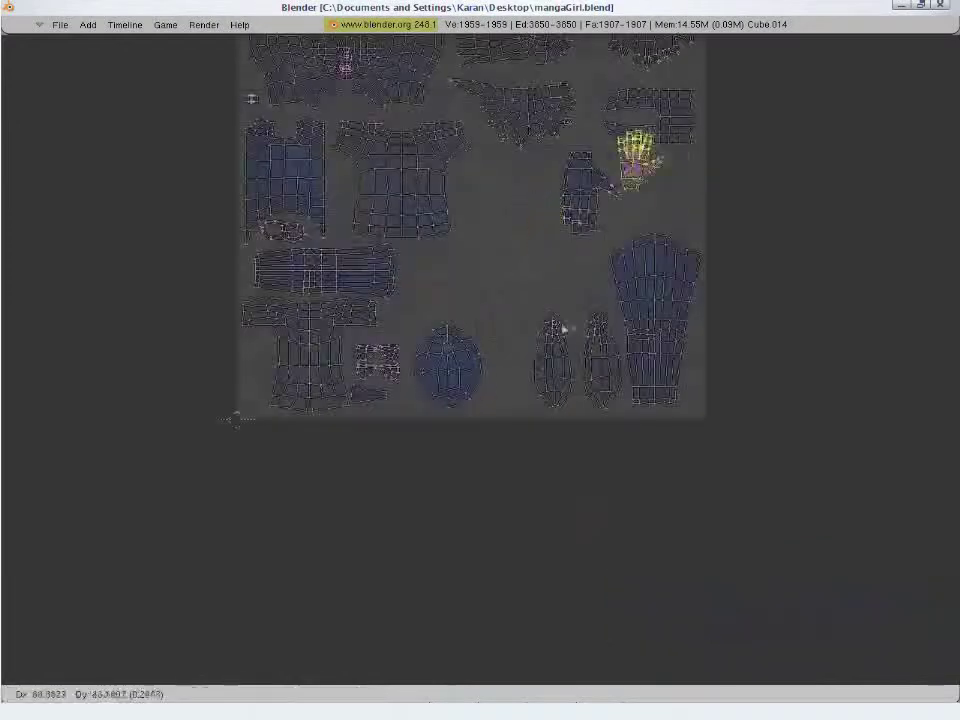
left_click(369, 396)
Scale down the long rectangular grid island and move it into the UV square's lower-right corner
scroll(369, 396, "down", 4)
key("a")
key("b")
left_click_drag(535, 490, 955, 678)
key("s")
left_click(868, 639)
scroll(868, 639, "up", 5)
scroll(868, 639, "down", 7)
key("g")
left_click(713, 524)
scroll(713, 524, "up", 3)
key("s")
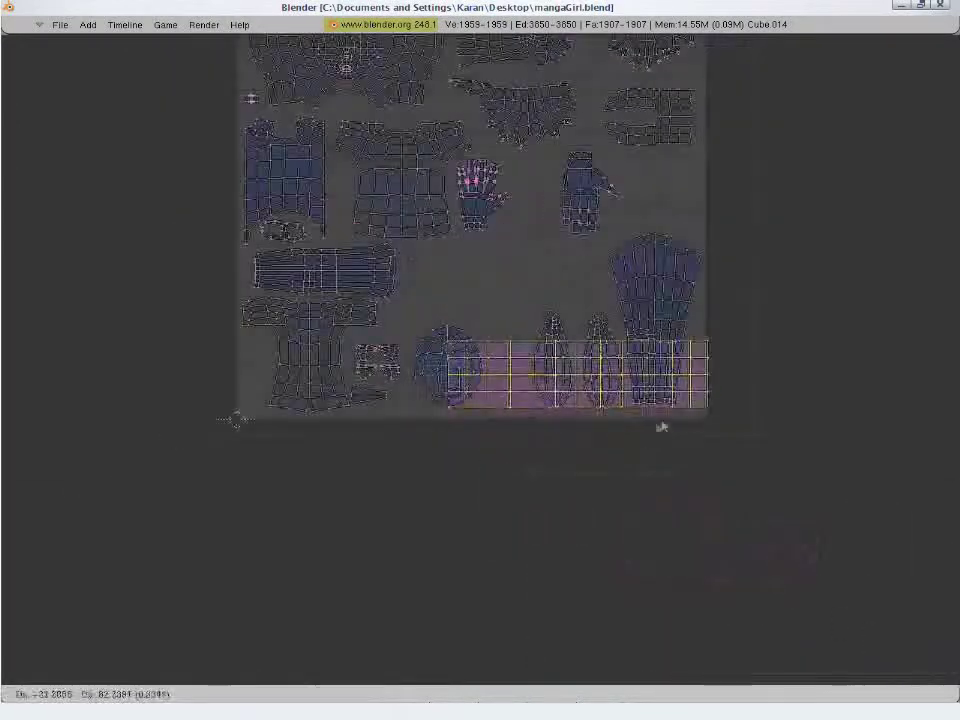
left_click(661, 427)
Move the leg, the two leaf-shaped and the round islands up so they clear the rectangular grid island
scroll(661, 427, "down", 2)
key("g")
left_click(603, 354)
key("a")
key("l")
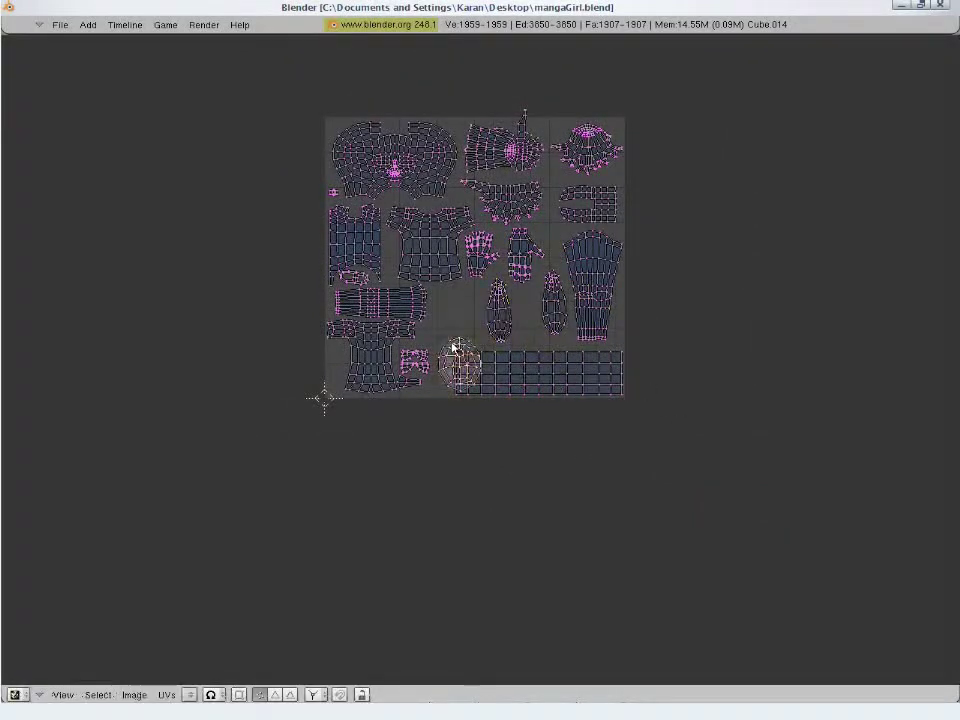
key("g")
scroll(411, 415, "up", 2)
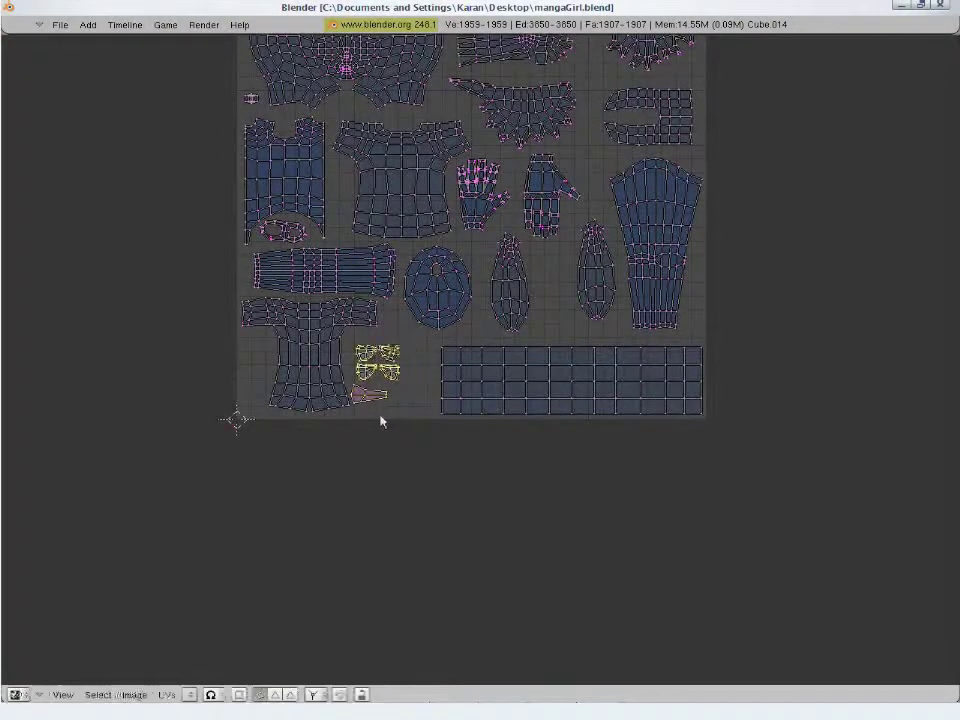
Shift the bow and wedge islands next to the grid island and enlarge the T-shaped island in the freed lower-left corner
key("a")
key("l")
key("s")
left_click(471, 257)
key("g")
left_click(470, 270)
scroll(354, 279, "down", 1)
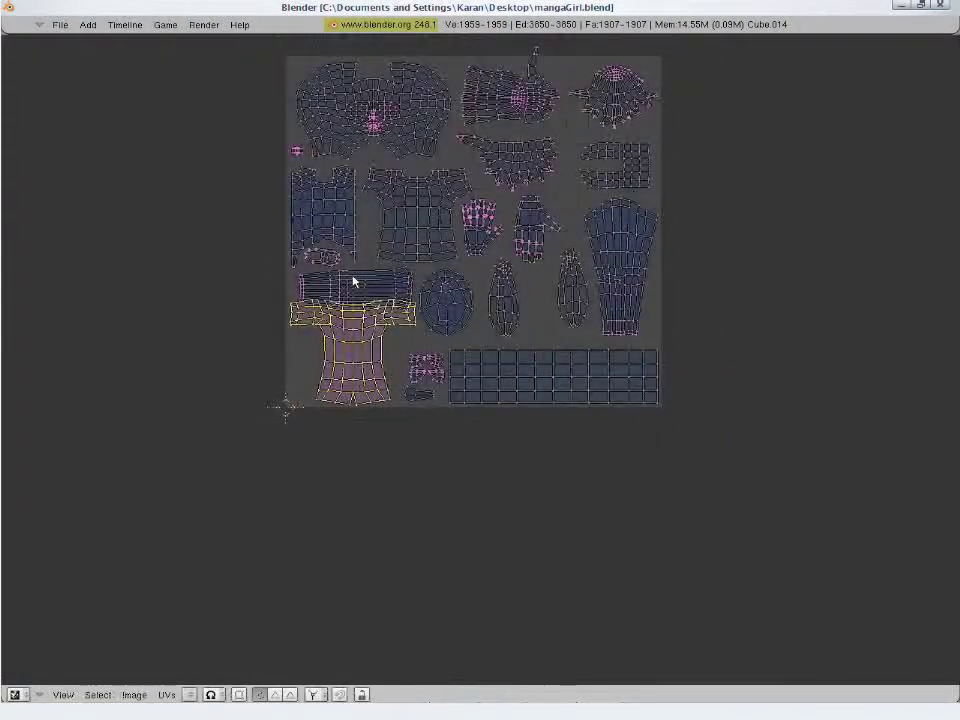
Scale down the torso island against the UV square's left edge and move the small oval island above the fingers-down hand
right_click(339, 102)
key("ctrl+l")
key("a")
key("l")
key("s")
left_click(383, 305)
key("g")
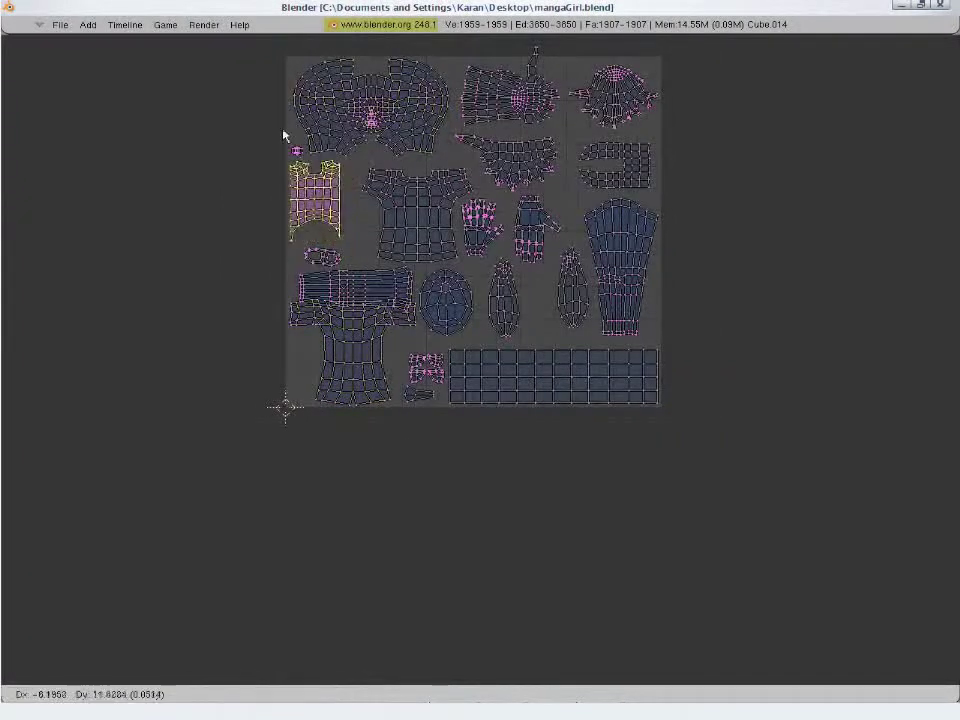
left_click(565, 196)
Rotate the arm island half a turn and position it between the torso and T-shaped islands
key("a")
key("l")
key("g")
right_click(381, 285)
key("g")
left_click(401, 292)
key("r")
left_click(226, 191)
key("r")
left_click(227, 259)
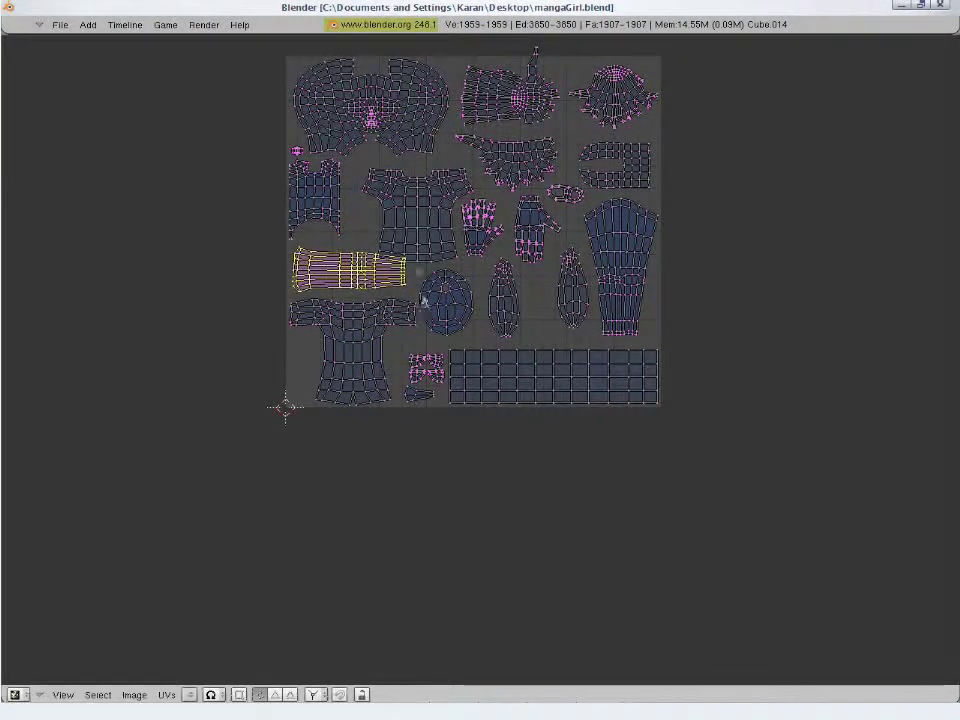
Move the shirt island up toward the head island and adjust its scale to fit
key("a")
key("l")
key("g")
left_click(411, 133)
key("s")
left_click(452, 266)
Enlarge the arm island to the T-shaped island's width and shift the round island slightly right to make room
key("a")
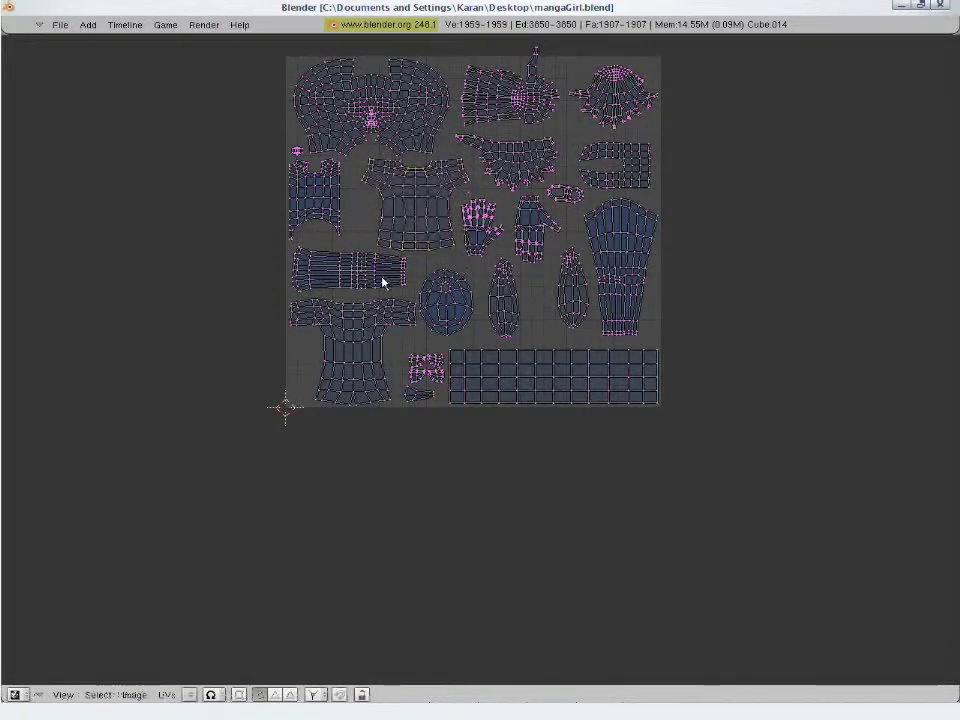
key("l")
key("s")
left_click(481, 339)
key("g")
left_click(486, 343)
key("a")
key("l")
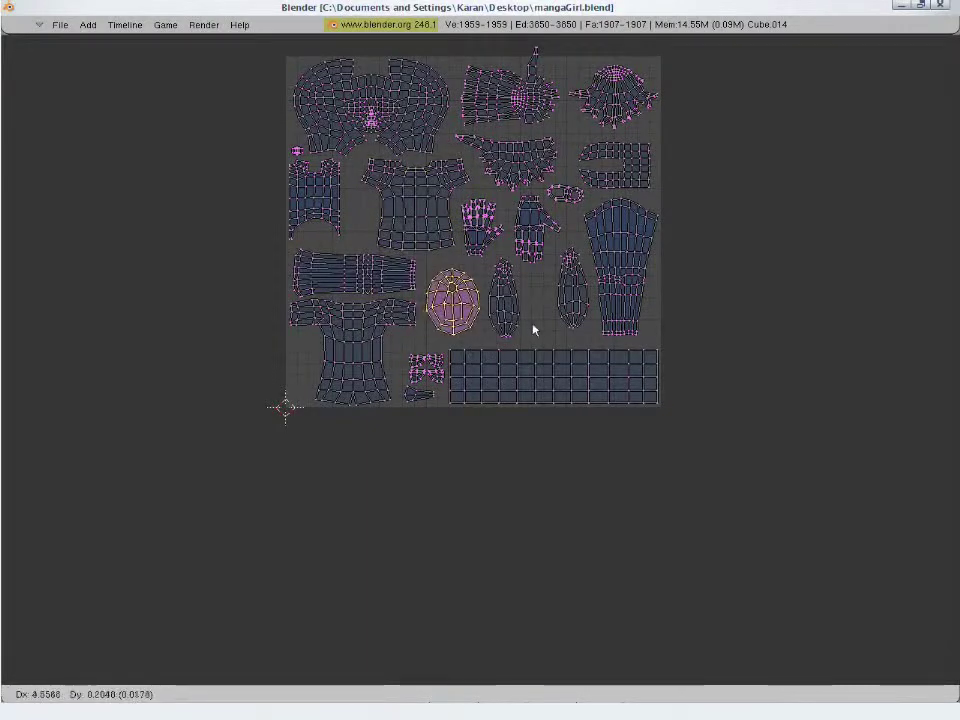
left_click(533, 325)
Scale up both hand islands slightly and reposition them below the scalloped hair island
key("a")
scroll(544, 257, "up", 2)
middle_click_drag(544, 257, 544, 452)
key("l")
key("s")
left_click(530, 272)
key("g")
left_click(570, 343)
key("a")
key("l")
key("s")
left_click(615, 438)
key("g")
left_click(623, 446)
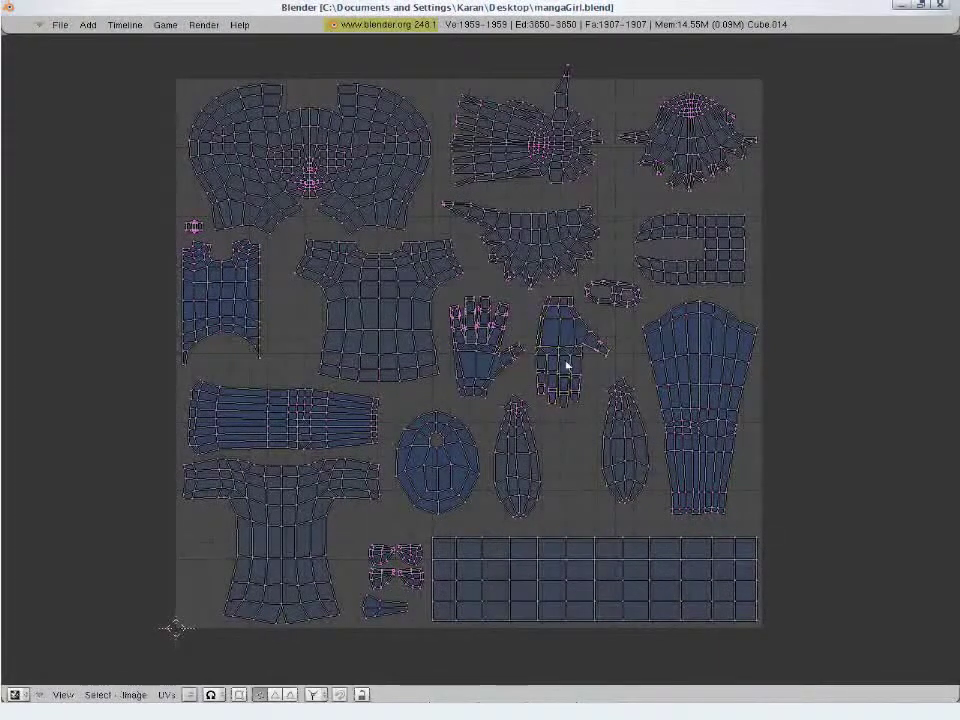
Move the fingers-down hand lower between the leaf-shaped islands and enlarge the spread-finger hand beside it
key("l")
key("g")
left_click(580, 411)
key("a")
key("l")
key("g")
left_click(519, 436)
key("s")
left_click(570, 278)
Scale up the scalloped hair island to fill the space above the hands
right_click(540, 253)
key("ctrl+l")
key("s")
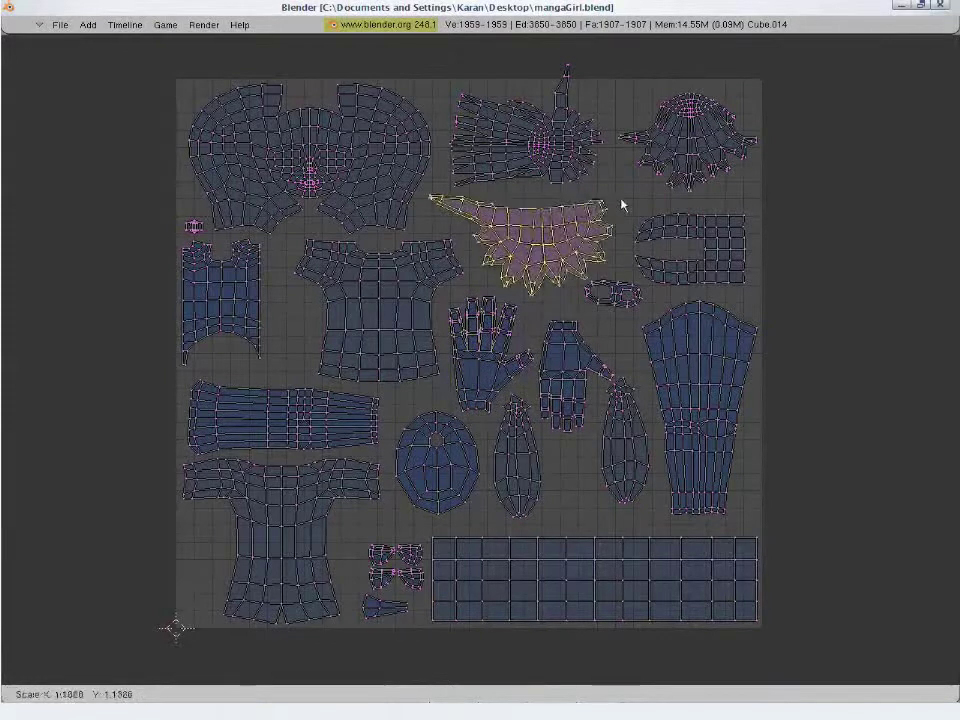
left_click(629, 202)
Move the small oval island between the fingers-down hand and the leg island and rotate it diagonally
key("l")
key("g")
left_click(630, 338)
key("r")
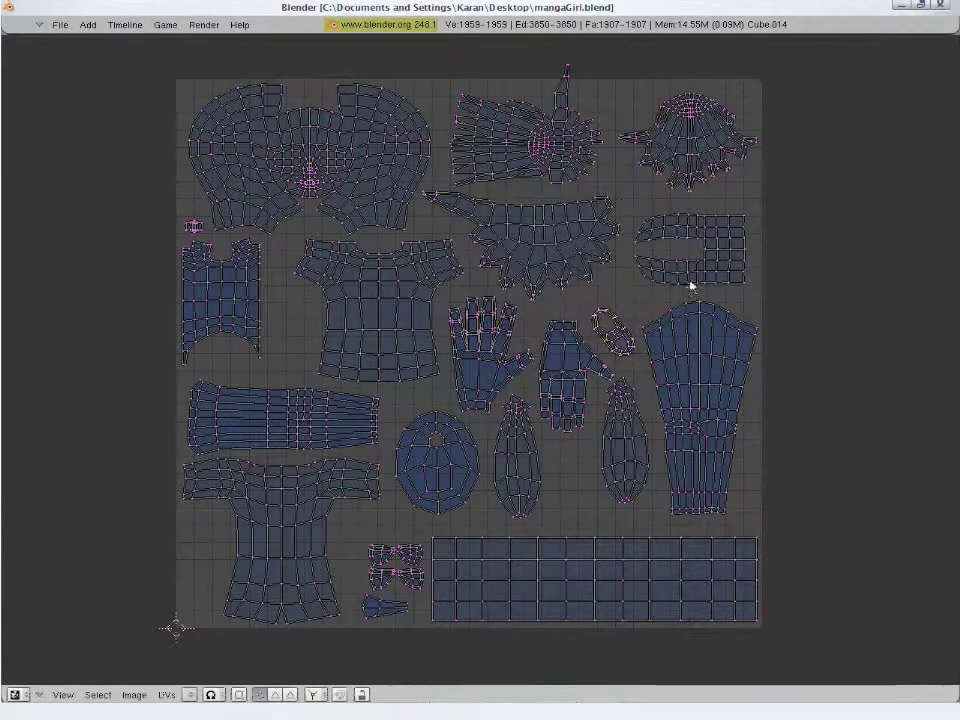
Scale up the U-shaped island above the leg island to fill its gap at the UV square's right edge
right_click(690, 287)
key("ctrl+l")
key("s")
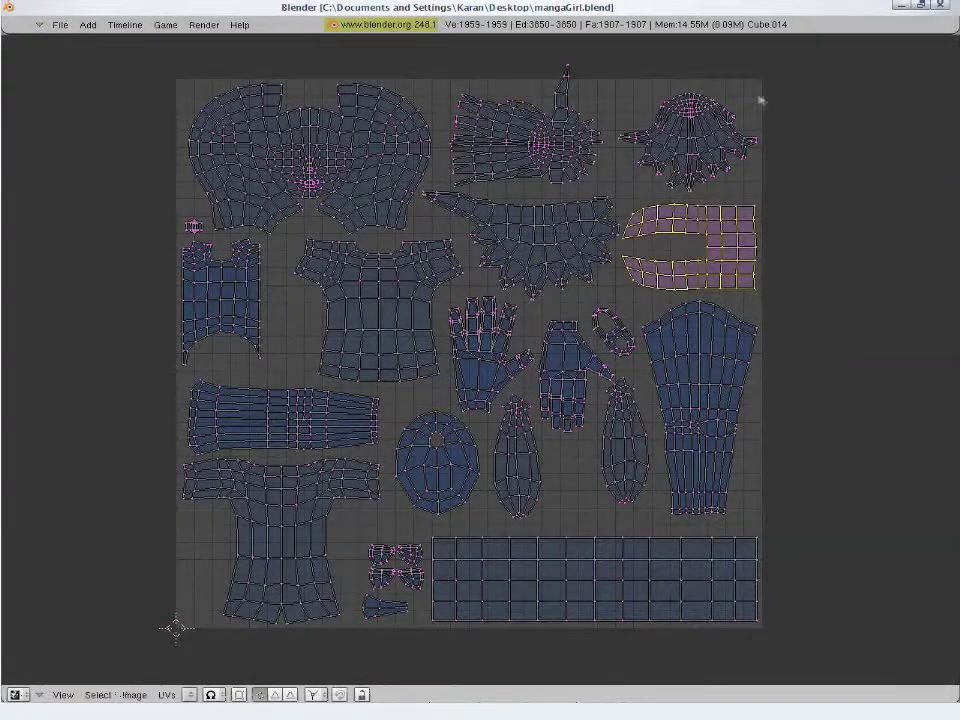
key("r")
key("Escape")
Enlarge the fan-shaped hair island and fit it into the UV square's upper-right corner
right_click(714, 150)
key("ctrl+l")
key("g")
left_click(688, 116)
key("s")
left_click(726, 231)
key("g")
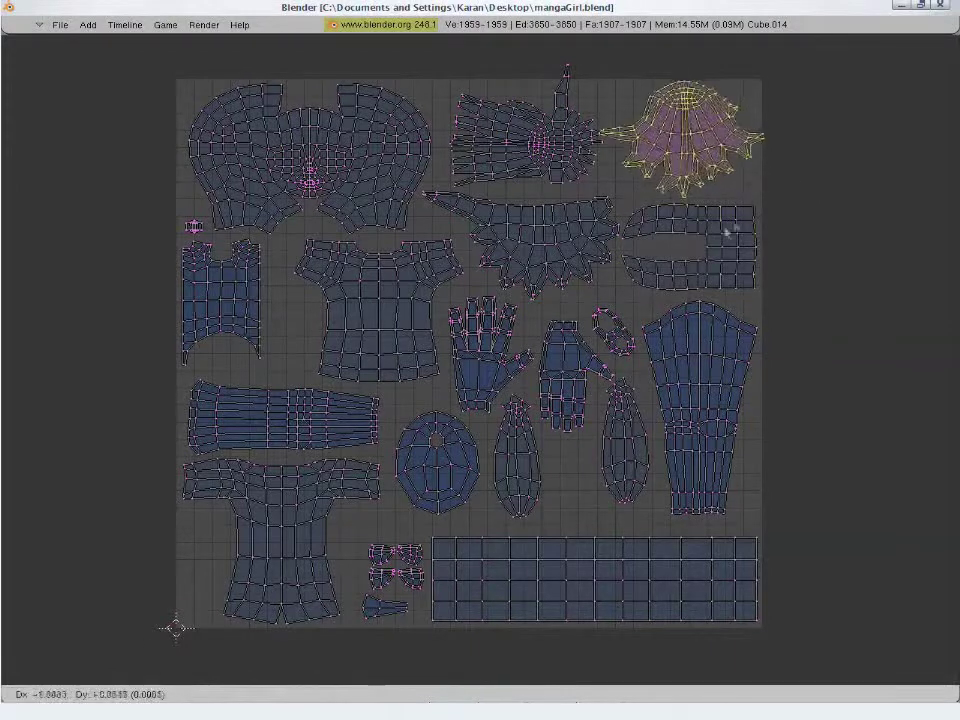
left_click(724, 233)
Shift the spiked hair island left, away from the fan-shaped island
key("l")
key("r")
key("Escape")
key("g")
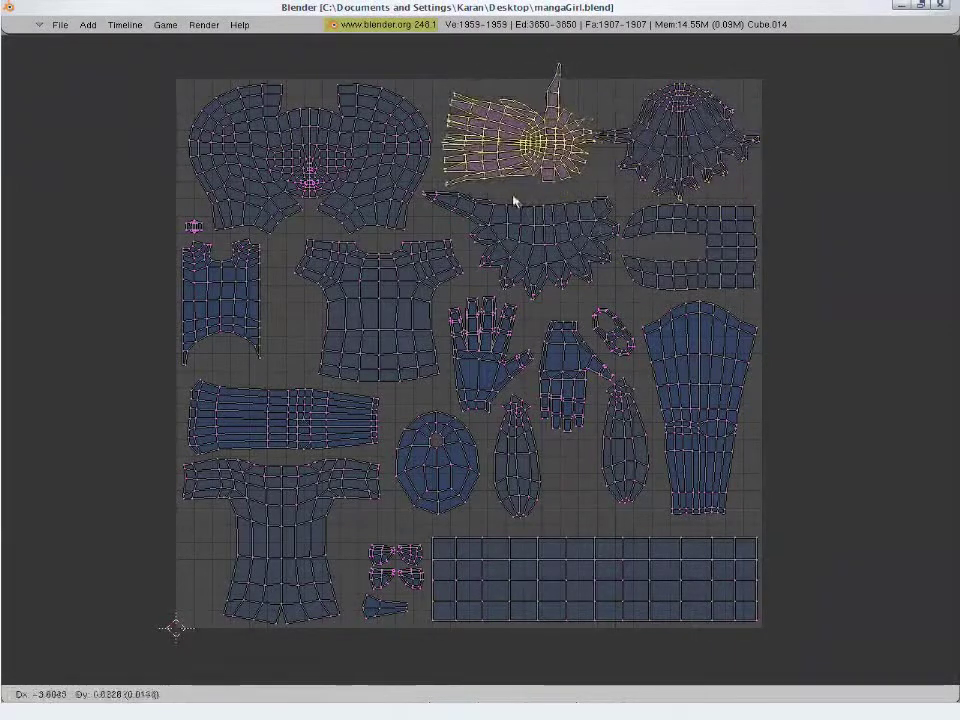
Use synced selection to isolate the spike protruding above the UV square and the pointed tail of the scalloped island
key("a")
key("b")
left_click_drag(540, 47, 569, 111)
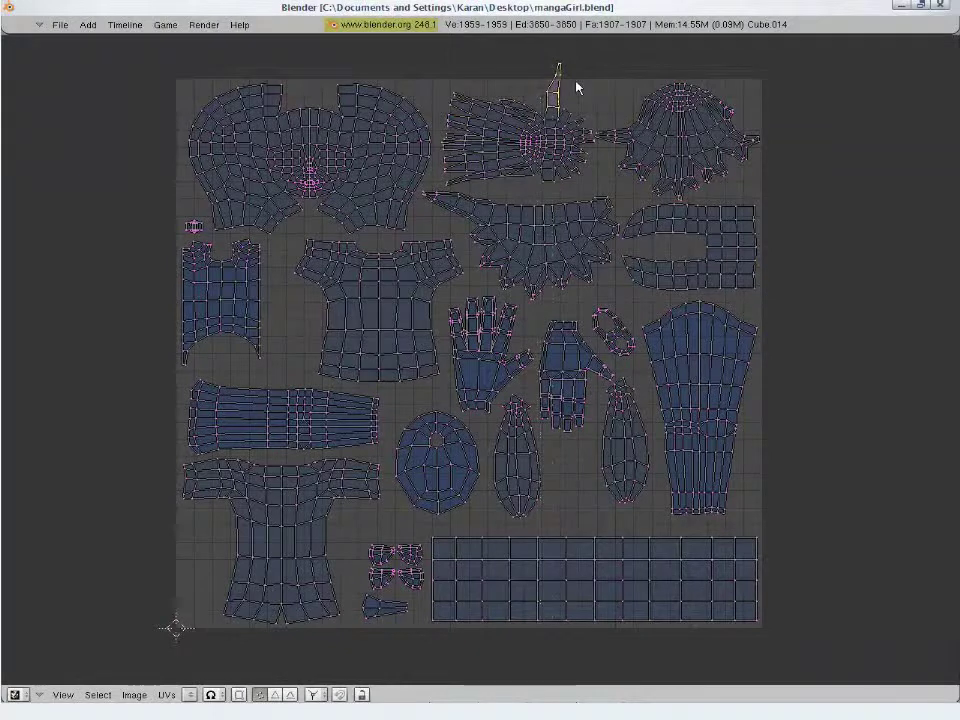
key("c")
key("a")
key("b")
left_click_drag(541, 52, 584, 90)
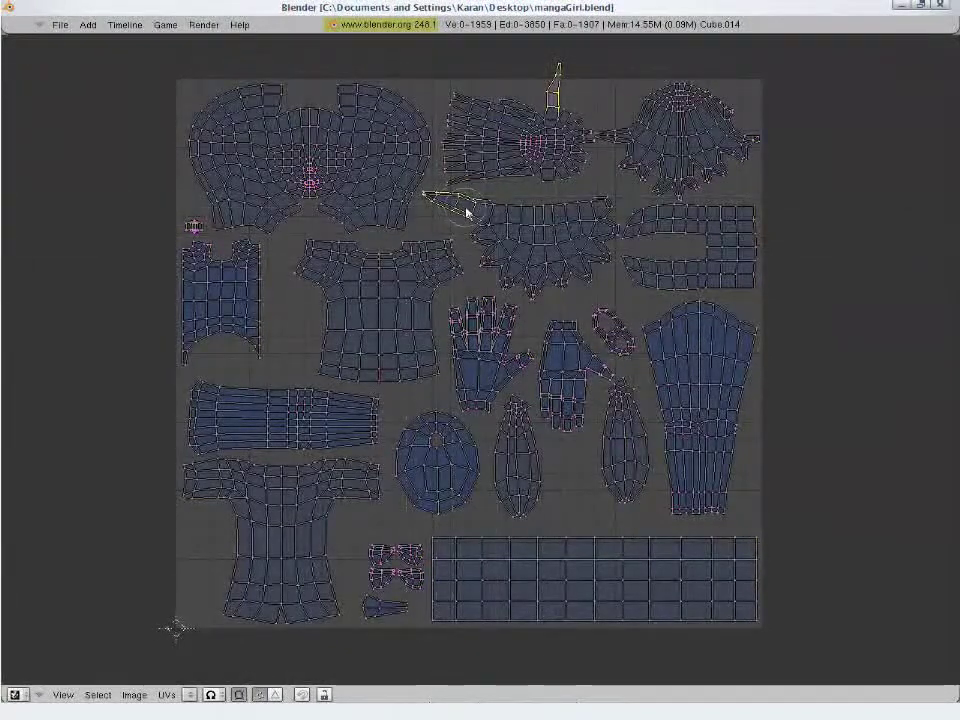
key("c")
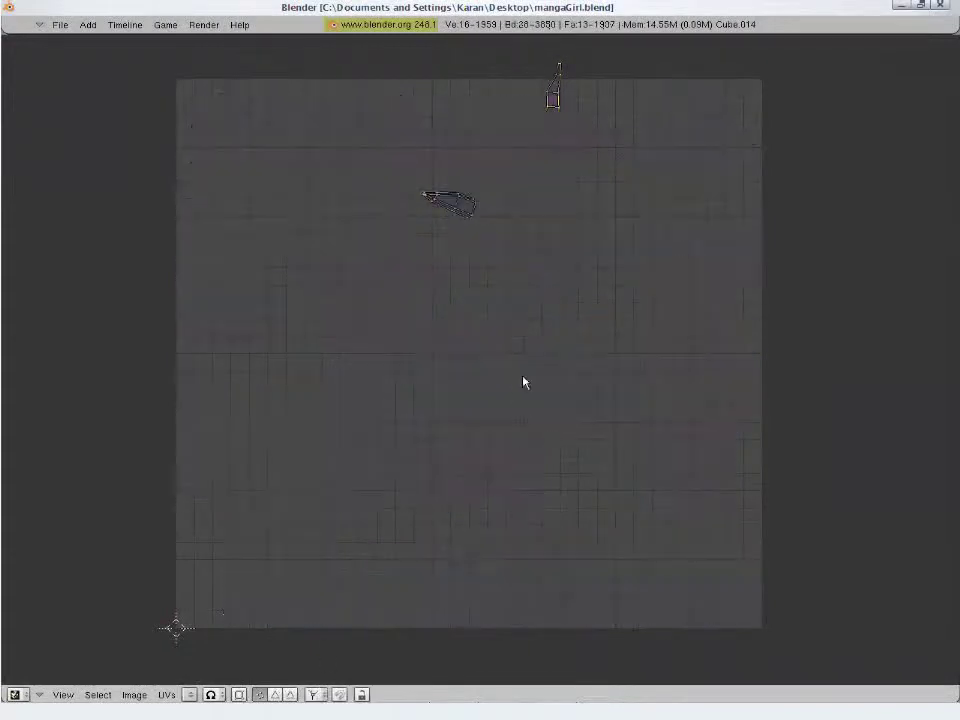
left_click(240, 694)
key("ctrl+w")
left_click(521, 436)
Return to the split layout, select the entire mesh in the 3D view, and maximise the UV editor again
key("ctrl+Down")
scroll(624, 394, "down", 4)
key("alt+Tab")
scroll(761, 135, "up", 2)
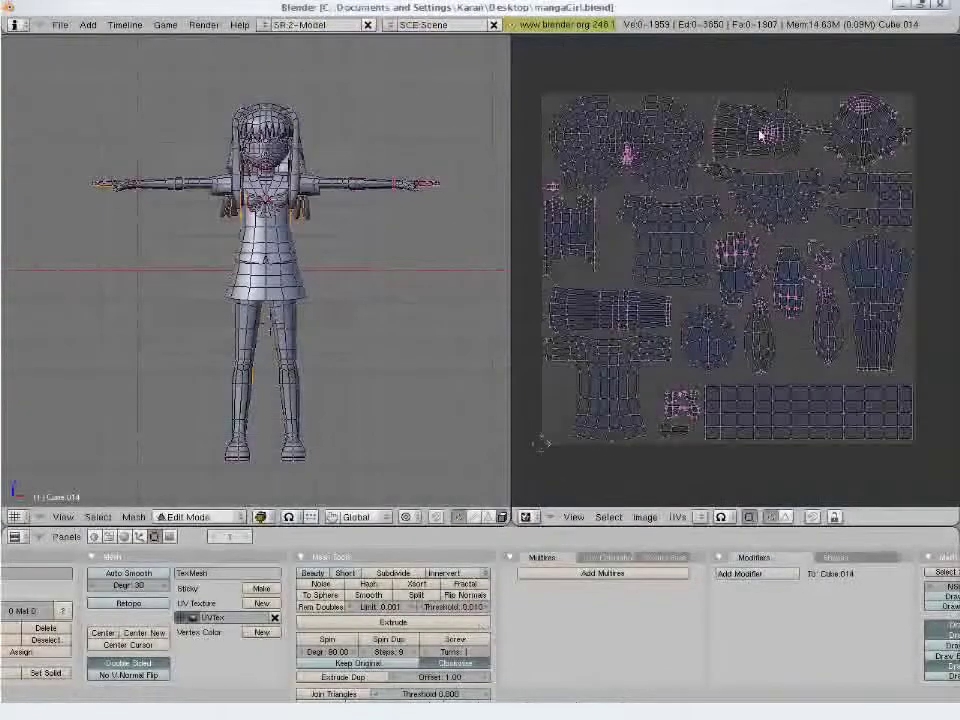
key("ctrl+Up")
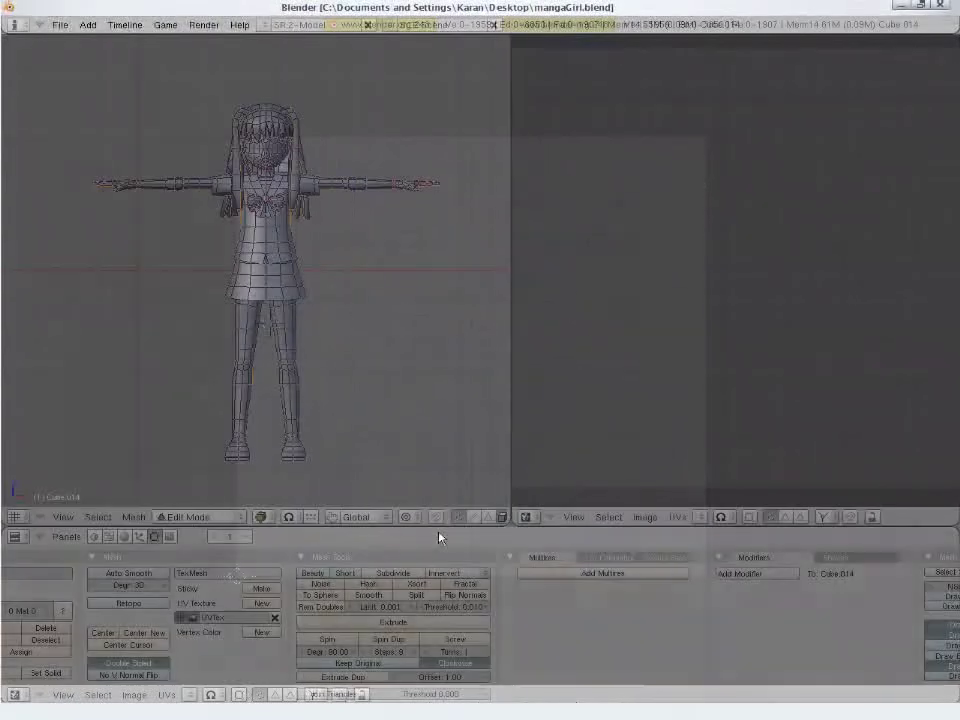
key("a")
scroll(696, 330, "down", 3)
key("ctrl+Up")
scroll(643, 332, "up", 3)
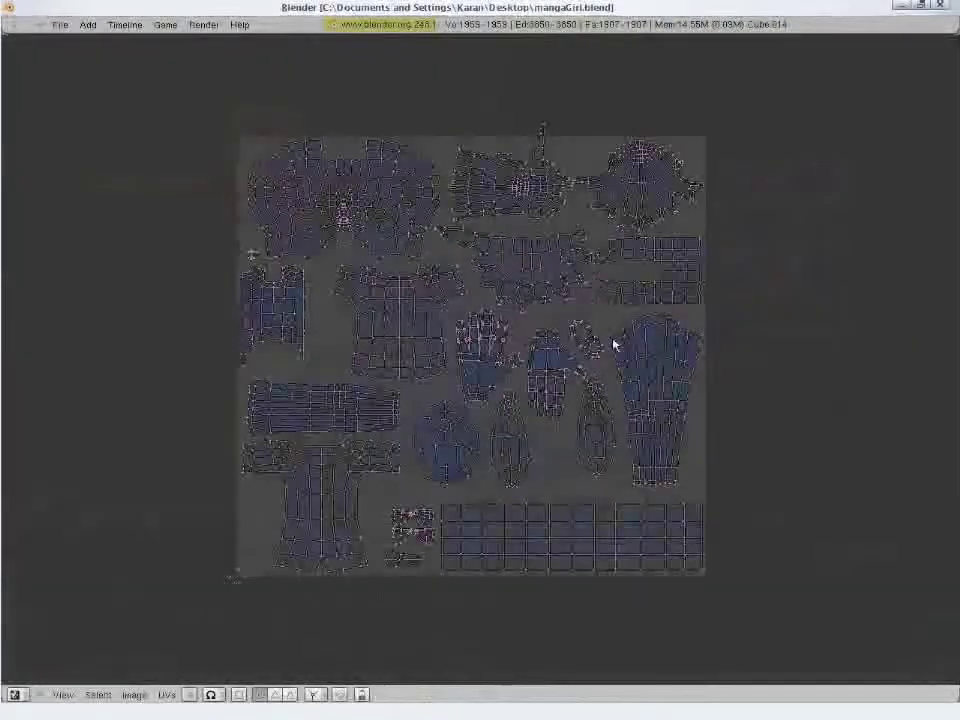
Turn the hair island with the protruding spike about half a turn, then shrink and reposition it inside the UV square
key("l")
key("r")
left_click(484, 79)
key("g")
left_click(401, 306)
key("r")
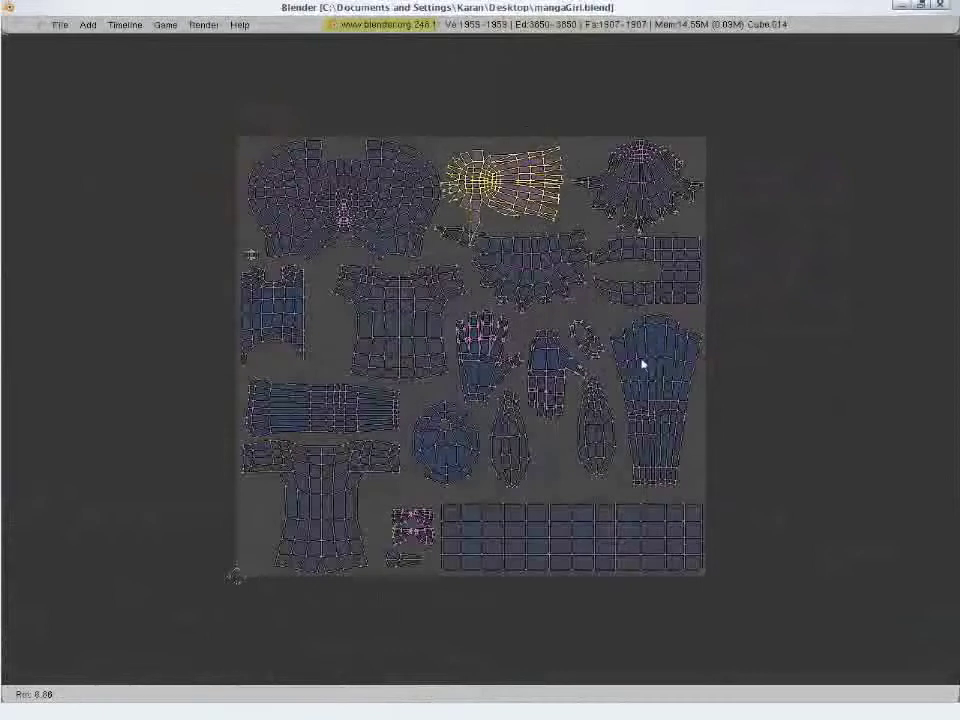
left_click(642, 365)
key("s")
left_click(716, 345)
key("s")
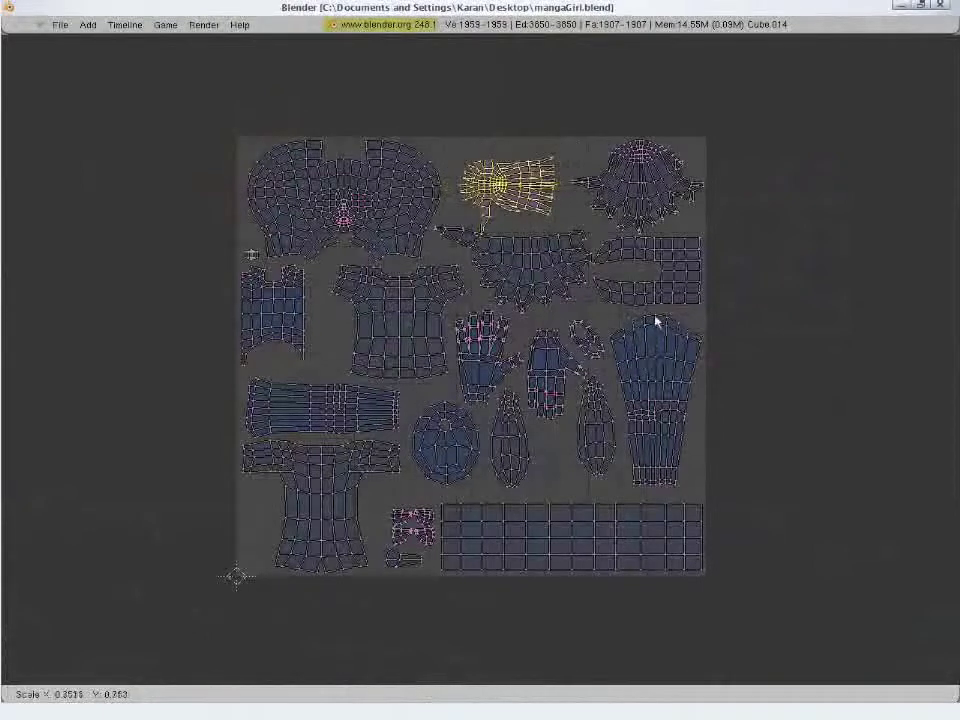
left_click(490, 168)
Enlarge the fan-shaped hair island and shift it left, closer to the spiked island
key("l")
key("r")
left_click(788, 268)
key("s")
left_click(808, 276)
key("g")
left_click(786, 279)
Shrink the scalloped hair island slightly and lower it away from the fan-shaped island
key("l")
key("g")
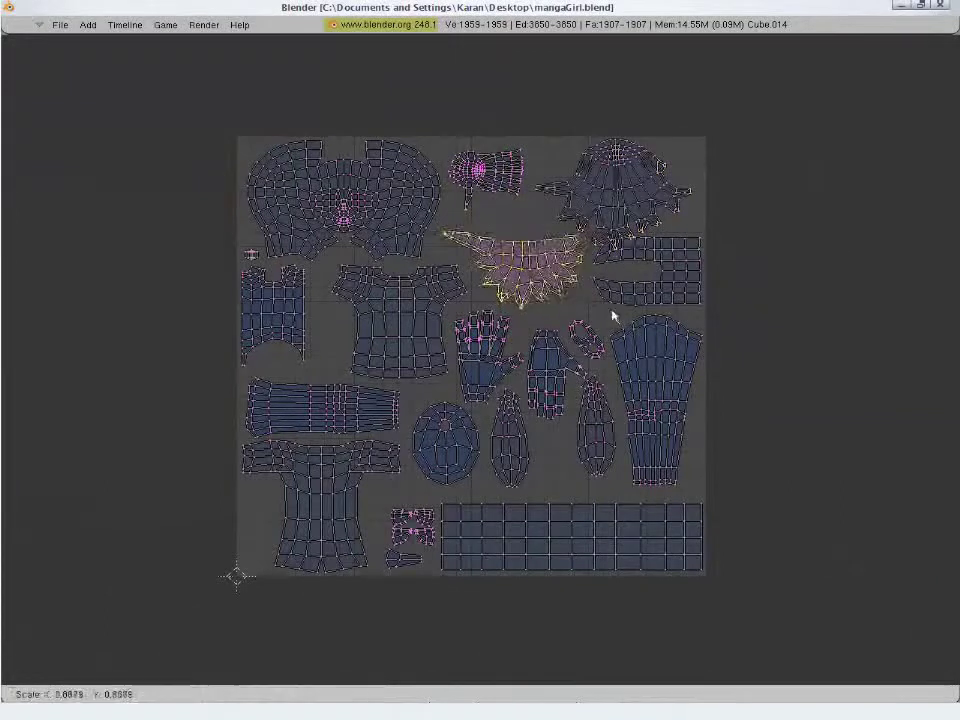
left_click(626, 430)
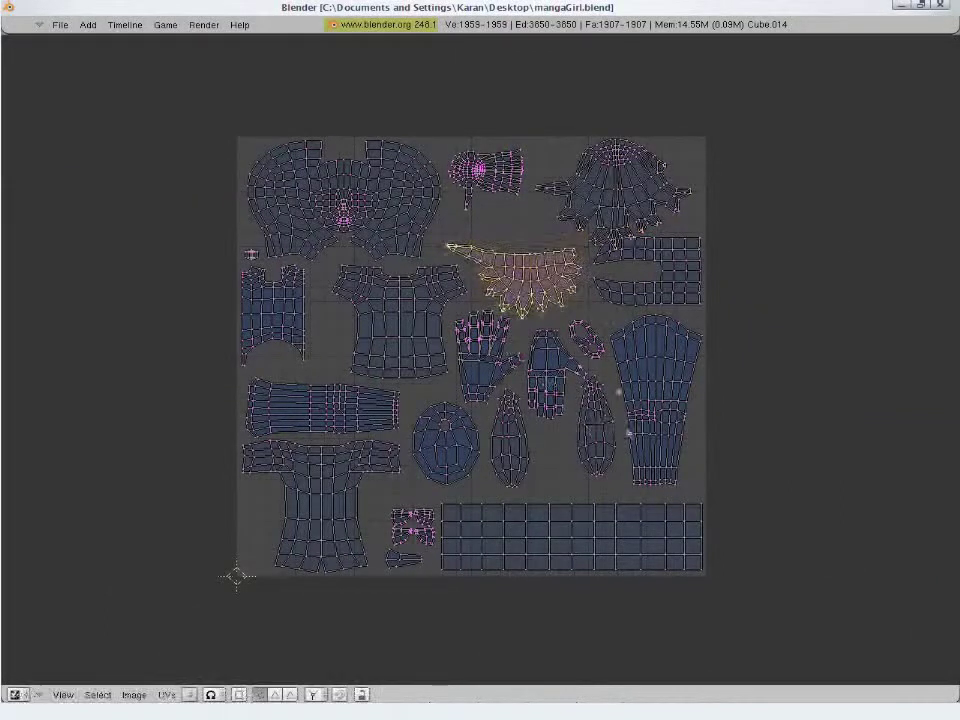
Park the small spiked hair island outside the UV square and move the fan-shaped island left into the freed space
key("l")
key("g")
left_click(808, 220)
key("a")
key("l")
key("g")
left_click(543, 200)
key("s")
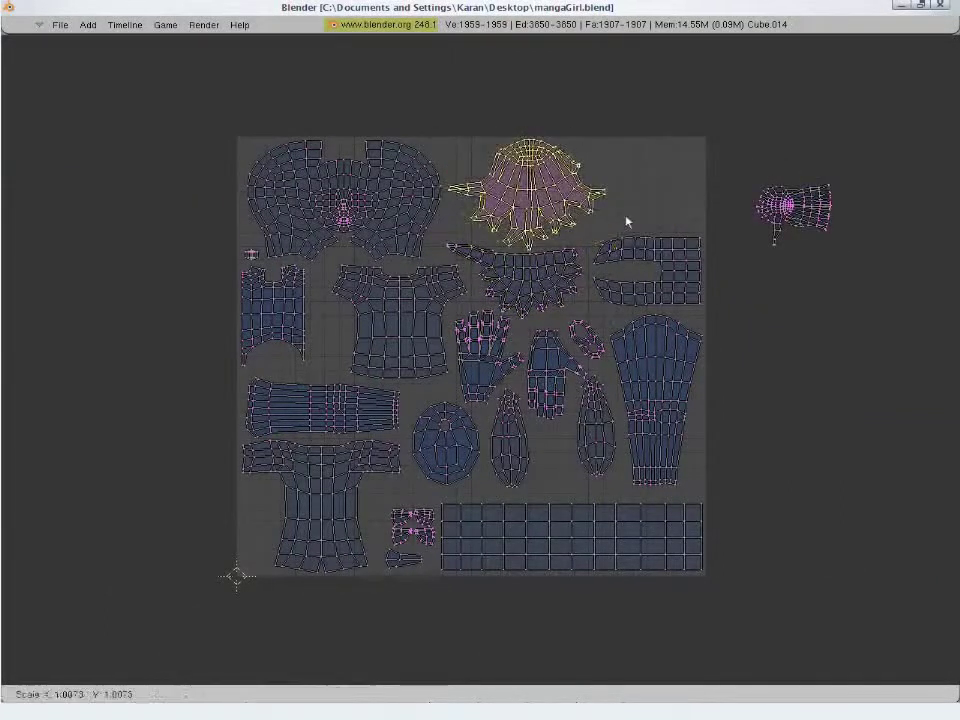
left_click(627, 223)
key("a")
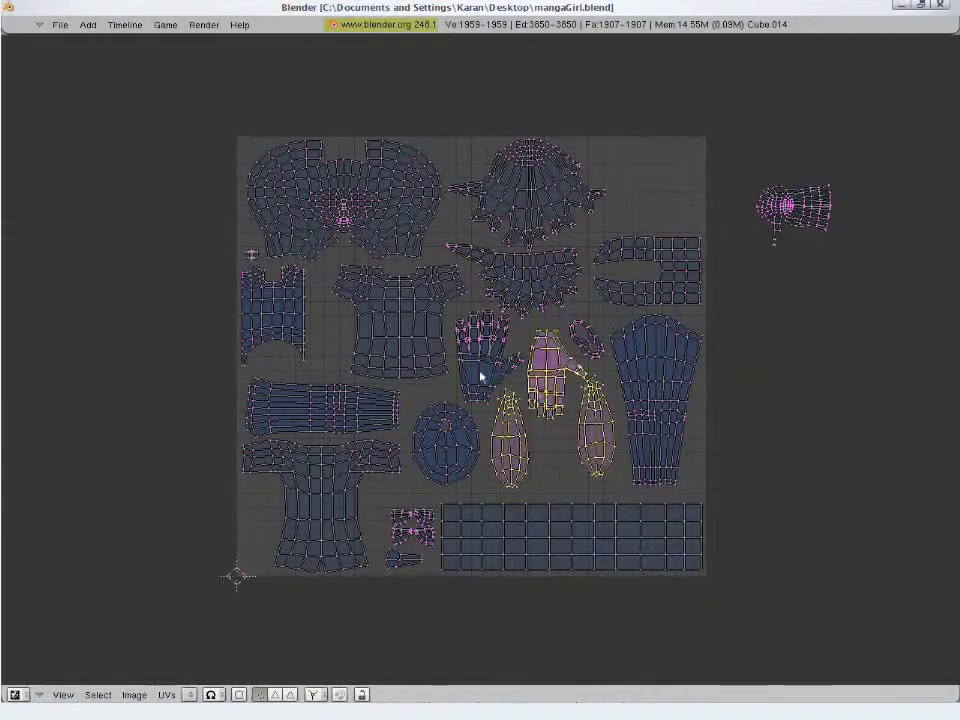
Lower the hand and teardrop-shaped islands and shift the oval island down and left
key("l")
key("g")
left_click(521, 506)
key("a")
key("l")
key("g")
left_click(455, 478)
Lower the scalloped island a little more and slightly enlarge the fan-shaped island above it
key("l")
key("a")
key("l")
key("g")
left_click(573, 374)
key("a")
key("l")
key("s")
left_click(640, 297)
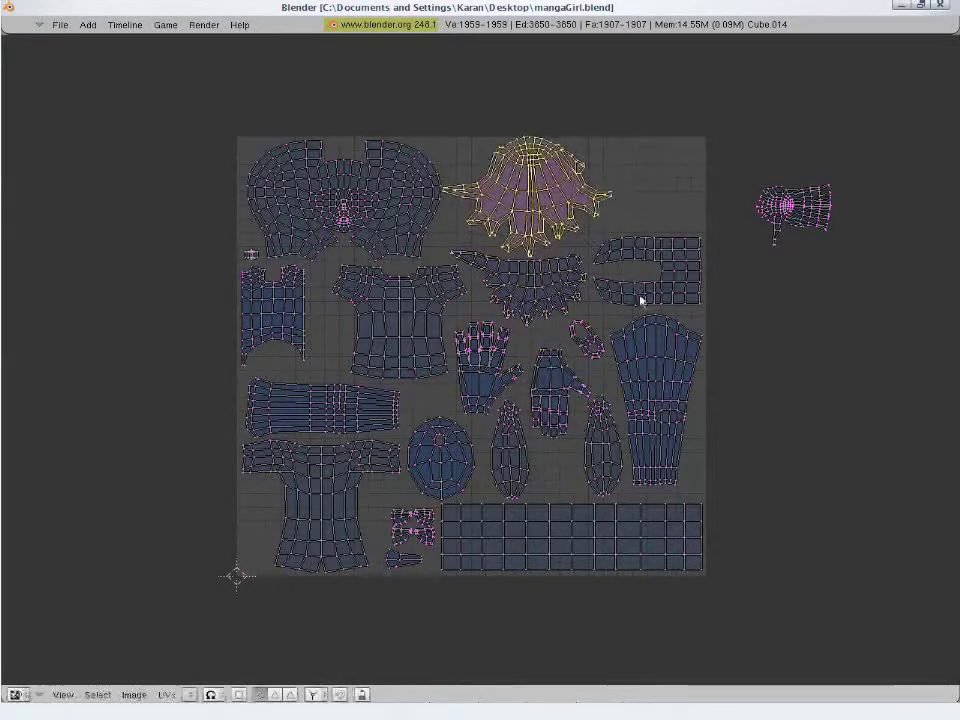
Move the parked hair island into the UV square's upper-right corner and rotate it so its spike points left
key("a")
key("l")
key("g")
left_click(641, 195)
key("r")
key("r")
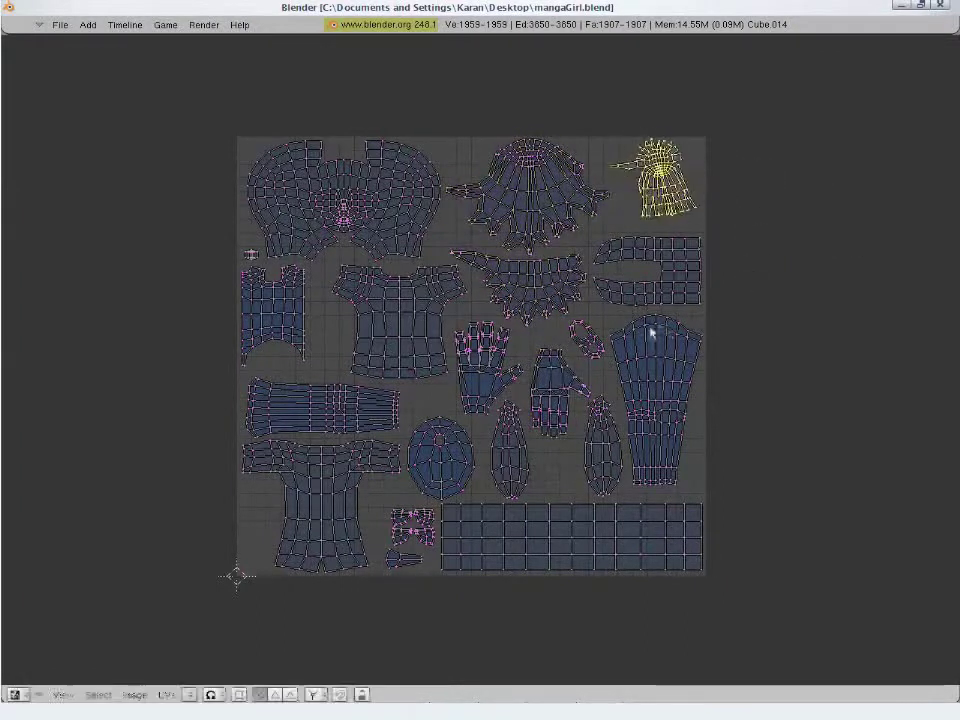
left_click(796, 307)
key("a")
Restore the split layout, then save the model over the existing file and return to Object Mode
key("ctrl+Down")
key("ctrl+w")
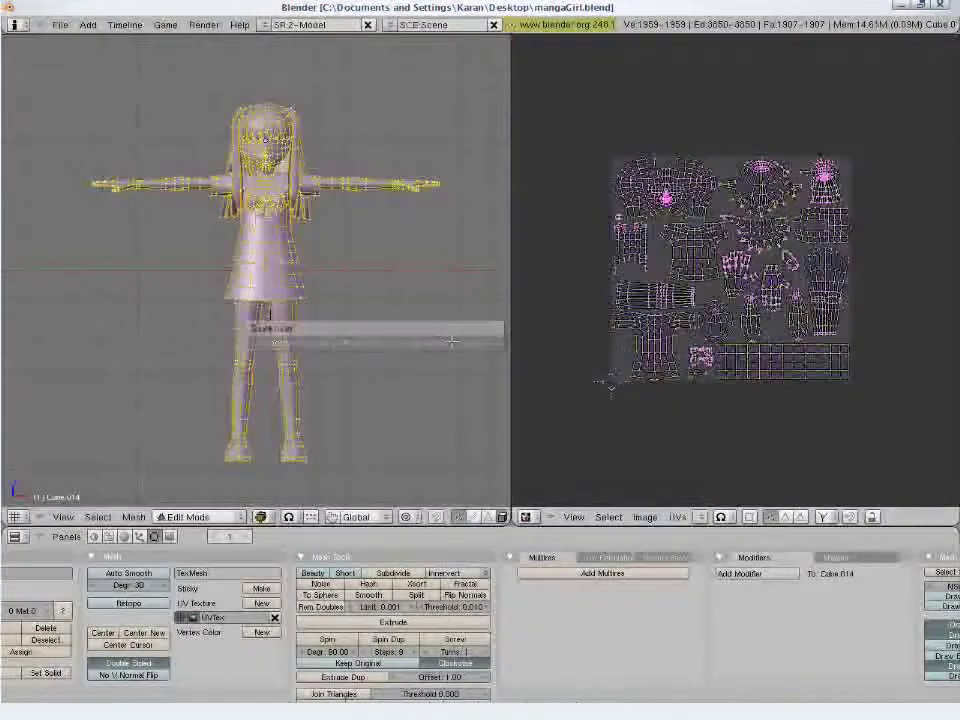
left_click(440, 330)
key("Tab")
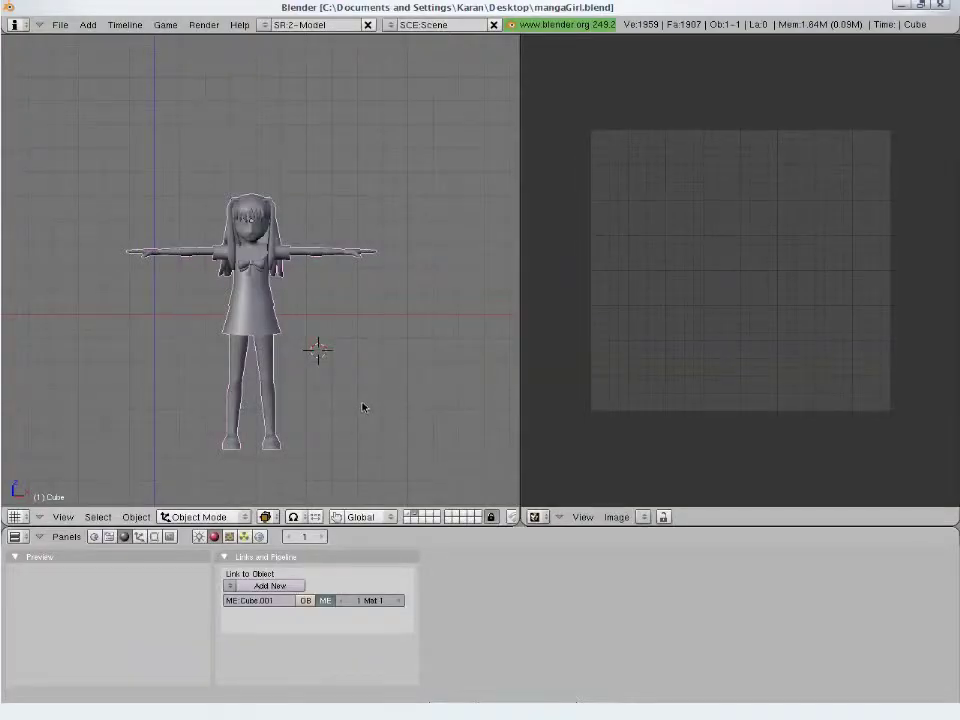
Select the girl's entire mesh in Edit Mode and create a new black 1024 × 1024 image for its UV layout
mouse_move(362, 405)
middle_mouse_down("shift")
mouse_move(362, 362)
mouse_move(363, 392)
middle_mouse_up("shift")
scroll(362, 362, "up", 2)
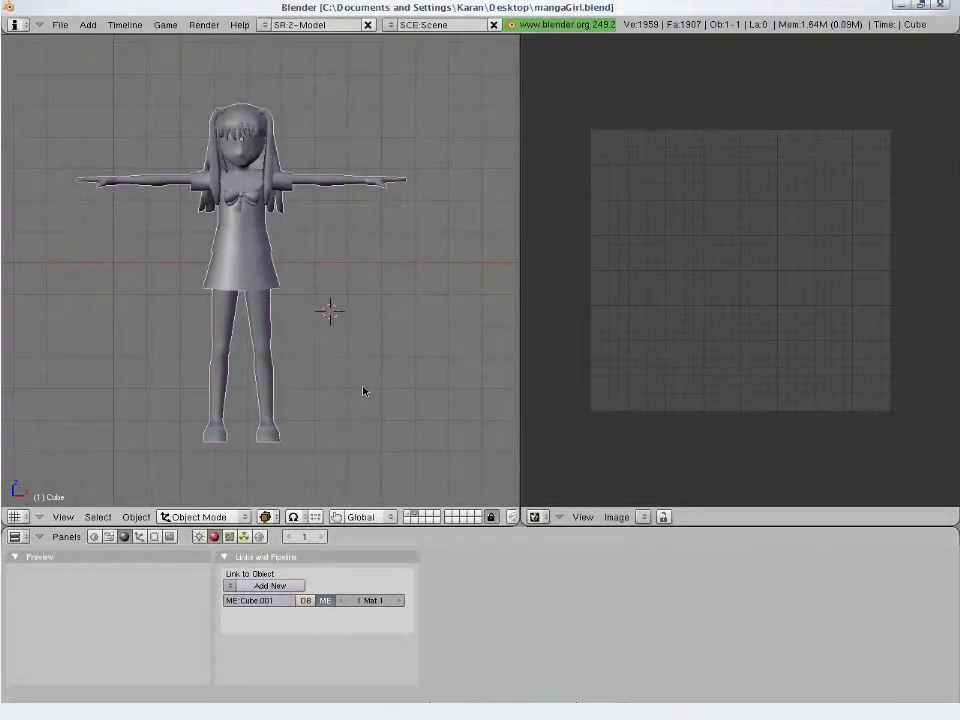
key("Tab")
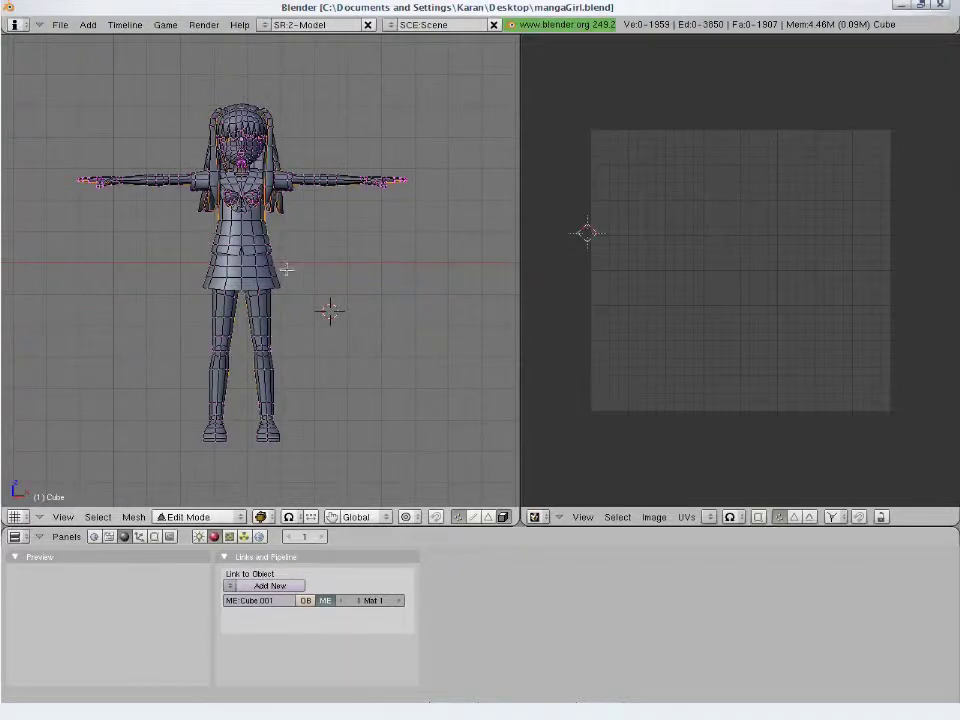
key("a")
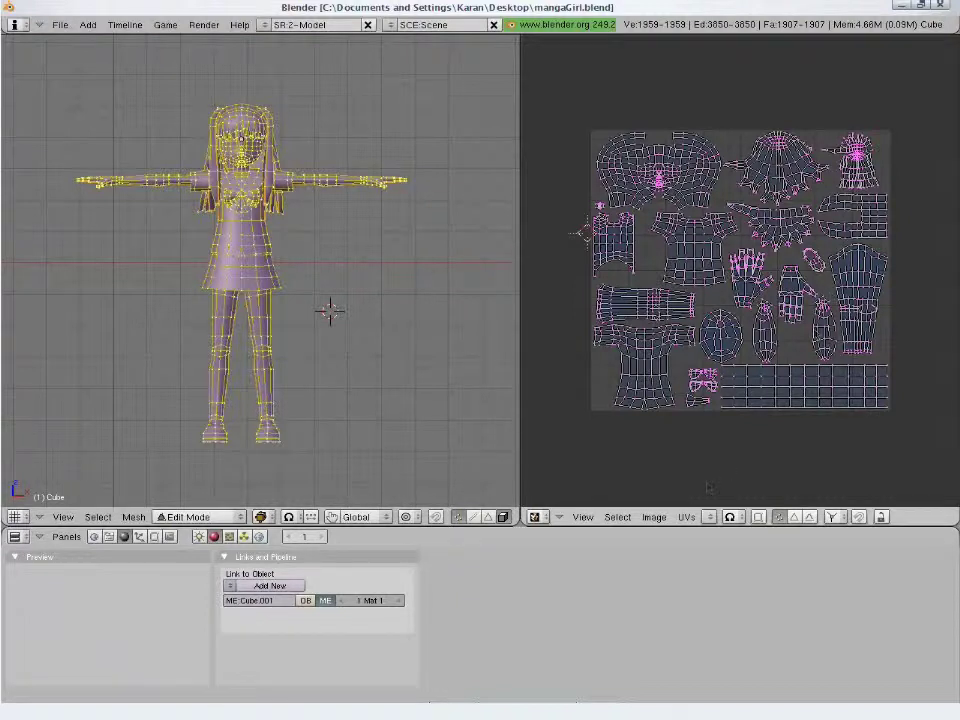
left_click(654, 517)
left_click(660, 506)
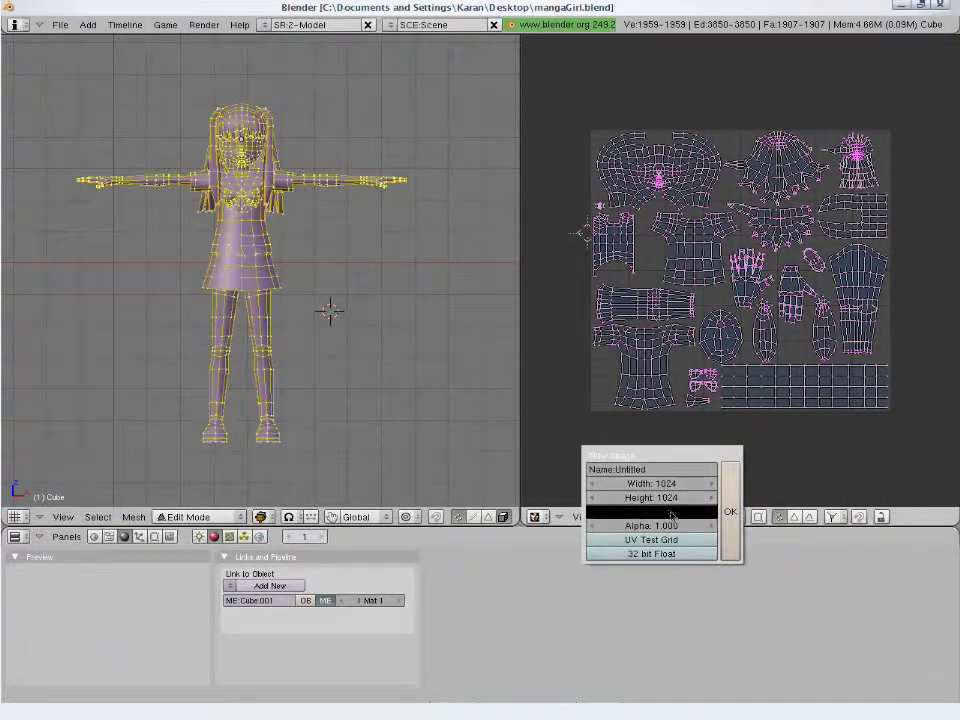
left_click(671, 514)
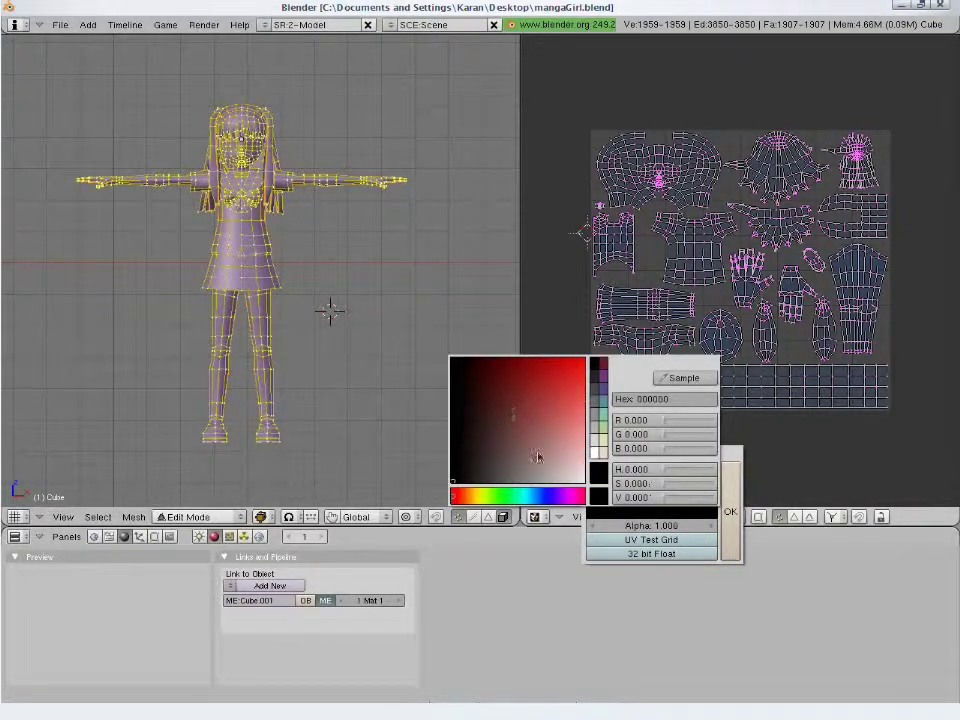
left_click(730, 508)
scroll(723, 415, "down", 5)
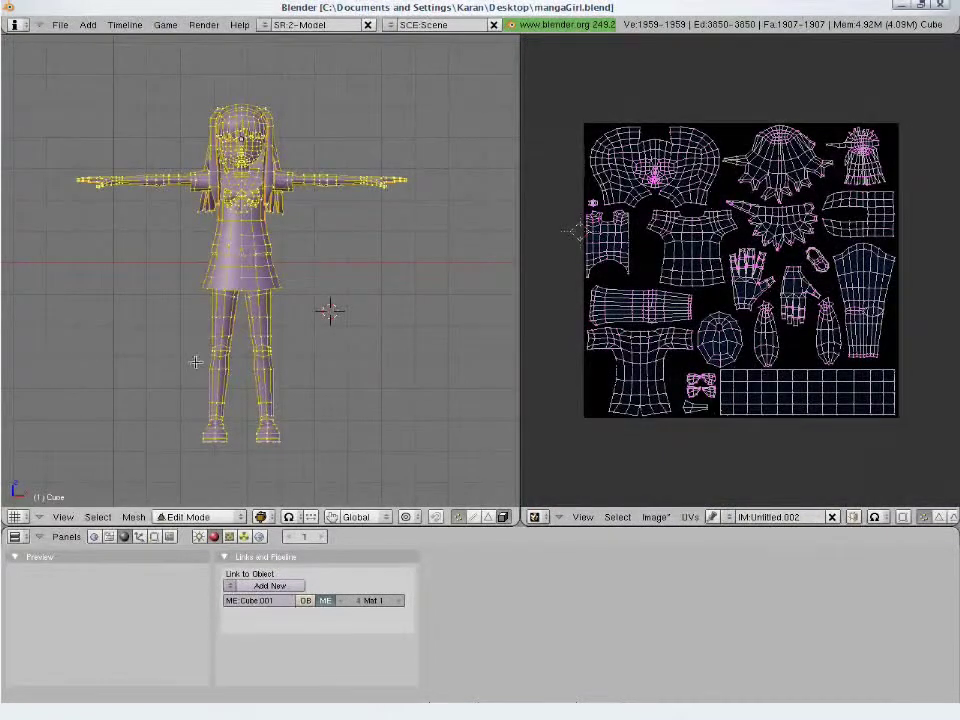
Return to Object Mode and switch the 3D view to textured shading
key("Tab")
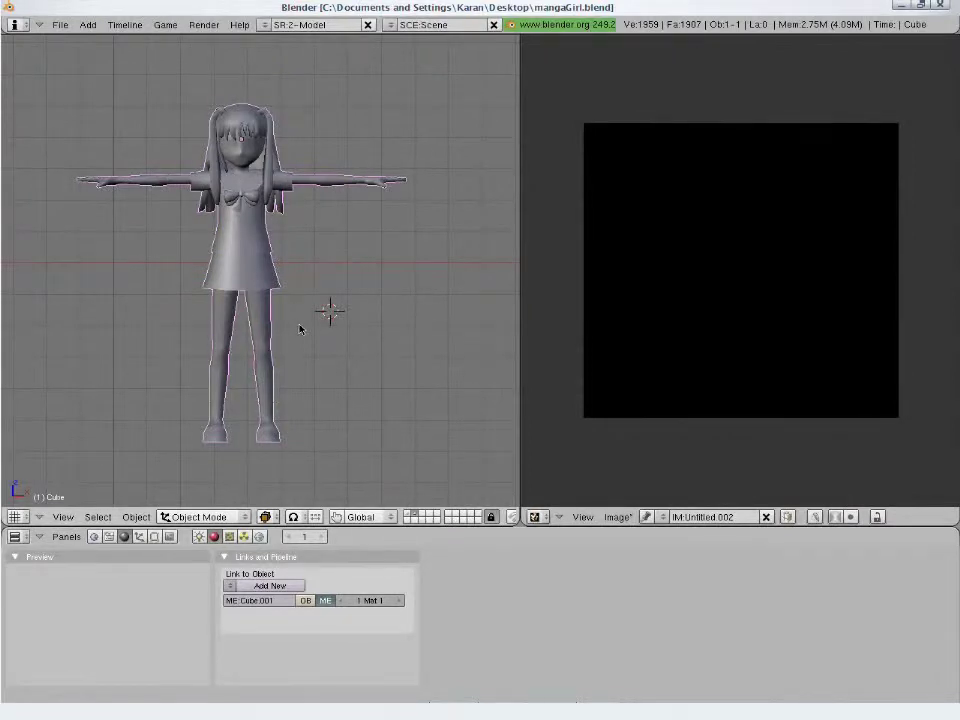
key("alt+z")
middle_click_drag(299, 326, 285, 290)
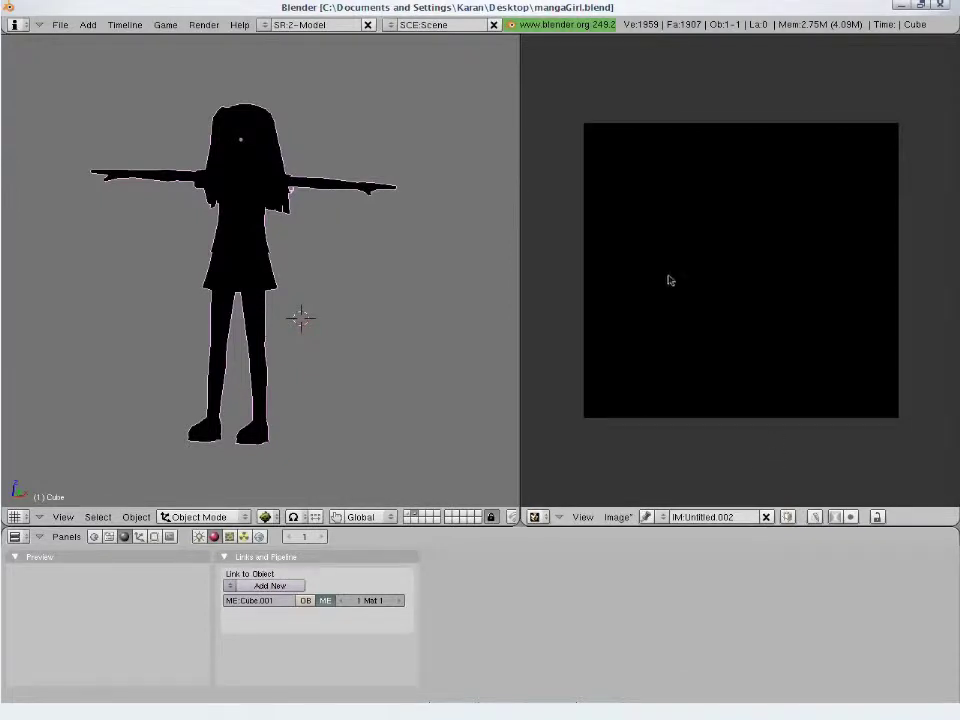
Enable image painting in the UV editor and move the Image Paint settings to the right
left_click(816, 517)
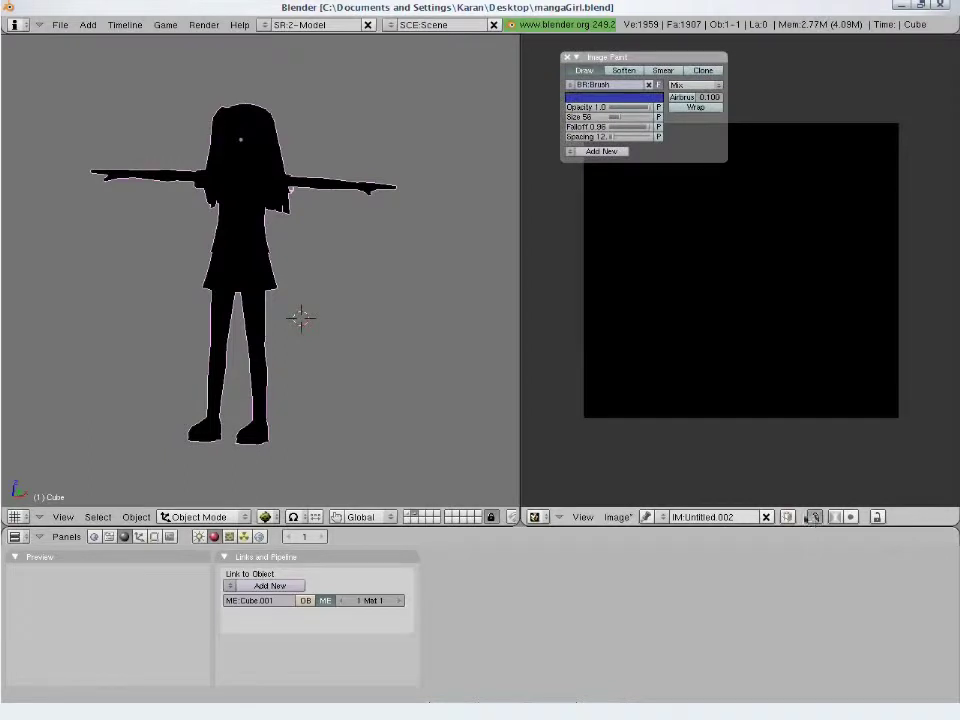
left_click_drag(653, 60, 765, 60)
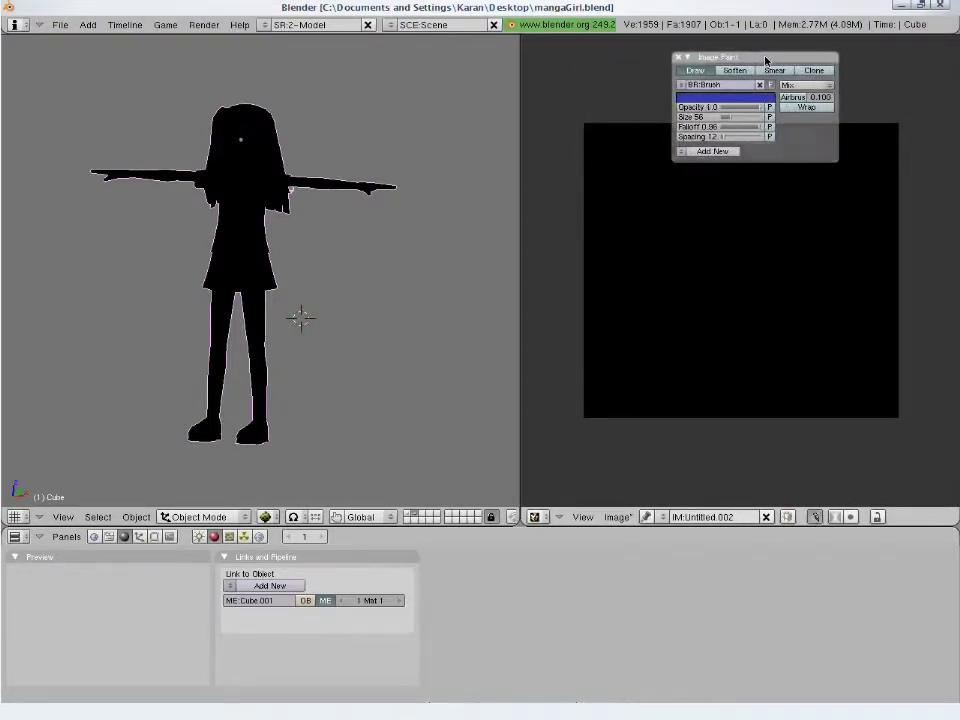
key("c")
key("c")
key("c")
key("c")
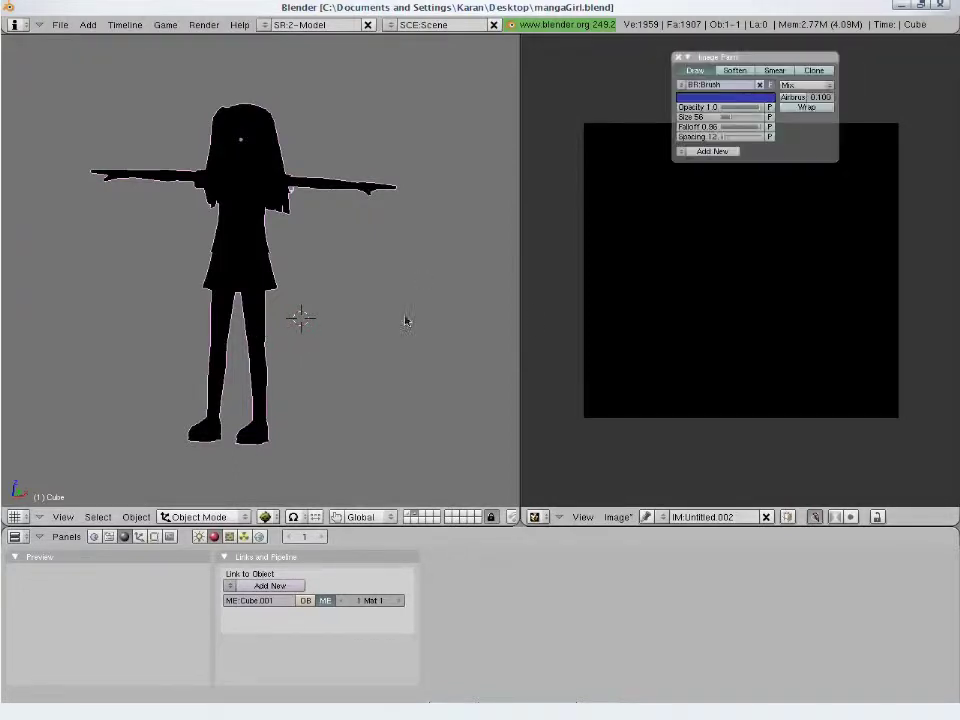
Show the UV layout in Edit Mode, set the brush colour to skin tone FFE6A8, and paint over the leg island
key("Tab")
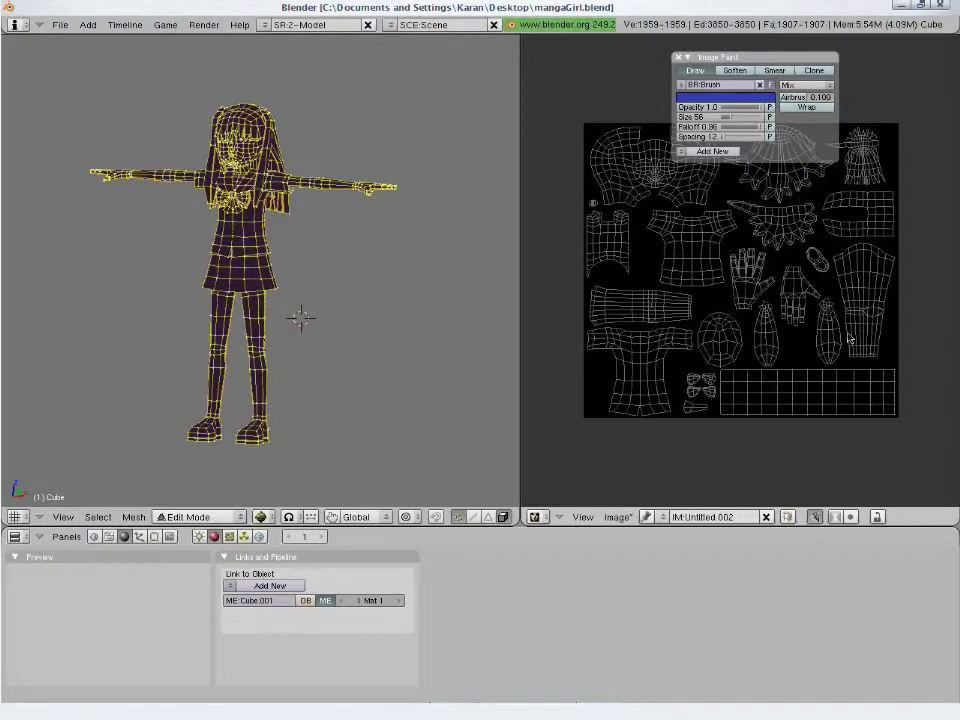
scroll(636, 258, "up", 3)
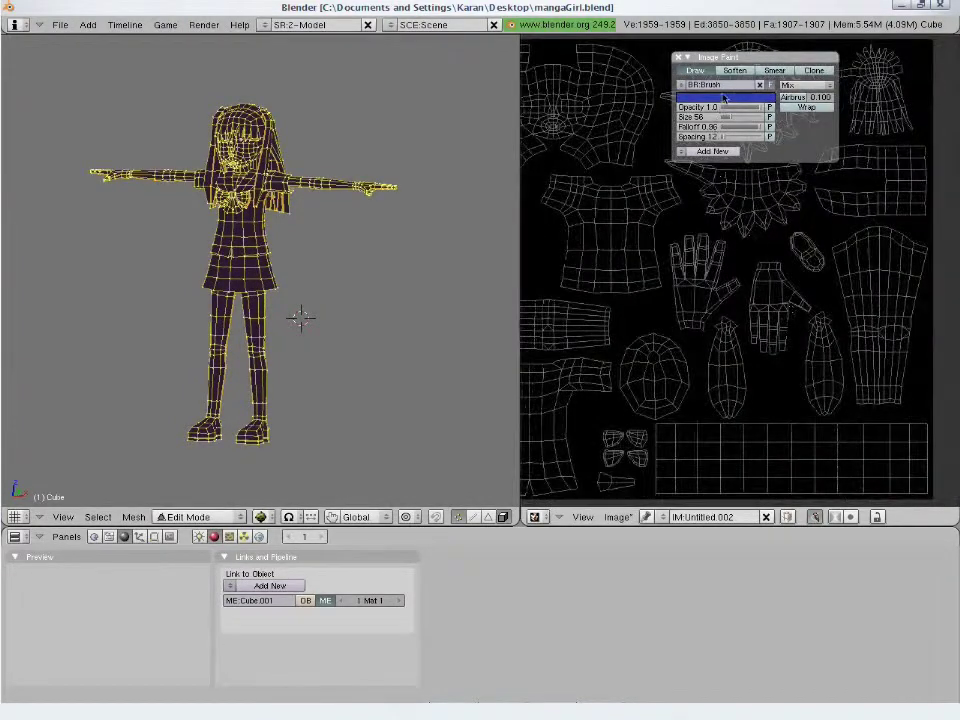
left_click(720, 98)
left_click(602, 201)
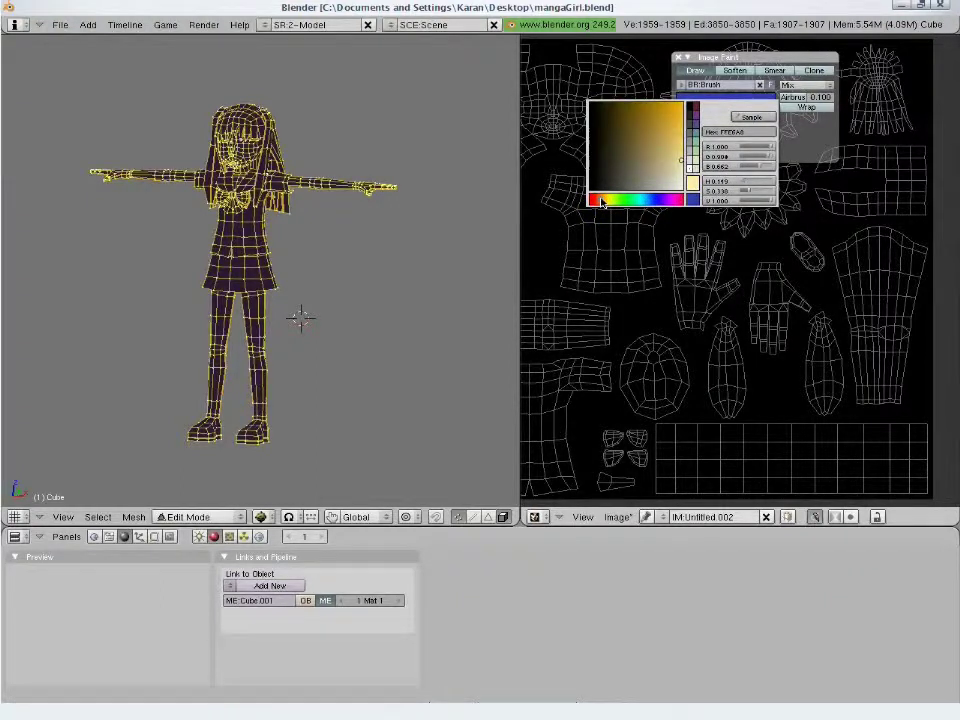
mouse_move(892, 281)
left_mouse_down()
mouse_move(894, 400)
mouse_move(866, 396)
mouse_move(860, 270)
mouse_move(846, 238)
mouse_move(900, 226)
mouse_move(937, 270)
mouse_move(885, 240)
mouse_move(881, 326)
mouse_move(890, 272)
left_mouse_up()
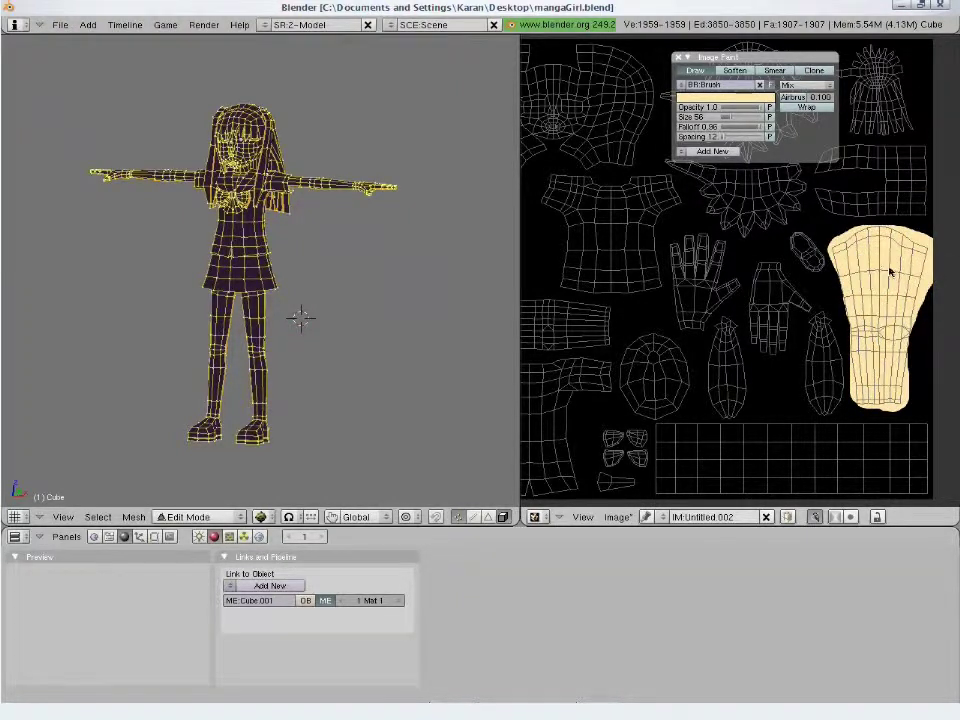
Leave Edit Mode and switch the model to Texture Paint mode
key("Tab")
middle_click_drag(242, 290, 210, 220)
left_click(199, 516)
left_click(195, 446)
Try painting the arms and hands with the skin colour directly on the 3D model
scroll(313, 325, "up", 1)
scroll(313, 325, "up", 2)
mouse_move(322, 140)
left_mouse_down()
mouse_move(364, 122)
mouse_move(485, 133)
left_mouse_up()
middle_click_drag(394, 154, 311, 328)
mouse_move(307, 330)
left_mouse_down()
mouse_move(289, 279)
mouse_move(354, 382)
left_mouse_up()
mouse_move(354, 382)
middle_mouse_down()
mouse_move(362, 329)
mouse_move(200, 220)
middle_mouse_up()
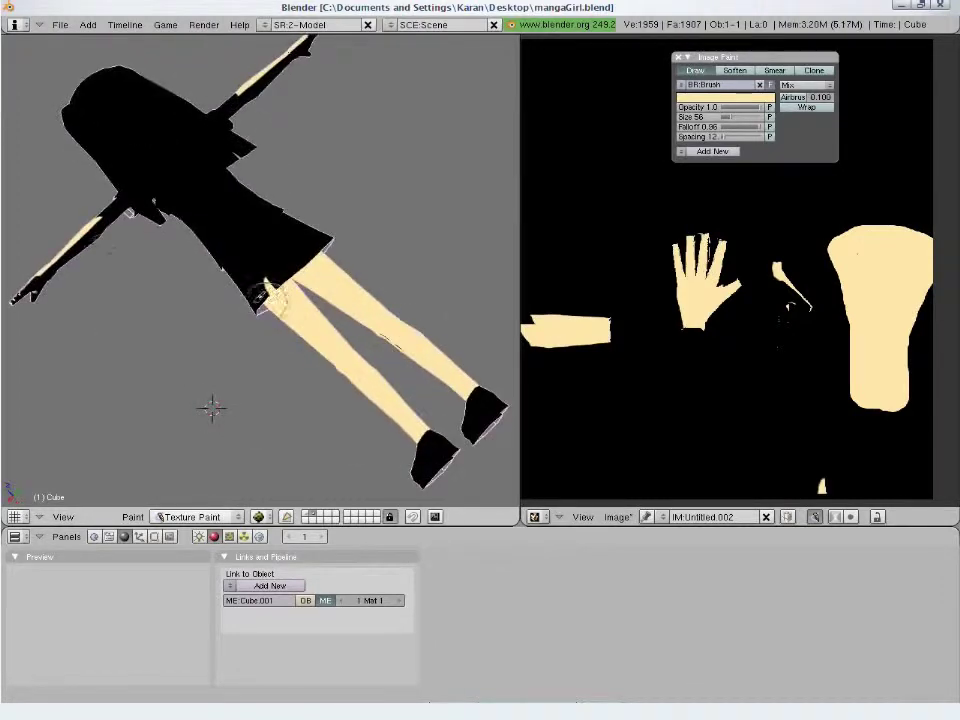
Try filling the second hand island in the UV image, then check the model from the front in Texture Paint mode
key("Tab")
mouse_move(777, 300)
left_mouse_down()
mouse_move(772, 350)
mouse_move(788, 297)
mouse_move(800, 292)
mouse_move(762, 303)
mouse_move(762, 342)
left_mouse_up()
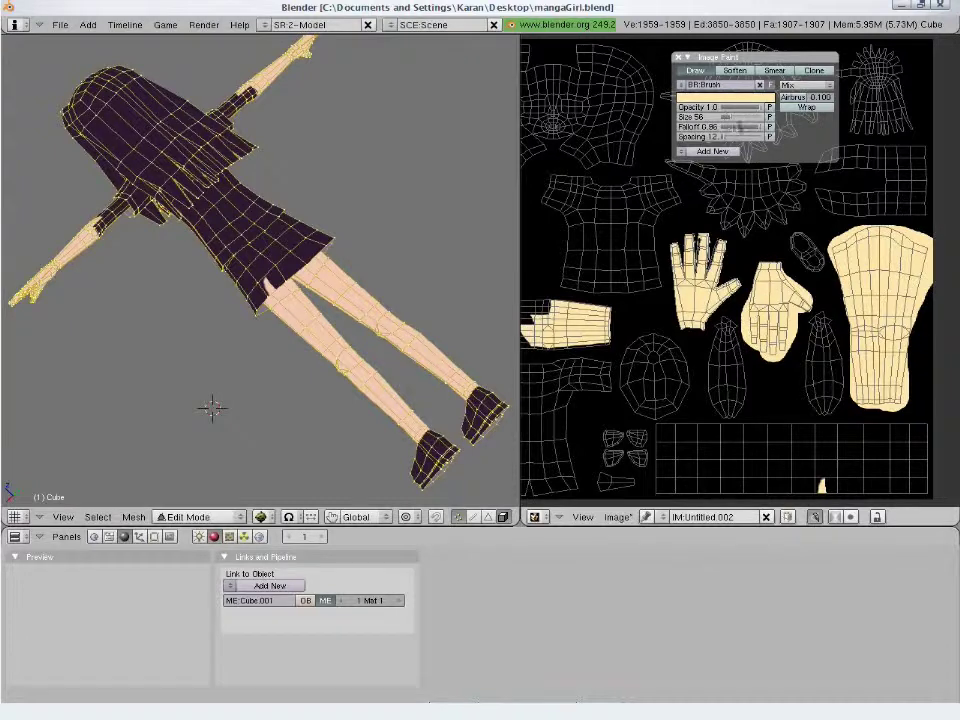
scroll(713, 271, "down", 4)
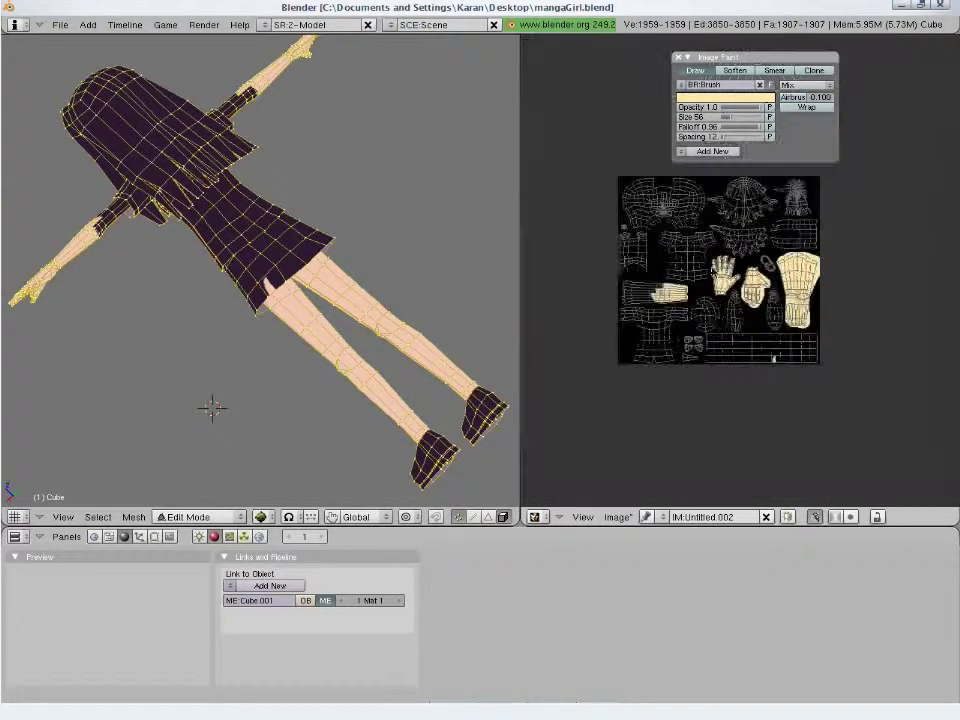
key("KP_1")
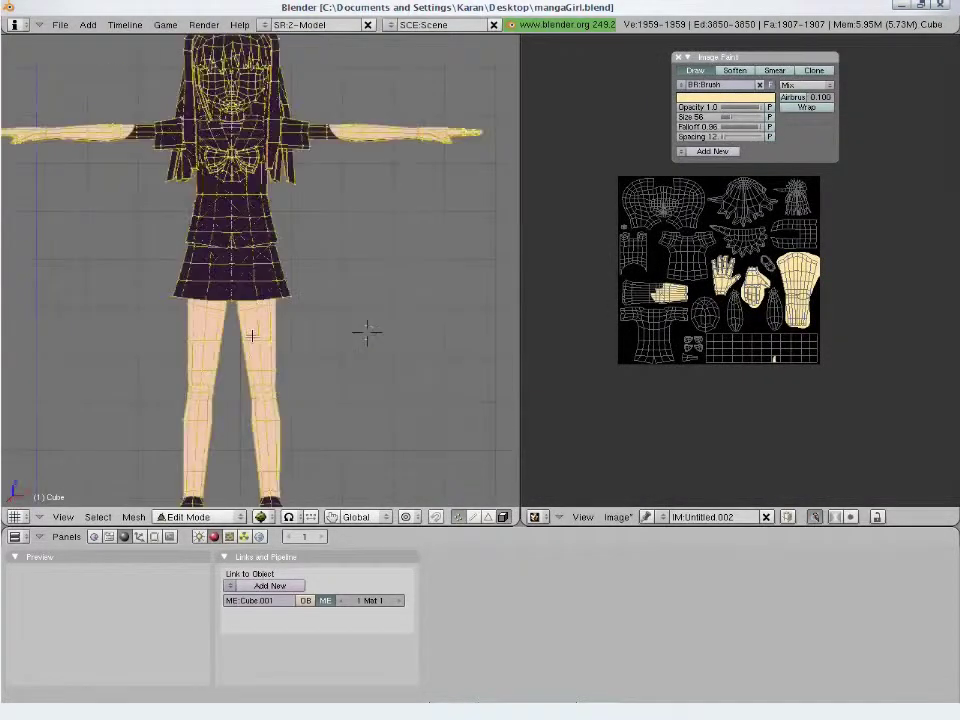
key("Tab")
scroll(336, 300, "down", 2)
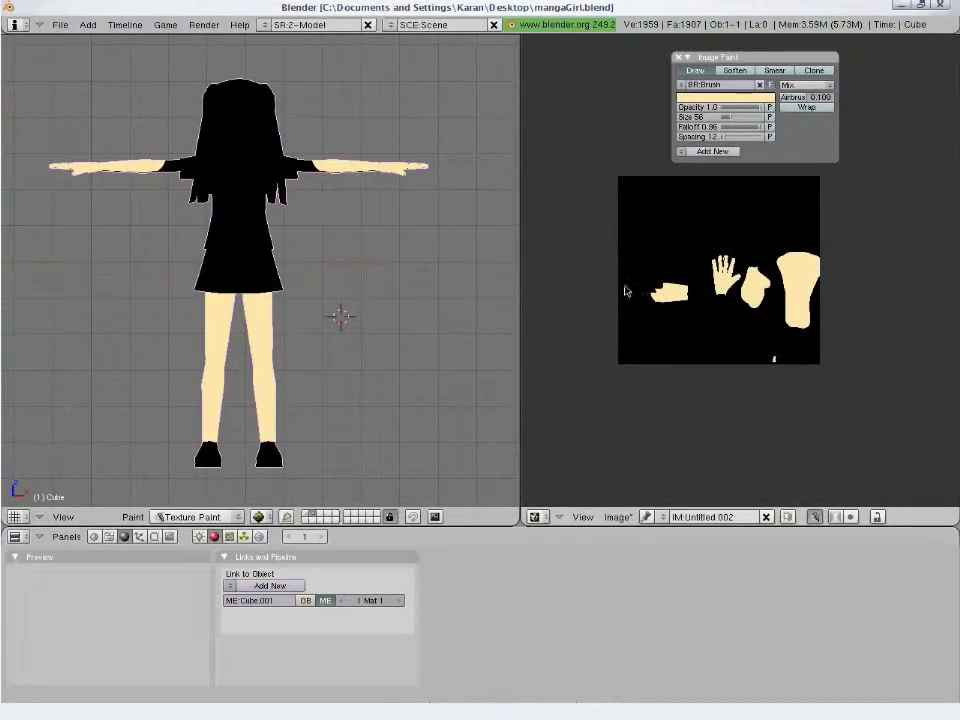
Undo the skin-coloured strokes on the arms and hands, keeping the painted leg island
key("ctrl+z")
key("ctrl+z")
key("ctrl+z")
key("ctrl+z")
scroll(716, 276, "up", 2)
middle_click_drag(714, 256, 766, 293)
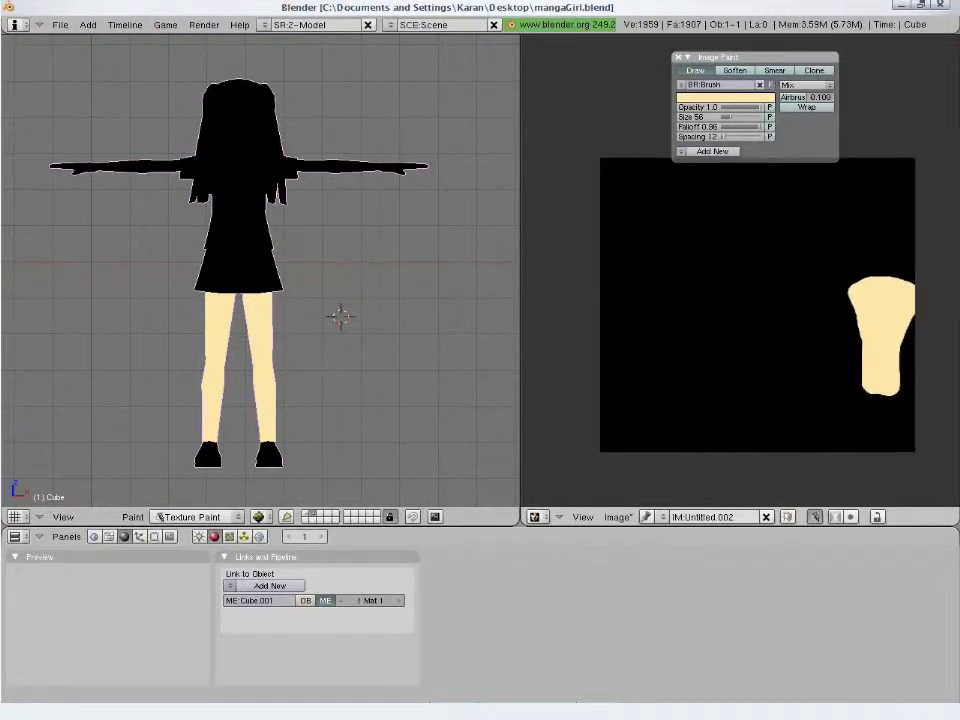
Save the painted image in Targa format as "texture" in the 5 Manga Girl\texture folder
left_click(617, 517)
left_click(640, 428)
left_click(540, 70)
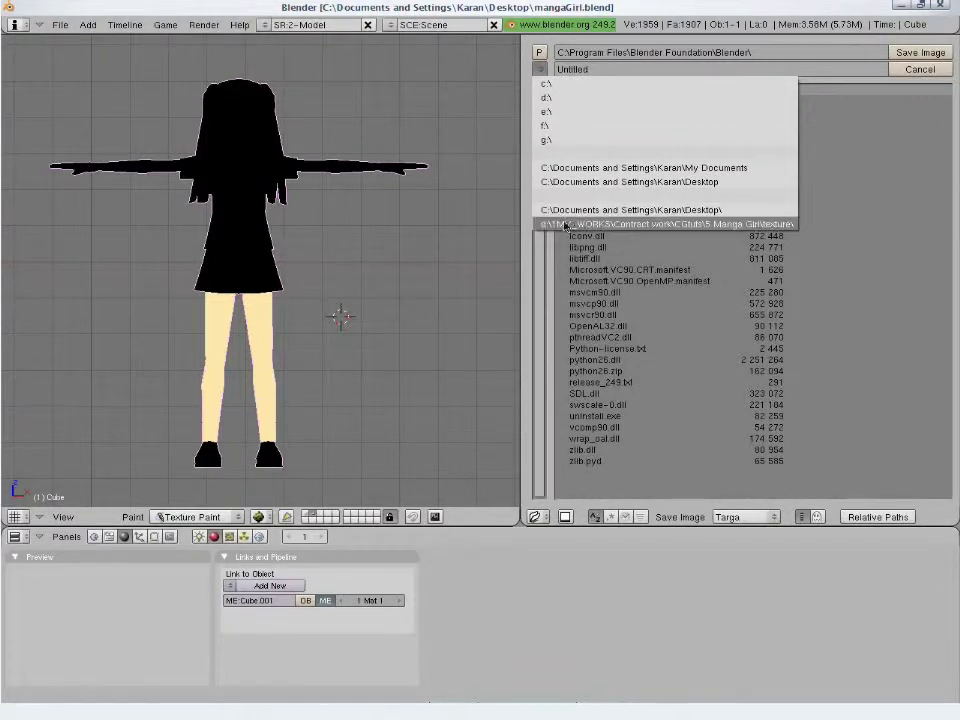
left_click(569, 224)
left_click(594, 72)
key("BackSpace")
type("texture")
key("Return")
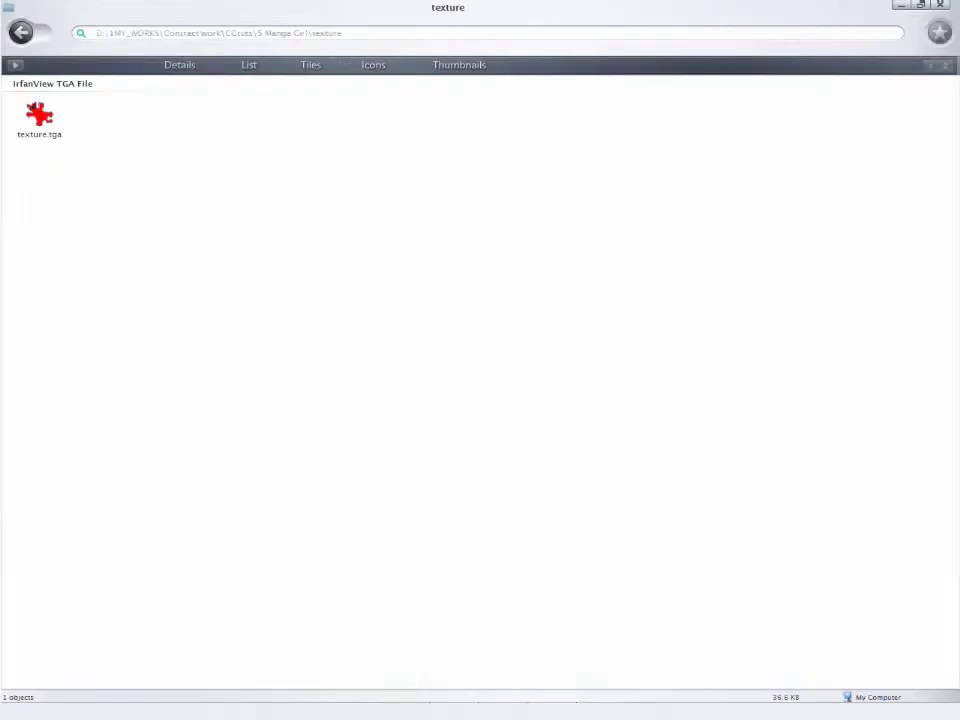
Open texture.tga from its folder in GIMP and maximise the image window
right_click(36, 122)
left_click(71, 146)
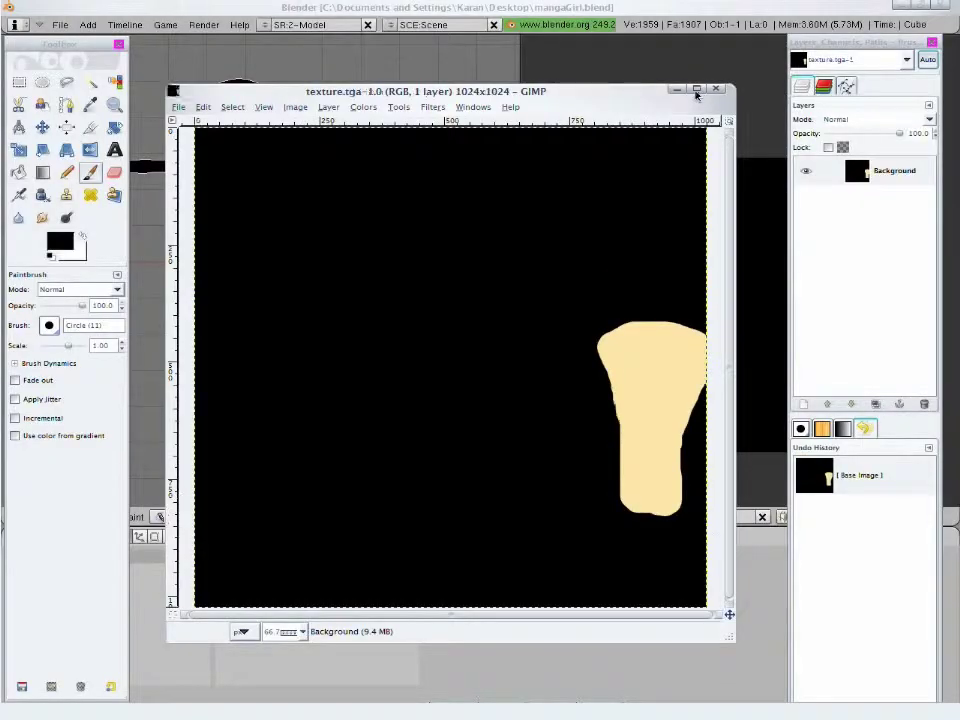
left_click(696, 90)
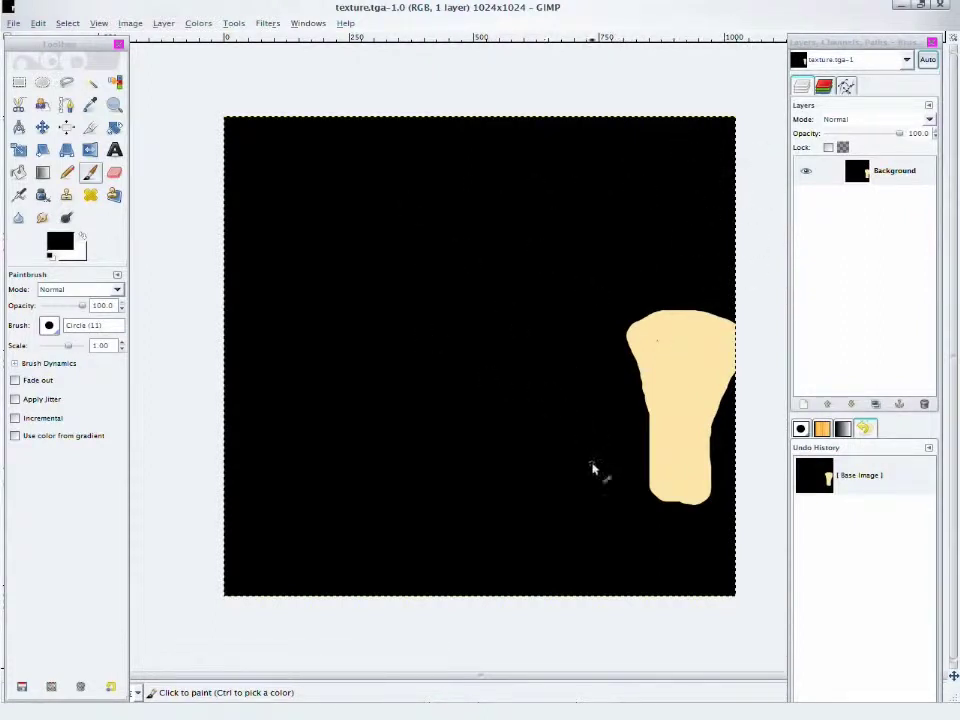
Switch to Blender and select the character's whole mesh in Edit Mode so all its UV islands are shown
left_click(574, 463)
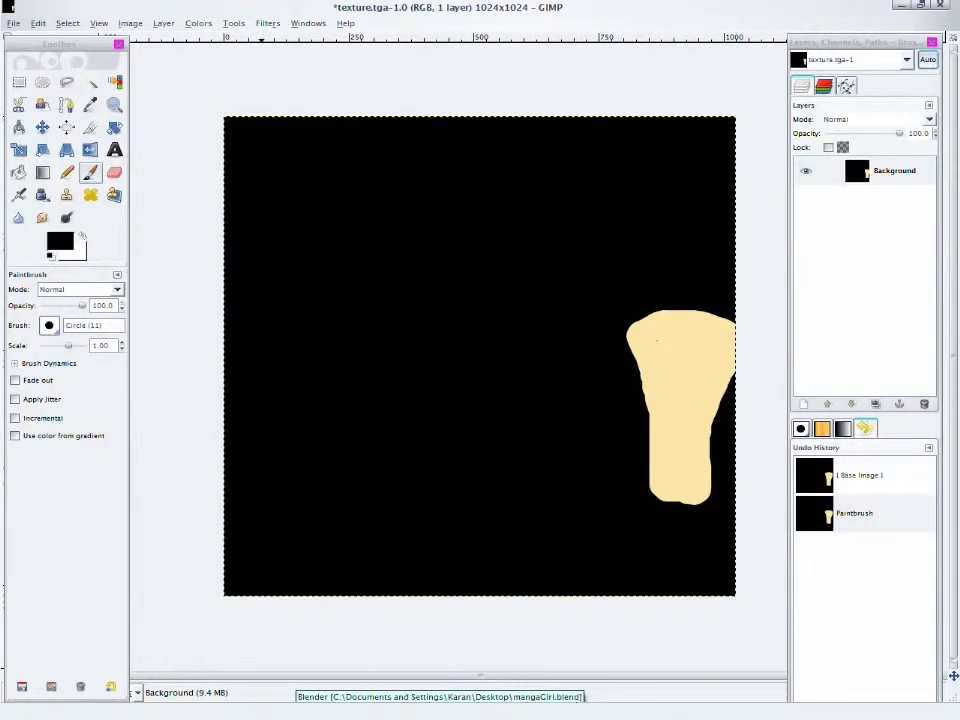
left_click(298, 712)
key("Tab")
key("a")
key("Tab")
key("Tab")
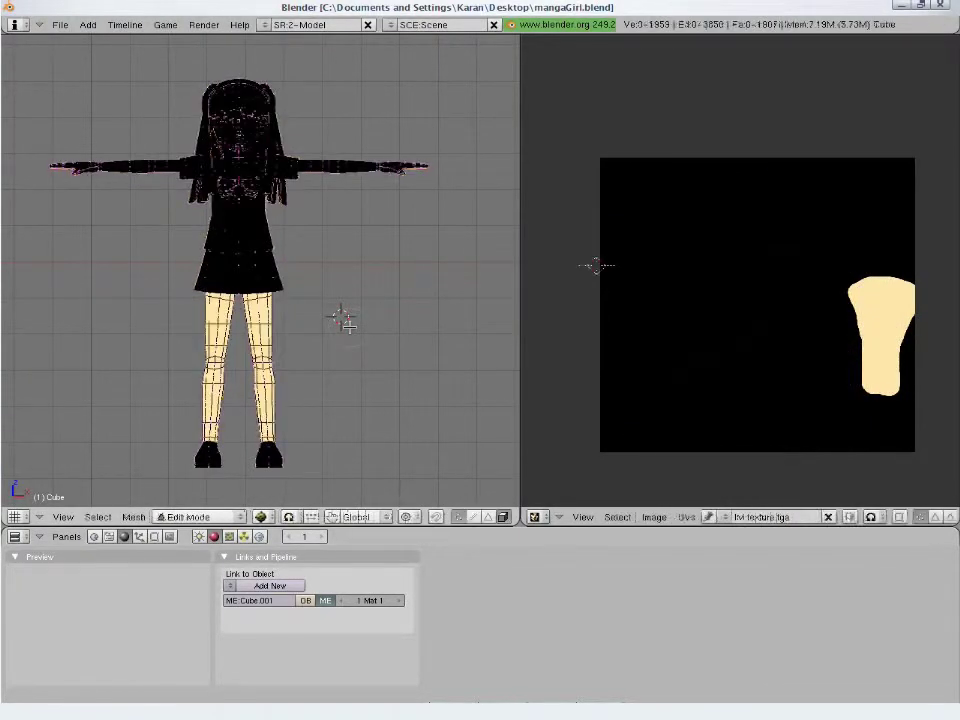
key("a")
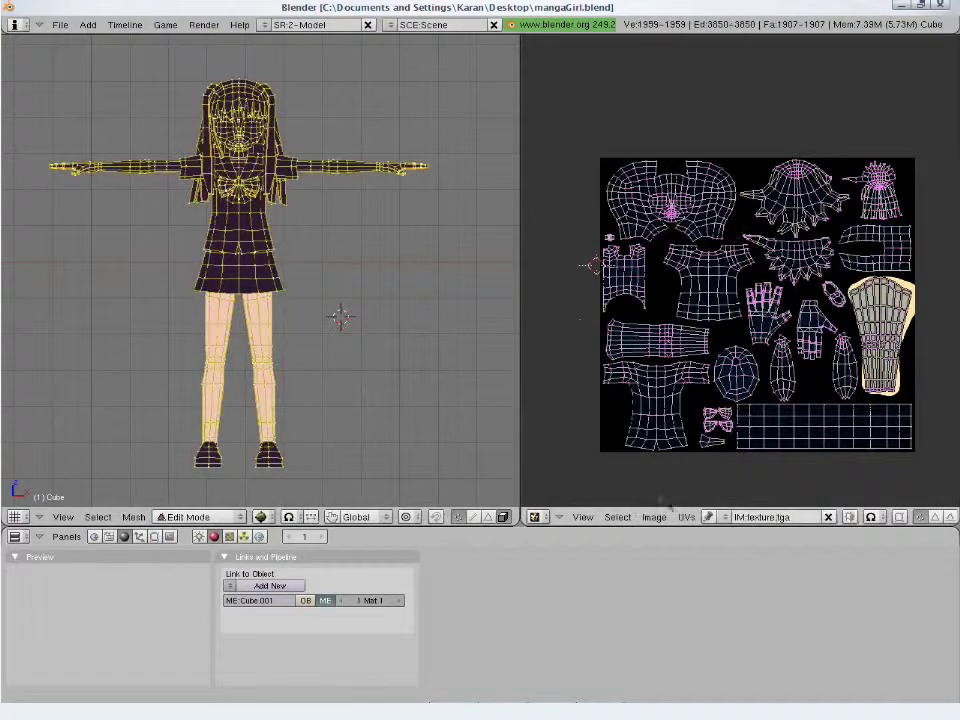
Export the UV face layout at size 1024 with wire 1, saving it as "uv_wire" in the 5 Manga Girl\texture folder
left_click(687, 517)
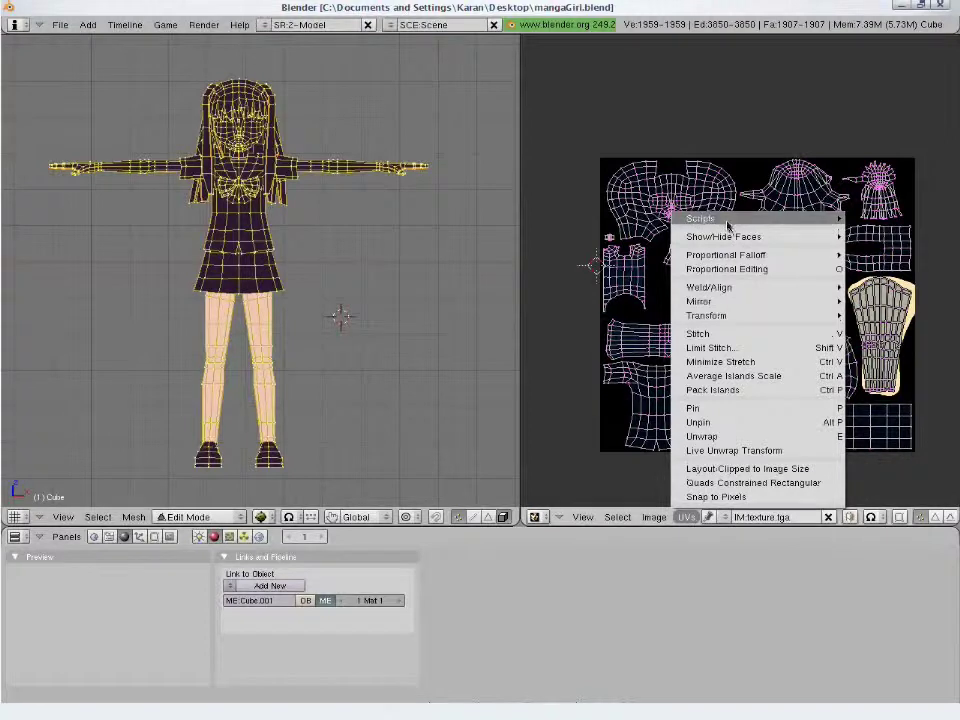
mouse_move(728, 225)
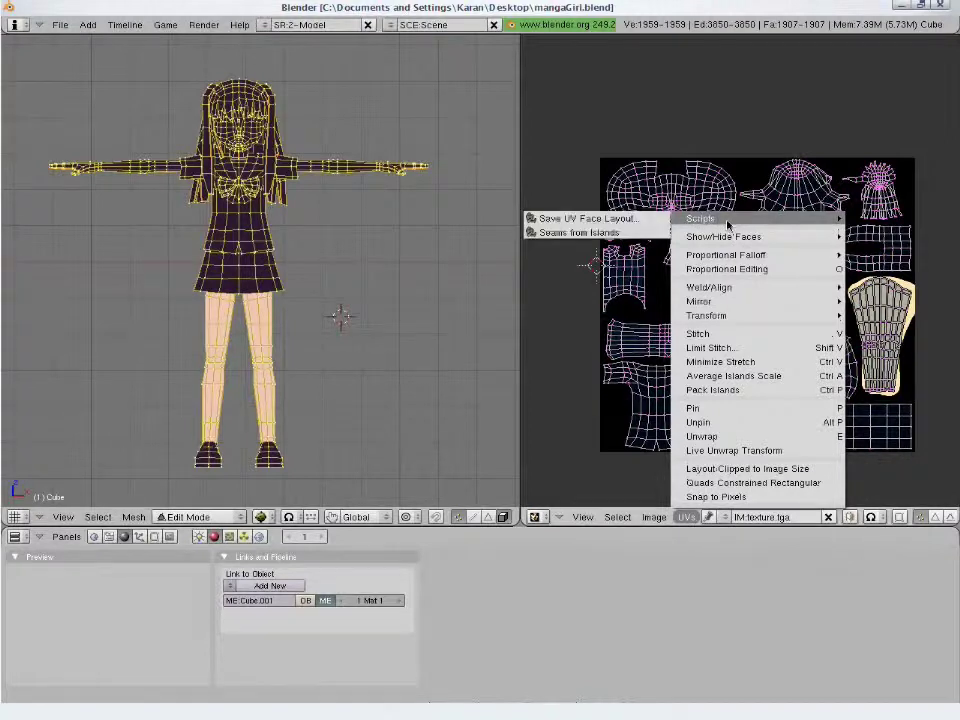
left_click(652, 219)
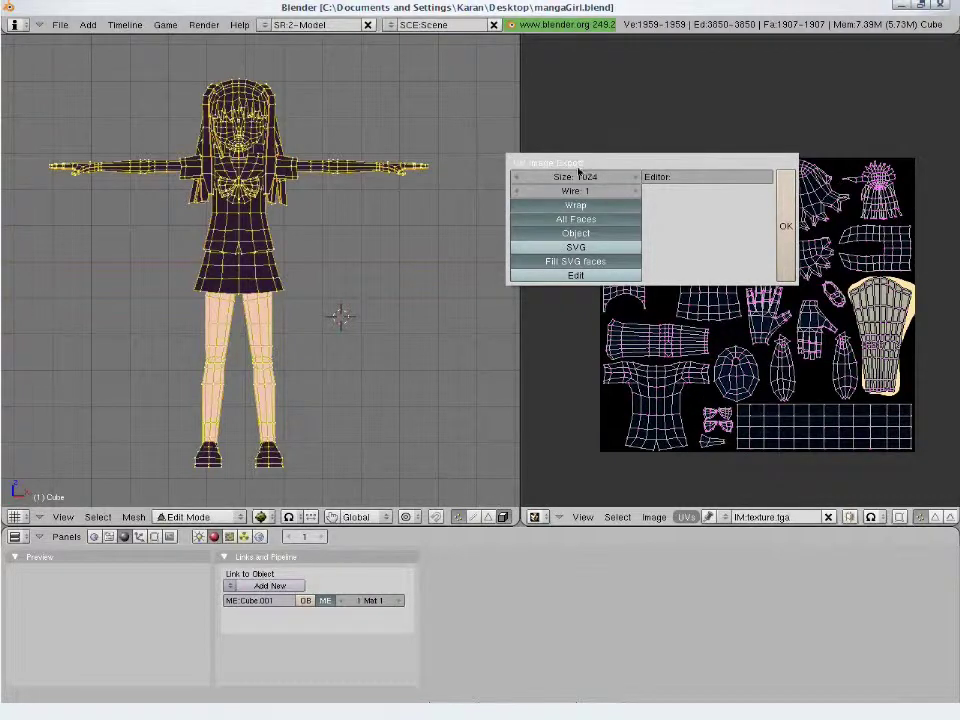
left_click(786, 222)
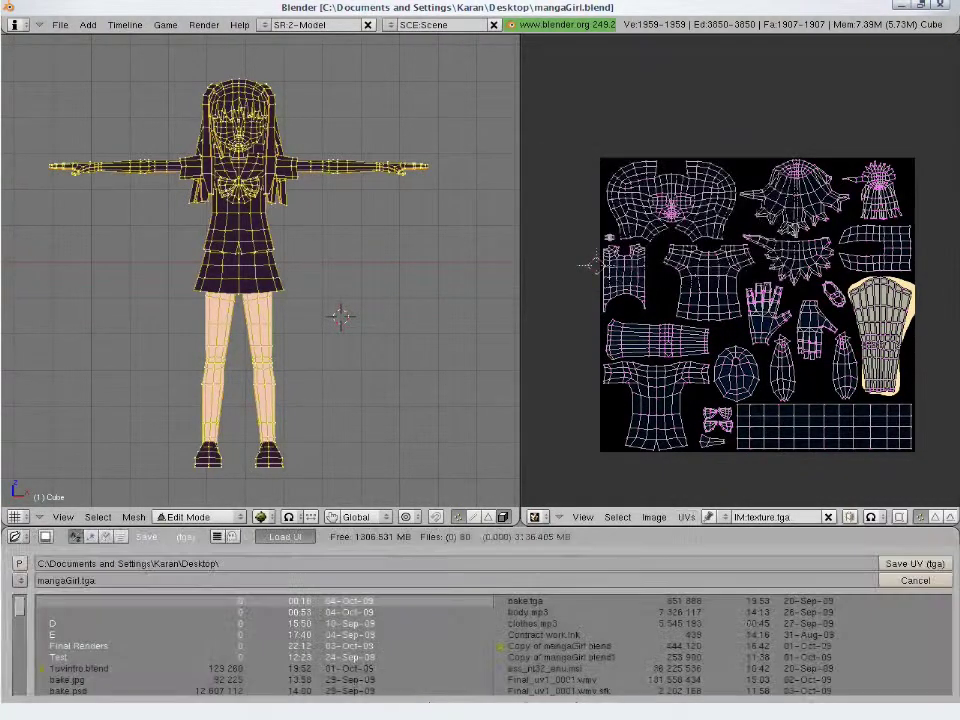
left_click(20, 582)
left_click(100, 425)
left_click(78, 581)
type("uv_wire")
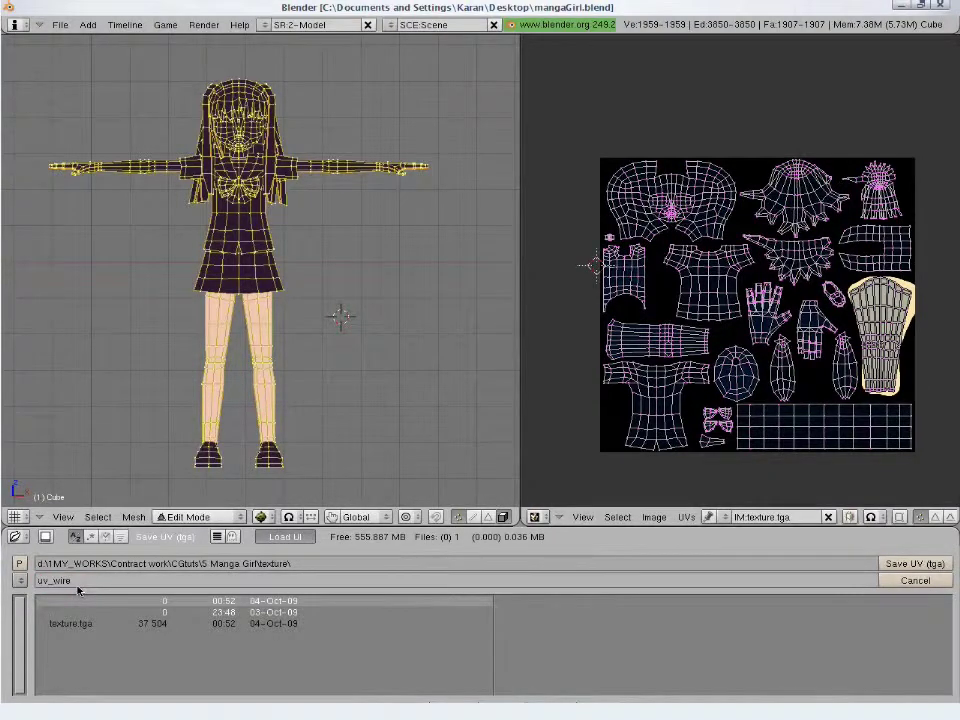
key("Return")
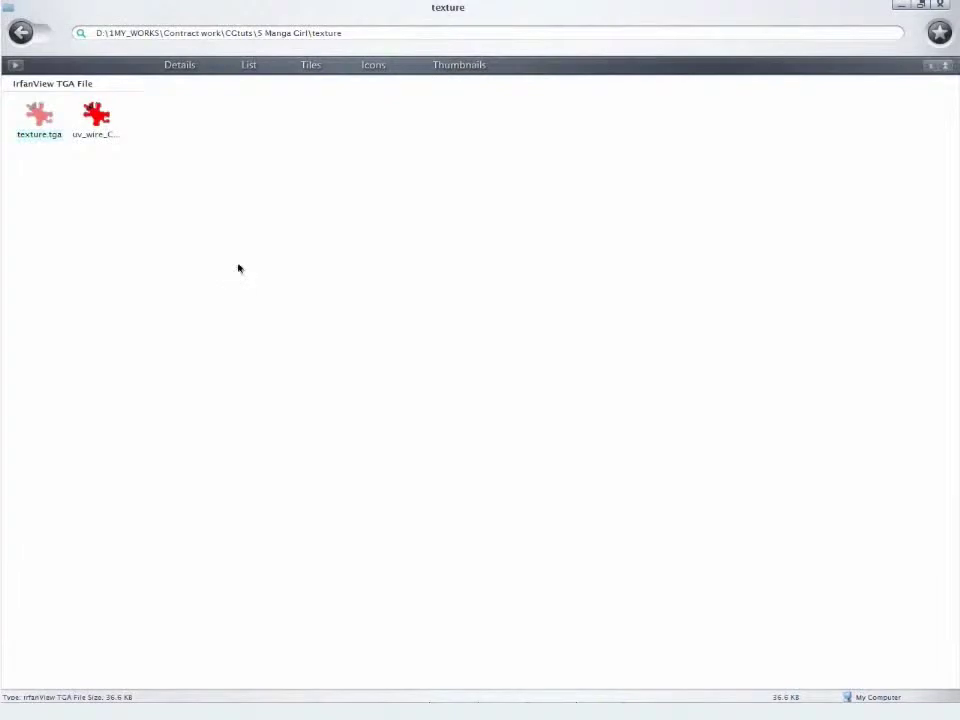
Add uv_wire_Cube.tga from the texture folder as a new layer on the texture.tga image in GIMP and select it
left_click_drag(111, 133, 525, 221)
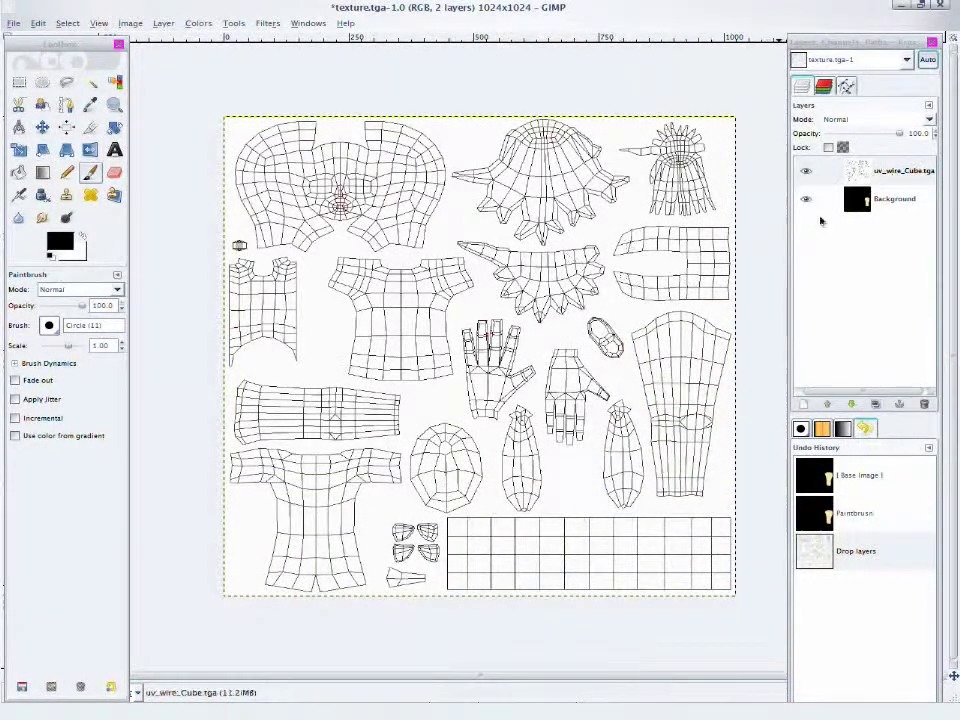
left_click(889, 172)
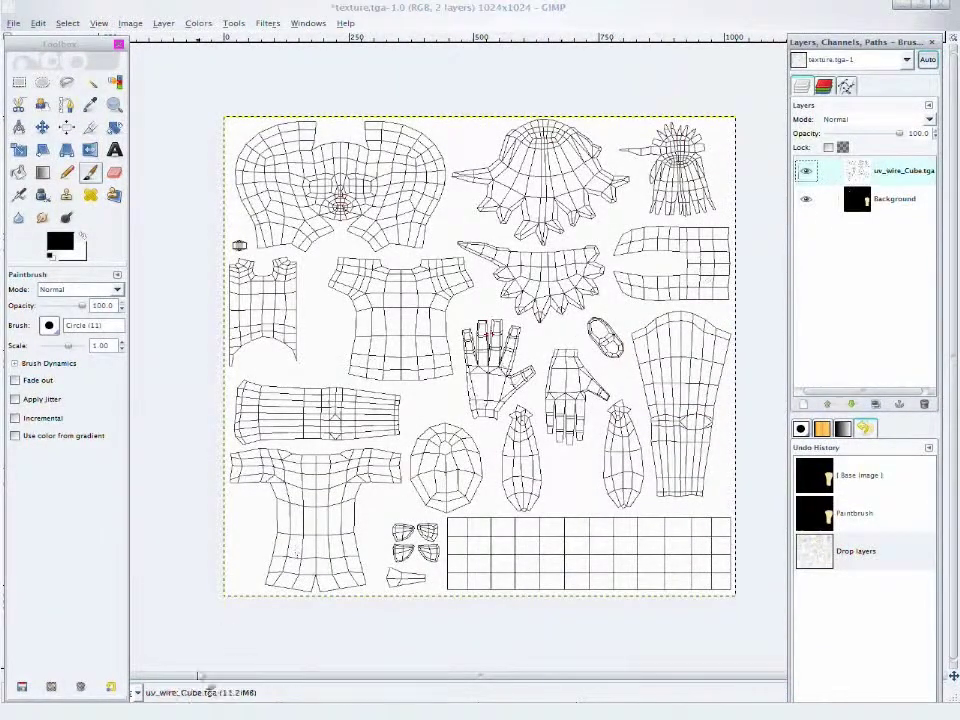
Switch back to Blender and leave Edit Mode, returning the character to Texture Paint mode
left_click(300, 714)
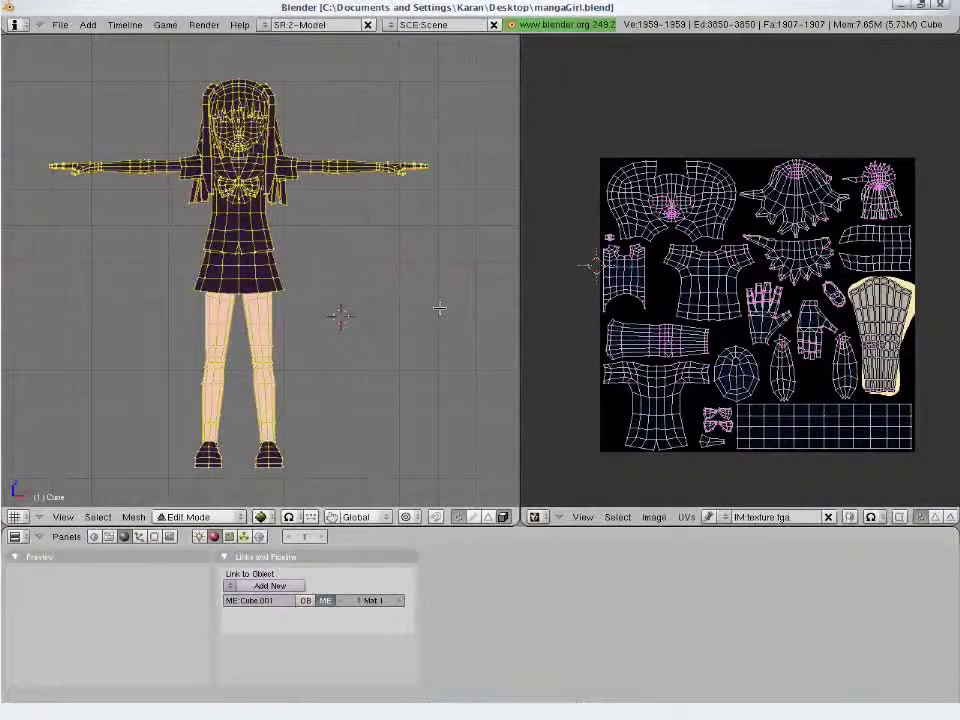
key("Tab")
key("Tab")
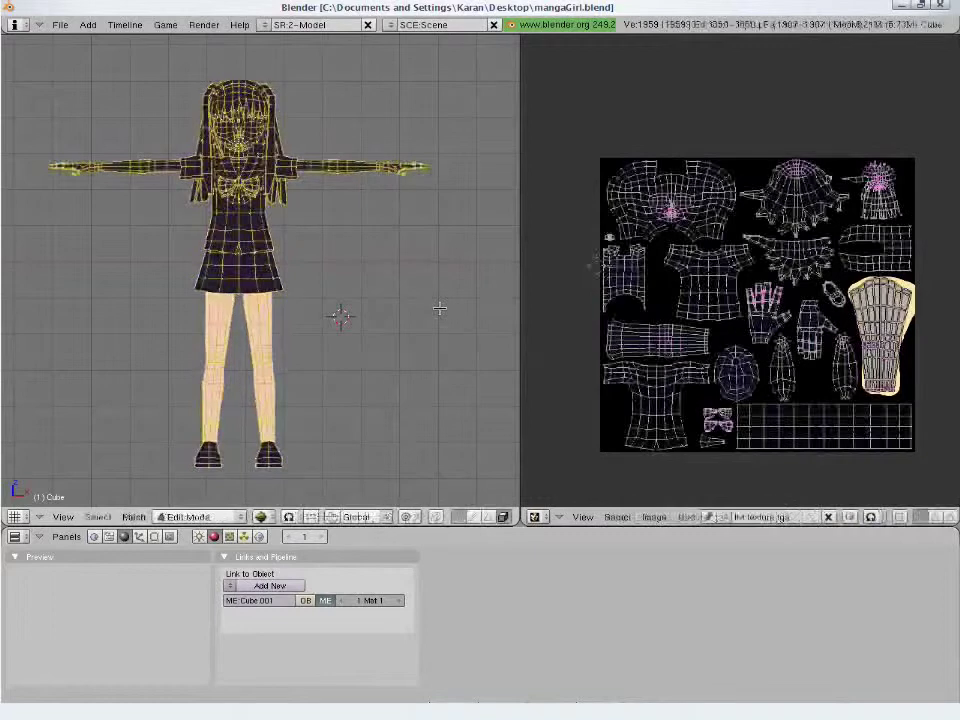
key("Tab")
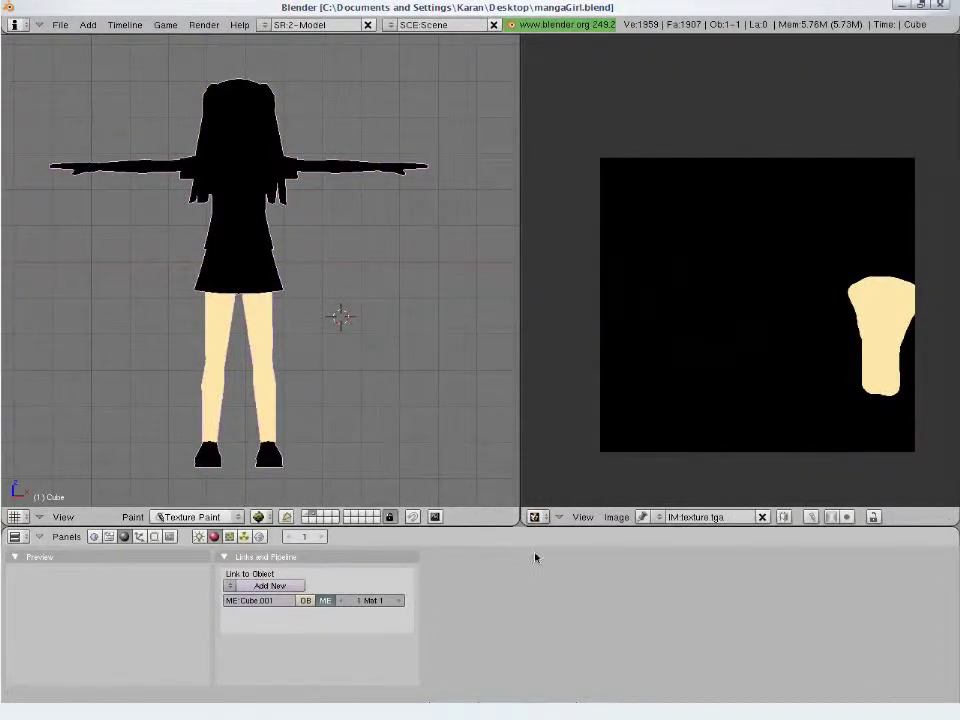
Review the baking options and set the world's ambient occlusion gather method to Approximate
key("F10")
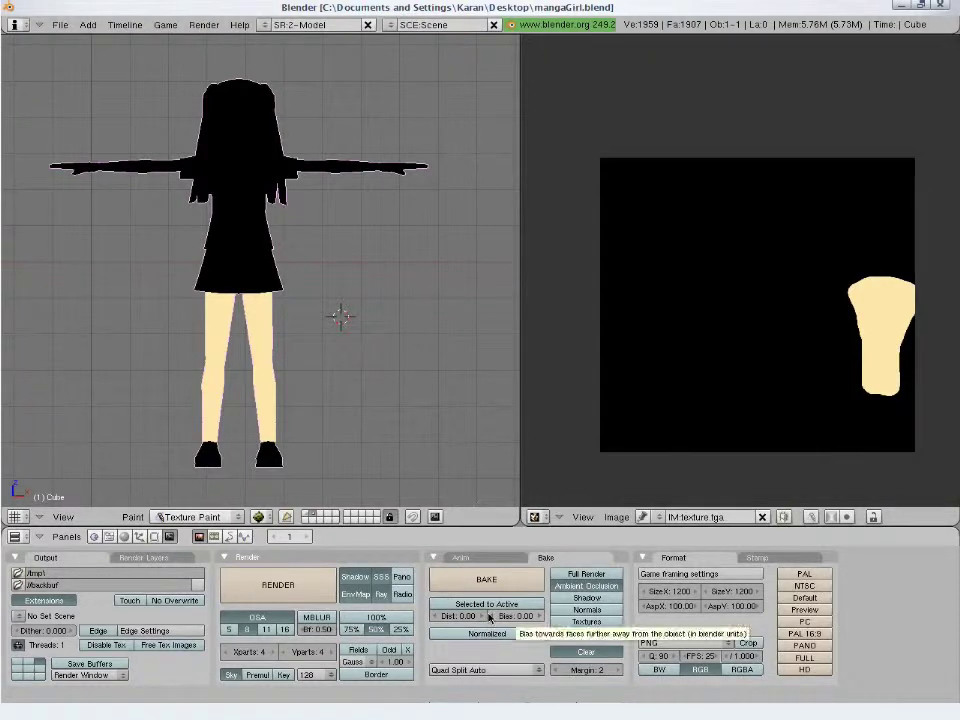
key("F8")
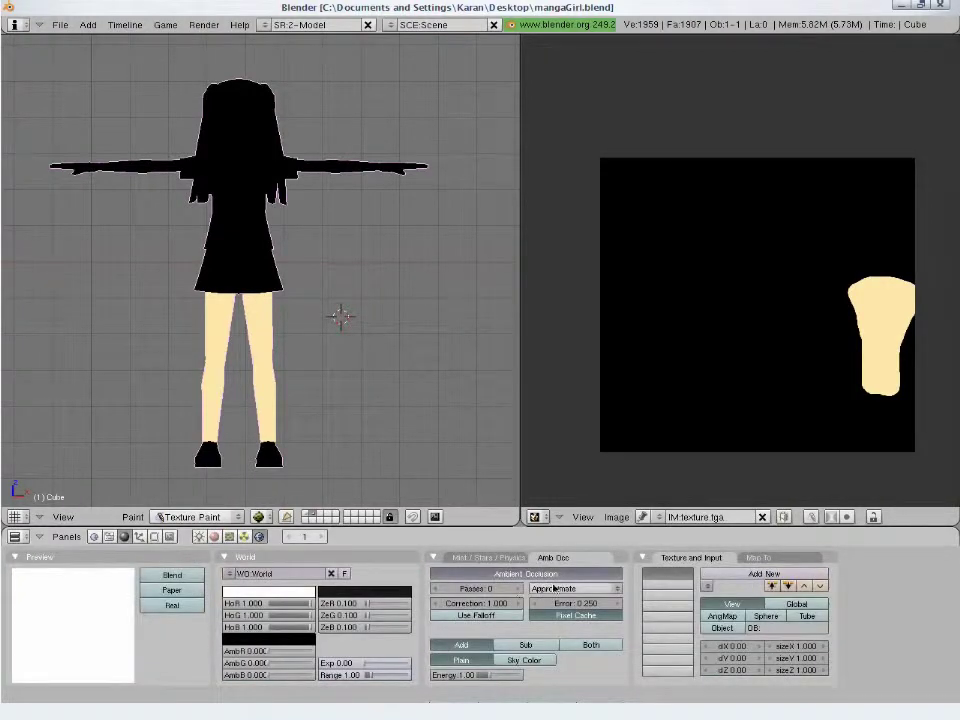
left_click(563, 590)
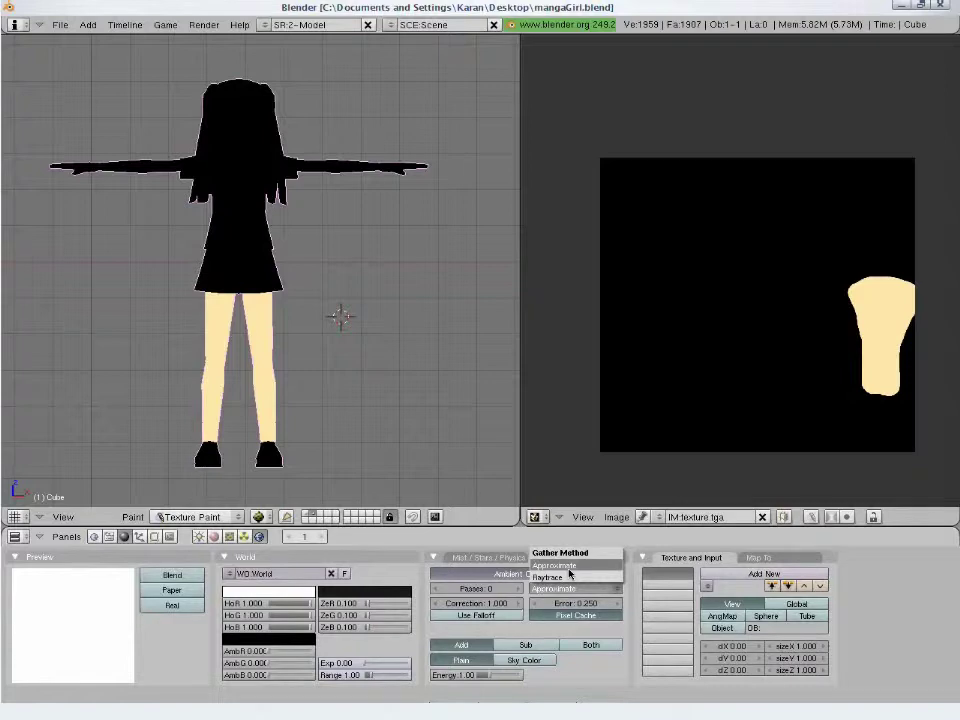
left_click(568, 568)
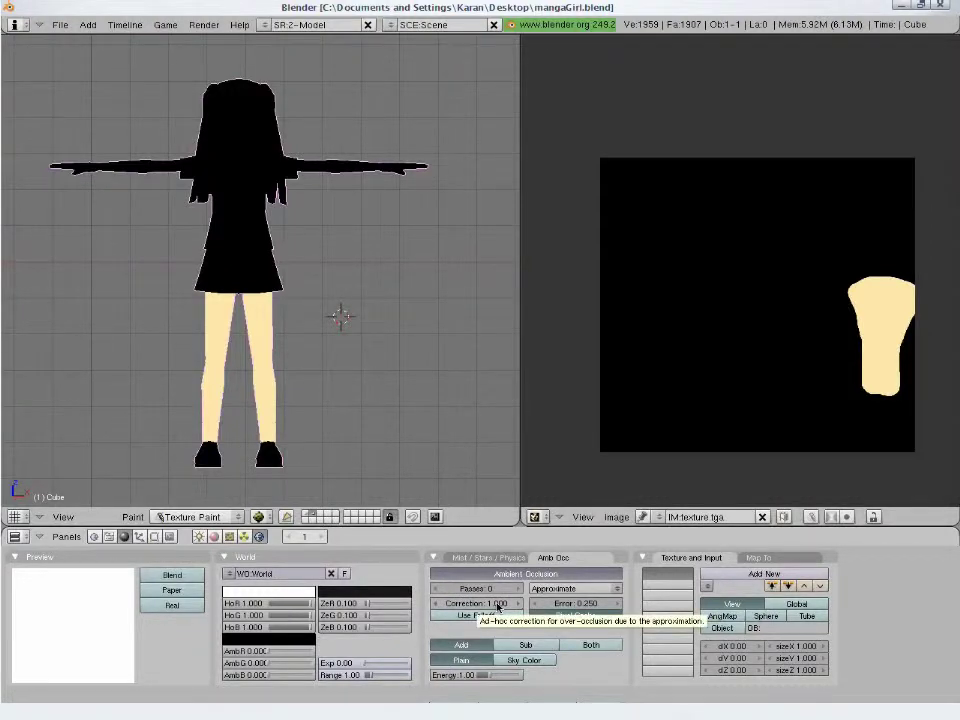
Bake ambient occlusion onto the character's UV image and check the shading on the model from an angle
key("F10")
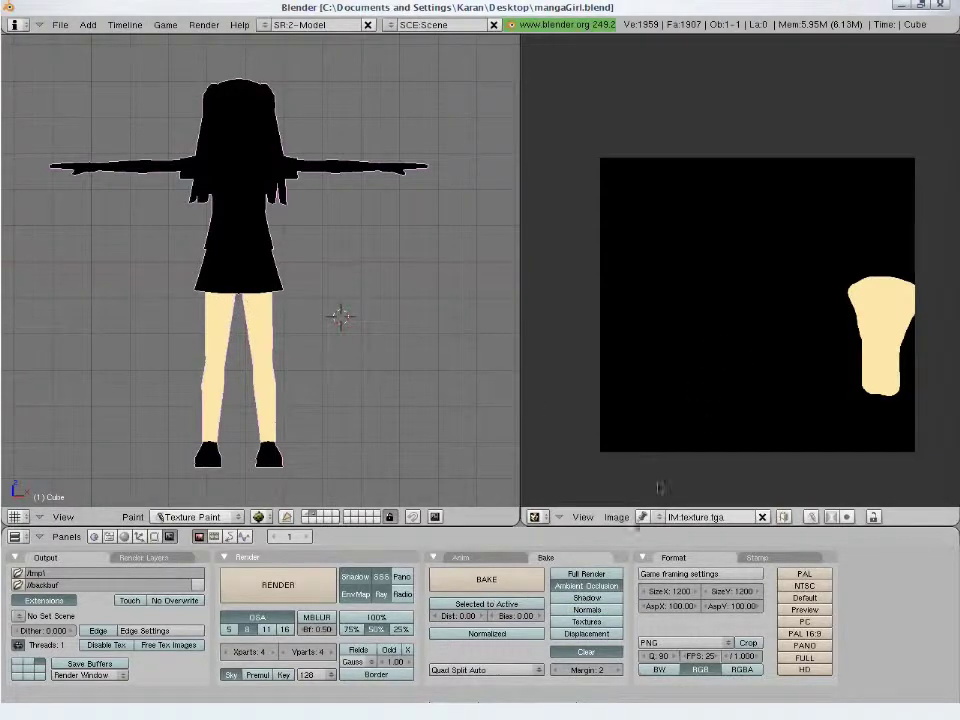
left_click(527, 586)
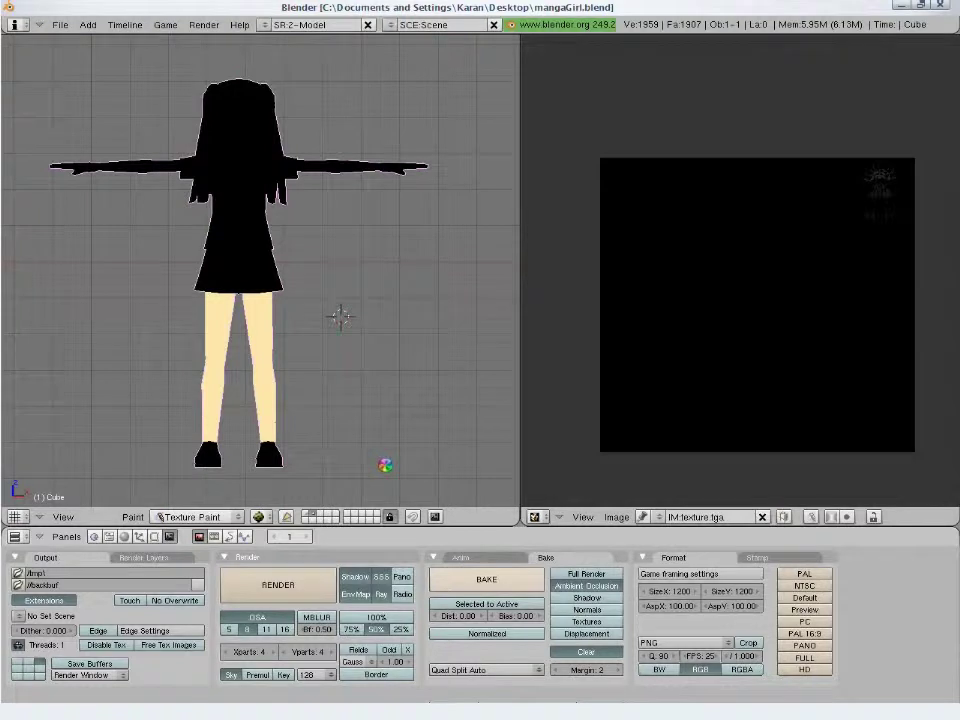
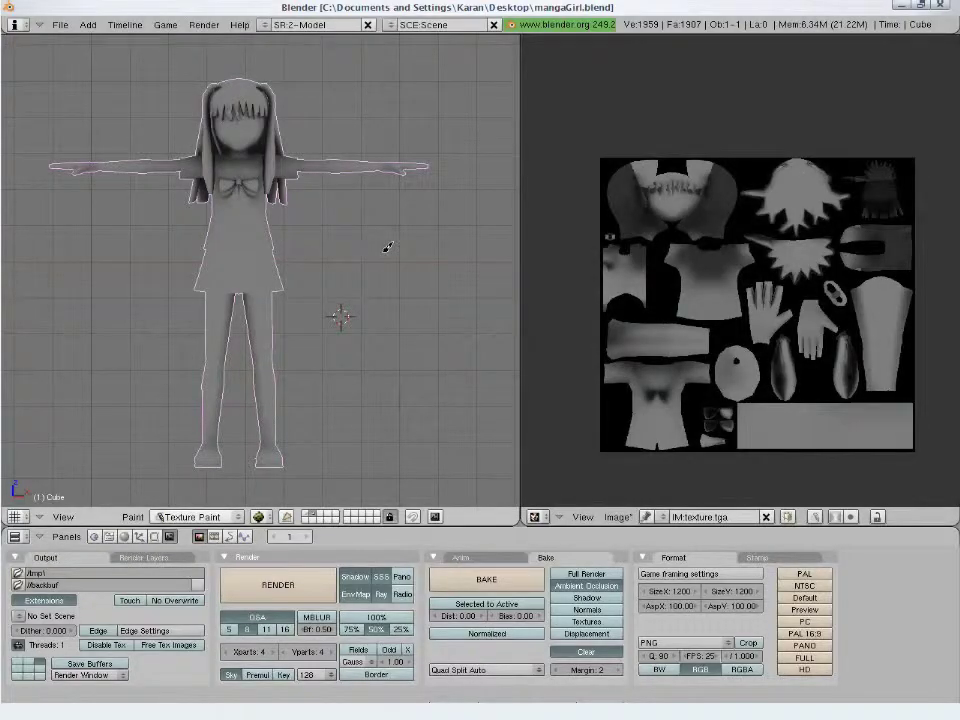
mouse_move(388, 247)
middle_mouse_down()
mouse_move(95, 277)
mouse_move(251, 261)
mouse_move(371, 266)
mouse_move(390, 278)
mouse_move(283, 249)
mouse_move(347, 251)
mouse_move(360, 262)
middle_mouse_up()
Save the baked image in Targa format as "bake_shadow" in the 5 Manga Girl\texture folder
left_click(616, 516)
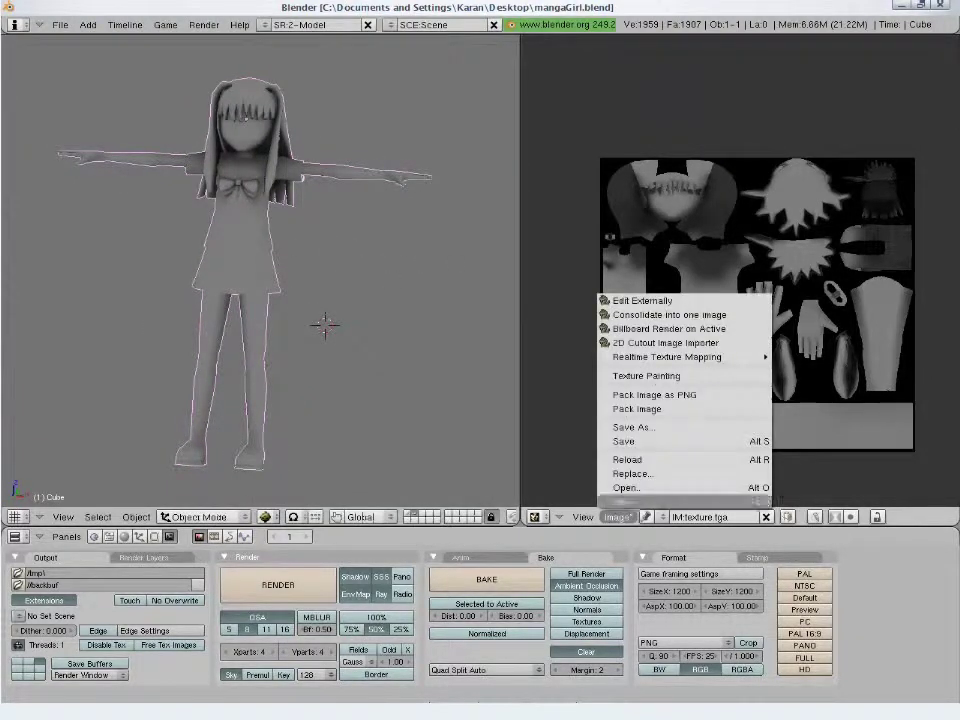
left_click(637, 427)
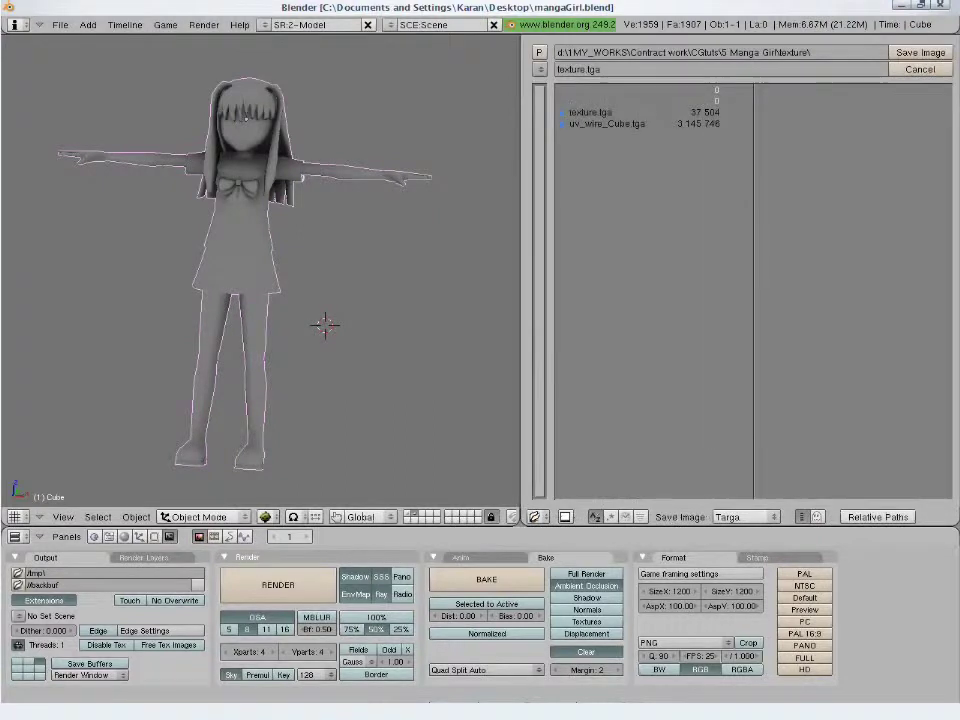
left_click(600, 69)
type("bake")
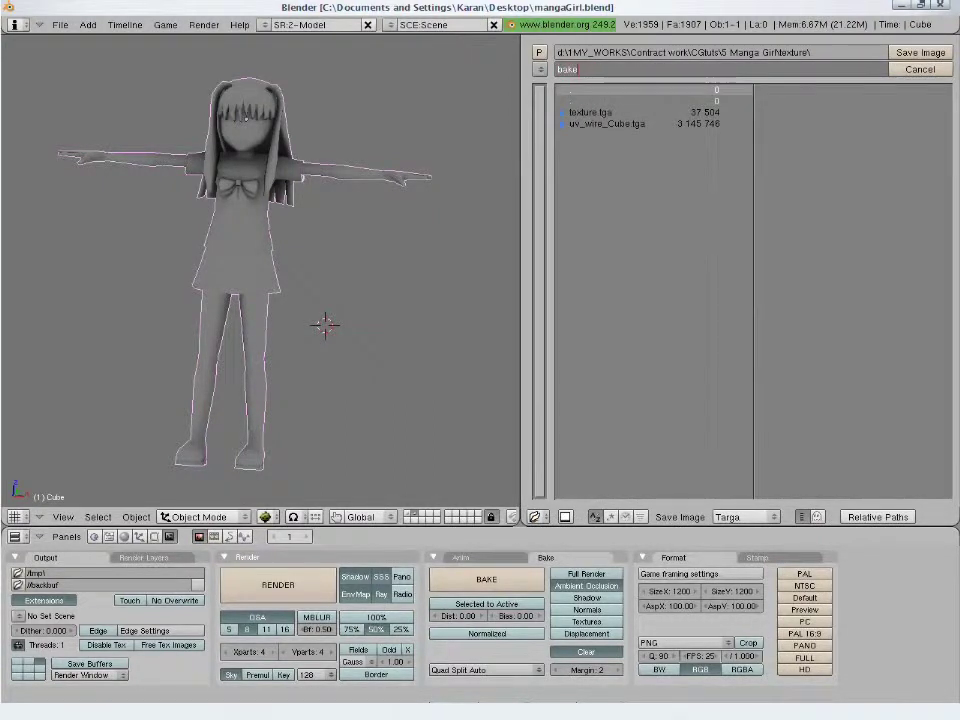
type("_shadow")
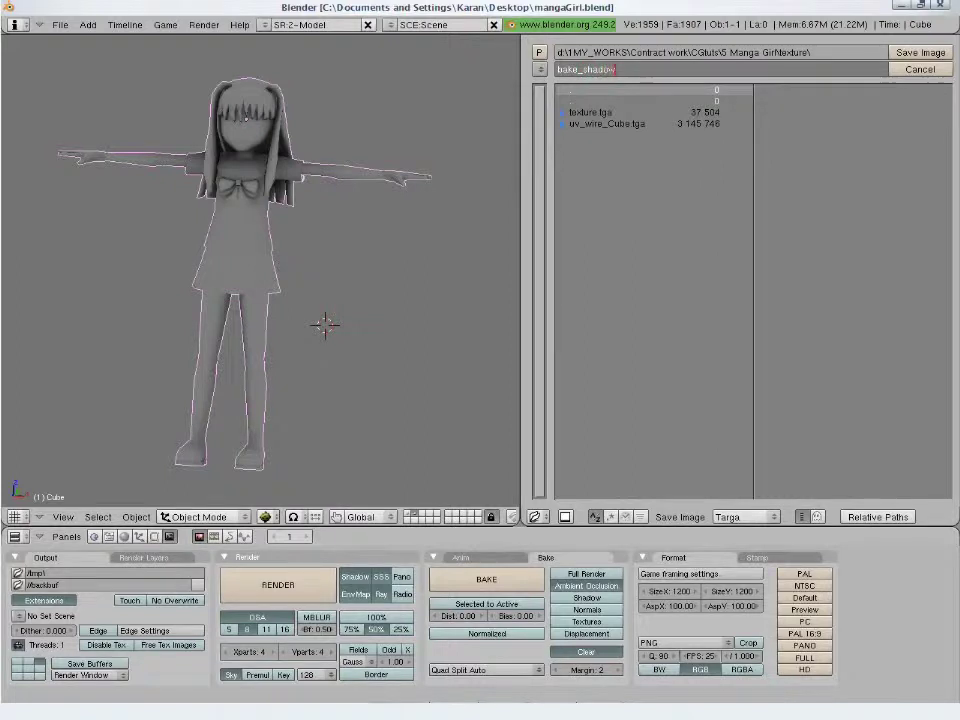
key("Return")
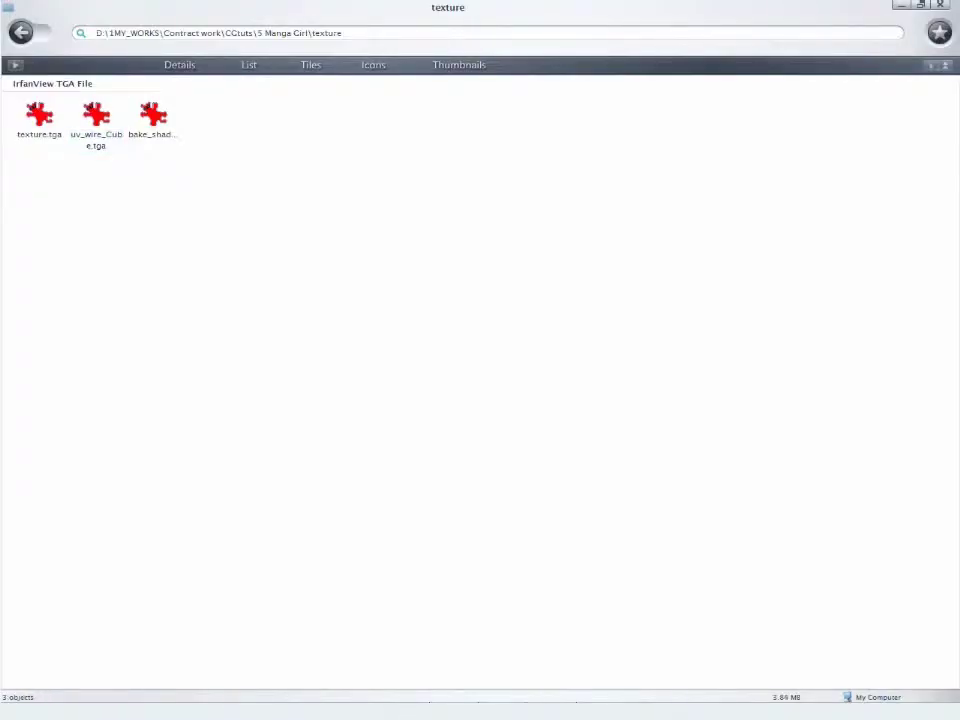
Open bake_shadow.tga from the texture folder in GIMP and maximise its image window
right_click(152, 133)
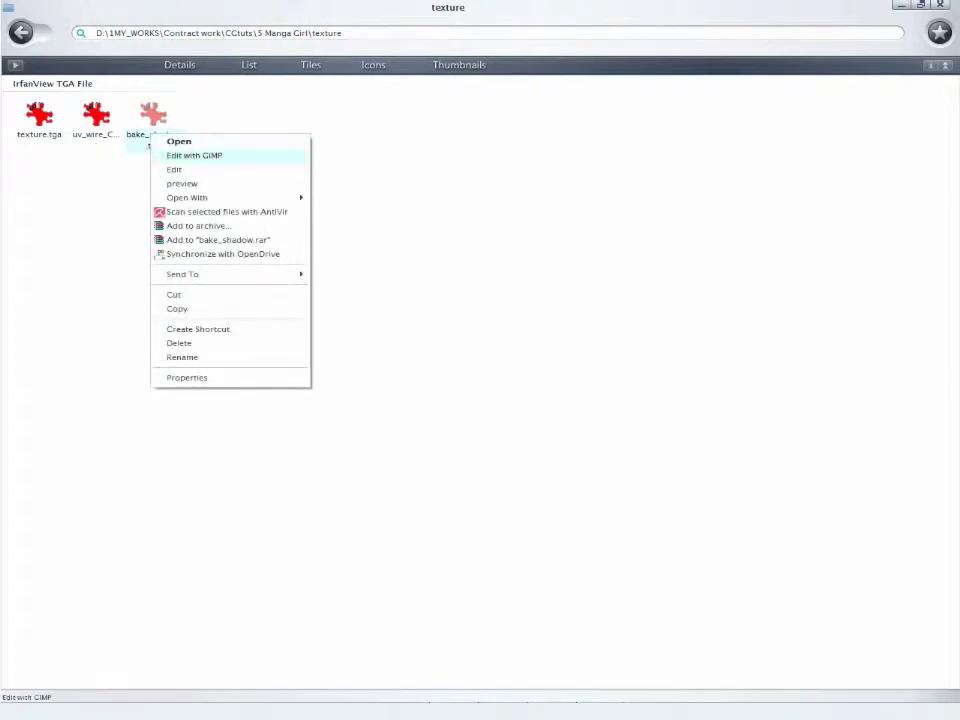
left_click(194, 155)
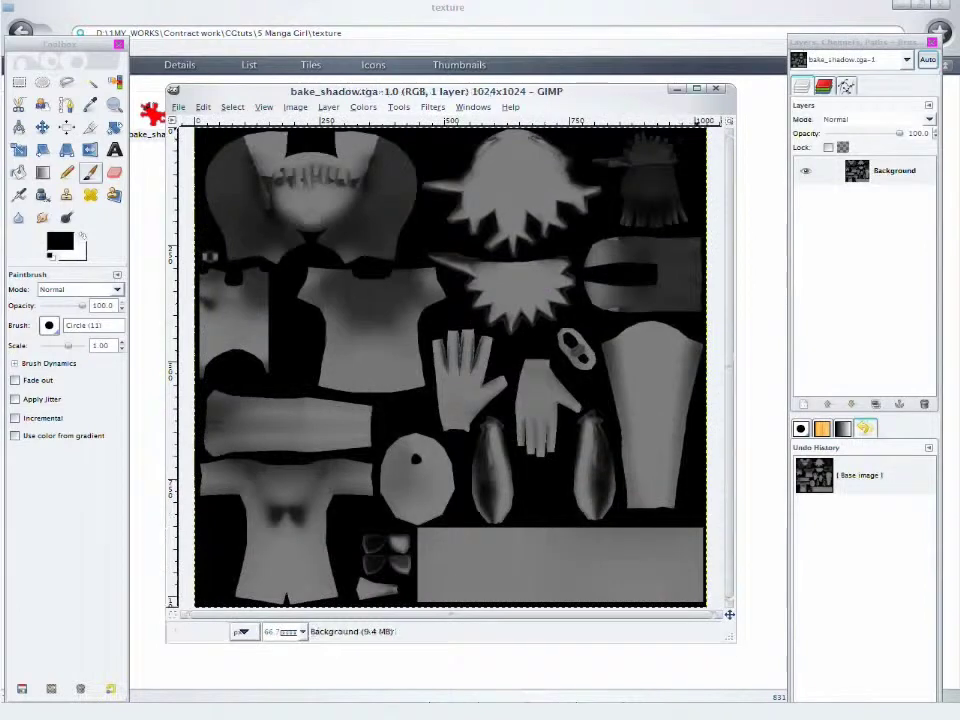
left_click(697, 89)
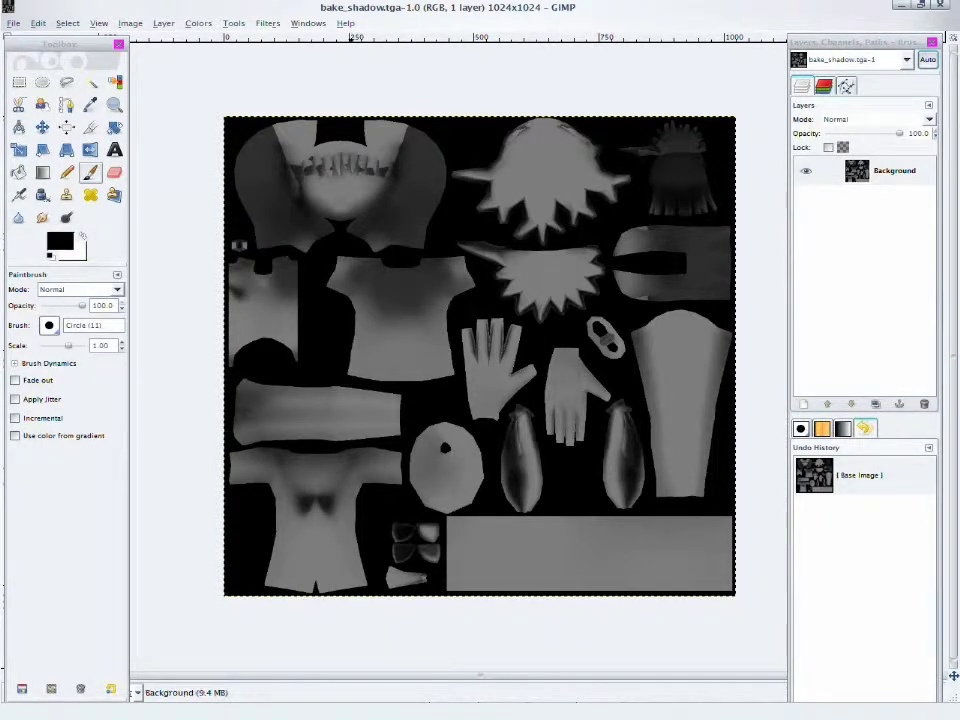
Add uv_wire_Cube.tga as a layer above the baked shadow image and toggle its visibility to compare
key("alt+Tab")
left_click_drag(96, 116, 480, 356)
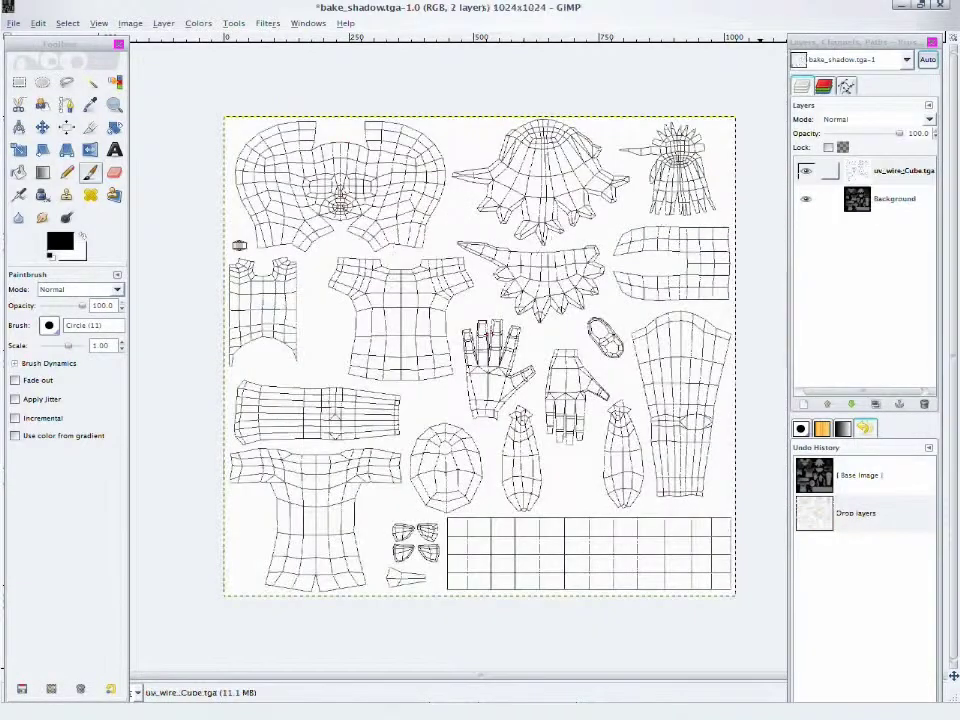
left_click(805, 171)
left_click(805, 171)
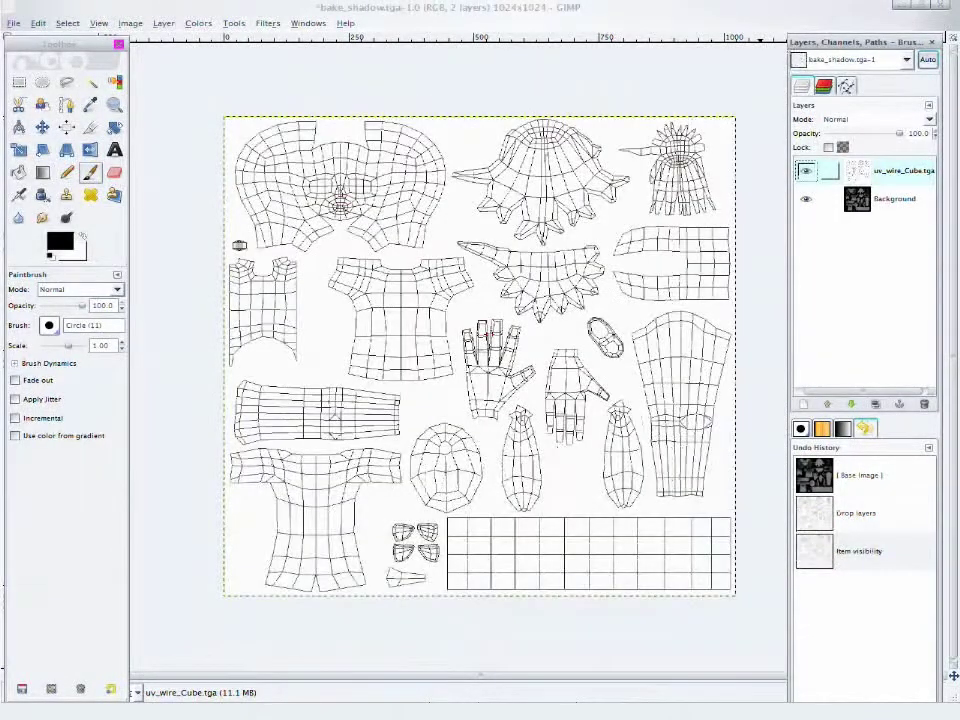
Set the uv_wire_Cube.tga layer's blend mode to Multiply and its opacity to 89.6
left_click(877, 119)
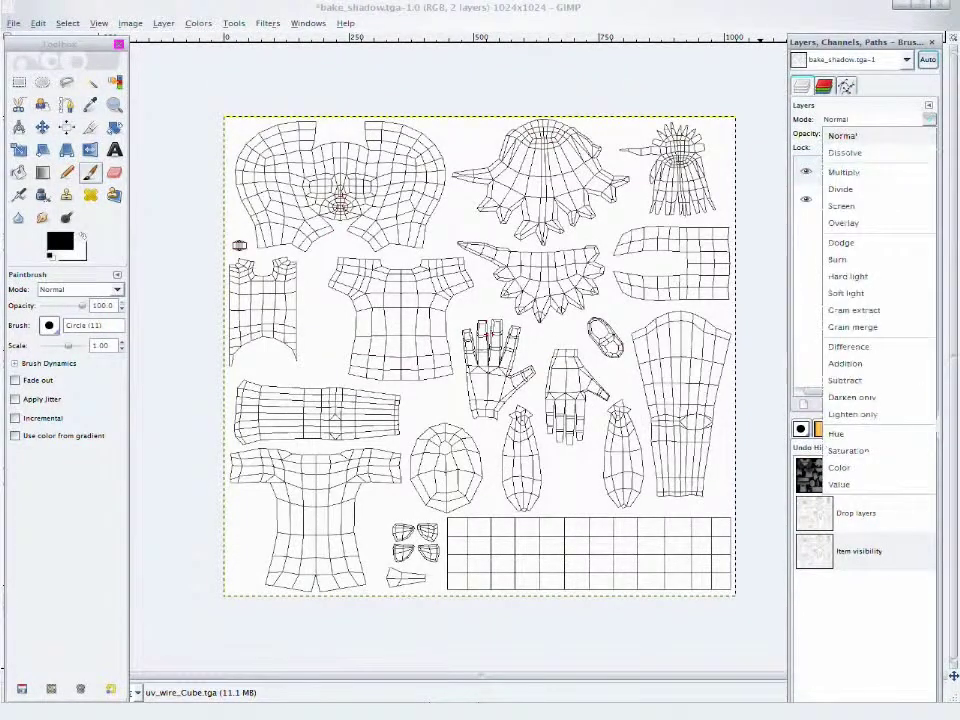
left_click(843, 172)
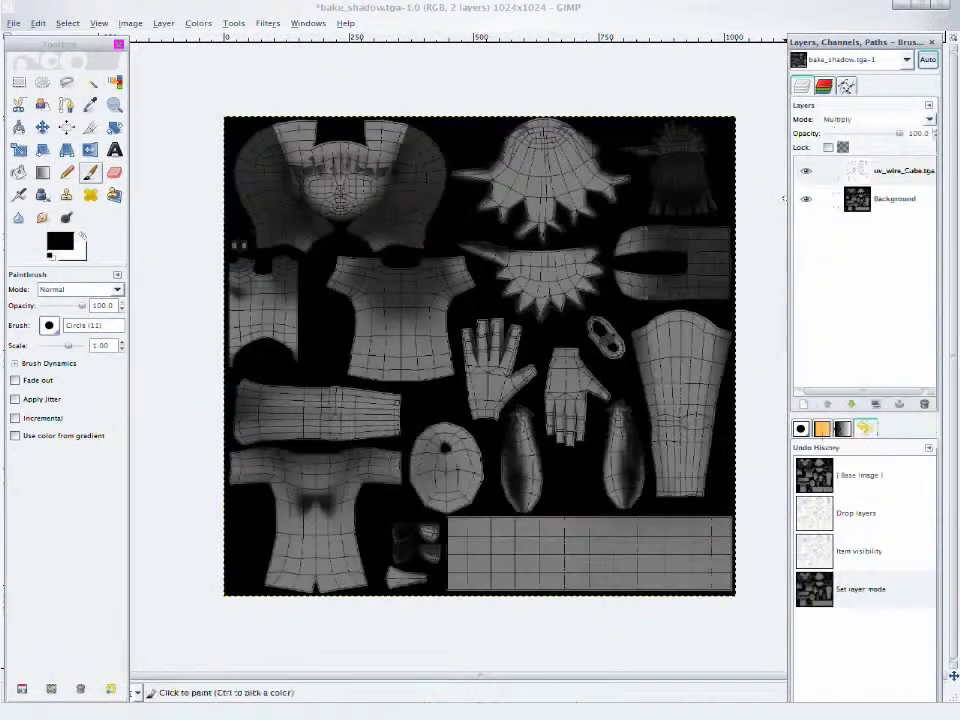
mouse_move(899, 133)
left_mouse_down()
mouse_move(851, 133)
mouse_move(892, 133)
left_mouse_up()
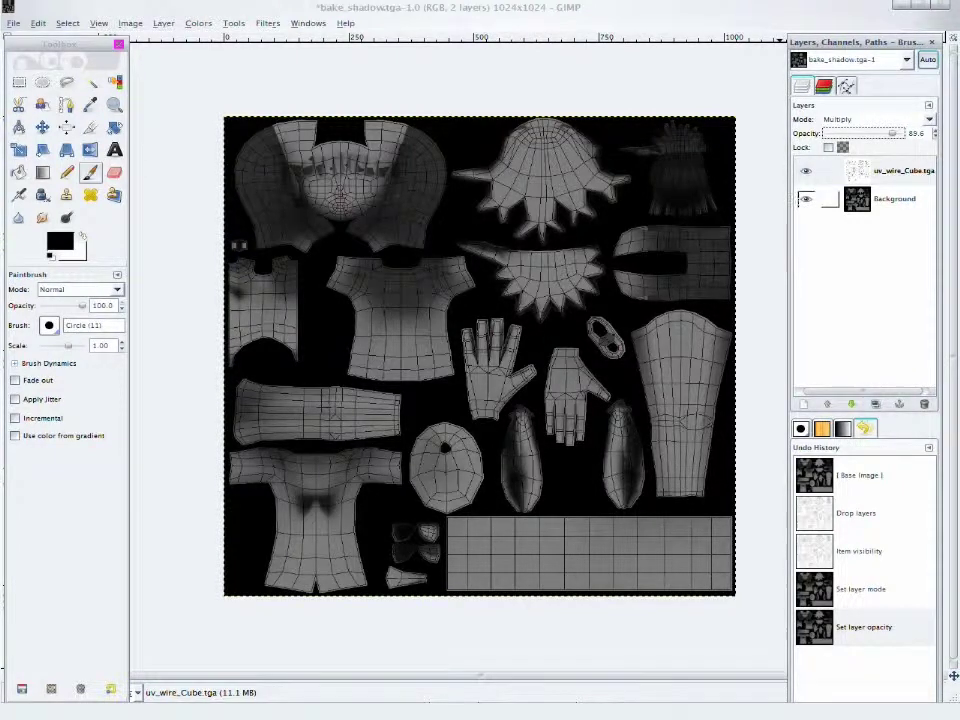
Create a transparent 1024 x 1024 px layer named New Layer and place it below the uv_wire_Cube.tga layer
key("shift+ctrl+n")
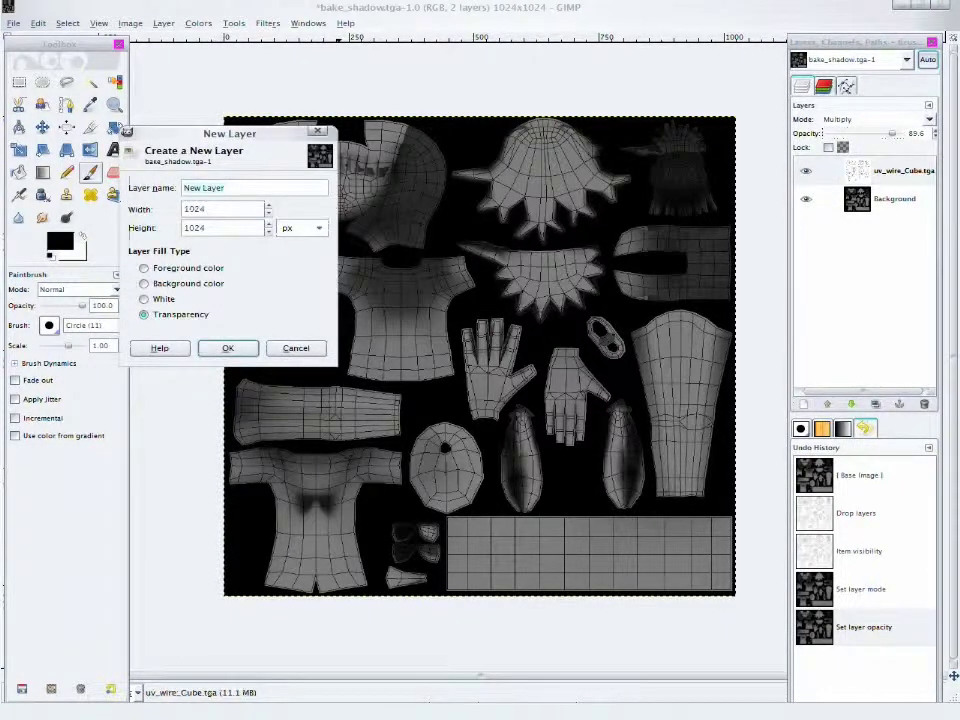
key("Return")
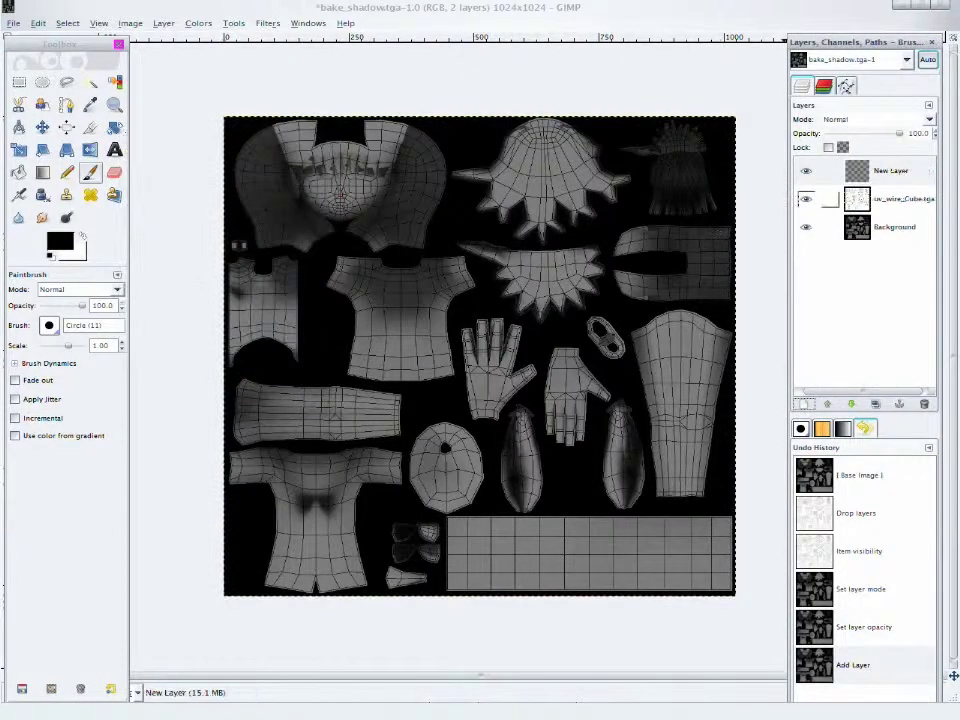
left_click(851, 404)
left_click(890, 198)
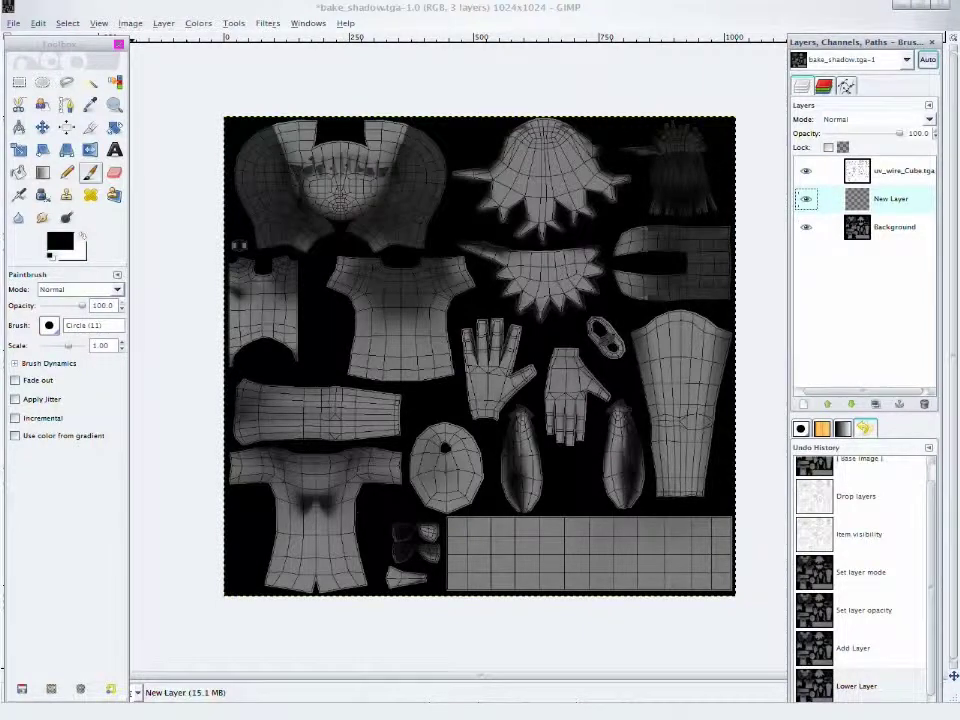
Paint blue (0a30bd) strokes across the rectangular skirt strip on New Layer, enlarging the brush to Circle (19)
left_click(82, 236)
mouse_move(225, 240)
left_mouse_down()
mouse_move(256, 252)
mouse_move(271, 223)
mouse_move(197, 193)
left_mouse_up()
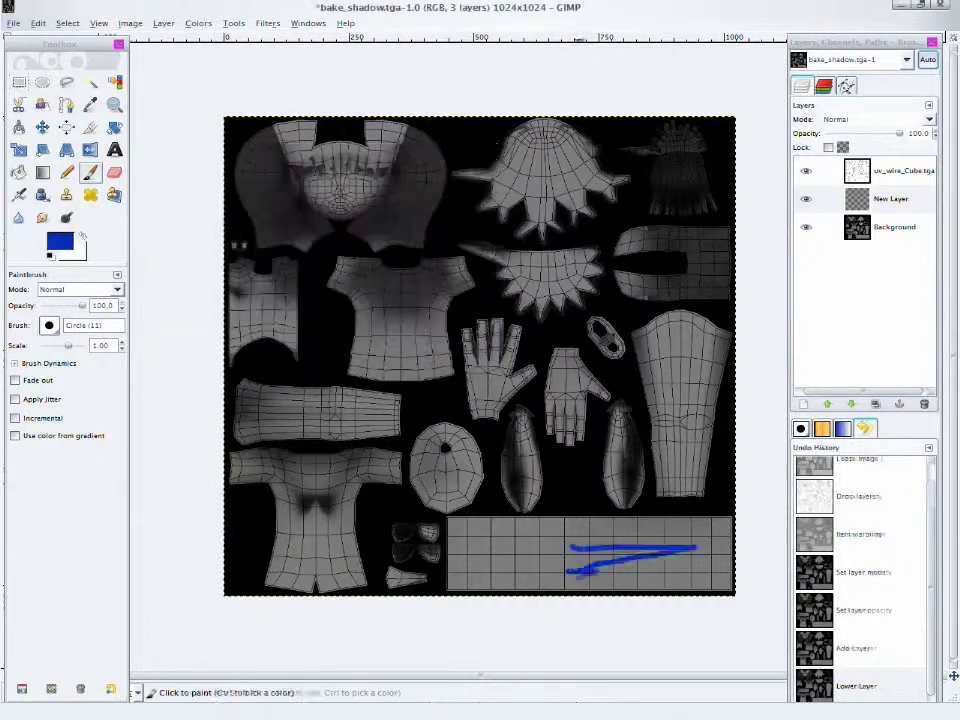
right_click(580, 571)
key("Escape")
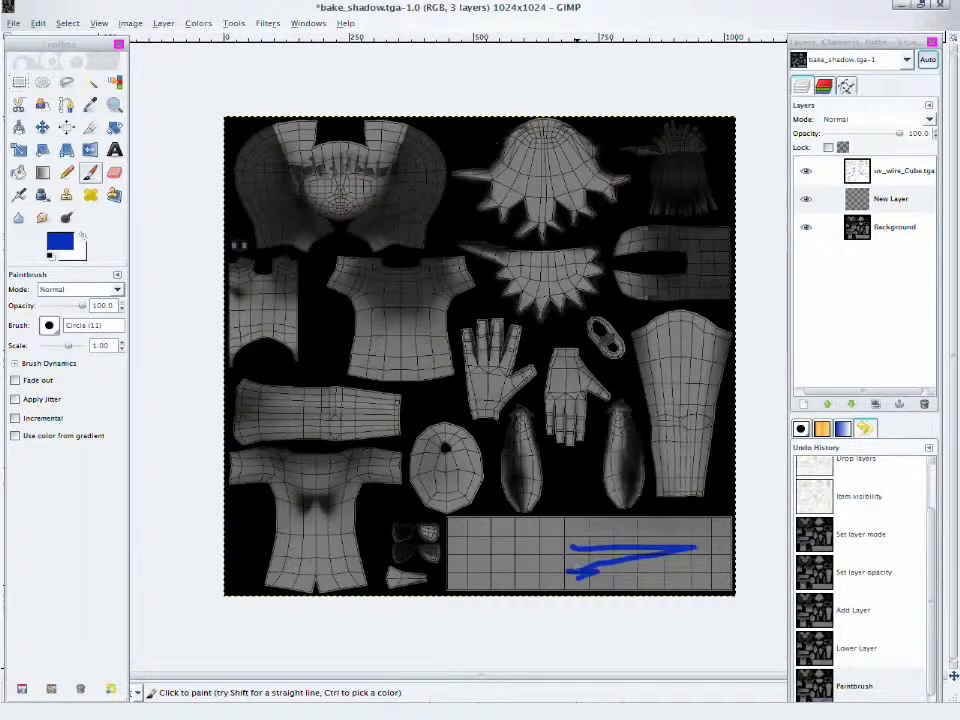
left_click(94, 325)
mouse_move(508, 556)
left_mouse_down()
mouse_move(555, 582)
mouse_move(617, 543)
mouse_move(660, 546)
left_mouse_up()
left_click(49, 325)
left_click(110, 366)
left_click_drag(615, 578, 719, 523)
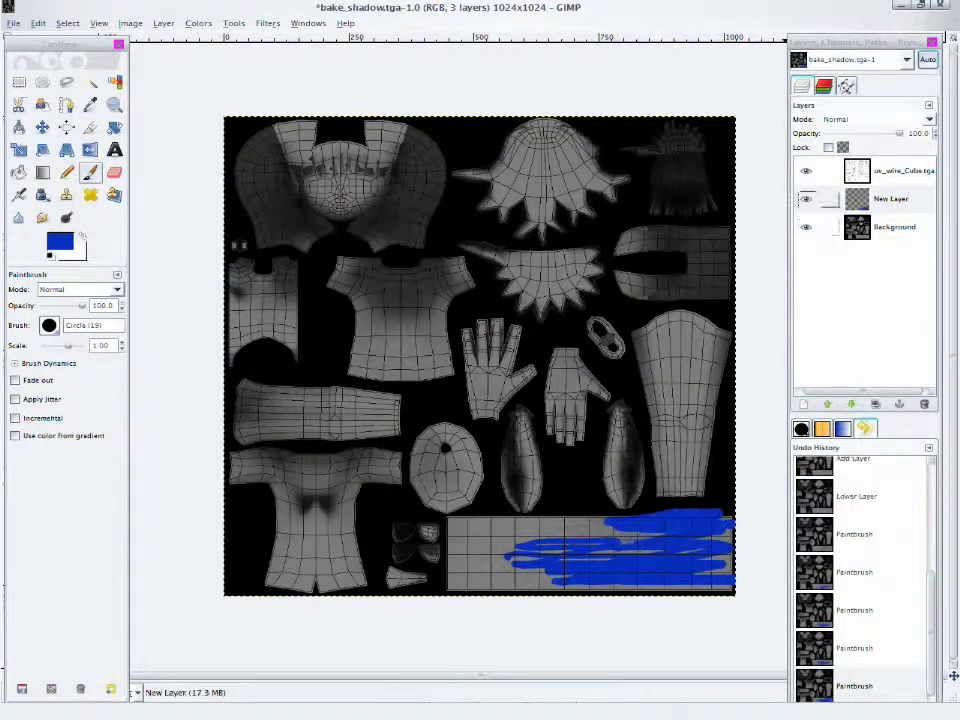
Set New Layer's blend mode to Color and fill more of the skirt strip's right end with blue
left_click(880, 119)
left_click(836, 465)
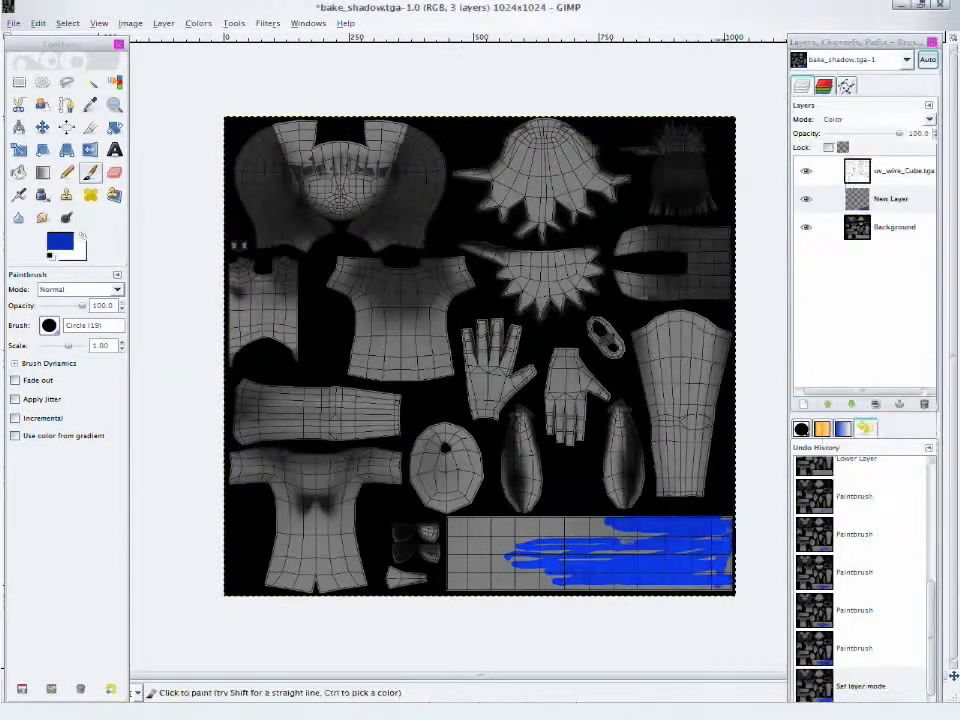
left_click_drag(726, 523, 716, 586)
Set the foreground color to a lighter blue
left_click(59, 241)
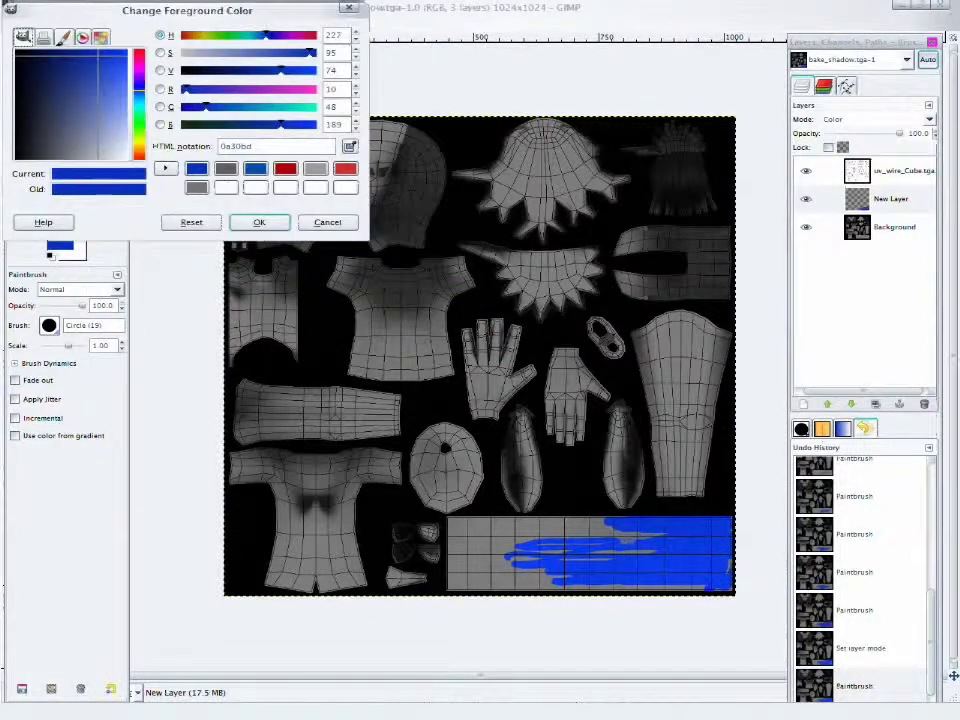
left_click_drag(92, 119, 105, 81)
left_click(258, 222)
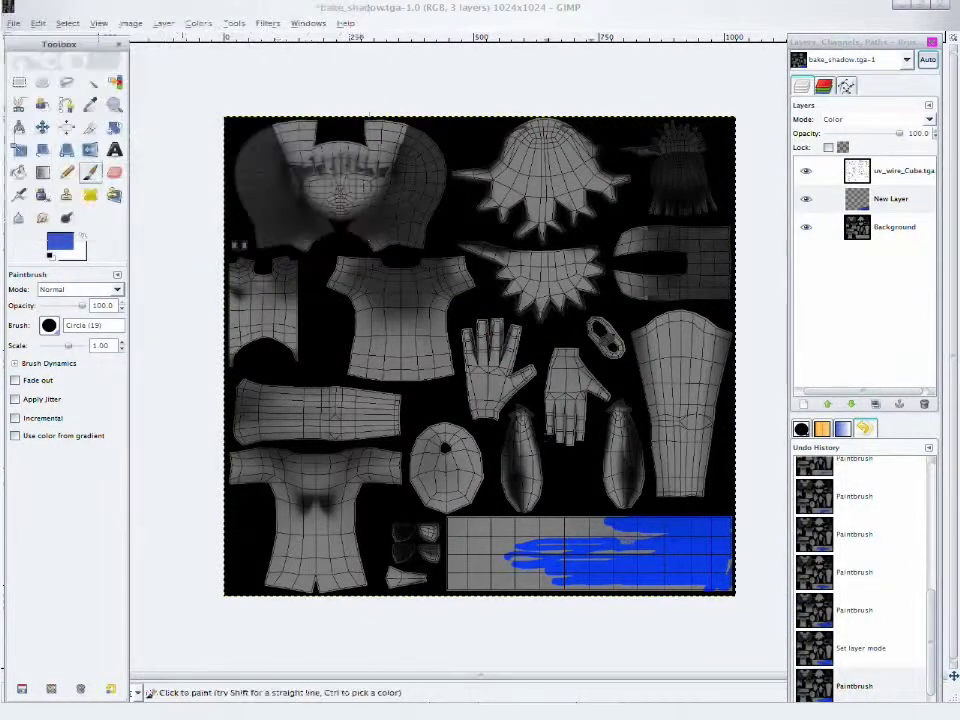
Set the foreground color to golden yellow and paint over the two hair pieces along the texture's upper edge
left_click(59, 241)
left_click(139, 145)
left_click(259, 222)
mouse_move(548, 155)
left_mouse_down()
mouse_move(478, 205)
mouse_move(507, 140)
mouse_move(522, 135)
mouse_move(521, 213)
mouse_move(543, 200)
mouse_move(572, 163)
mouse_move(540, 131)
left_mouse_up()
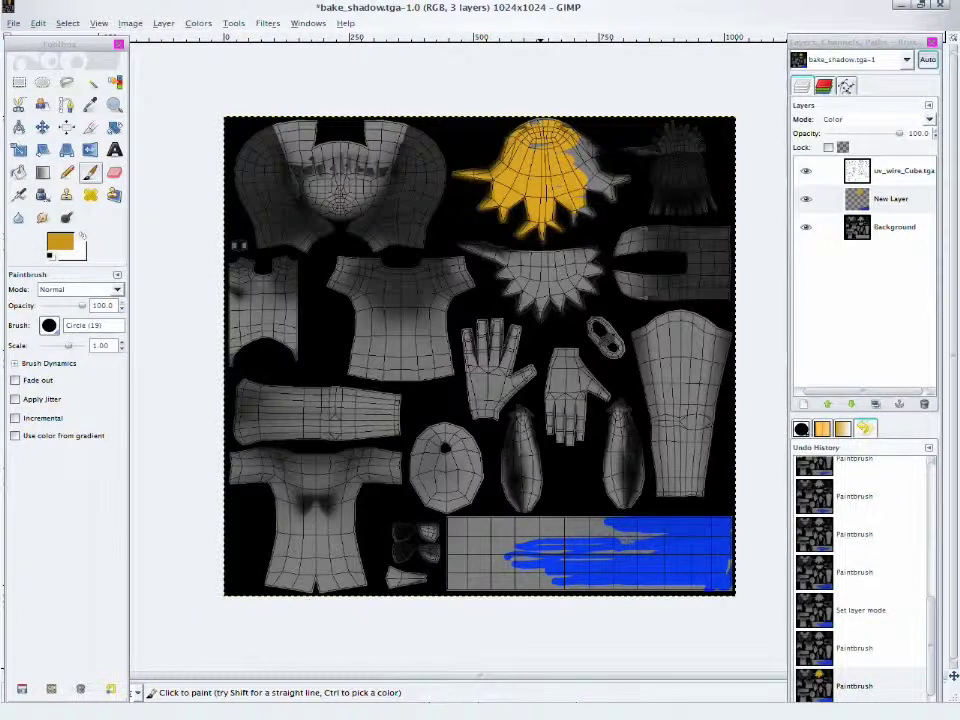
left_click_drag(547, 143, 540, 142)
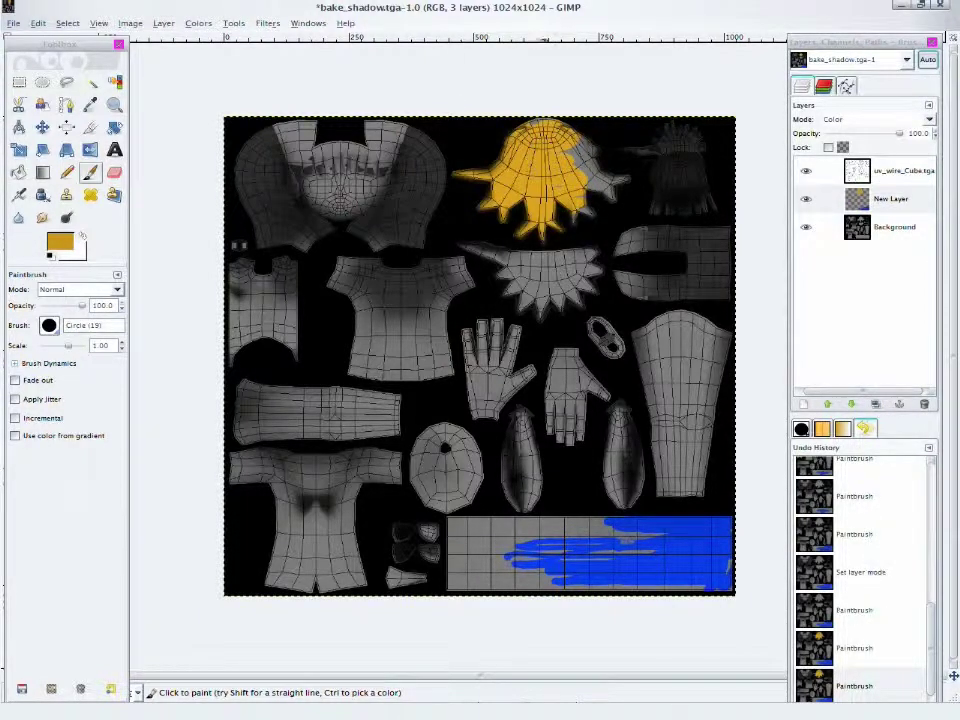
mouse_move(559, 205)
left_mouse_down()
mouse_move(590, 209)
mouse_move(625, 181)
mouse_move(615, 183)
left_mouse_up()
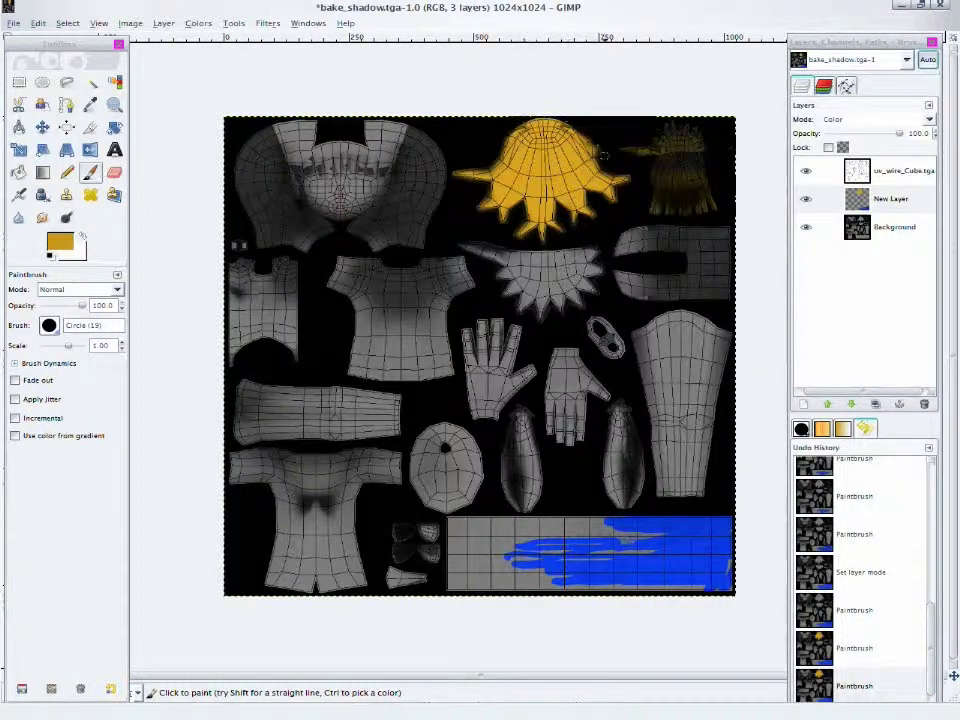
left_click_drag(748, 185, 650, 185)
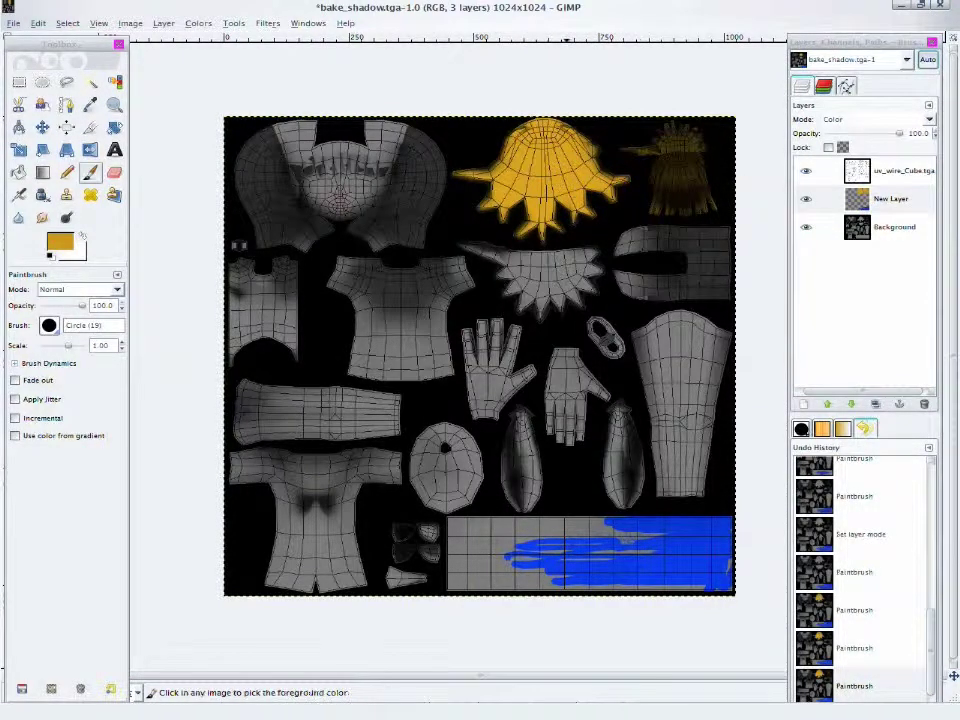
Save the layered image as texture.psd in the 5 Manga Girl\texture folder
key("ctrl+s")
key("Escape")
left_click(13, 22)
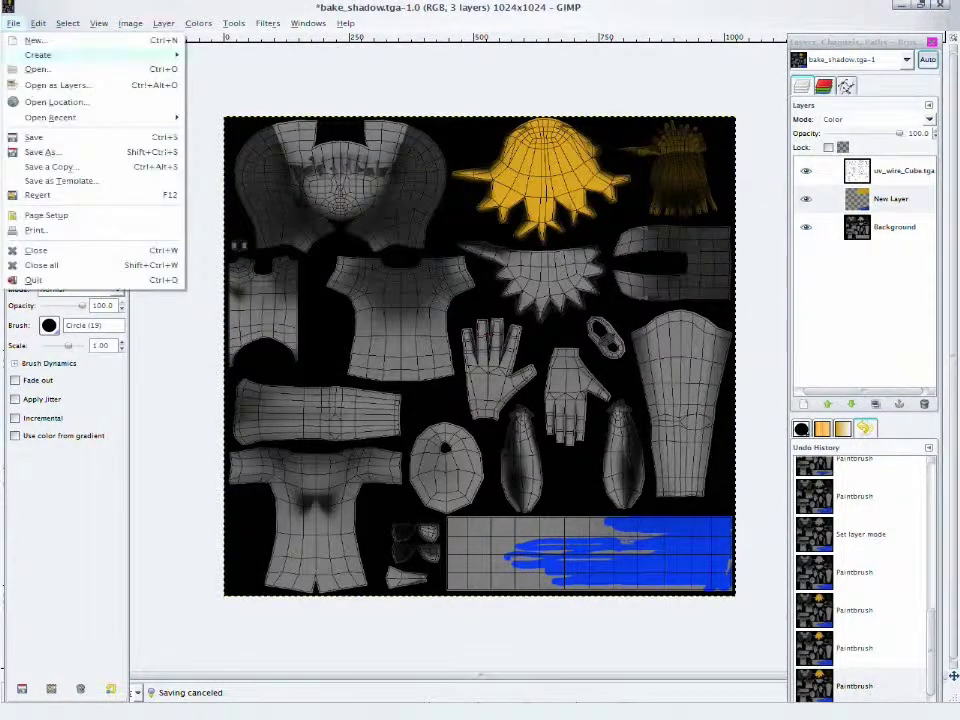
left_click(42, 152)
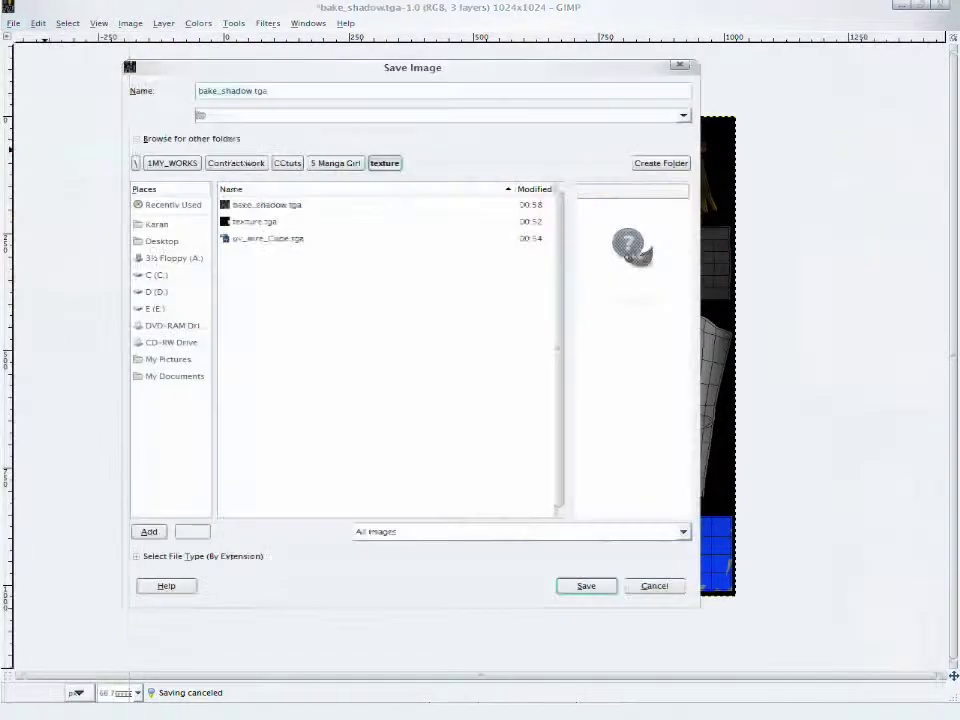
left_click(520, 531)
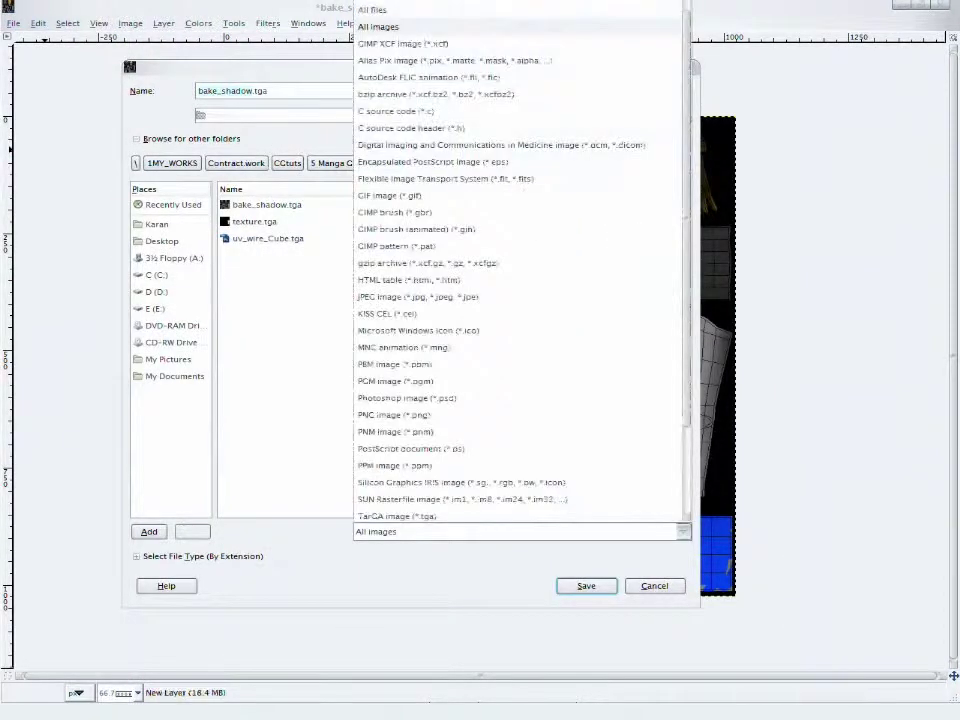
key("Escape")
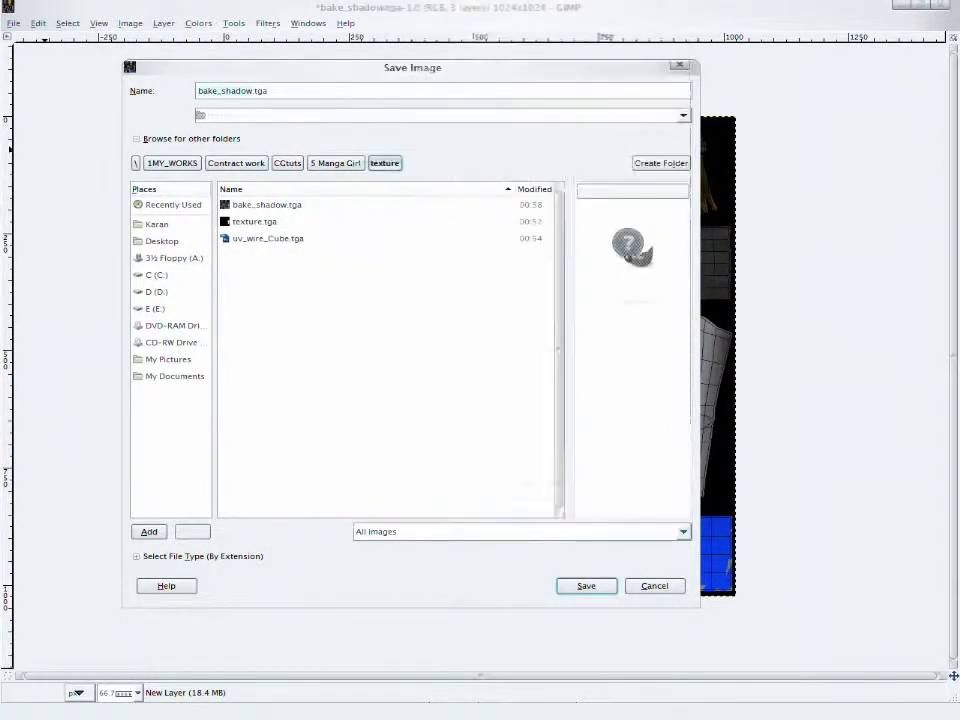
type("texture.psd")
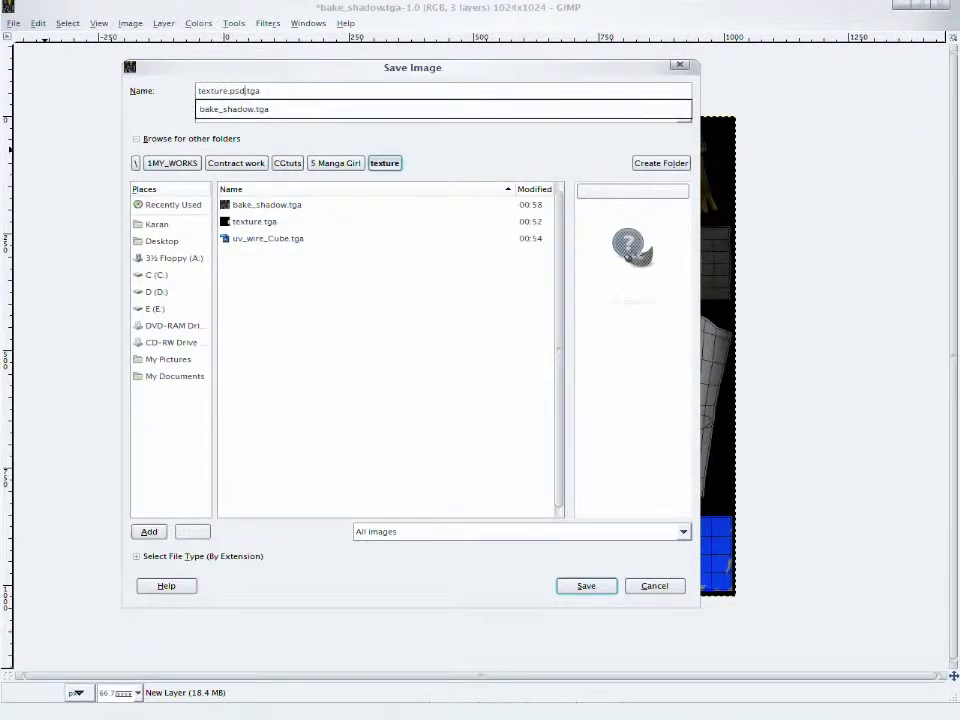
key("Return")
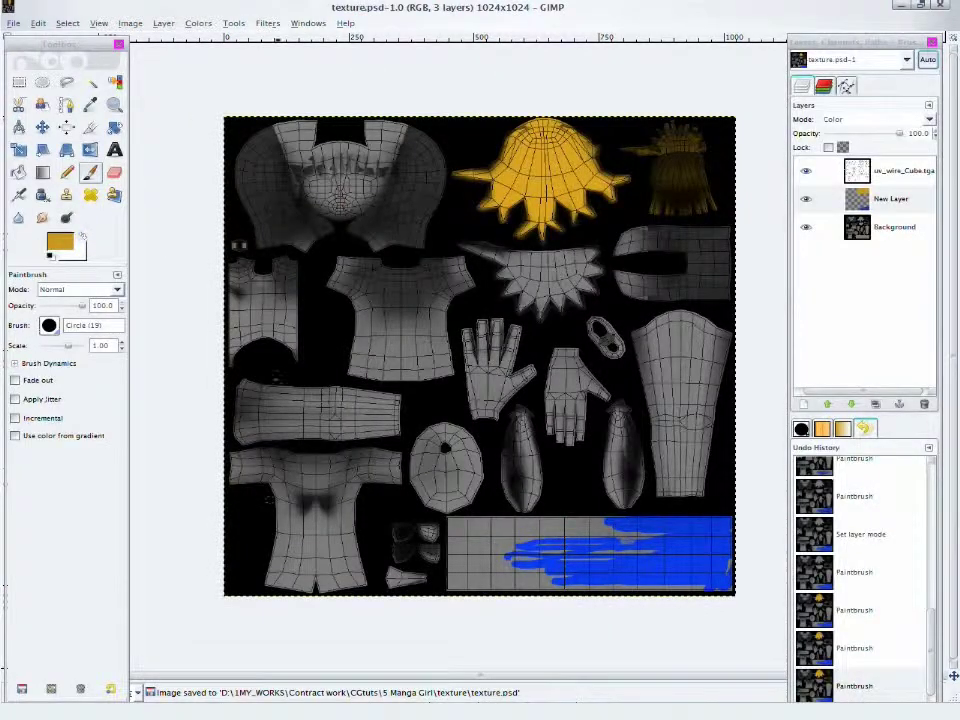
Switch to Blender, select the whole mesh in Edit Mode, and open texture.psd as its UV image, viewing the result in Object Mode
left_click(300, 710)
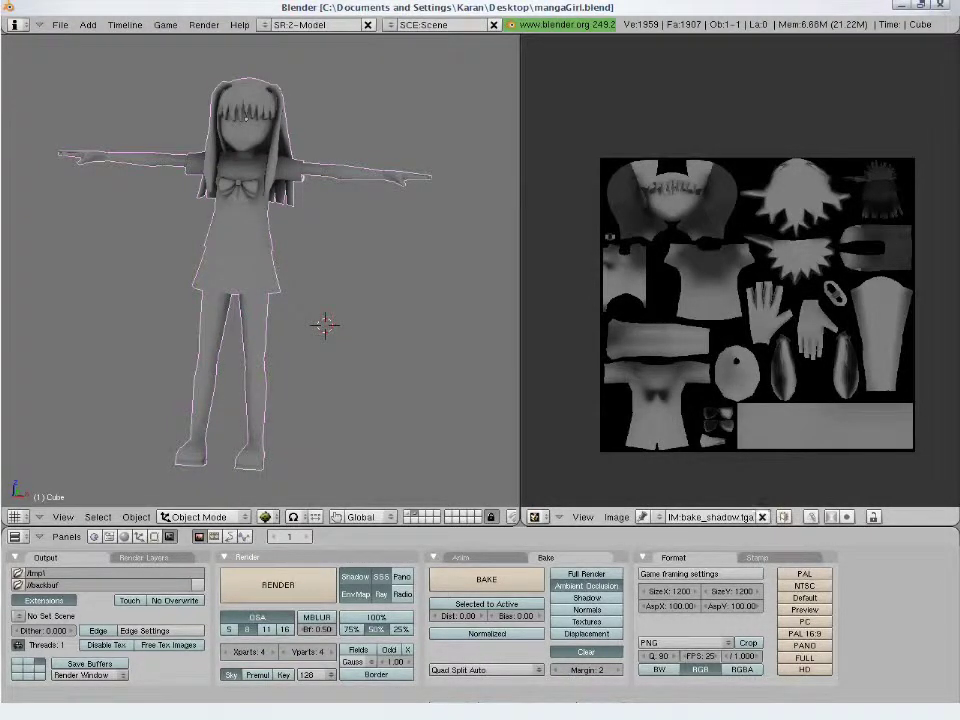
key("Tab")
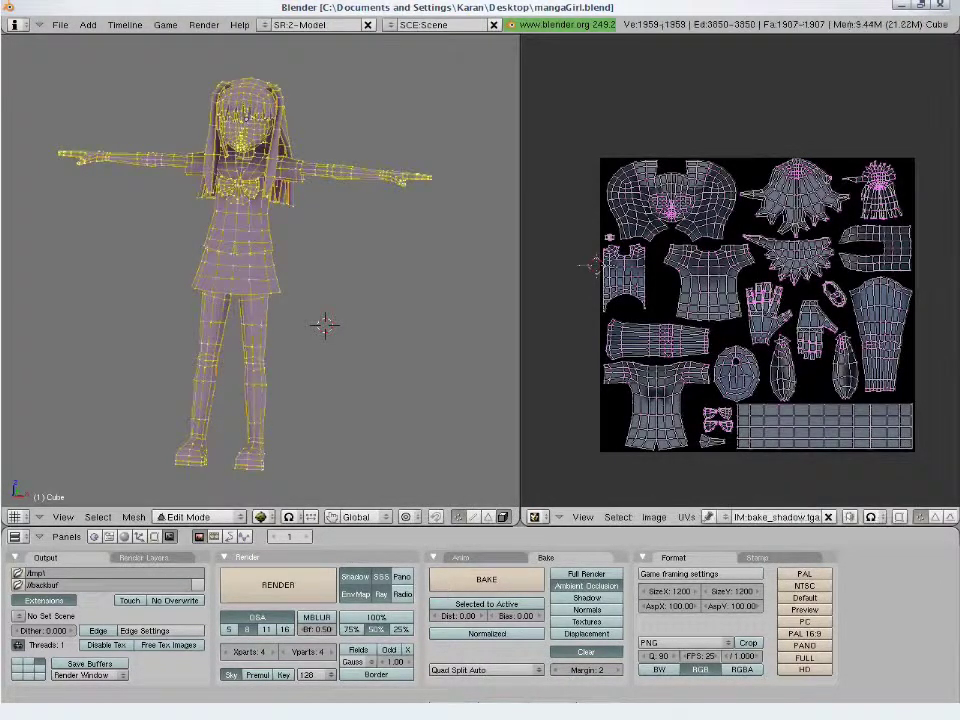
key("a")
left_click(654, 517)
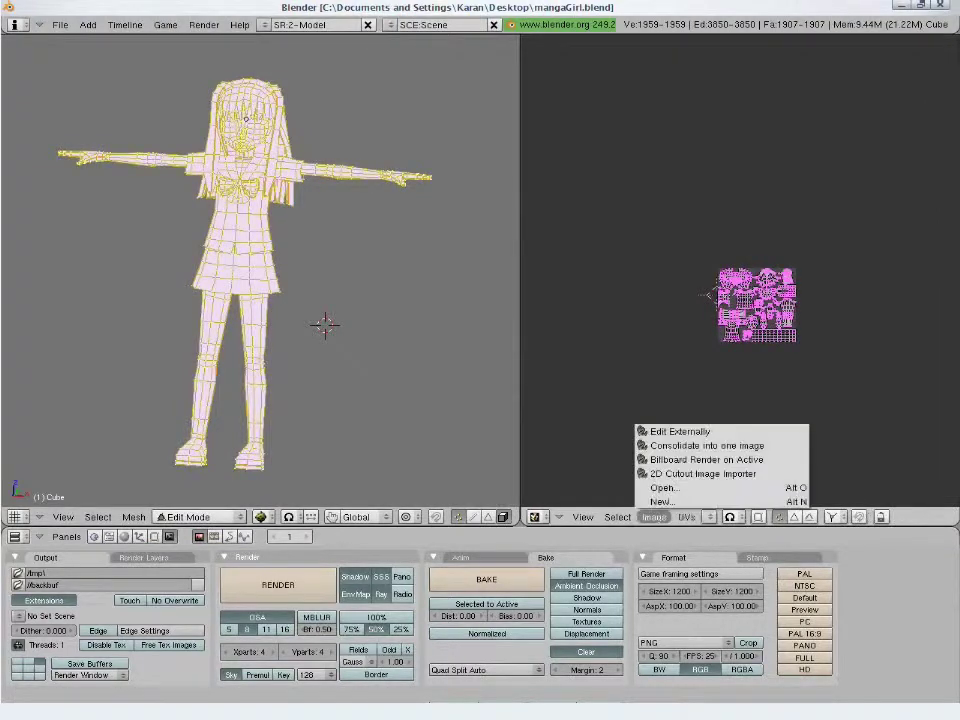
left_click(665, 490)
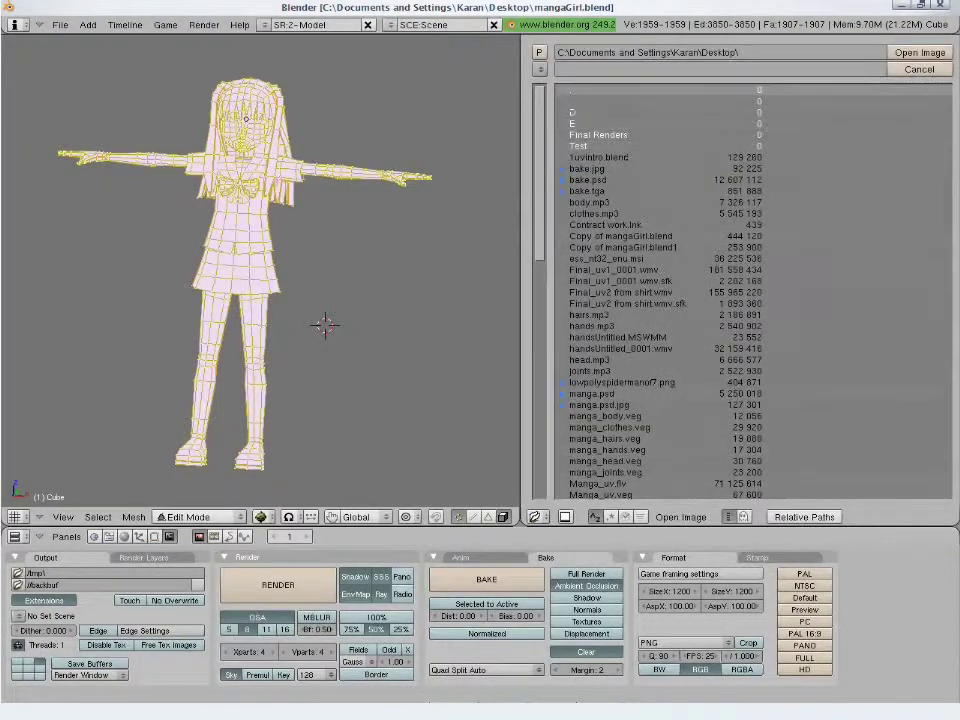
left_click(540, 69)
left_click(664, 223)
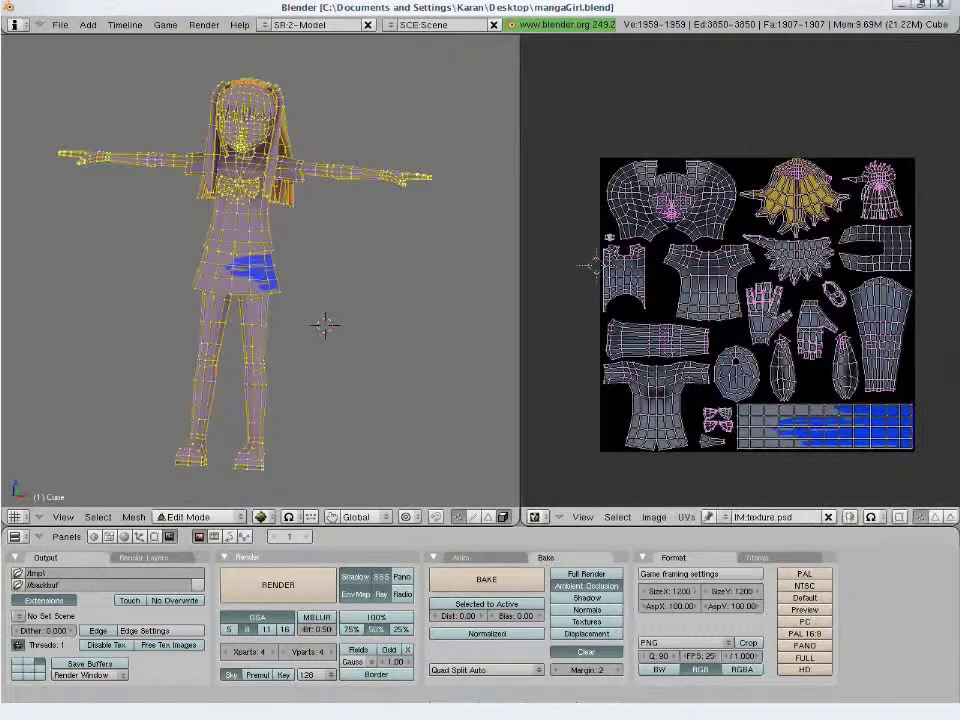
key("Tab")
mouse_move(260, 270)
middle_mouse_down()
mouse_move(400, 270)
mouse_move(430, 280)
mouse_move(390, 265)
mouse_move(250, 275)
middle_mouse_up()
middle_click_drag(290, 333, 296, 332)
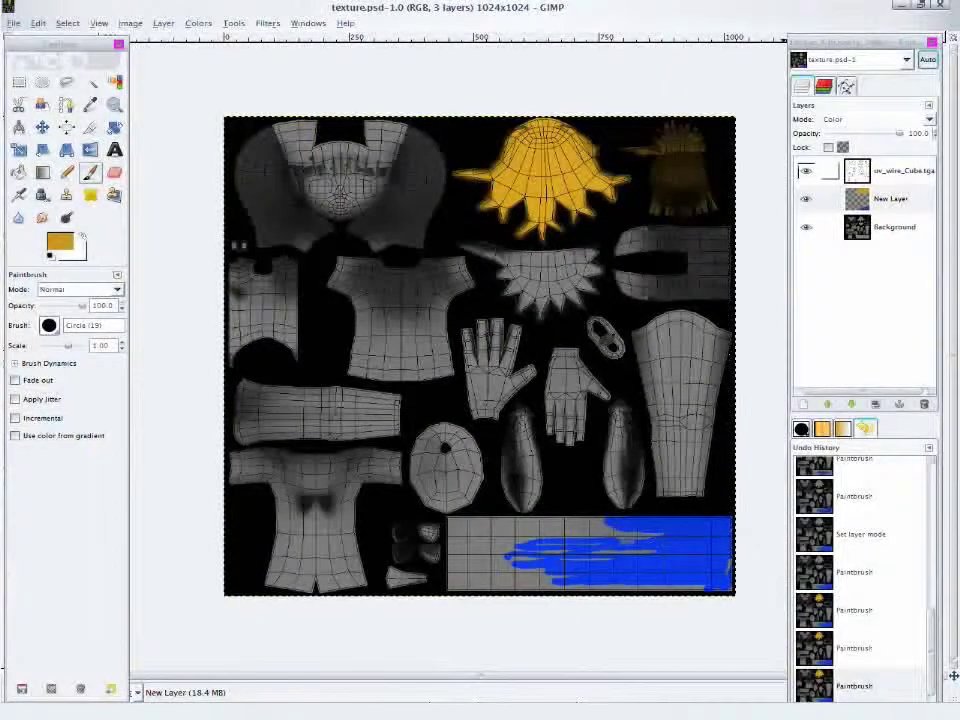
In GIMP, hide the uv_wire_Cube.tga layer, paint the lower spiky hair piece golden yellow, and save texture.psd
left_click(806, 170)
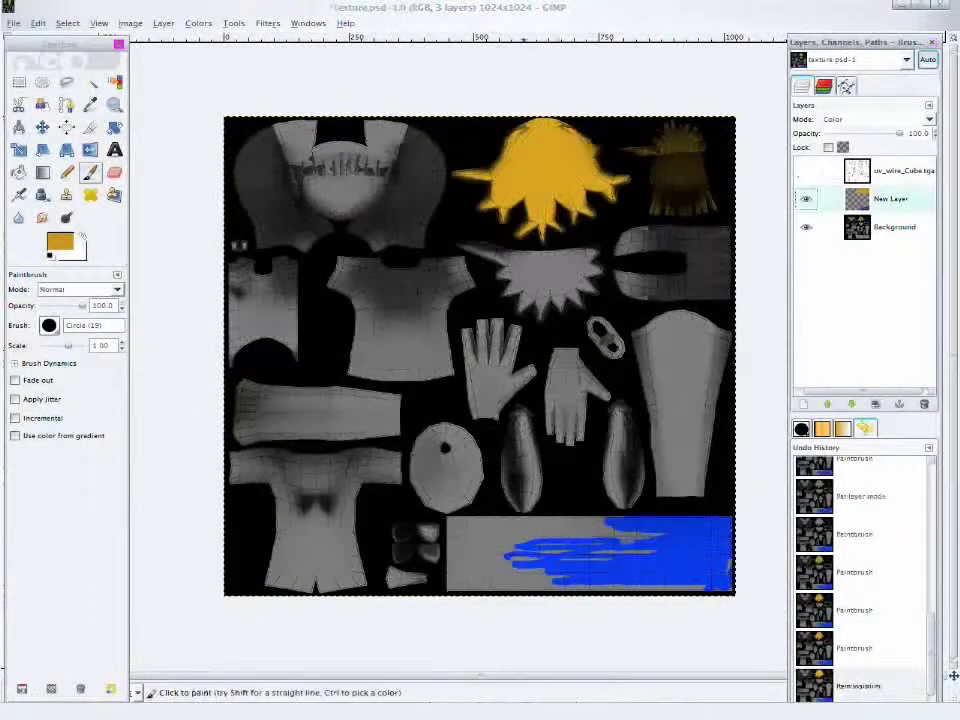
mouse_move(546, 302)
left_mouse_down()
mouse_move(586, 288)
mouse_move(548, 260)
mouse_move(541, 292)
mouse_move(520, 270)
mouse_move(460, 245)
left_mouse_up()
key("ctrl+s")
Switch to Blender and open the finished manga.psd texture from the Desktop folder in the UV/Image Editor
key("alt+Tab")
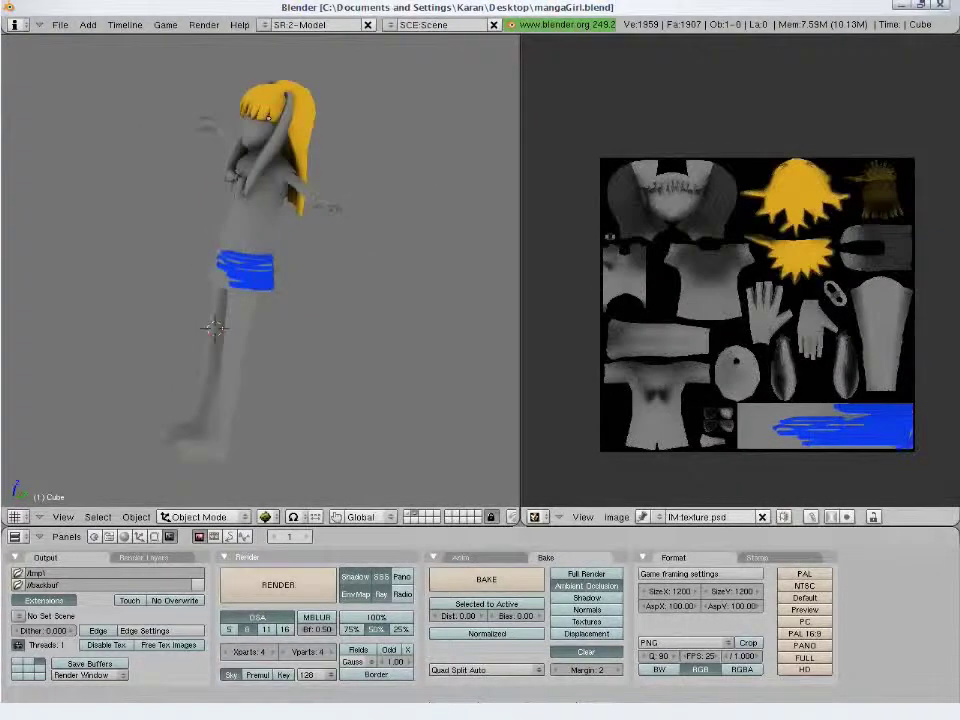
middle_click_drag(297, 330, 313, 360)
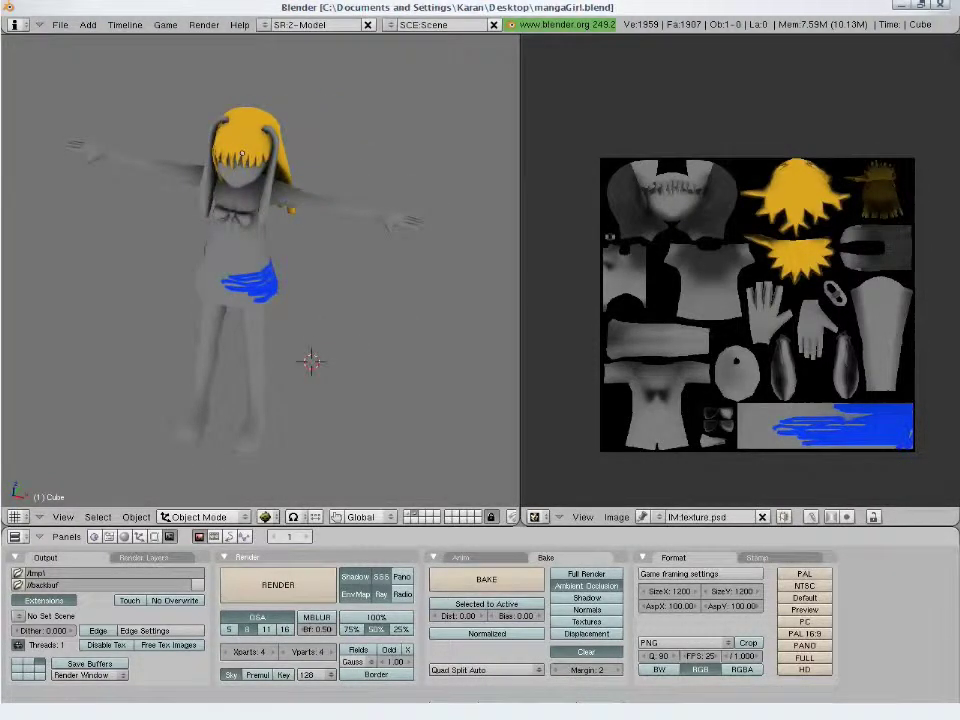
left_click(616, 516)
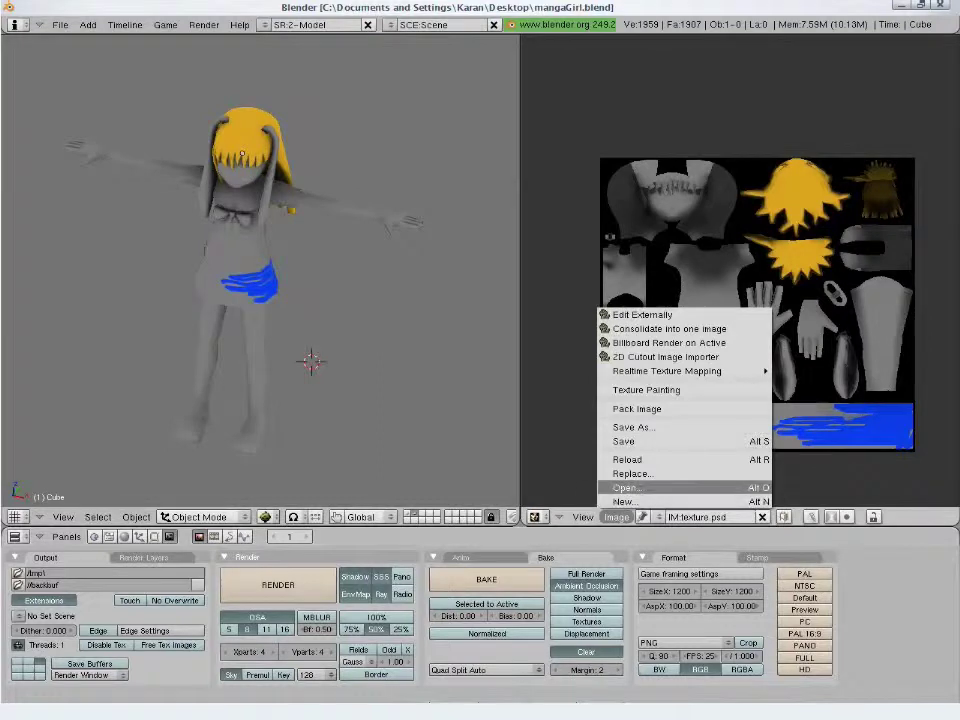
left_click(626, 487)
left_click(539, 69)
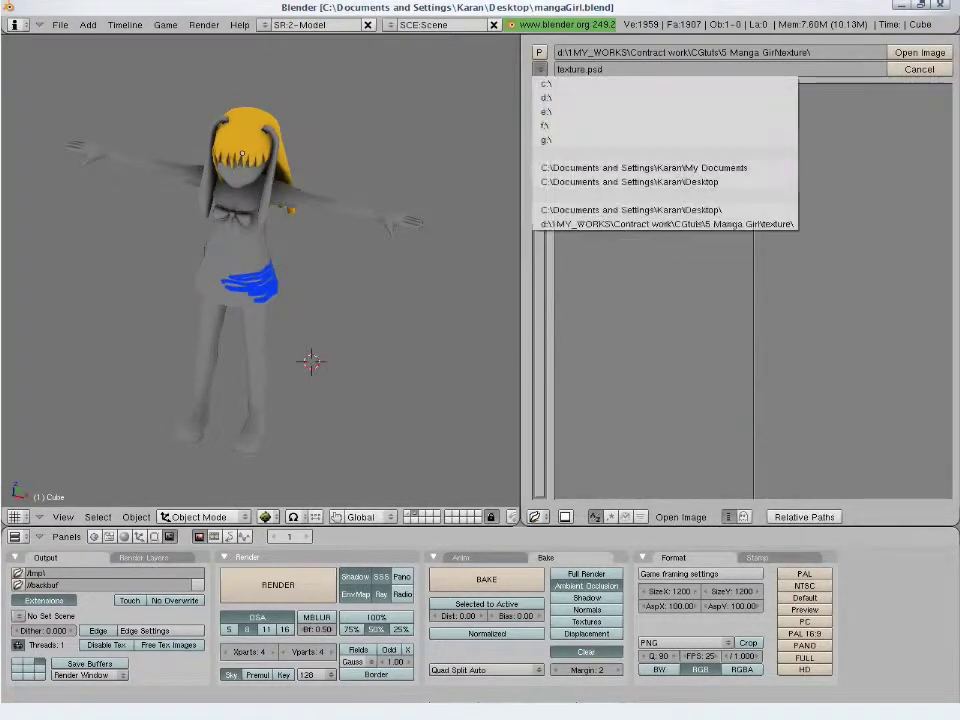
left_click(630, 181)
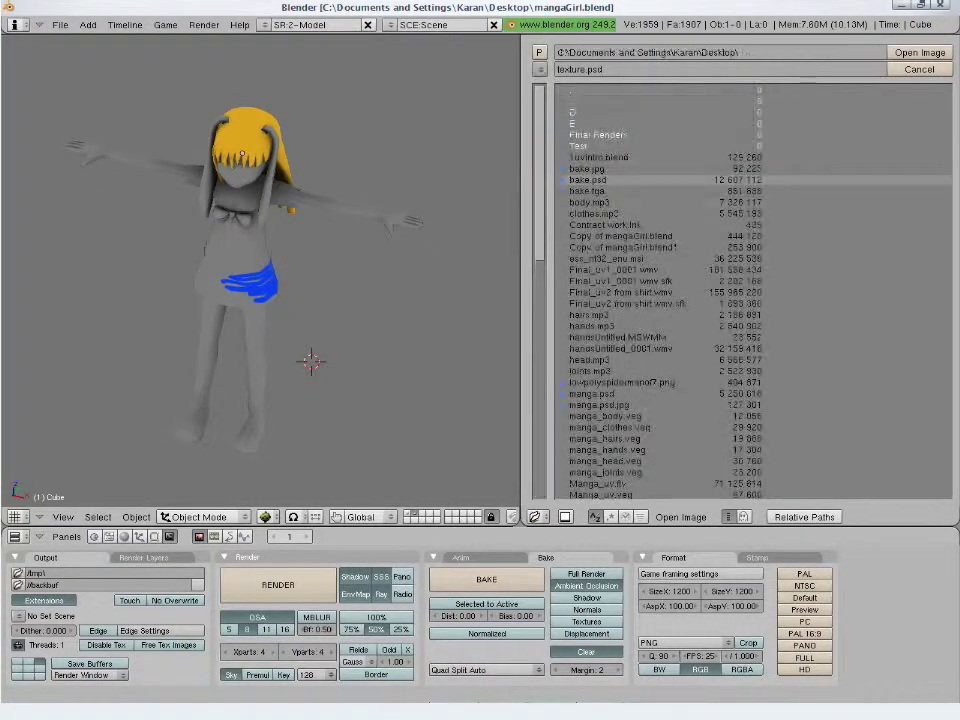
middle_click(592, 393)
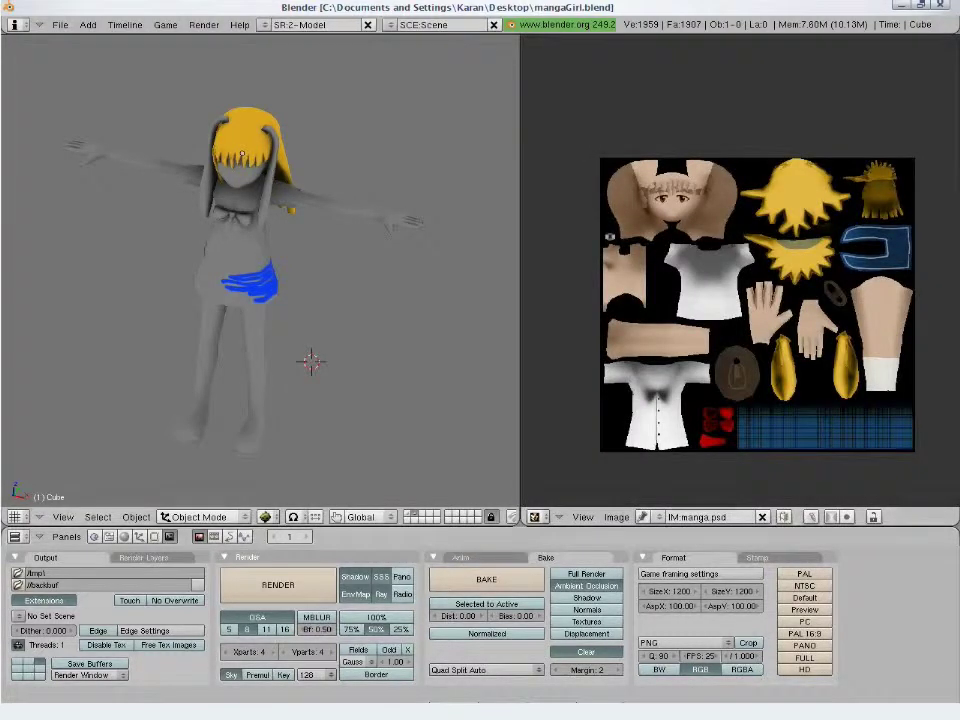
Enter Edit Mode on the girl mesh and assign manga.psd as the image for its selected UVs
key("Tab")
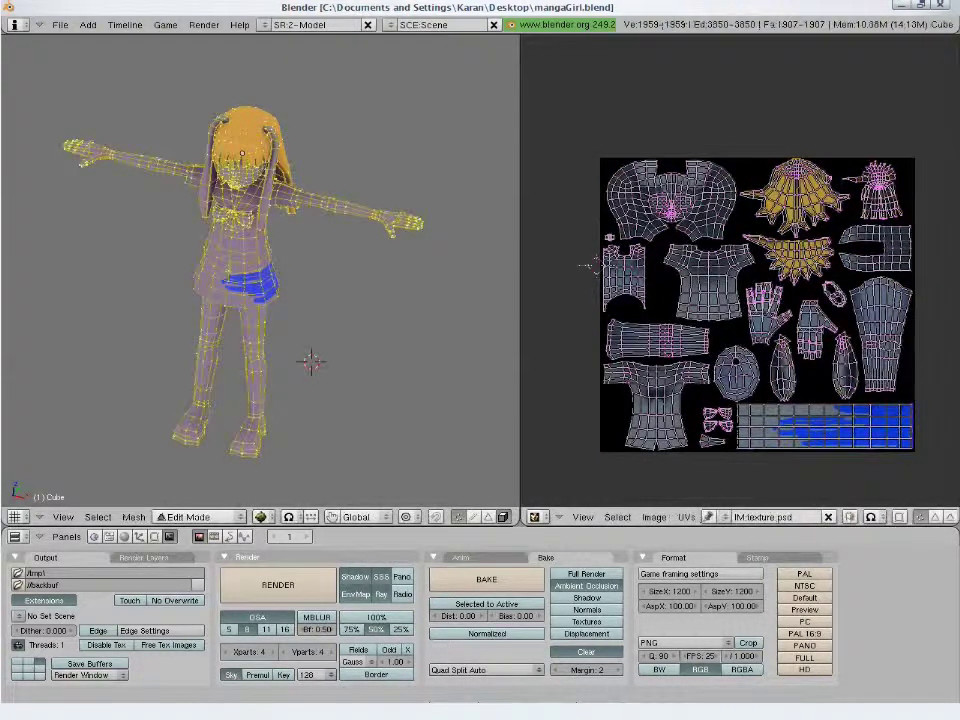
left_click(653, 517)
left_click(723, 517)
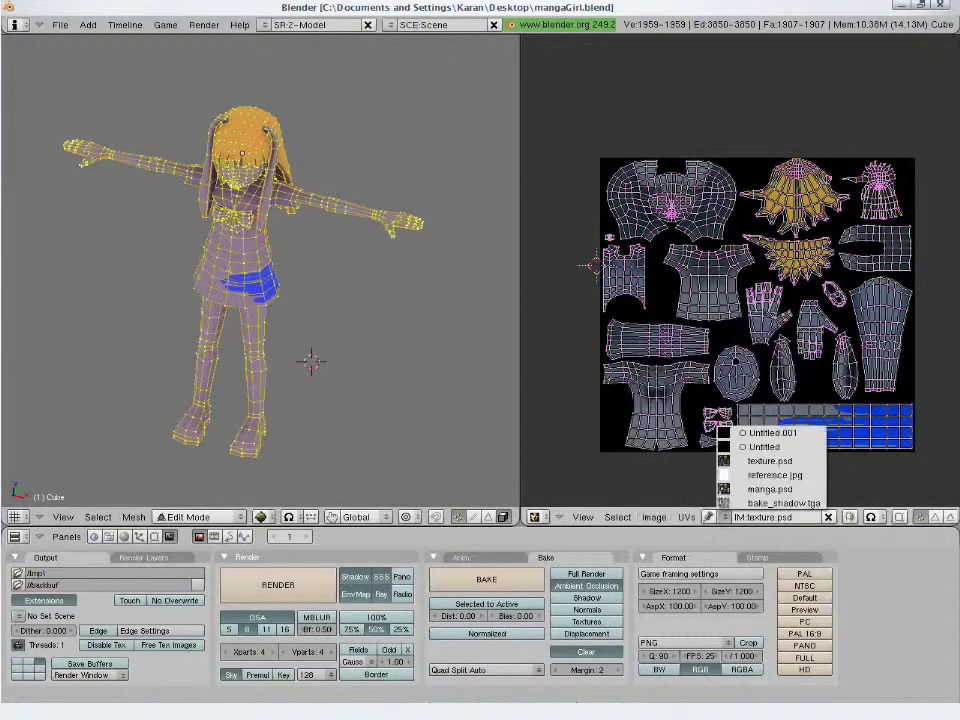
left_click(769, 489)
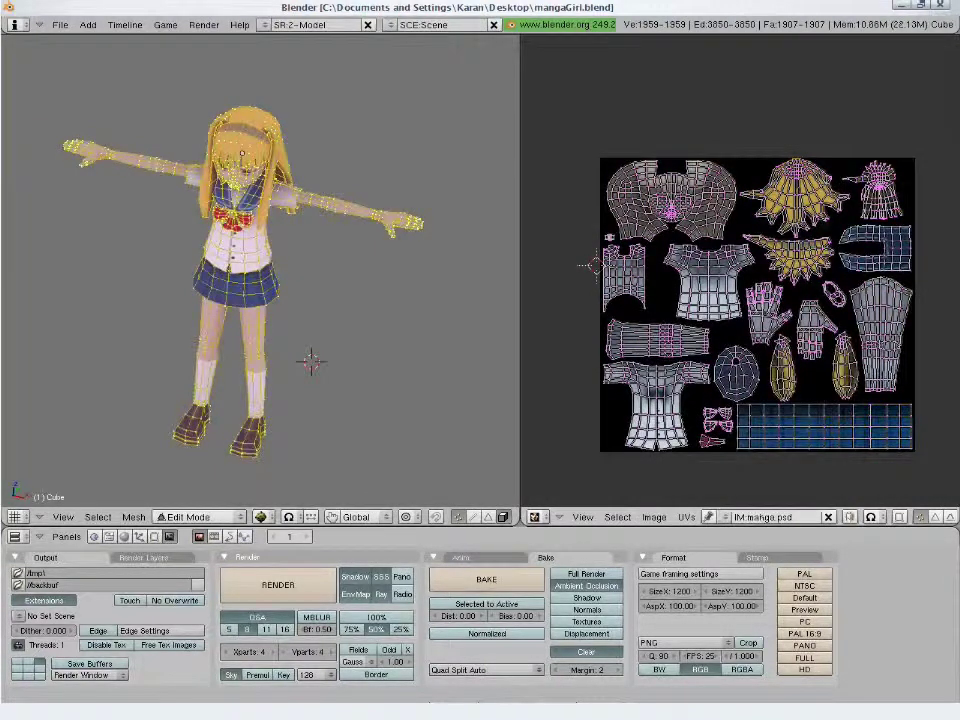
Leave Edit Mode and examine the textured girl from the front and at an angle, along with the manga.psd image
key("Tab")
middle_click_drag(310, 362, 273, 316)
key("KP_1")
scroll(364, 332, "up", 4)
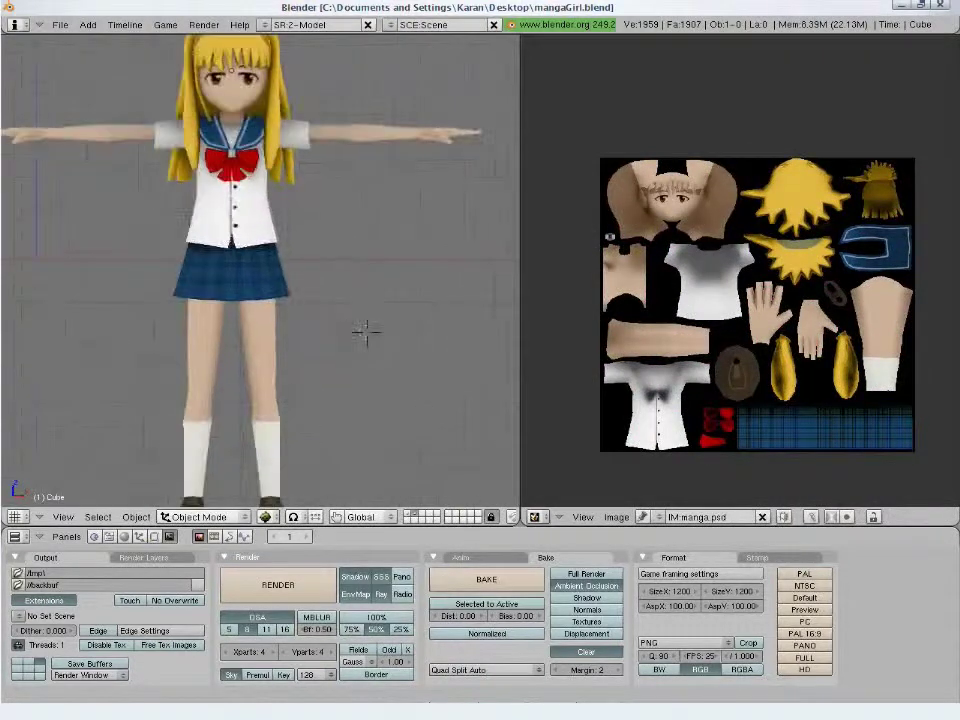
middle_click_drag(366, 356, 361, 546, "shift")
middle_click_drag(216, 483, 431, 467)
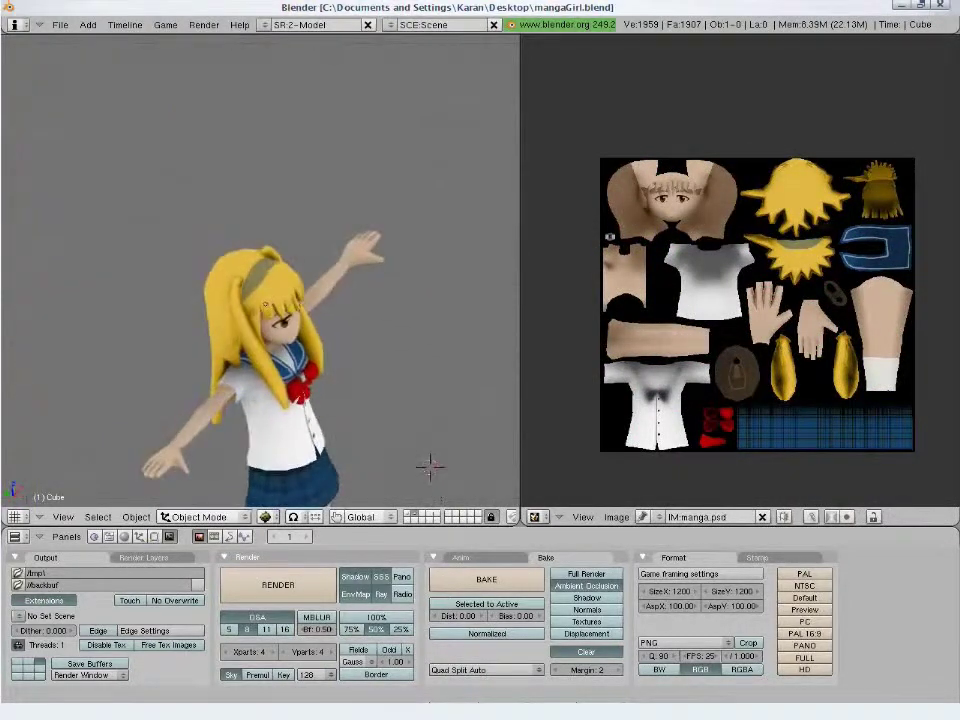
scroll(431, 467, "up", 2)
scroll(431, 467, "up", 1)
scroll(739, 271, "up", 2)
middle_click_drag(739, 271, 716, 208)
scroll(740, 270, "up", 1)
scroll(740, 270, "down", 1)
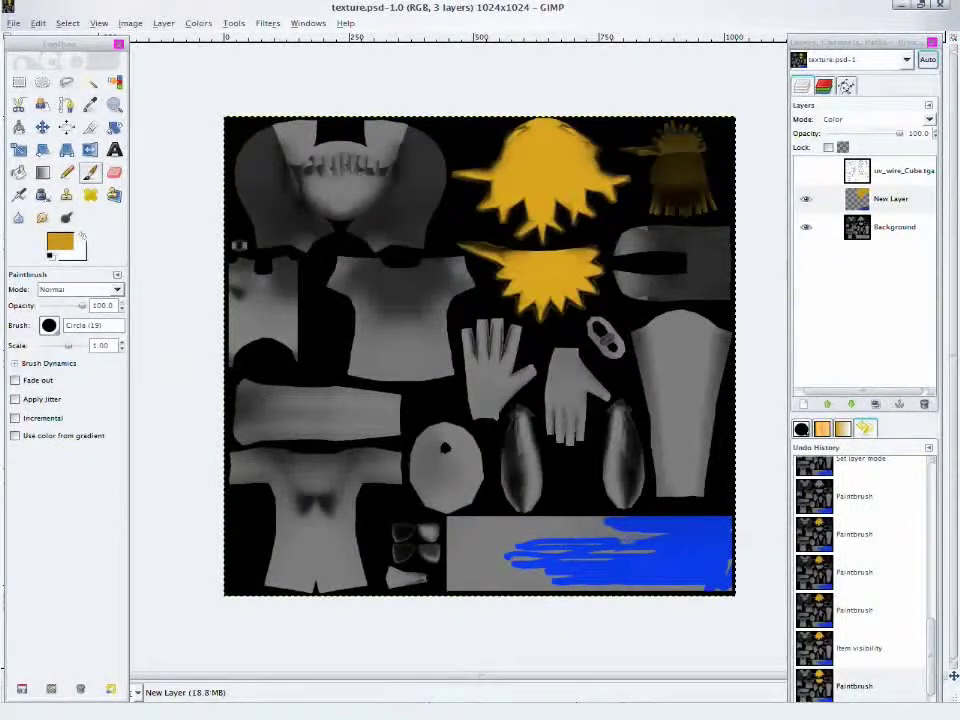
Return from GIMP to Blender and compare the face on the model with the face area of the manga.psd image
left_click(938, 5)
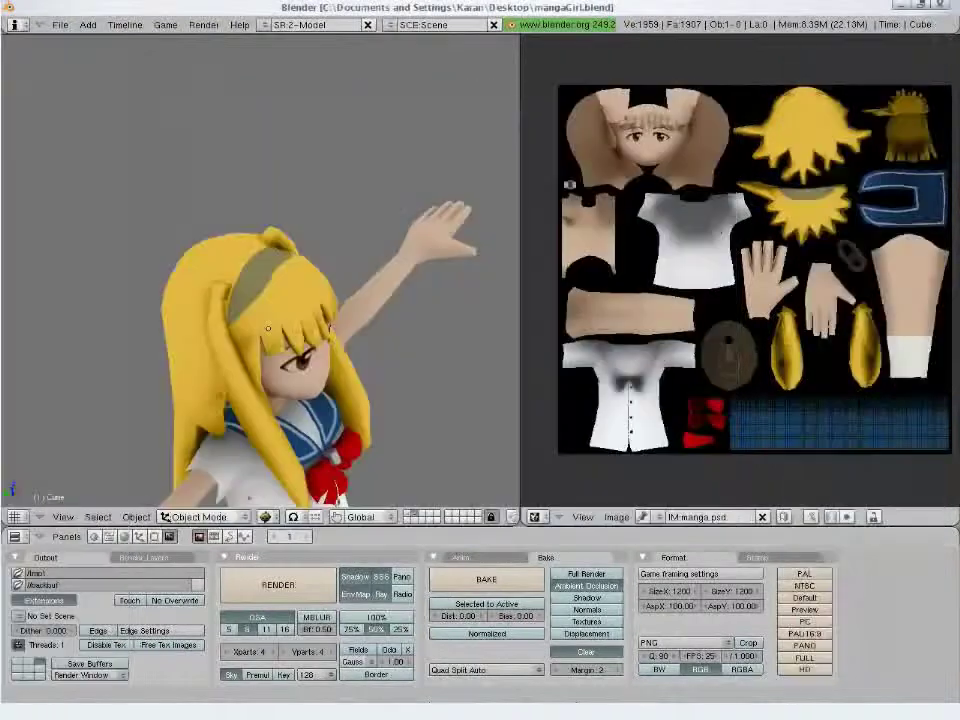
middle_click_drag(260, 280, 305, 280)
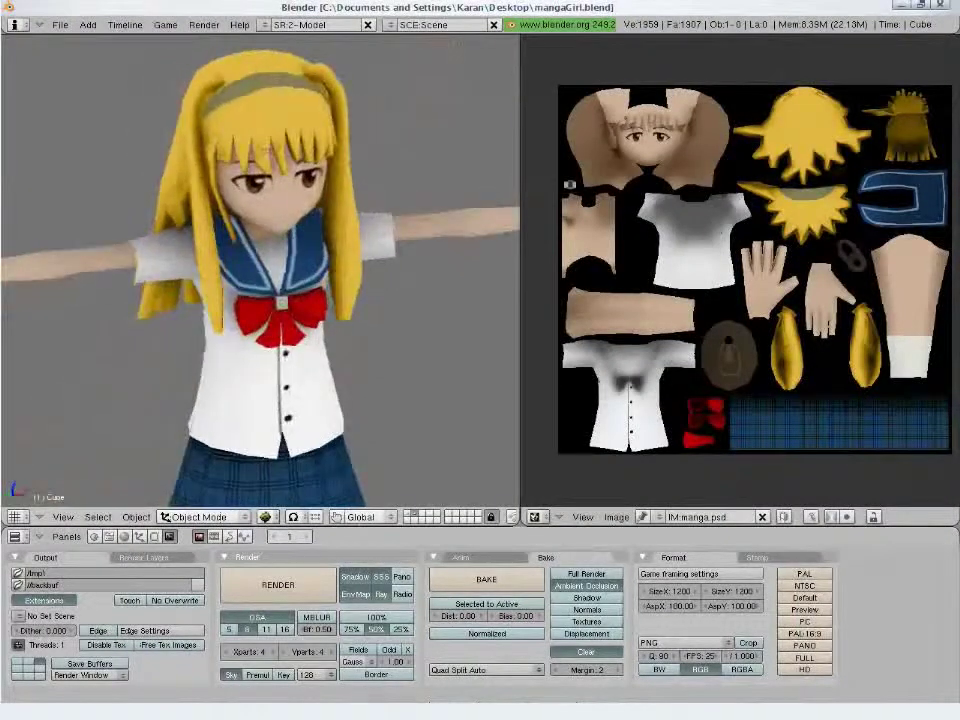
key("KP_1")
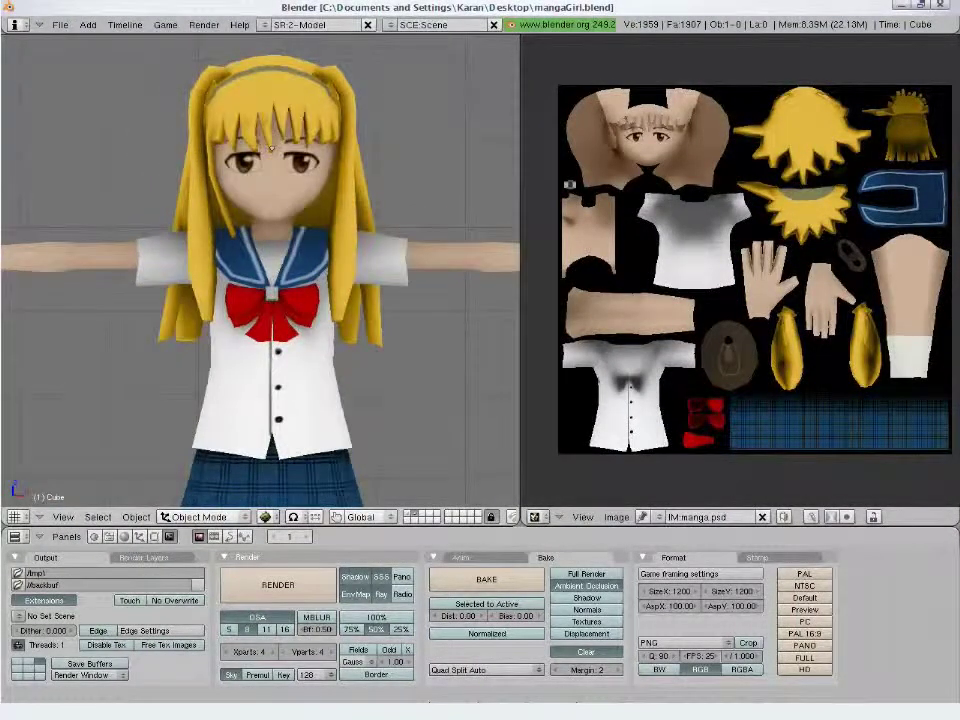
mouse_move(260, 280)
middle_mouse_down()
mouse_move(355, 285)
mouse_move(255, 282)
middle_mouse_up()
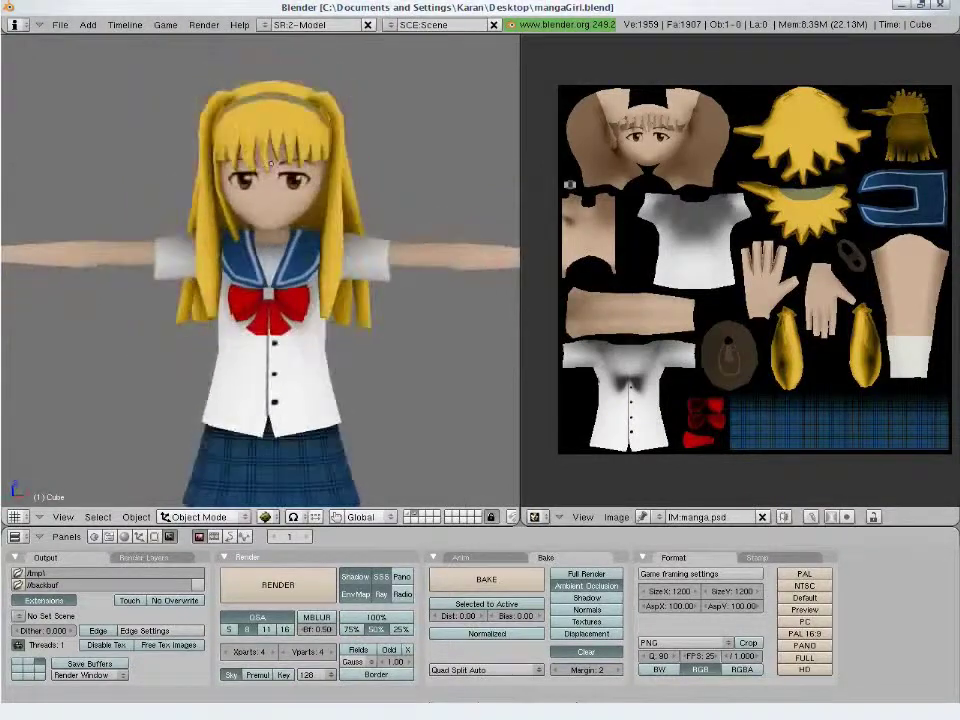
scroll(260, 270, "up", 6)
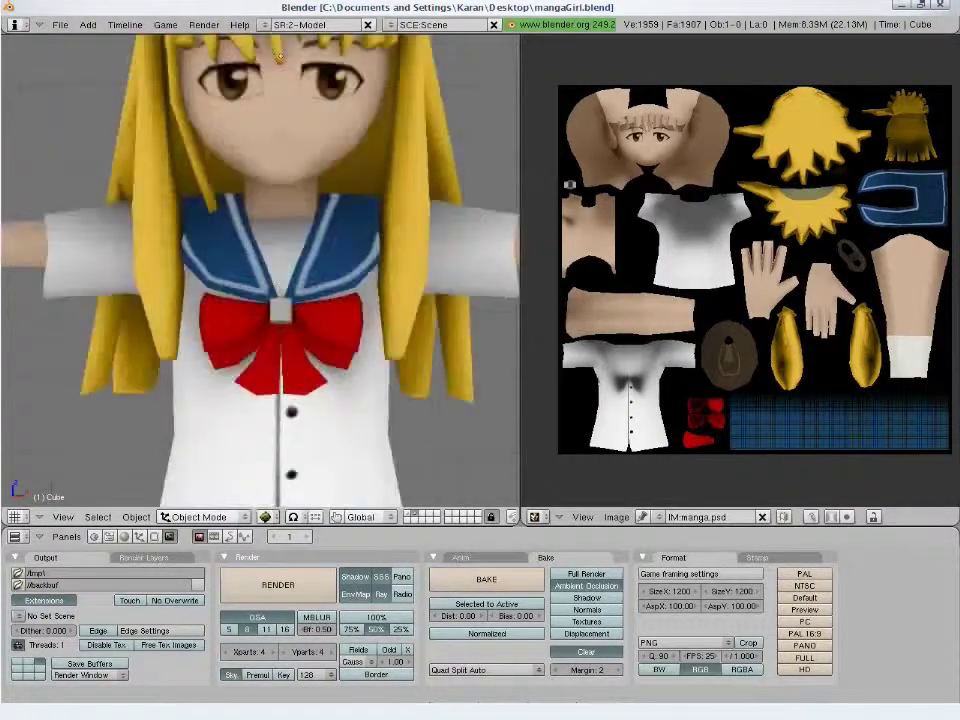
middle_click_drag(217, 220, 234, 231, "shift")
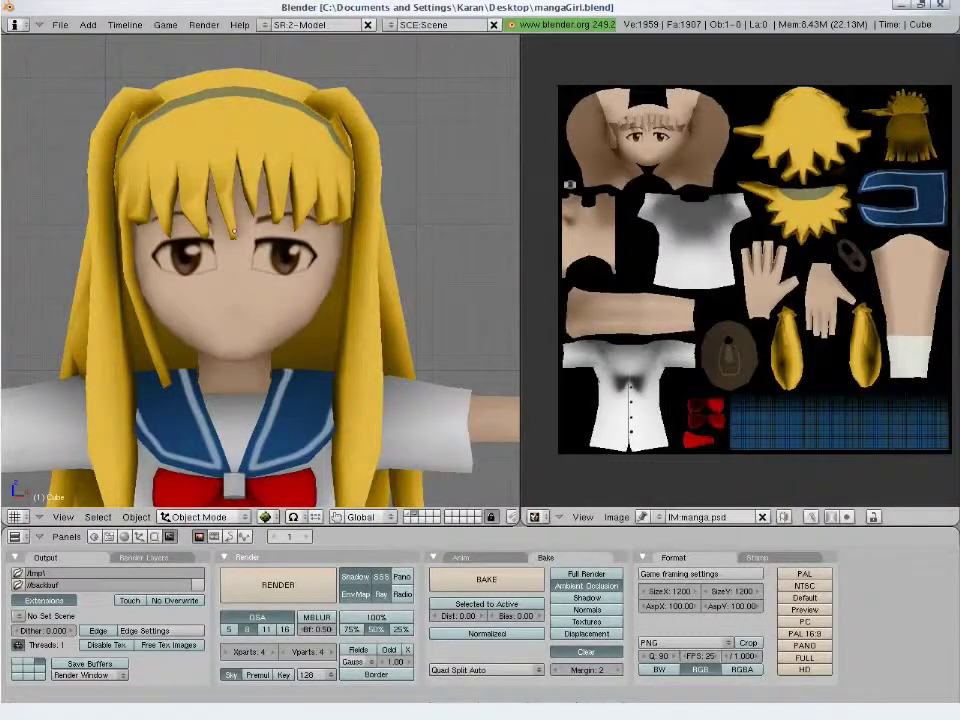
scroll(740, 270, "up", 3)
middle_click_drag(680, 180, 760, 454)
scroll(740, 270, "up", 3)
middle_click_drag(540, 216, 711, 231)
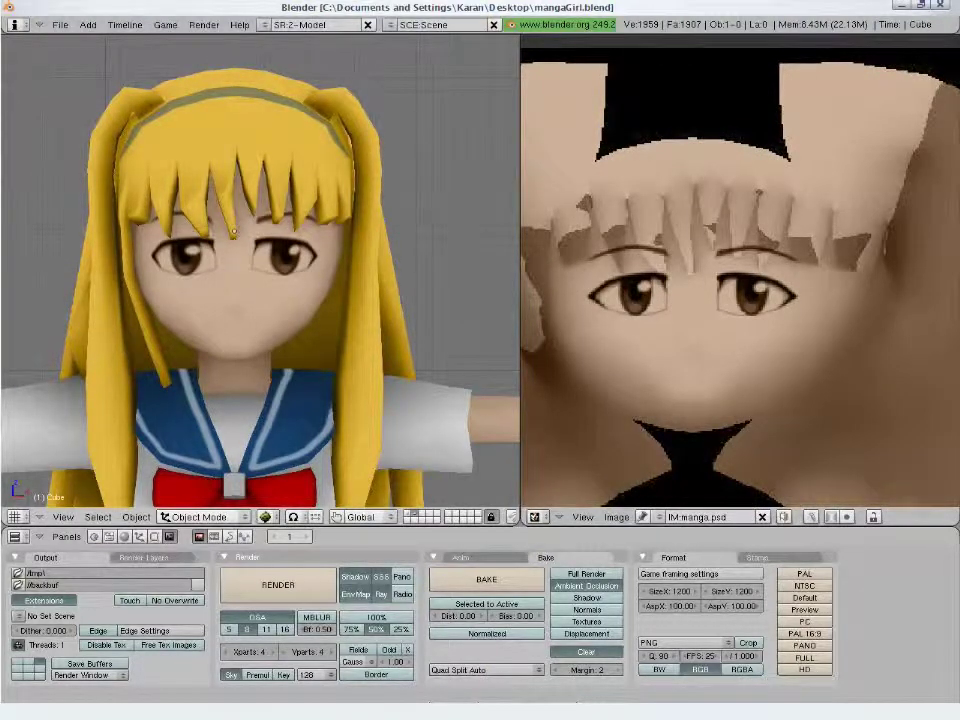
Put the girl in Texture Paint mode and set the Draw brush to near-black, size 4 and falloff 0.26, undoing a test dab
left_click(195, 516)
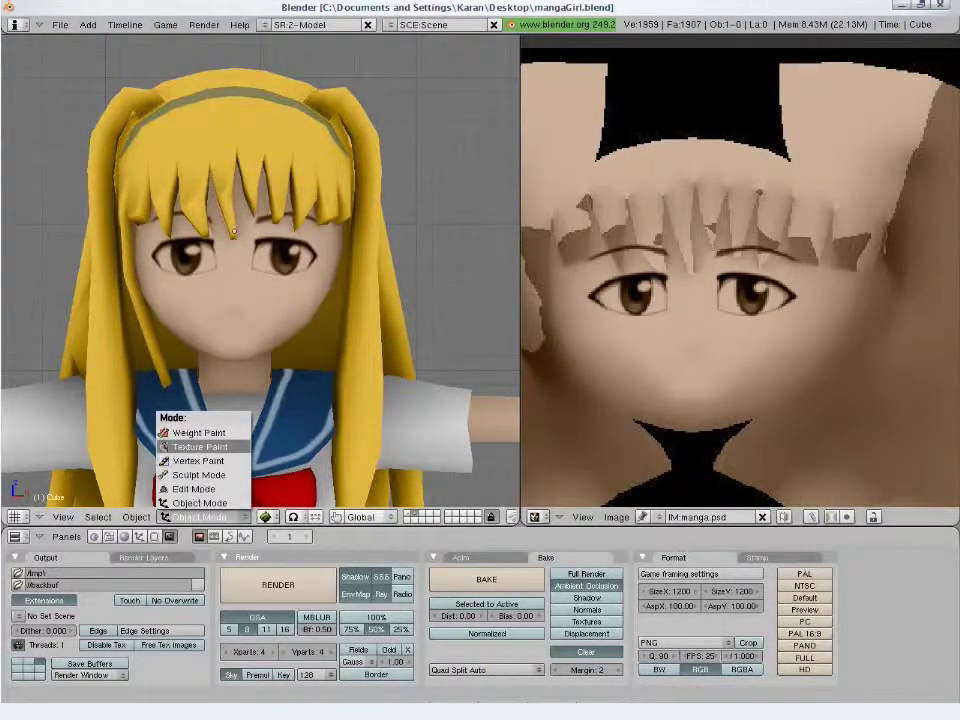
left_click(198, 446)
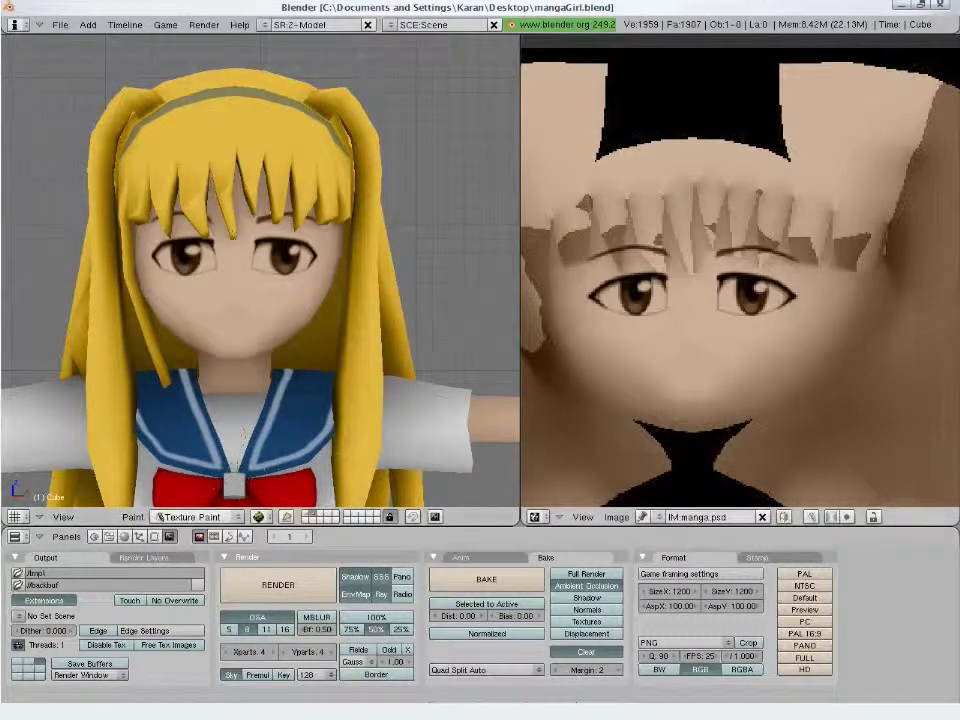
scroll(740, 273, "down", 5)
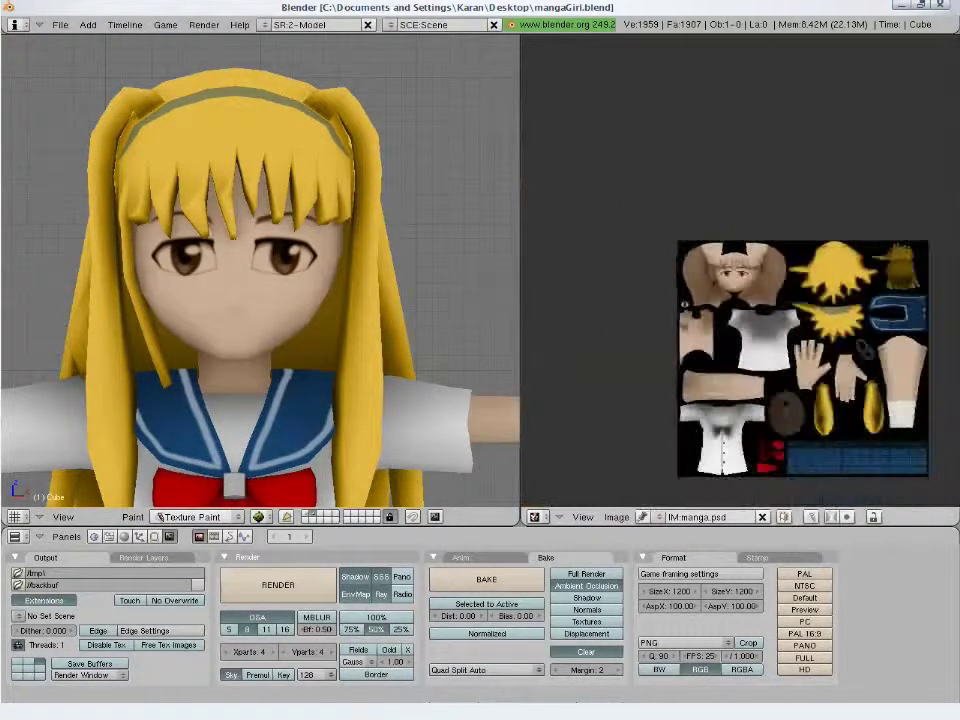
key("c")
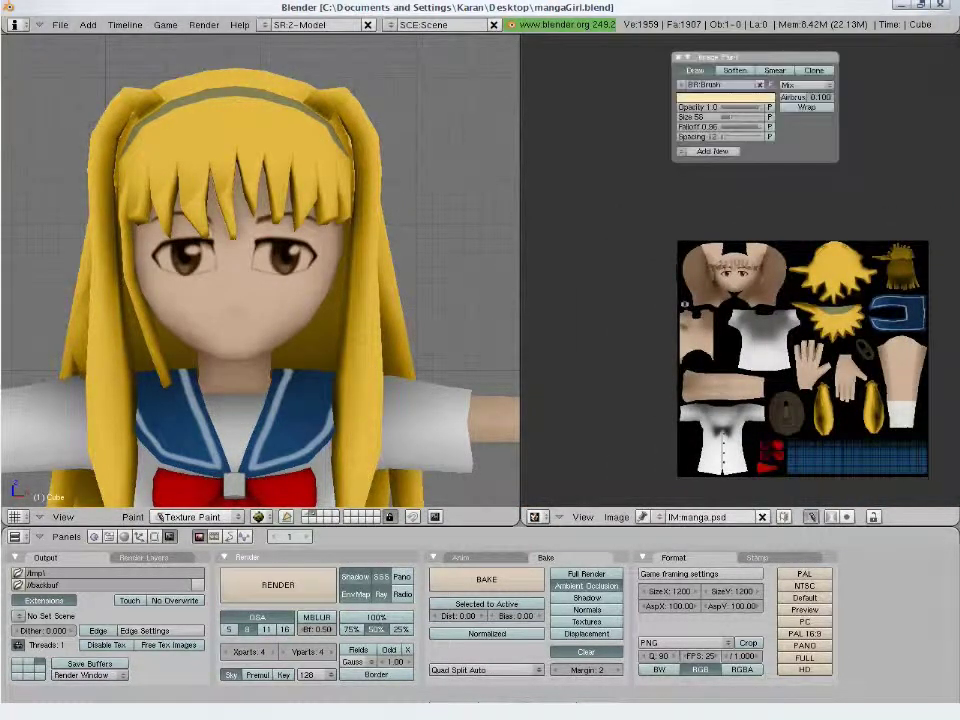
left_click(724, 97)
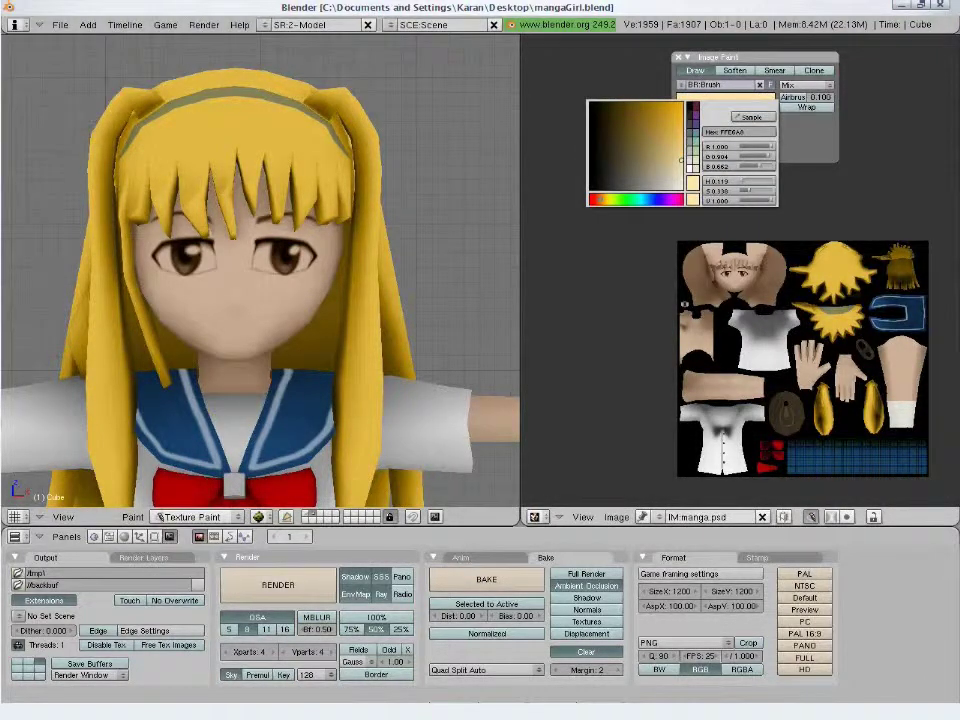
left_click(591, 160)
left_click(280, 244)
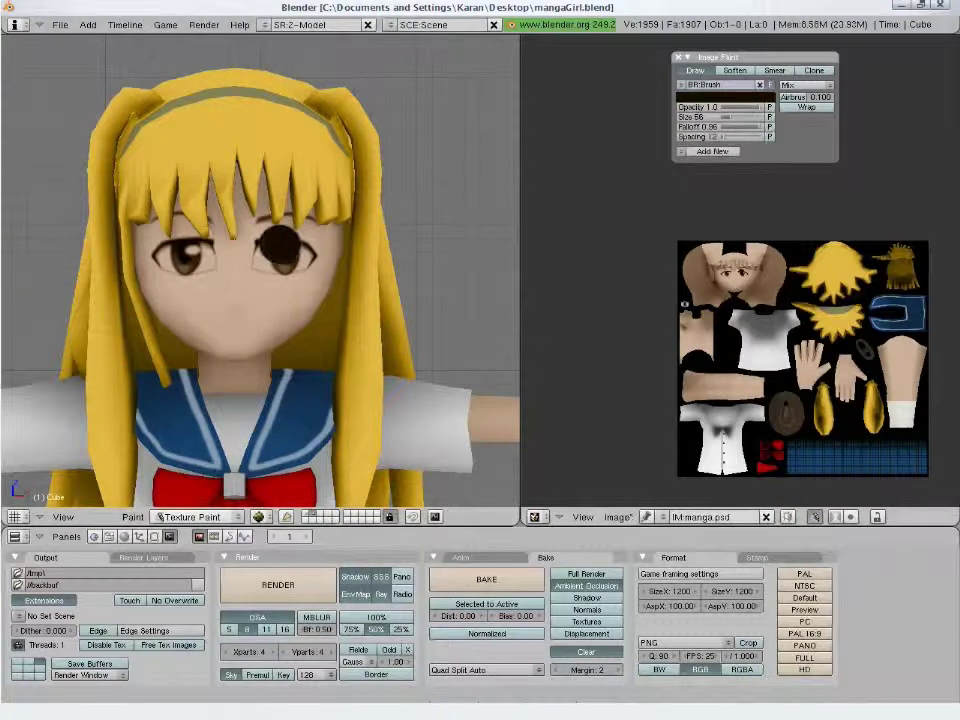
key("ctrl+z")
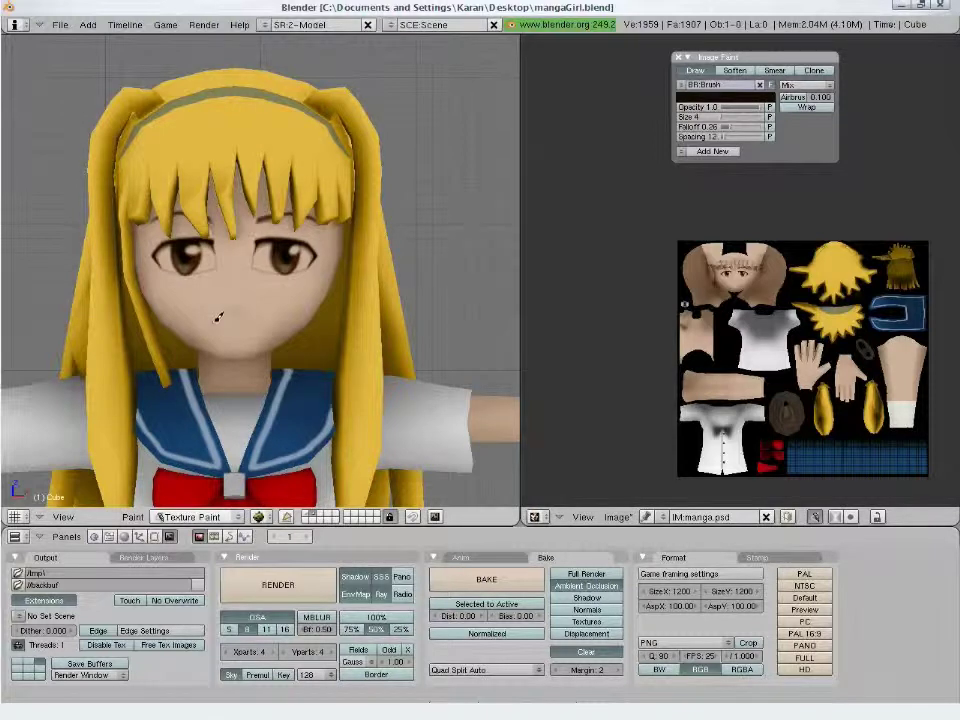
Try several freehand mouth lines on the girl's lower face and undo them
left_click_drag(246, 322, 259, 318)
key("ctrl+z")
left_click_drag(235, 322, 258, 325)
key("ctrl+z")
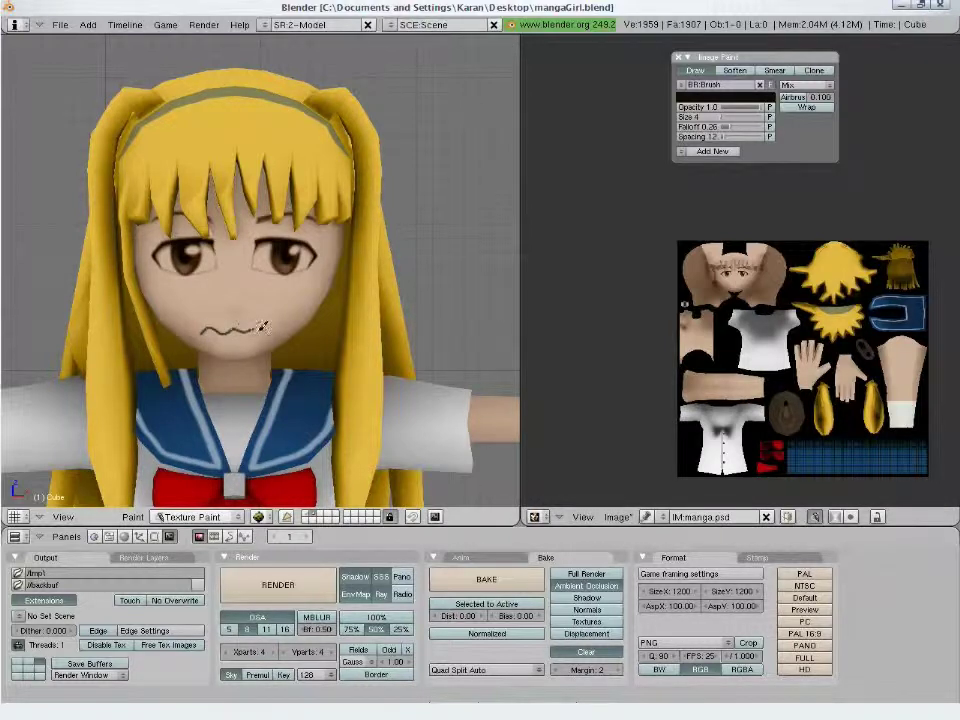
key("ctrl+z")
key("ctrl+z")
key("ctrl+z")
Paint a thin, upward-curving smile across the girl's lower face
left_click_drag(218, 325, 259, 318)
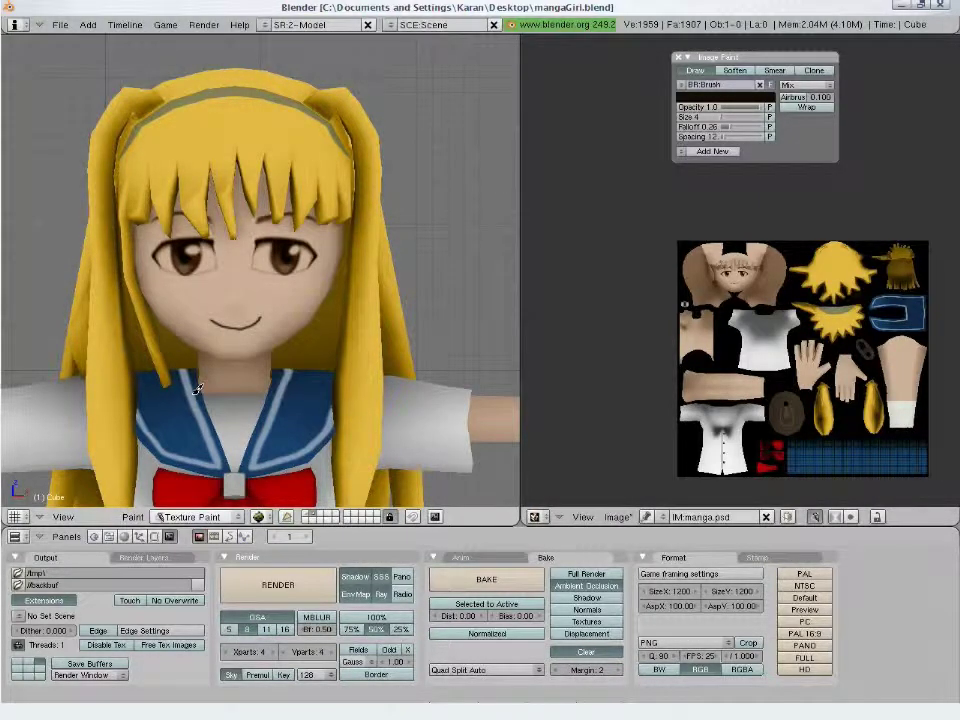
scroll(197, 389, "down", 5)
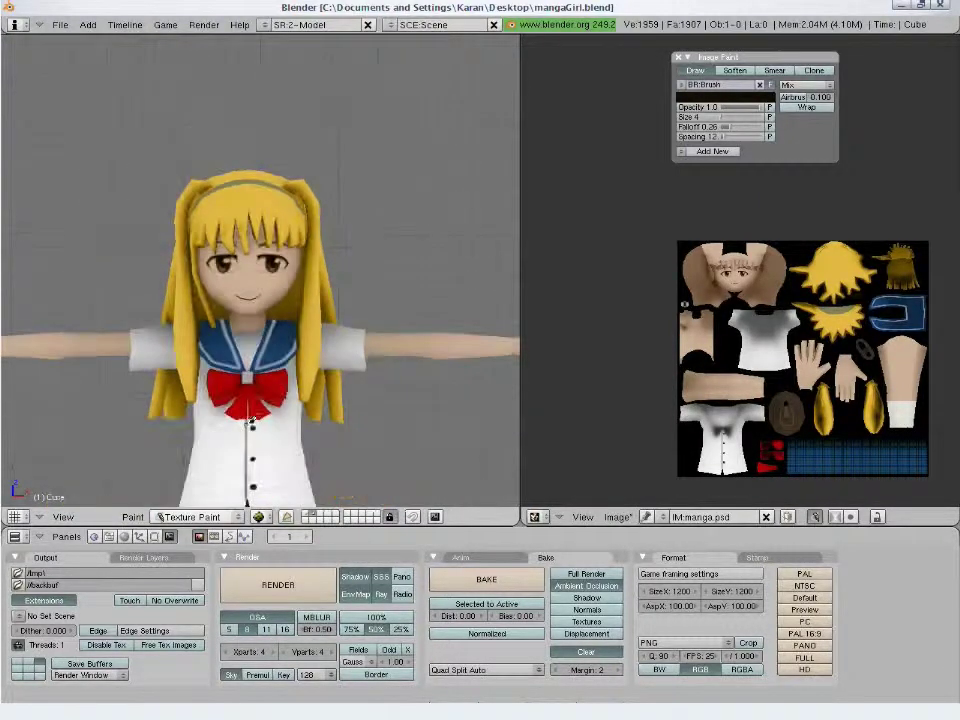
middle_click_drag(389, 328, 610, 517)
Save the painted texture as a JPEG named final under D:\1MY_WORKS\Contract work\CGtuts\5 Manga Girl
left_click(617, 517)
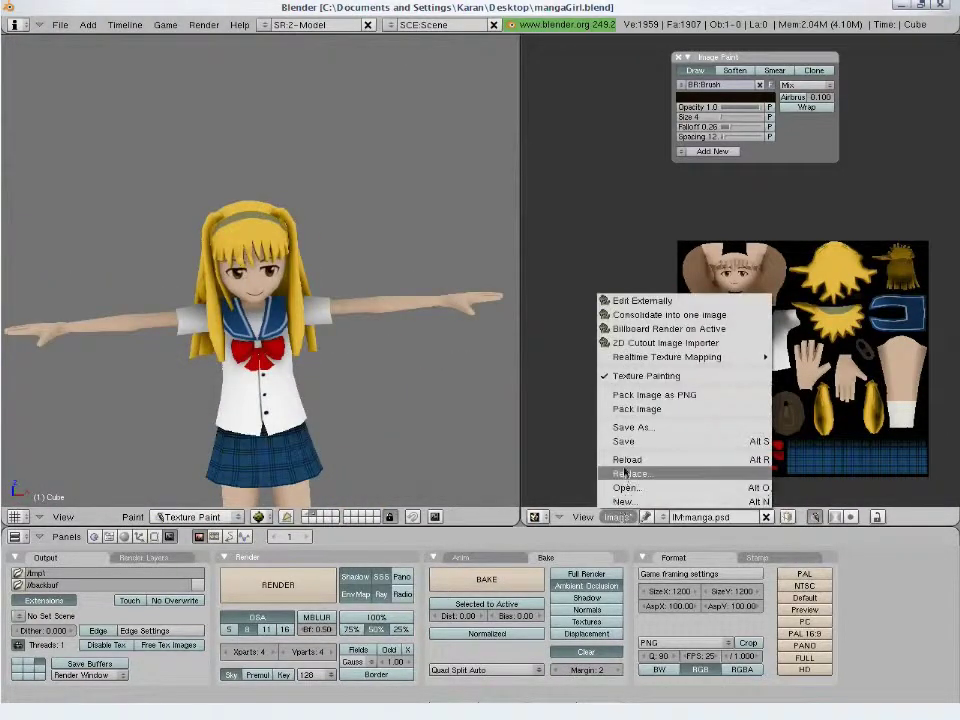
left_click(630, 427)
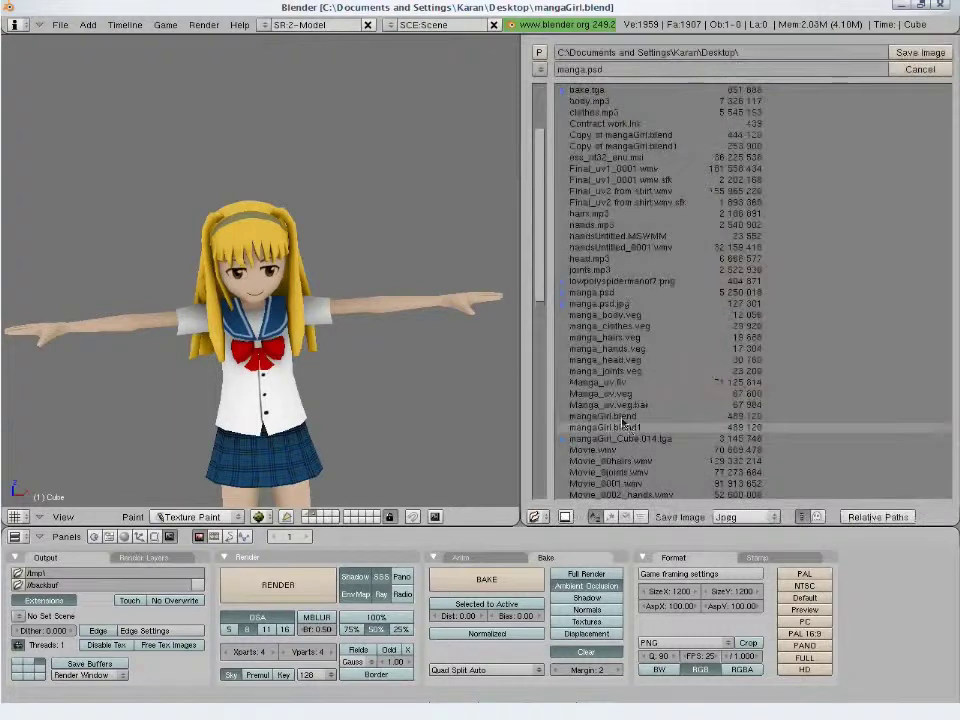
left_click(539, 69)
left_click(548, 104)
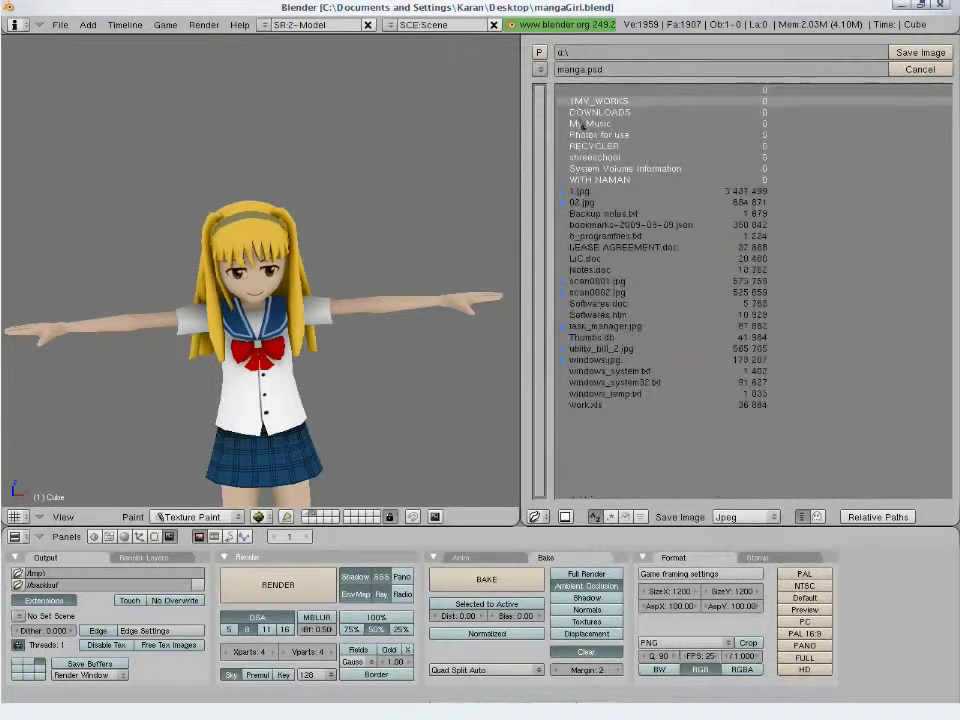
left_click(585, 102)
left_click(681, 235)
left_click(600, 168)
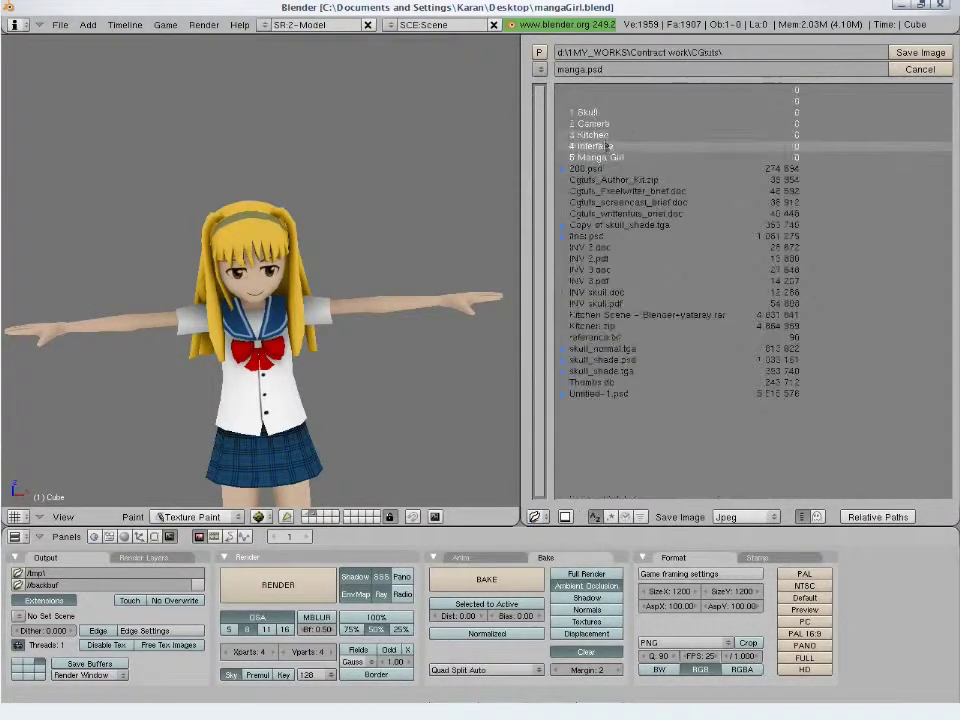
left_click(606, 157)
left_click(608, 117)
left_click(614, 71)
type("final")
key("Return")
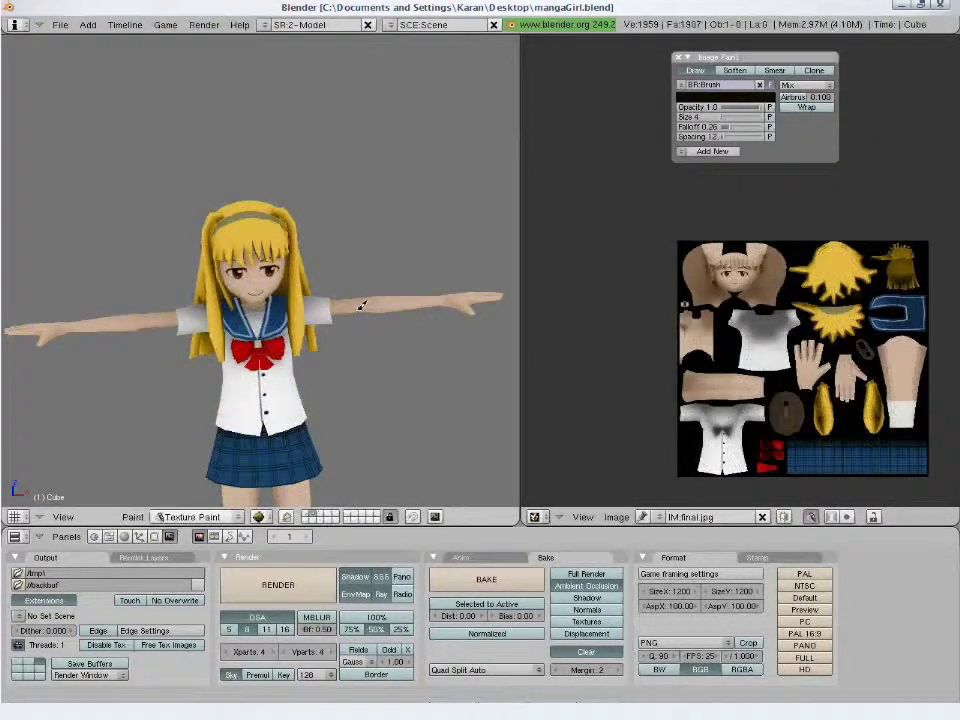
Show the whole girl from the front and turn off texture painting for final.jpg in the image editor
scroll(360, 305, "down", 2)
middle_click_drag(364, 360, 330, 291, "shift")
key("KP_1")
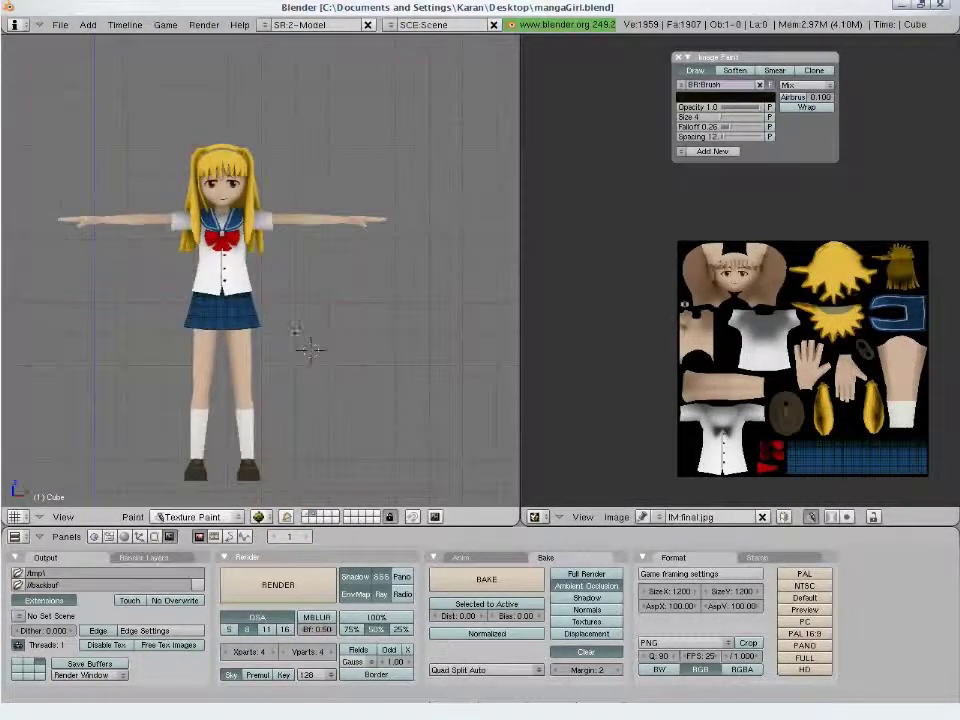
key("Tab")
key("Tab")
scroll(700, 250, "up", 3)
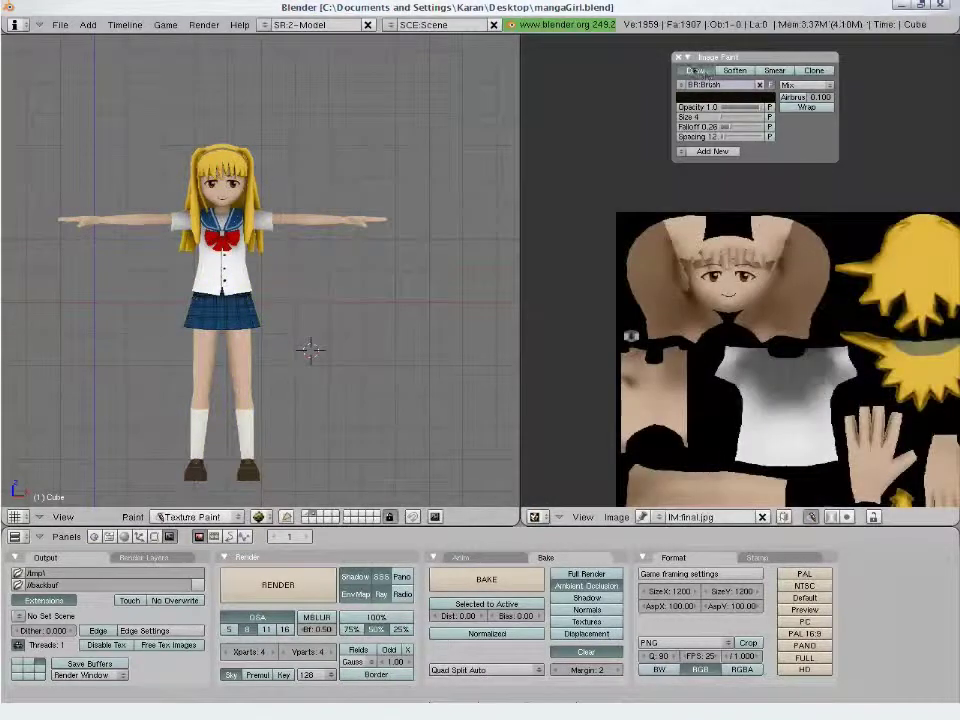
left_click(812, 517)
mouse_move(852, 446)
middle_mouse_down()
mouse_move(742, 336)
mouse_move(712, 248)
middle_mouse_up()
middle_click_drag(304, 324, 319, 334, "shift")
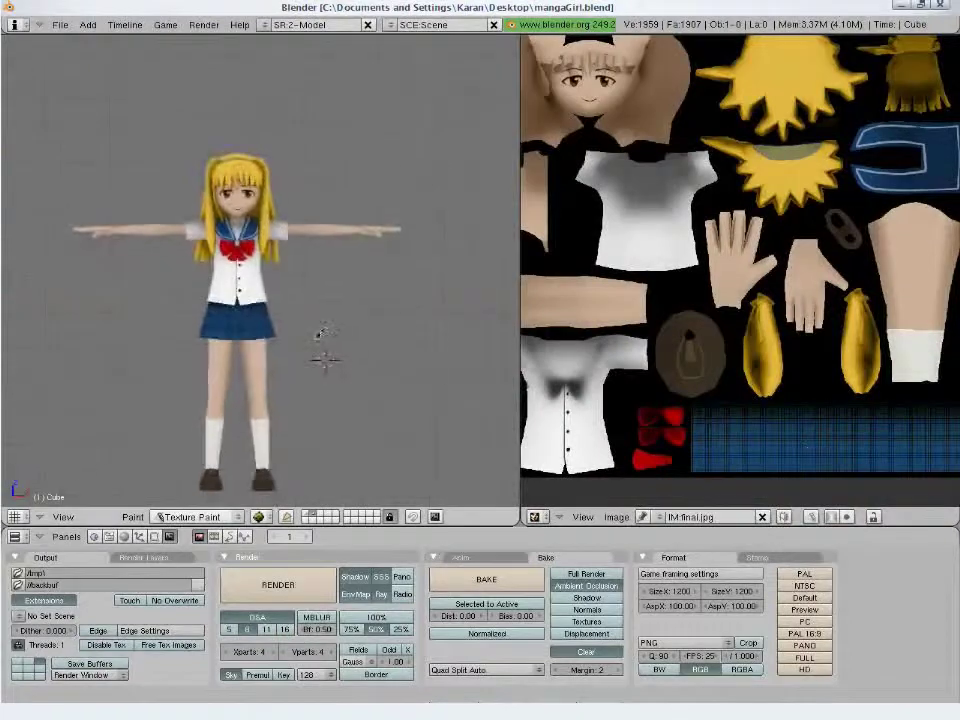
Return the girl to Object Mode and set her material's reflectivity to 1.000, specularity to 0.000, and enable TexFace
key("F5")
left_click(195, 516)
left_click(190, 503)
left_click(266, 585)
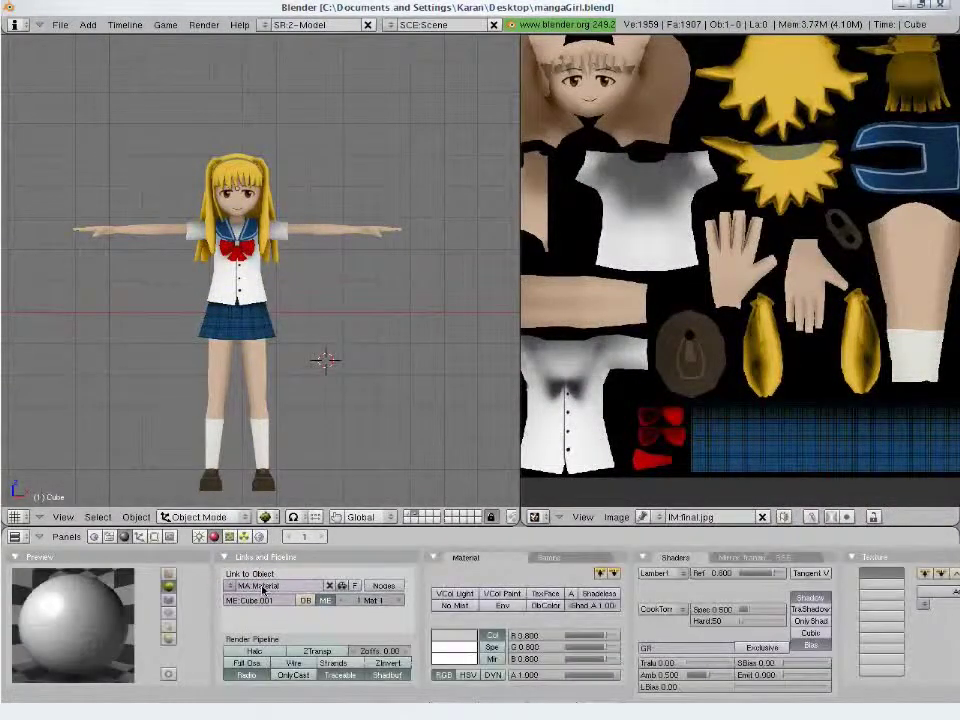
left_click_drag(759, 612, 735, 614)
left_click_drag(755, 573, 785, 573)
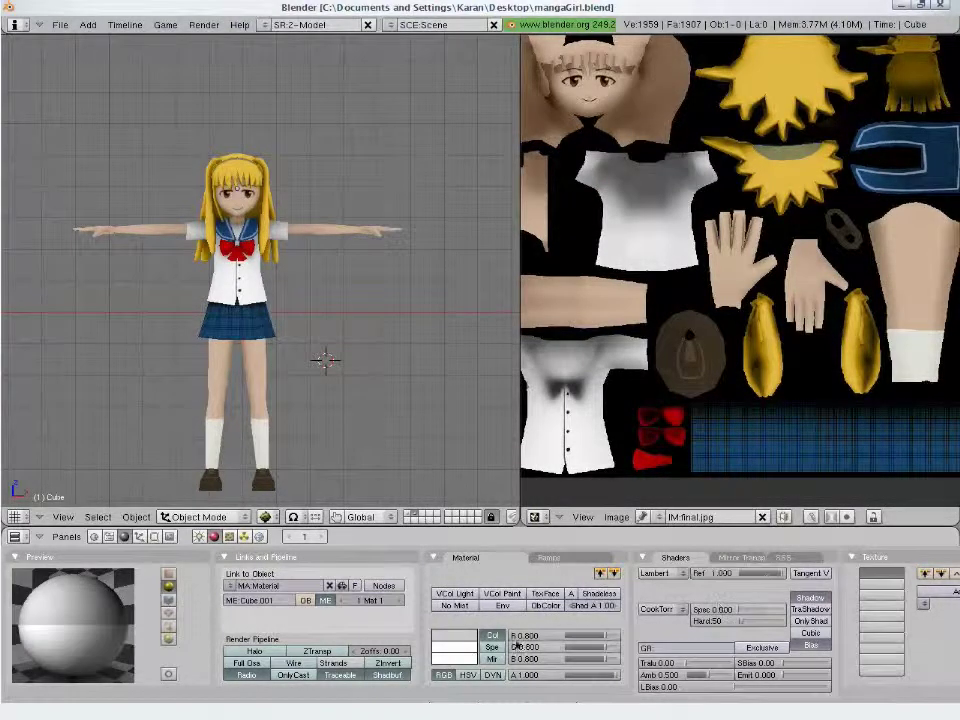
left_click(546, 594)
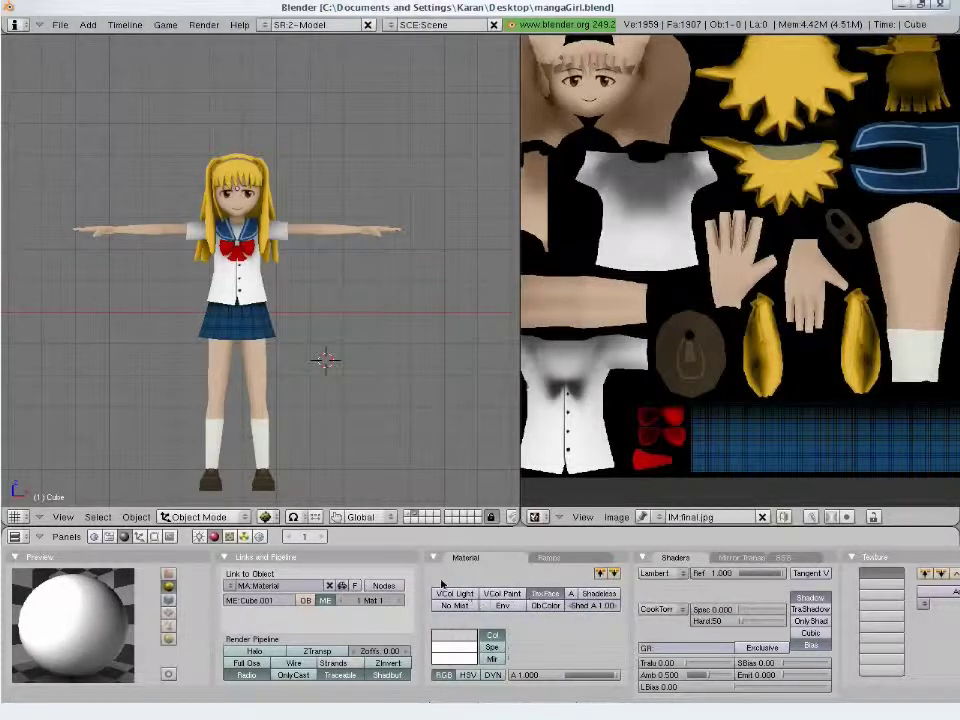
Try adding and moving a camera beside the girl, then delete it and reselect her mesh
scroll(216, 375, "down", 3)
key("space")
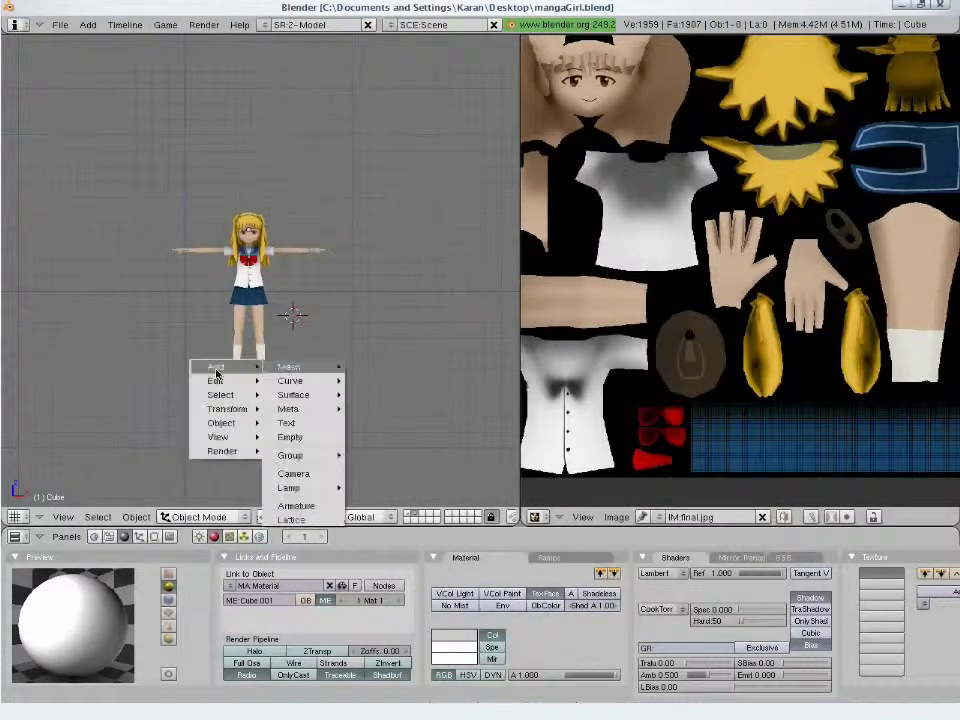
left_click(292, 472)
key("g")
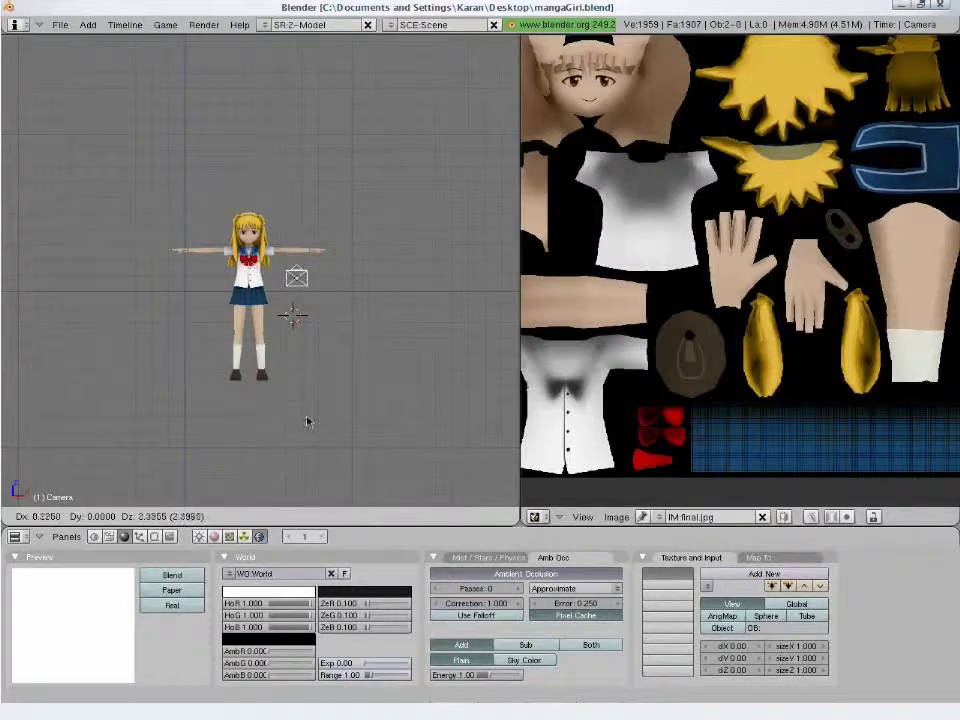
left_click(308, 420)
key("x")
left_click(310, 418)
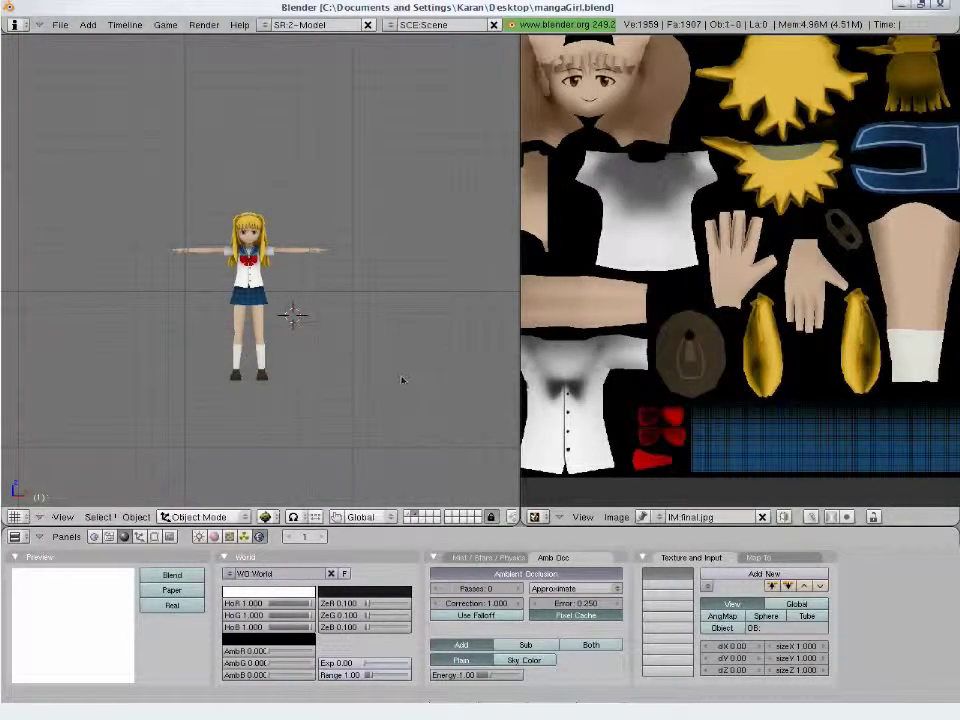
right_click(267, 287)
middle_click_drag(315, 316, 261, 303)
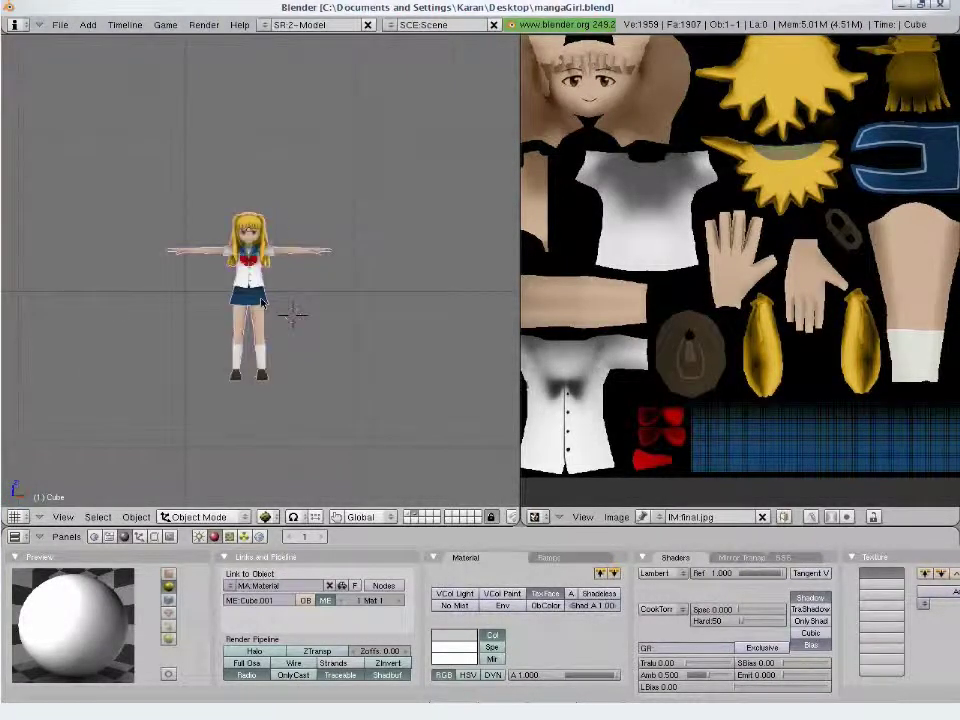
Export only the selected girl mesh as Wavefront OBJ mangaGirl.obj, with materials and UVs, to d:\1MY_WORKS\Contract work\CGtuts\5 Manga Girl\texture
key("KP_1")
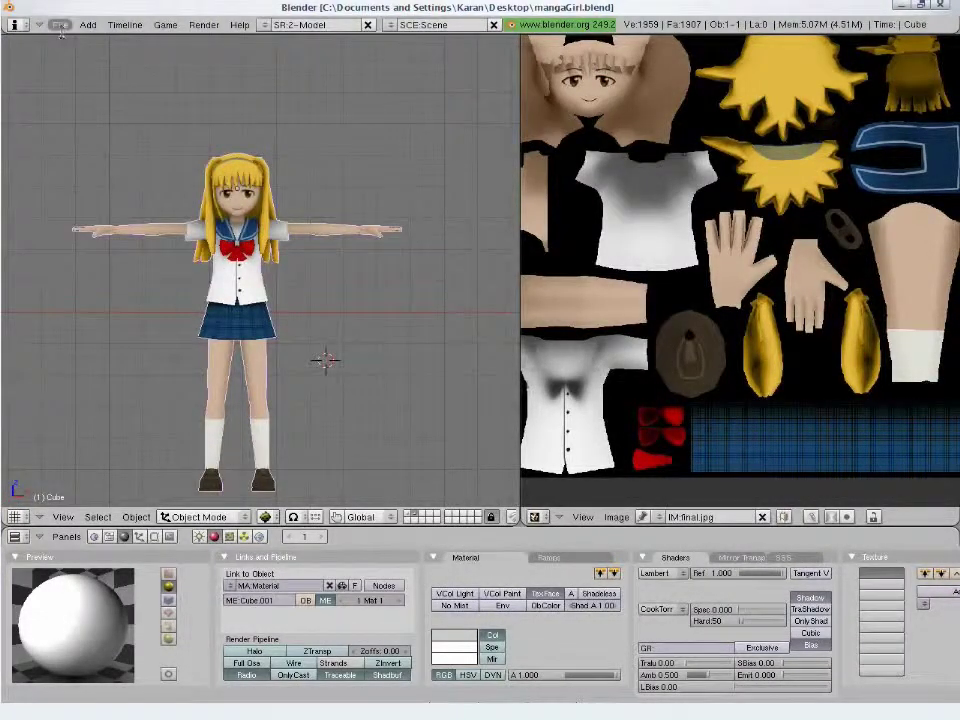
left_click(58, 24)
mouse_move(77, 280)
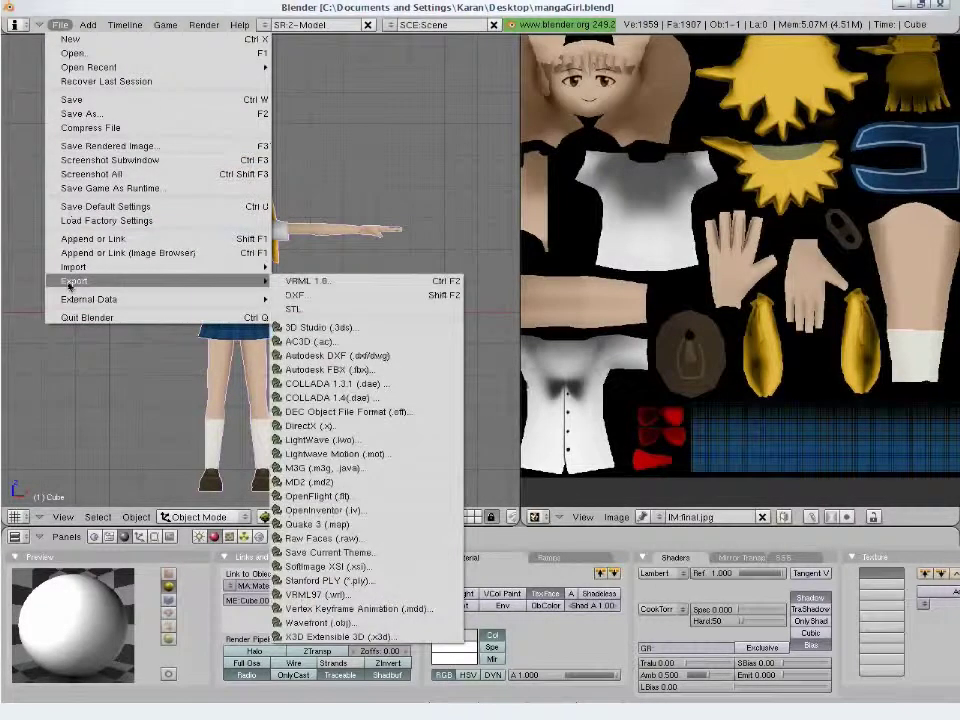
left_click(320, 622)
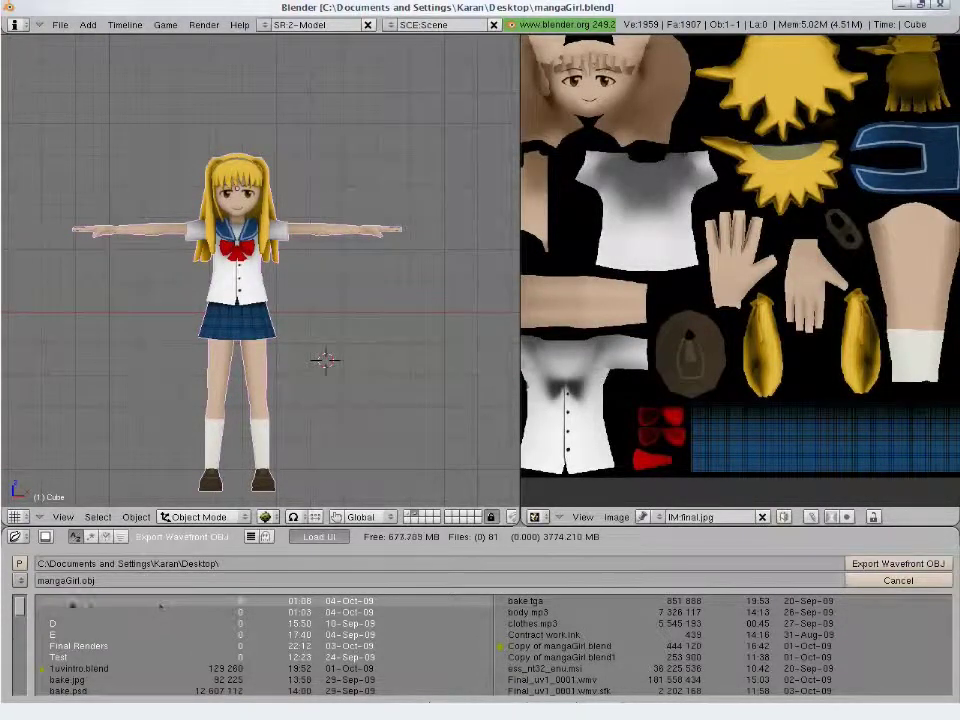
left_click(22, 583)
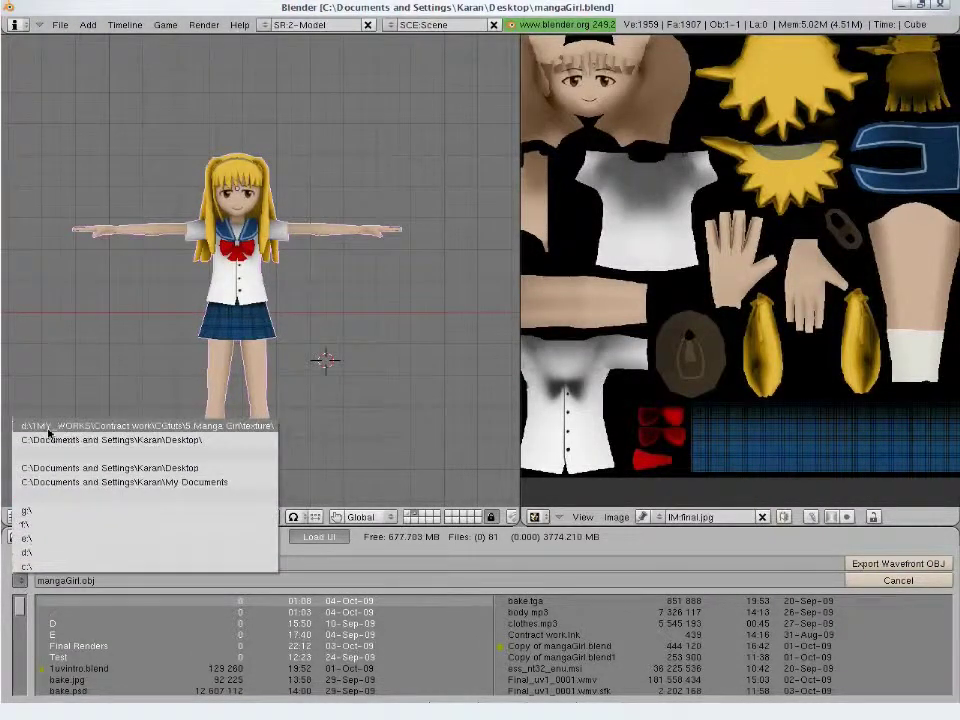
left_click(50, 425)
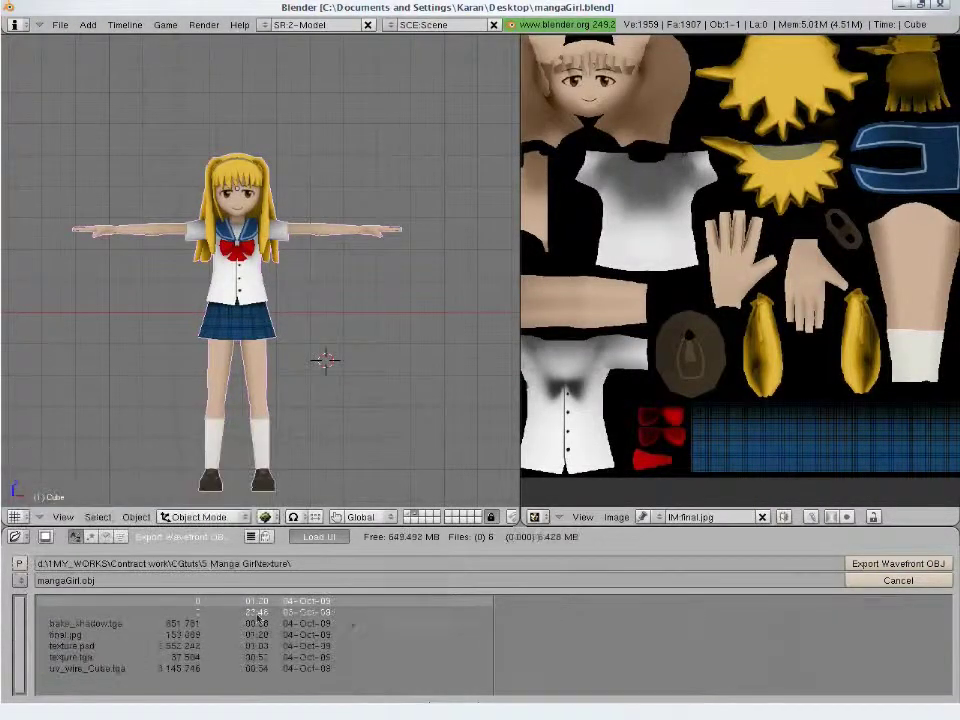
left_click(868, 564)
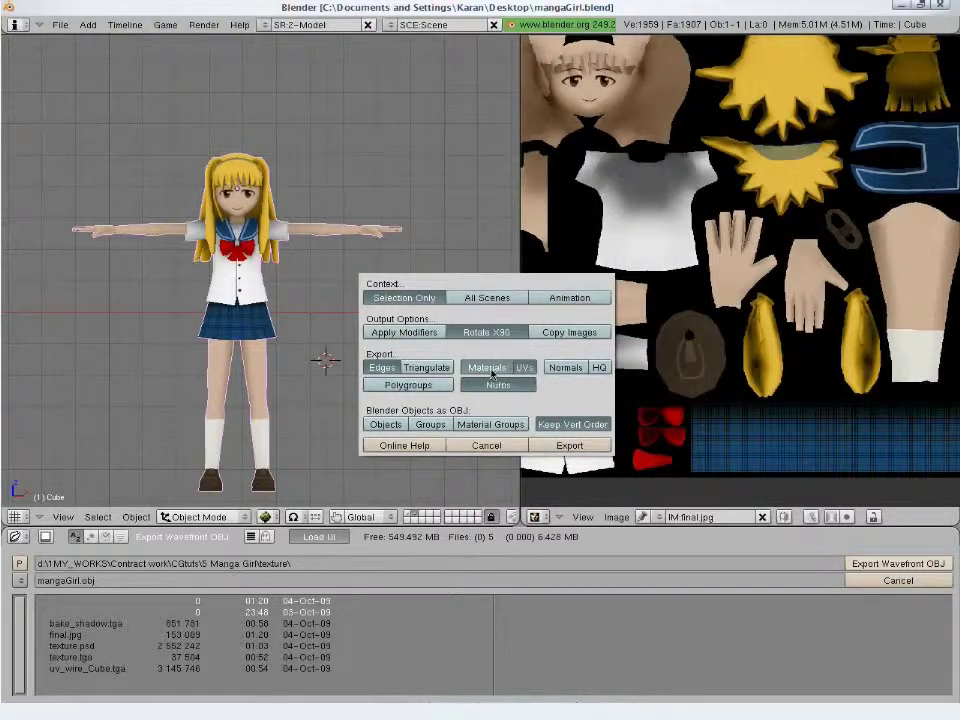
left_click(527, 372)
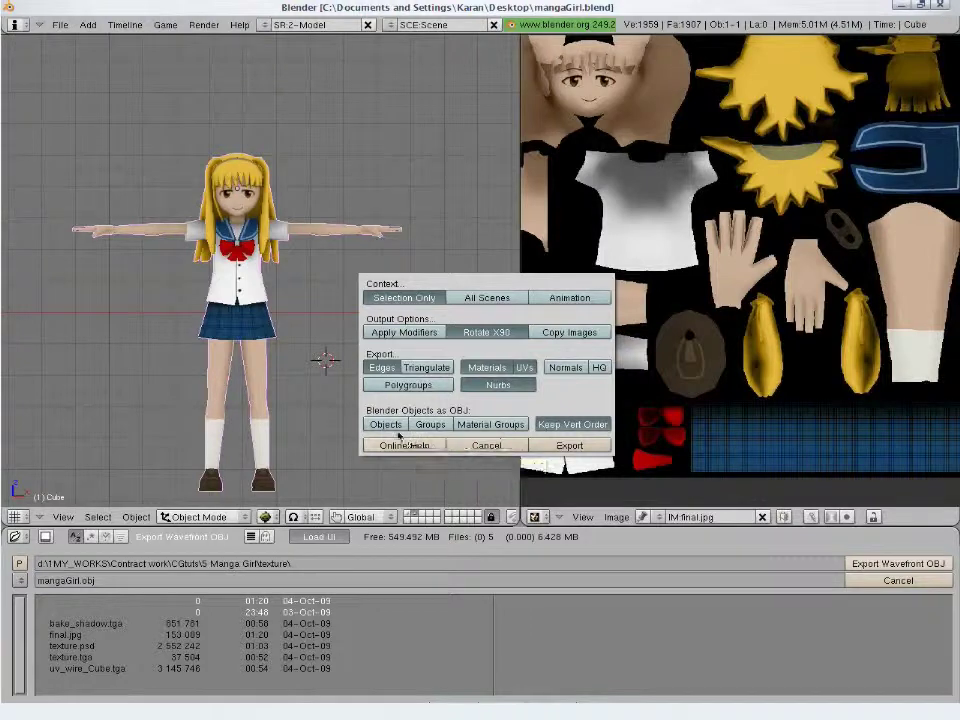
left_click(567, 445)
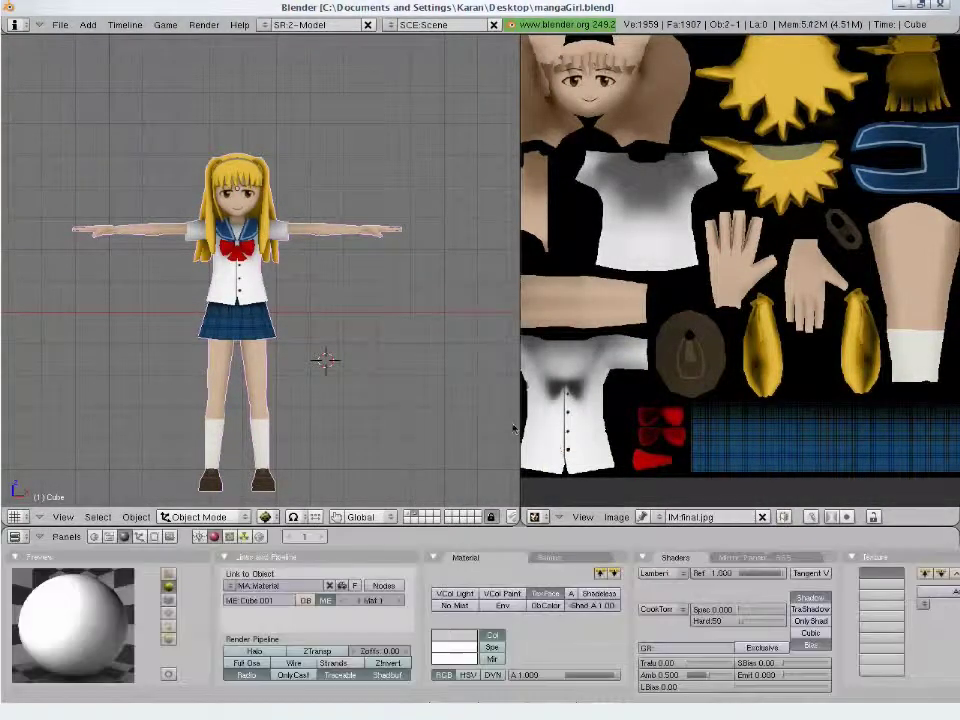